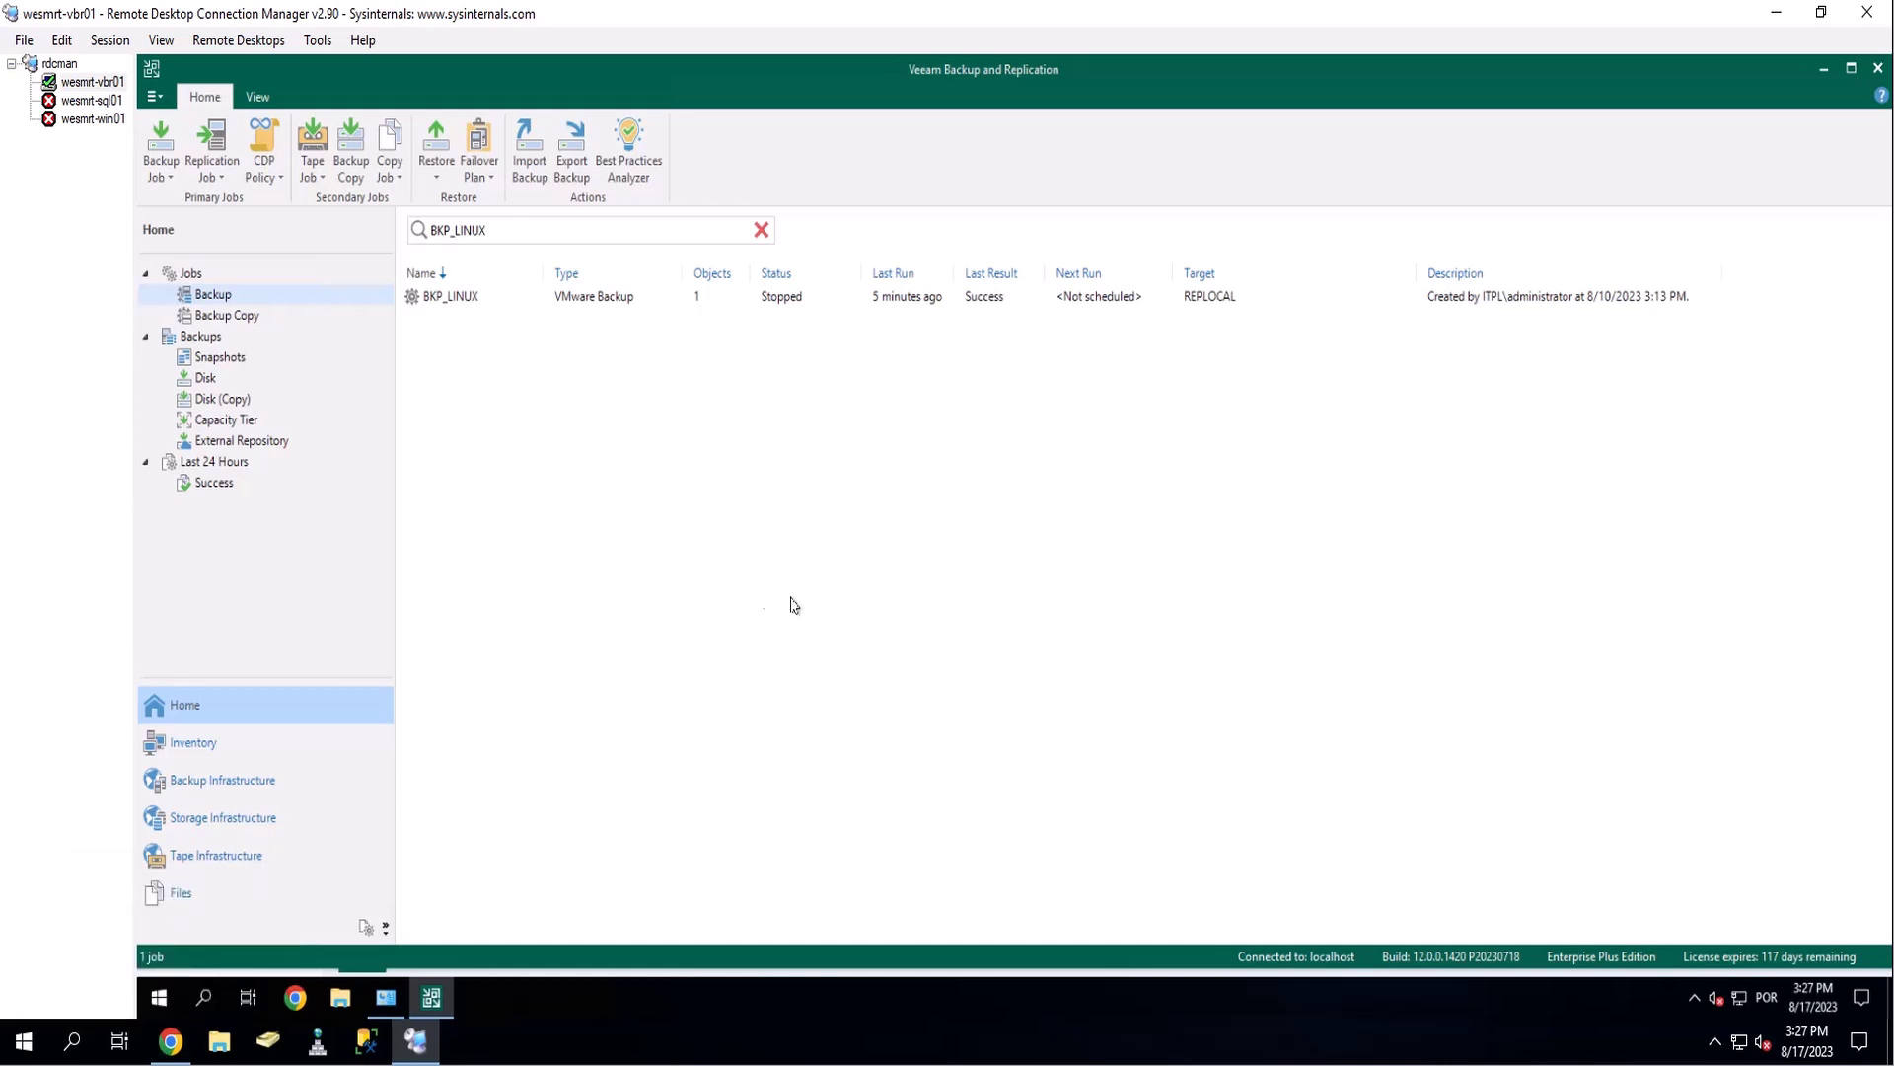
Review the last session of the BKP_LINUX backup job and the processing log of its Linux1 virtual machine
left_click(466, 298)
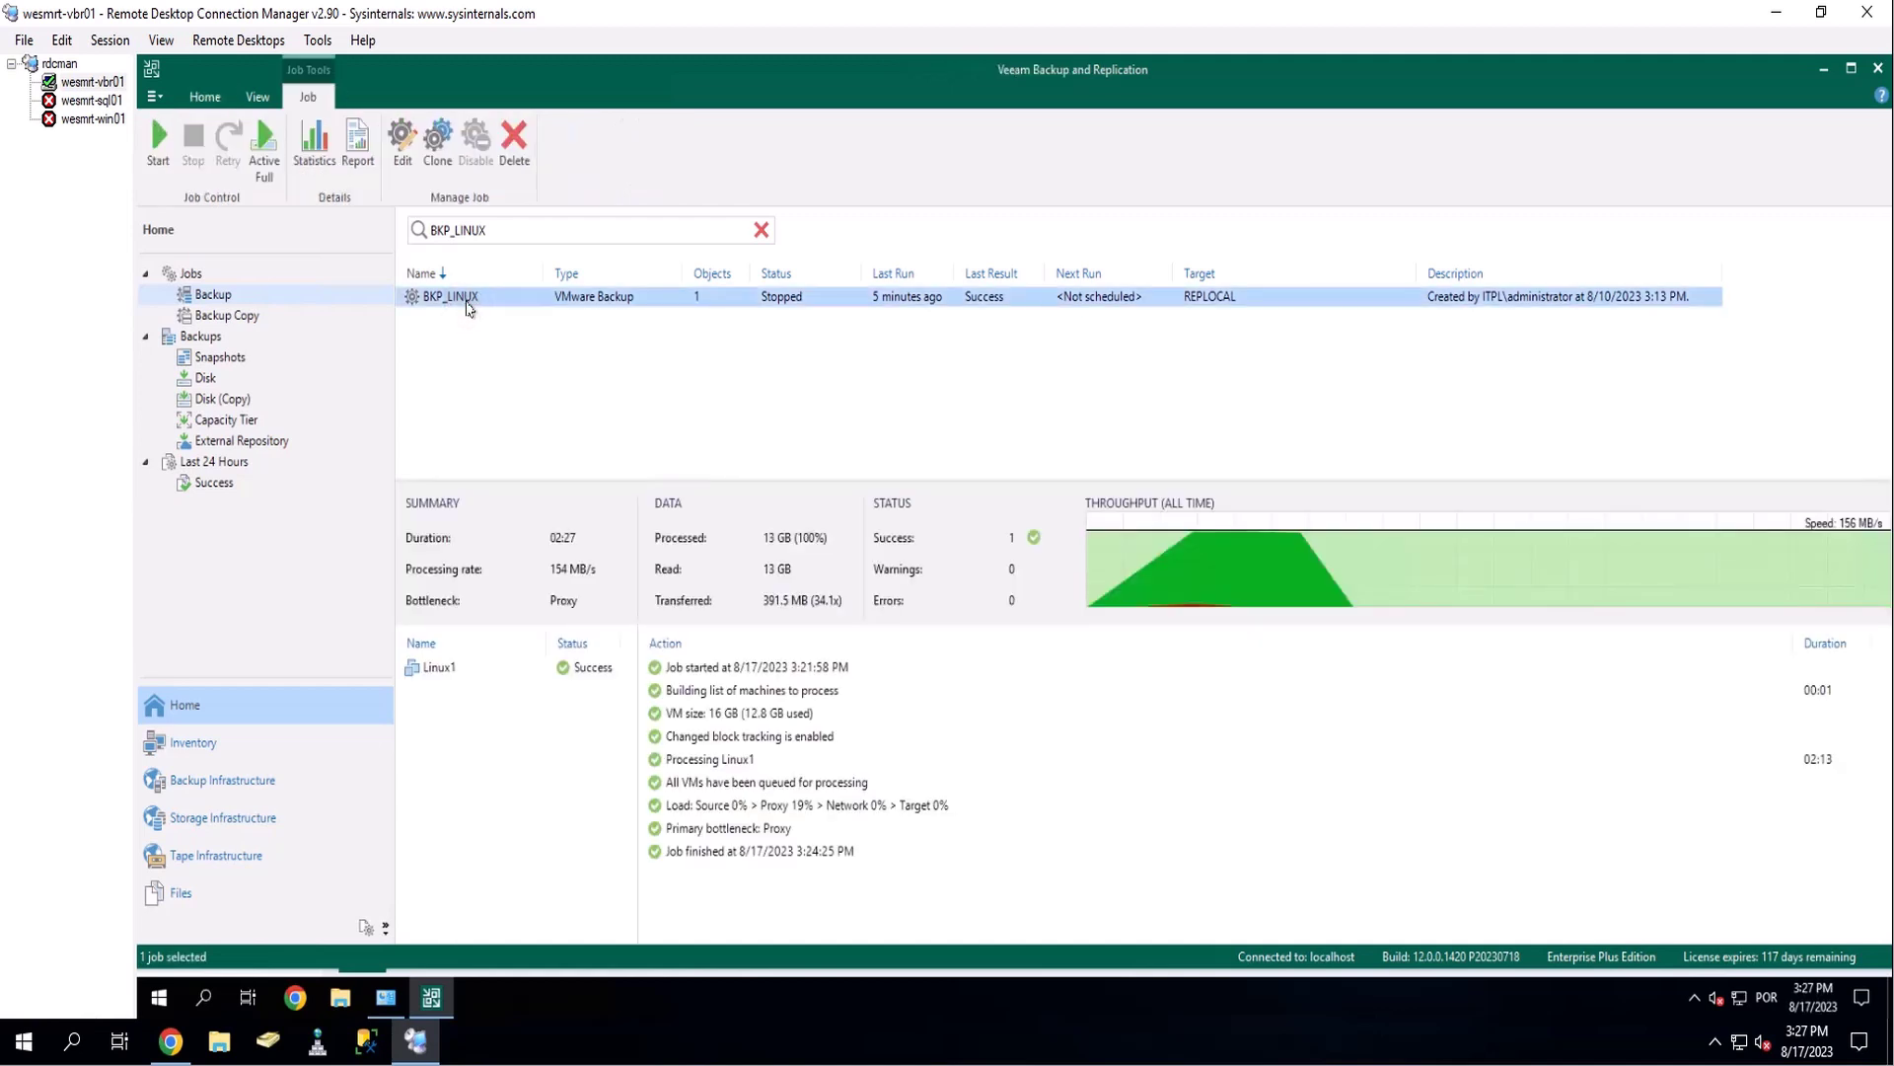
left_click(465, 670)
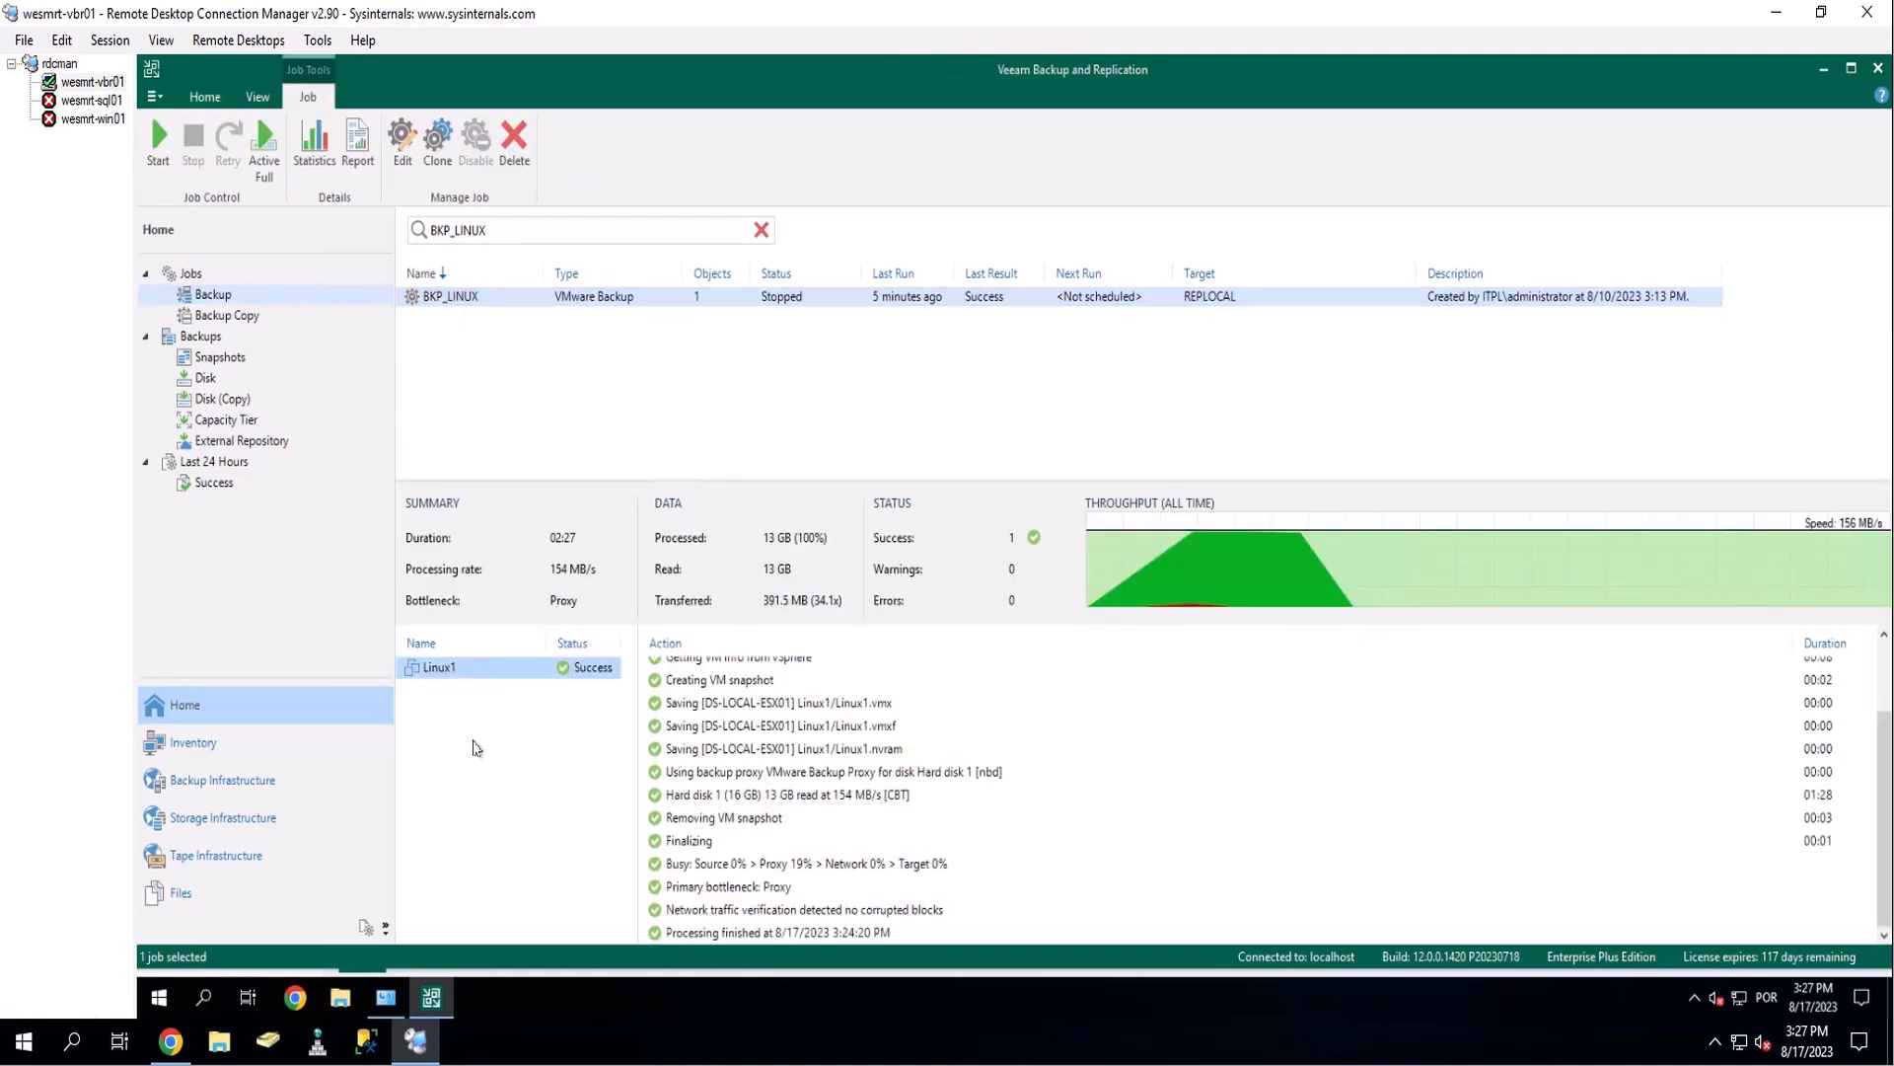
left_click(530, 312)
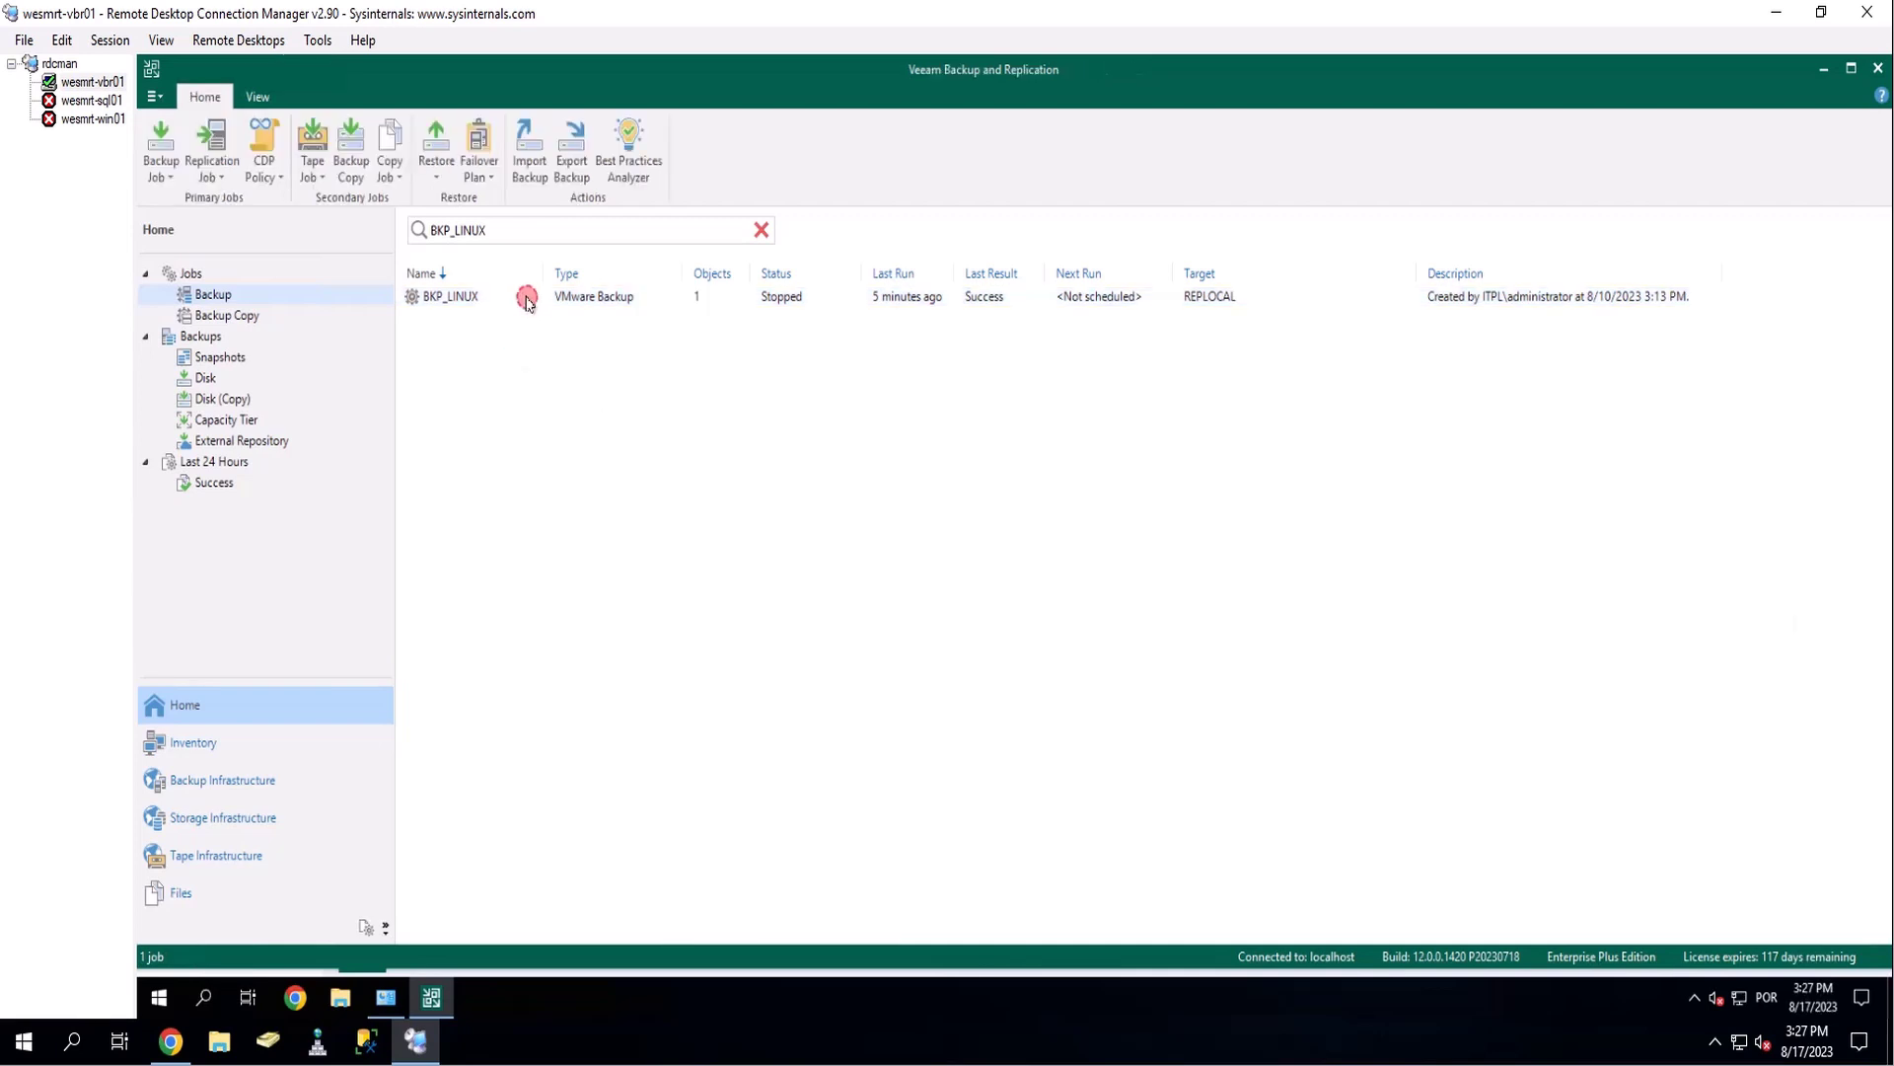
left_click(528, 300)
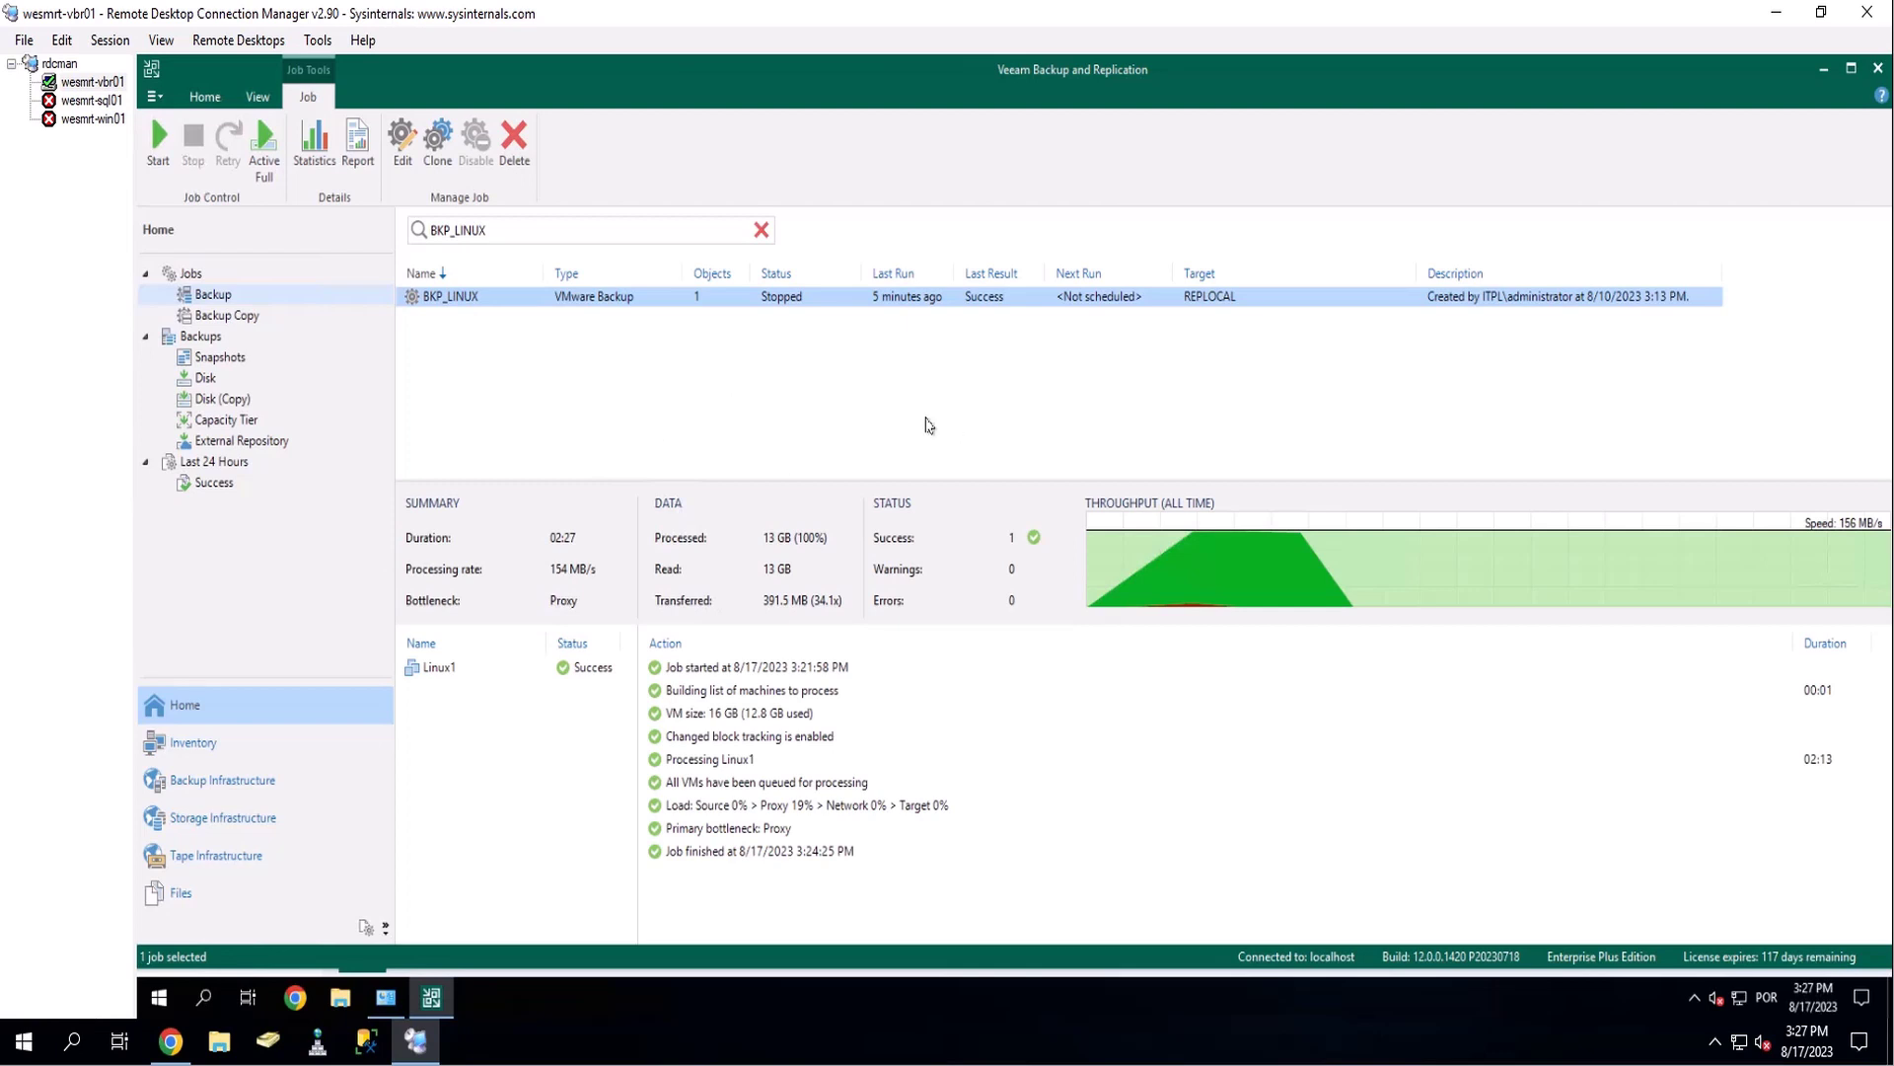
Switch to the vSphere Client and look over the SiteA and SiteB clusters and the Linux1 virtual machine's summary
left_click(168, 1048)
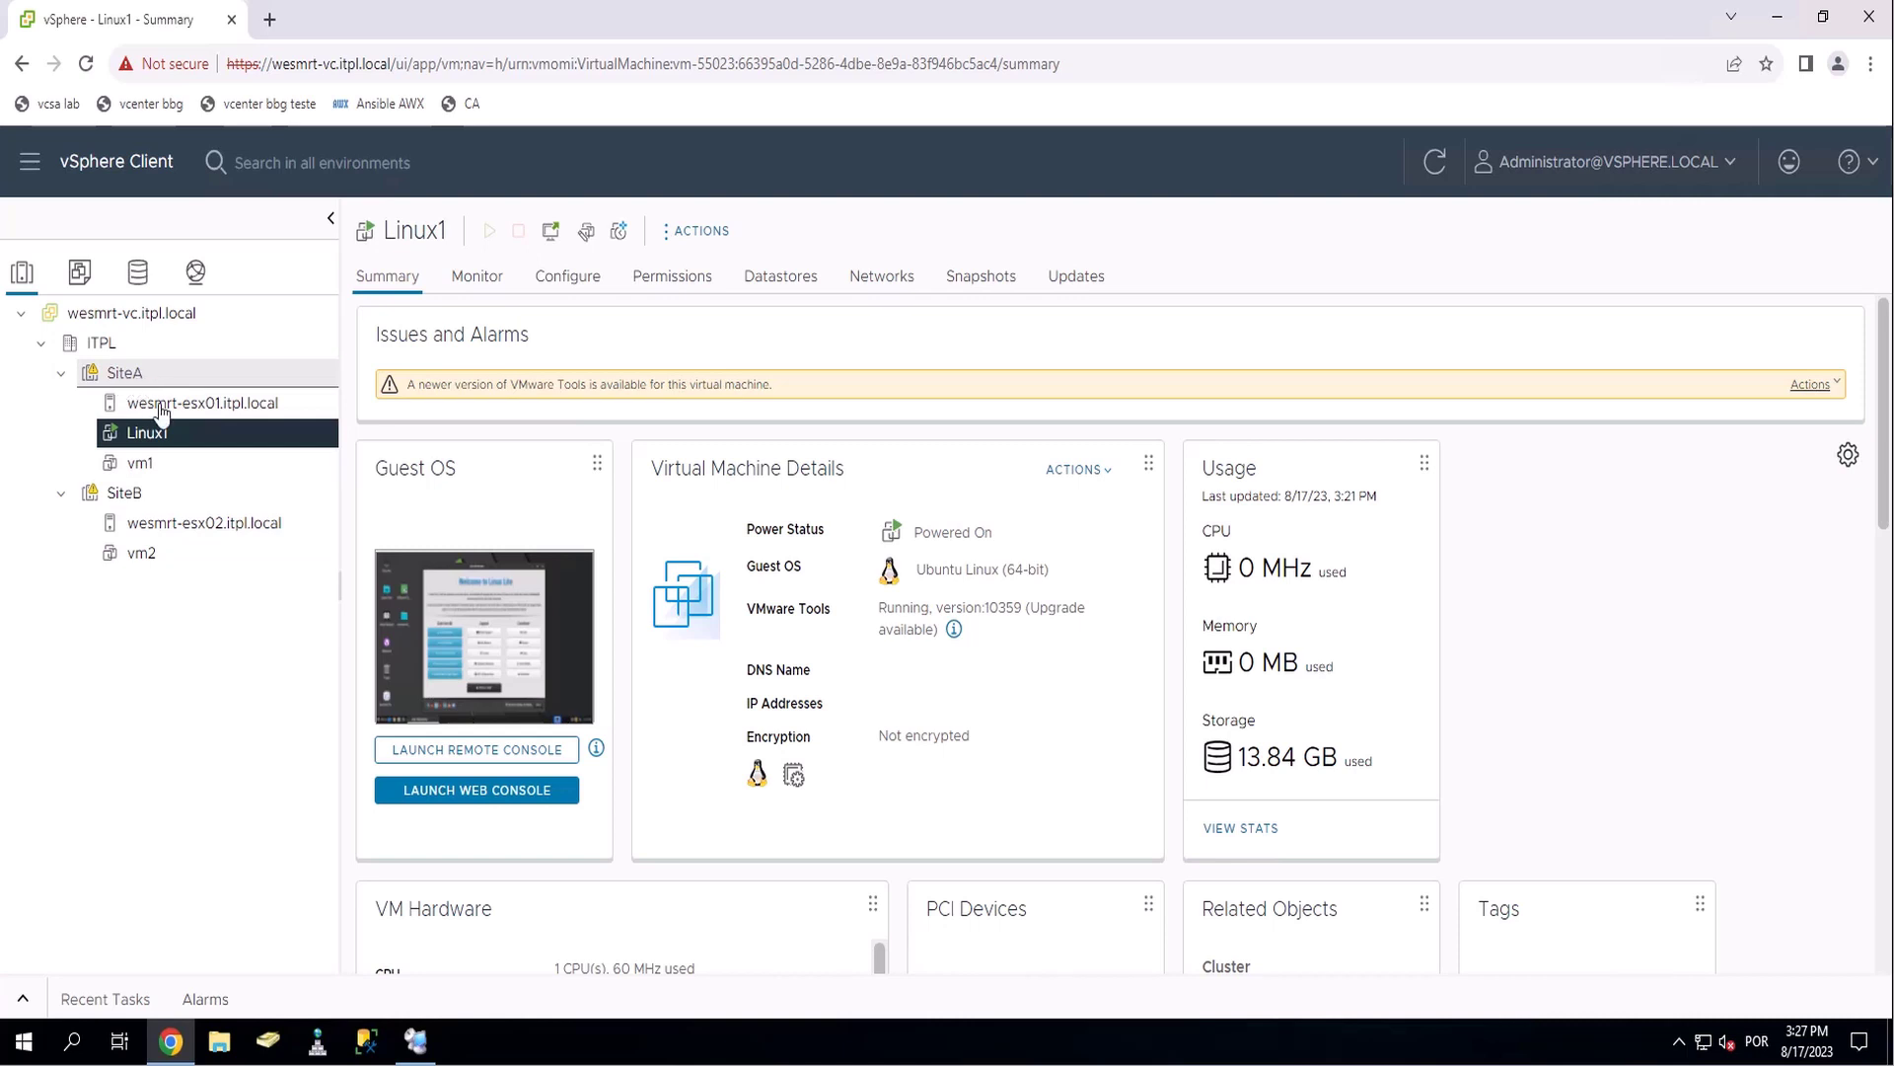
left_click(125, 374)
left_click(127, 492)
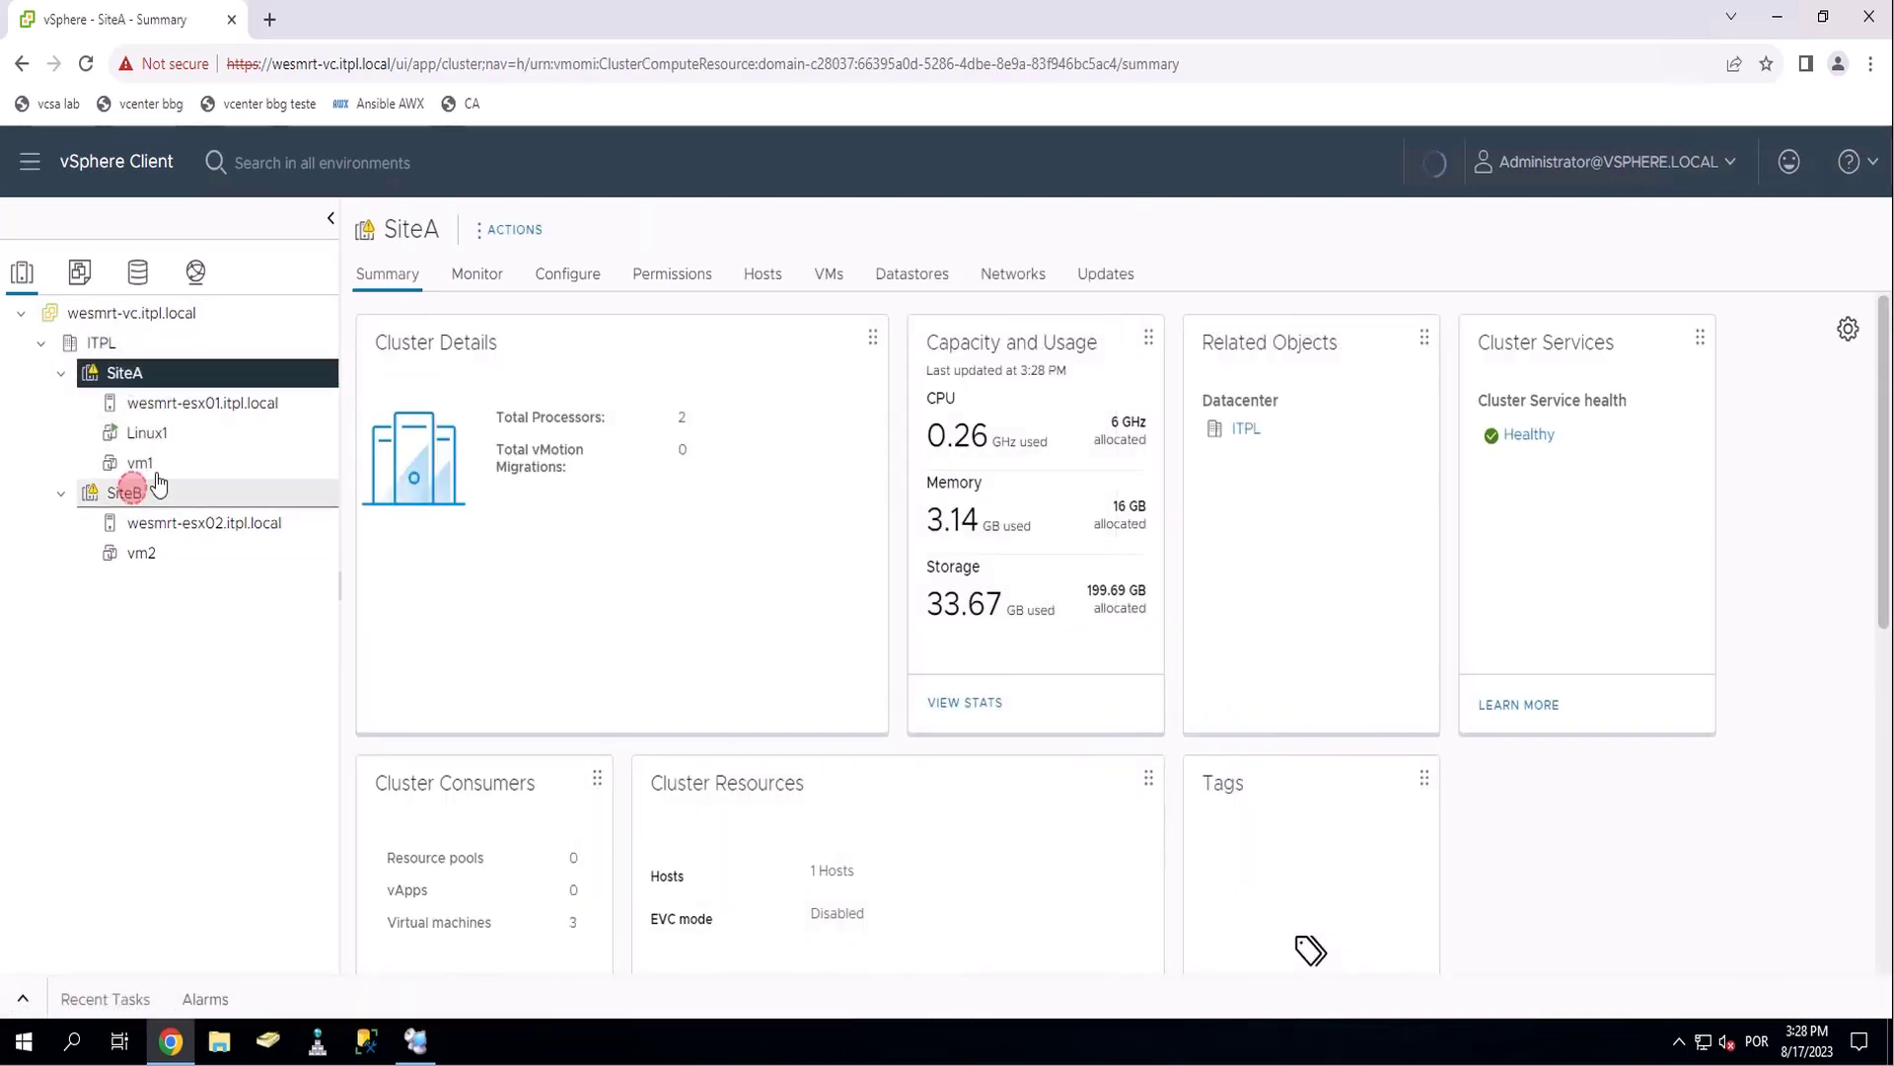
left_click(159, 430)
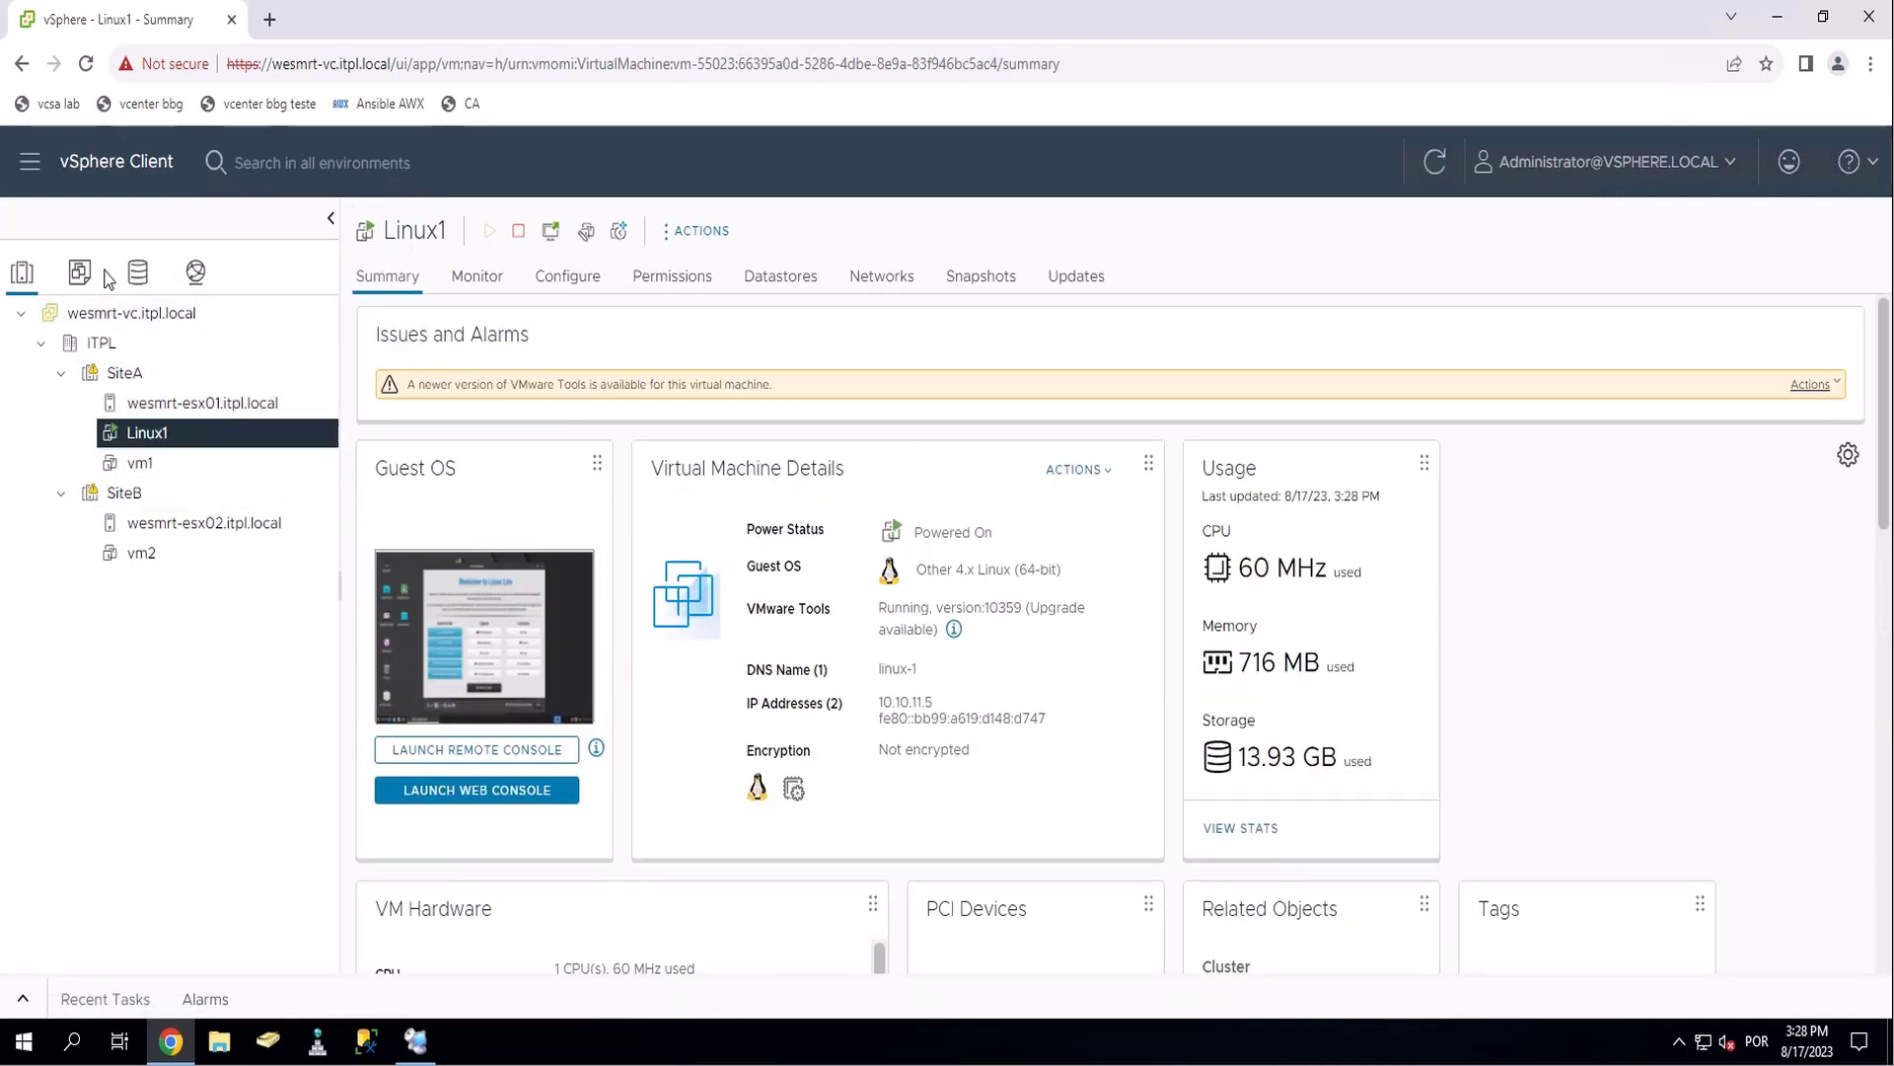
Examine the DSwitch distributed switch and the ports of its PG_MGMT and PG_VMS port groups
left_click(196, 280)
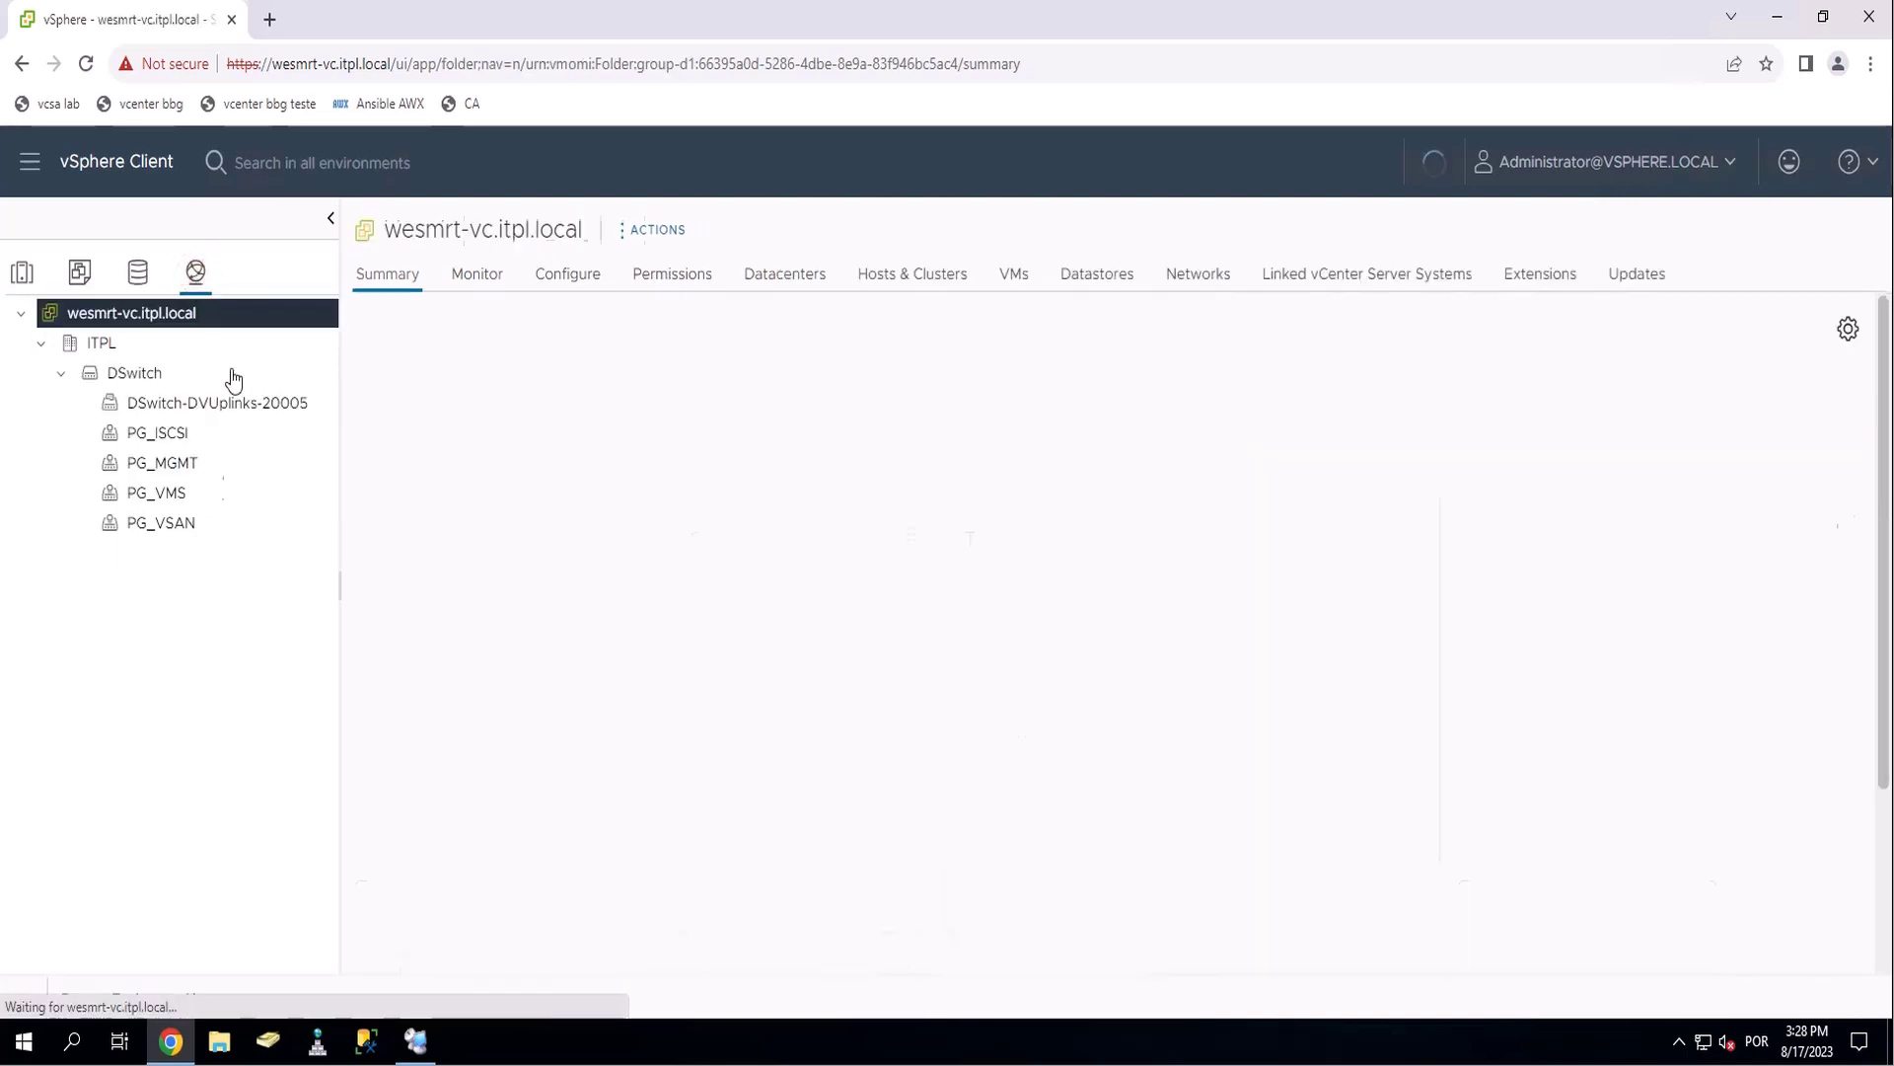
left_click(153, 375)
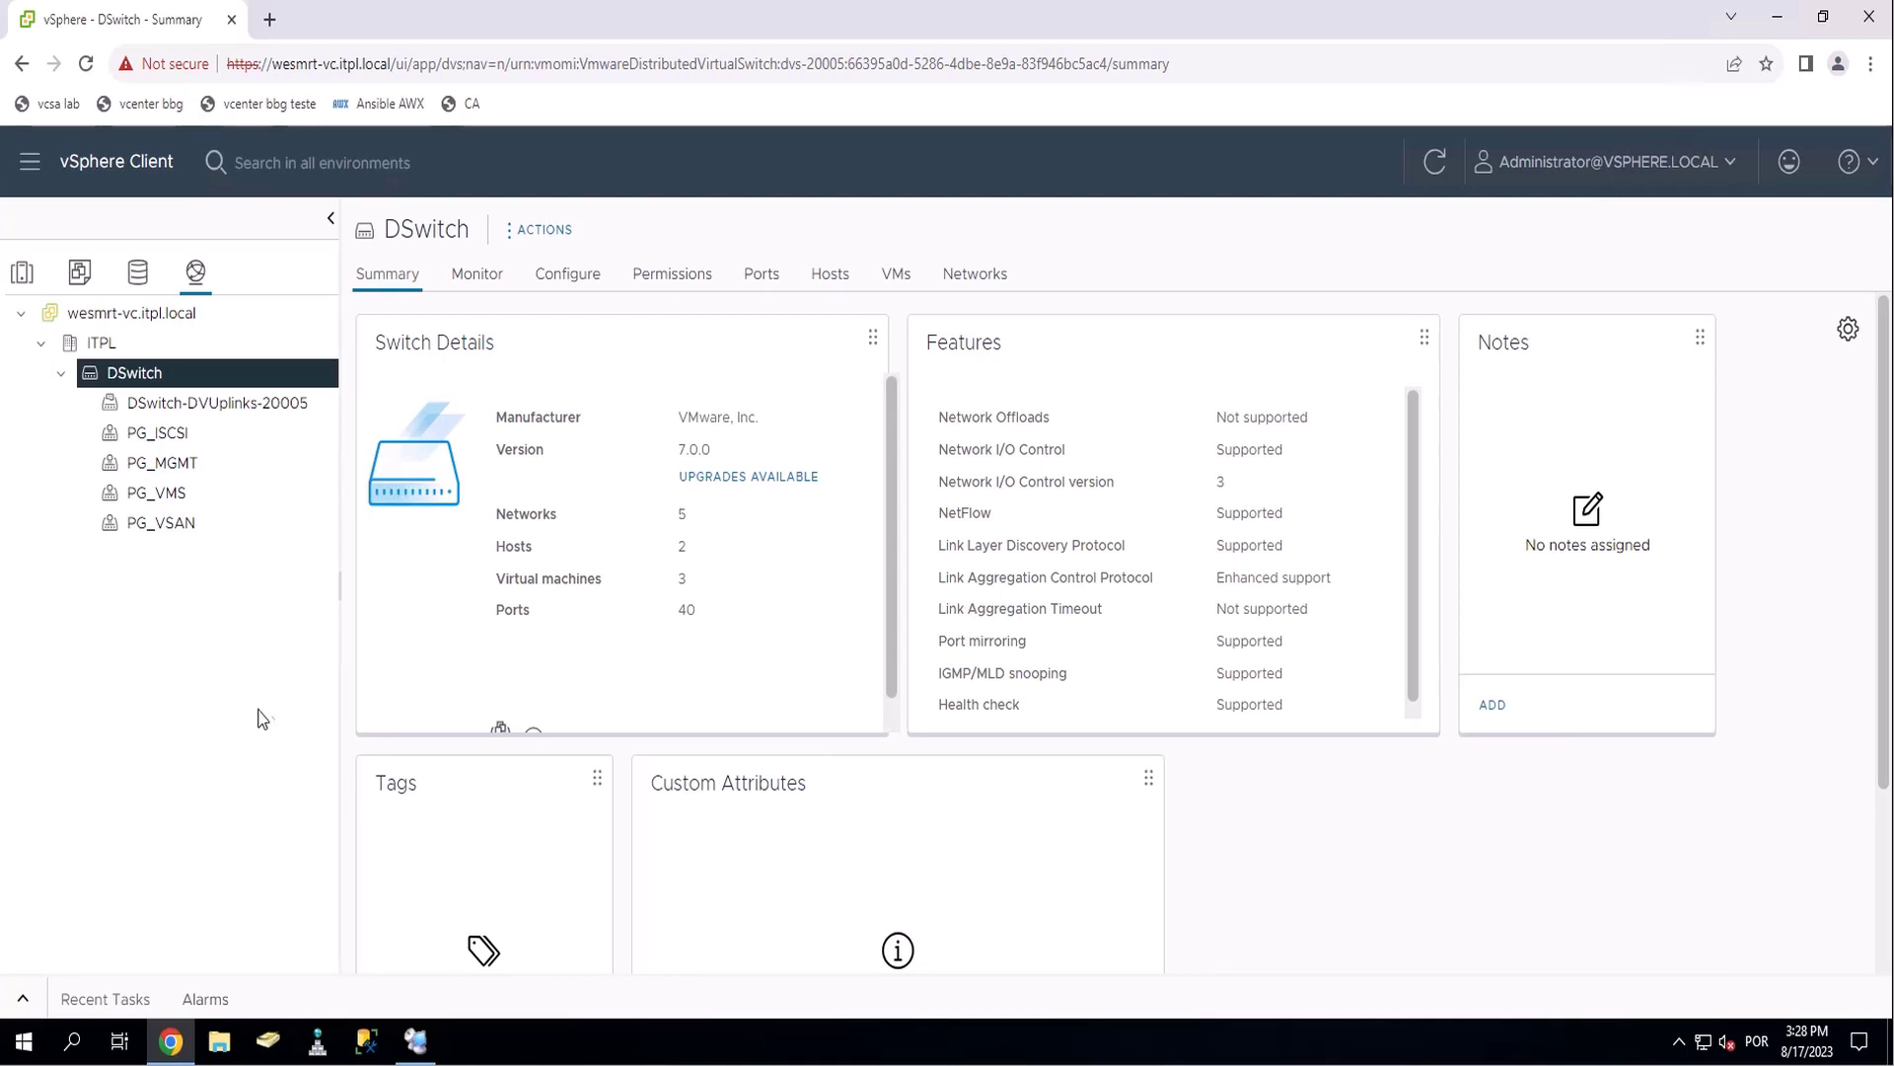
left_click(201, 470)
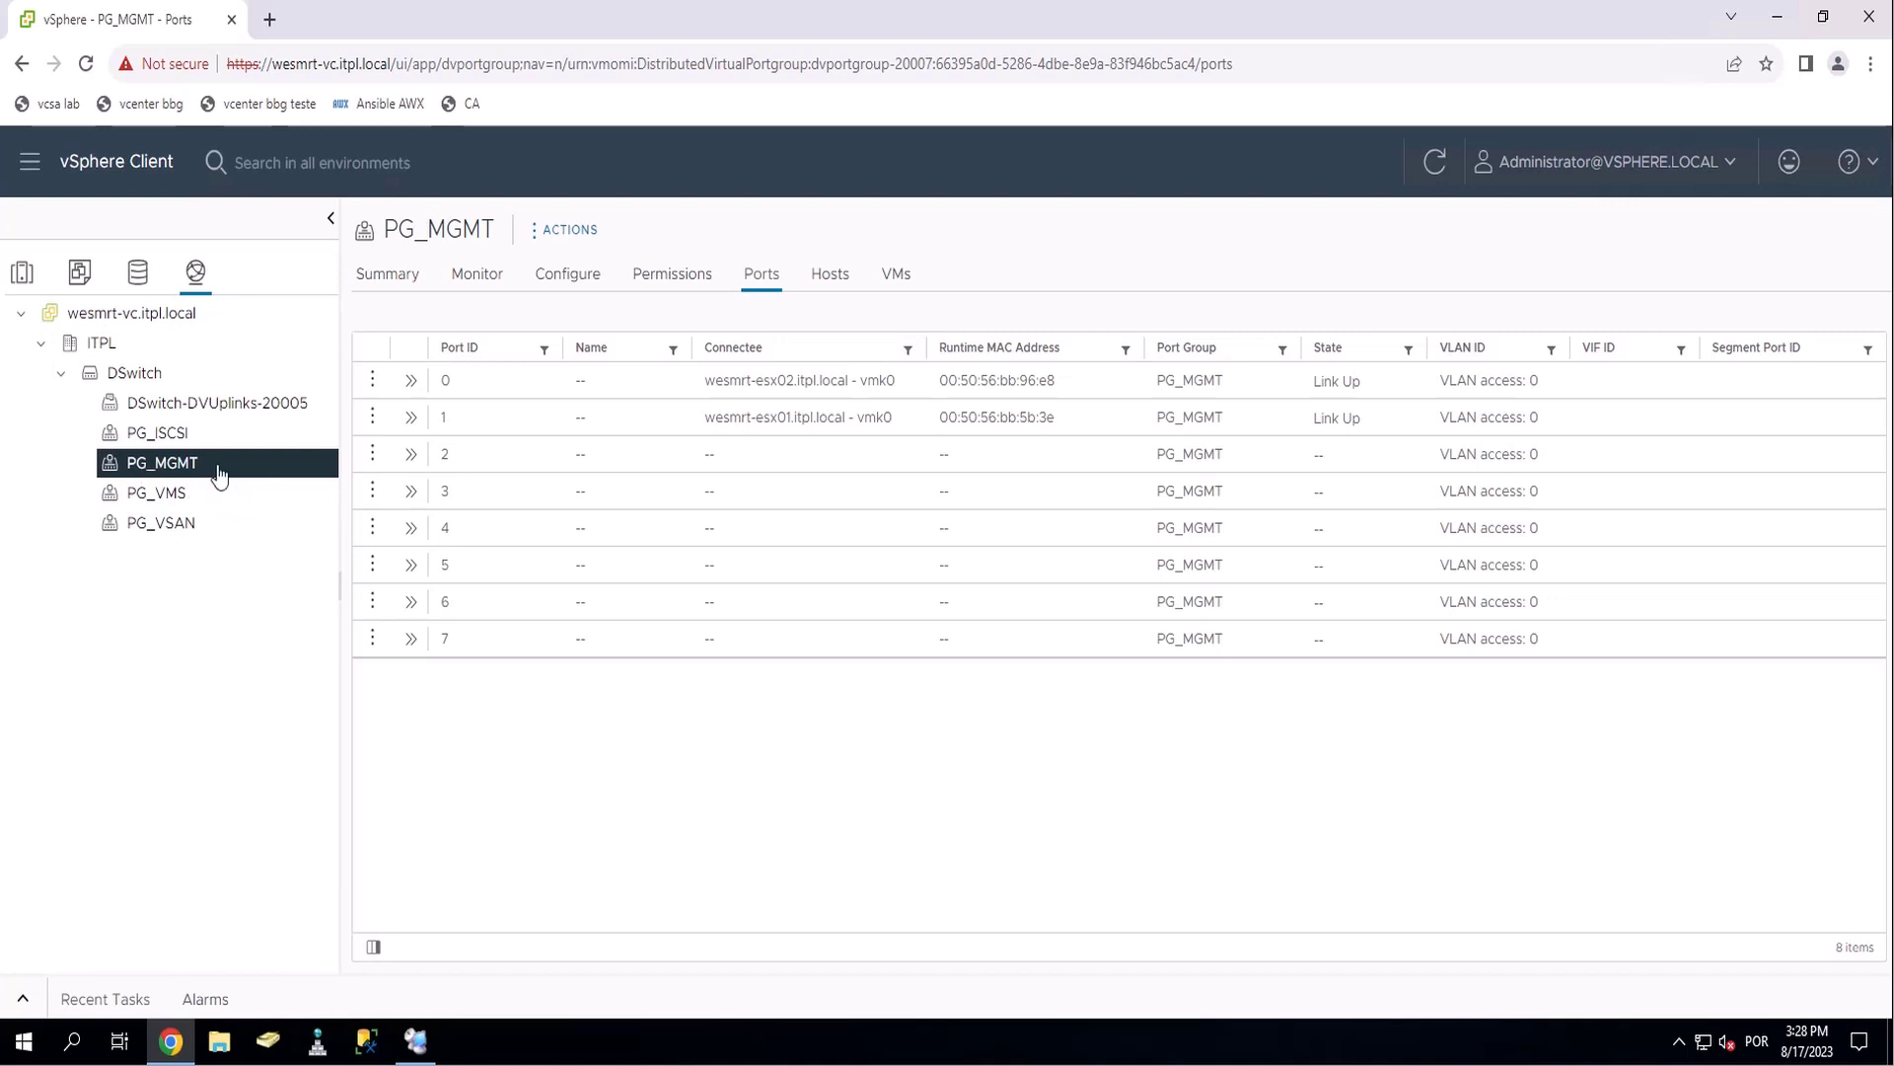
left_click(181, 491)
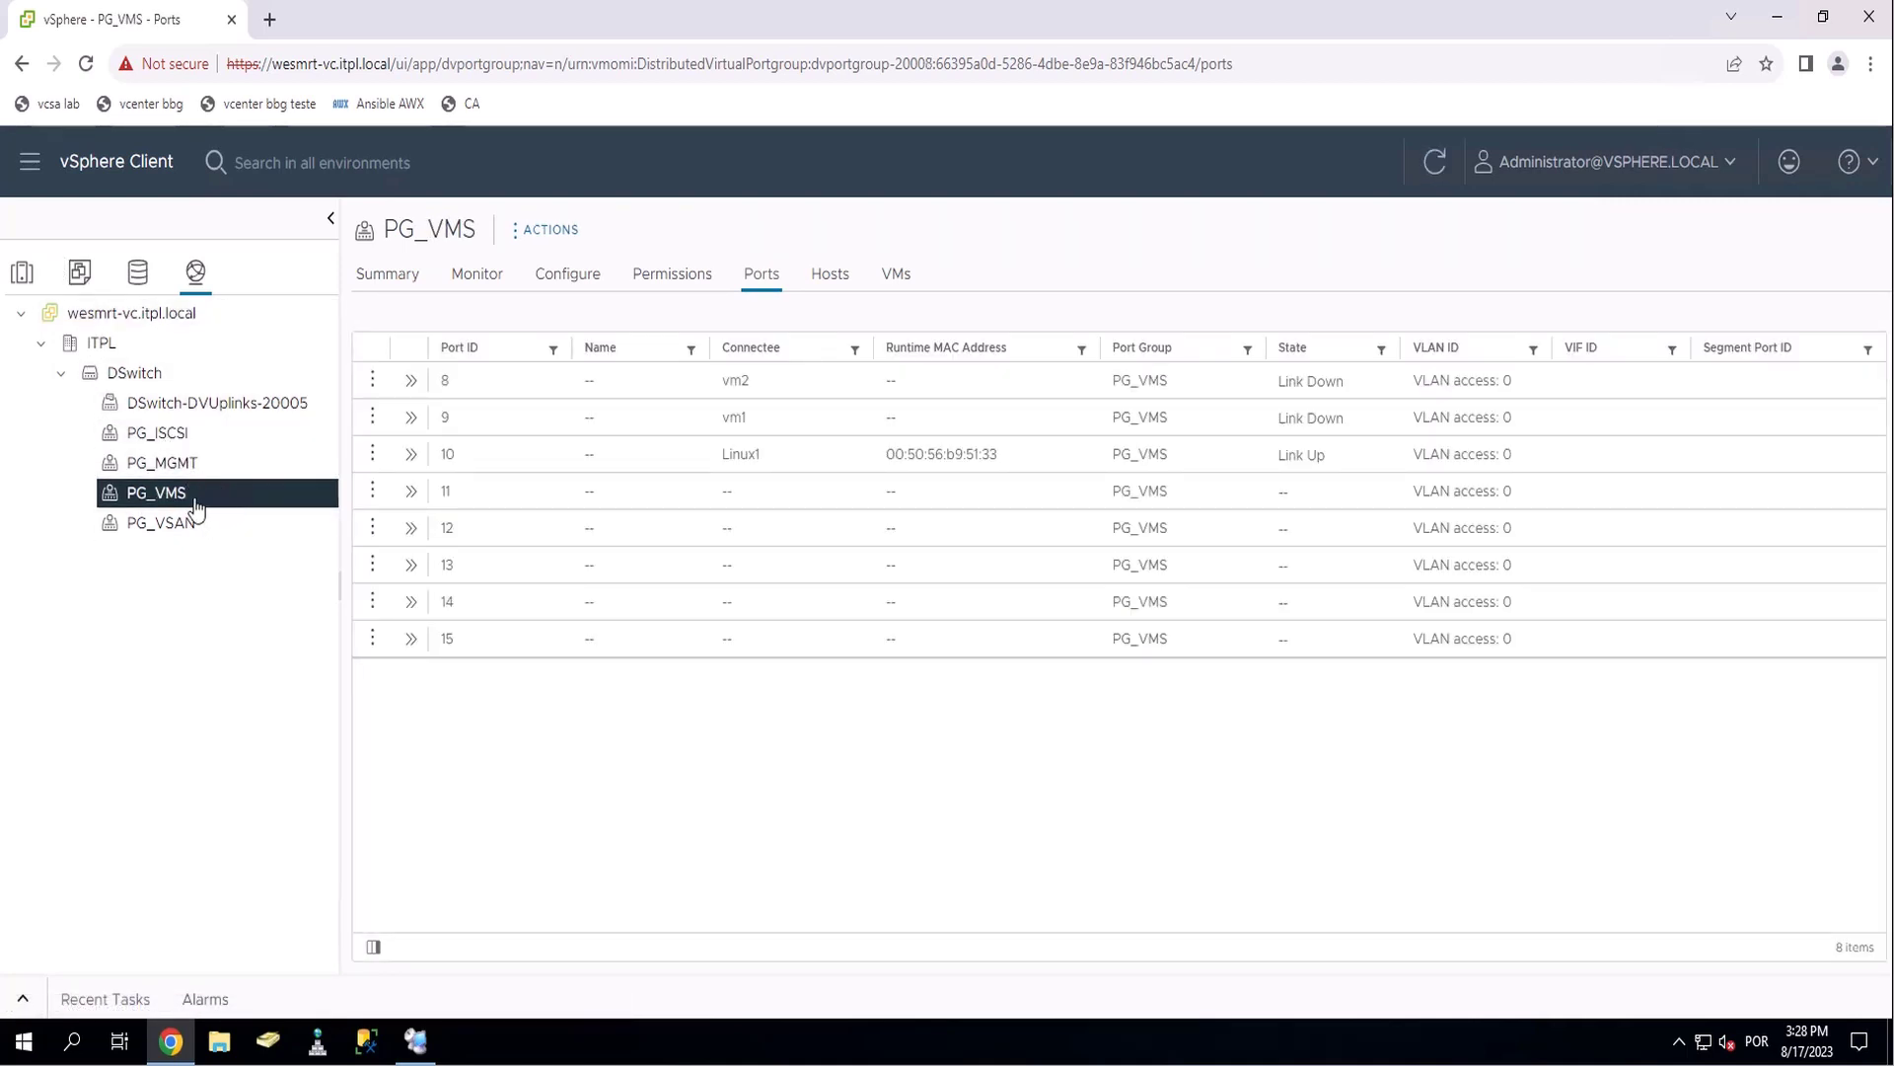
left_click(192, 472)
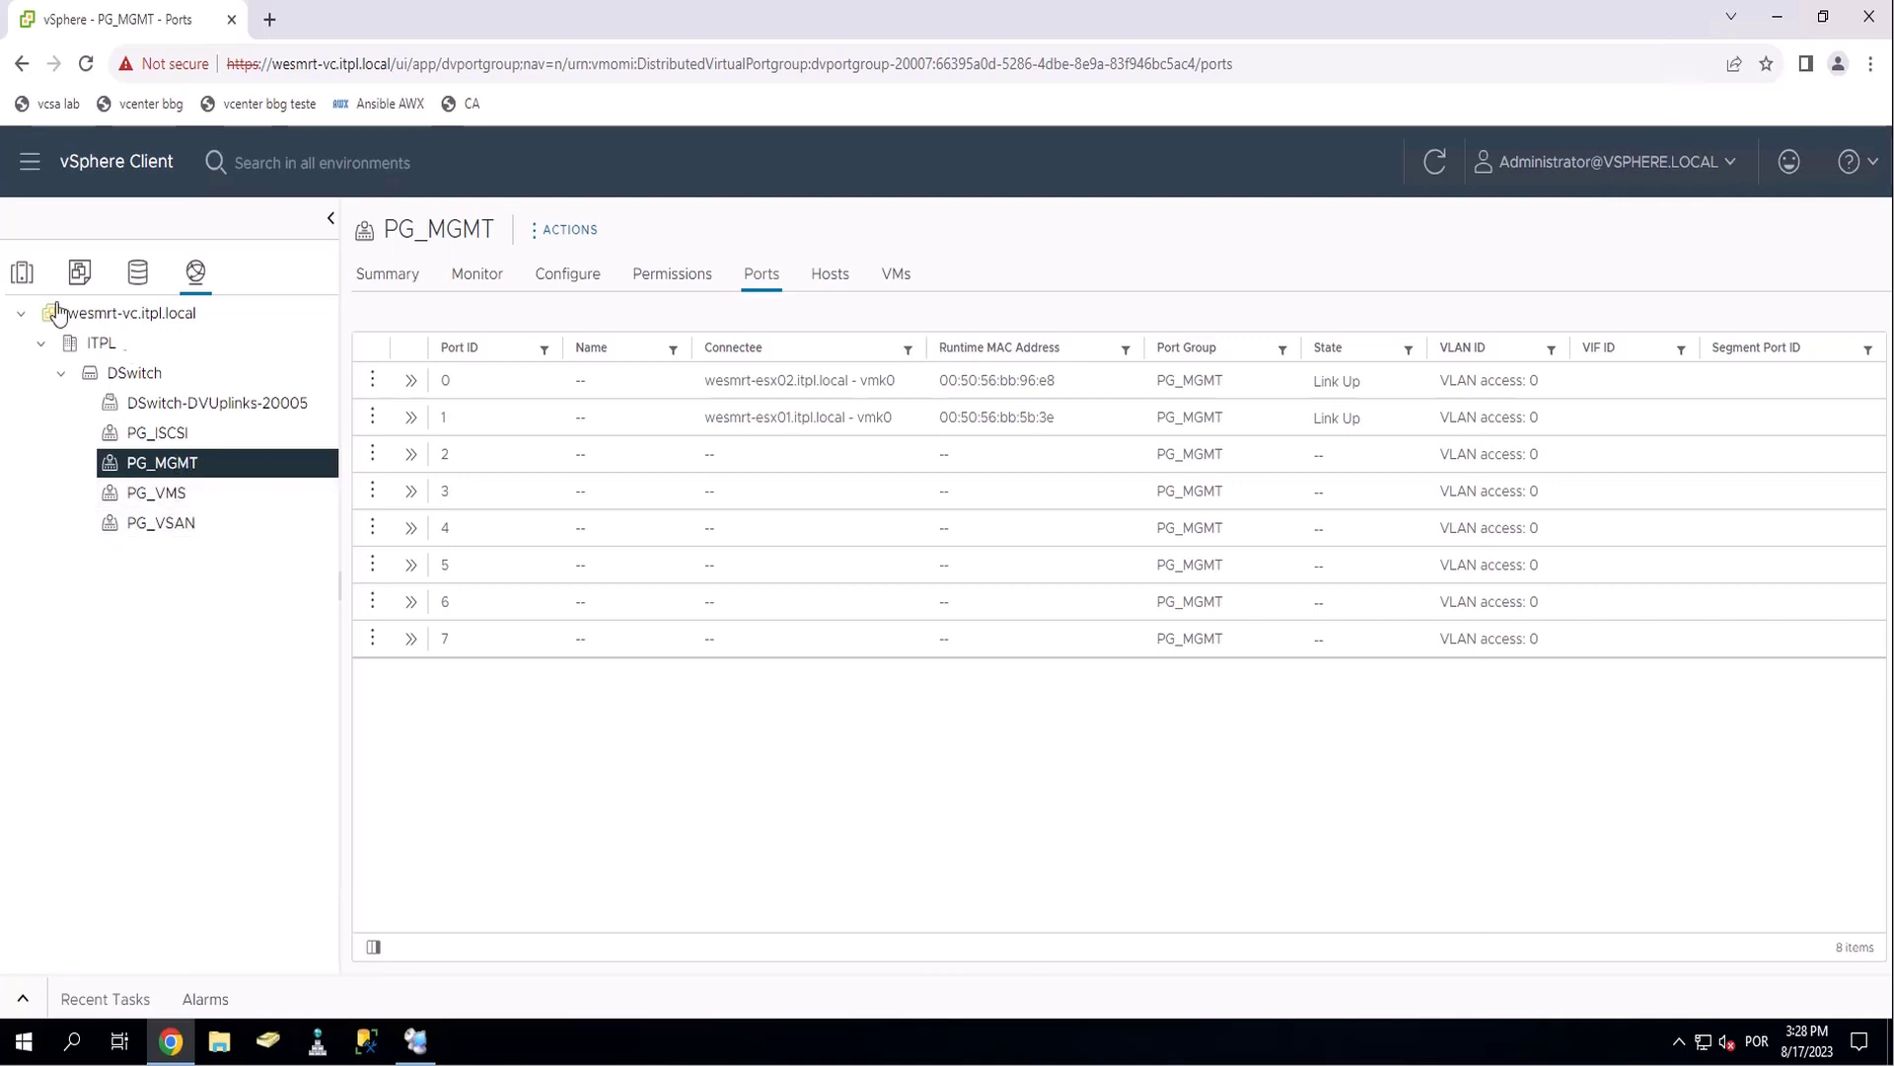
Return to the Linux1 virtual machine's summary in the host inventory and highlight its IPv4 address
left_click(22, 271)
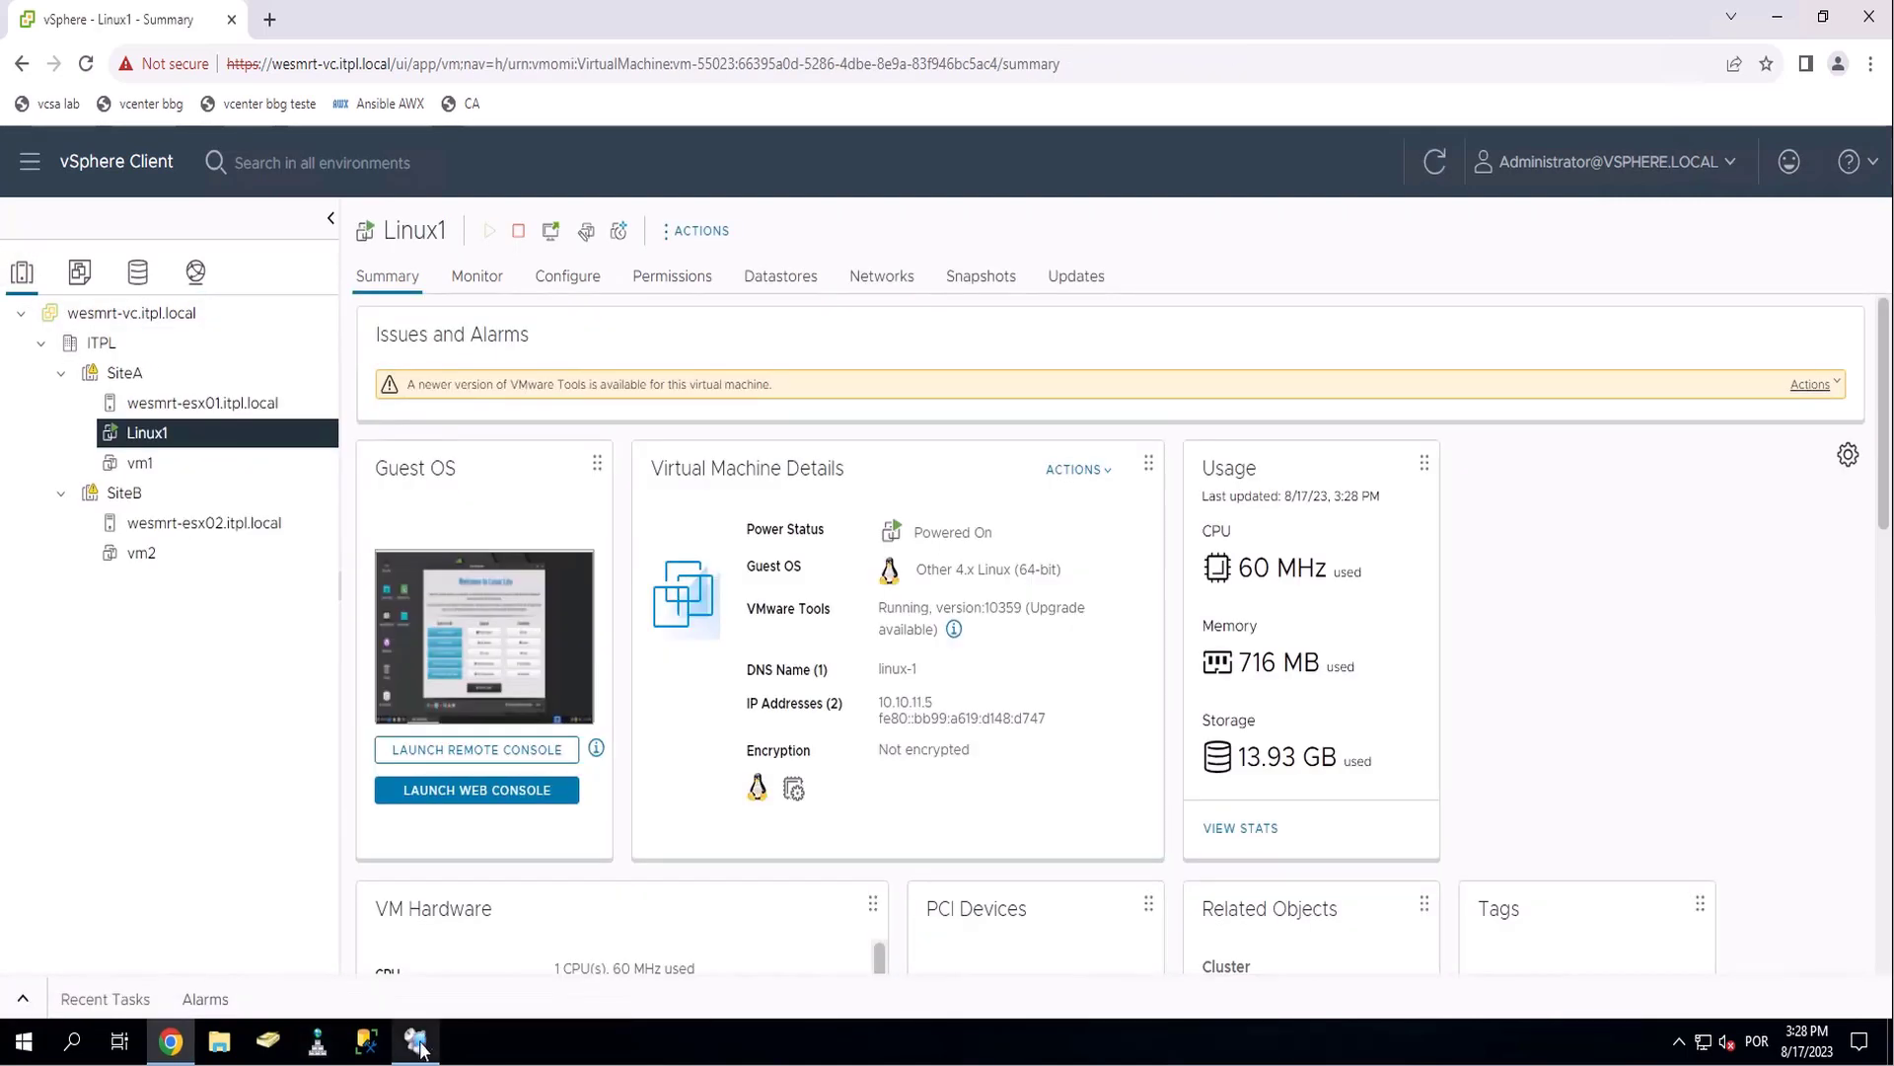
mouse_move(419, 1051)
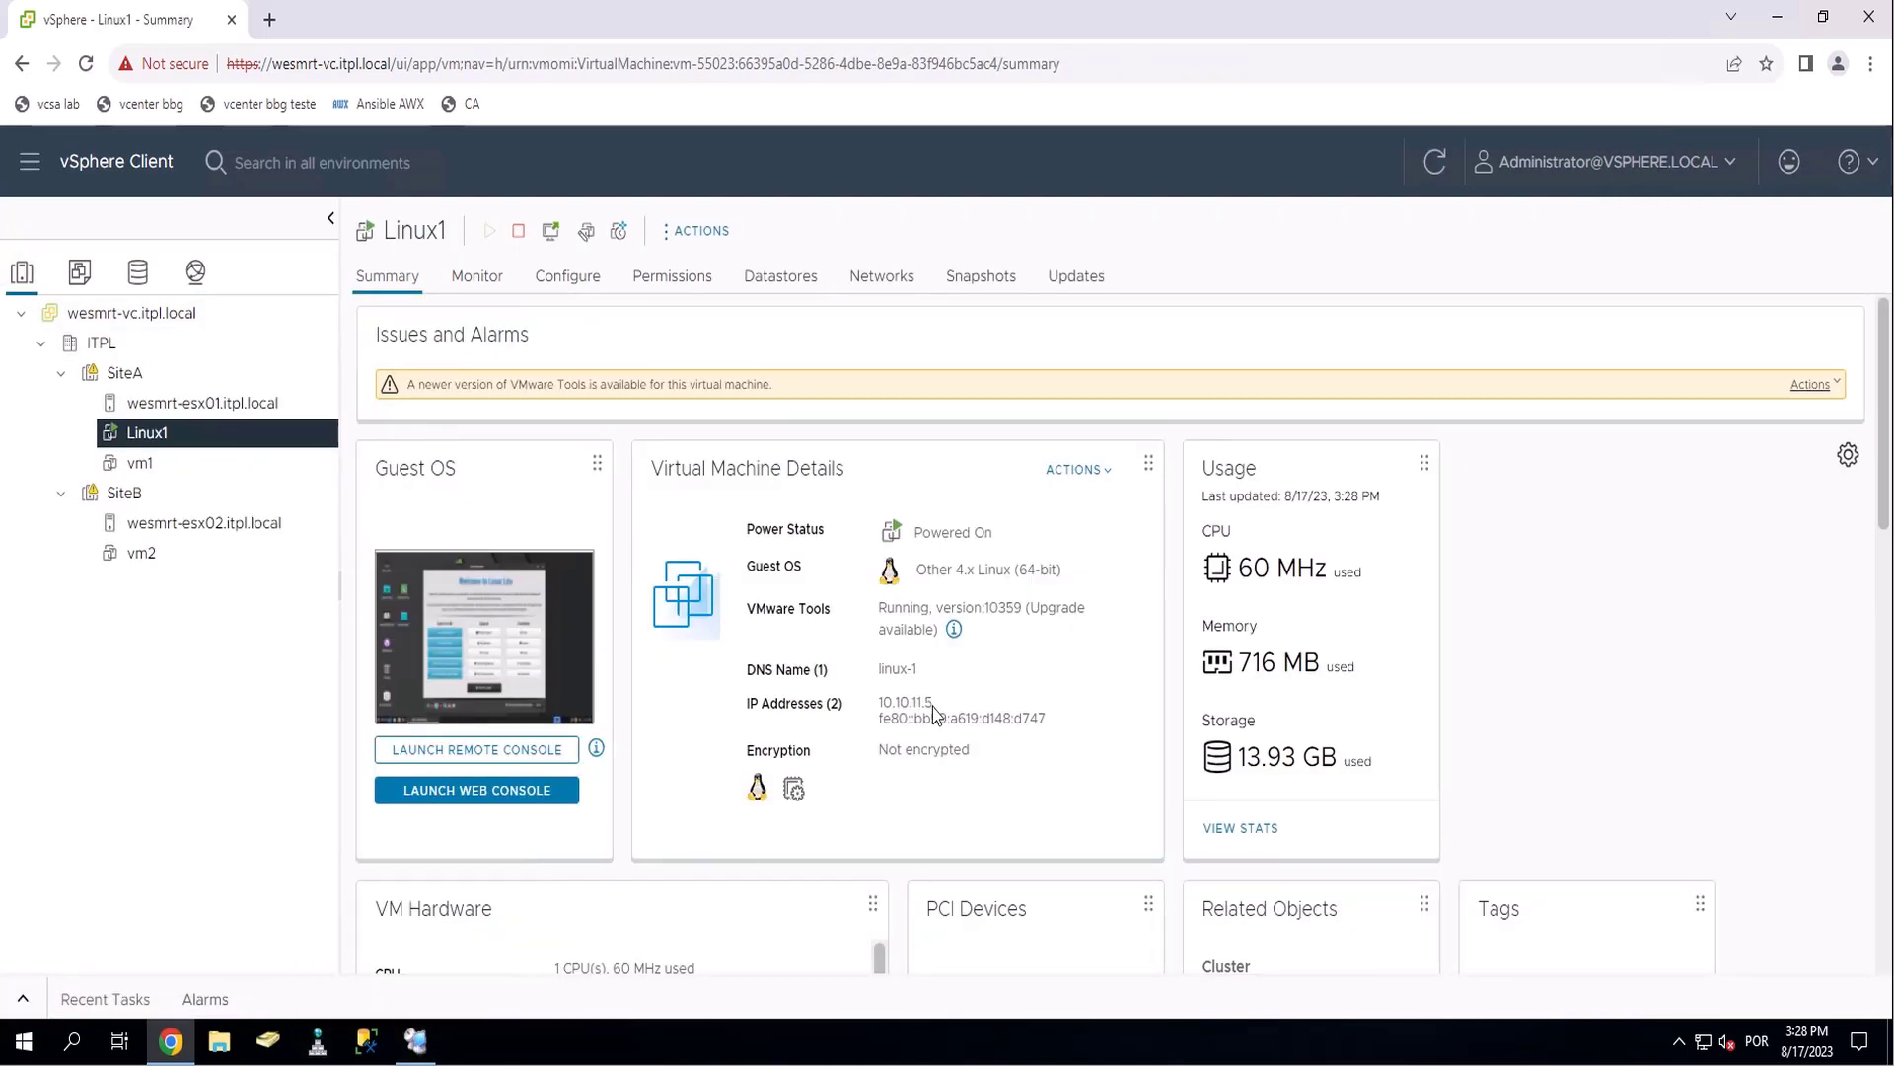
left_click(881, 706)
left_click_drag(883, 702, 945, 706)
left_click(928, 707)
left_click_drag(932, 707, 907, 704)
left_click(918, 706)
left_click_drag(935, 702, 867, 704)
Switch back to the wesmrt-vbr01 remote session and run ipconfig in an administrator PowerShell window
left_click(415, 1041)
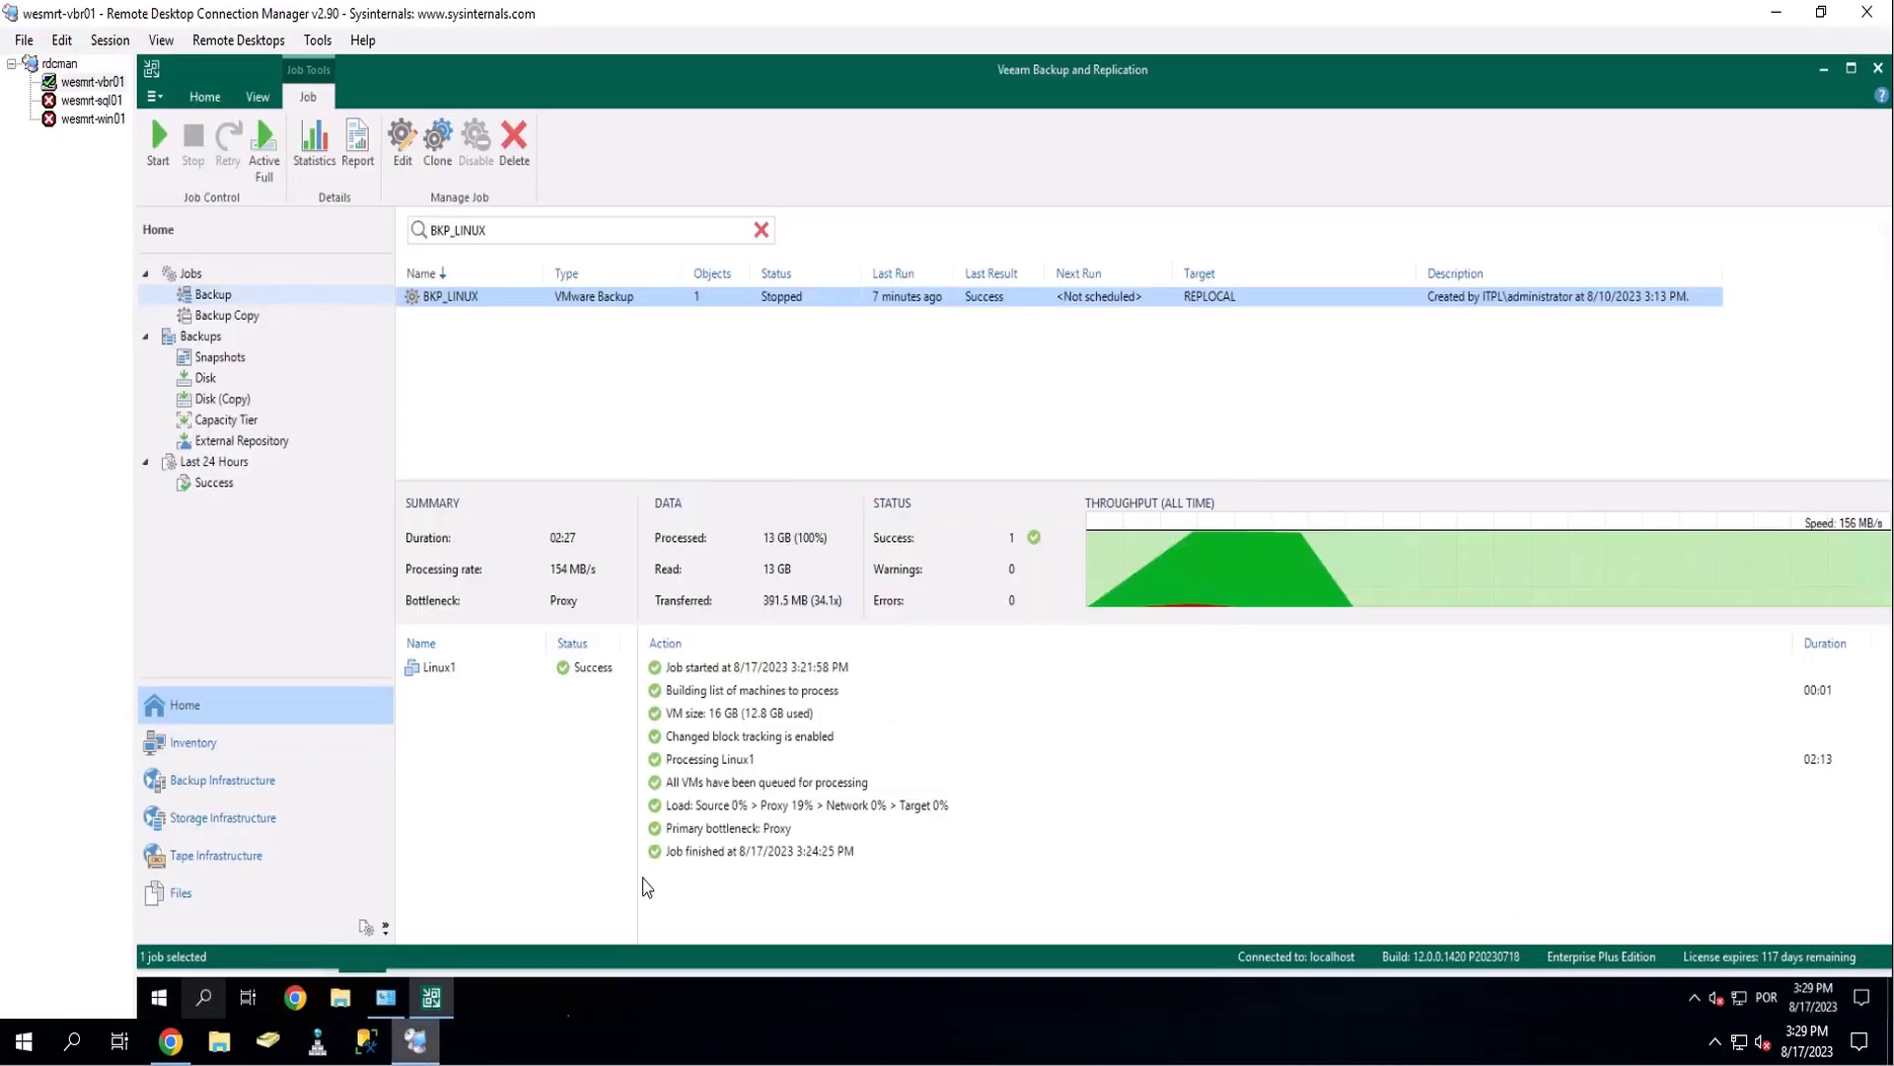
left_click(500, 424)
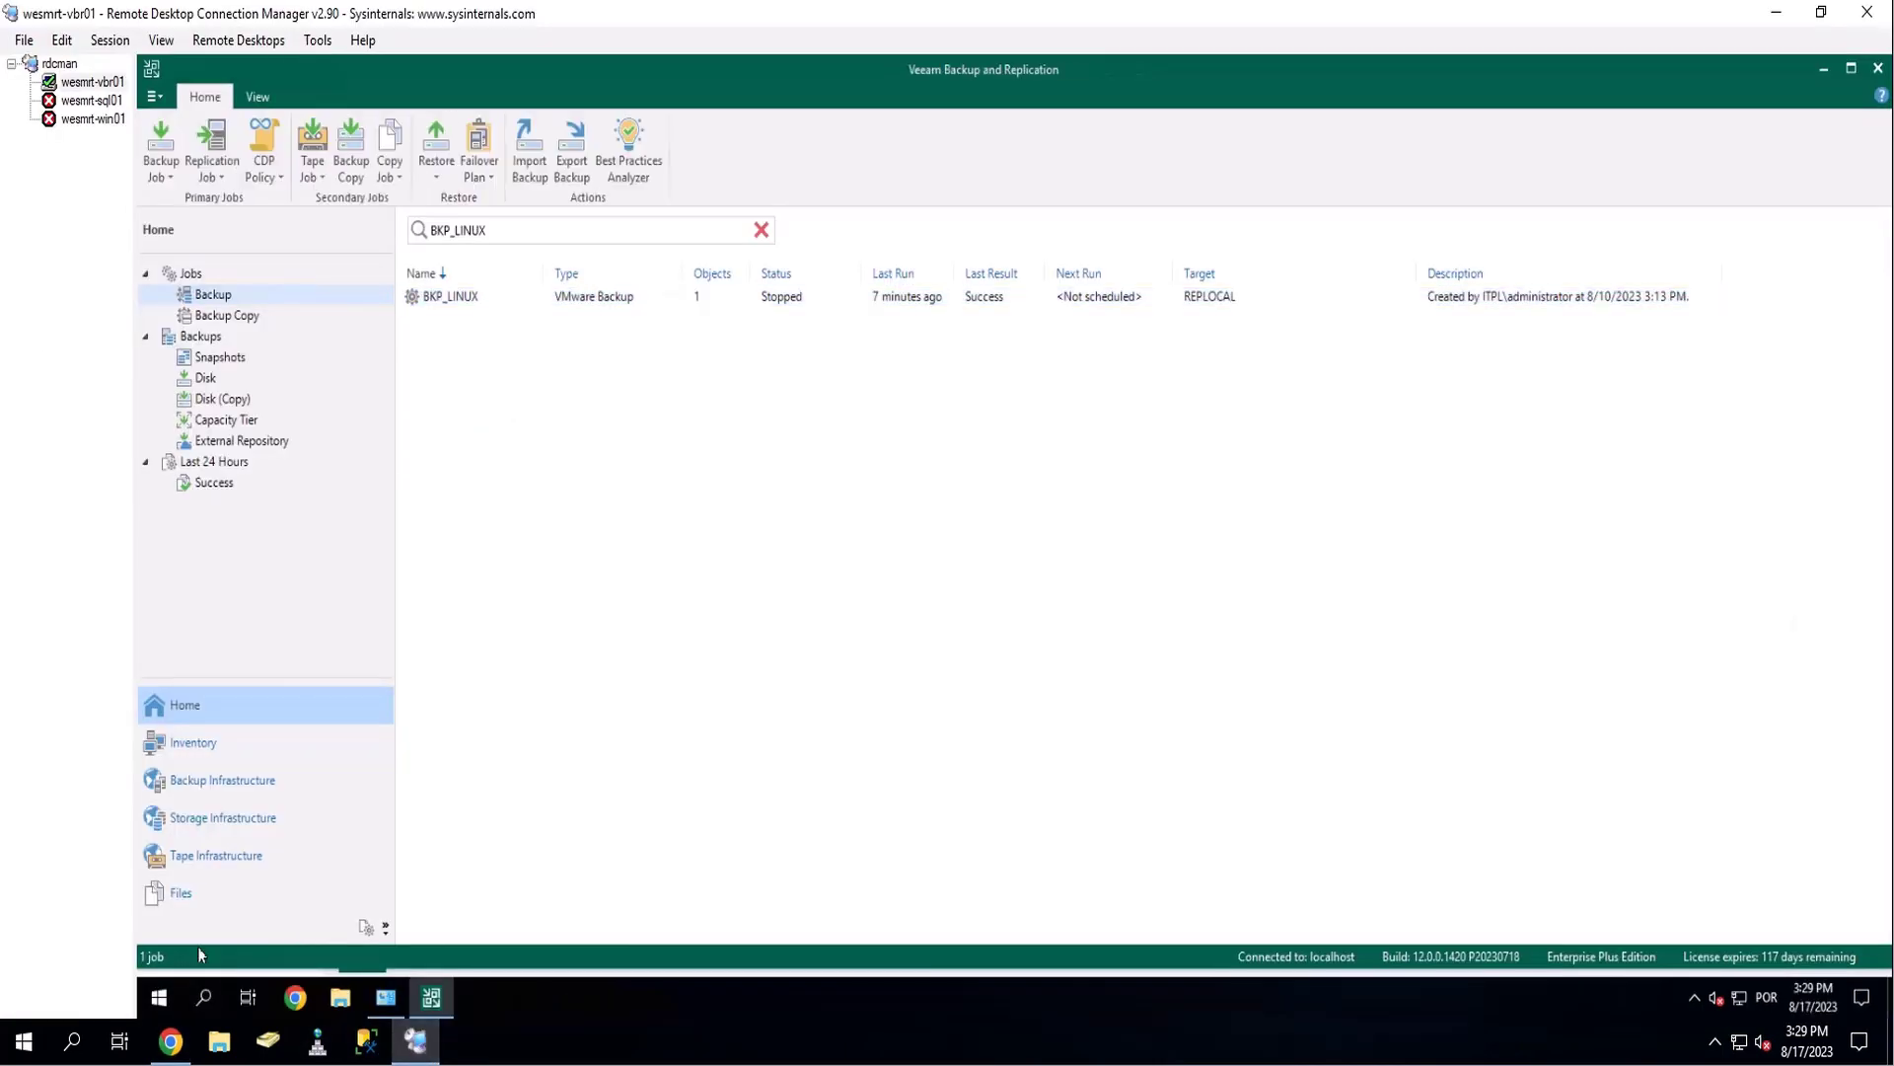
right_click(164, 1007)
left_click(316, 725)
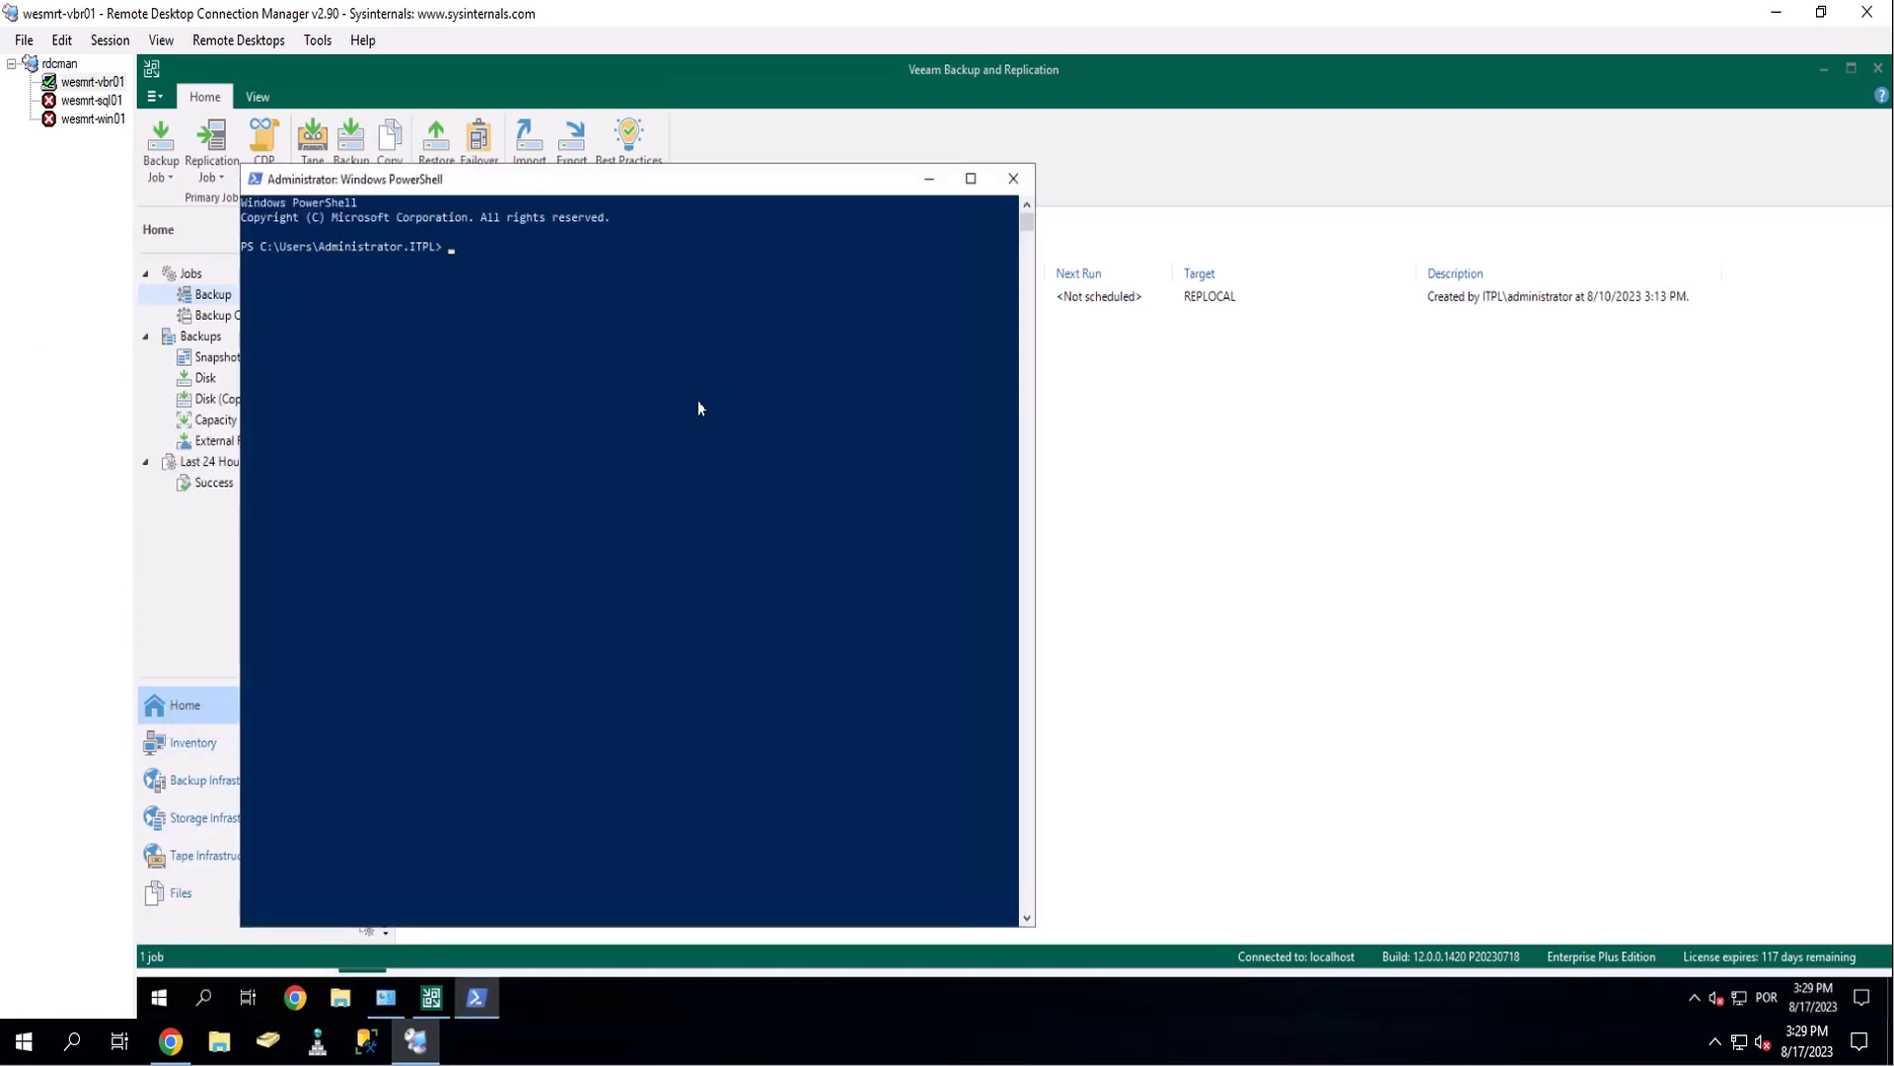
type("ipconfoi")
key("BackSpace")
key("BackSpace")
key("BackSpace")
type("fig")
key("Return")
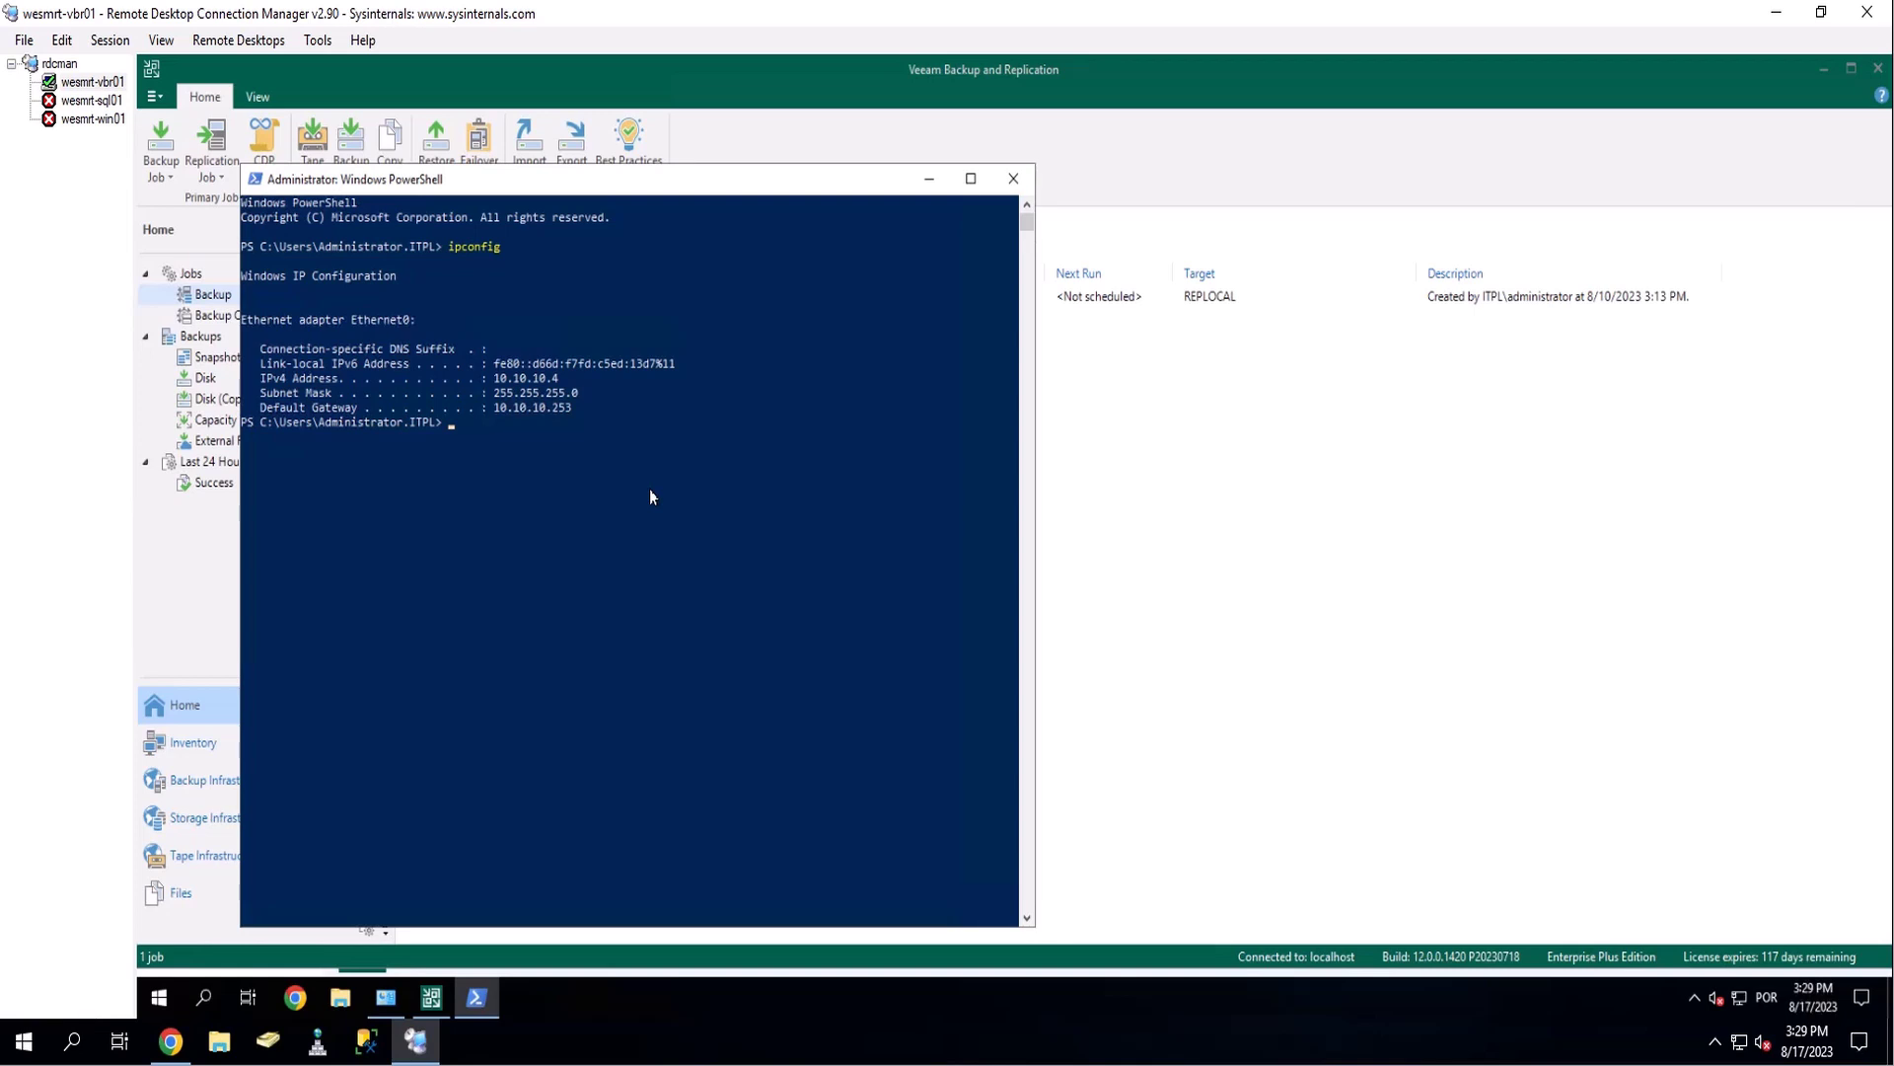
Move the PowerShell window aside, minimize it, and select the BKP_LINUX backup job again
left_click(676, 183)
left_click_drag(676, 183, 1055, 161)
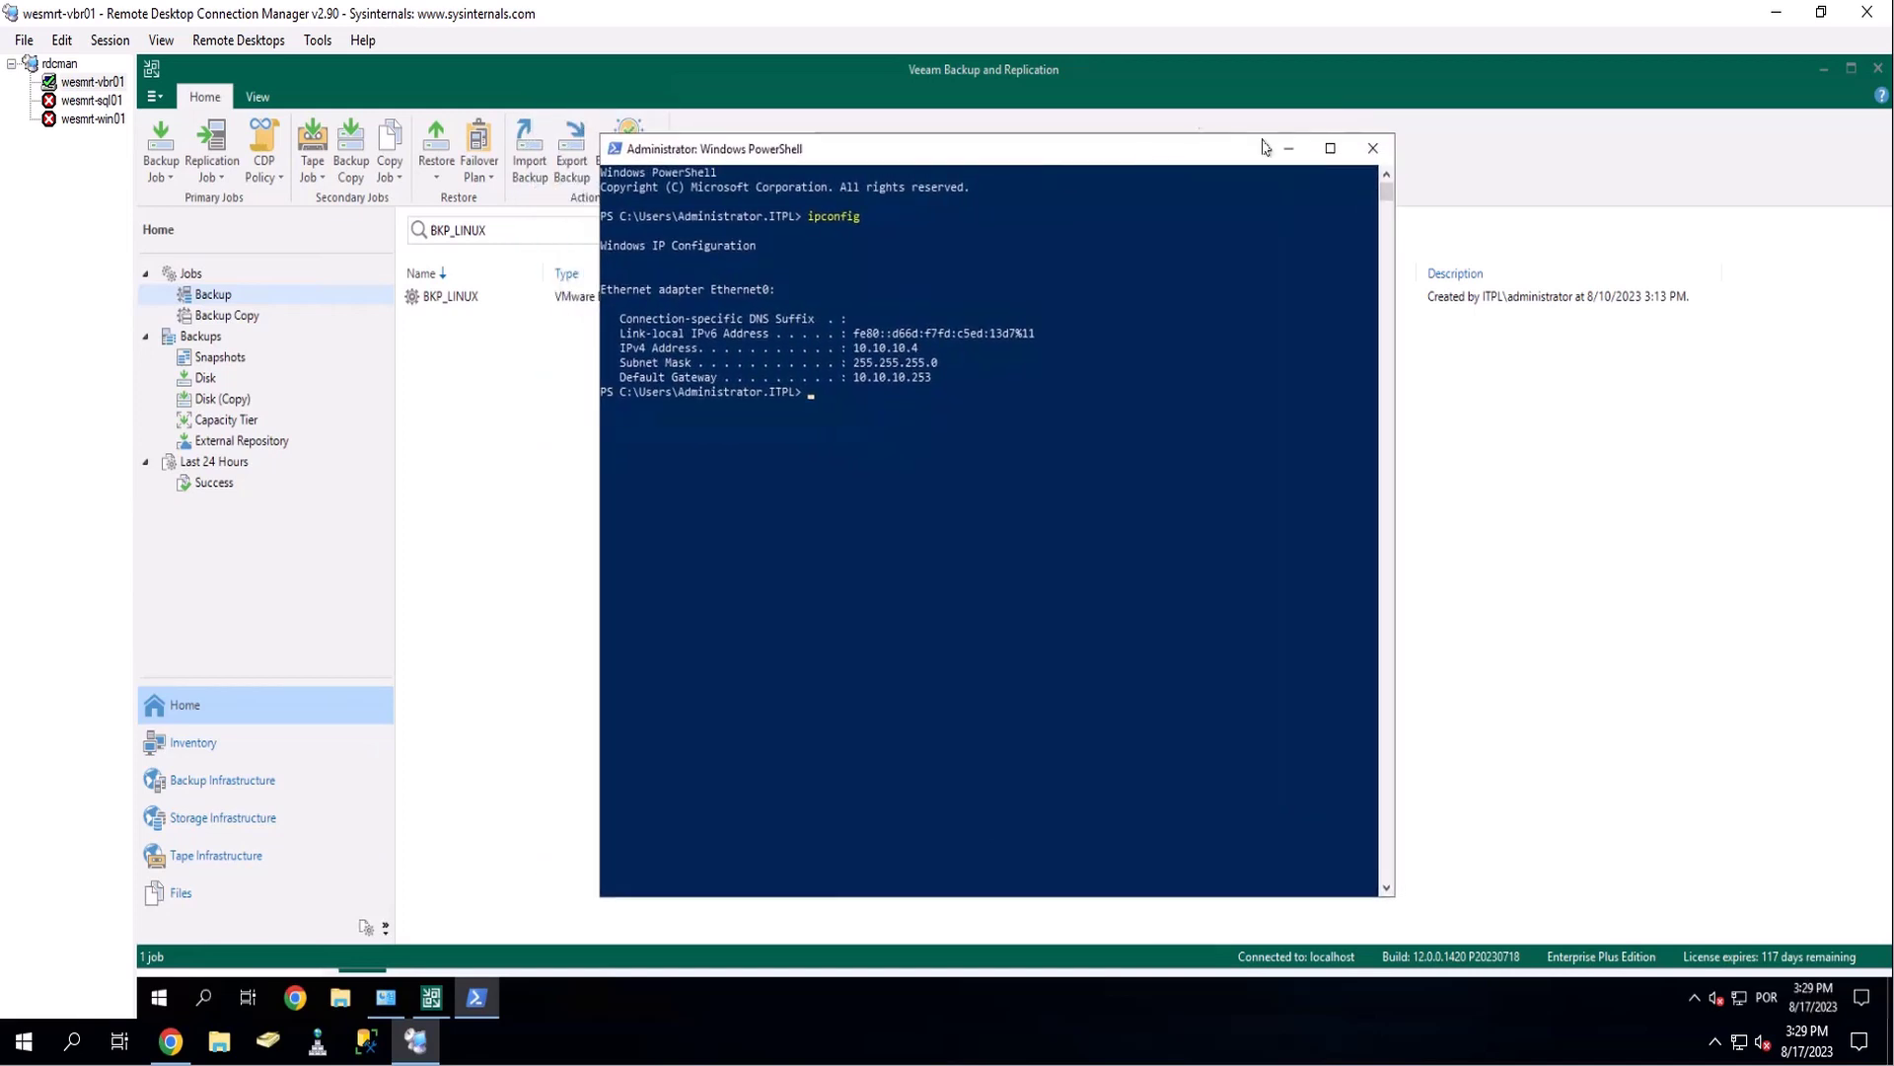
left_click(1288, 150)
left_click(477, 298)
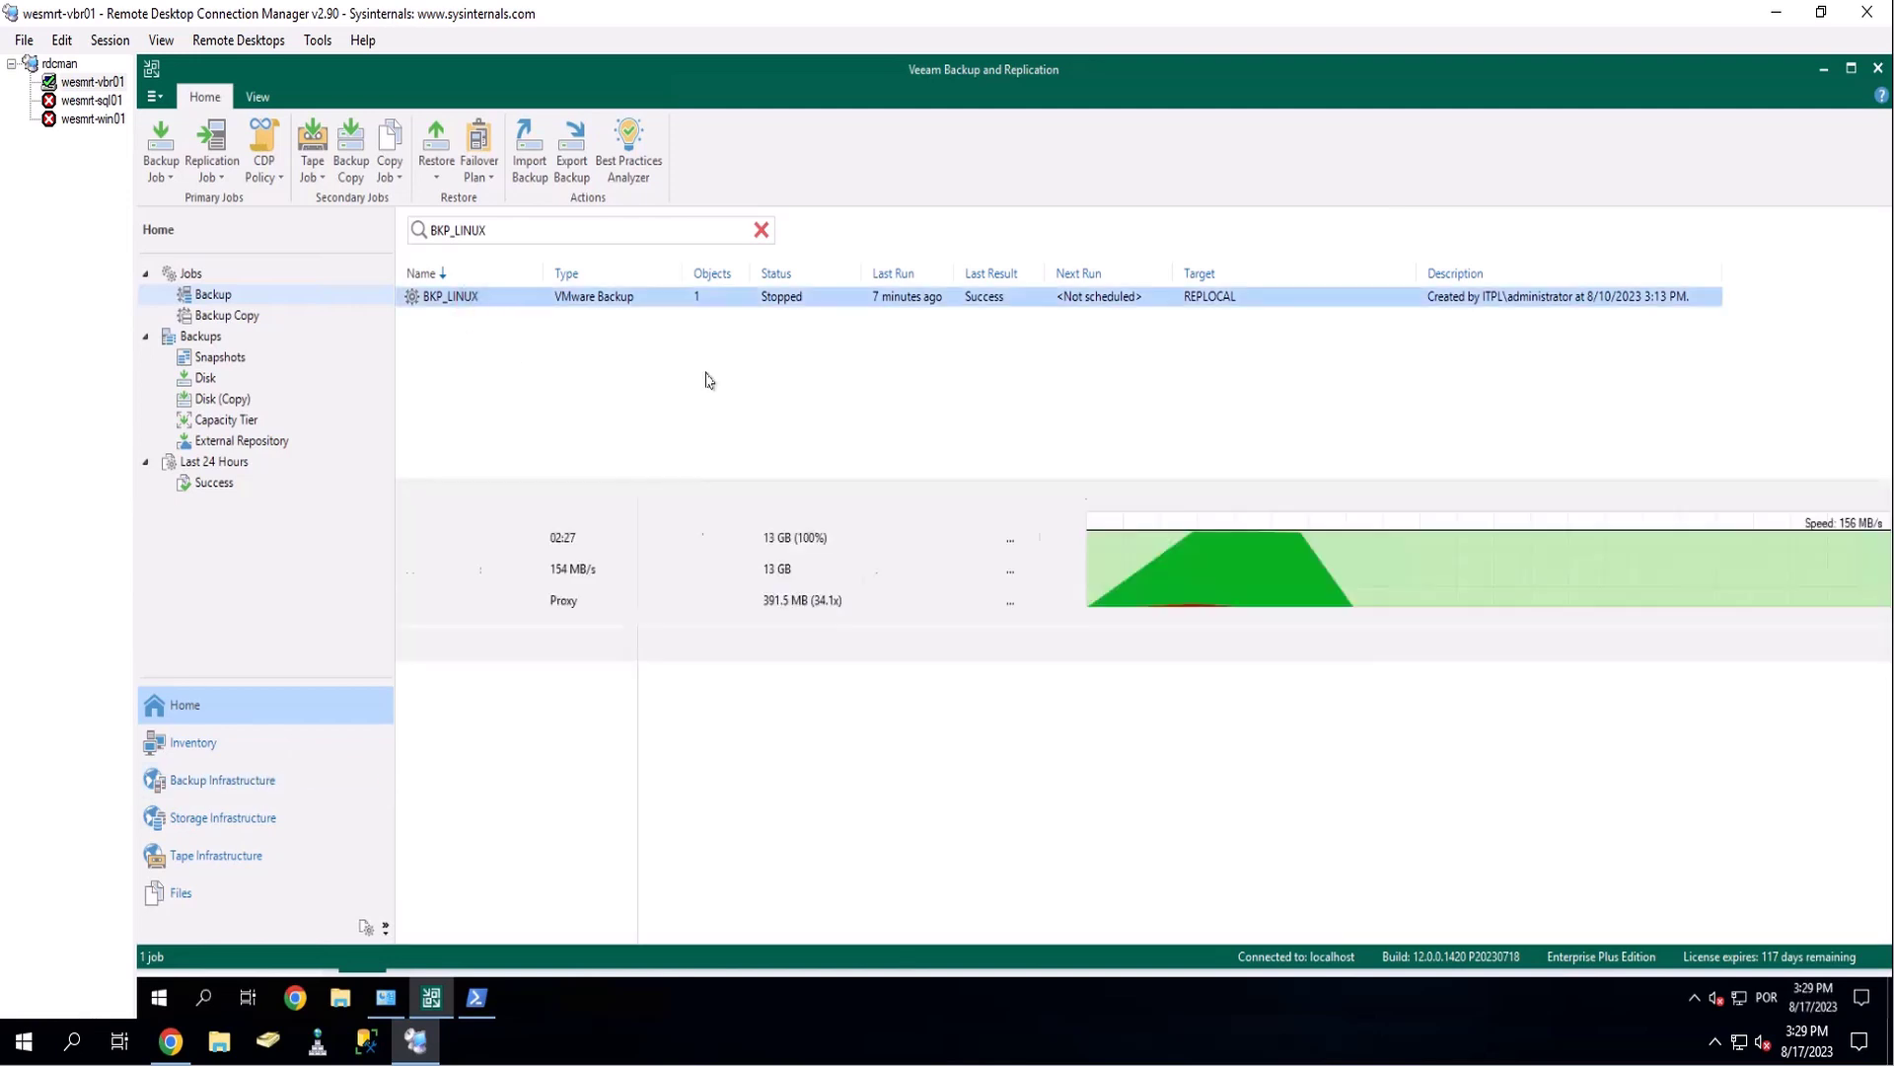
Add a new virtual lab under SureBackup in the backup infrastructure and name it VLAB_ITPL
left_click(230, 784)
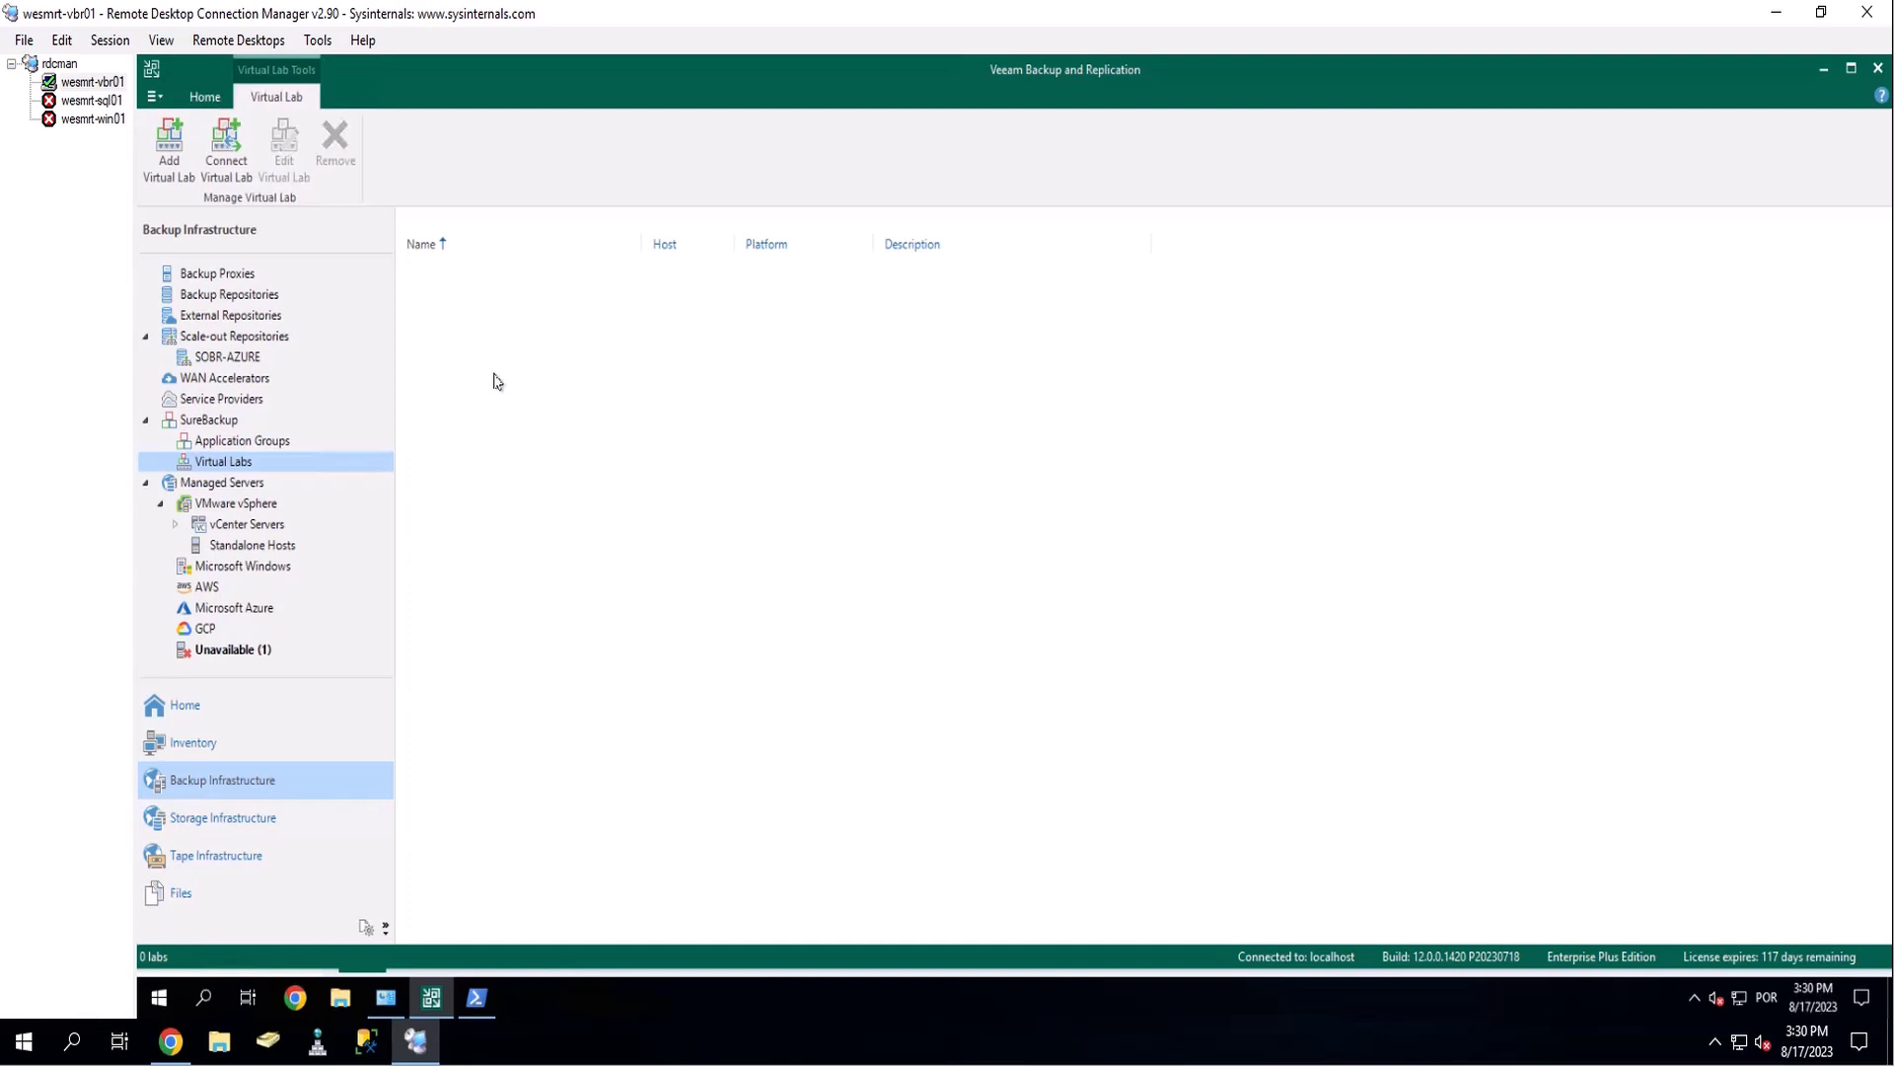
right_click(495, 329)
left_click(557, 341)
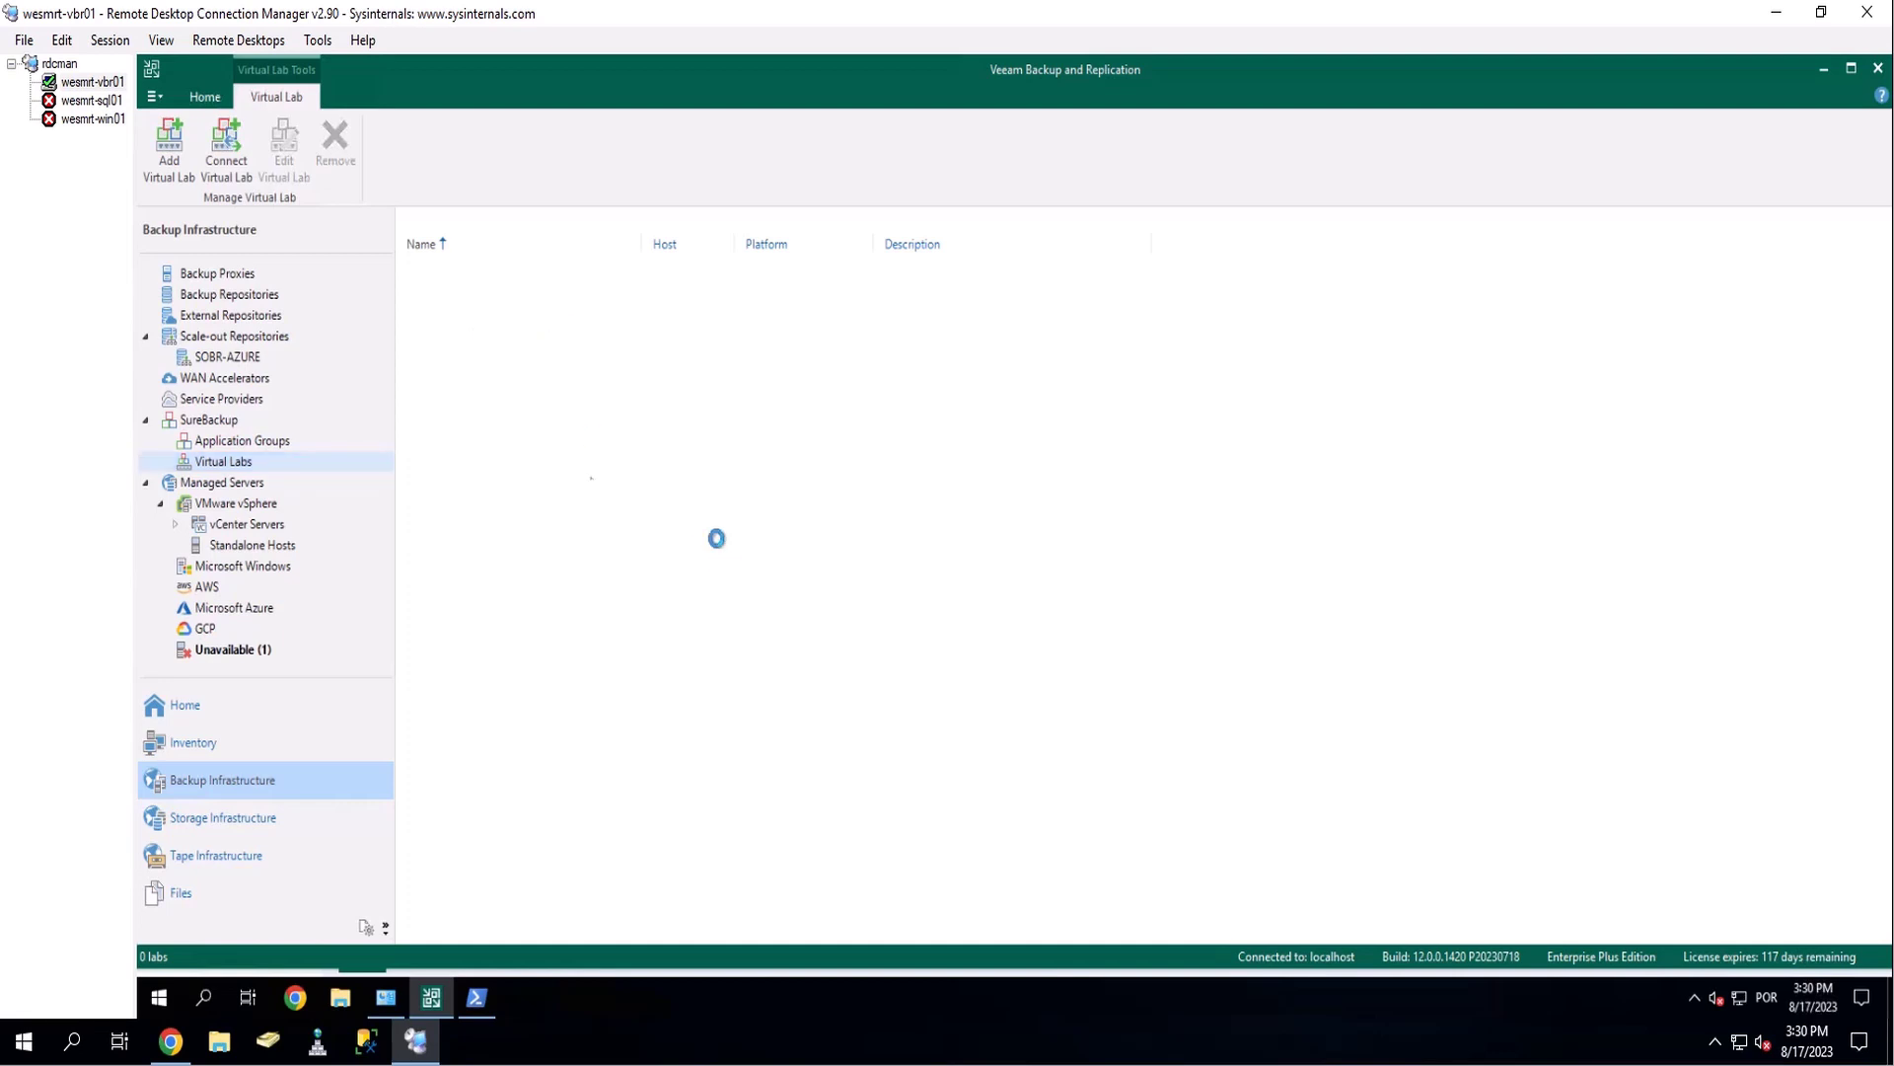
left_click(927, 375)
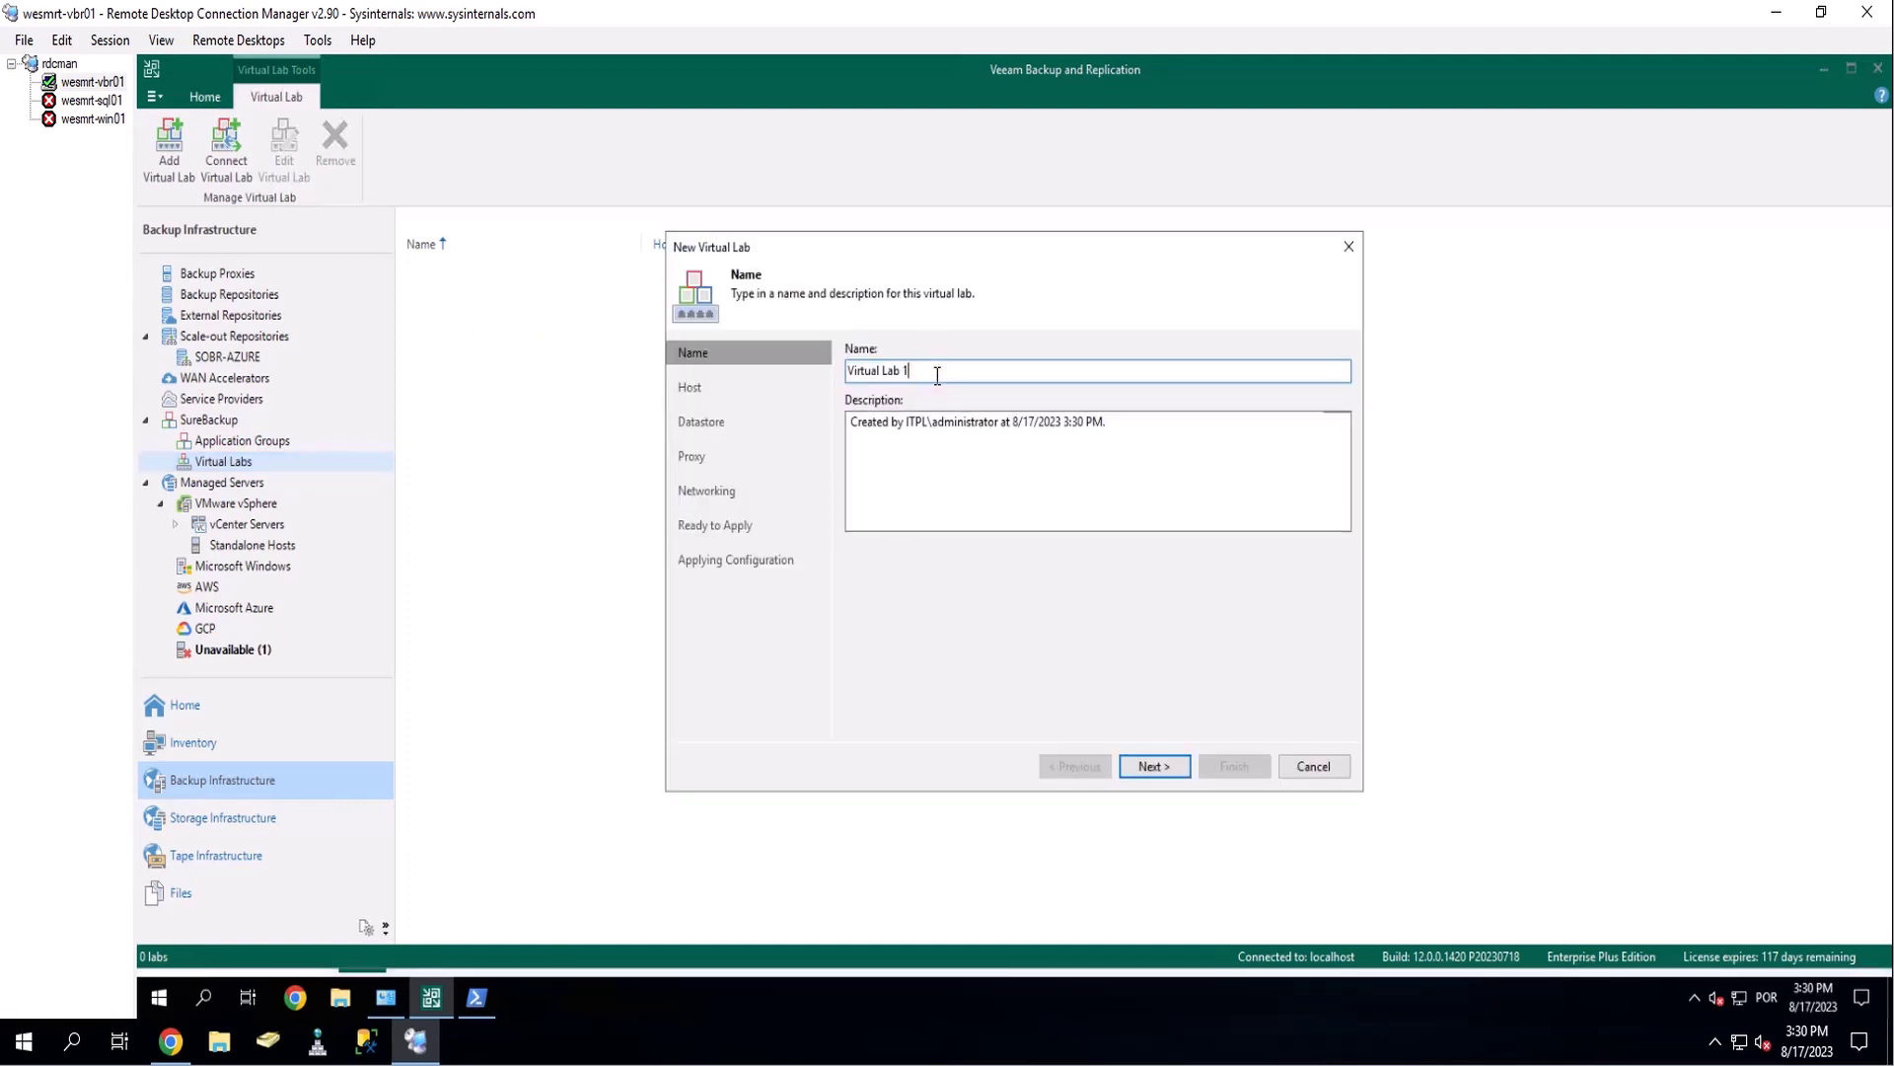
left_click_drag(934, 375, 800, 370)
type("VLAB_ITPL")
key("Return")
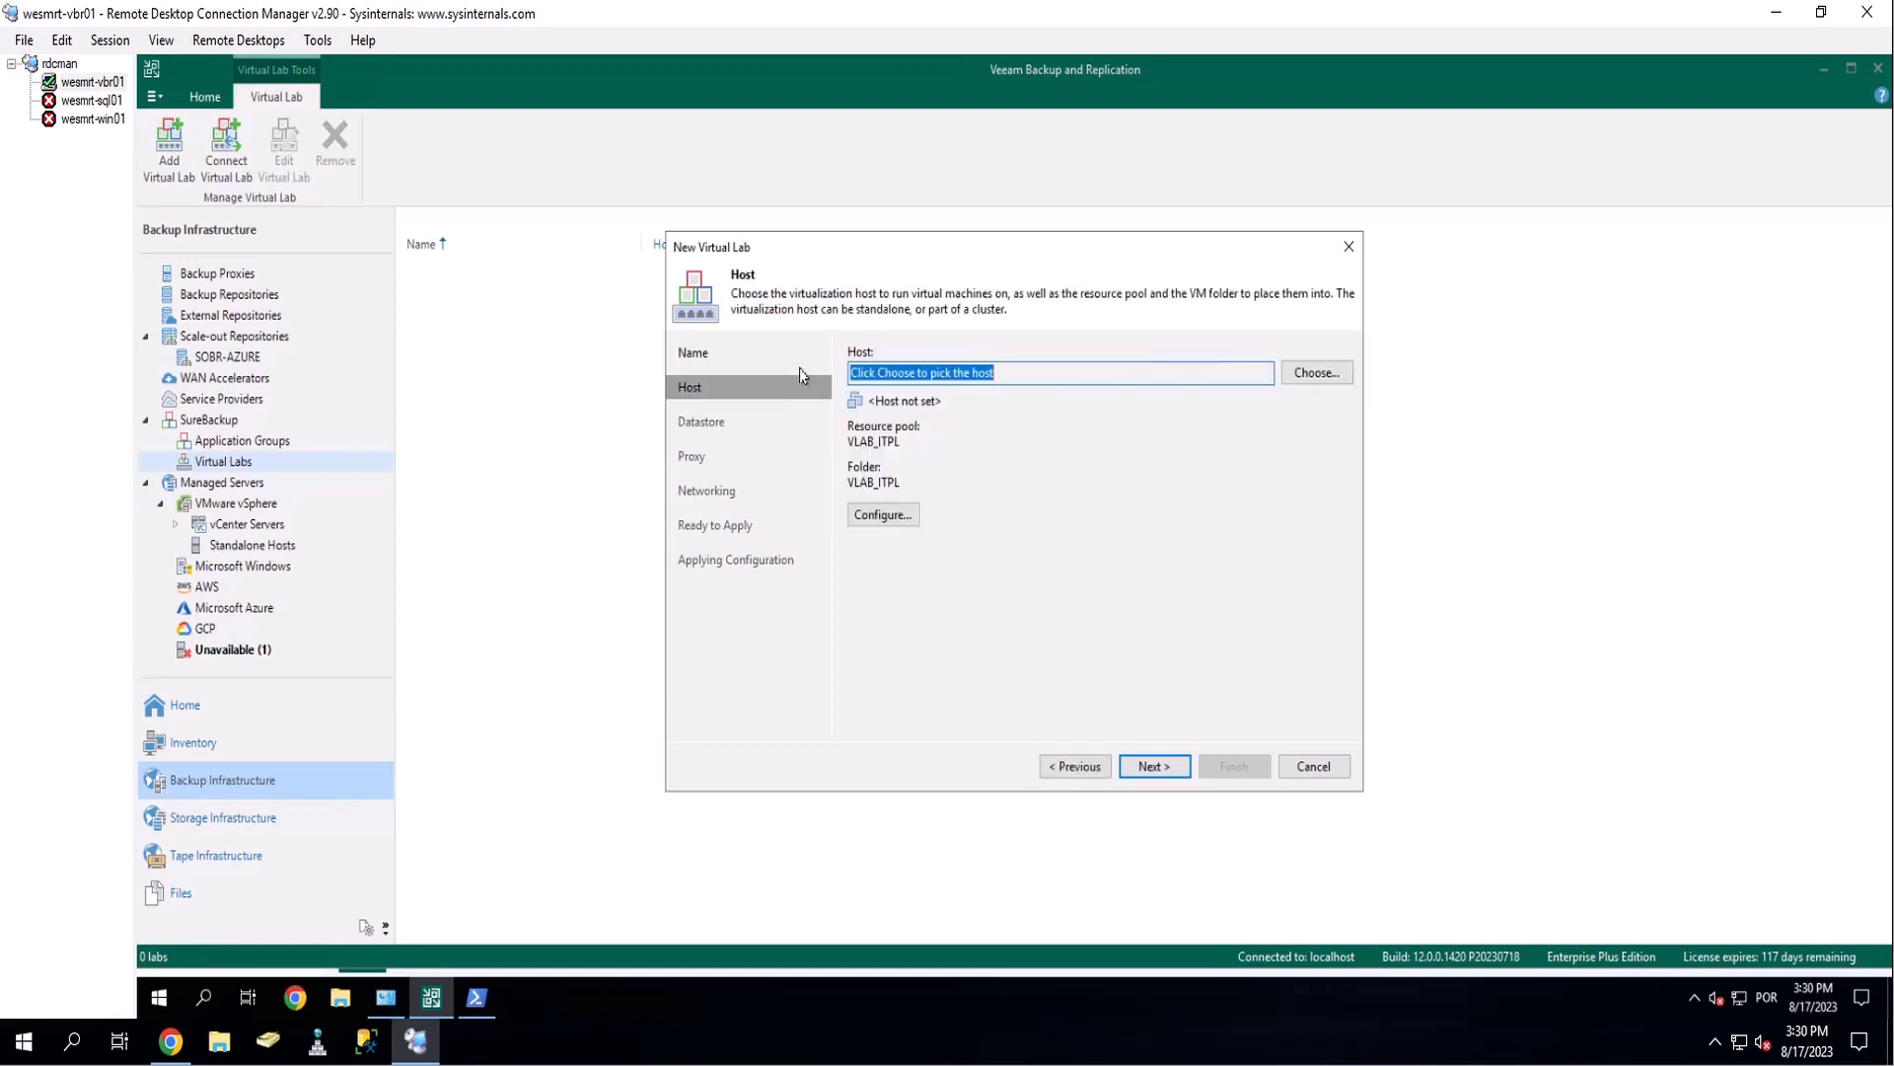
Choose wesmrt-esx02.itpl.local in the SiteB cluster of wesmrt-vc.itpl.local as the virtual lab's host
left_click(1331, 380)
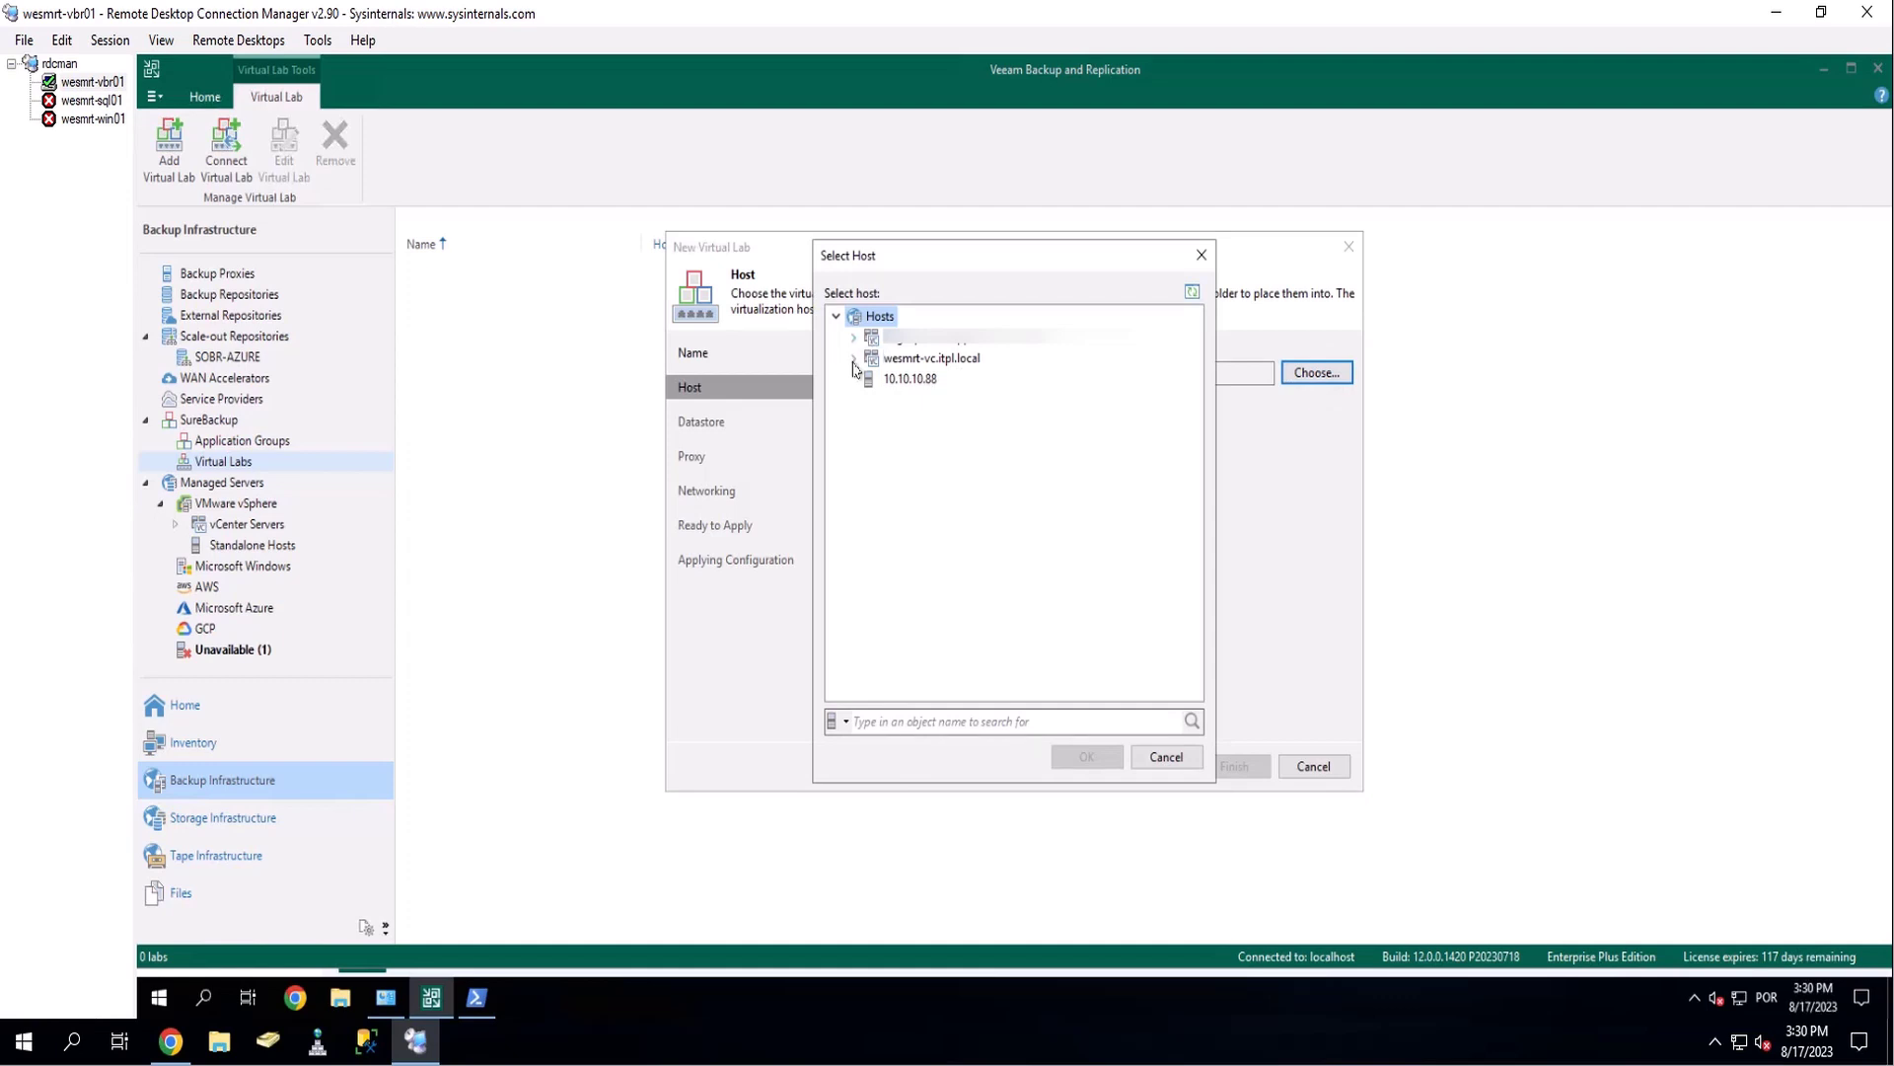
left_click(854, 358)
left_click(871, 379)
left_click(888, 422)
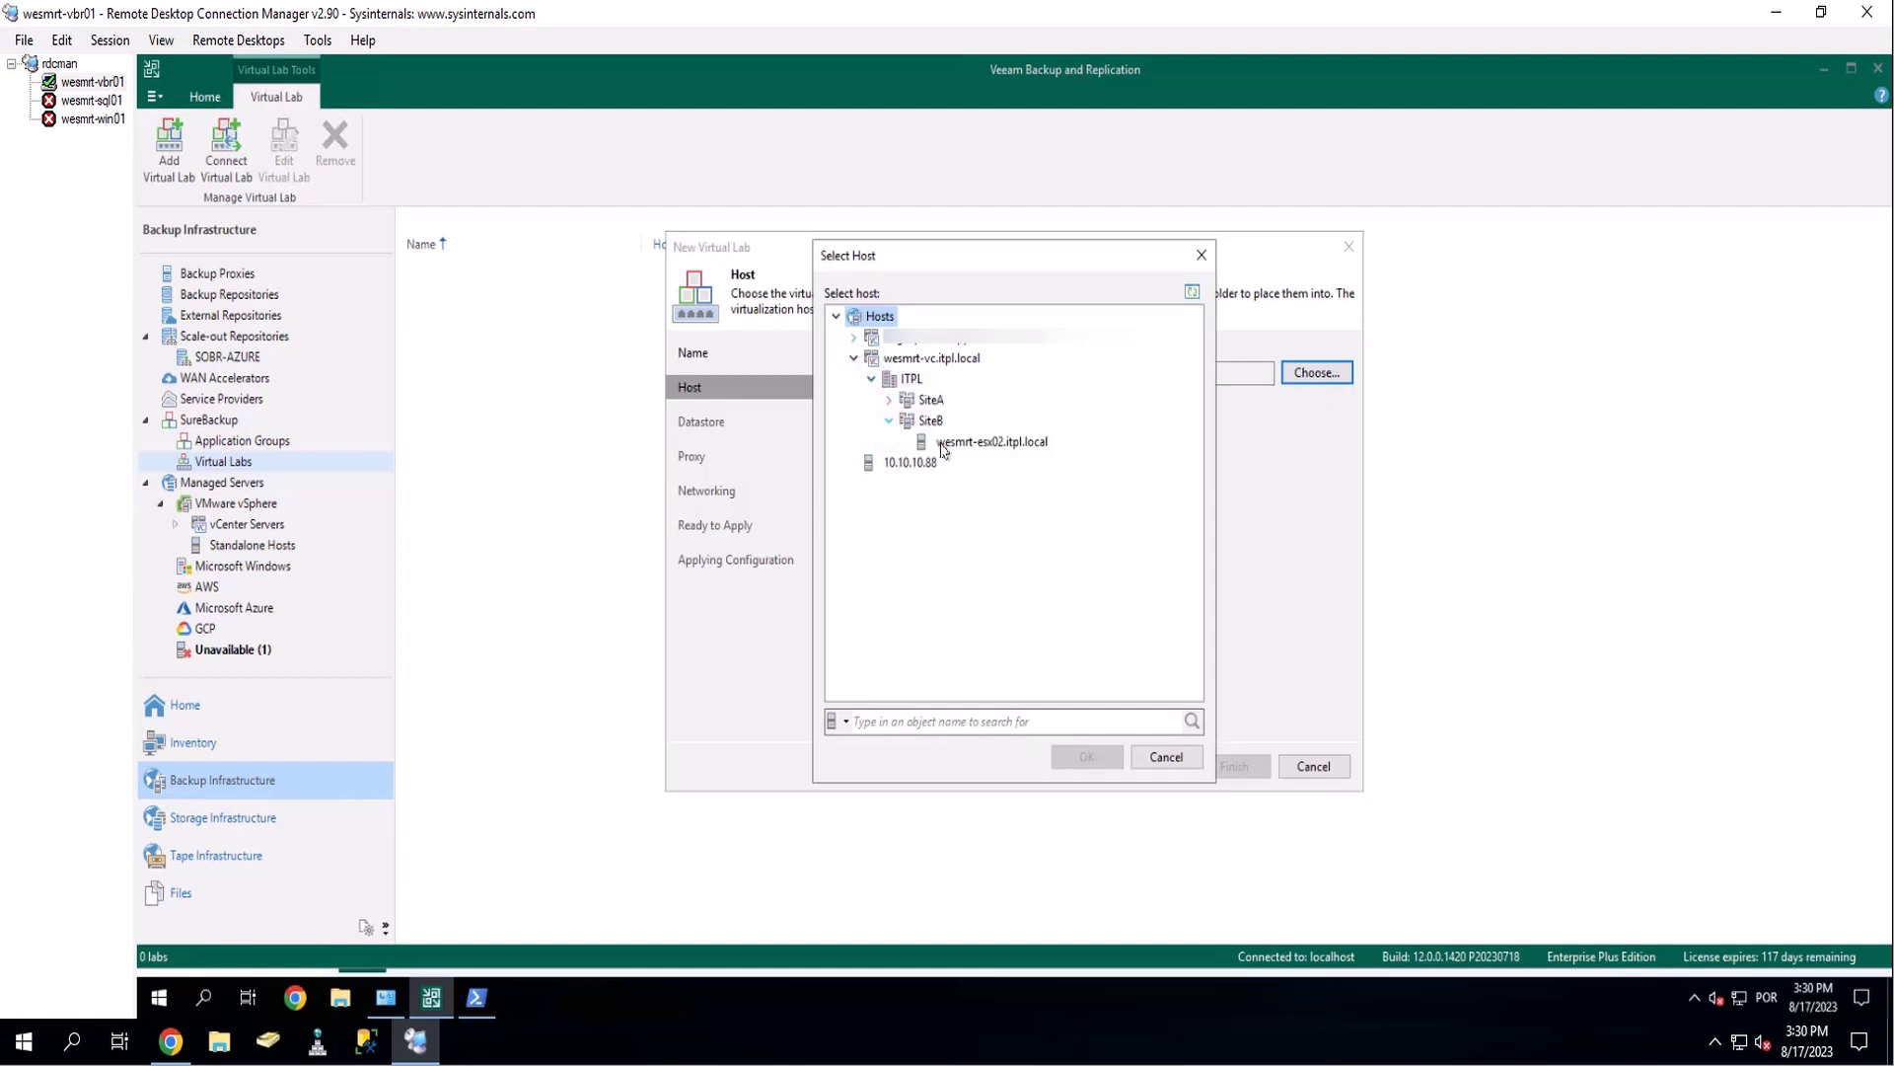
left_click(964, 442)
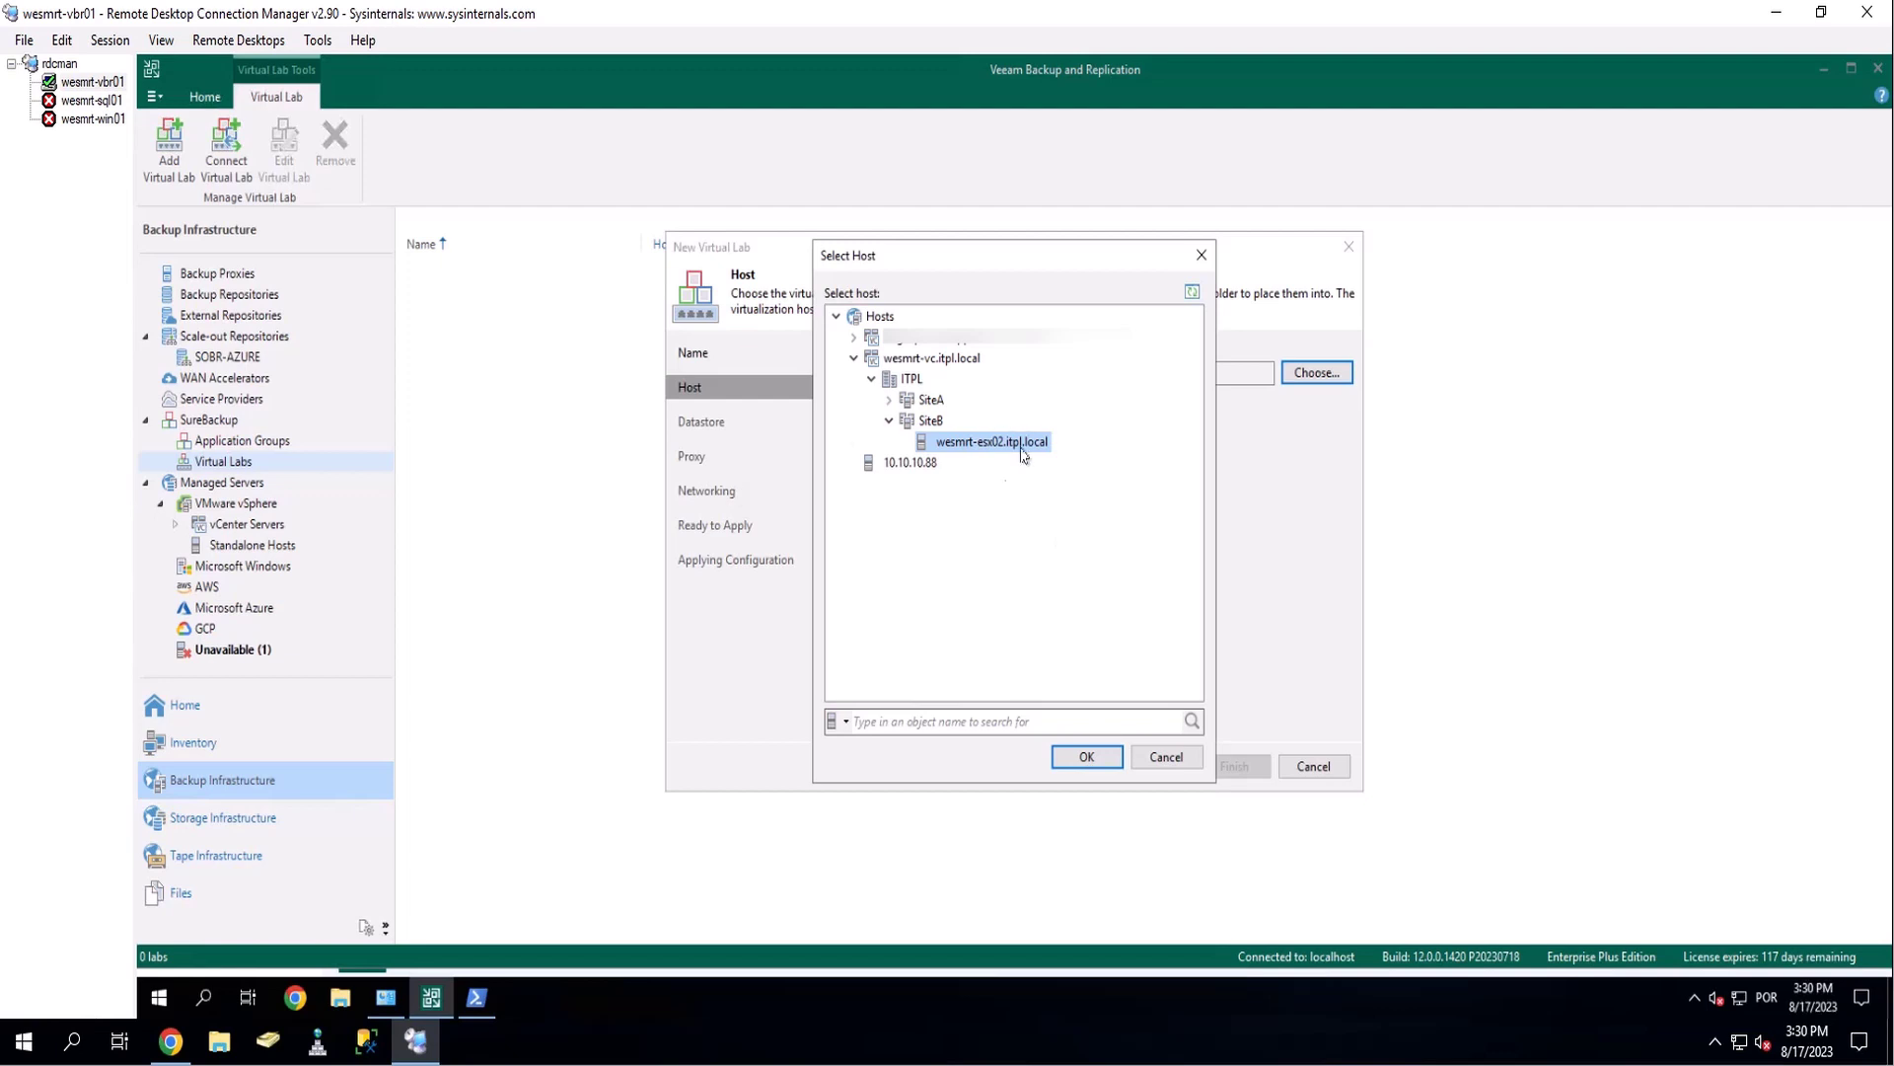
left_click(1090, 757)
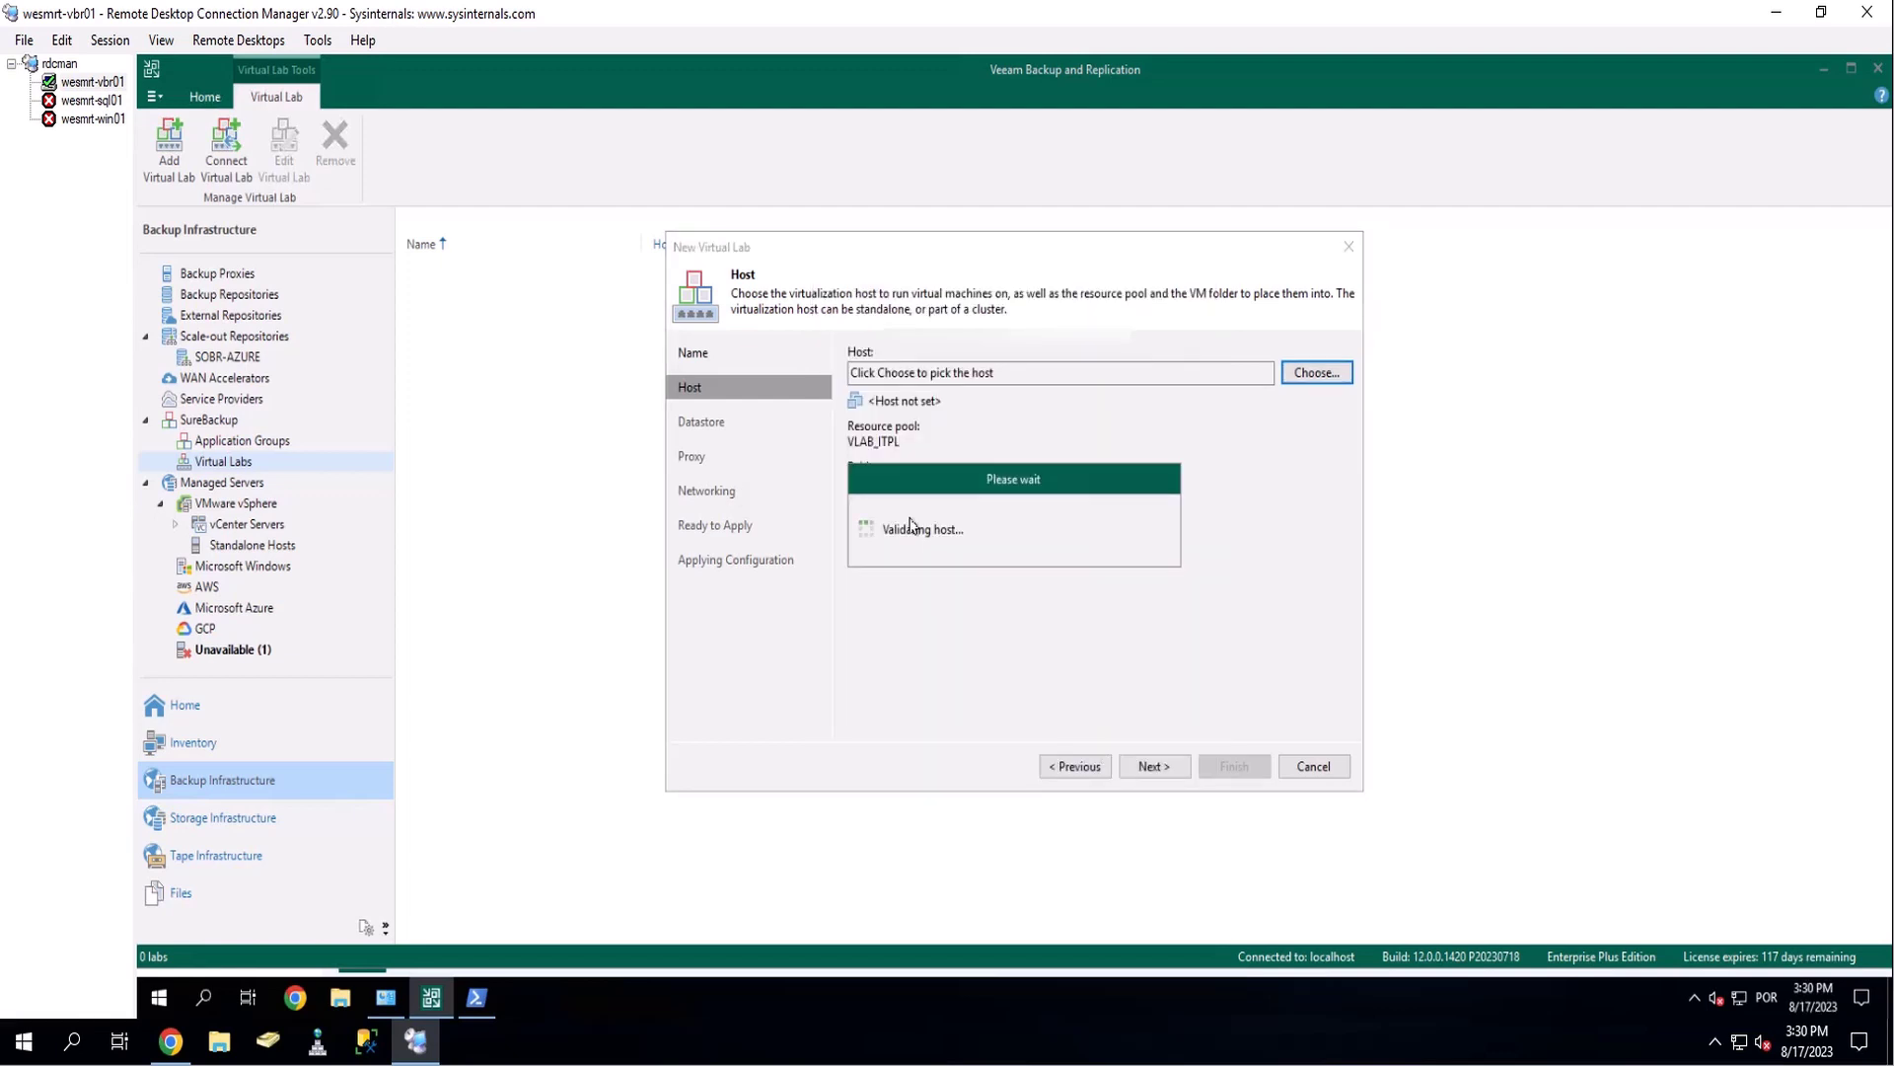
Accept VLAB_ITPL as the designated resource pool and VM folder, and proceed to the datastore settings
left_click(910, 521)
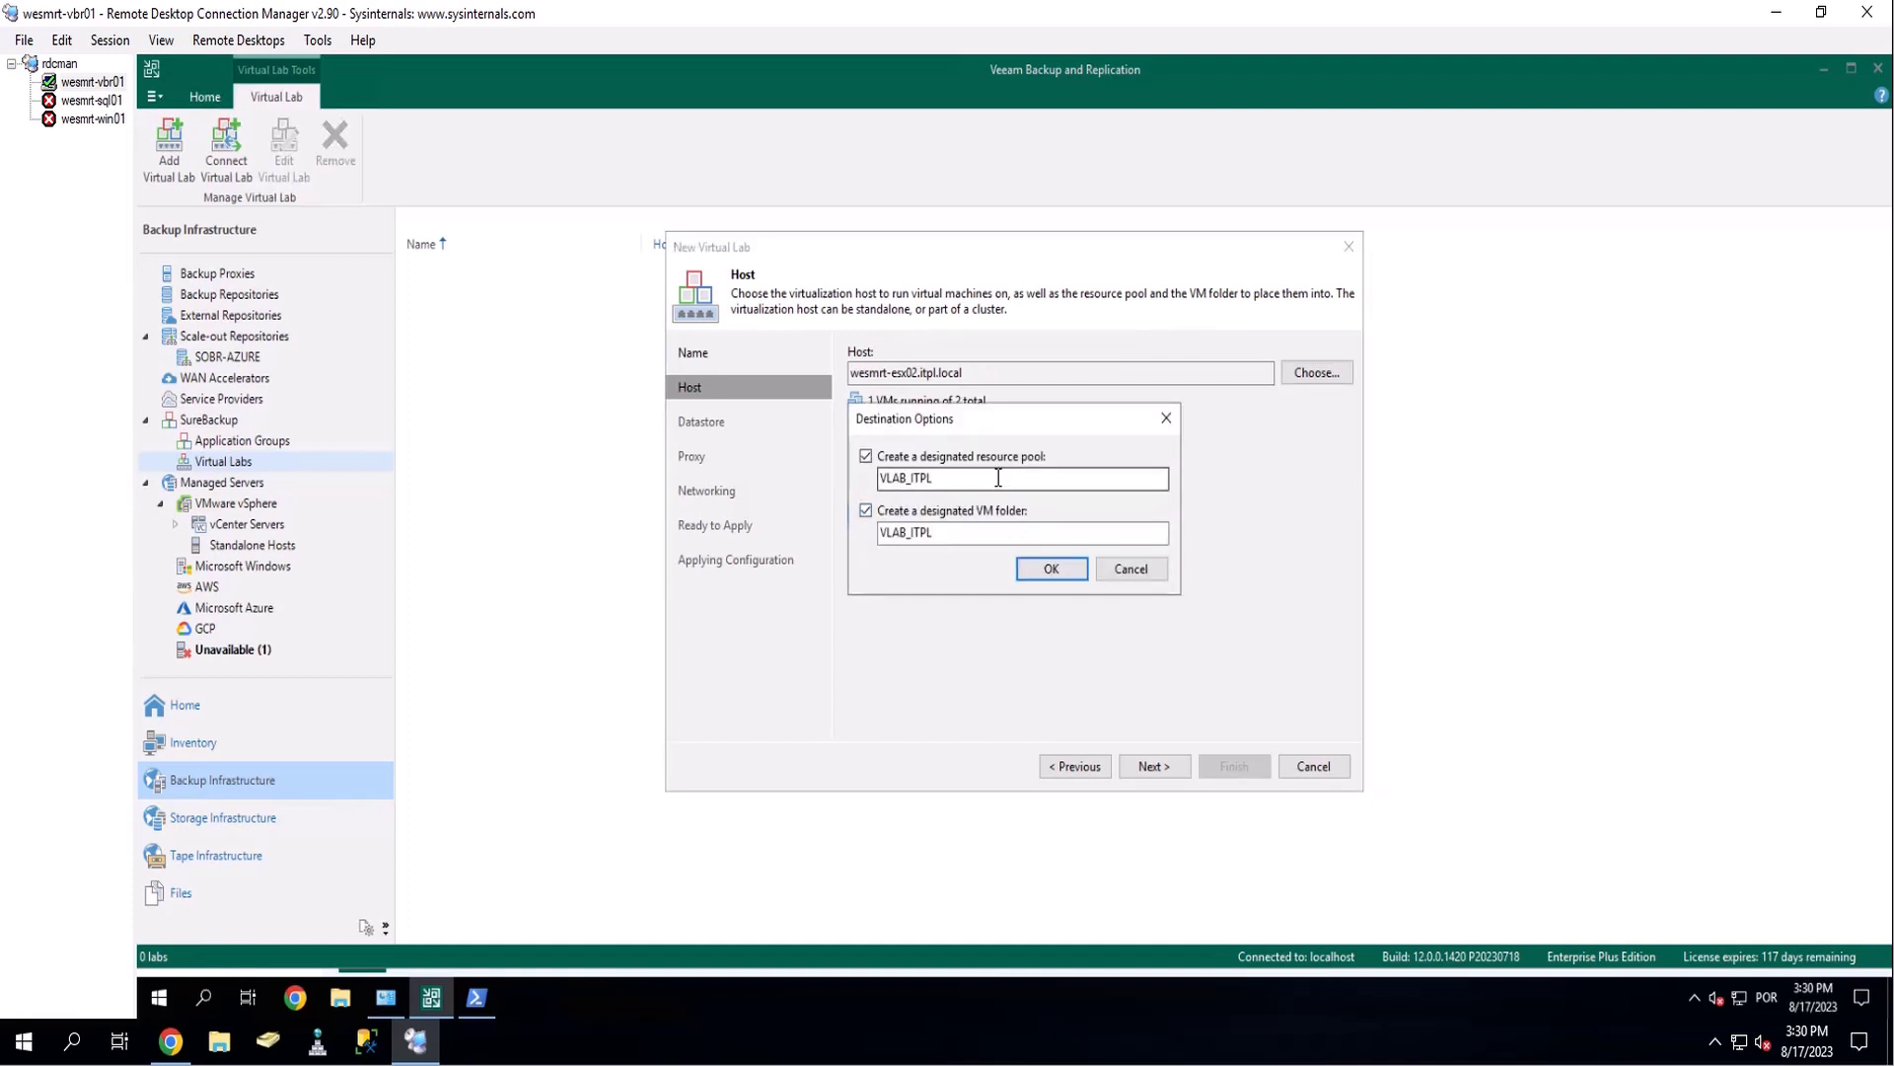
left_click(963, 540)
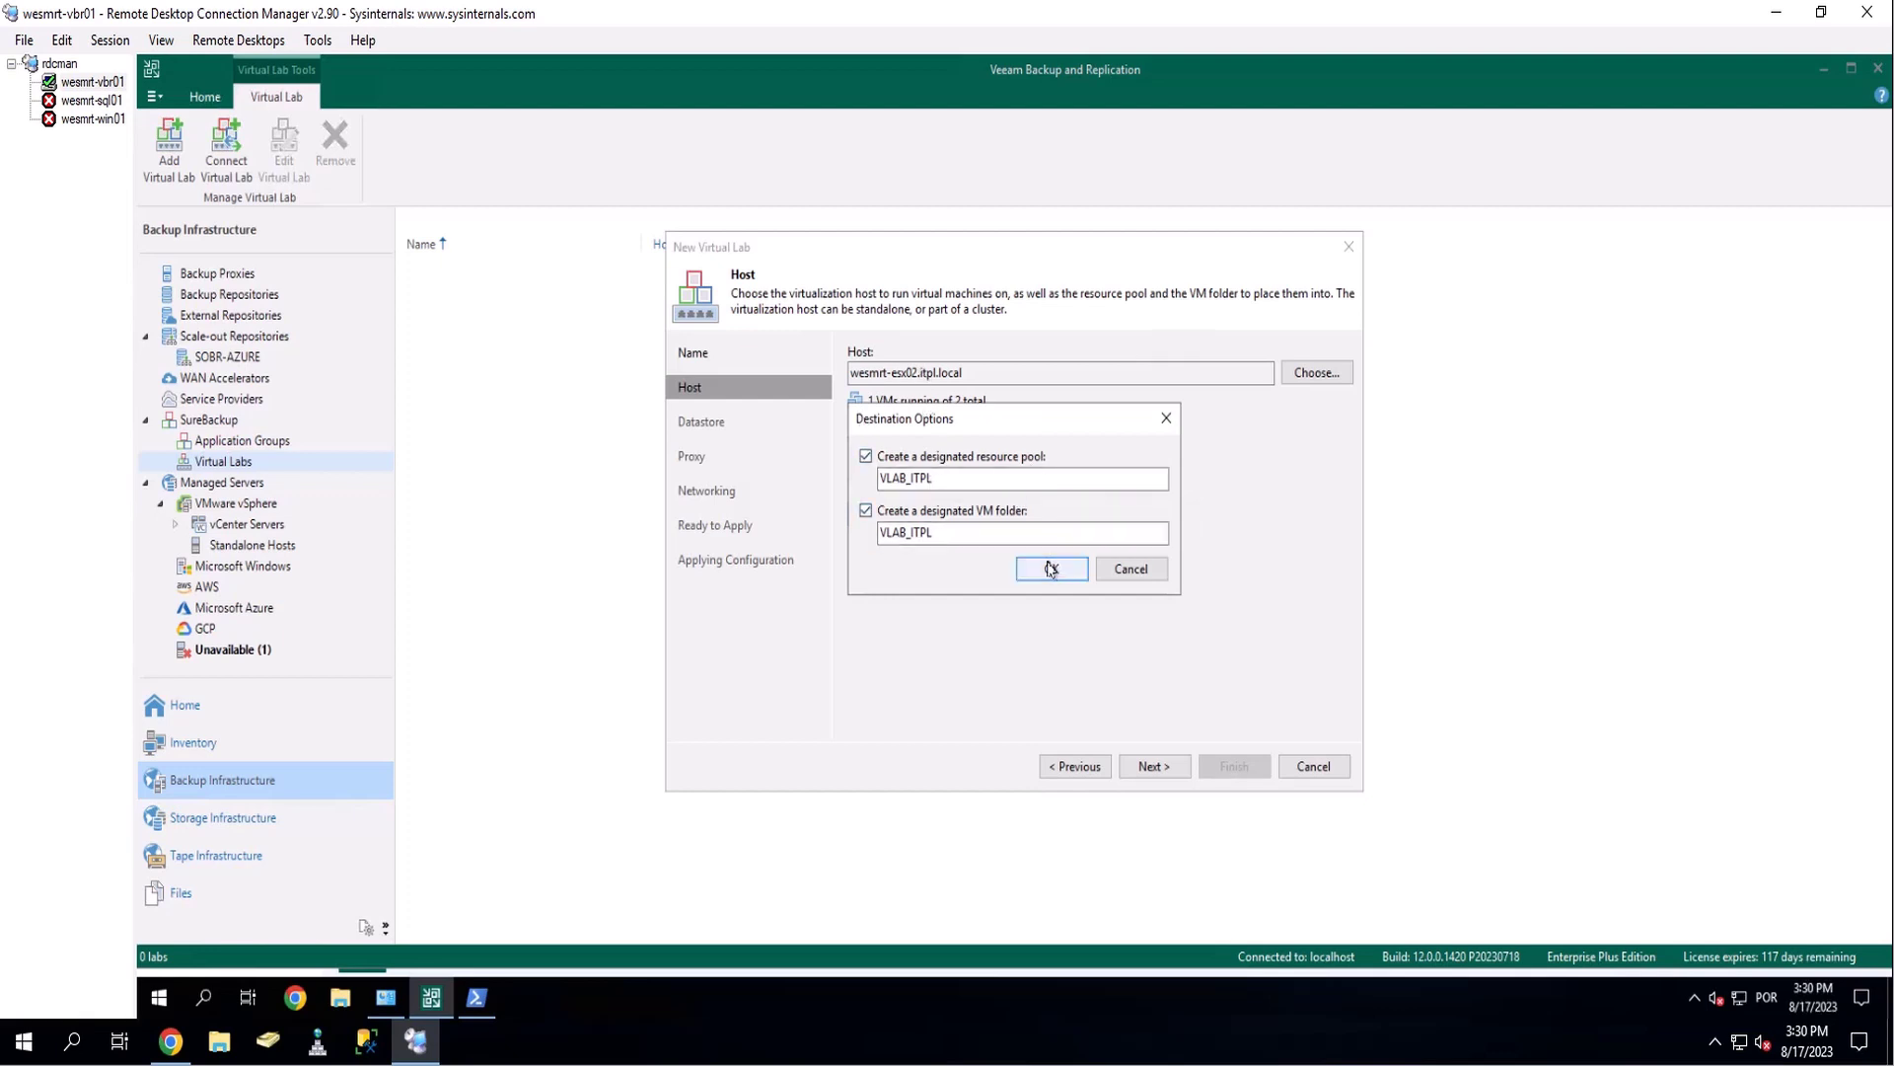
left_click(1052, 566)
left_click(1150, 767)
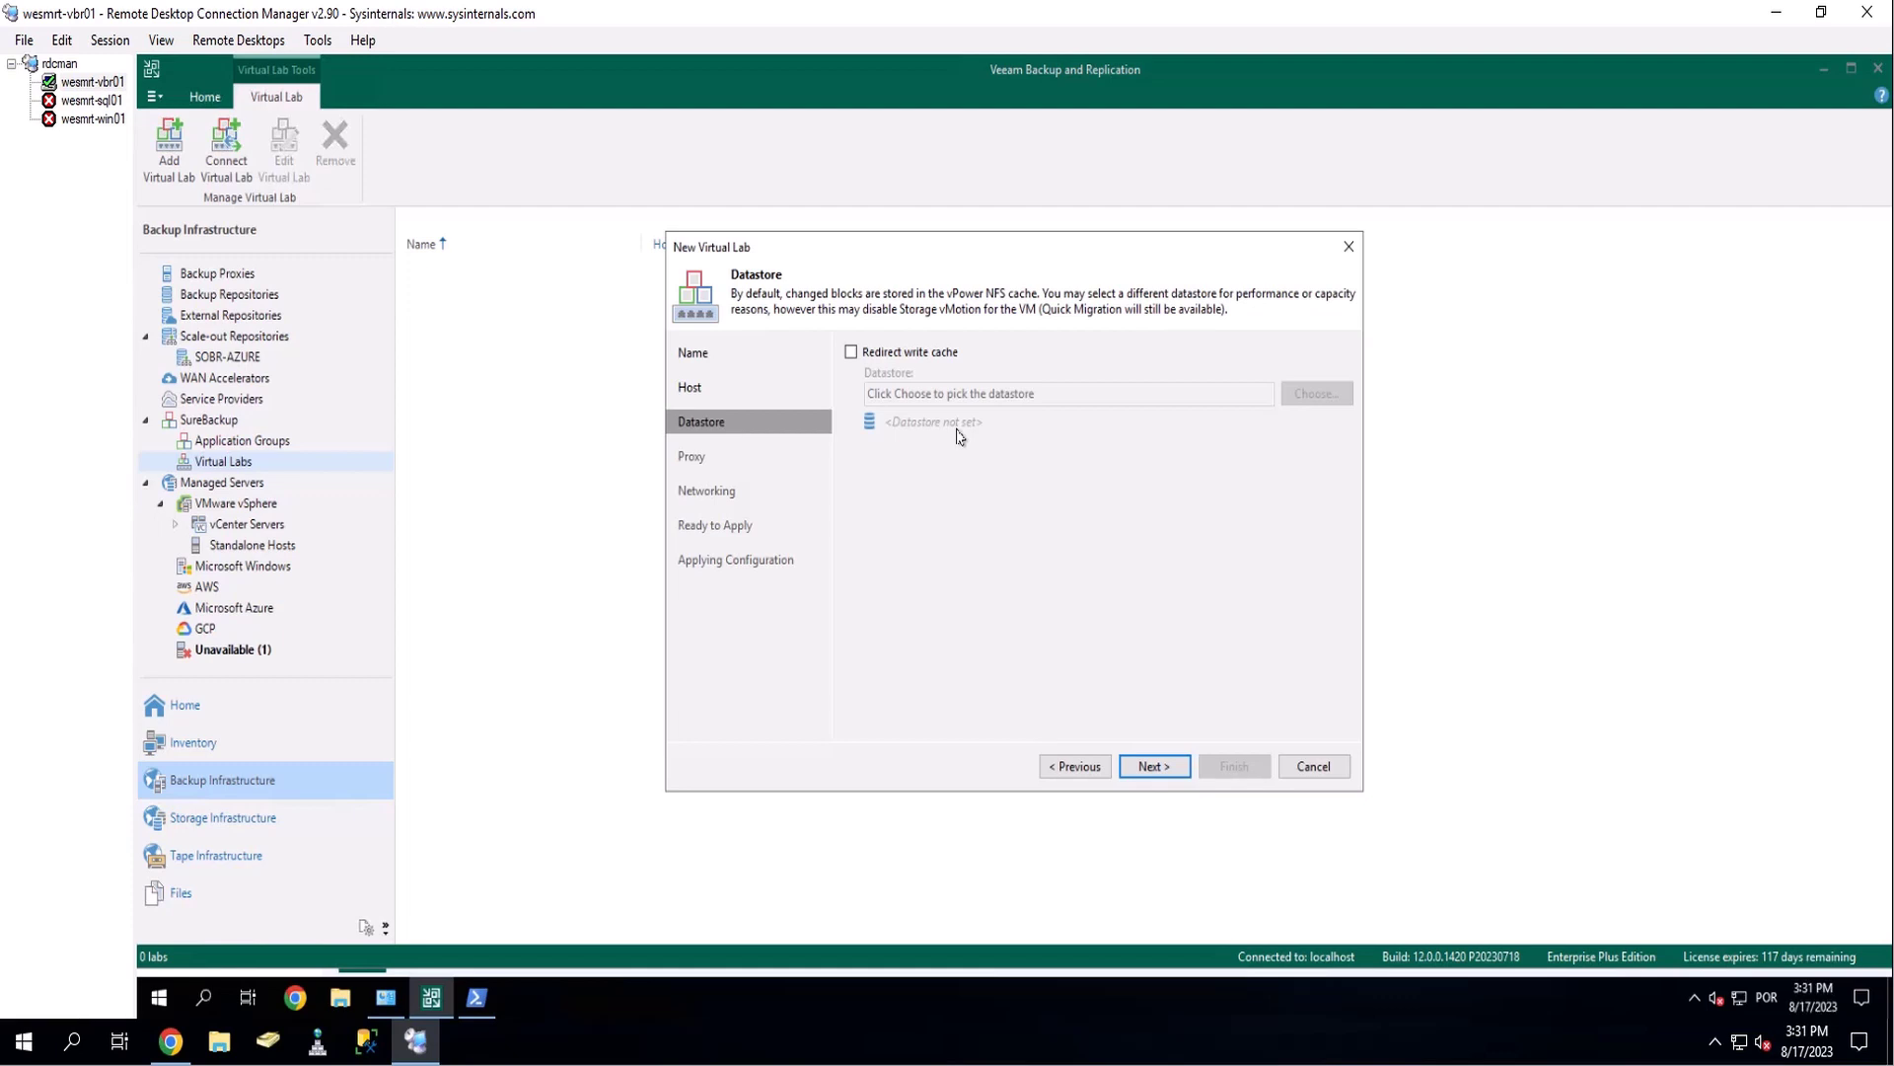
Enable write cache redirection for the virtual lab and choose DS-LOCAL-ESX02 as its datastore
left_click(913, 352)
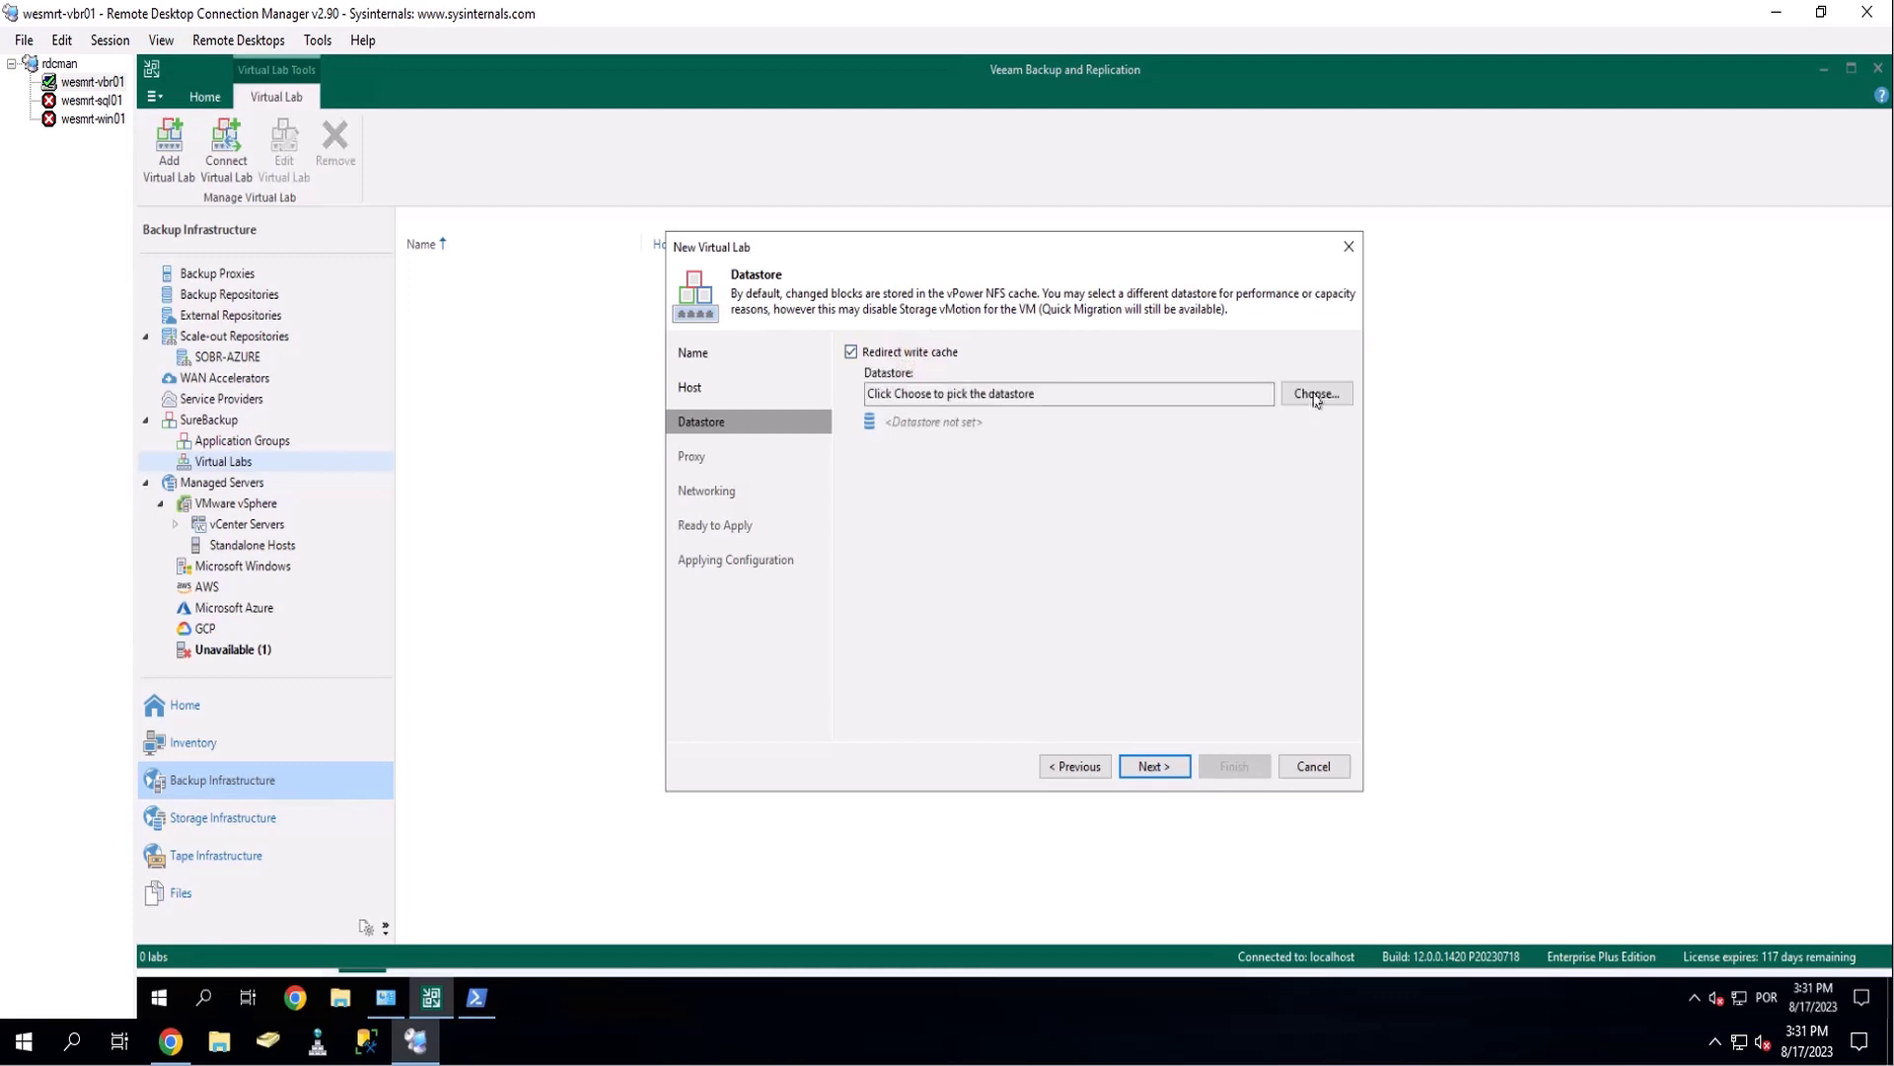
left_click(1315, 394)
left_click(855, 343)
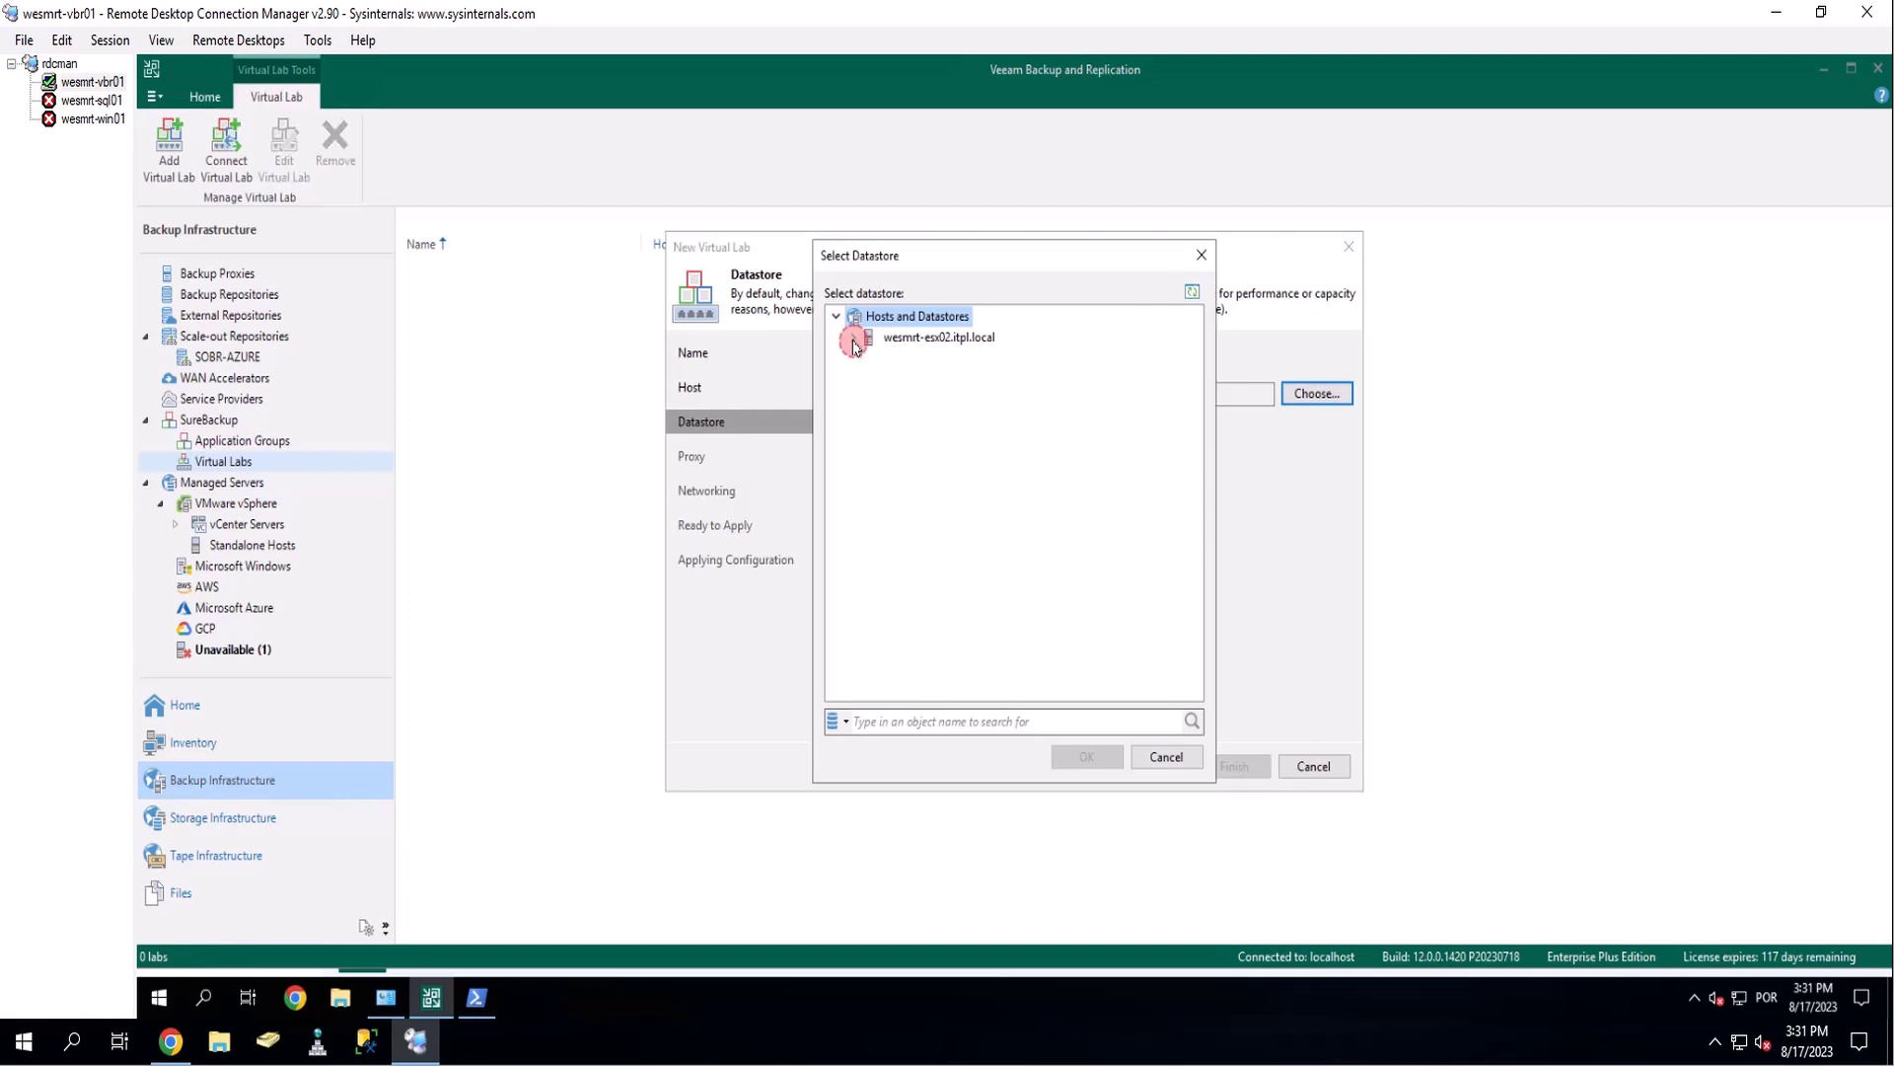
left_click(953, 357)
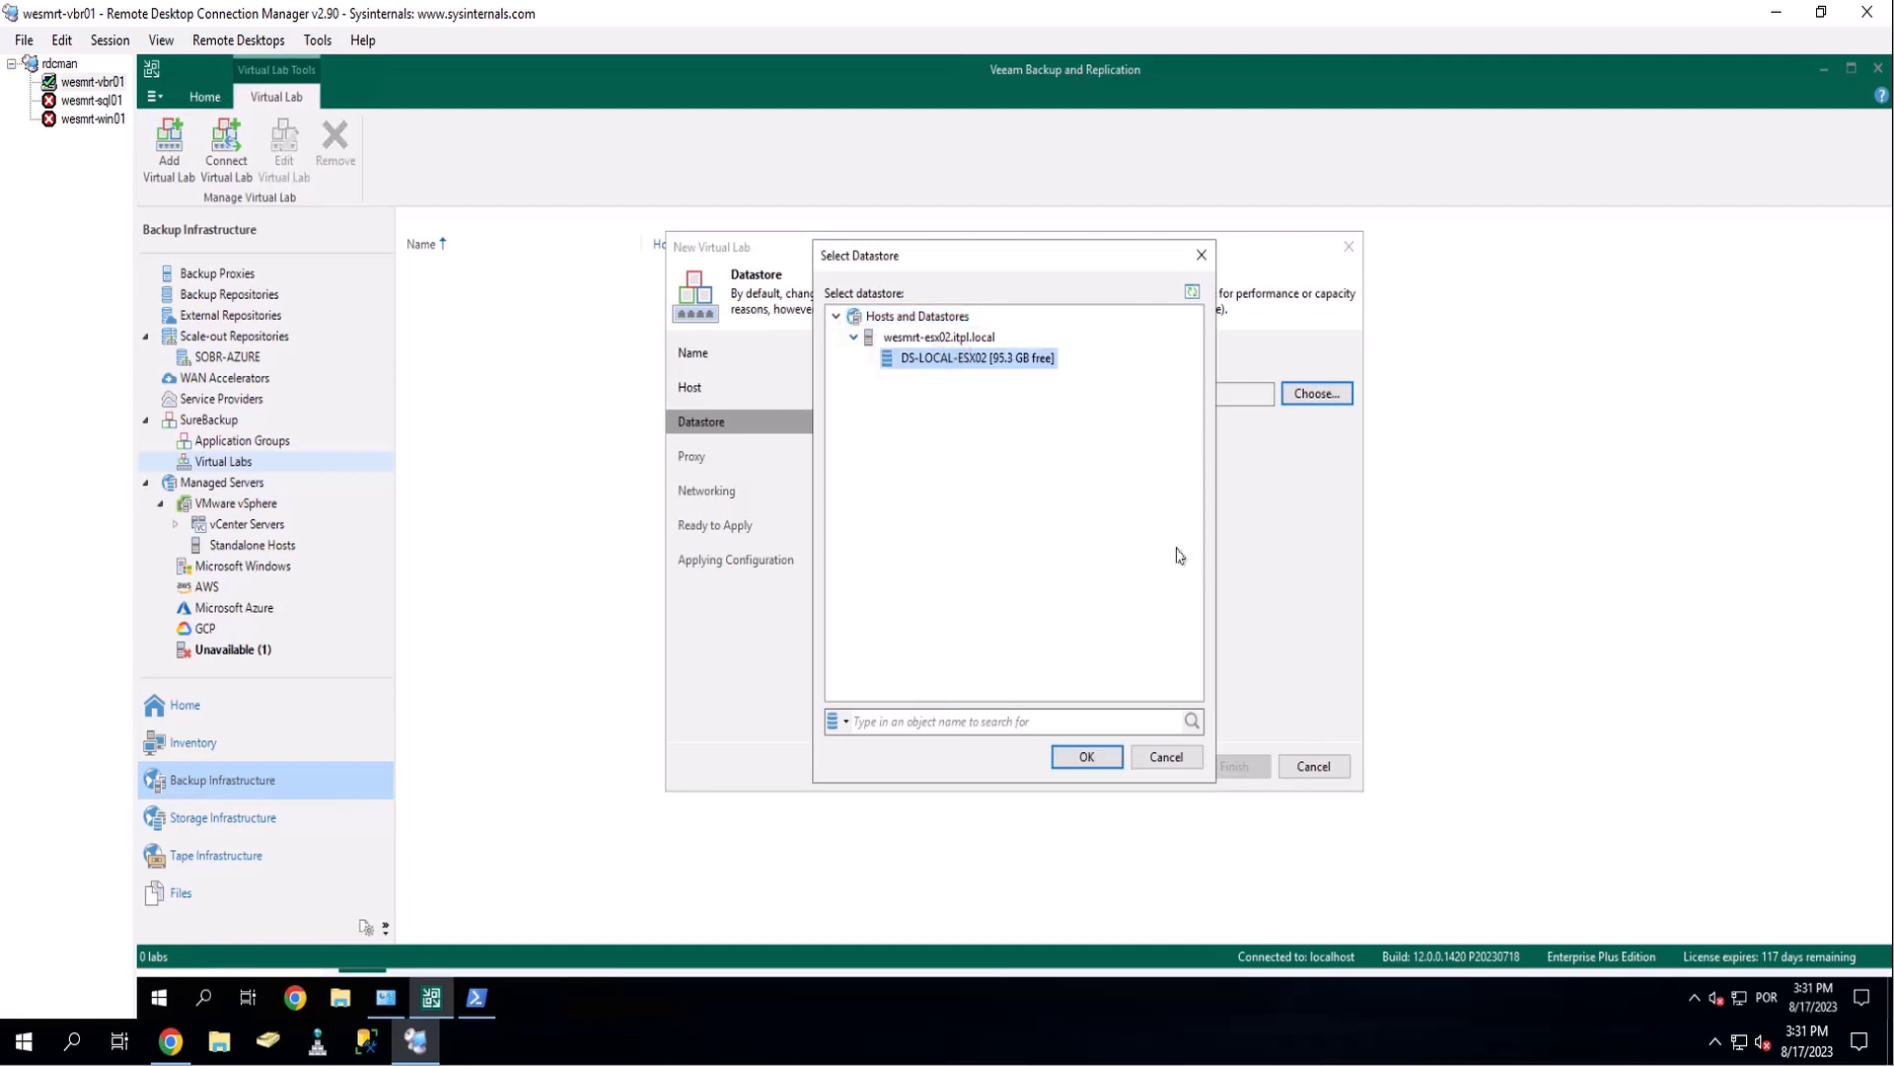
left_click(1067, 758)
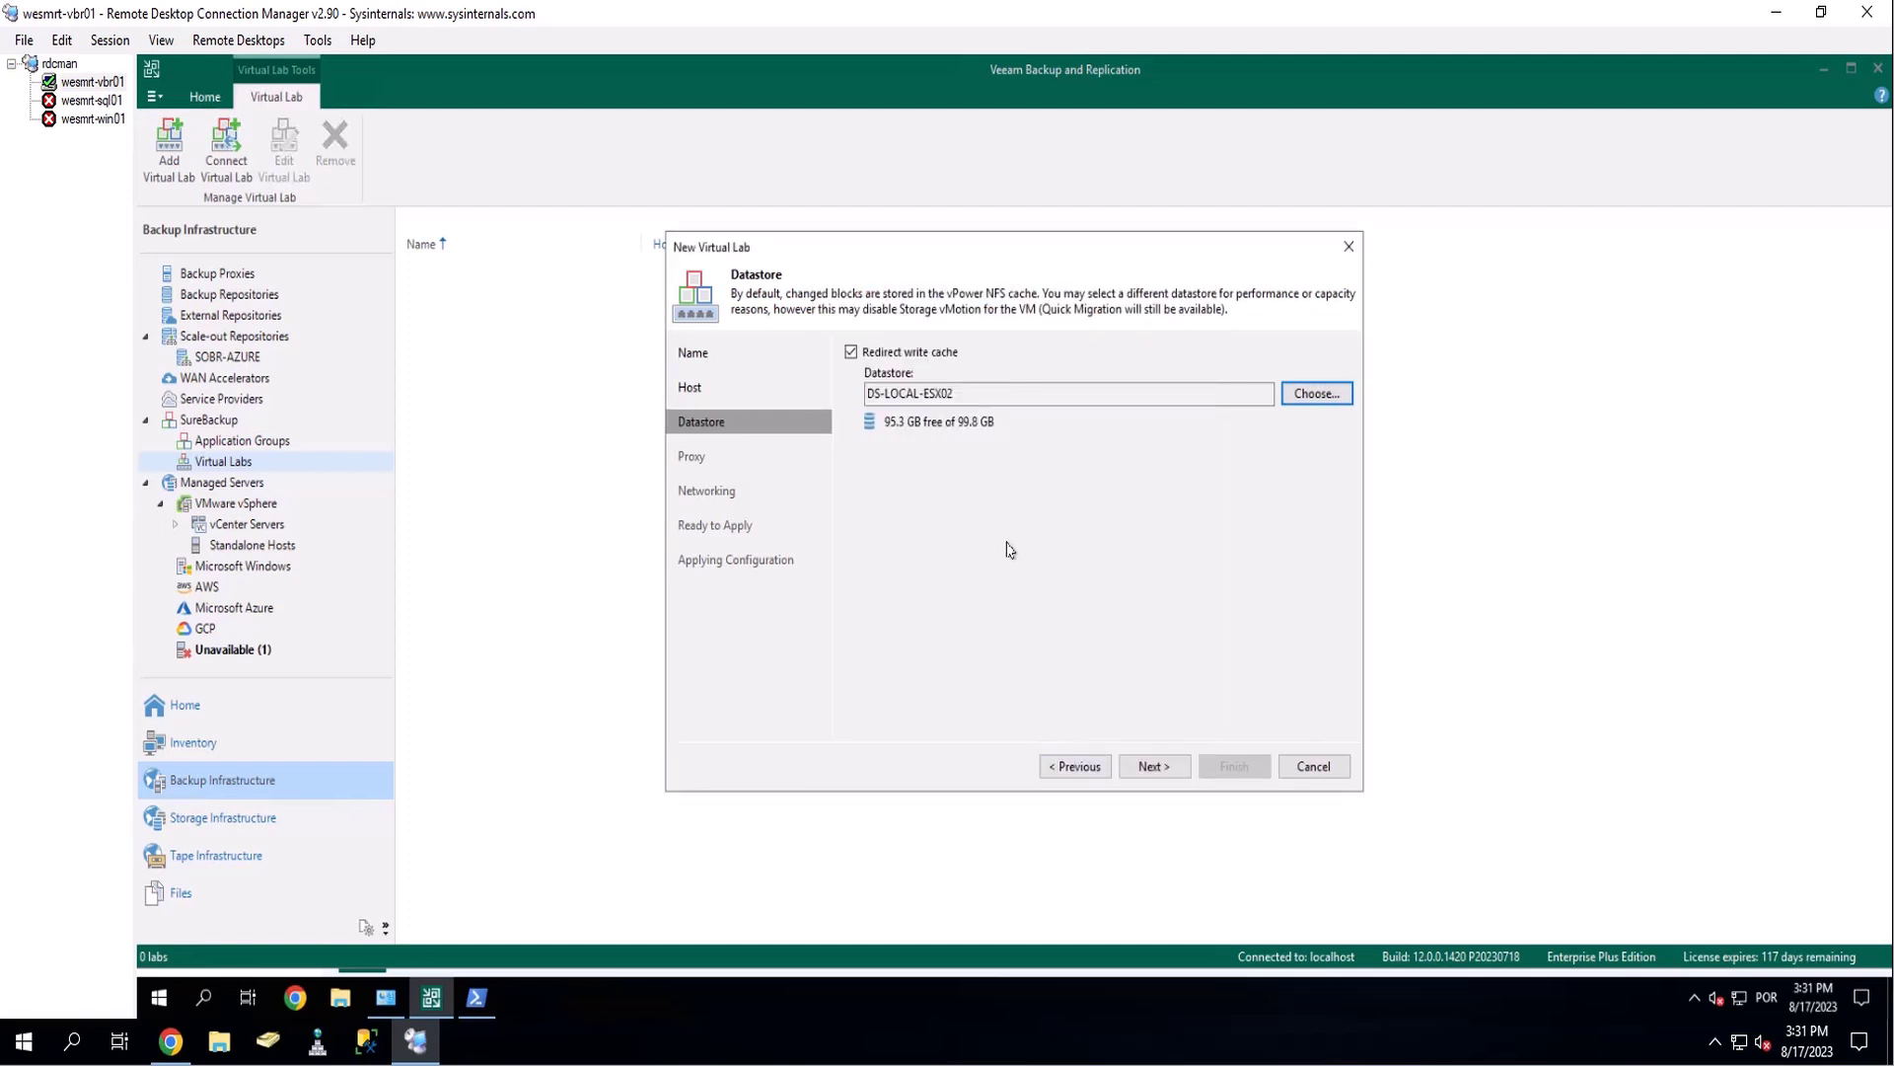
Keep the proxy appliance VM named VLAB_ITPL on DS-LOCAL-ESX02, with PG_MGMT as its production network
left_click(1155, 768)
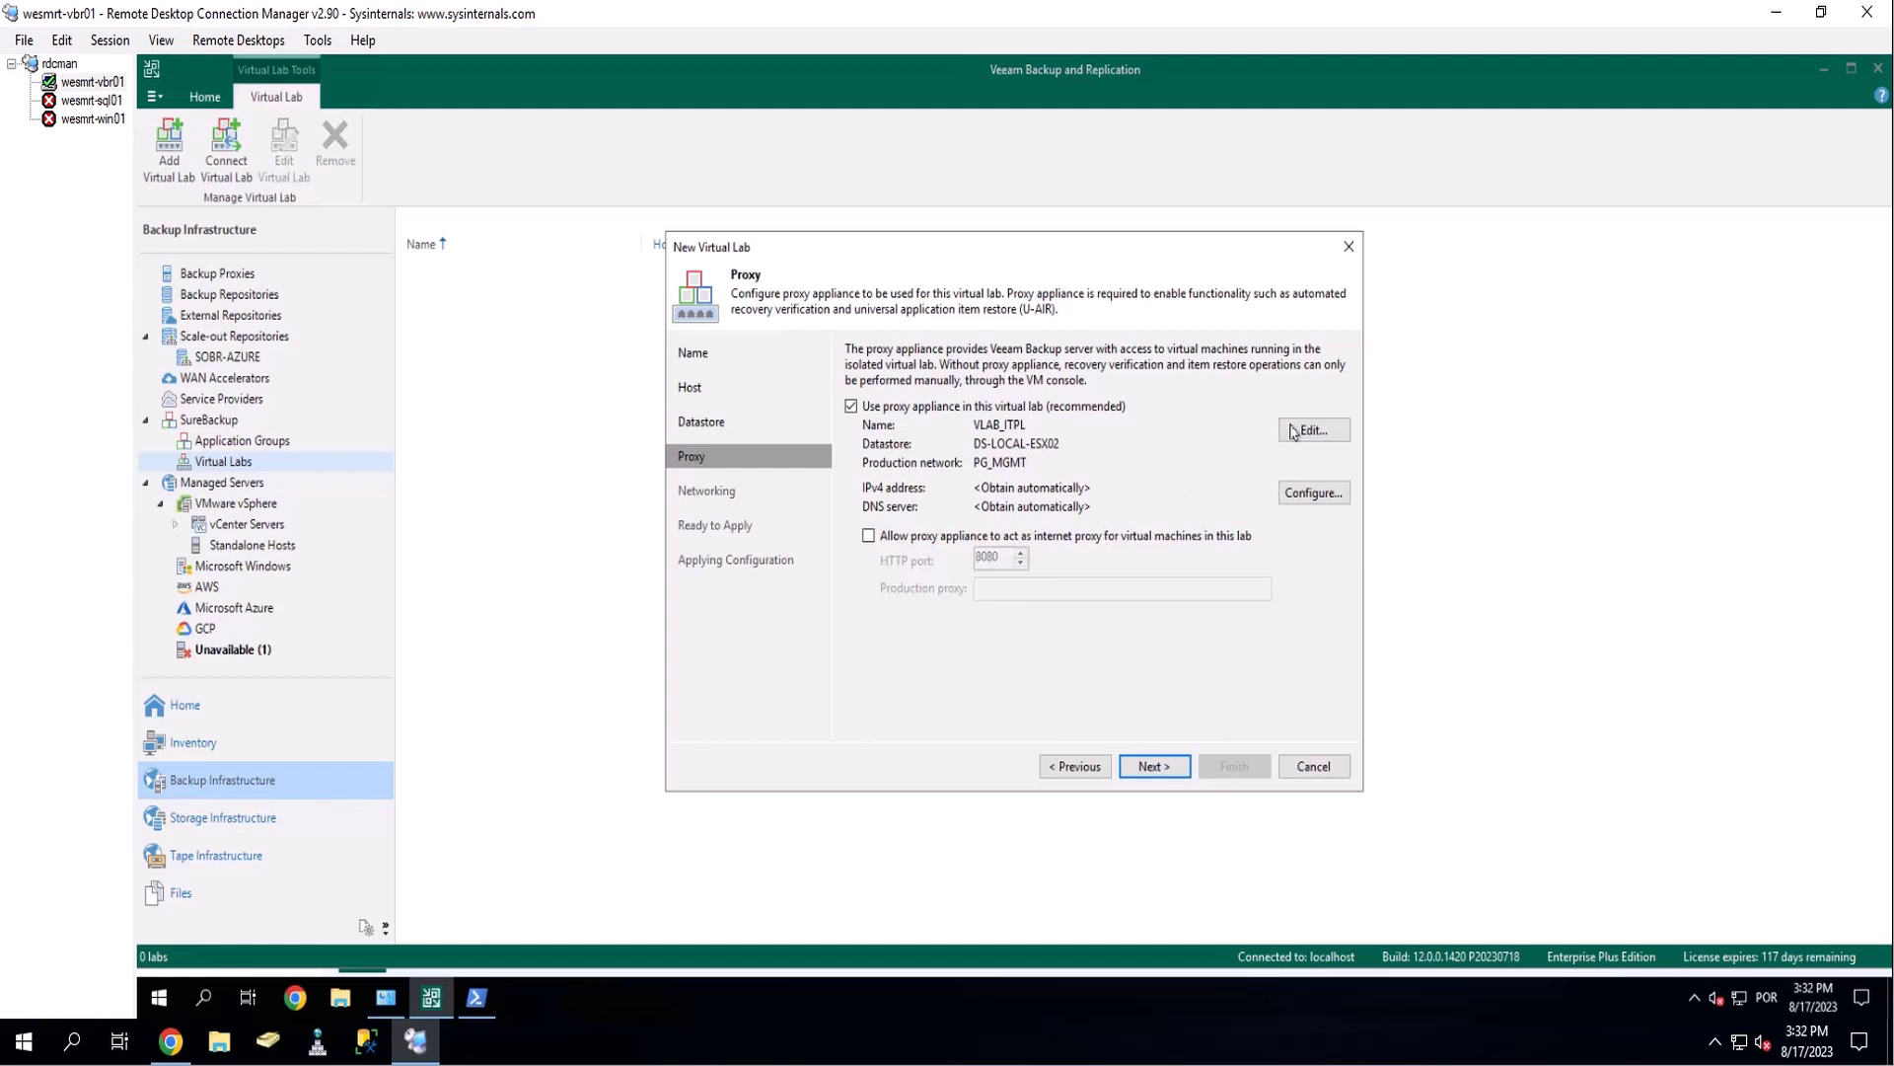
left_click(1322, 433)
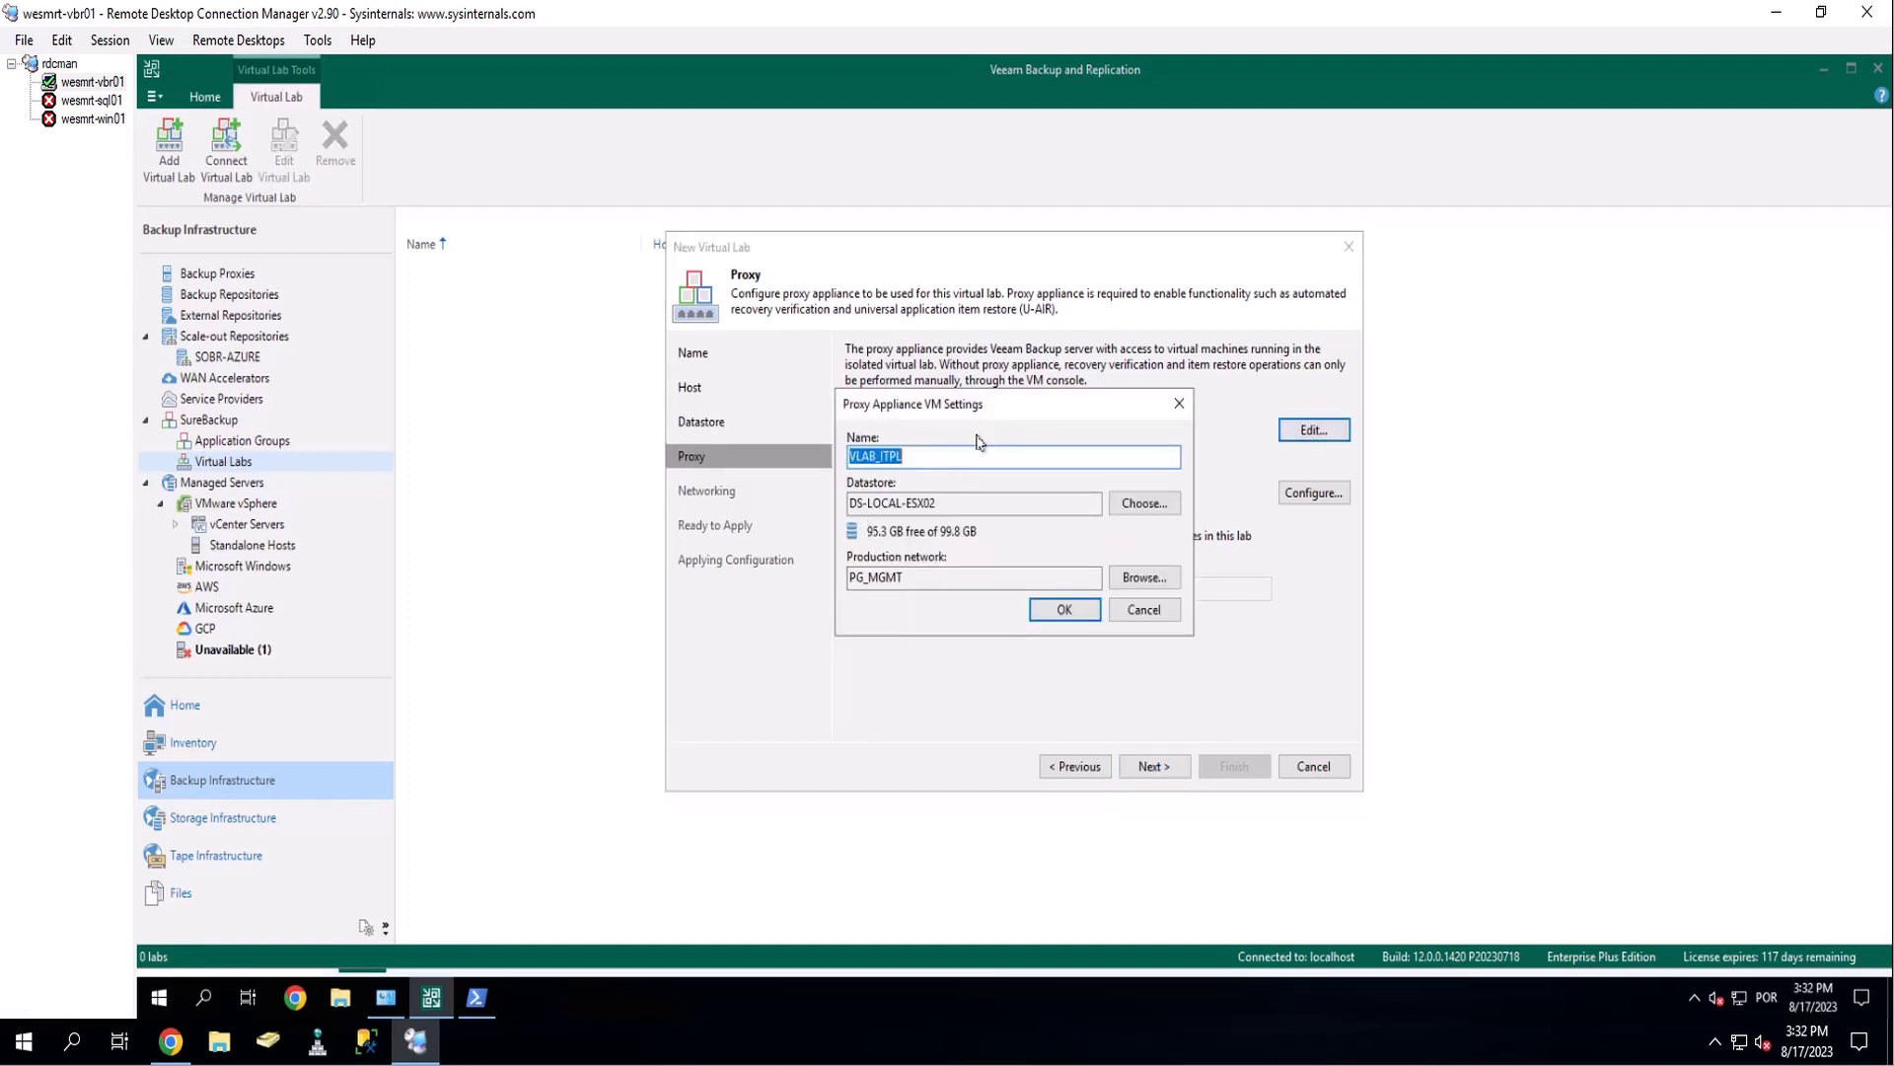
left_click(955, 458)
double_click(954, 460)
left_click(916, 580)
key("ctrl+a")
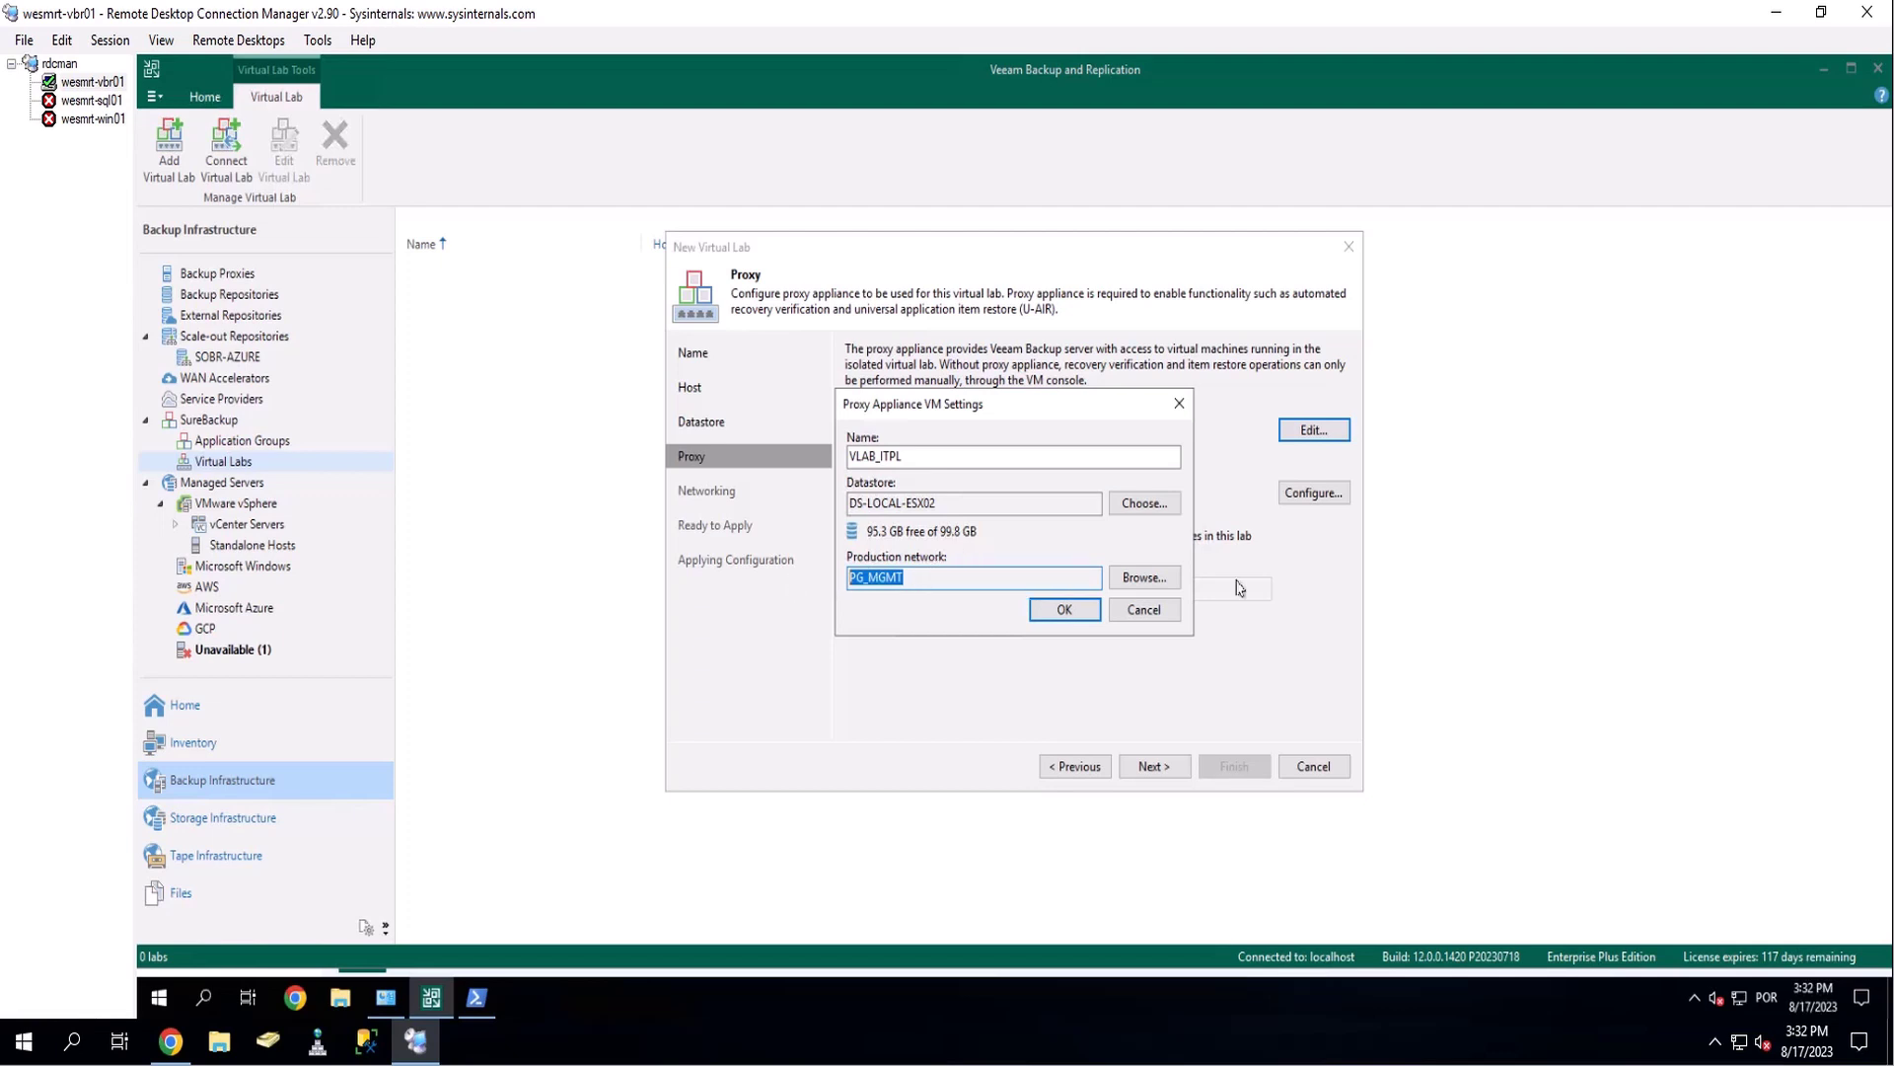
left_click(913, 575)
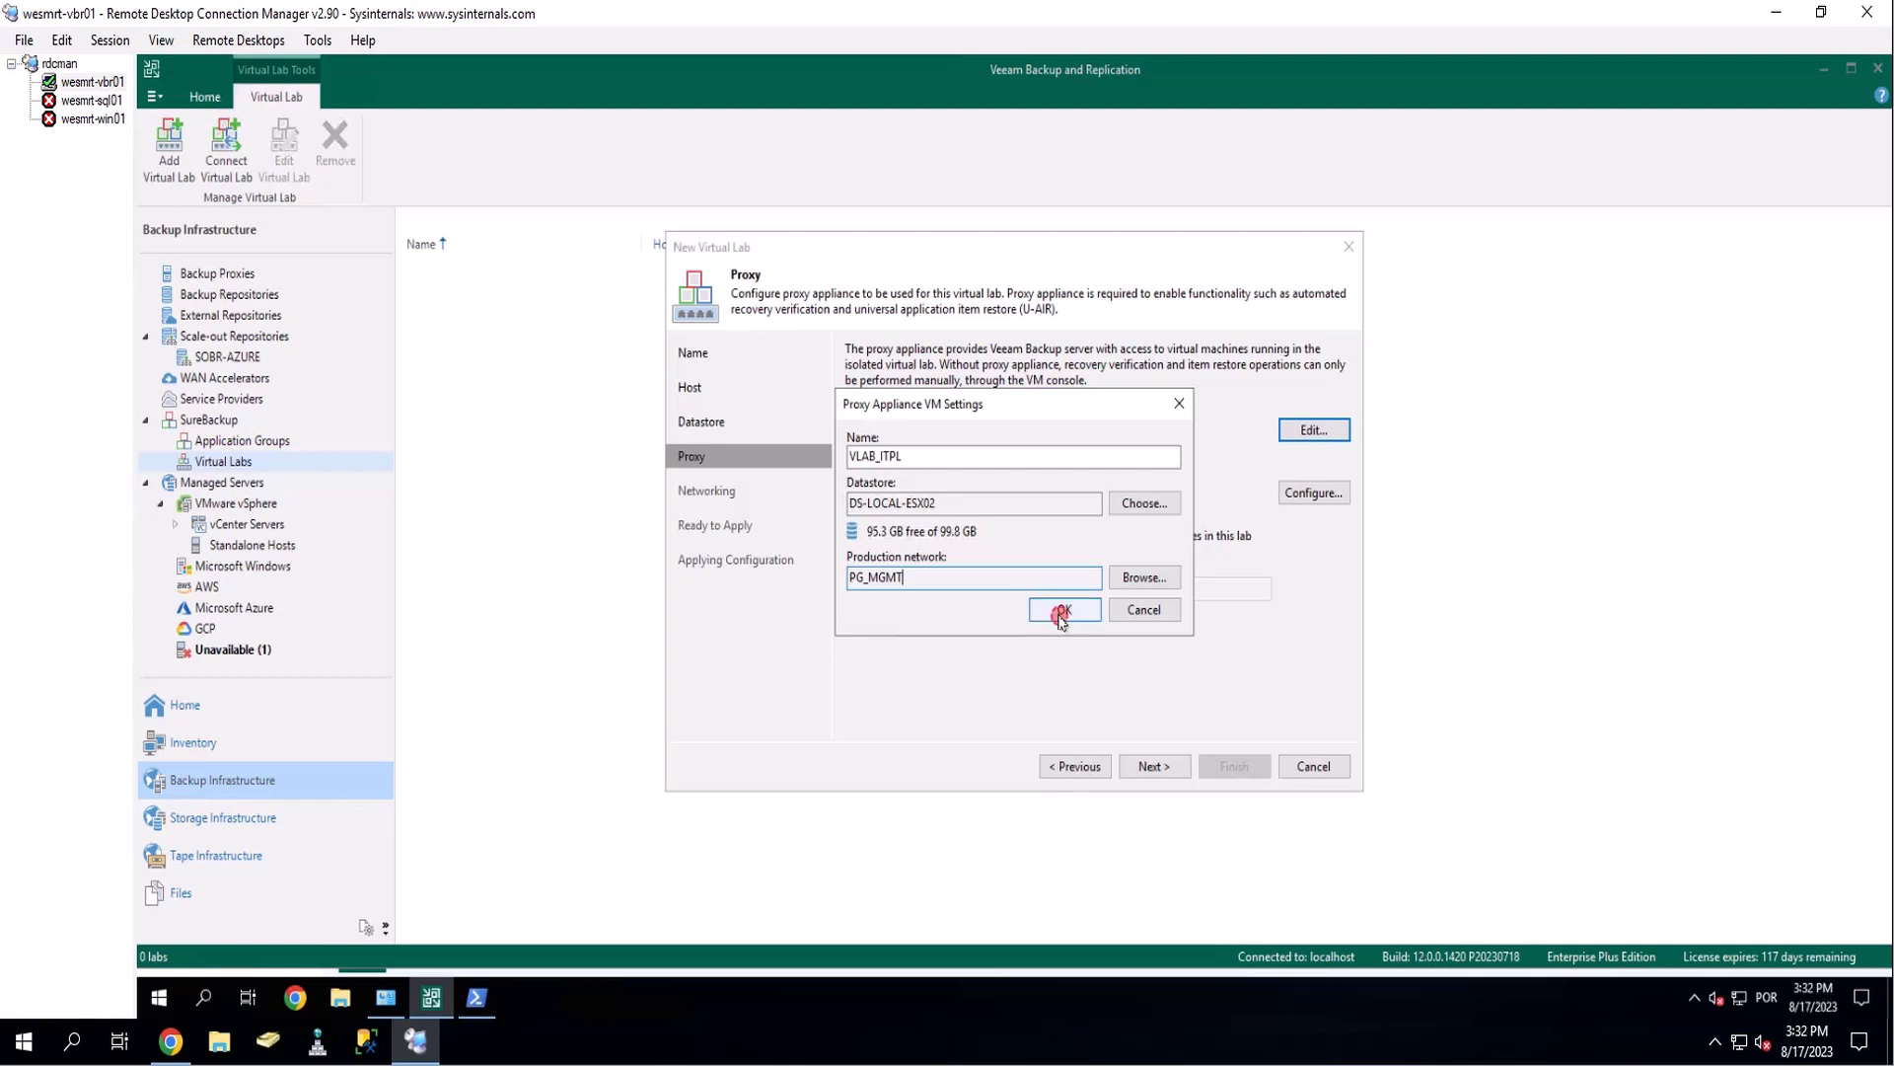
left_click(1053, 613)
Give the proxy appliance the static IP address 10.10.10.15, subnet mask 255.255.255.0 and default gateway 10.10.10.253
left_click(1317, 496)
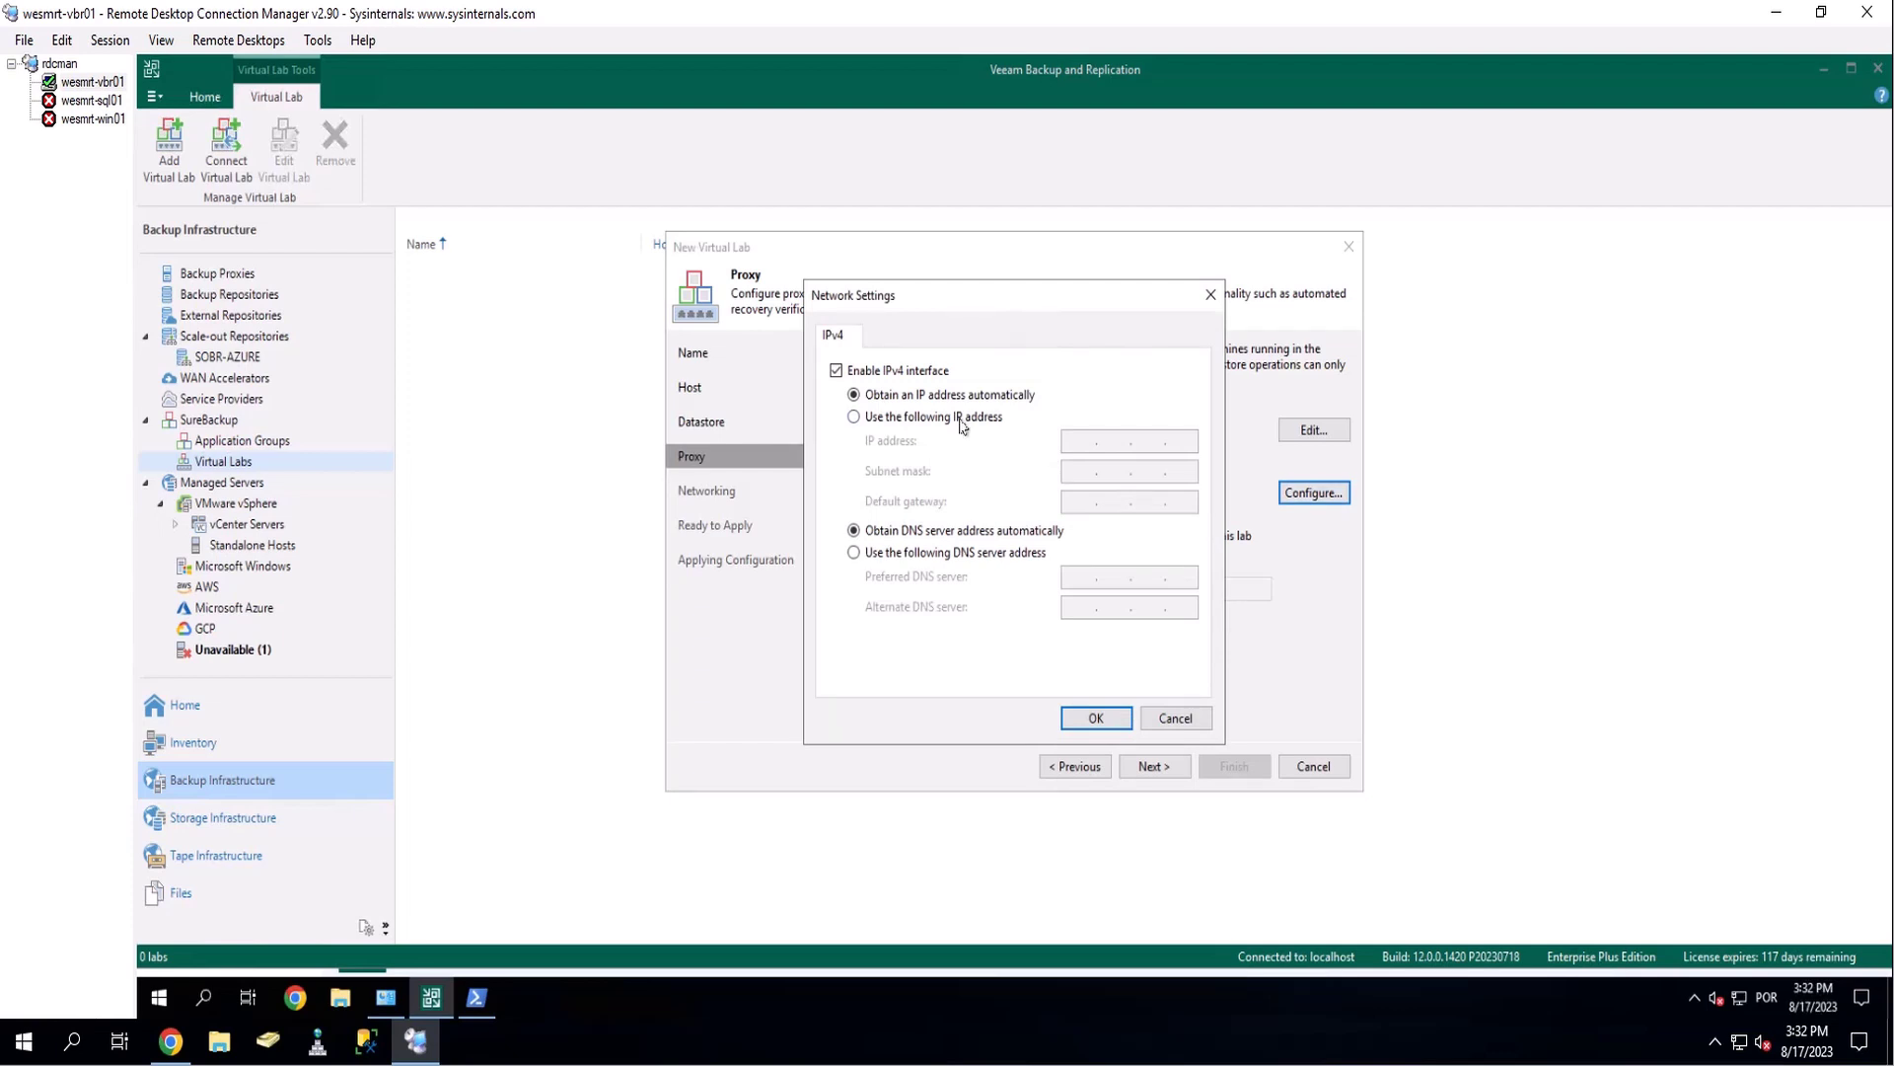
left_click(962, 418)
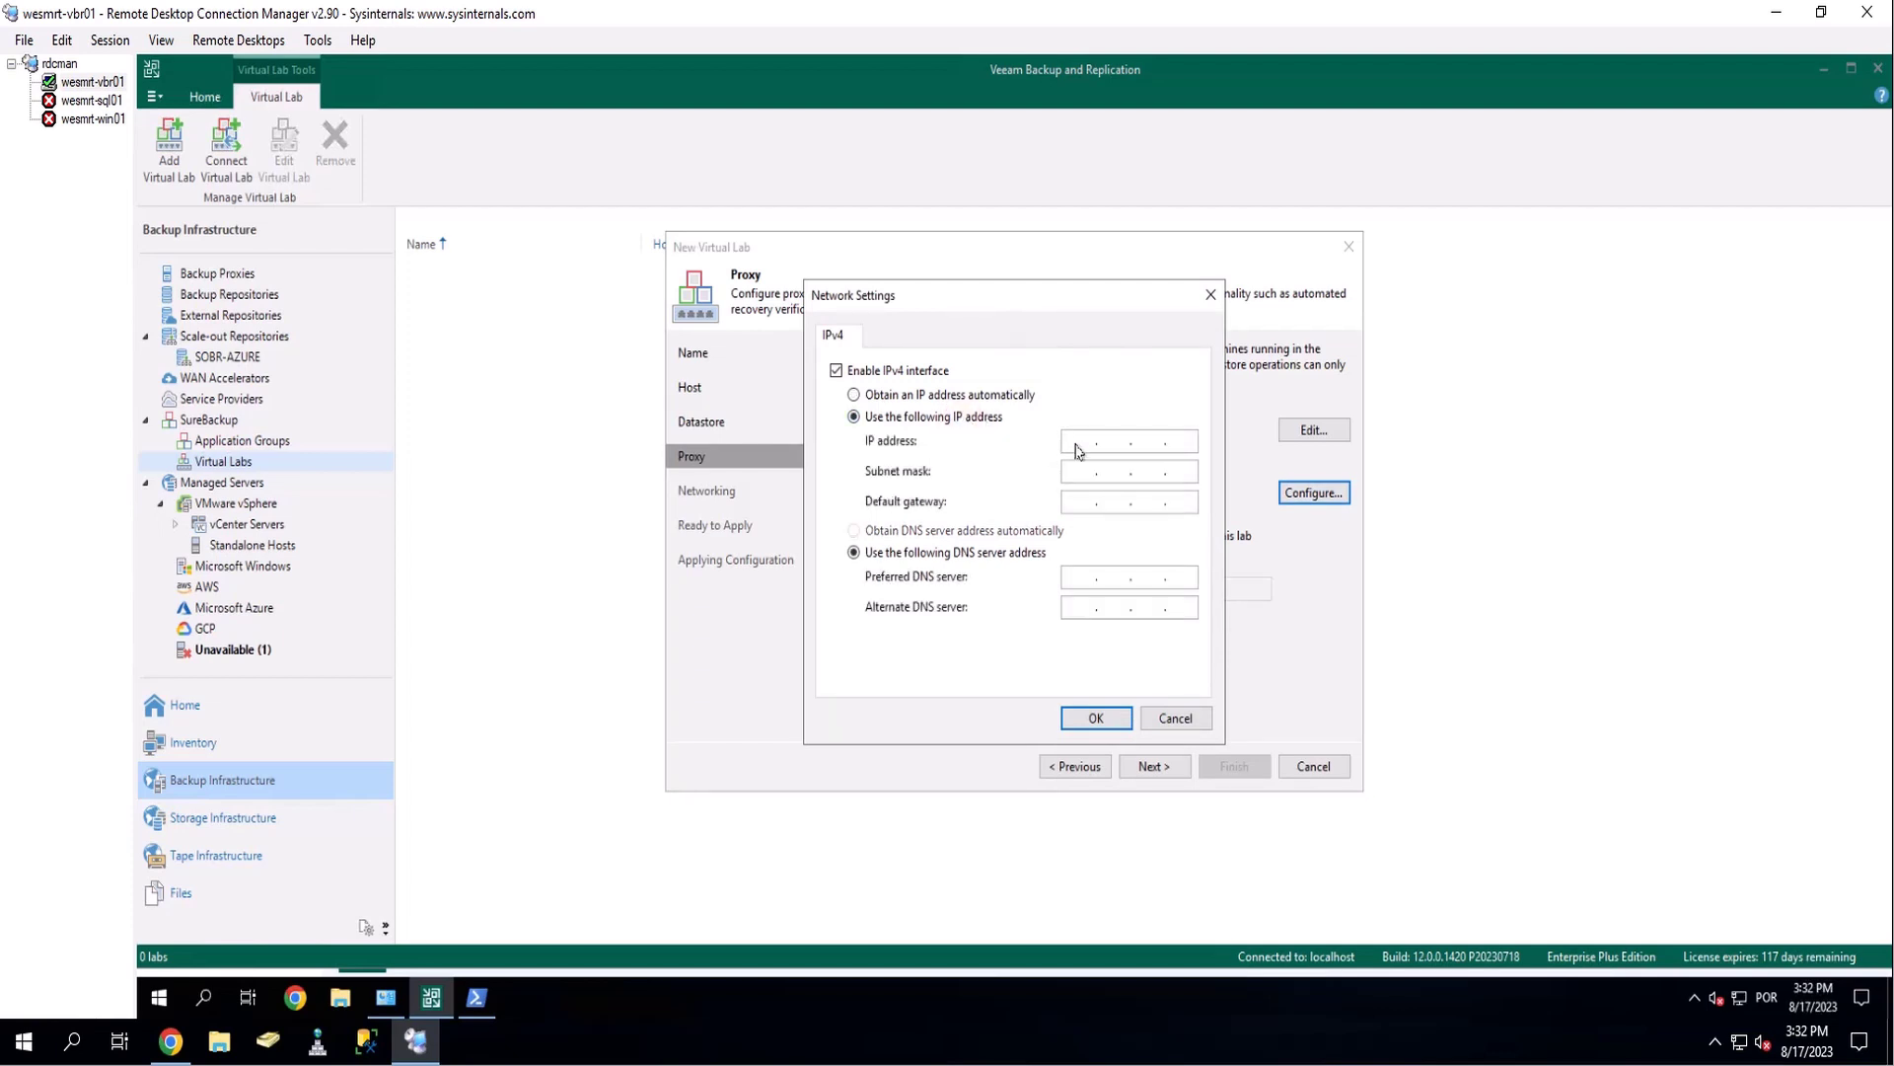
left_click(1078, 441)
type("10.10.10.15")
key("Tab")
key("period")
type("255 . 255 . 25 . 0")
key("Tab")
type("10")
key("period")
type("10")
key("period")
type("10 . 253")
Set the proxy appliance's preferred DNS server to 10.10.10.1 and accept its network settings
key("Tab")
key("Tab")
type("10")
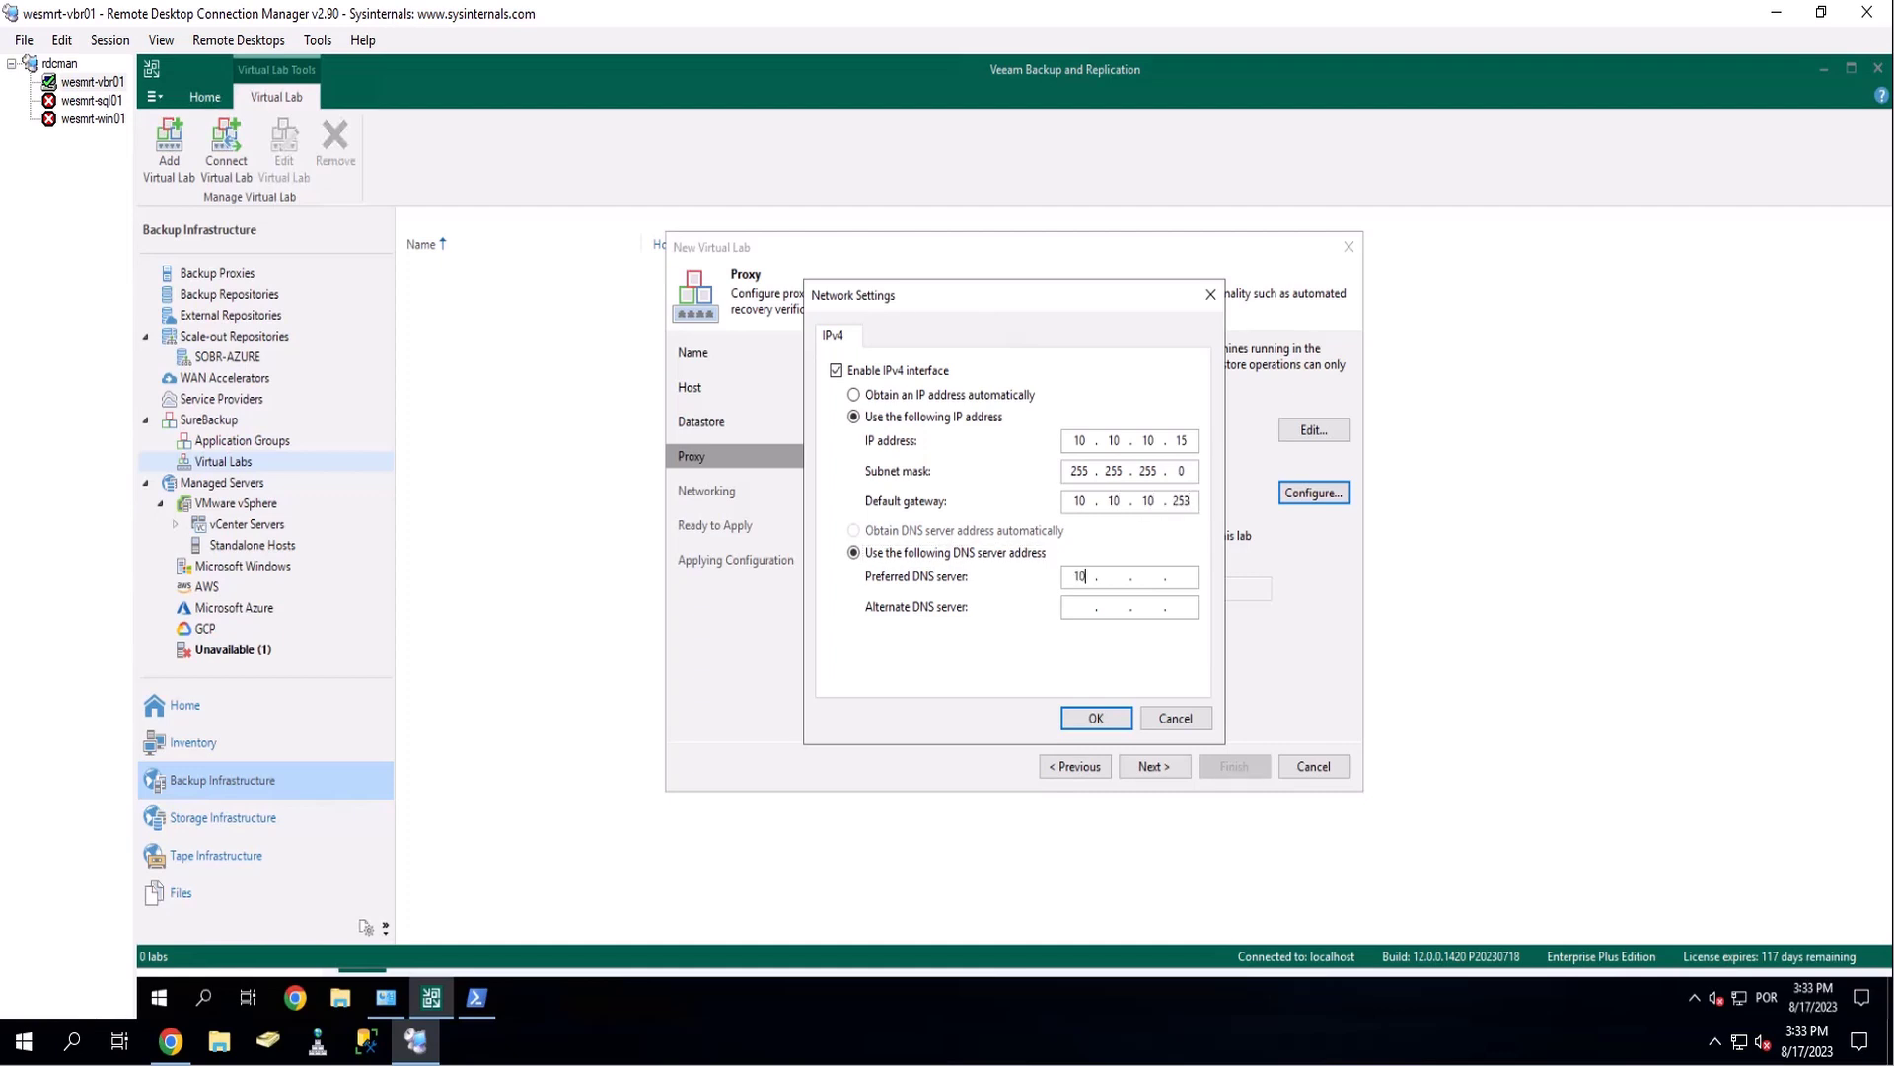
key("period")
type("10.10.10")
left_click(1095, 719)
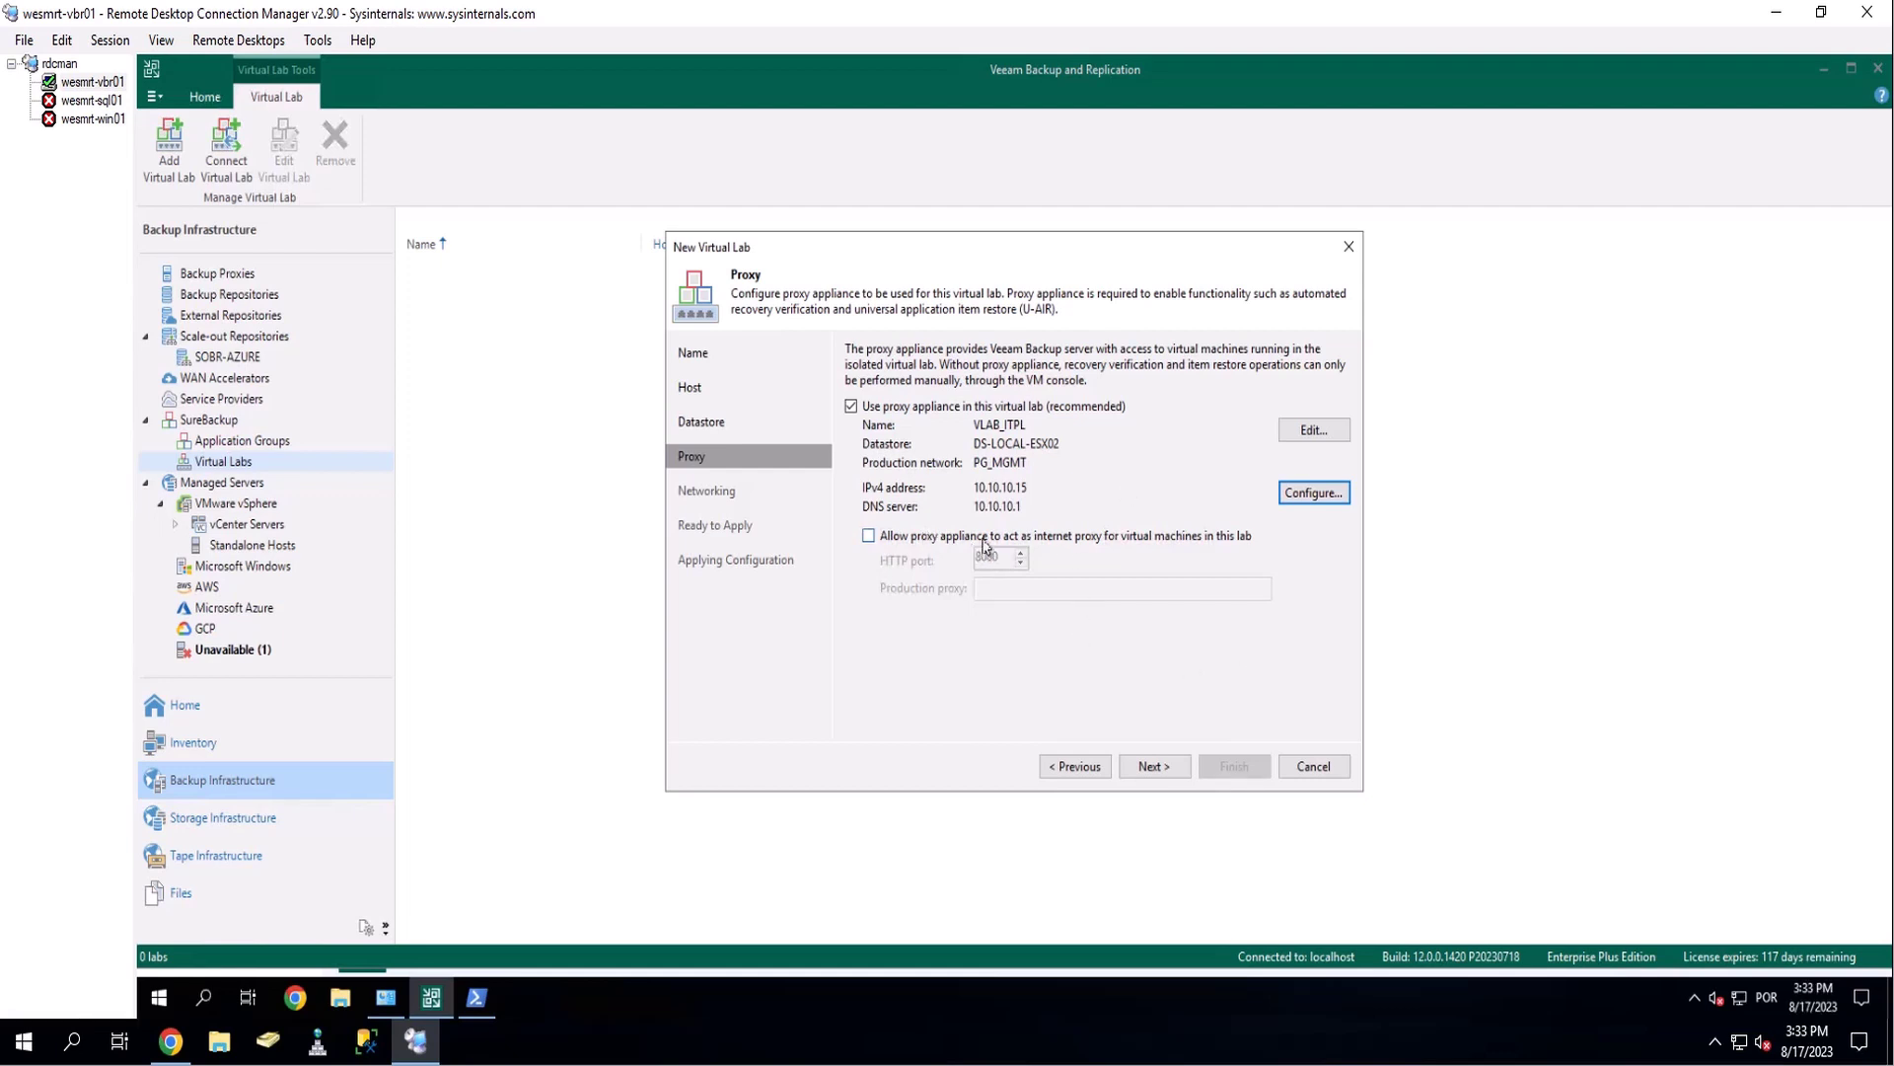
left_click(979, 537)
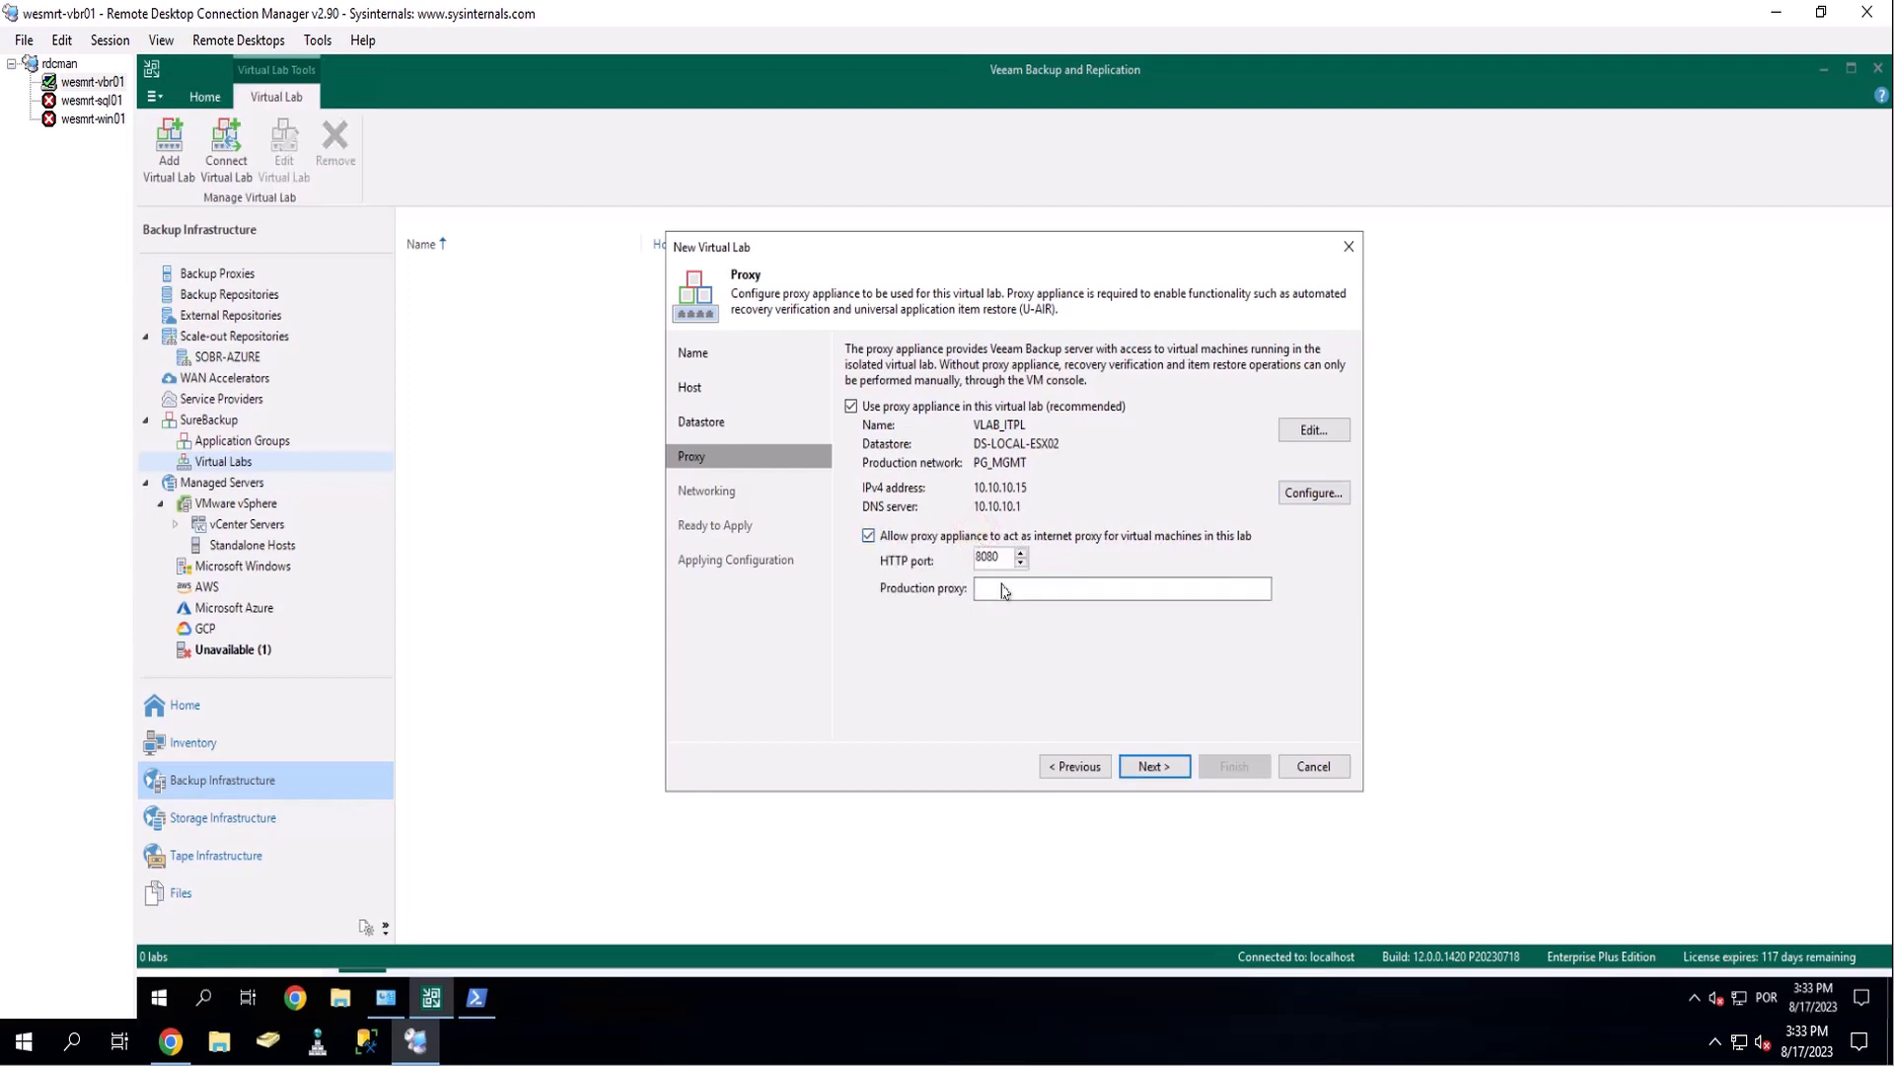
left_click(1004, 588)
left_click(961, 538)
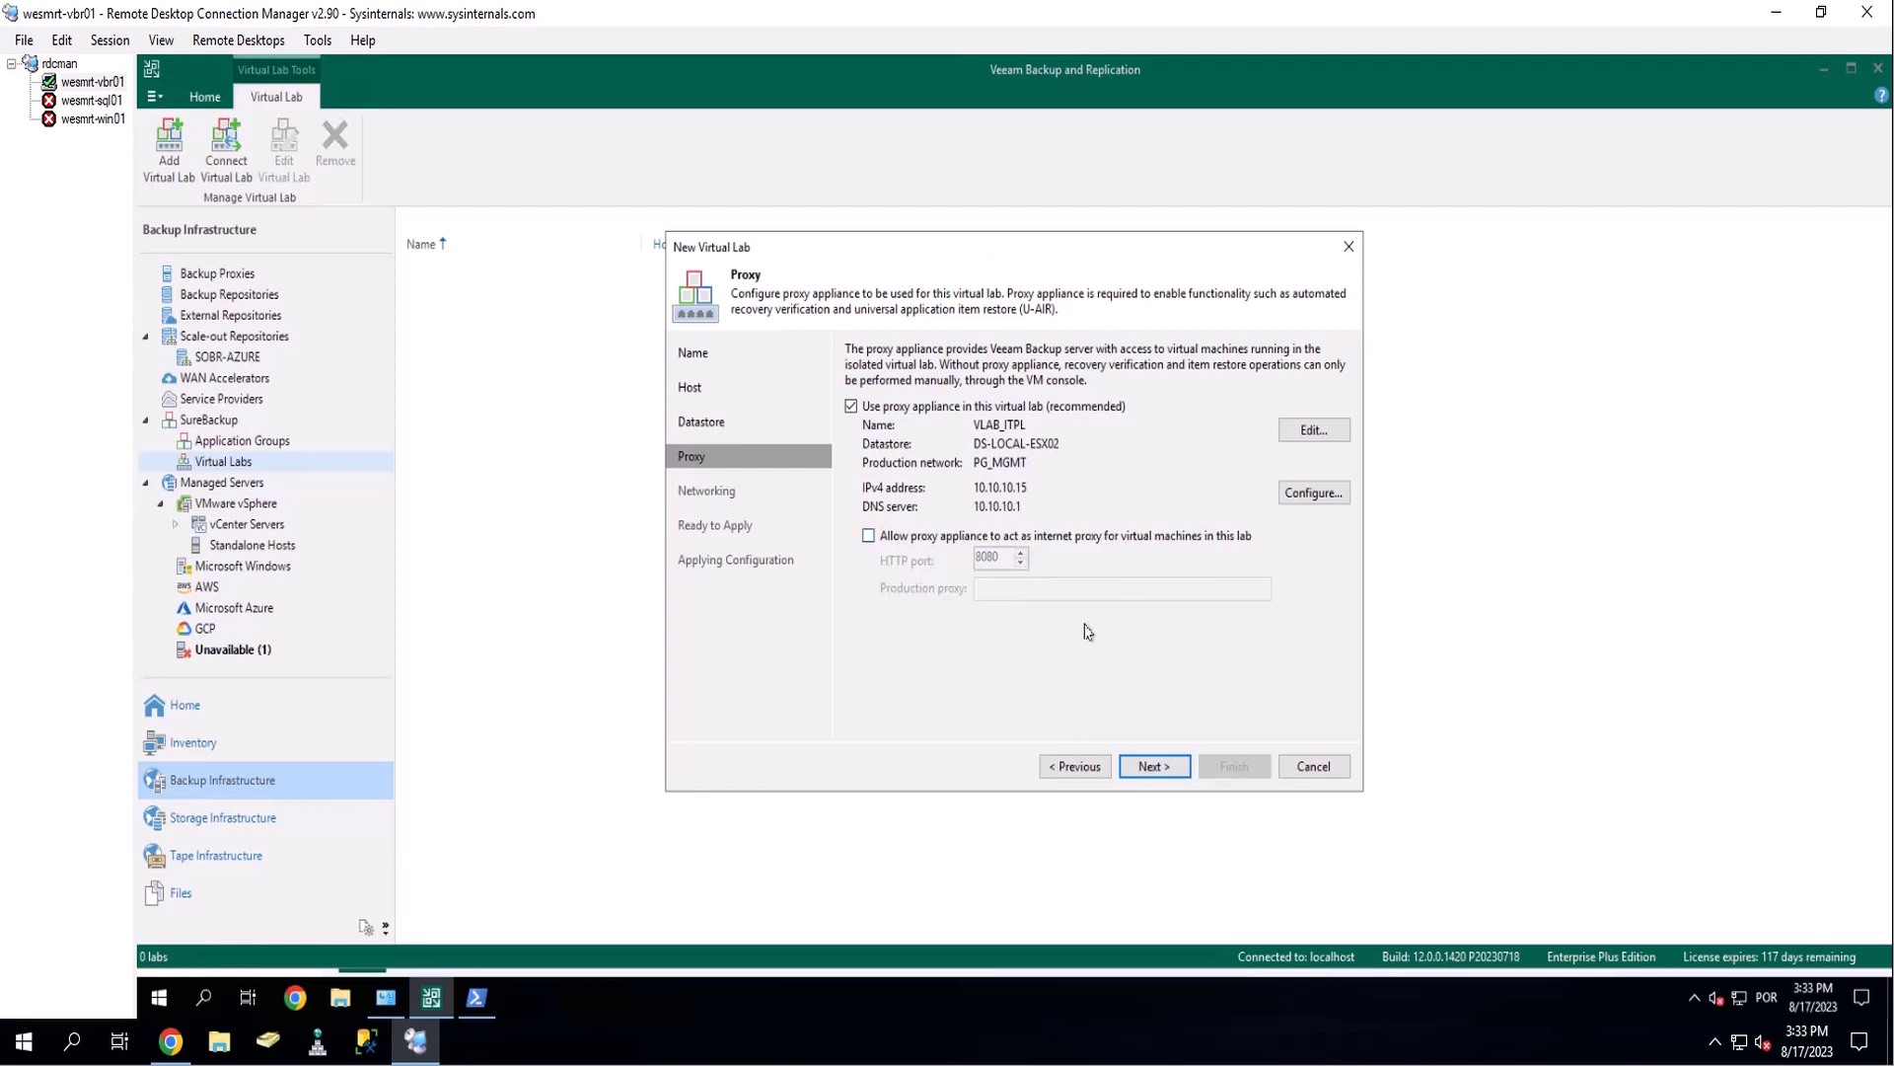
Choose Advanced single-host (manual configuration) as the virtual lab's networking mode and proceed to the isolated networks
left_click(1152, 764)
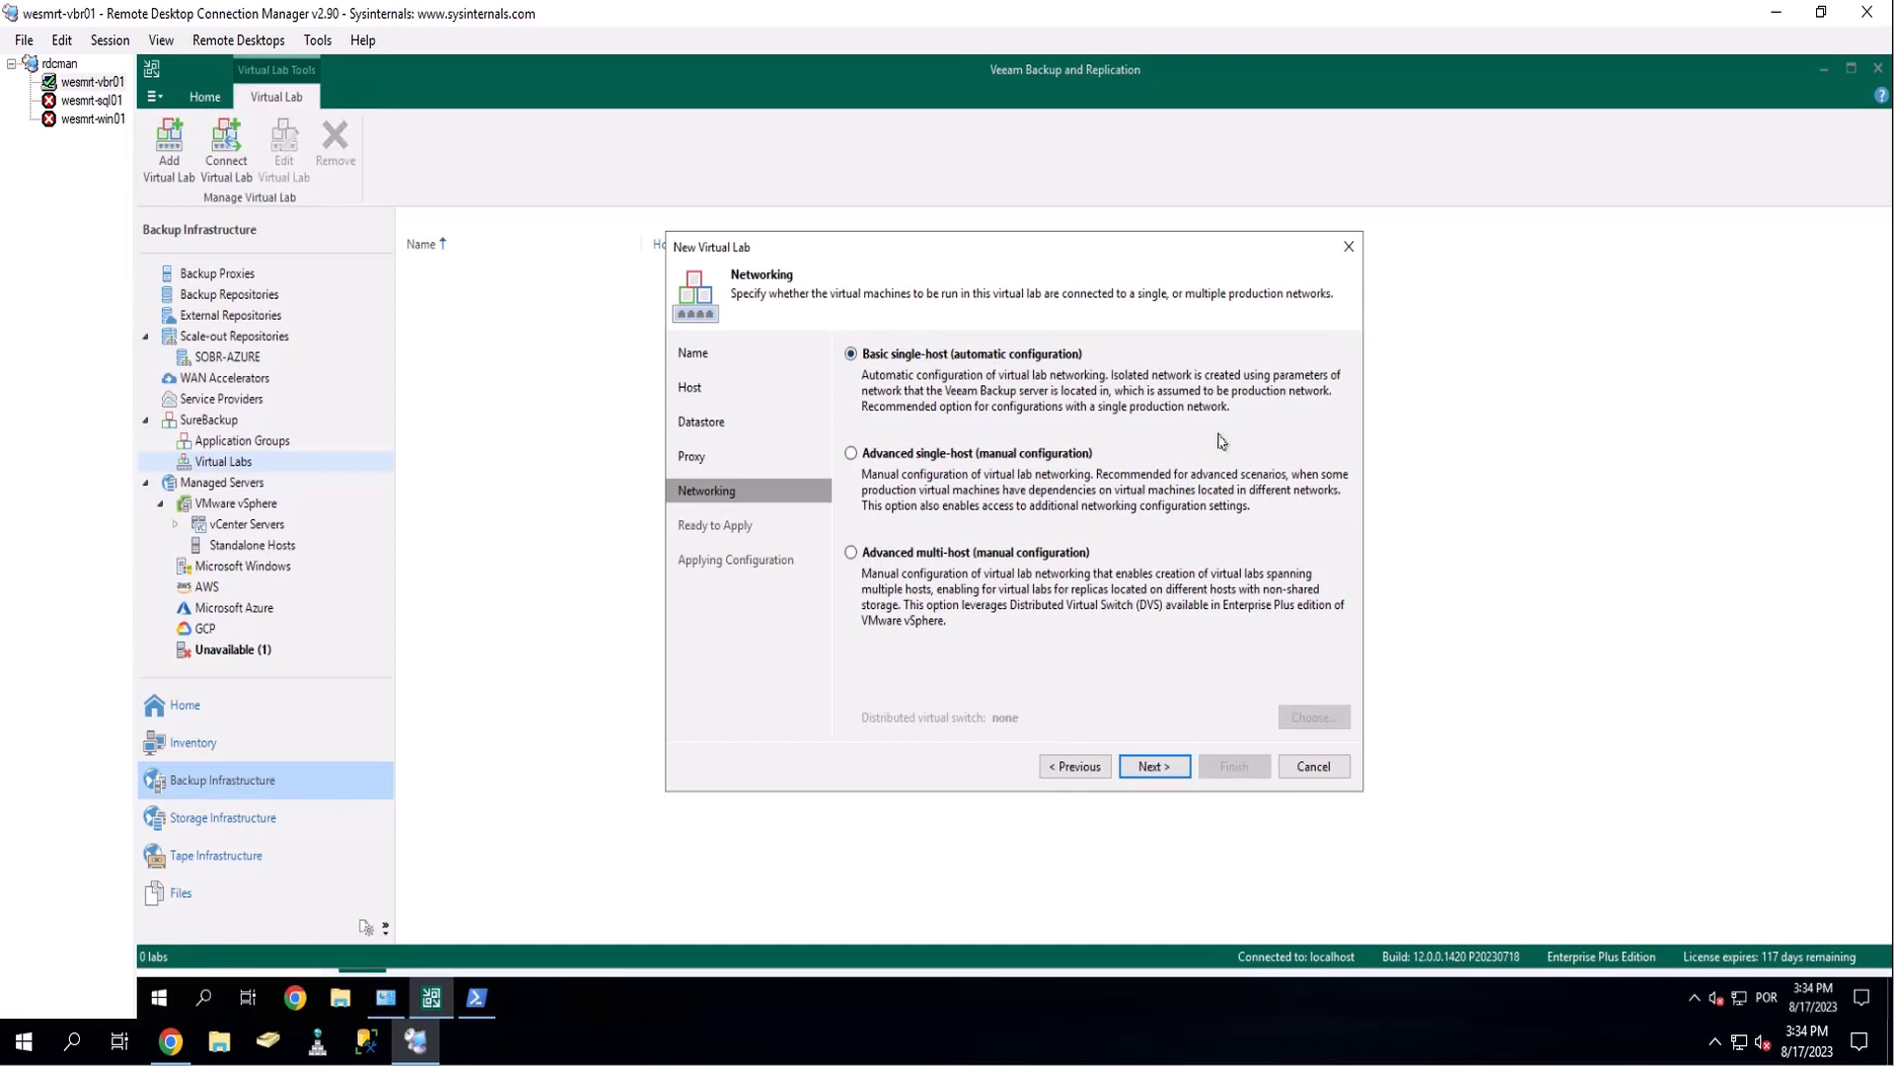
left_click(900, 453)
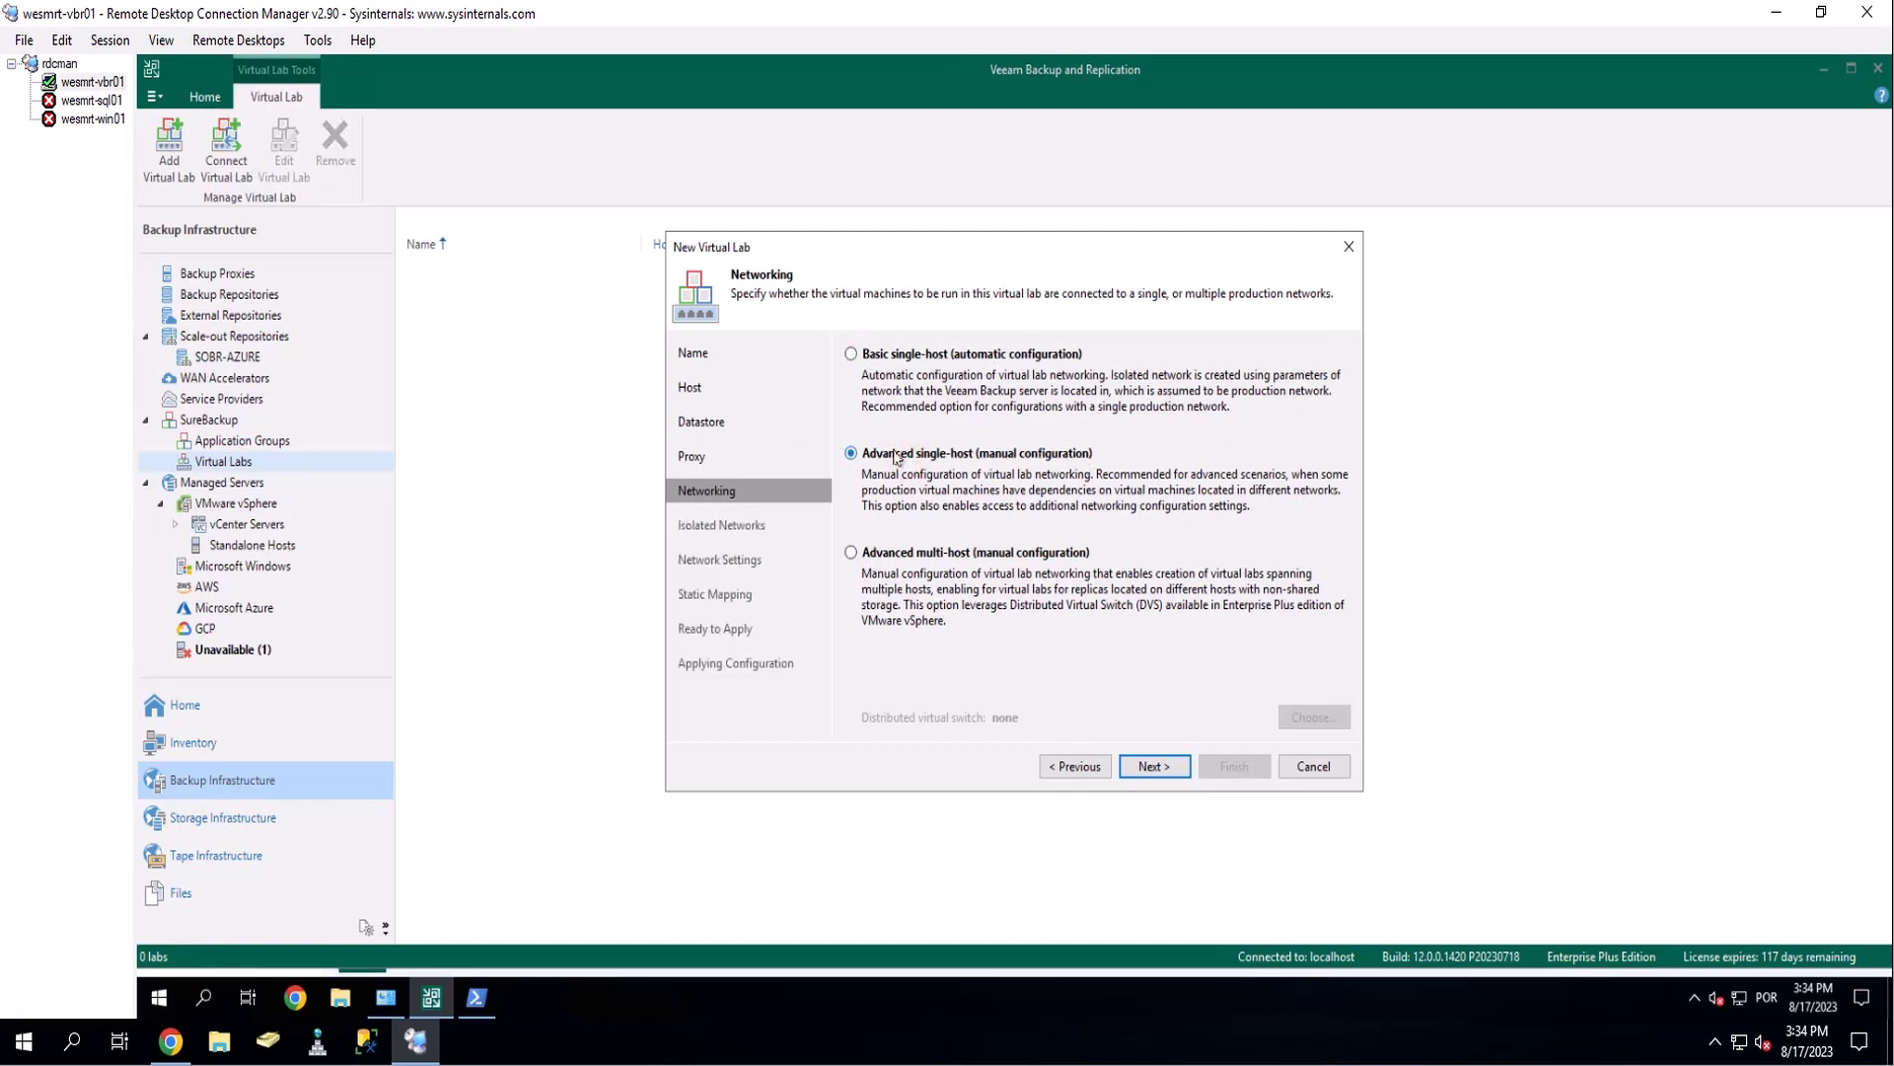
left_click(1013, 560)
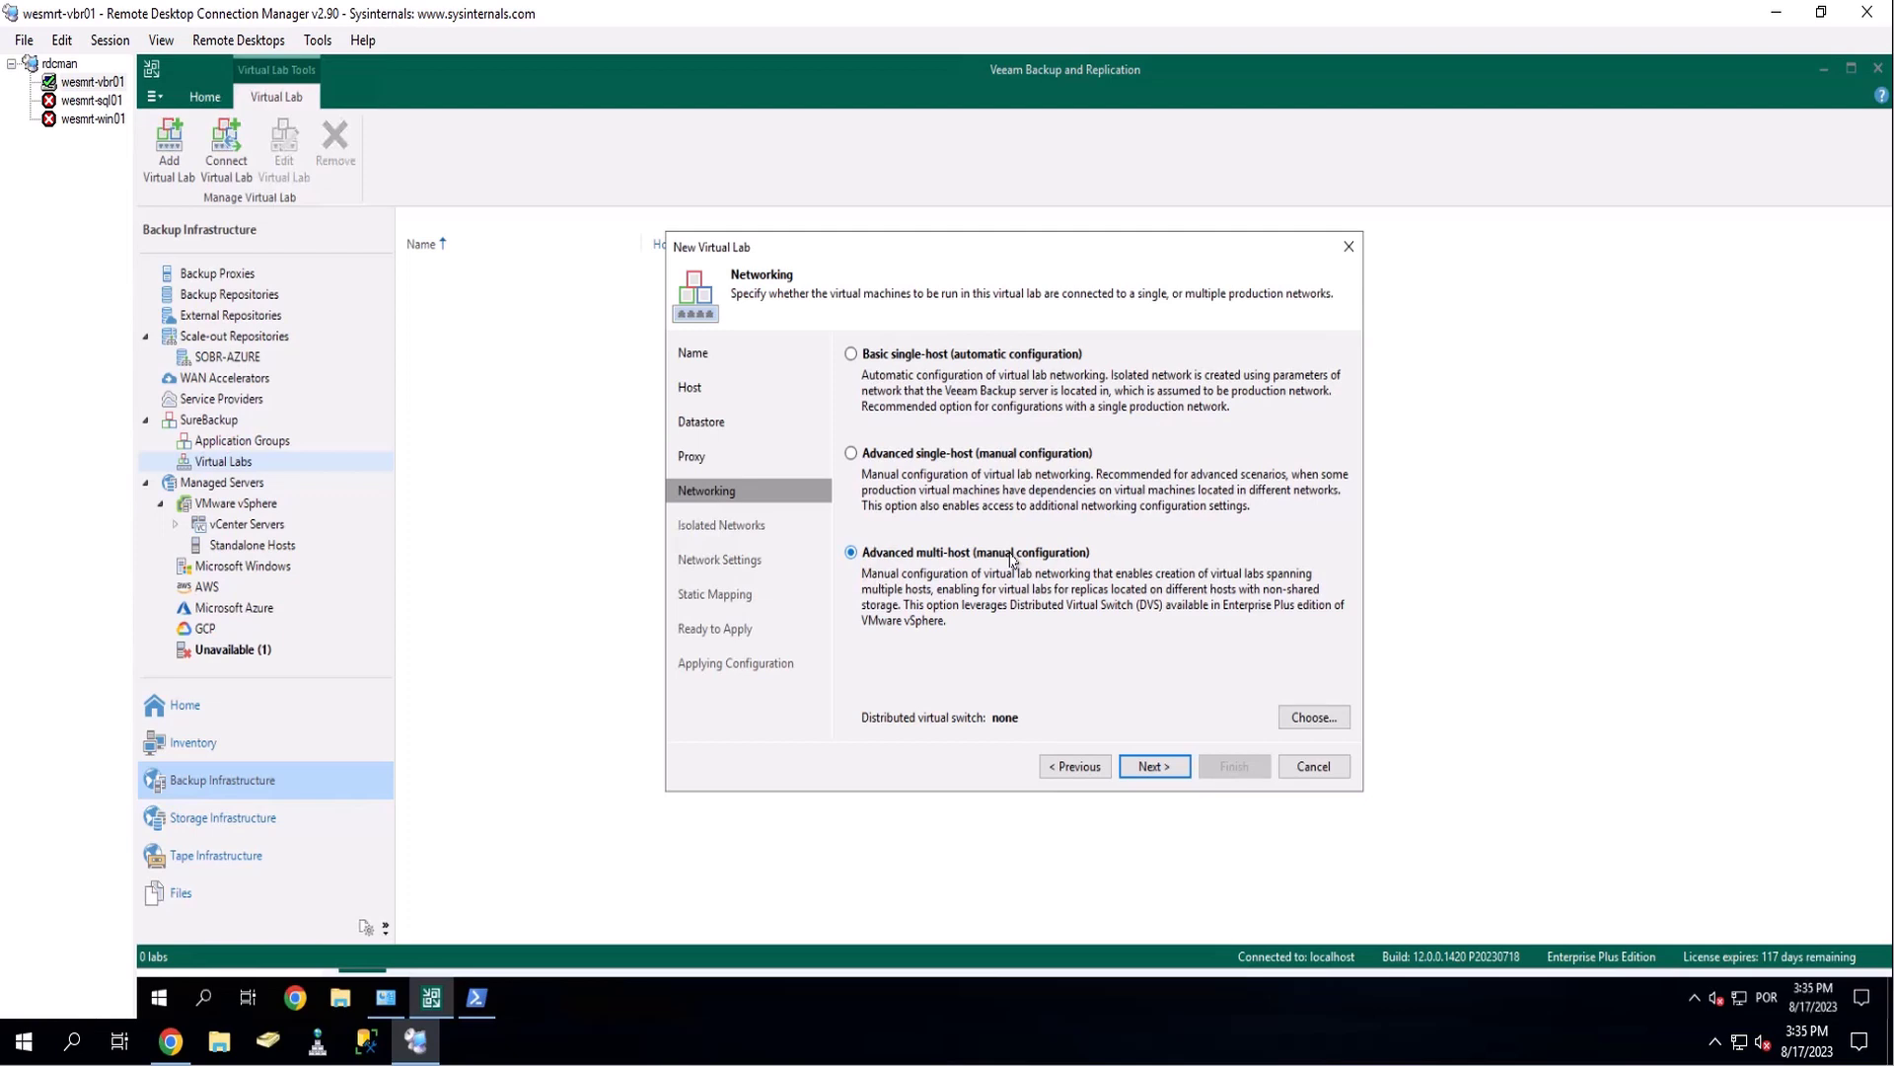
left_click(945, 454)
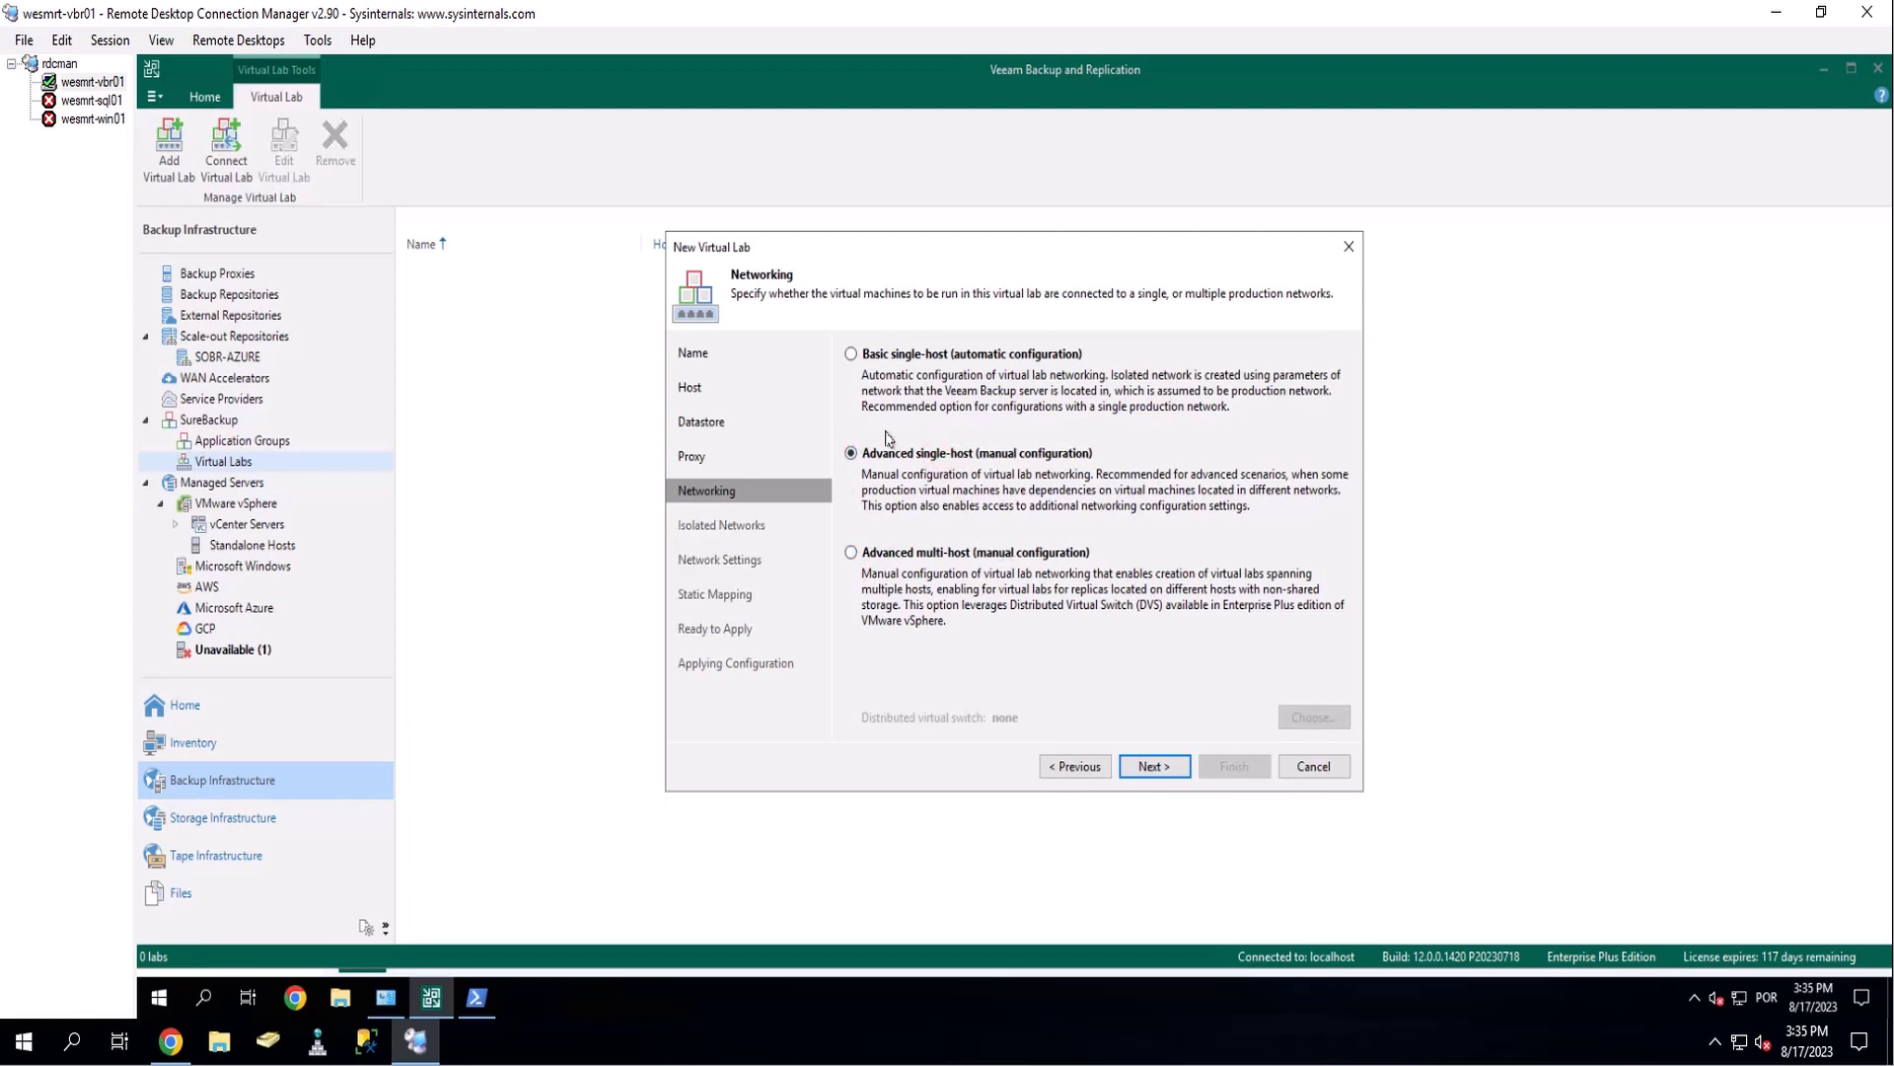
left_click(1144, 766)
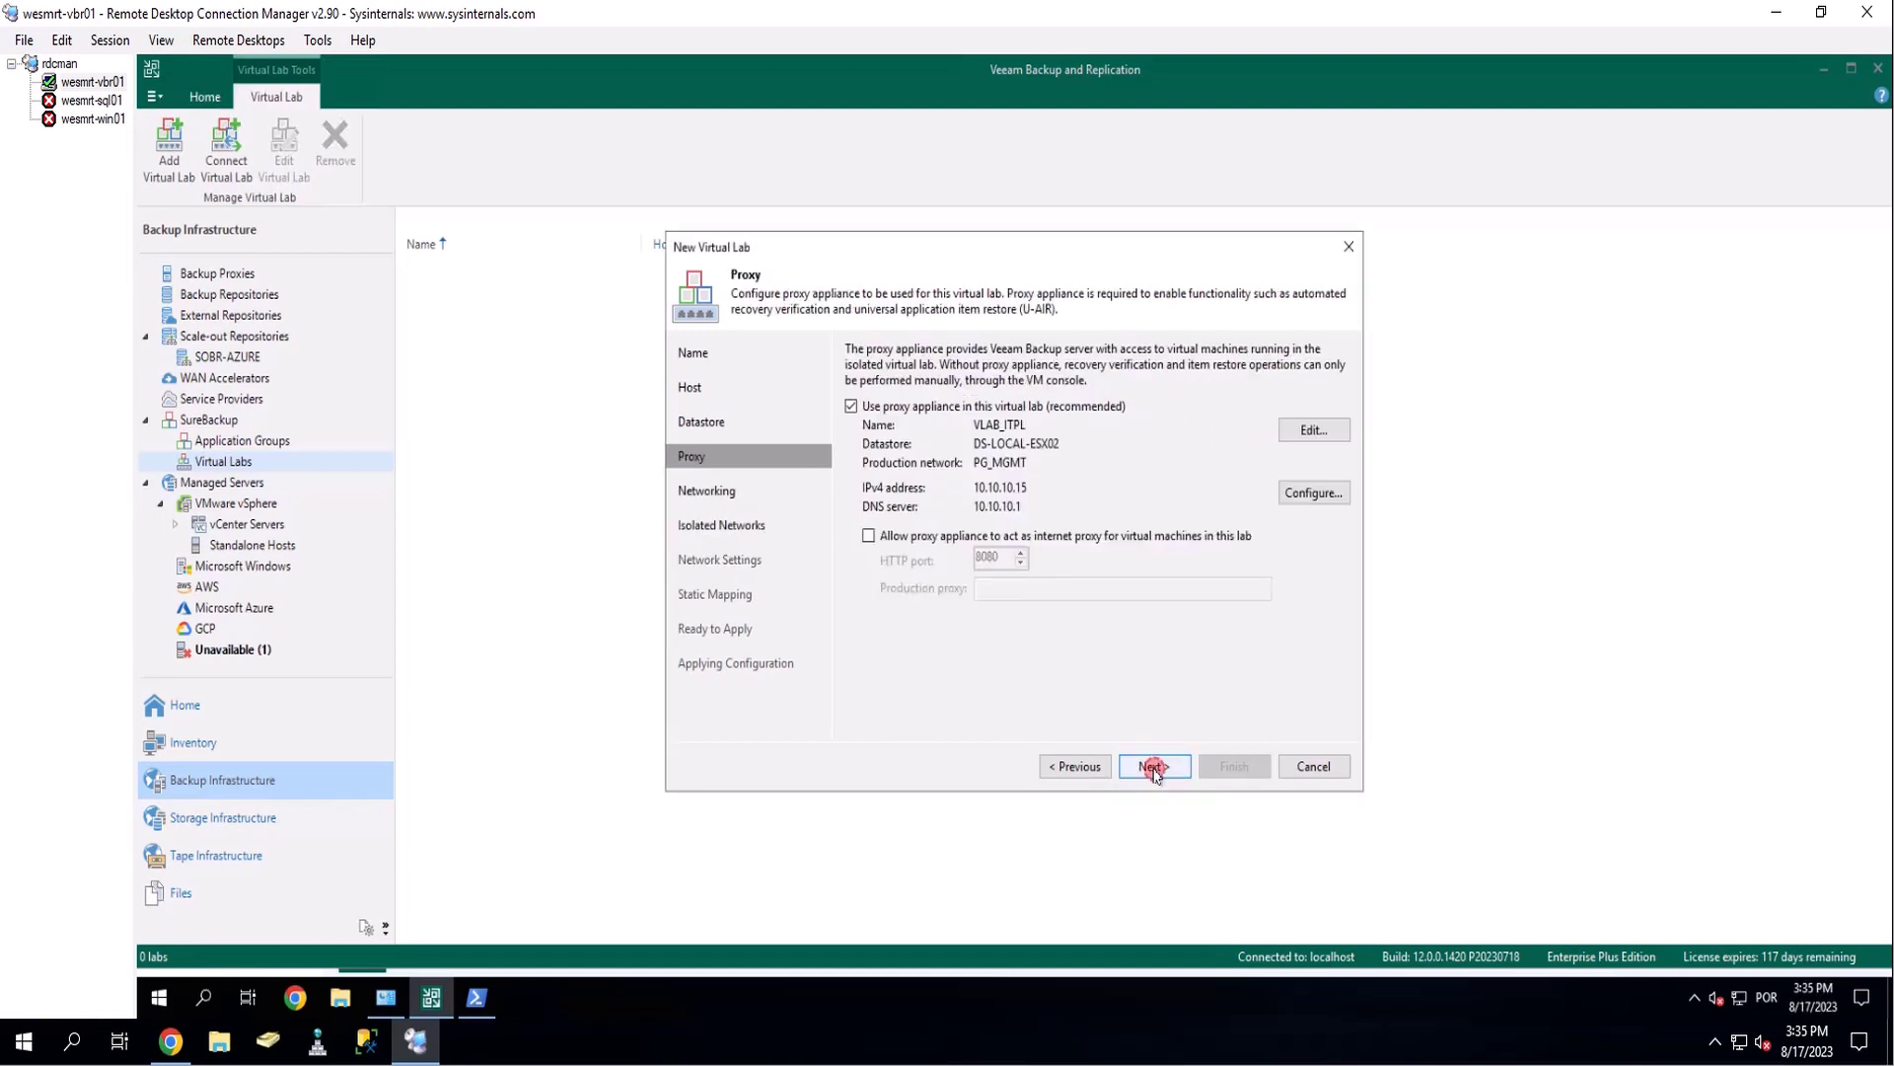
left_click(1152, 767)
left_click(1154, 769)
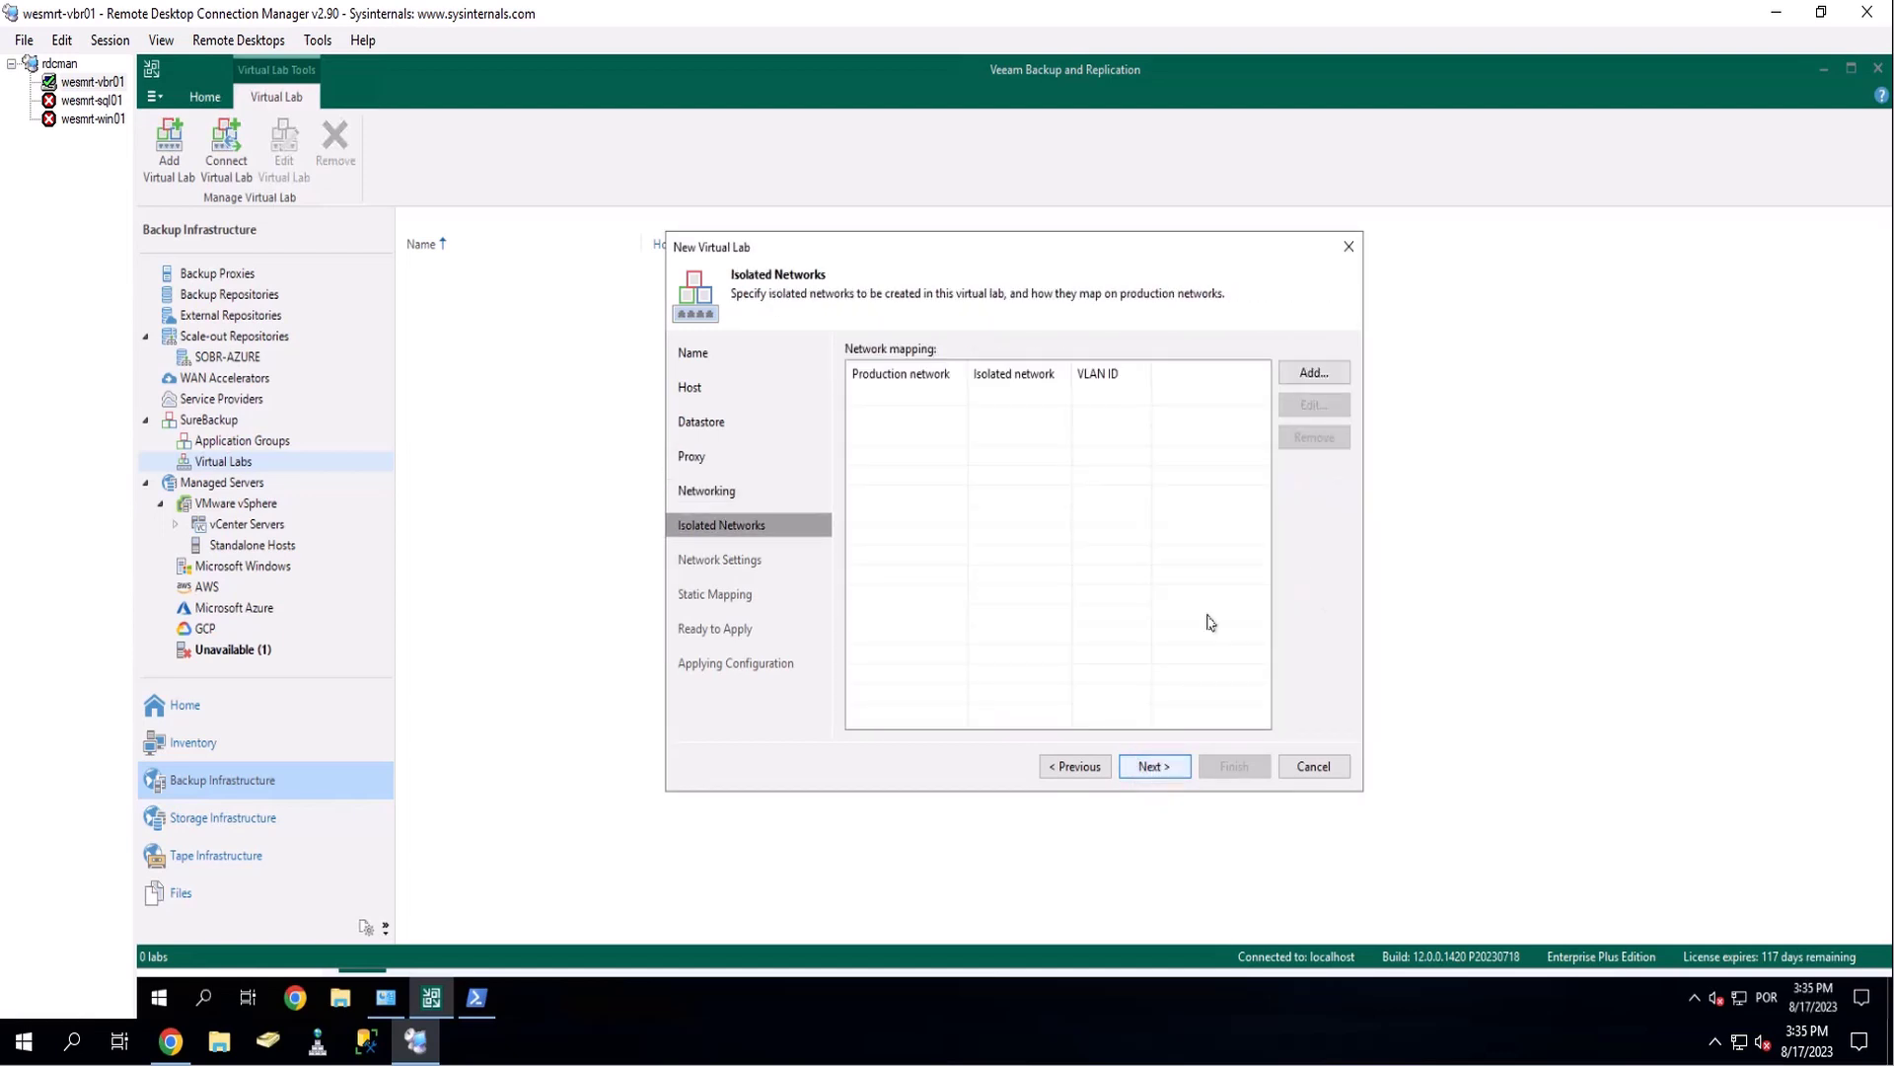
Add a network mapping with PG_VMS from the DSwitch of wesmrt-esx01.itpl.local as the production network
left_click(1314, 376)
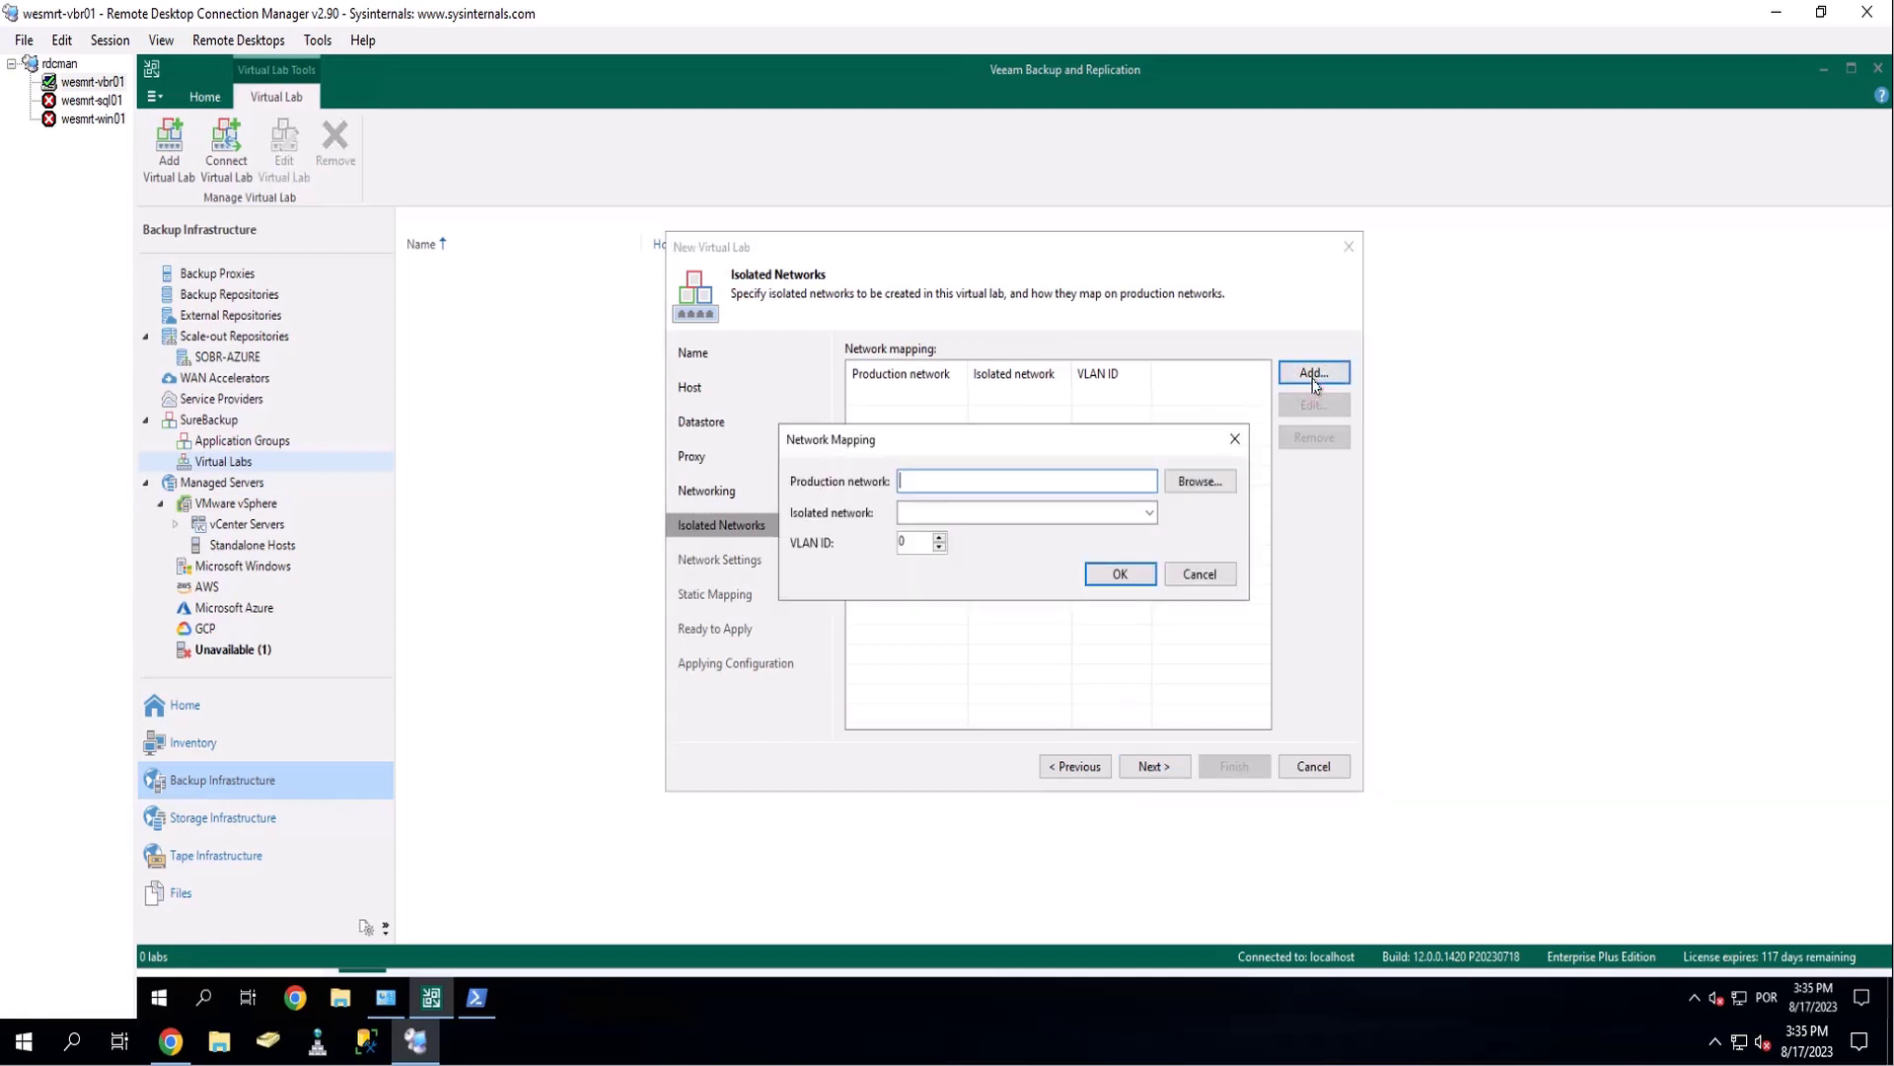
left_click_drag(1150, 446, 1223, 487)
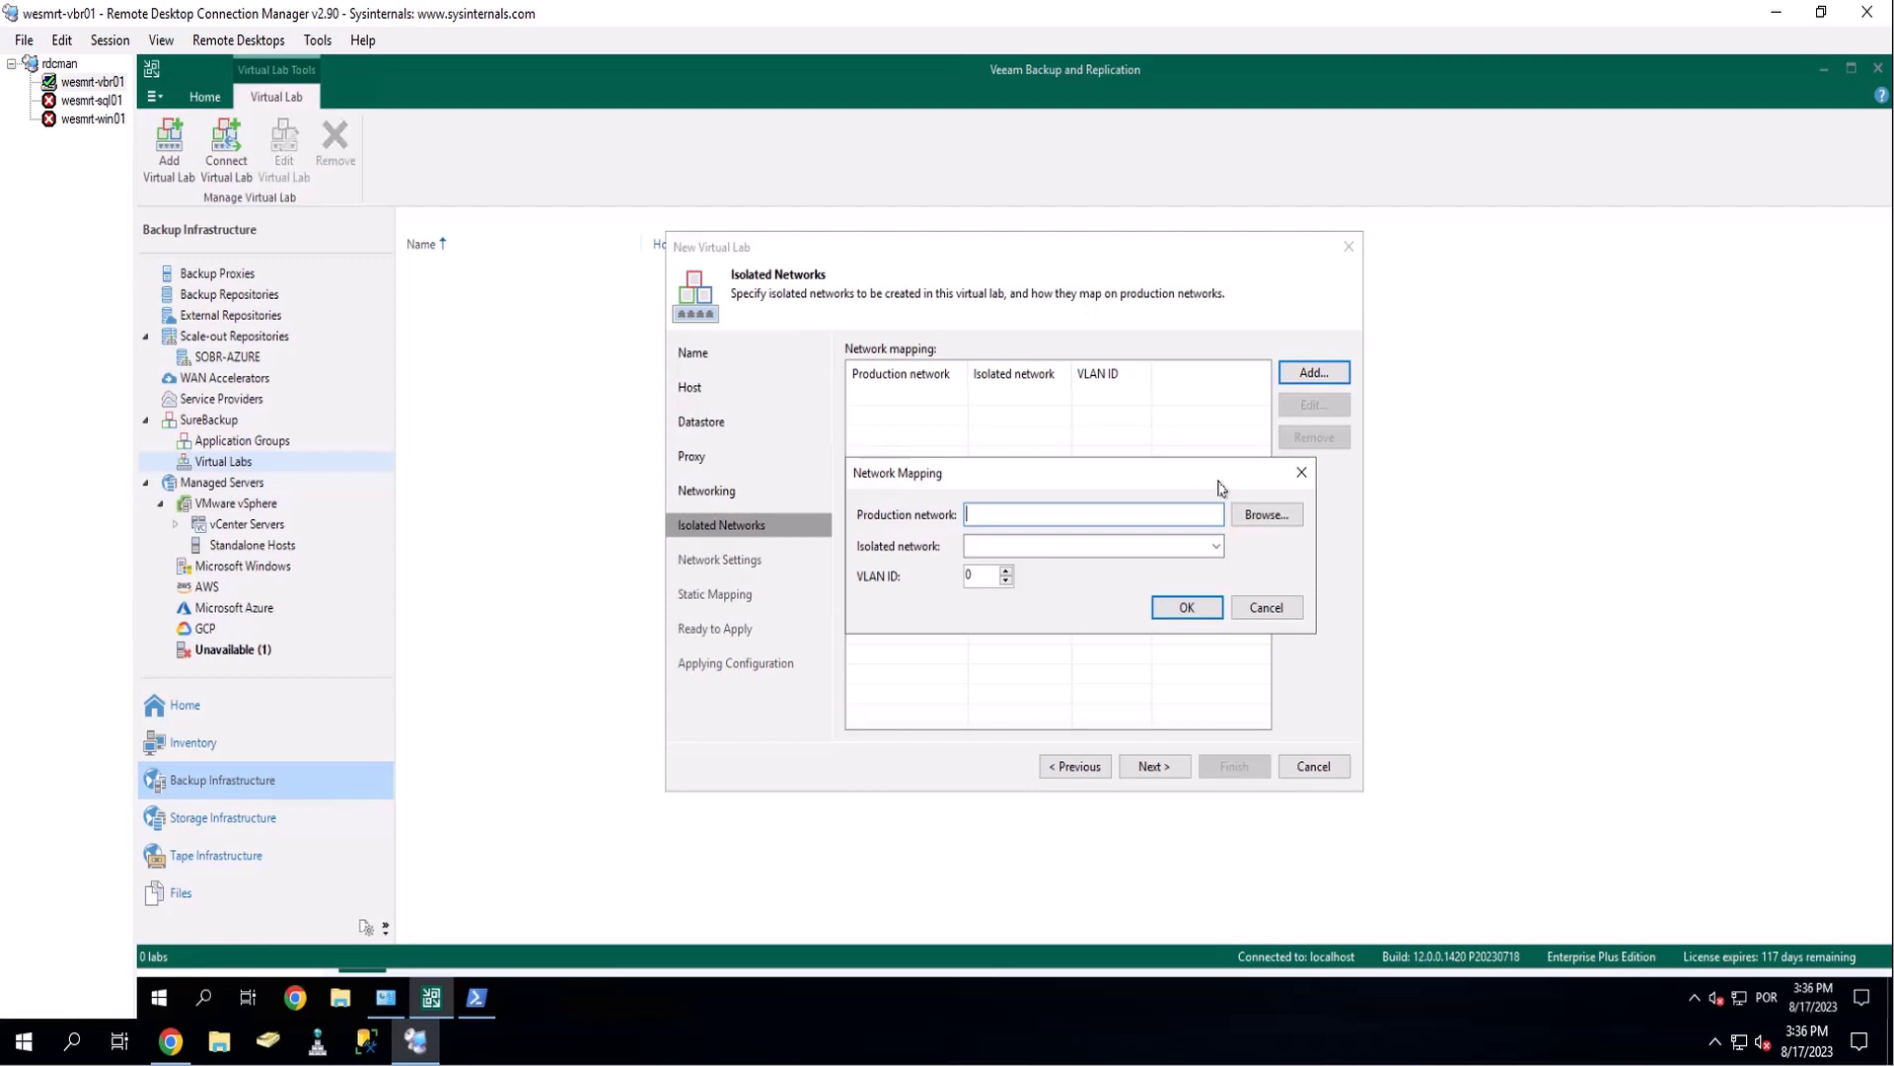
left_click(1265, 514)
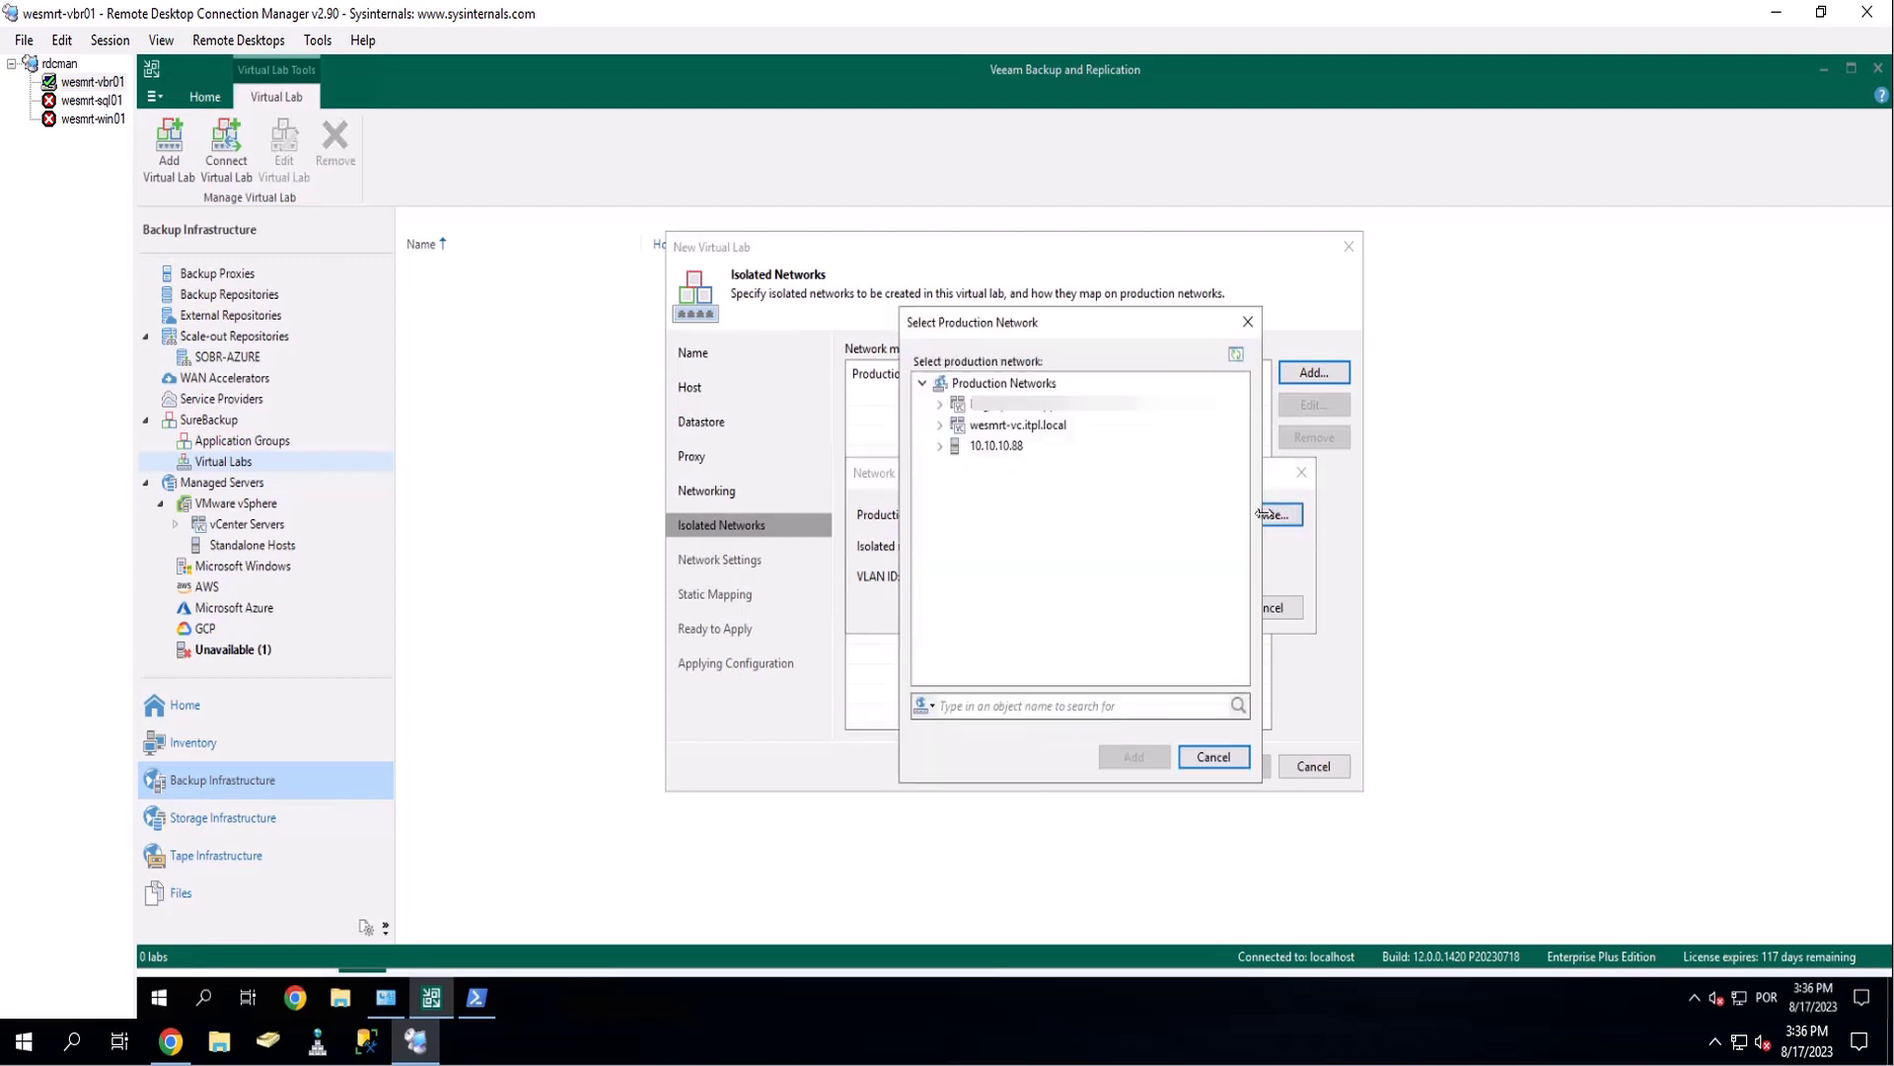
left_click(940, 425)
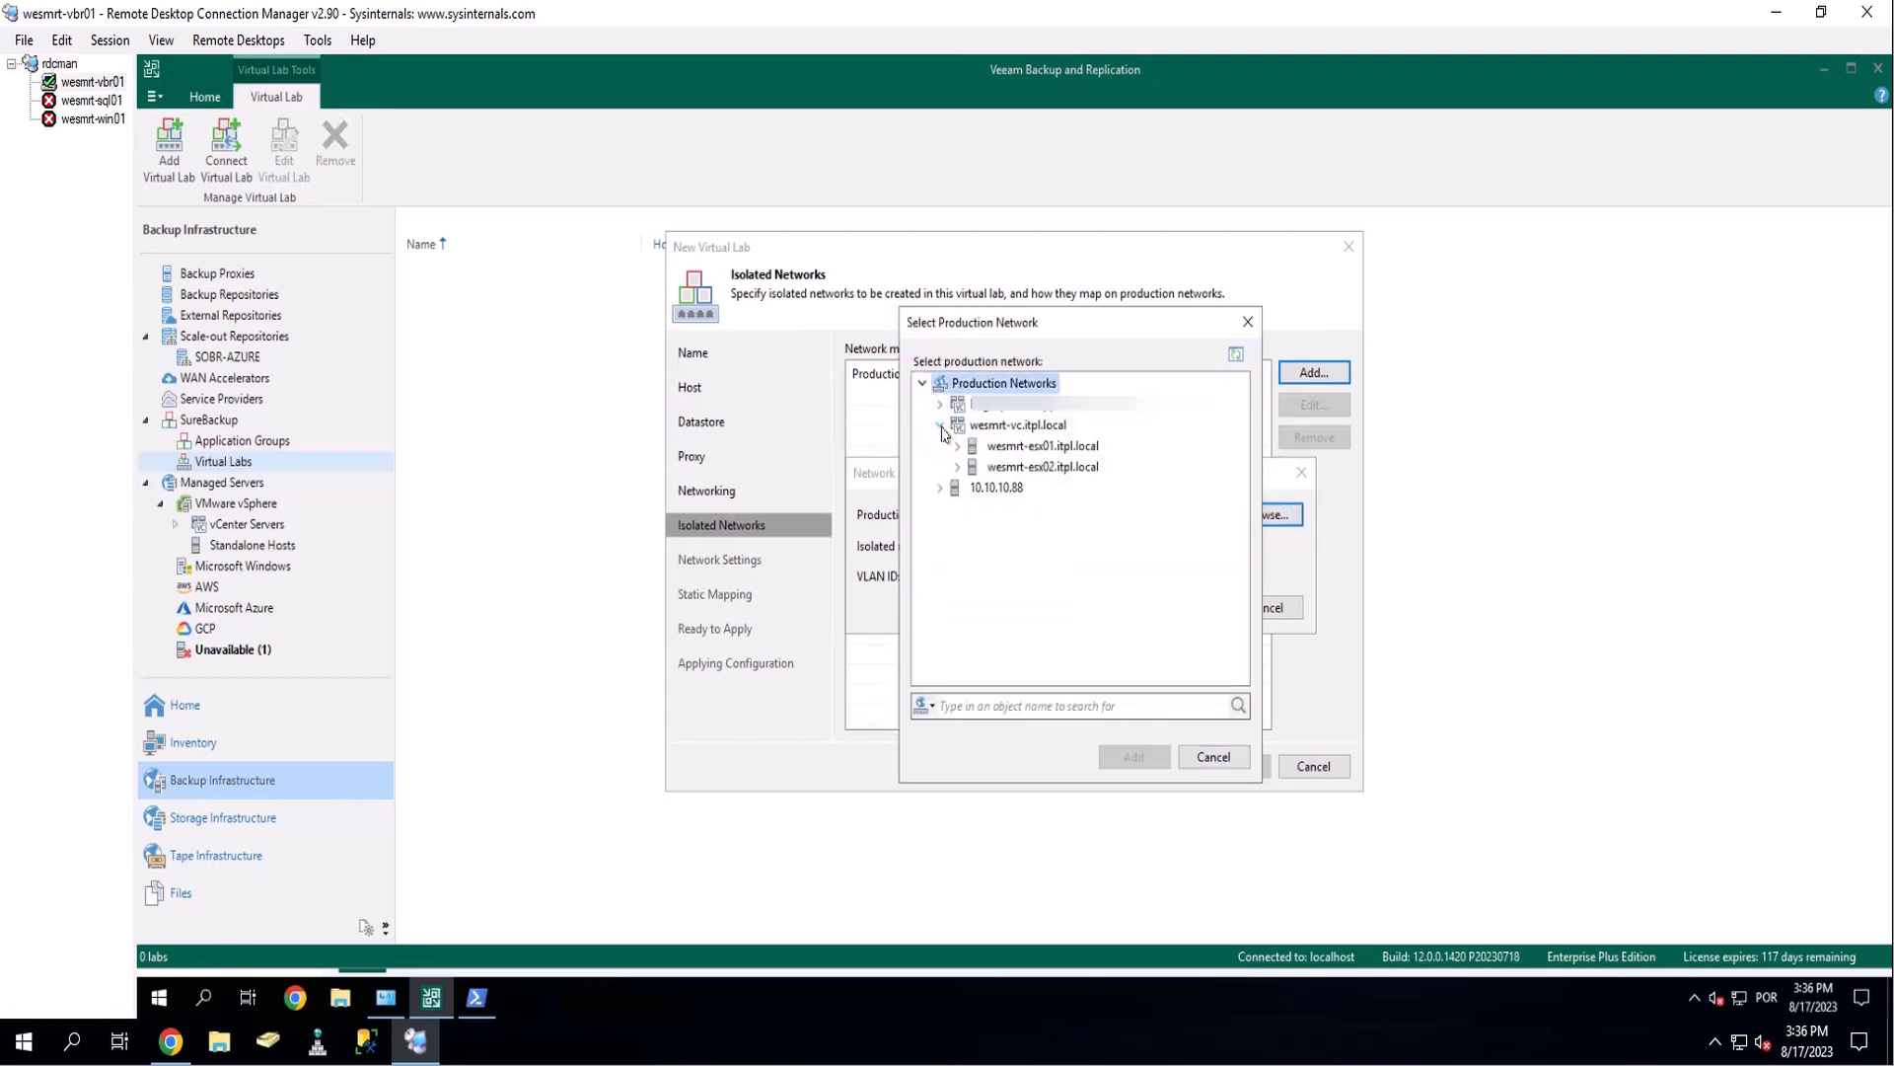
left_click(957, 446)
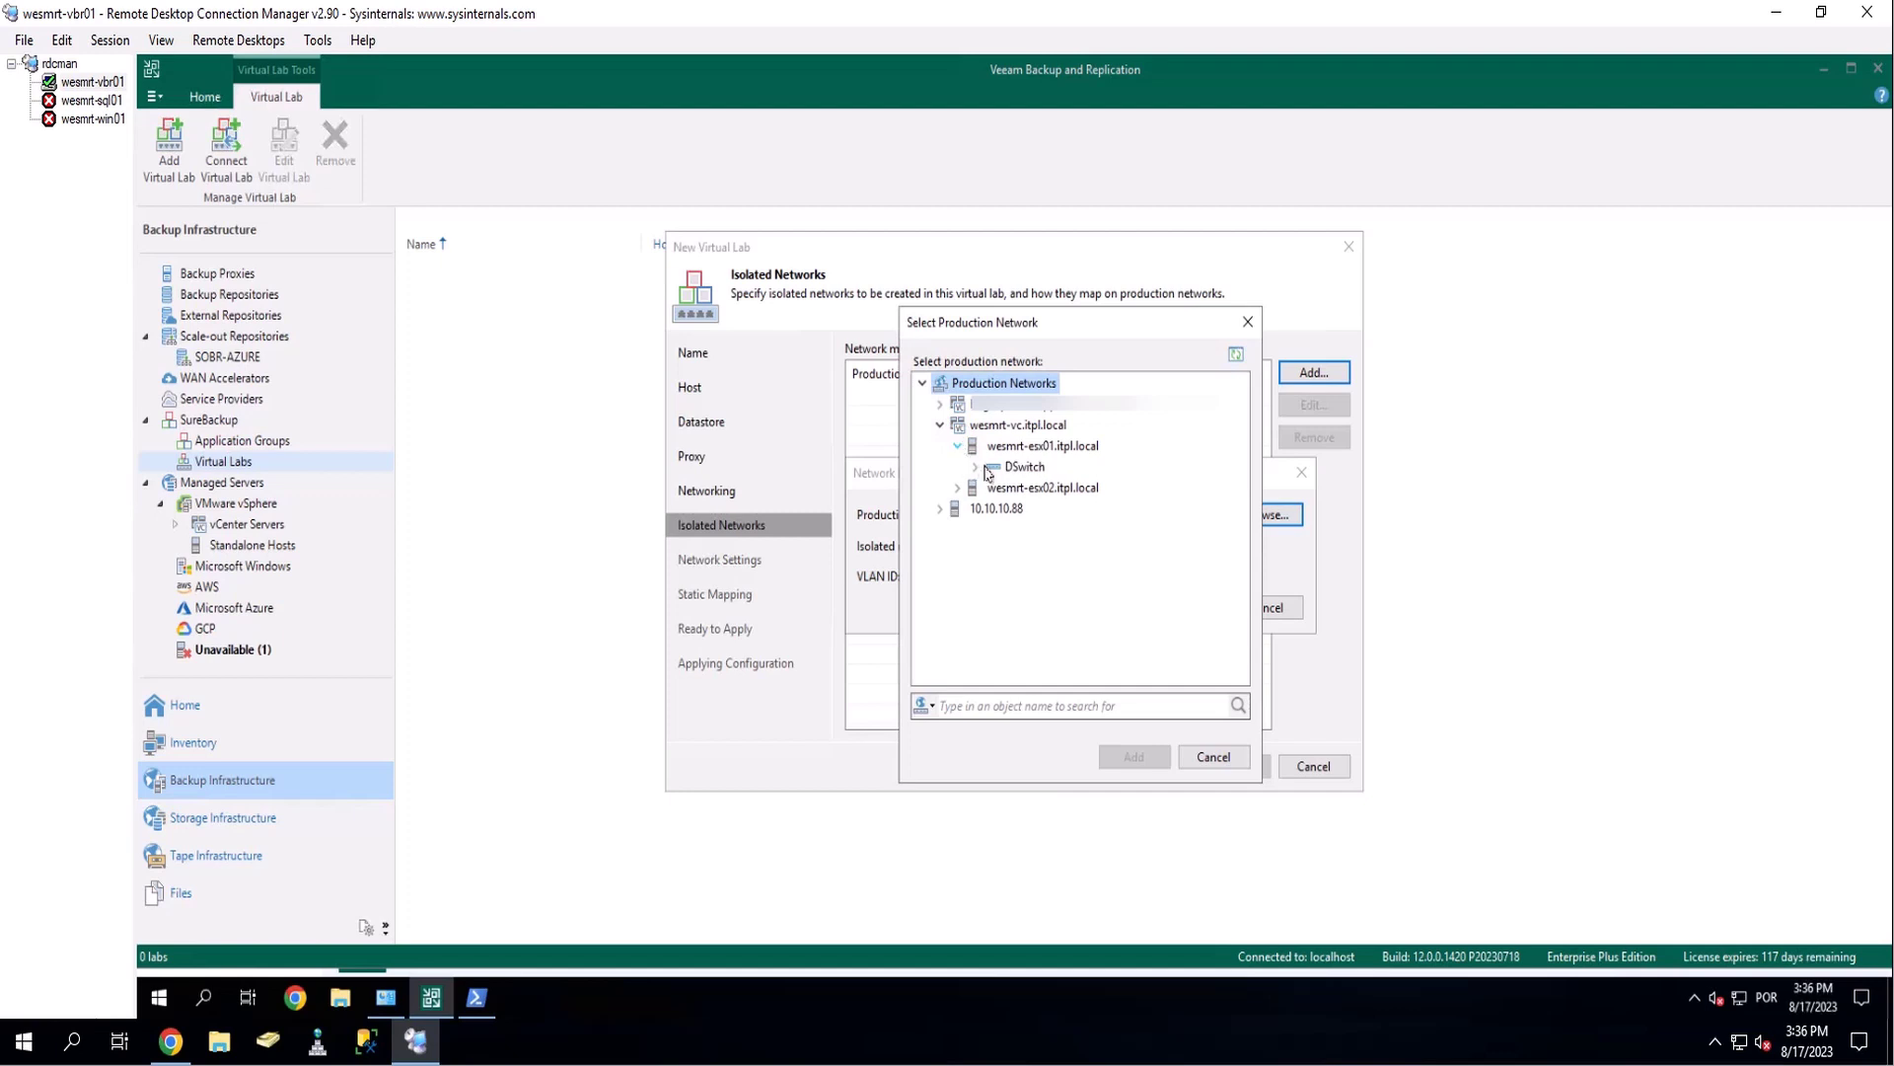
left_click(975, 467)
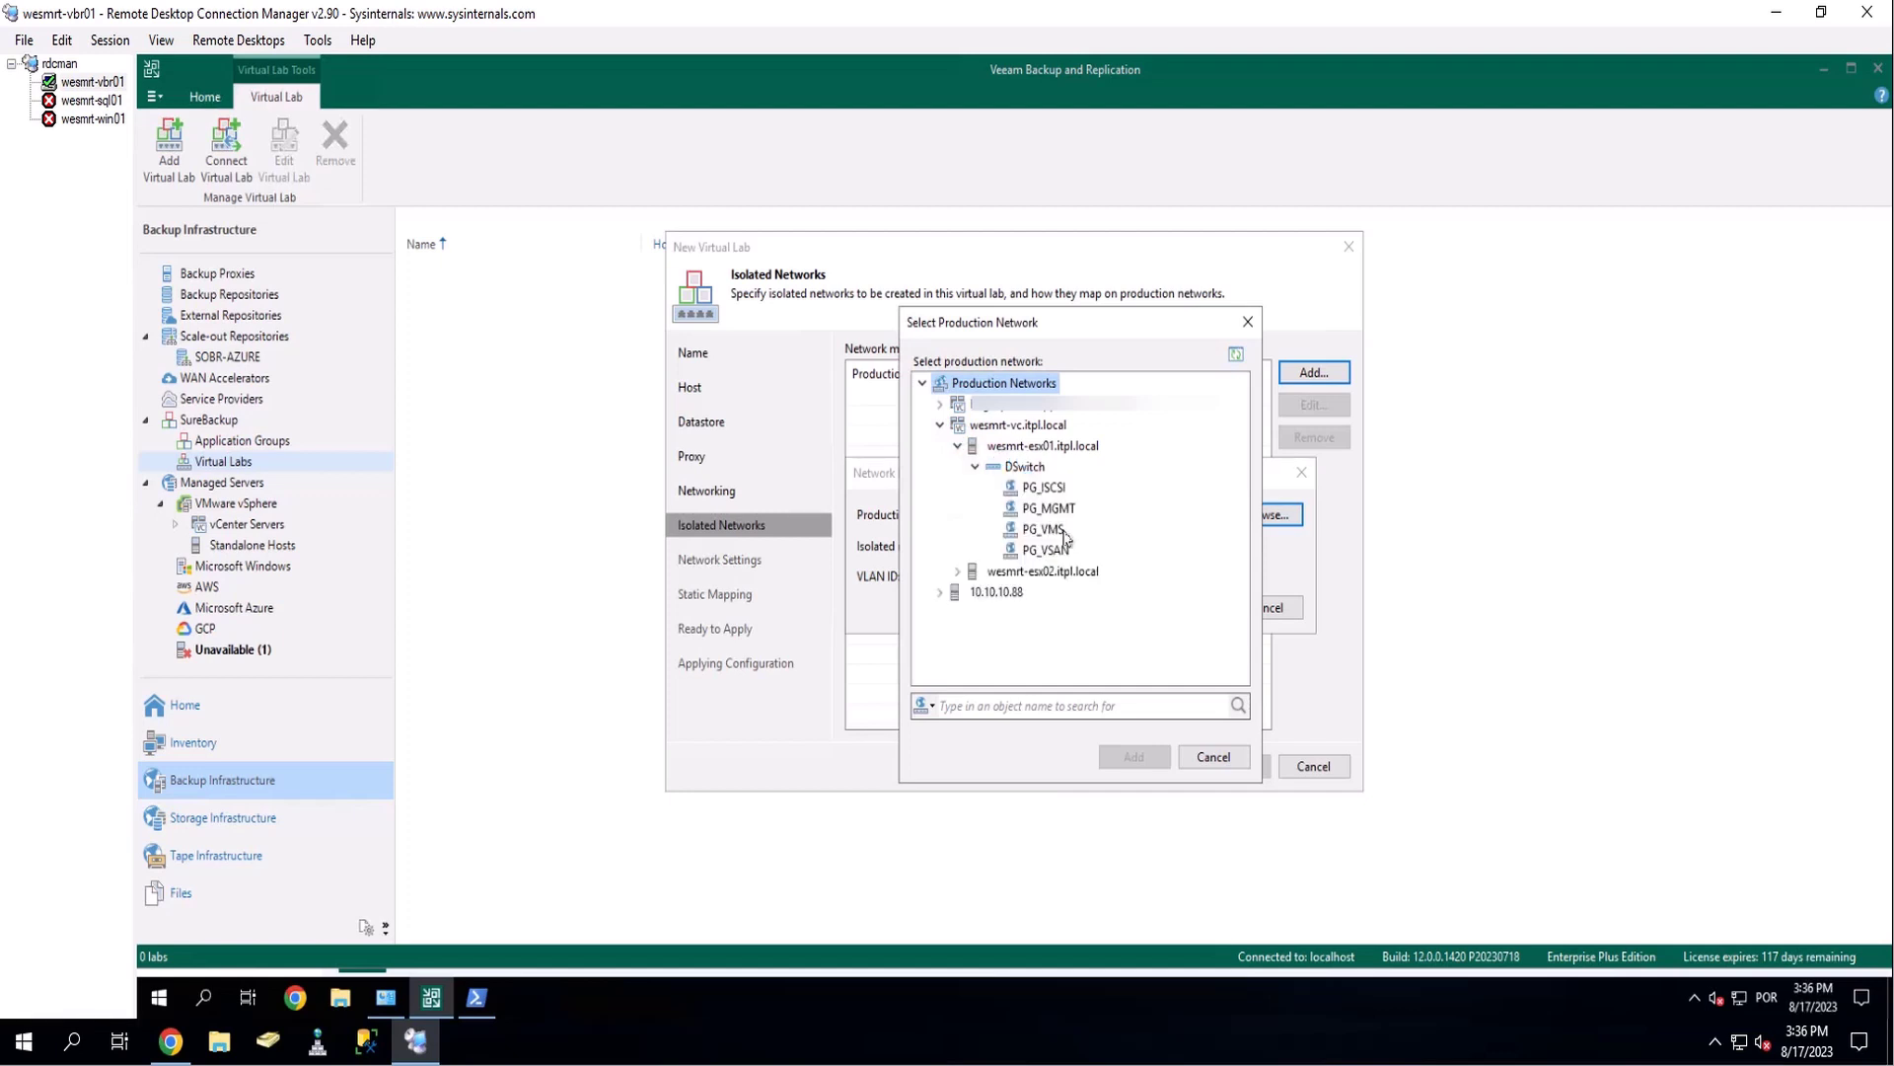
left_click(1048, 533)
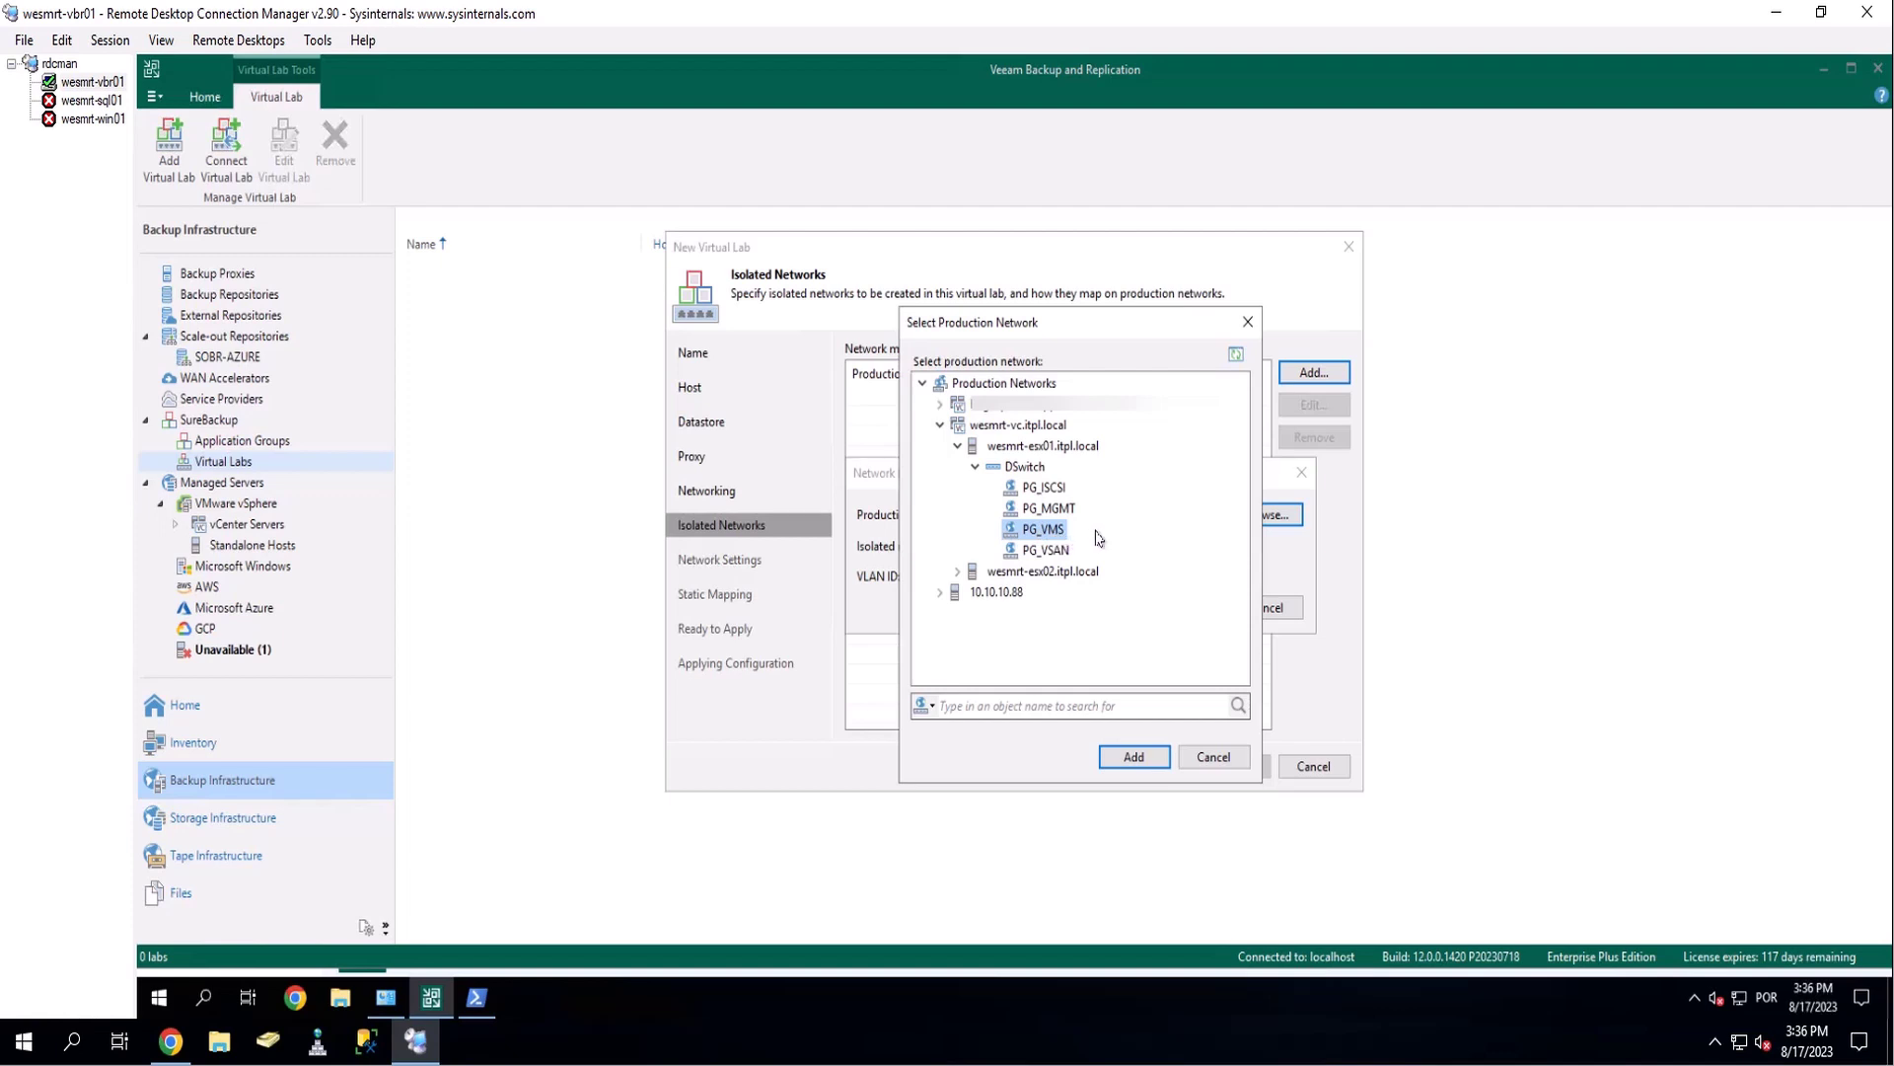
left_click(1125, 757)
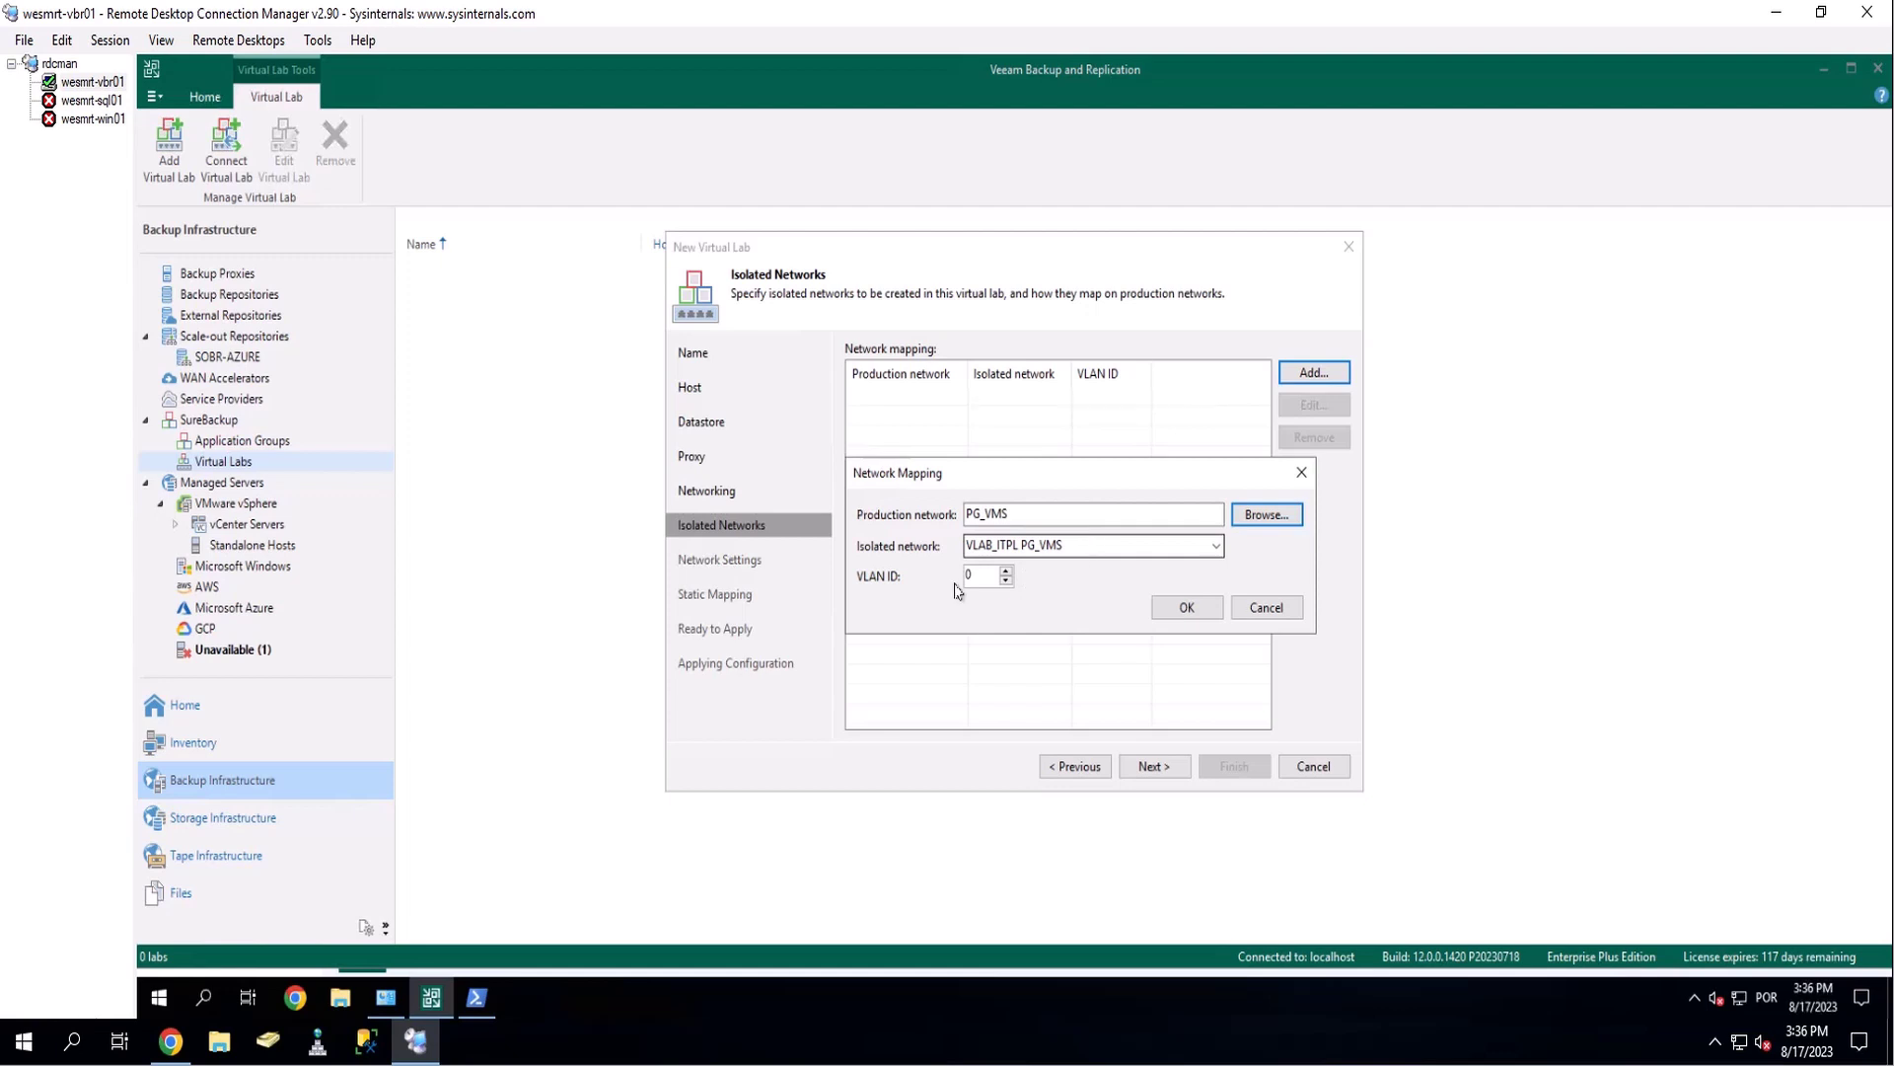
Accept the PG_VMS mapping to isolated network VLAB_ITPL PG_VMS with VLAN ID 0, and proceed to the network settings
double_click(971, 575)
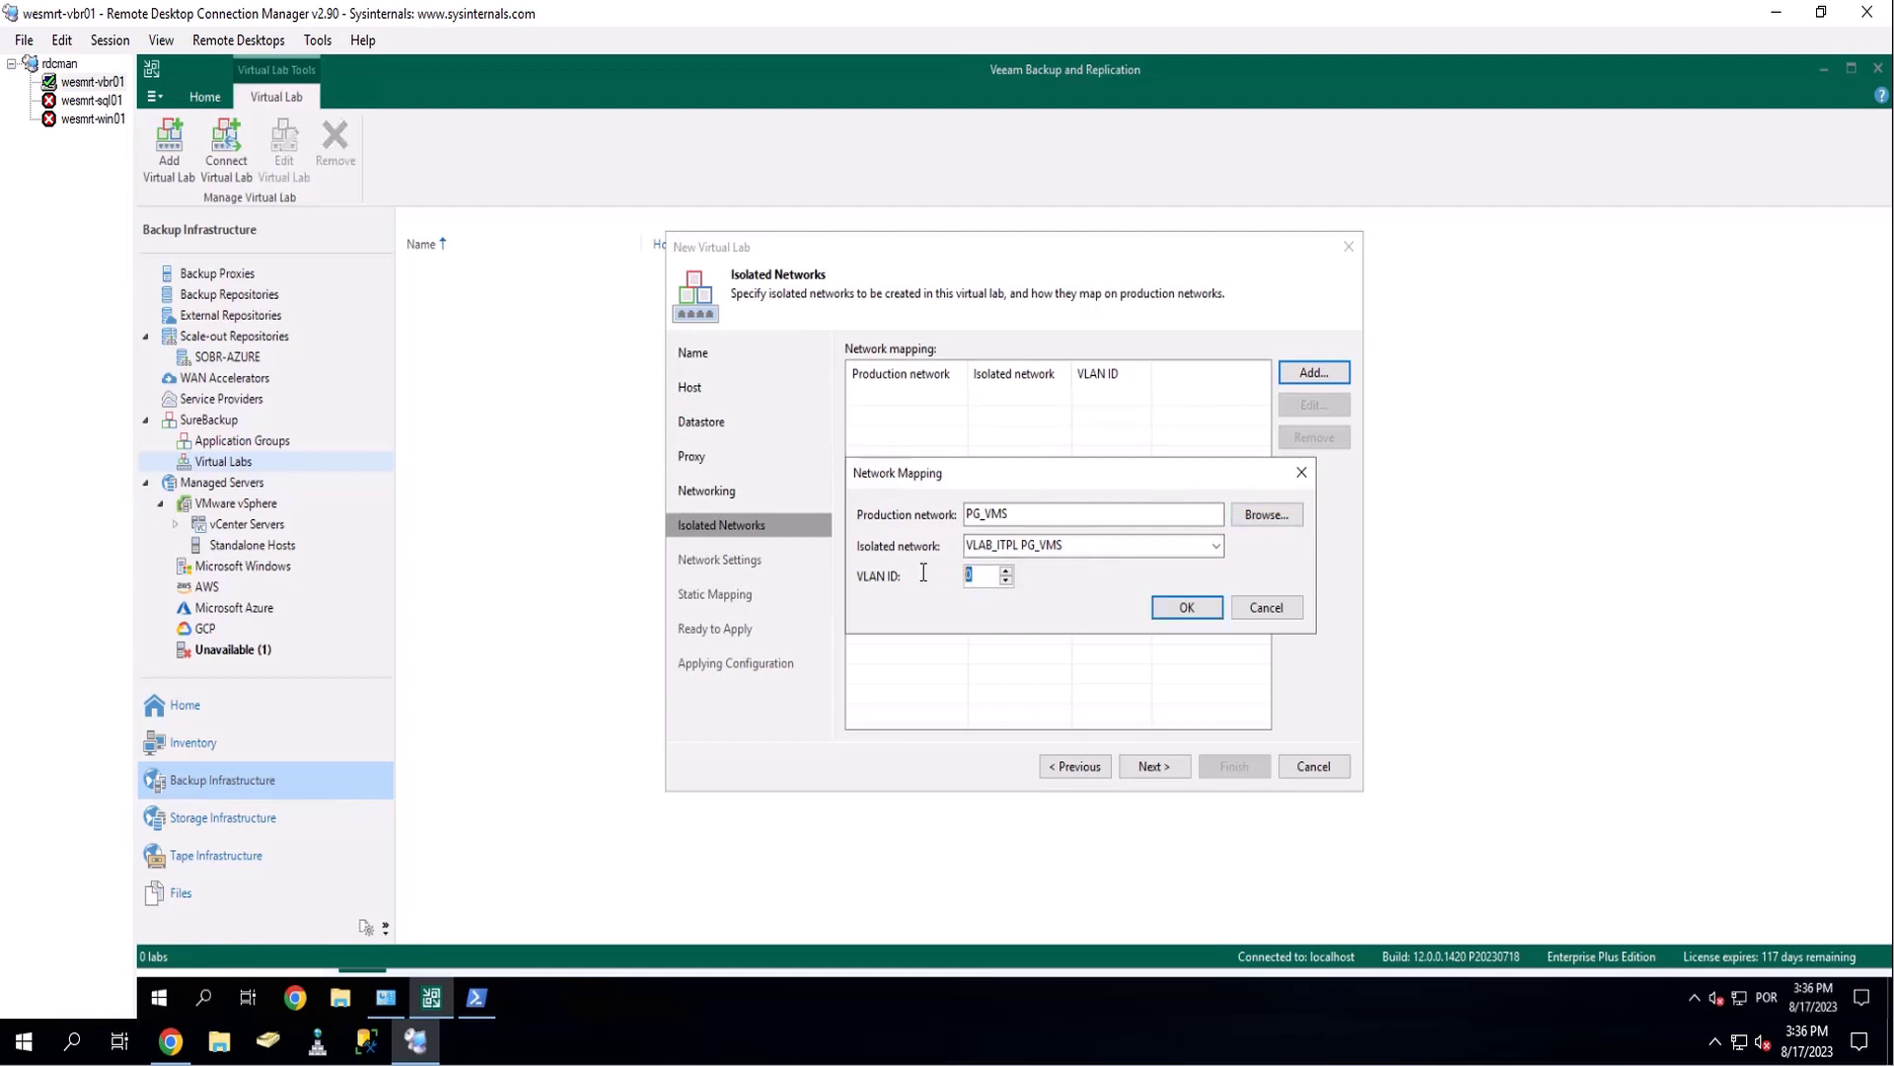
left_click(980, 575)
left_click(979, 573)
left_click(1169, 612)
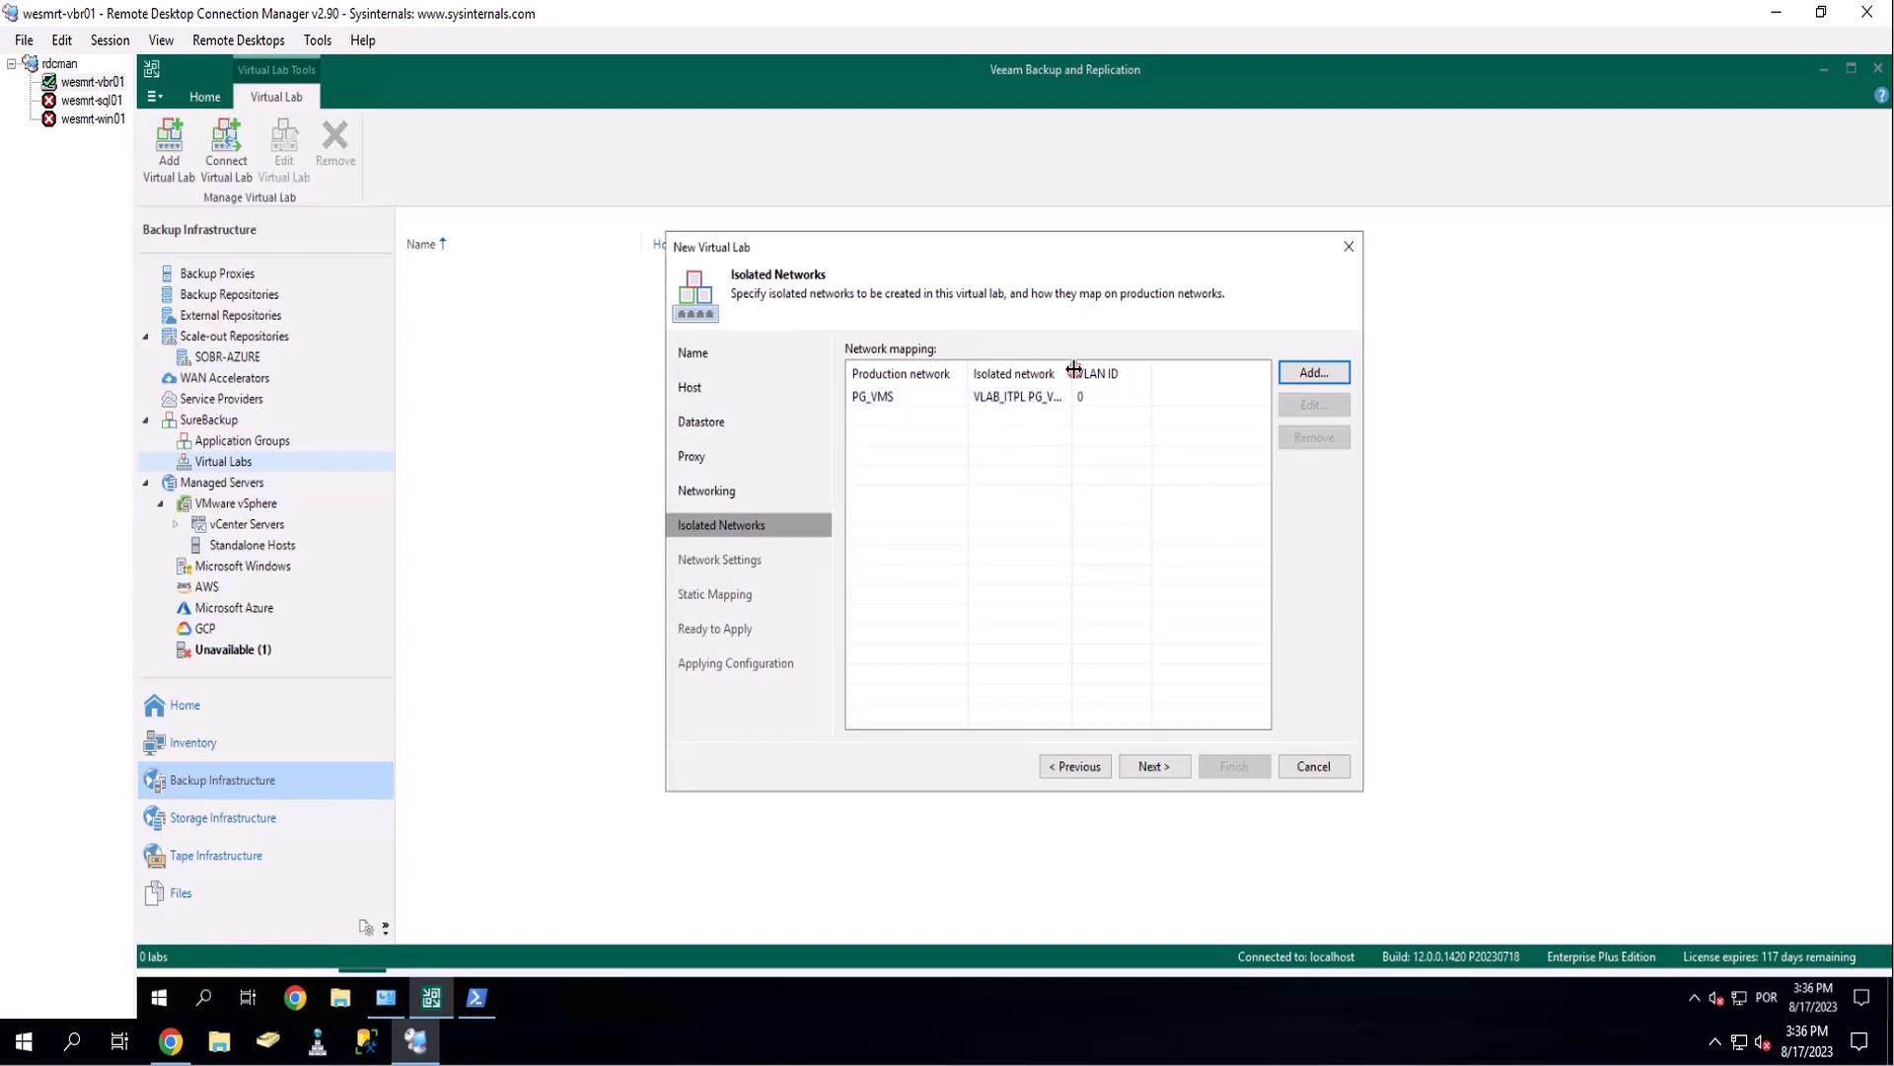
left_click_drag(1074, 371, 1001, 373)
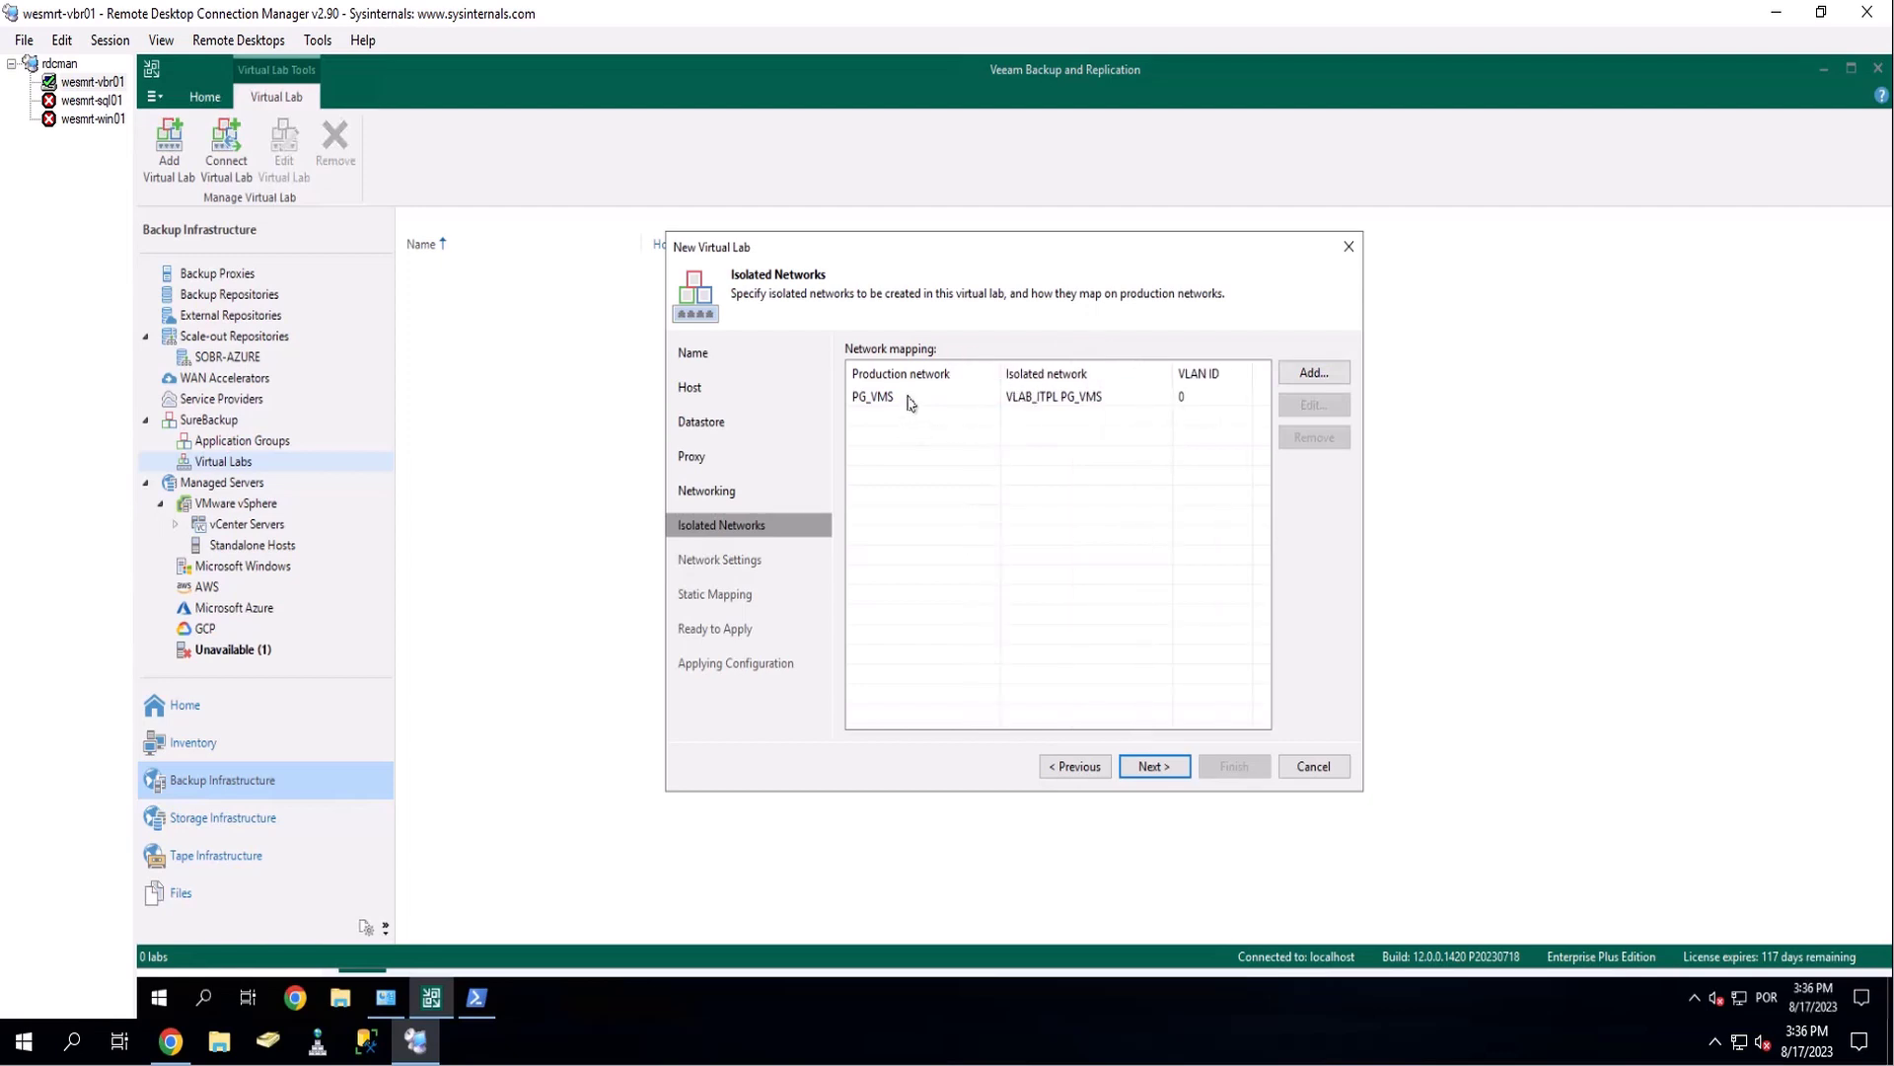
left_click(907, 401)
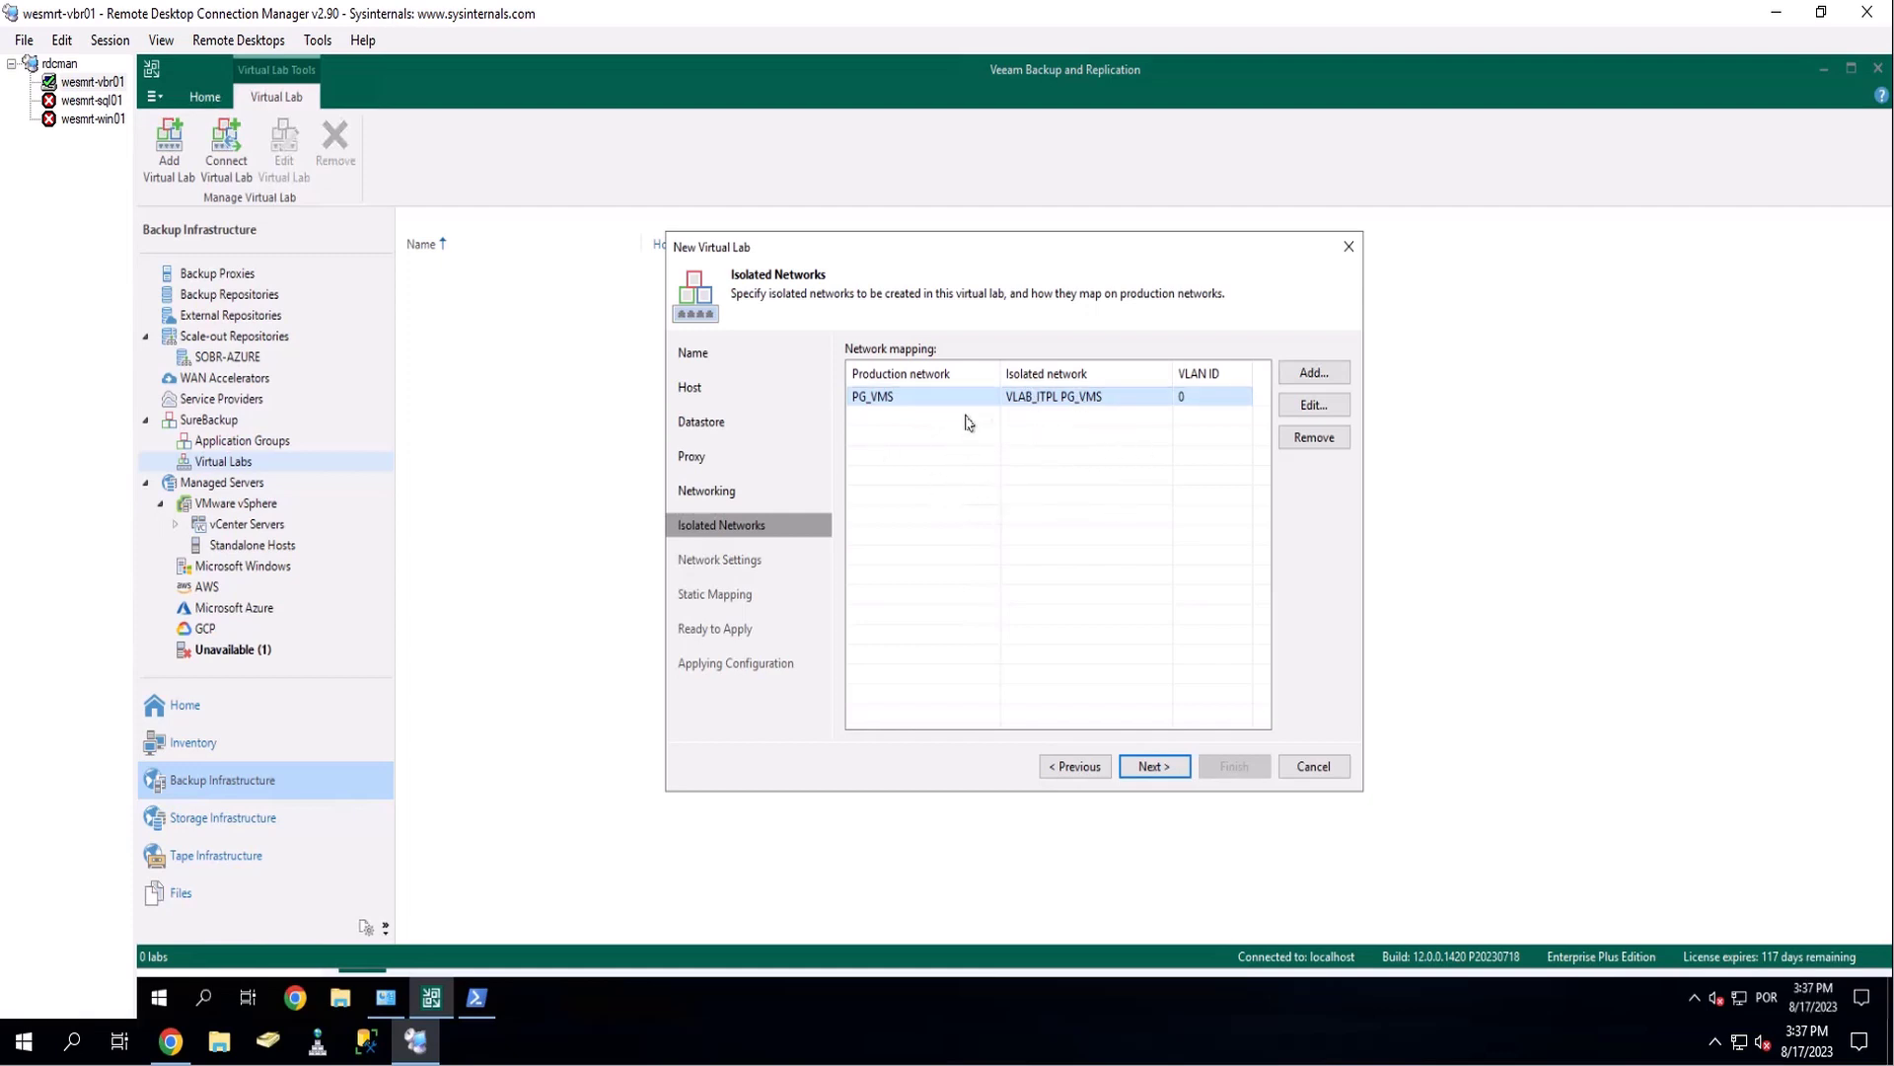
left_click(1154, 768)
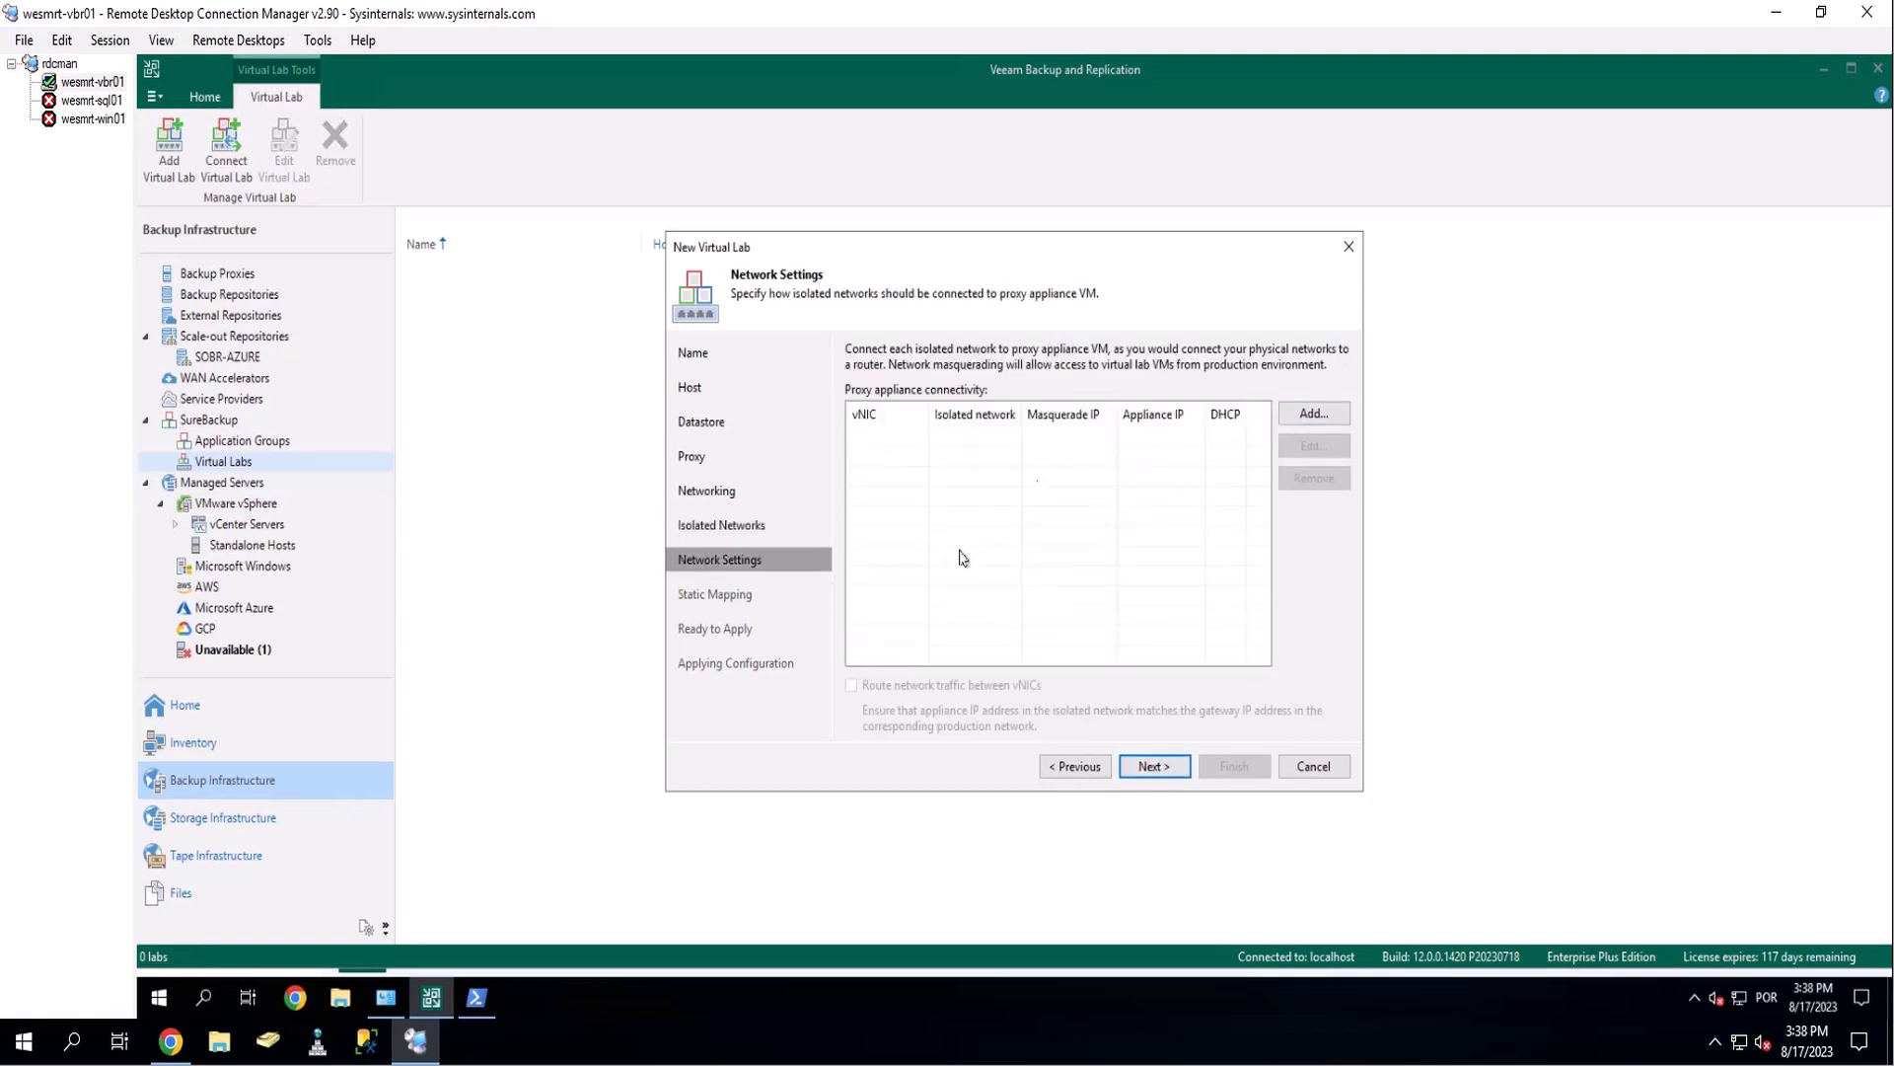
Add a proxy appliance vNIC and connect it to the isolated network VLAB_ITPL PG_VMS (PG_VMS)
left_click(1299, 423)
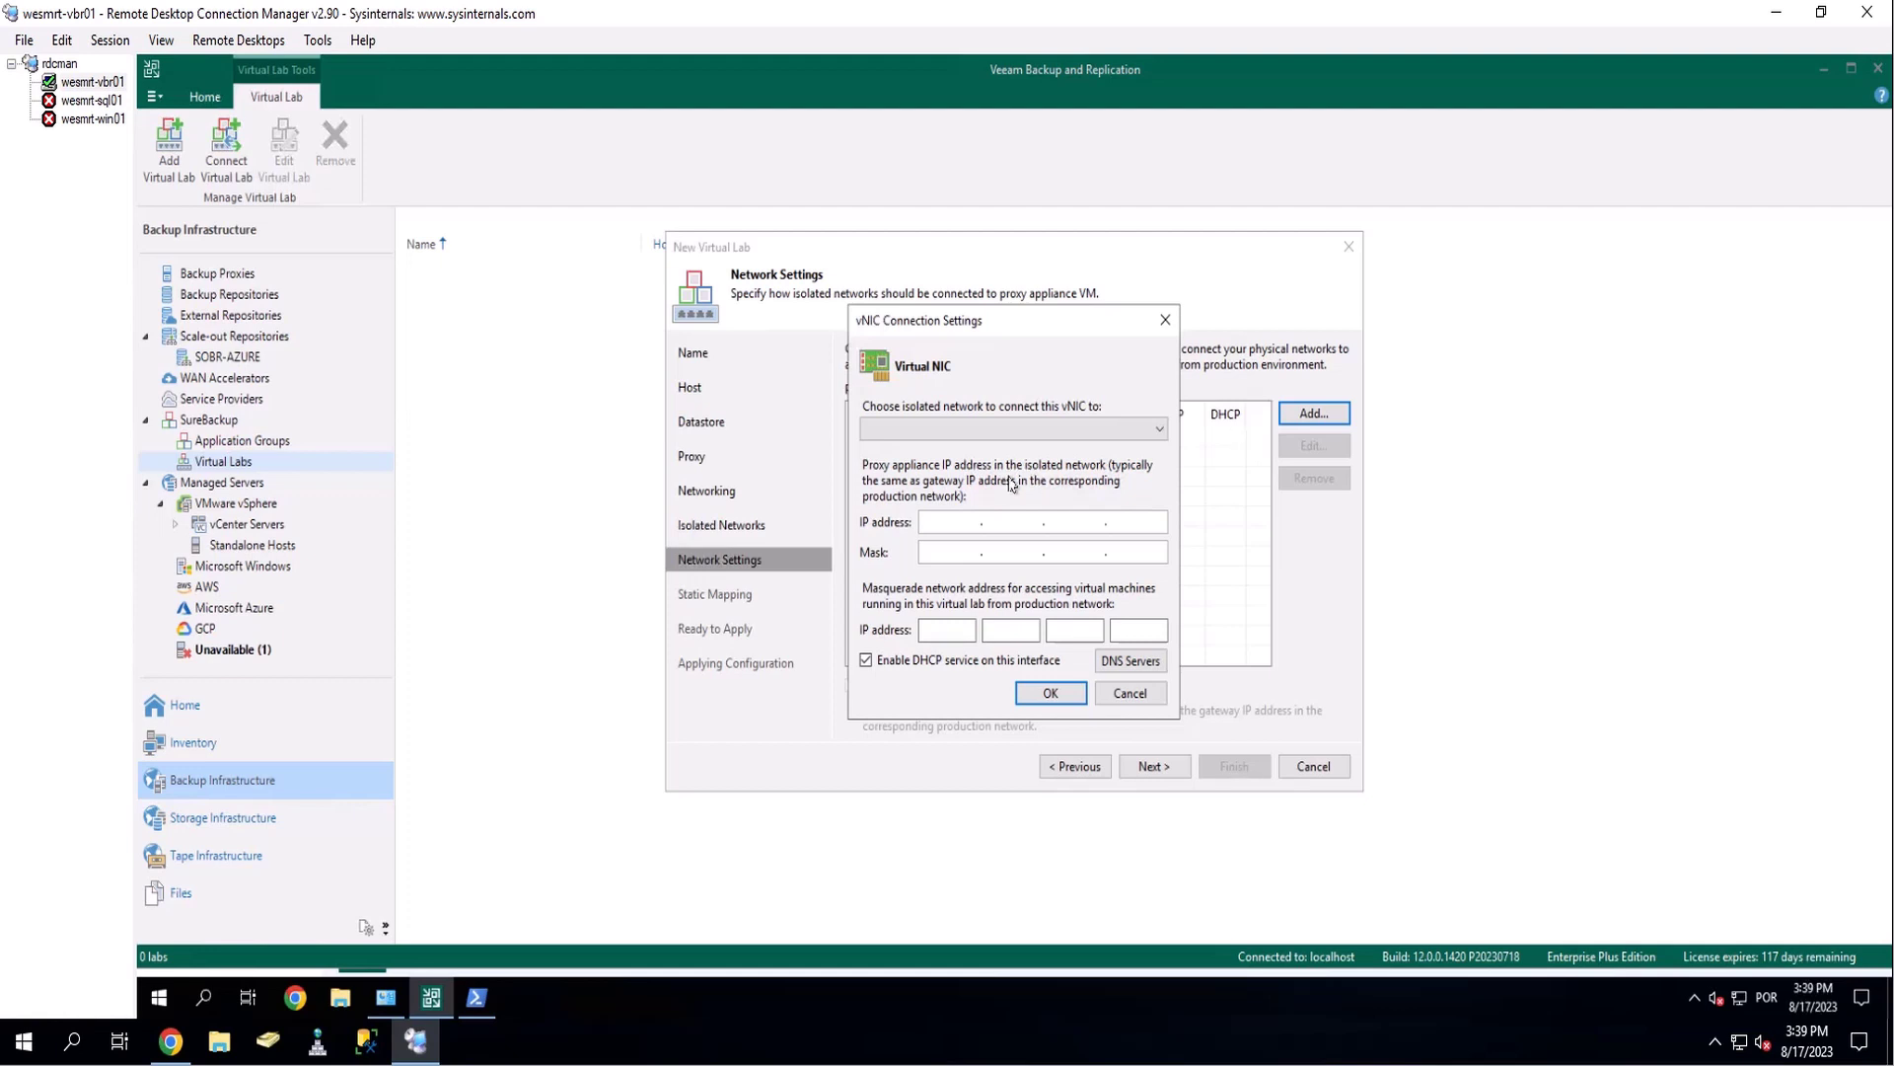
left_click(1015, 431)
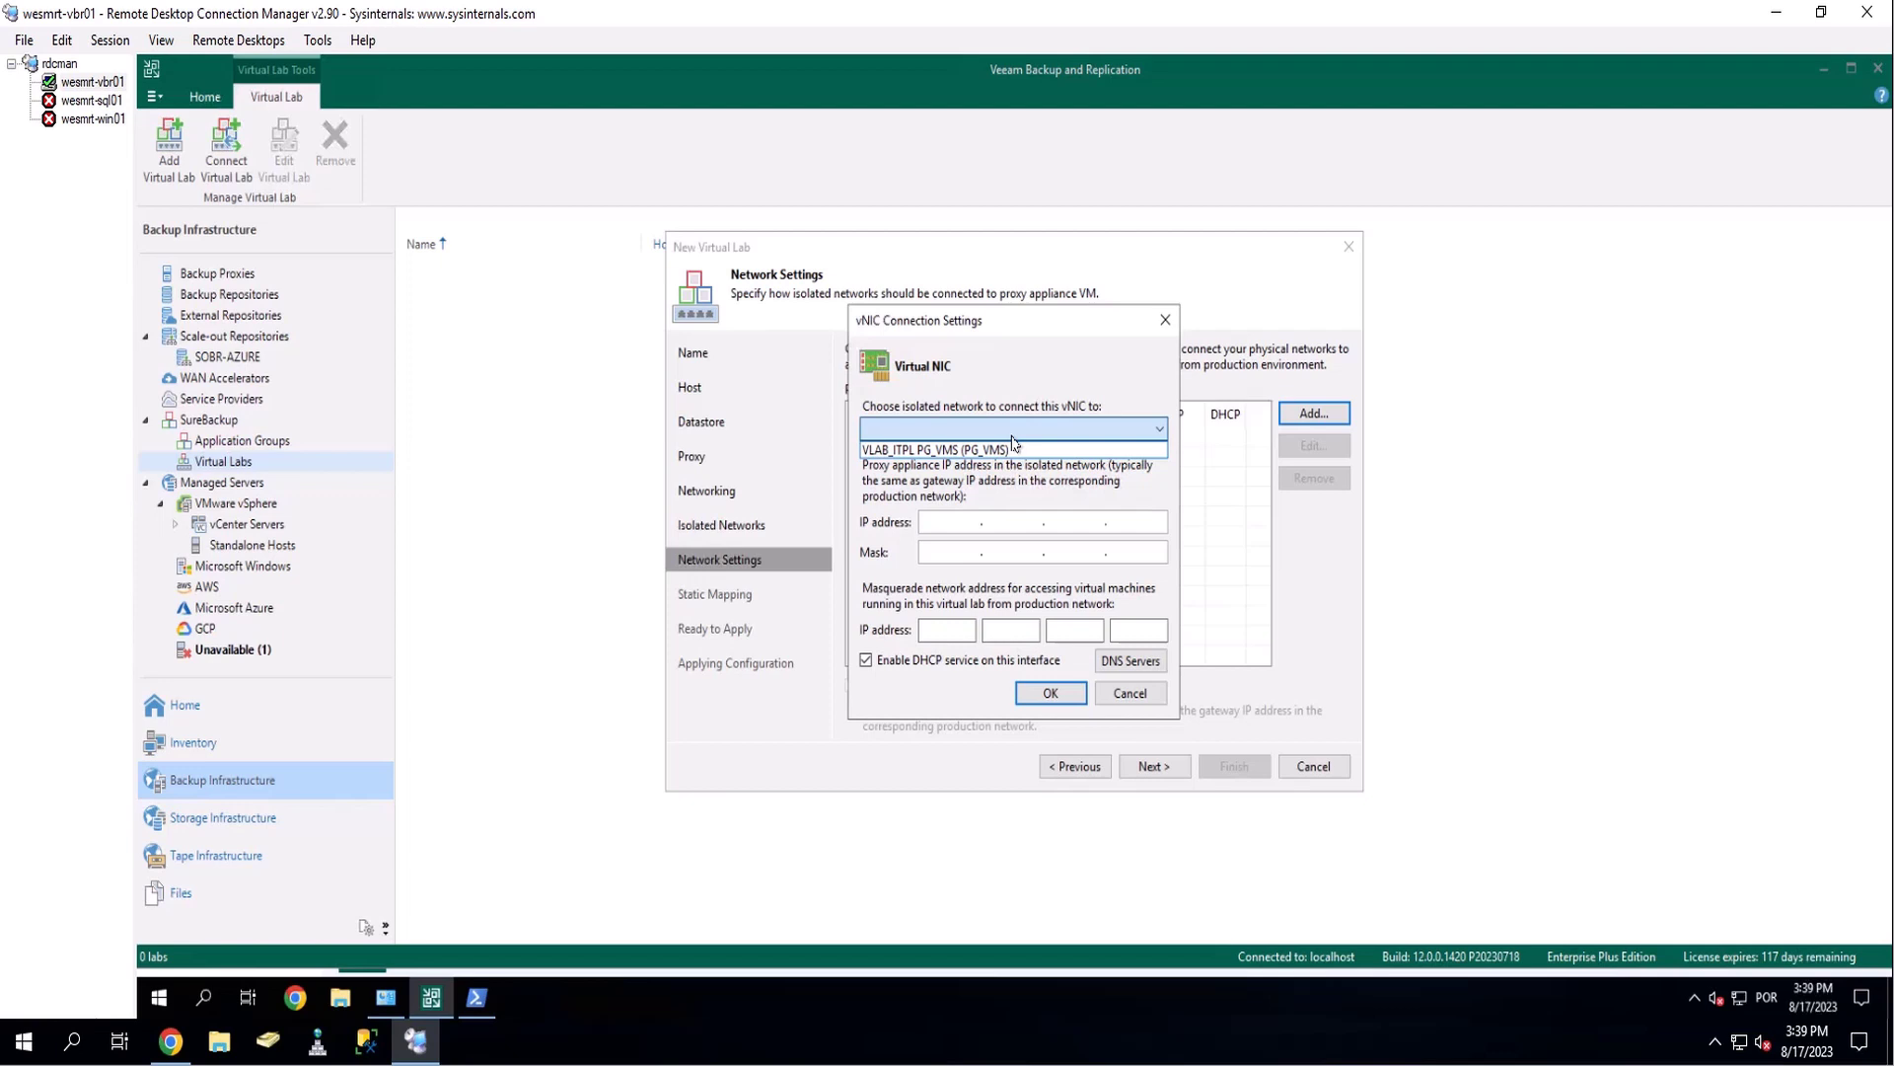
left_click(932, 450)
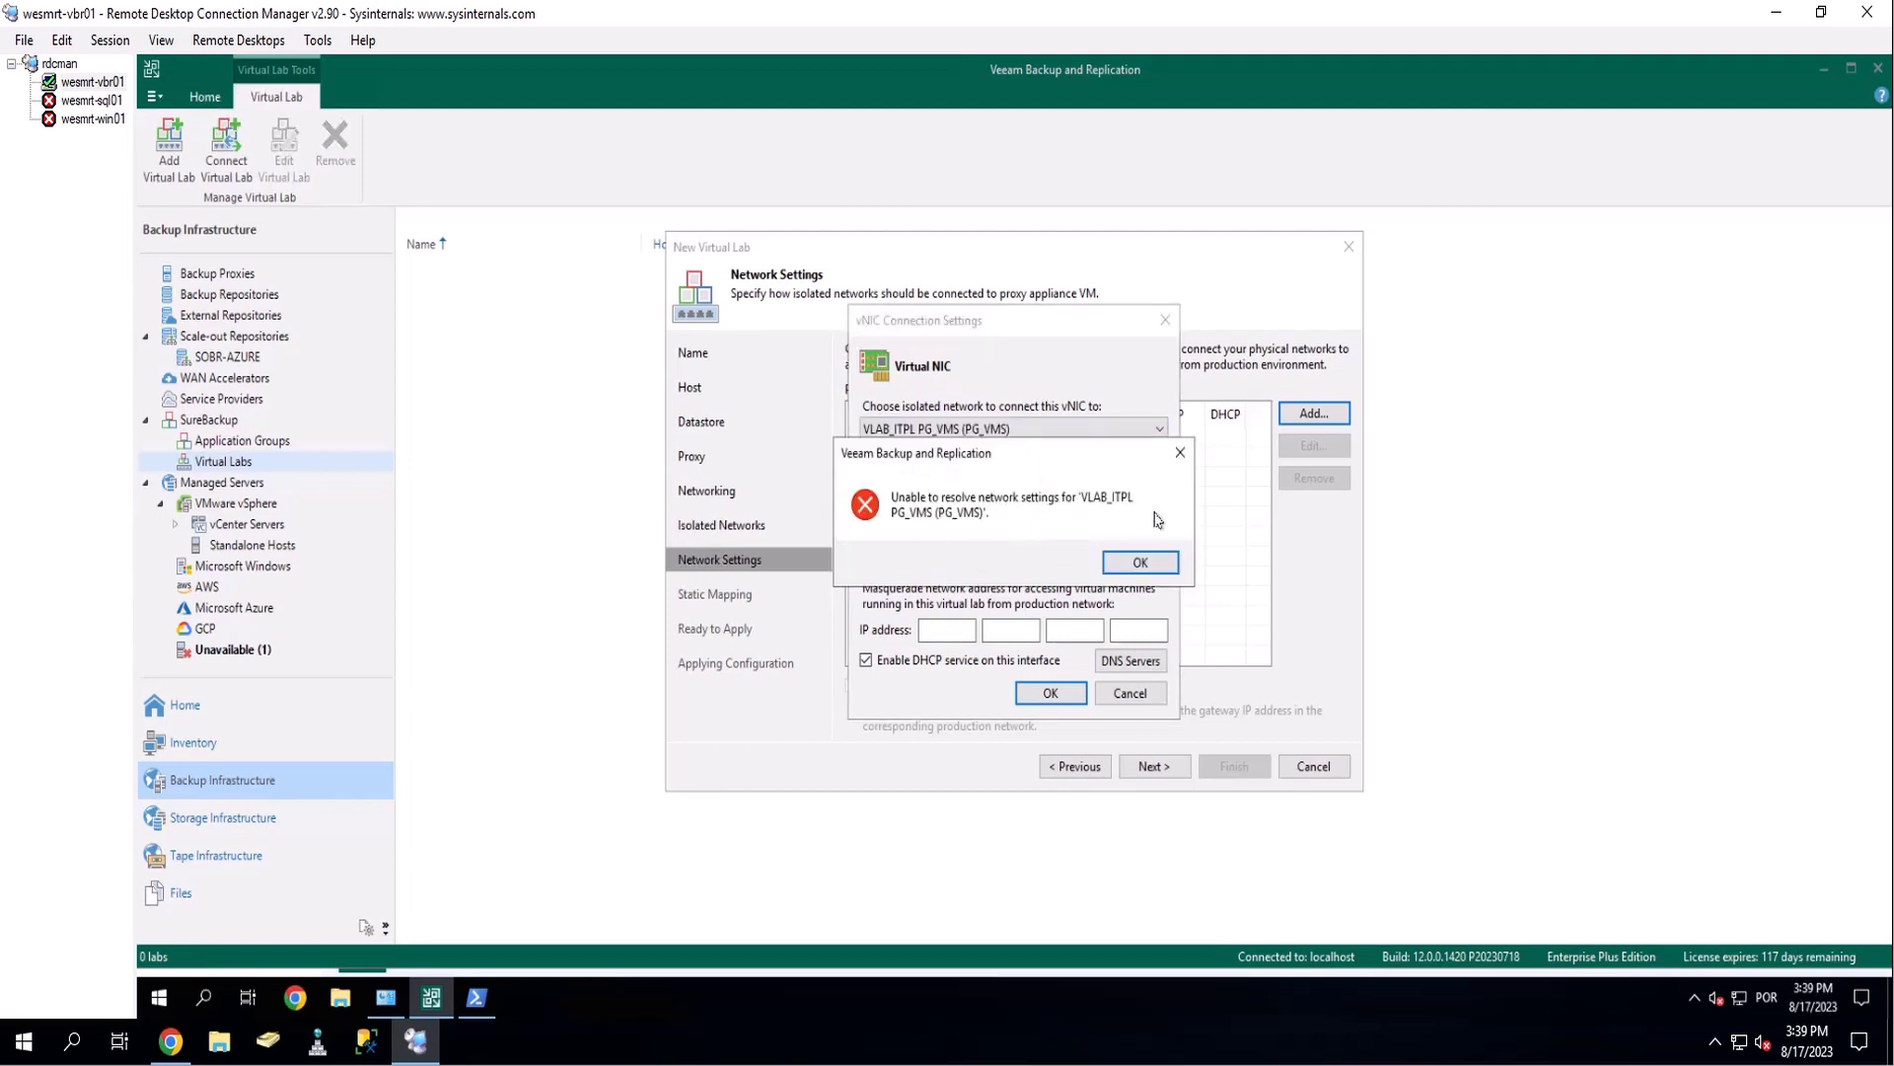
left_click(1139, 570)
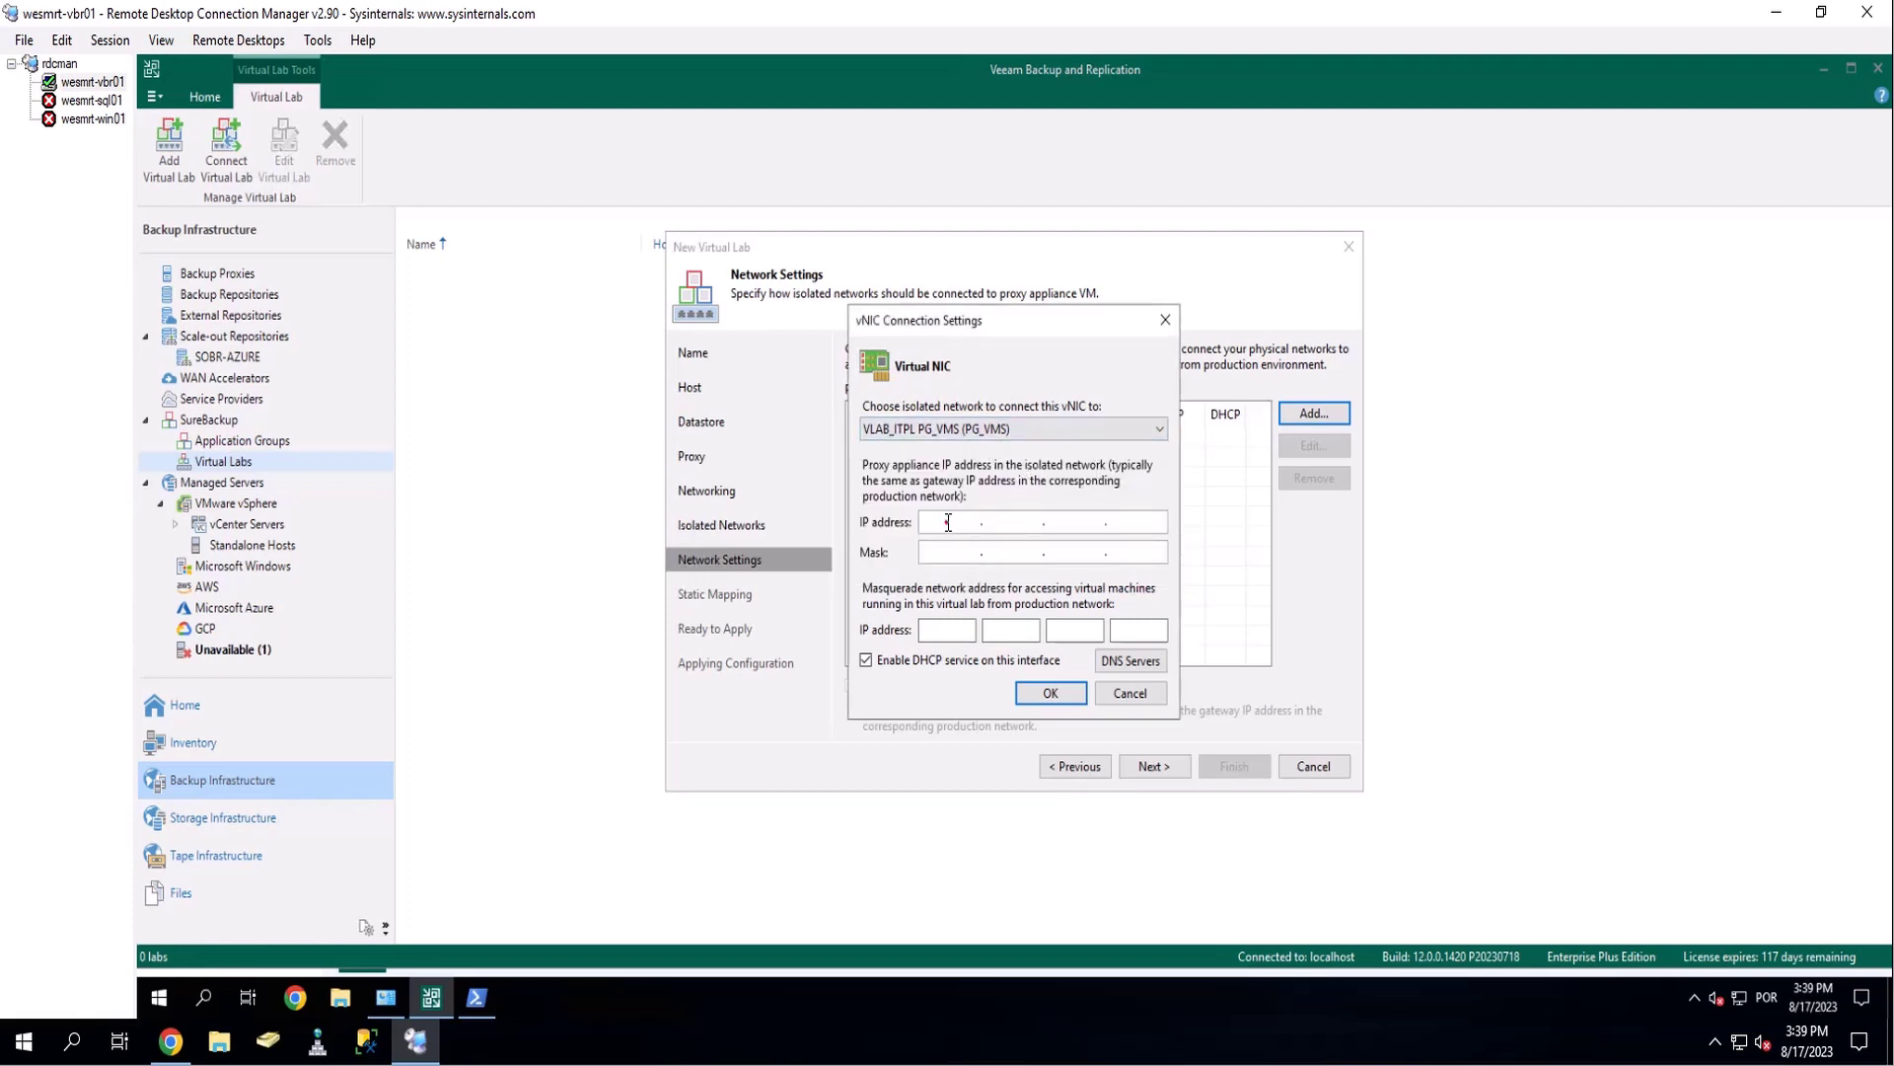
Set the vNIC's proxy appliance IP address to 10.10.11.253 with mask 255.255.255.0, and go to the masquerade network address
left_click(948, 522)
type("10.10.11.253")
left_click(953, 556)
type("255.255.8")
key("BackSpace")
type("255.0")
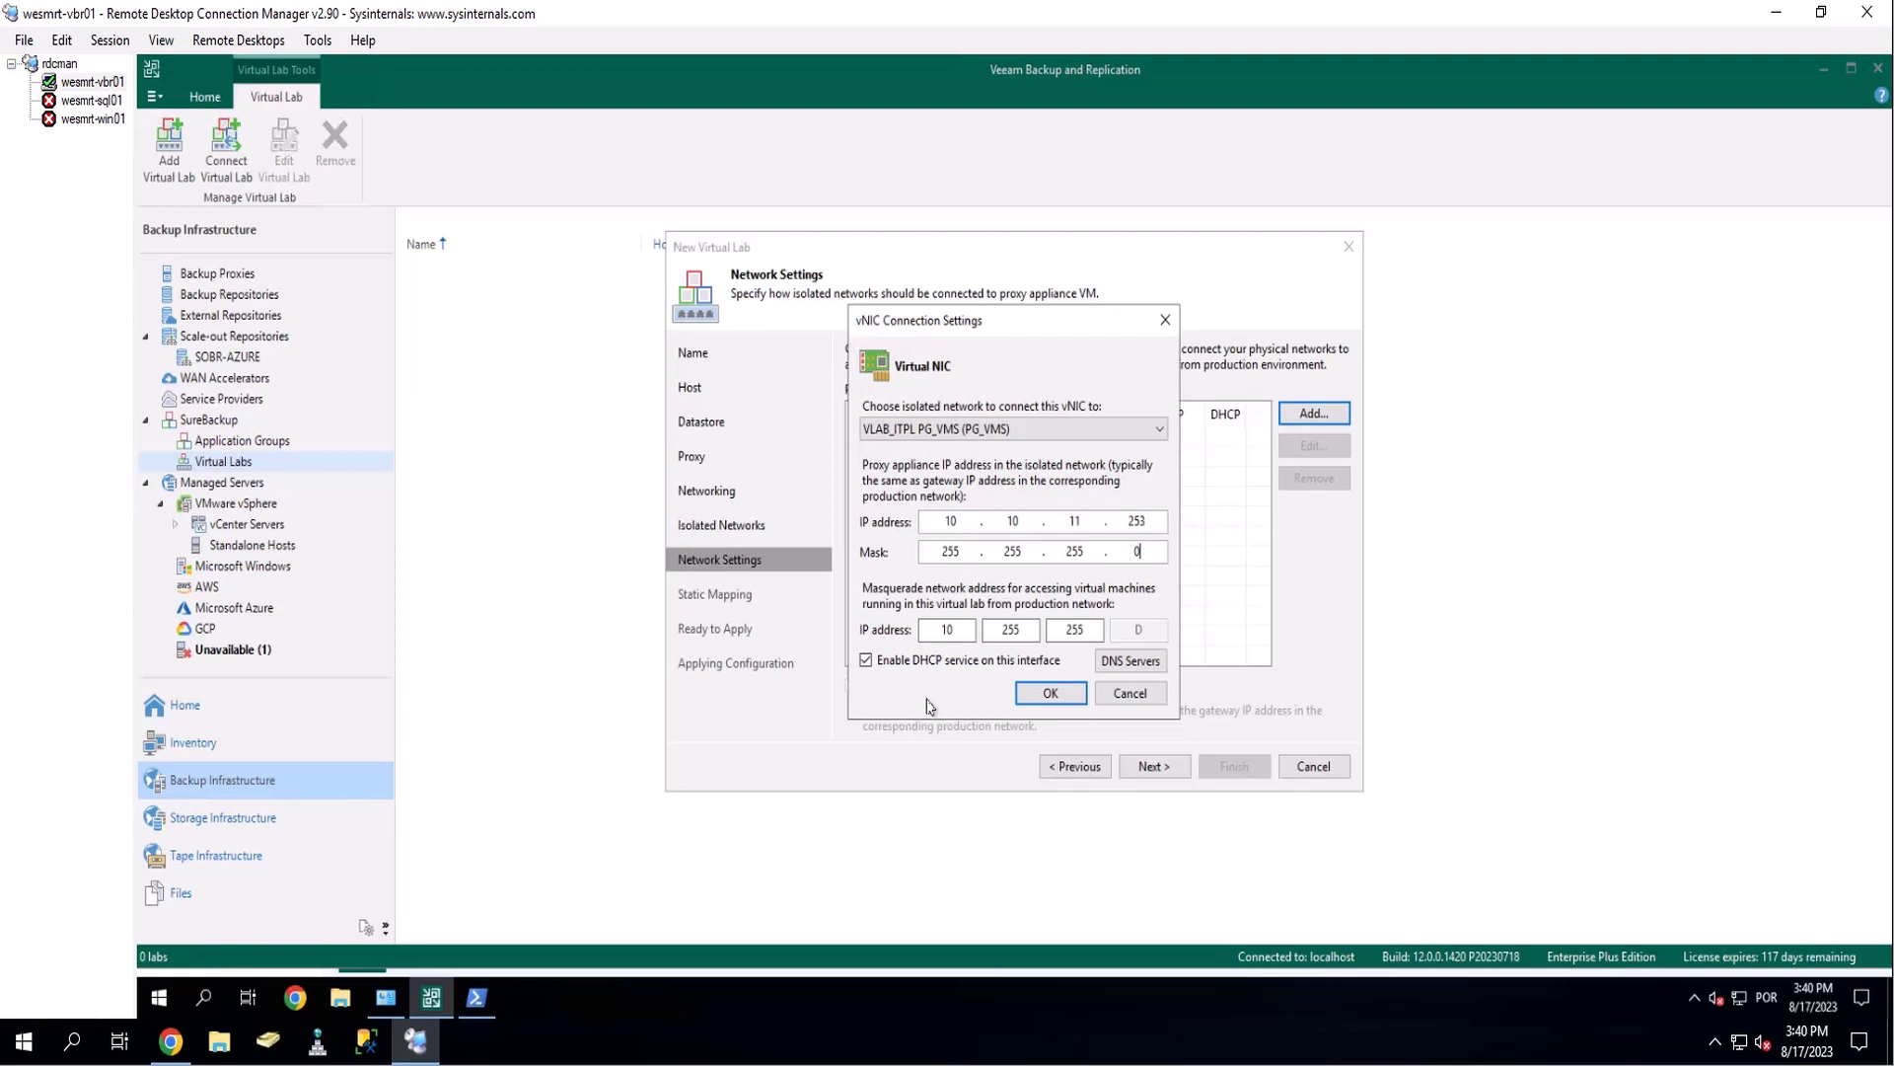
left_click(953, 636)
left_click(964, 631)
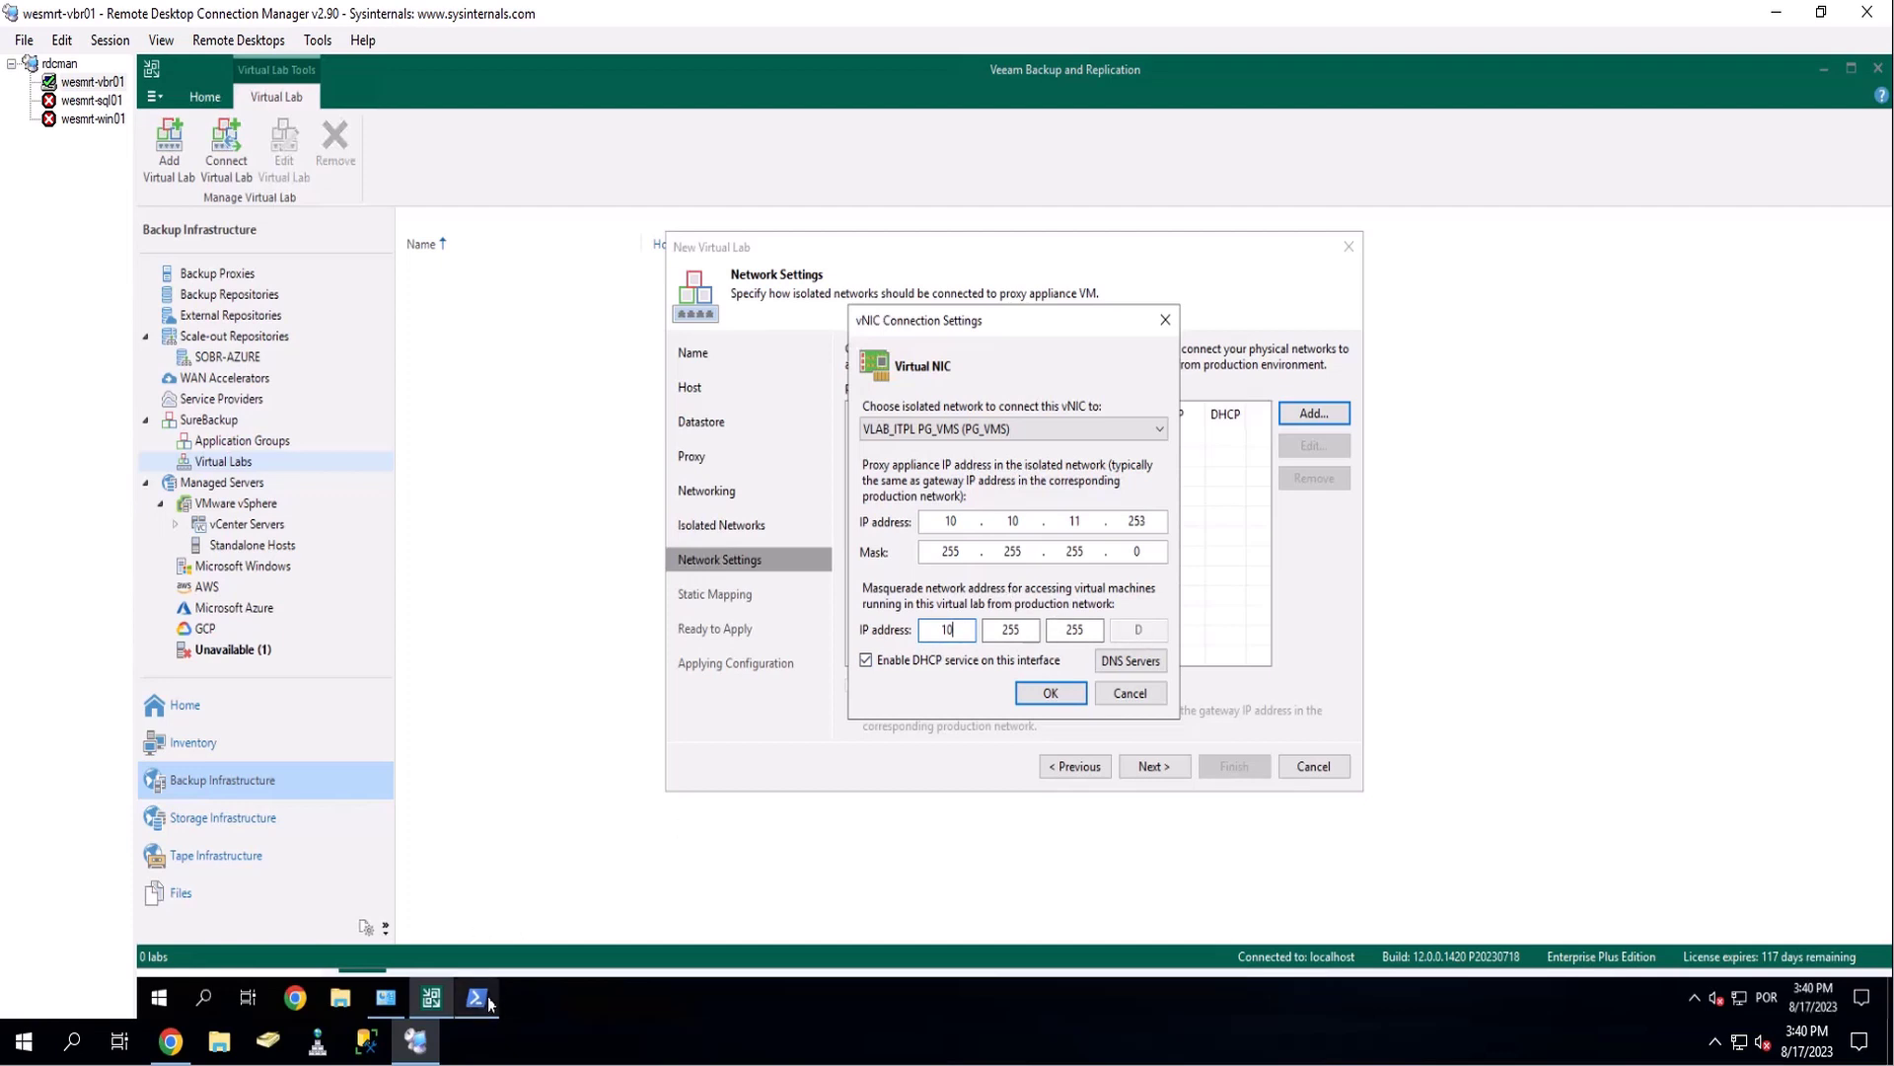
Accept the vNIC with masquerade network 10.255.255.x, DHCP enabled and an empty DNS server list, and proceed to static mapping
mouse_move(487, 996)
left_click(1118, 671)
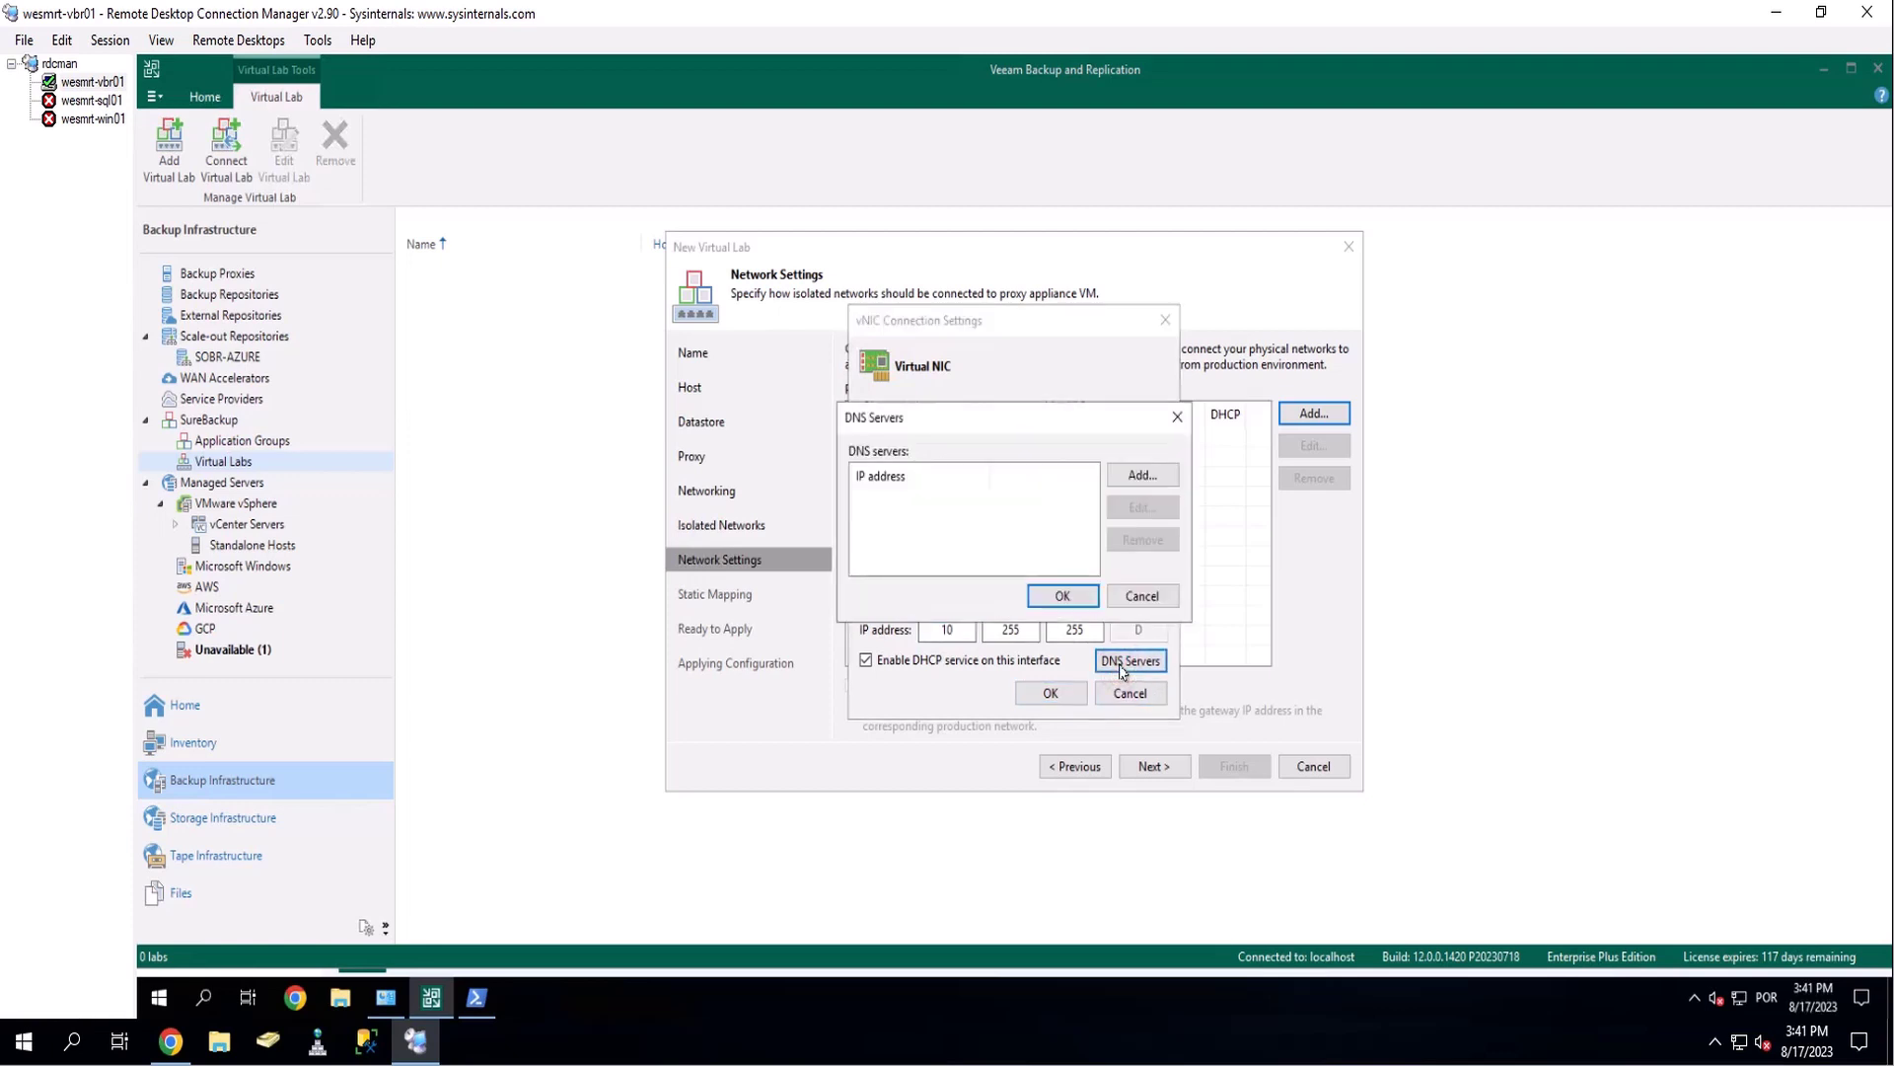
left_click(1085, 596)
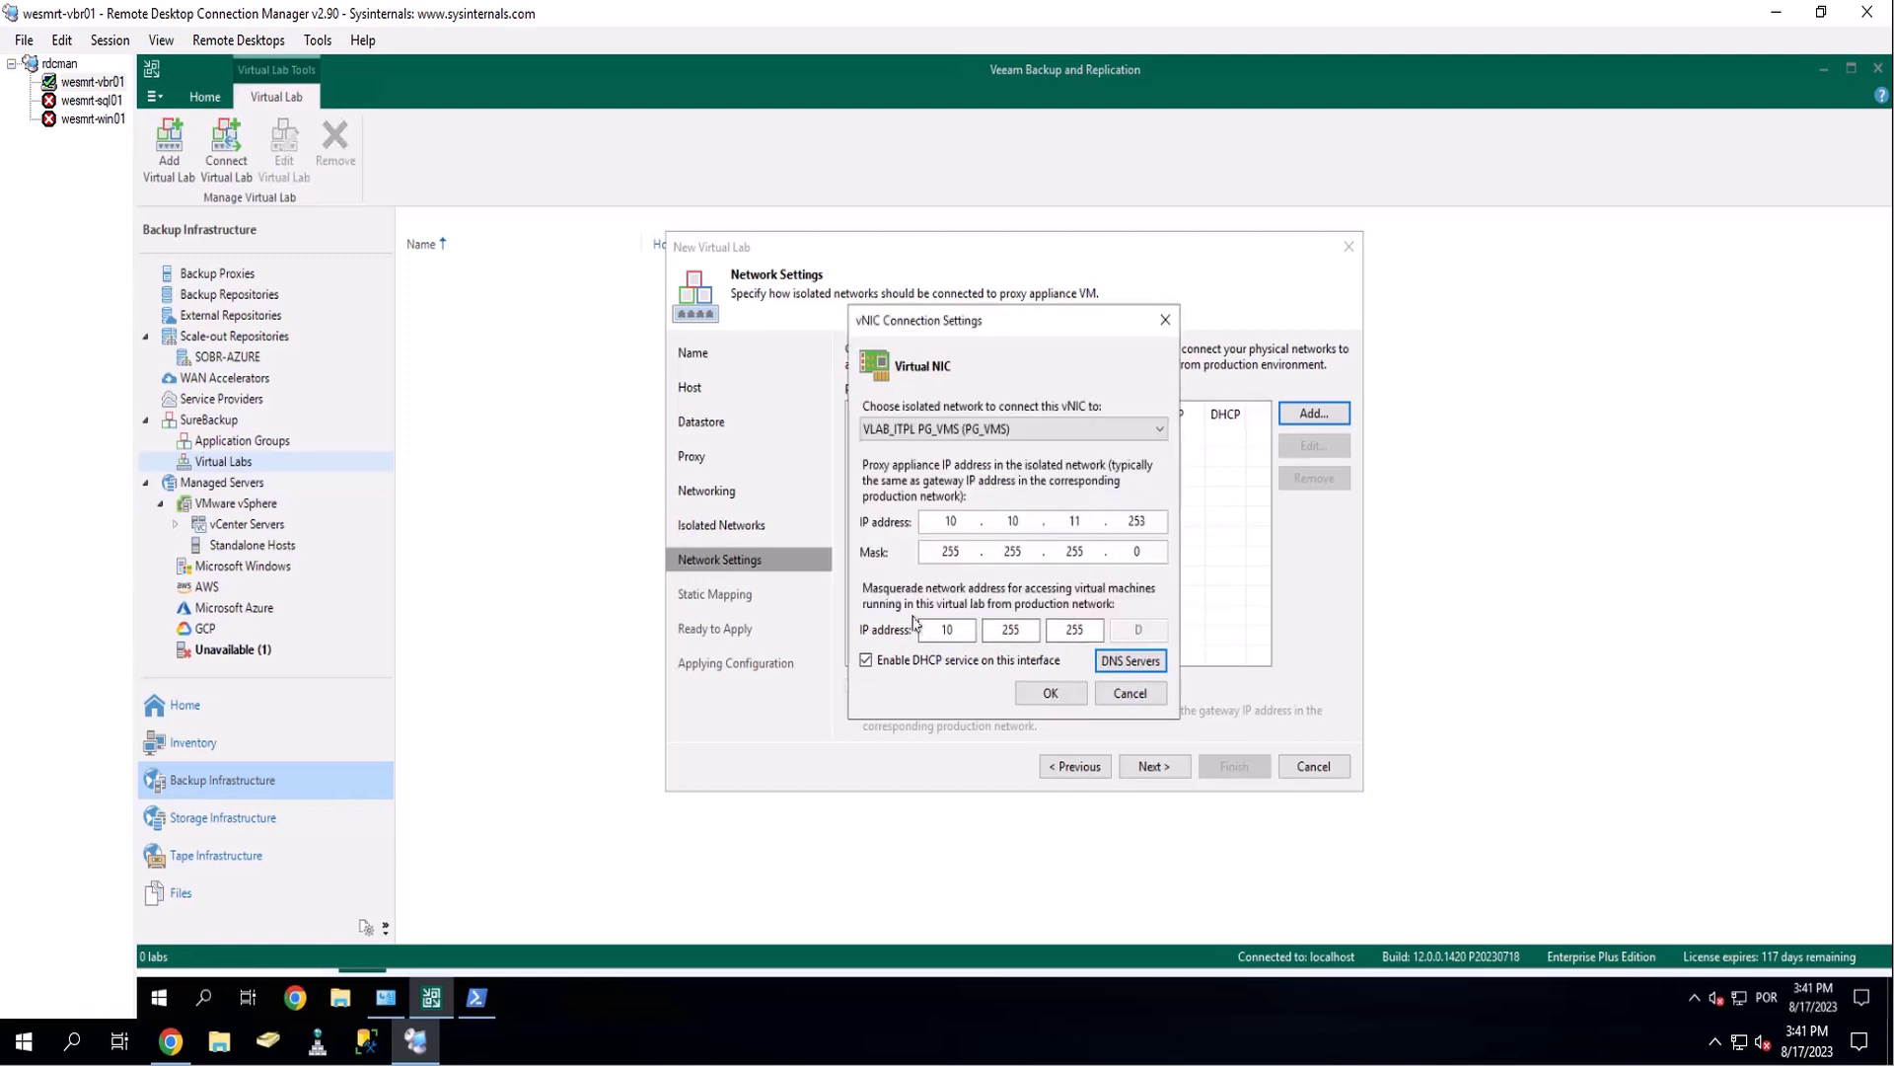
left_click(1051, 694)
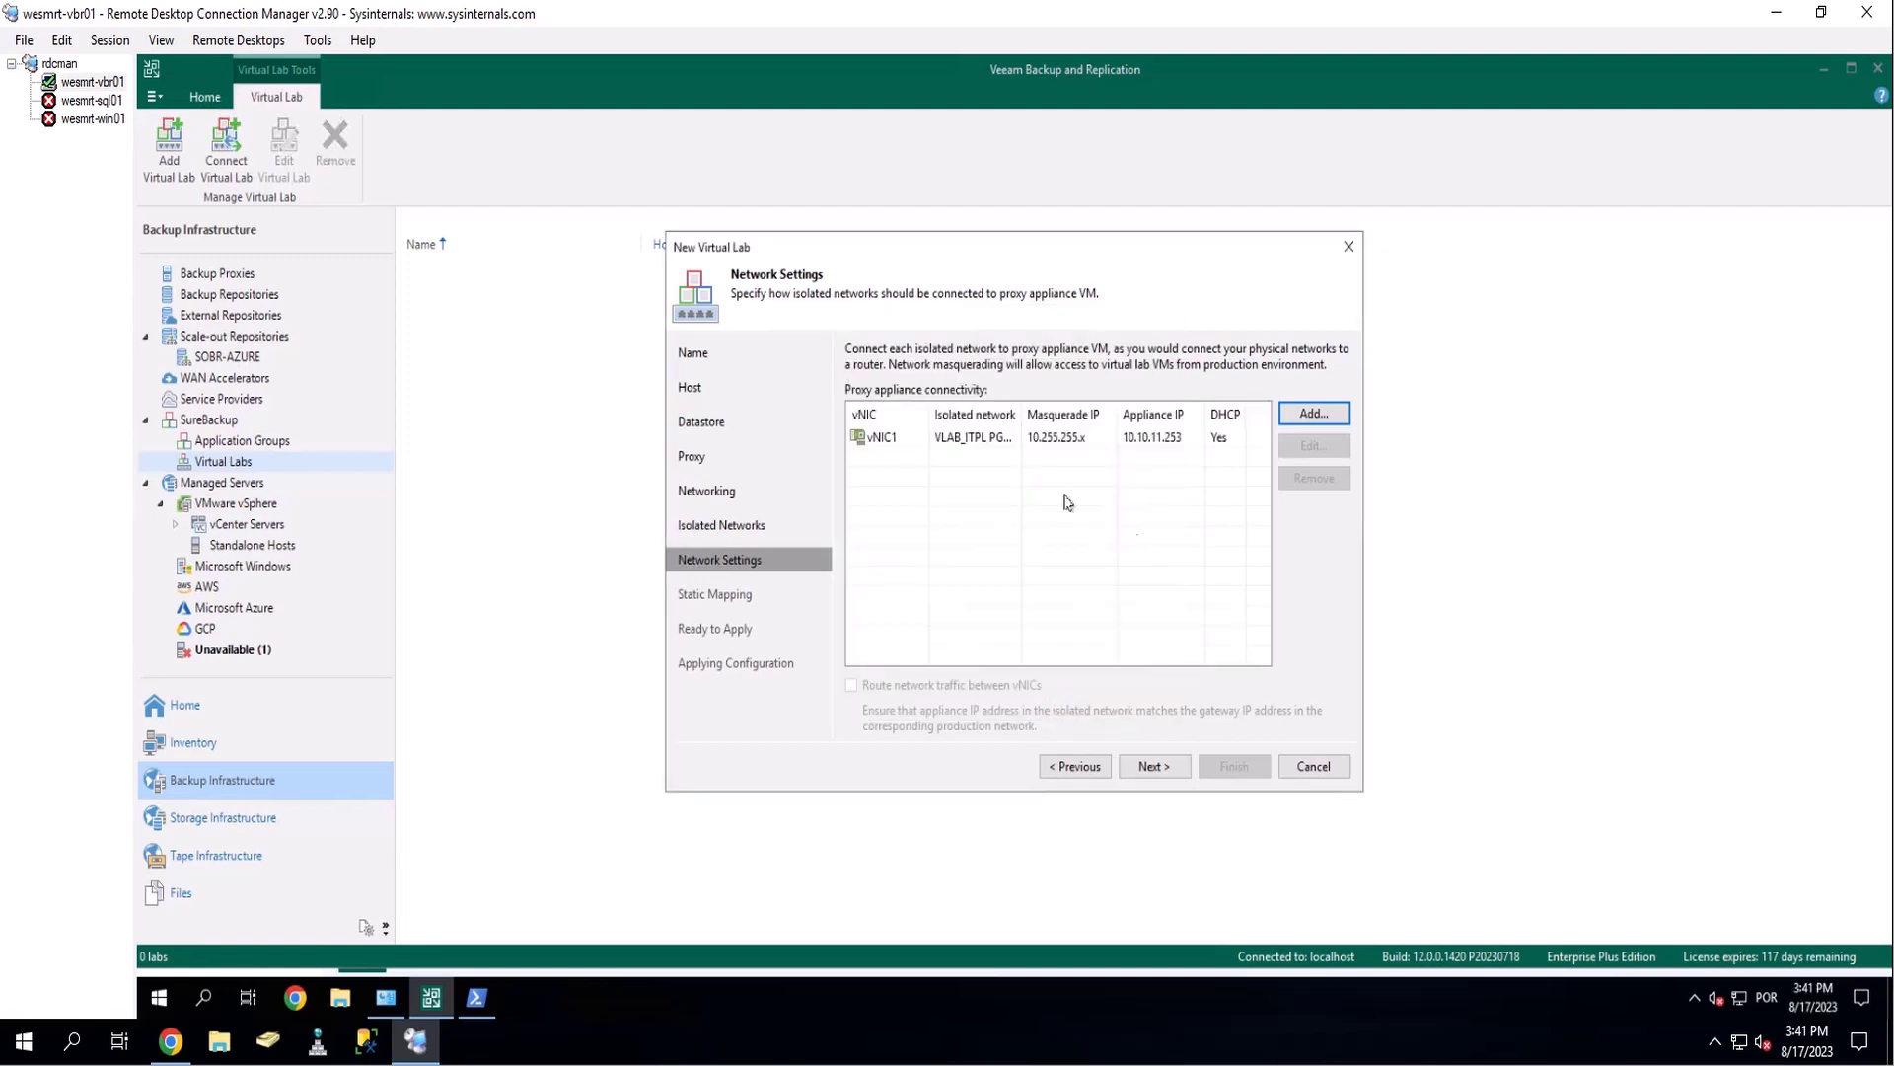
left_click(1211, 445)
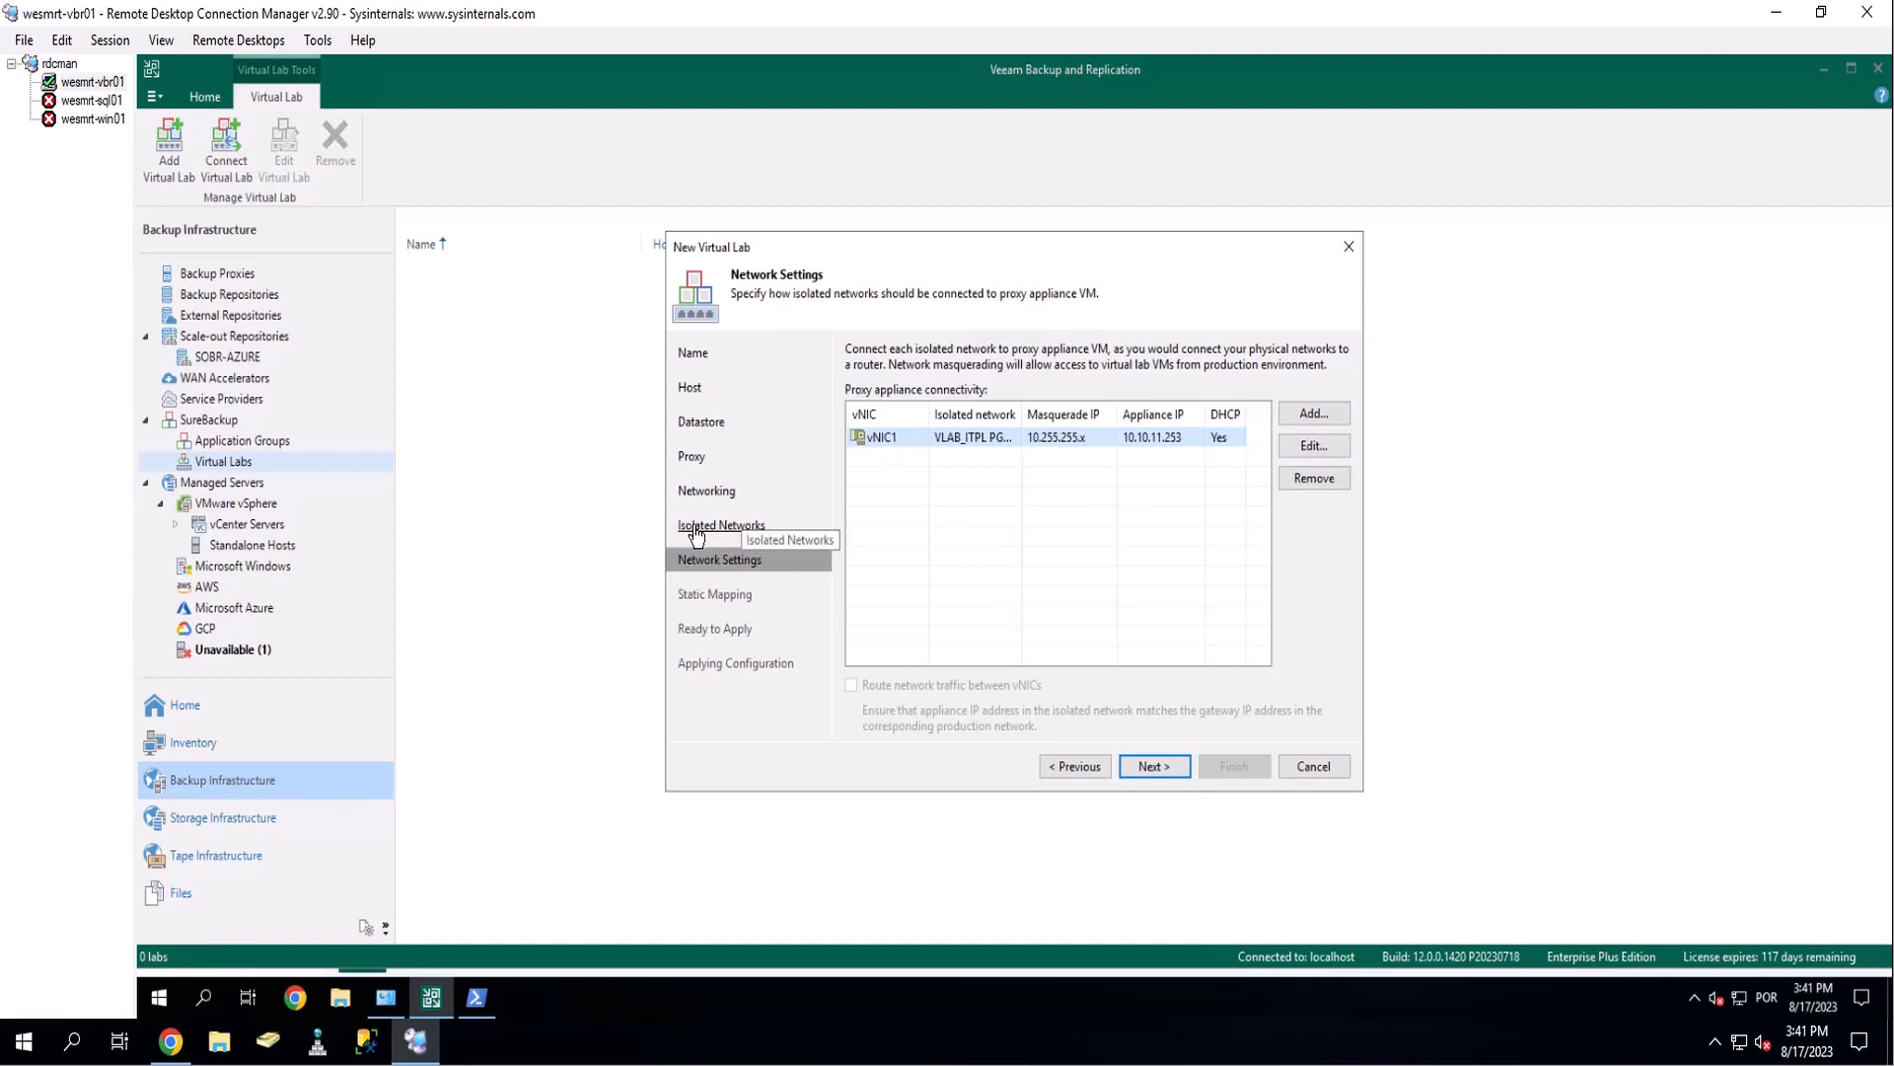
left_click(1146, 762)
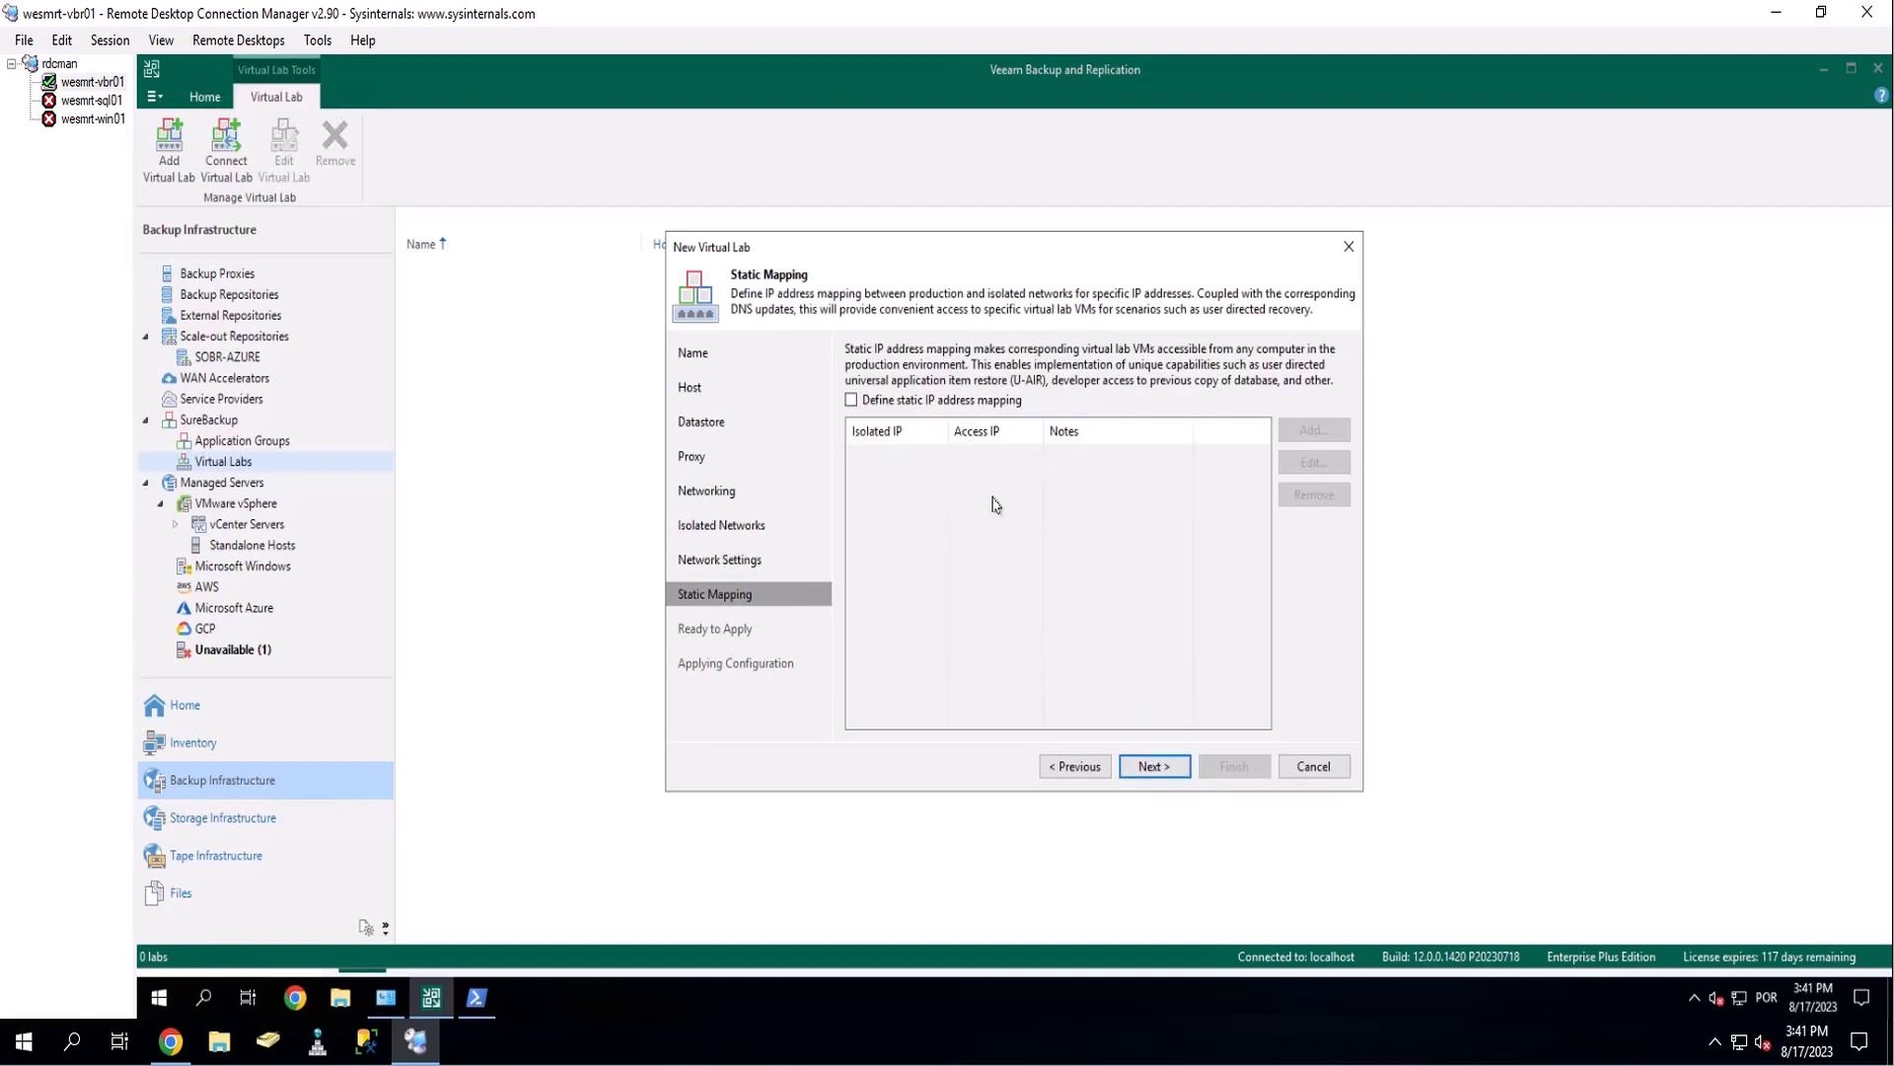
left_click(900, 399)
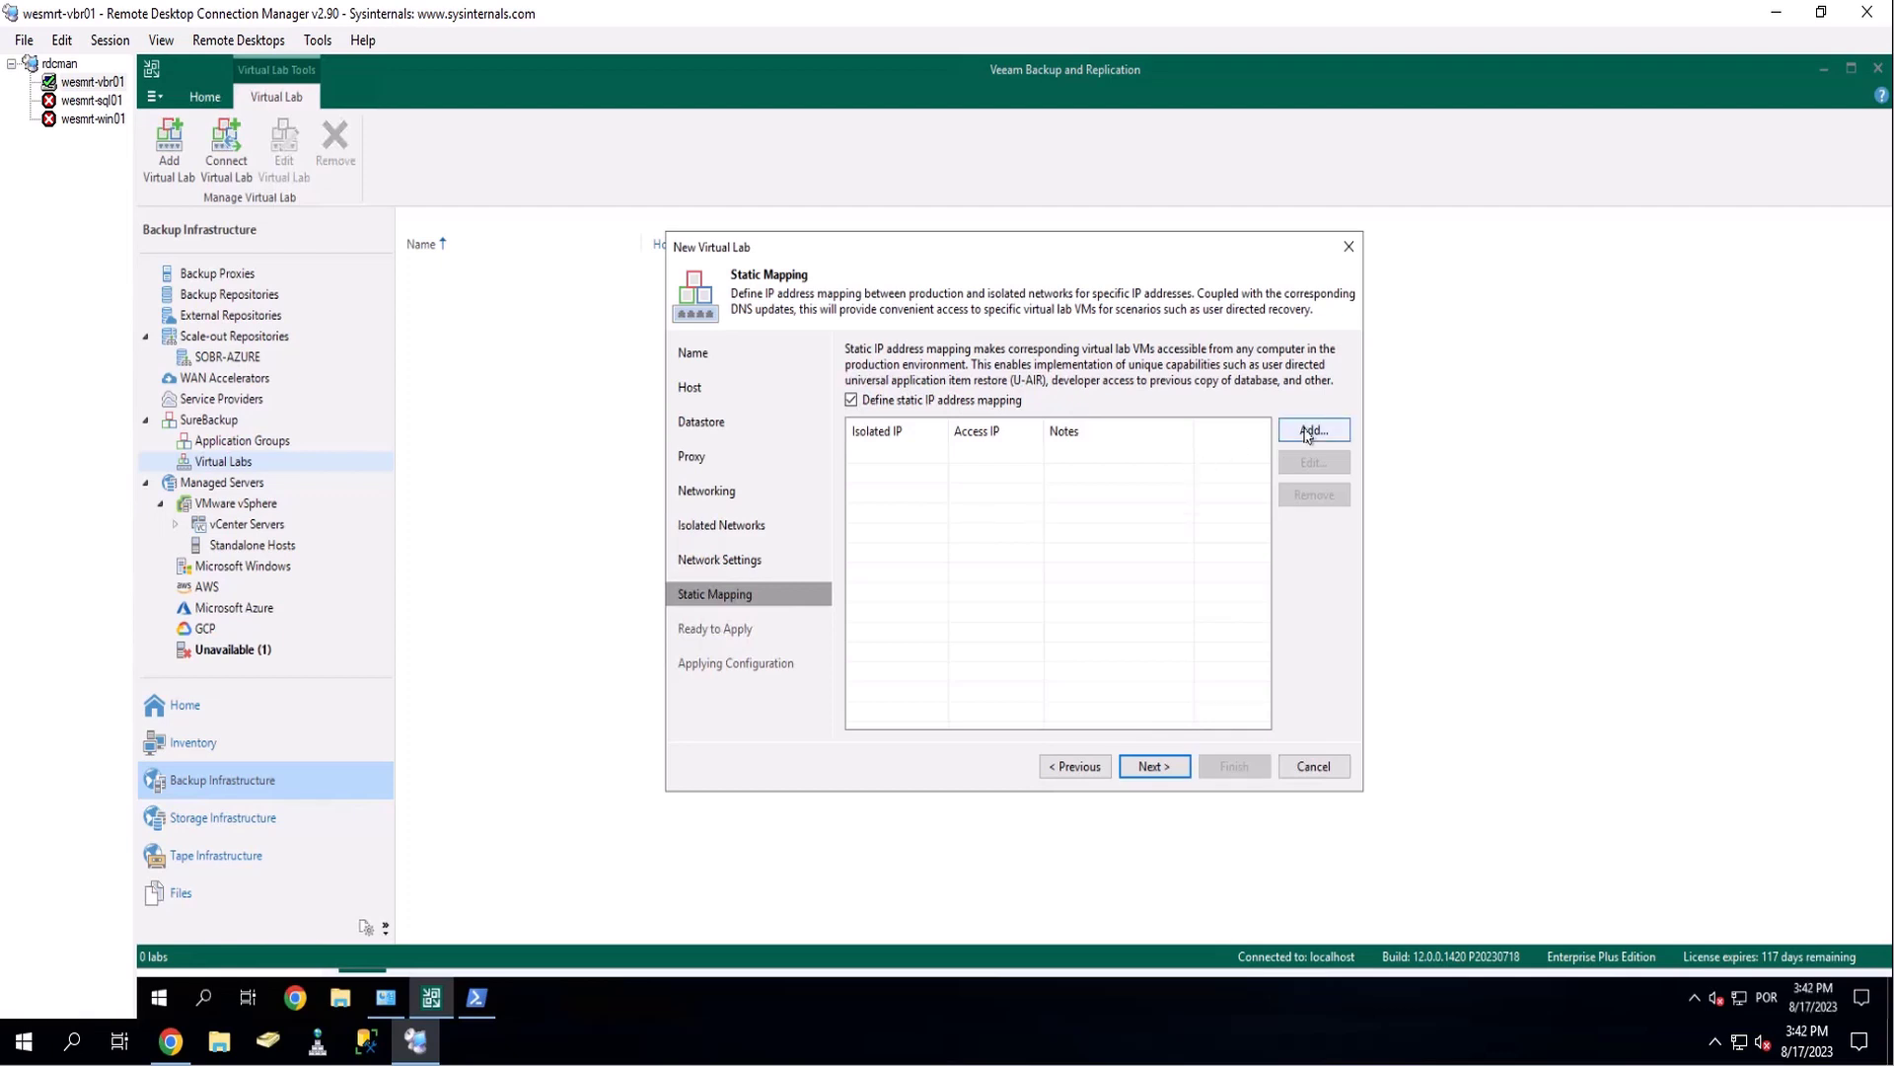
left_click(1306, 432)
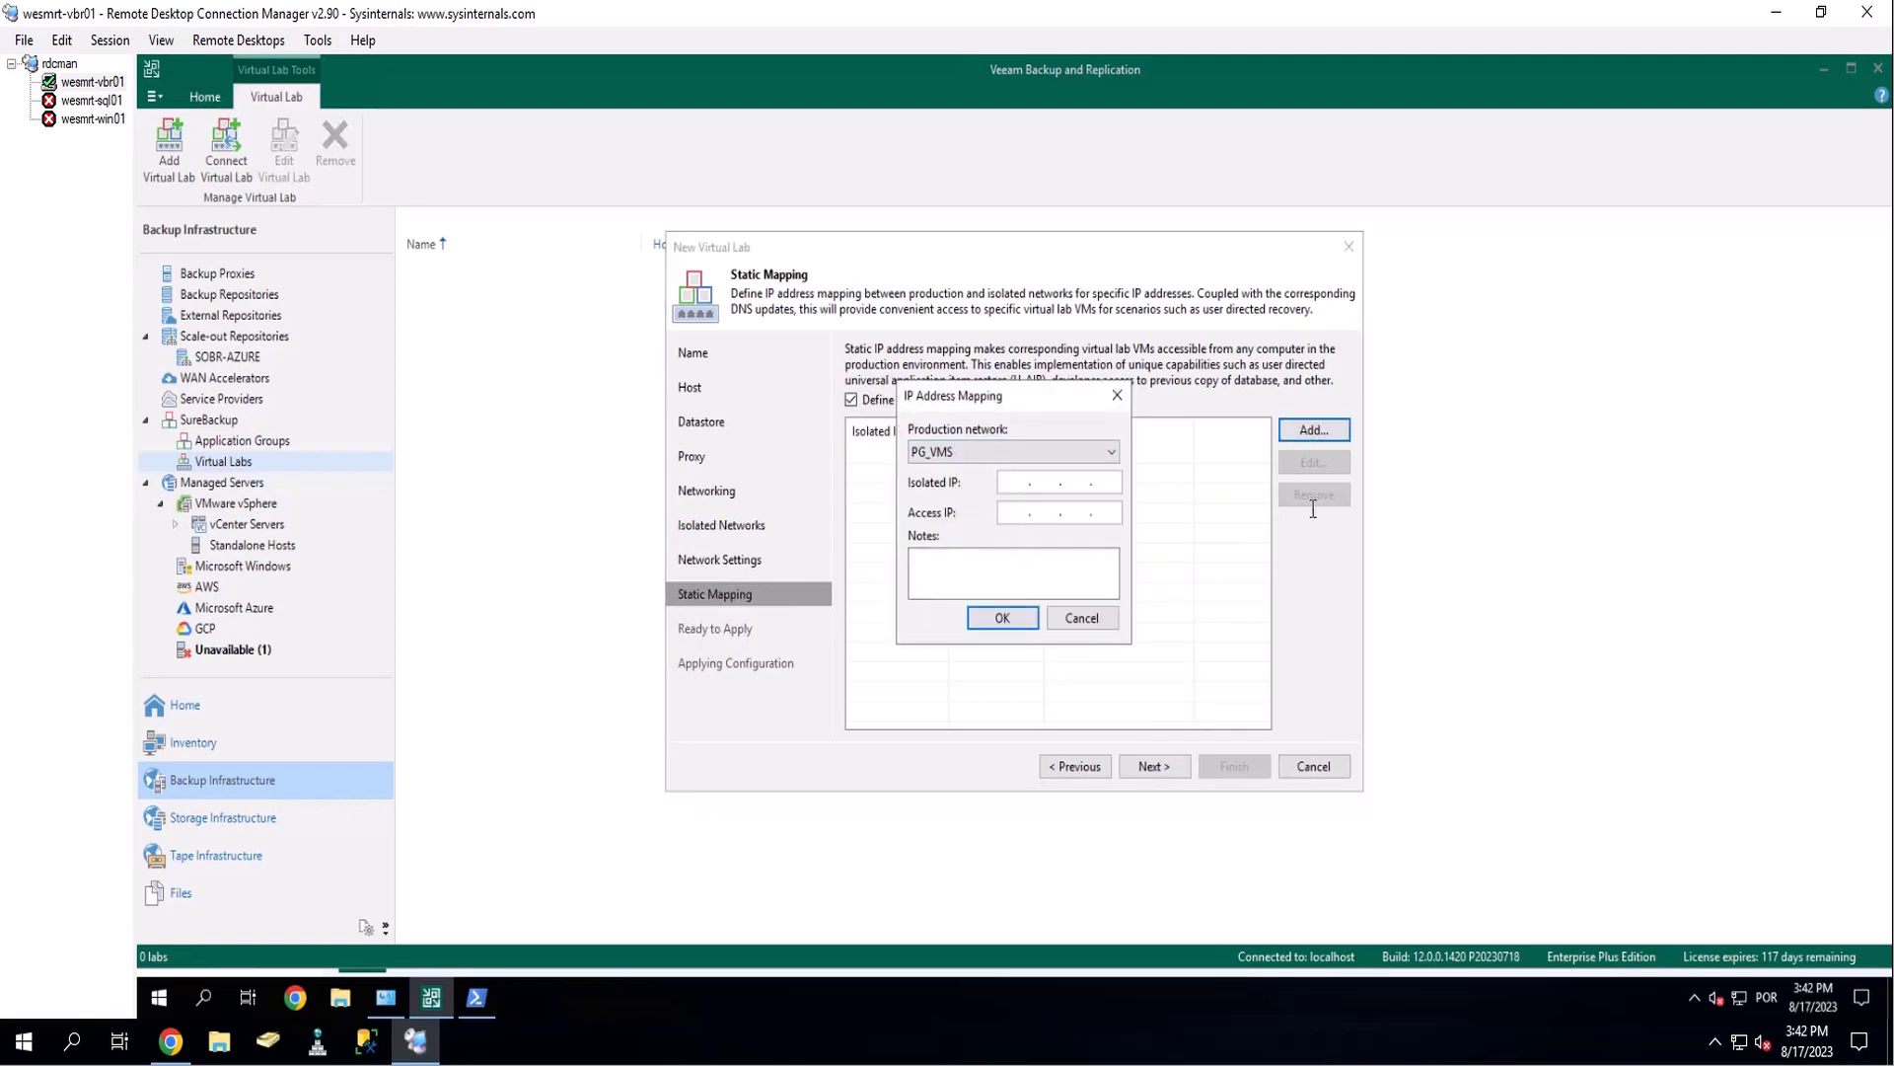
left_click(1082, 616)
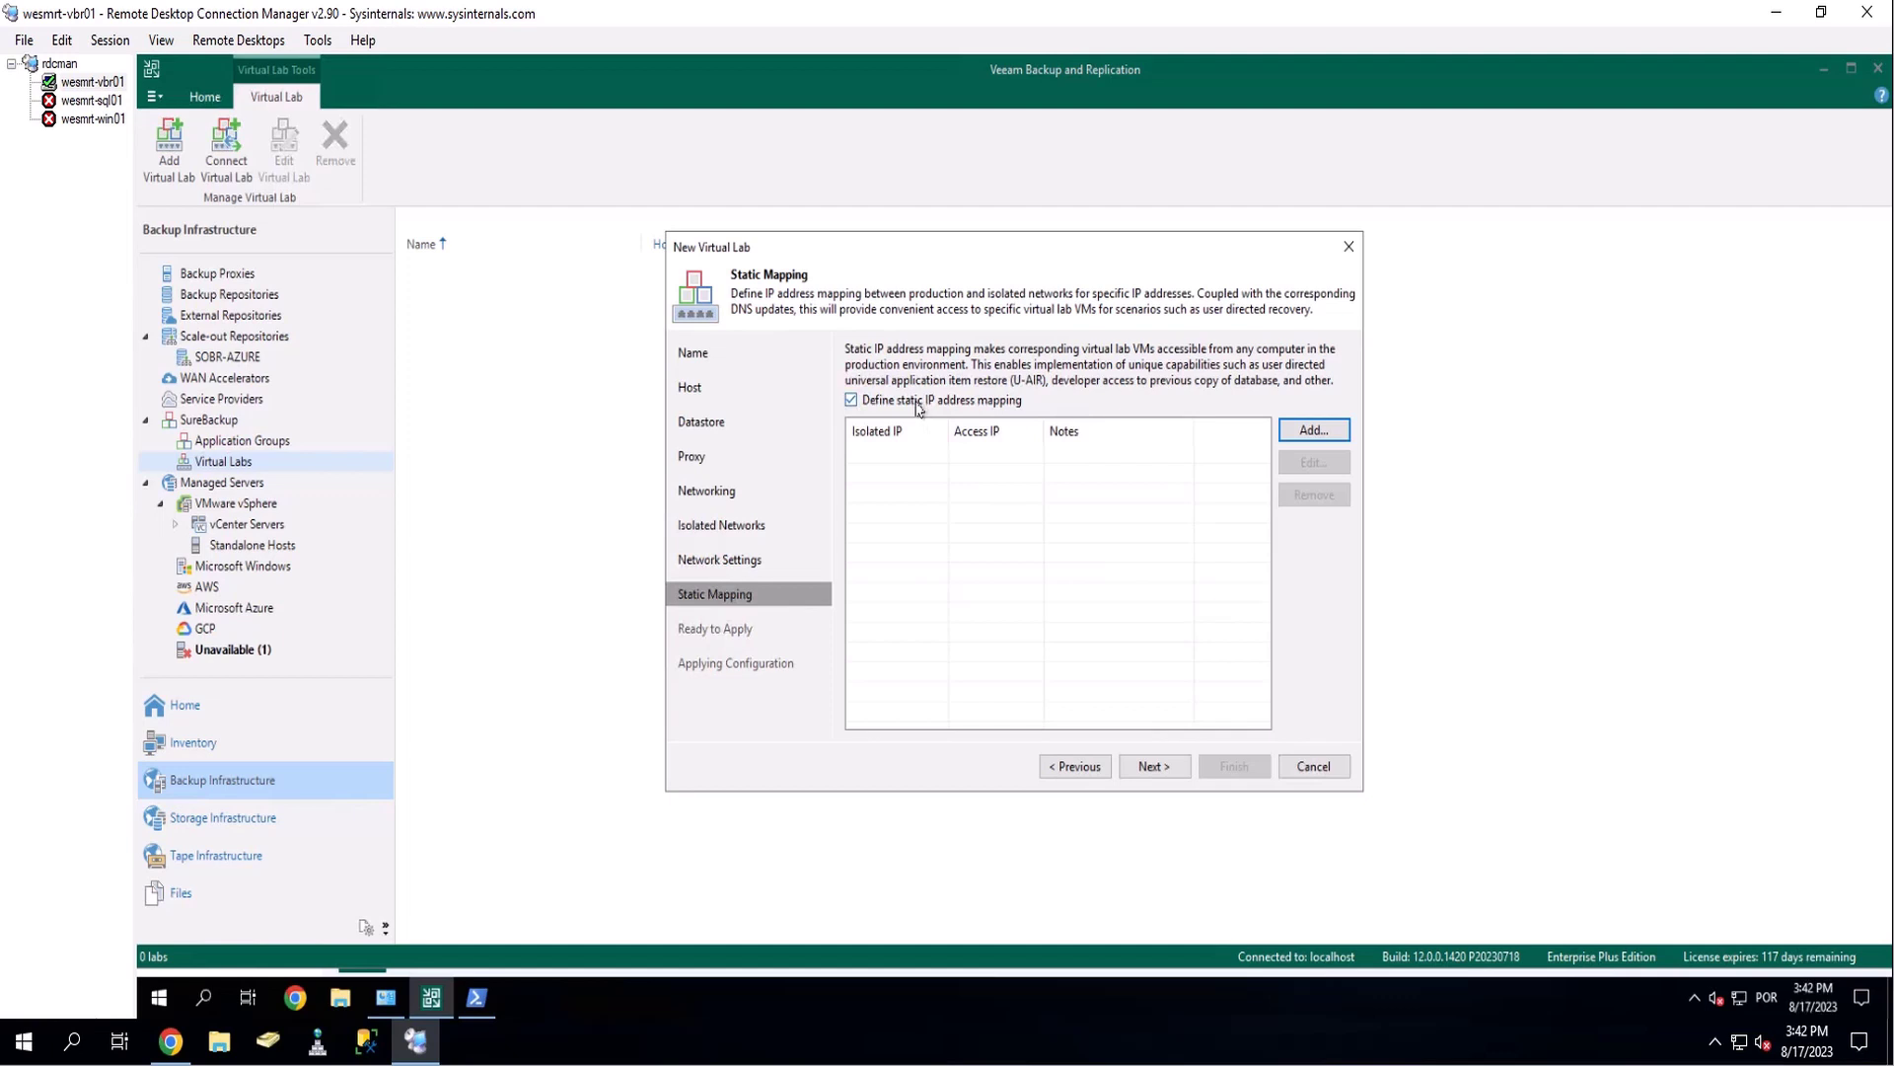
left_click(918, 402)
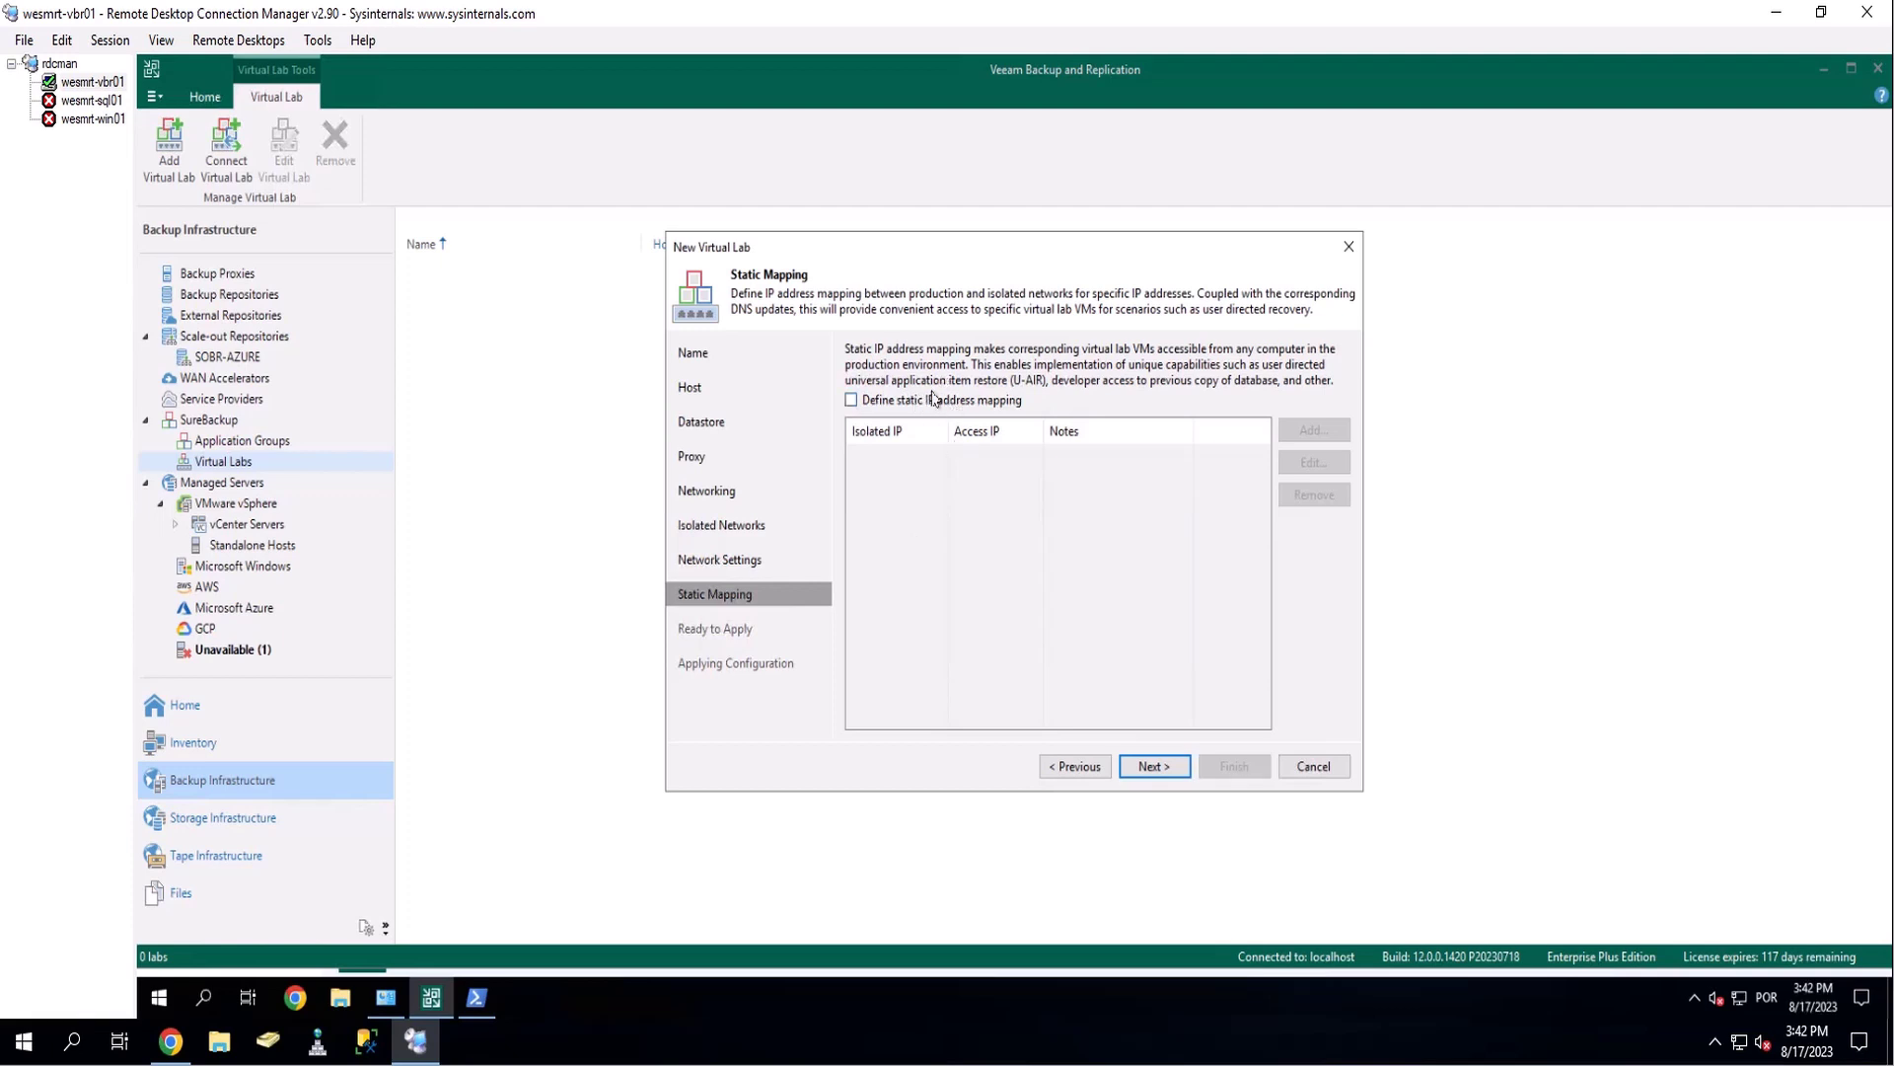
Skip static IP address mapping, review the virtual lab summary, and apply the configuration
left_click(1150, 766)
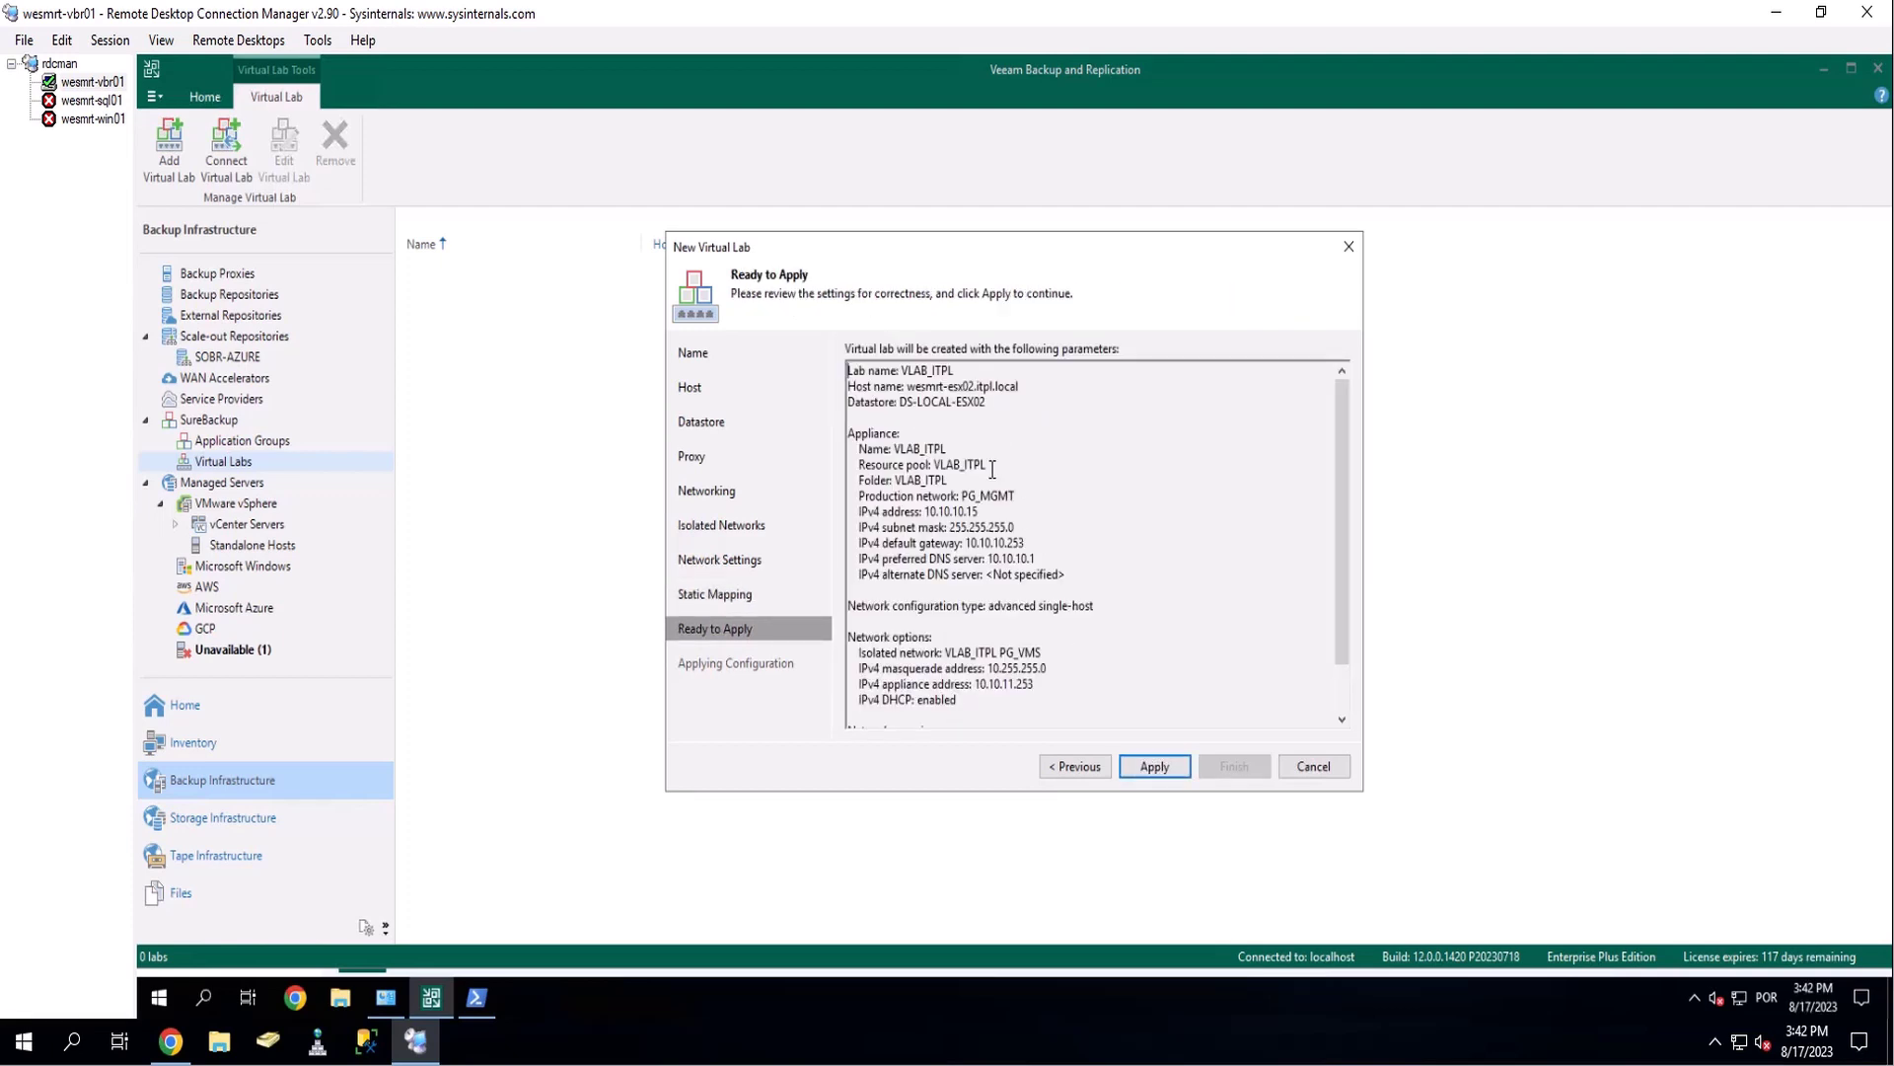
scroll(993, 470, "down", 2)
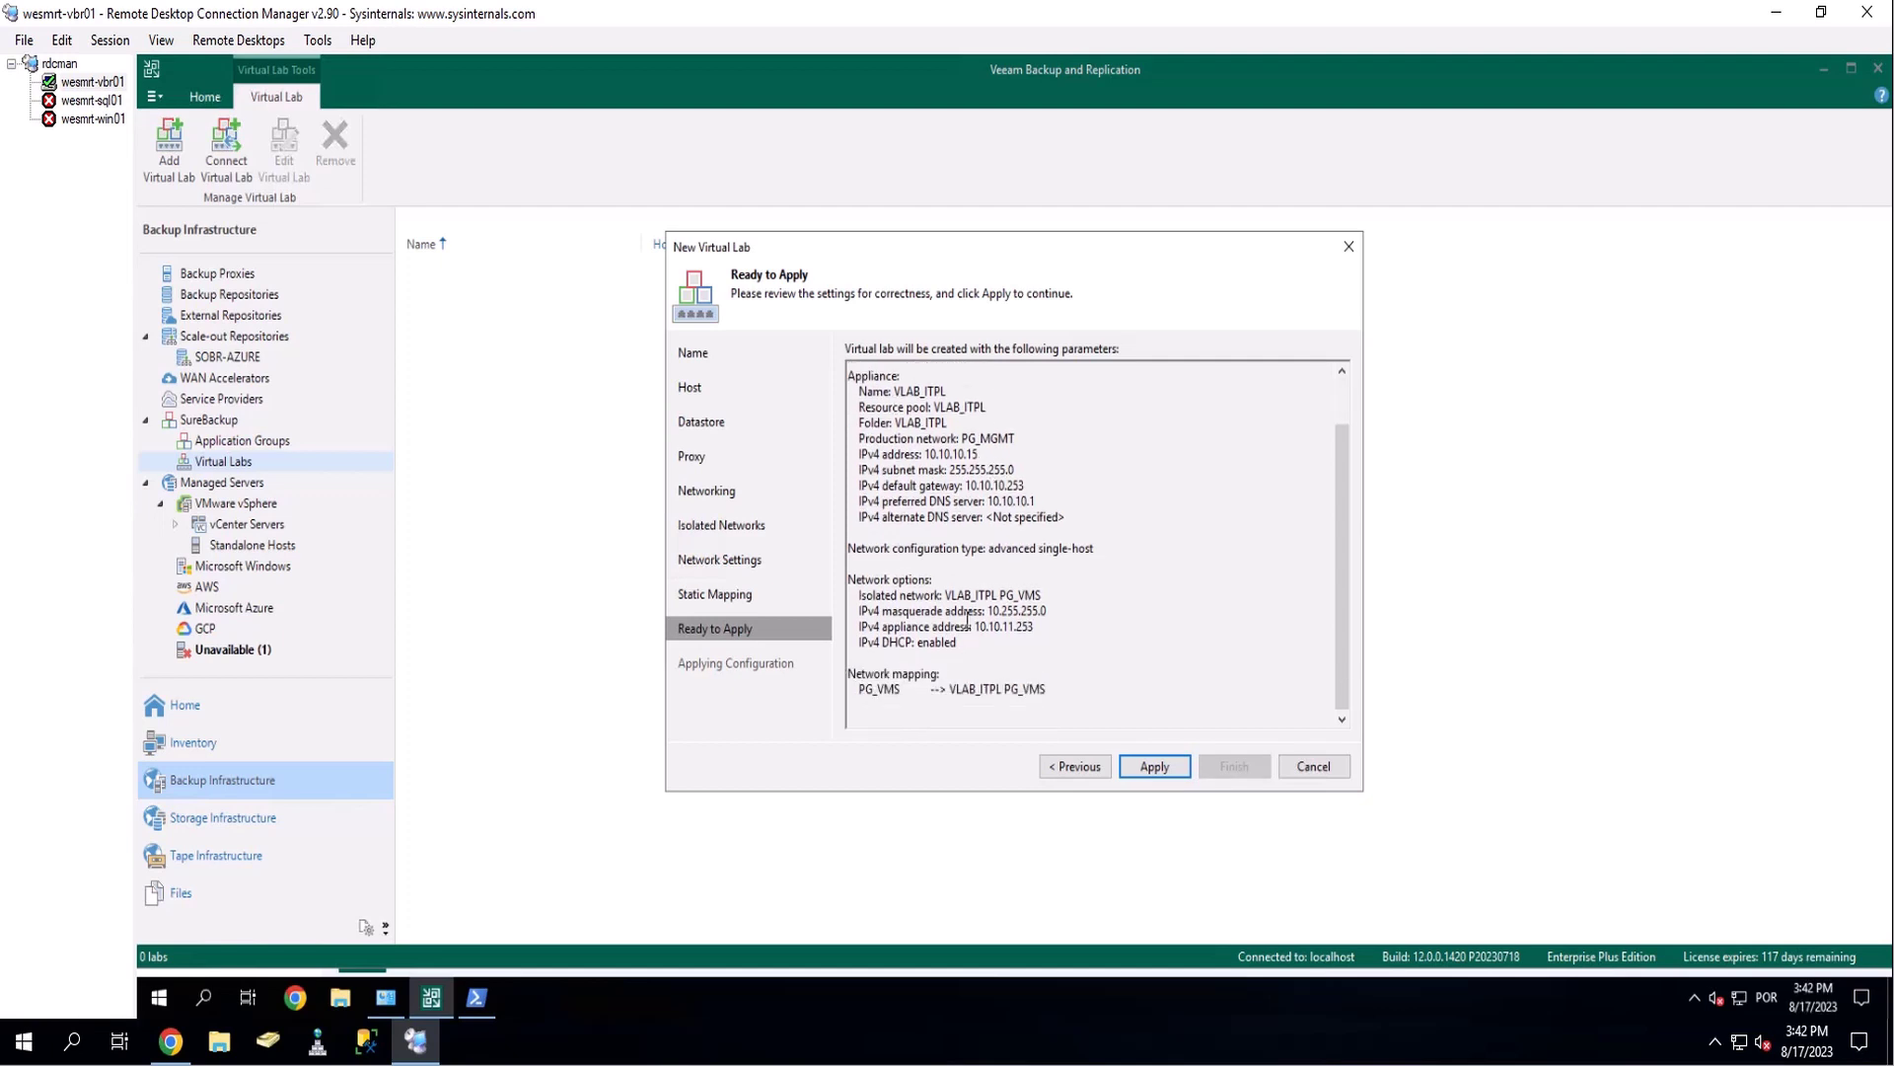
scroll(968, 619, "up", 3)
left_click(1157, 771)
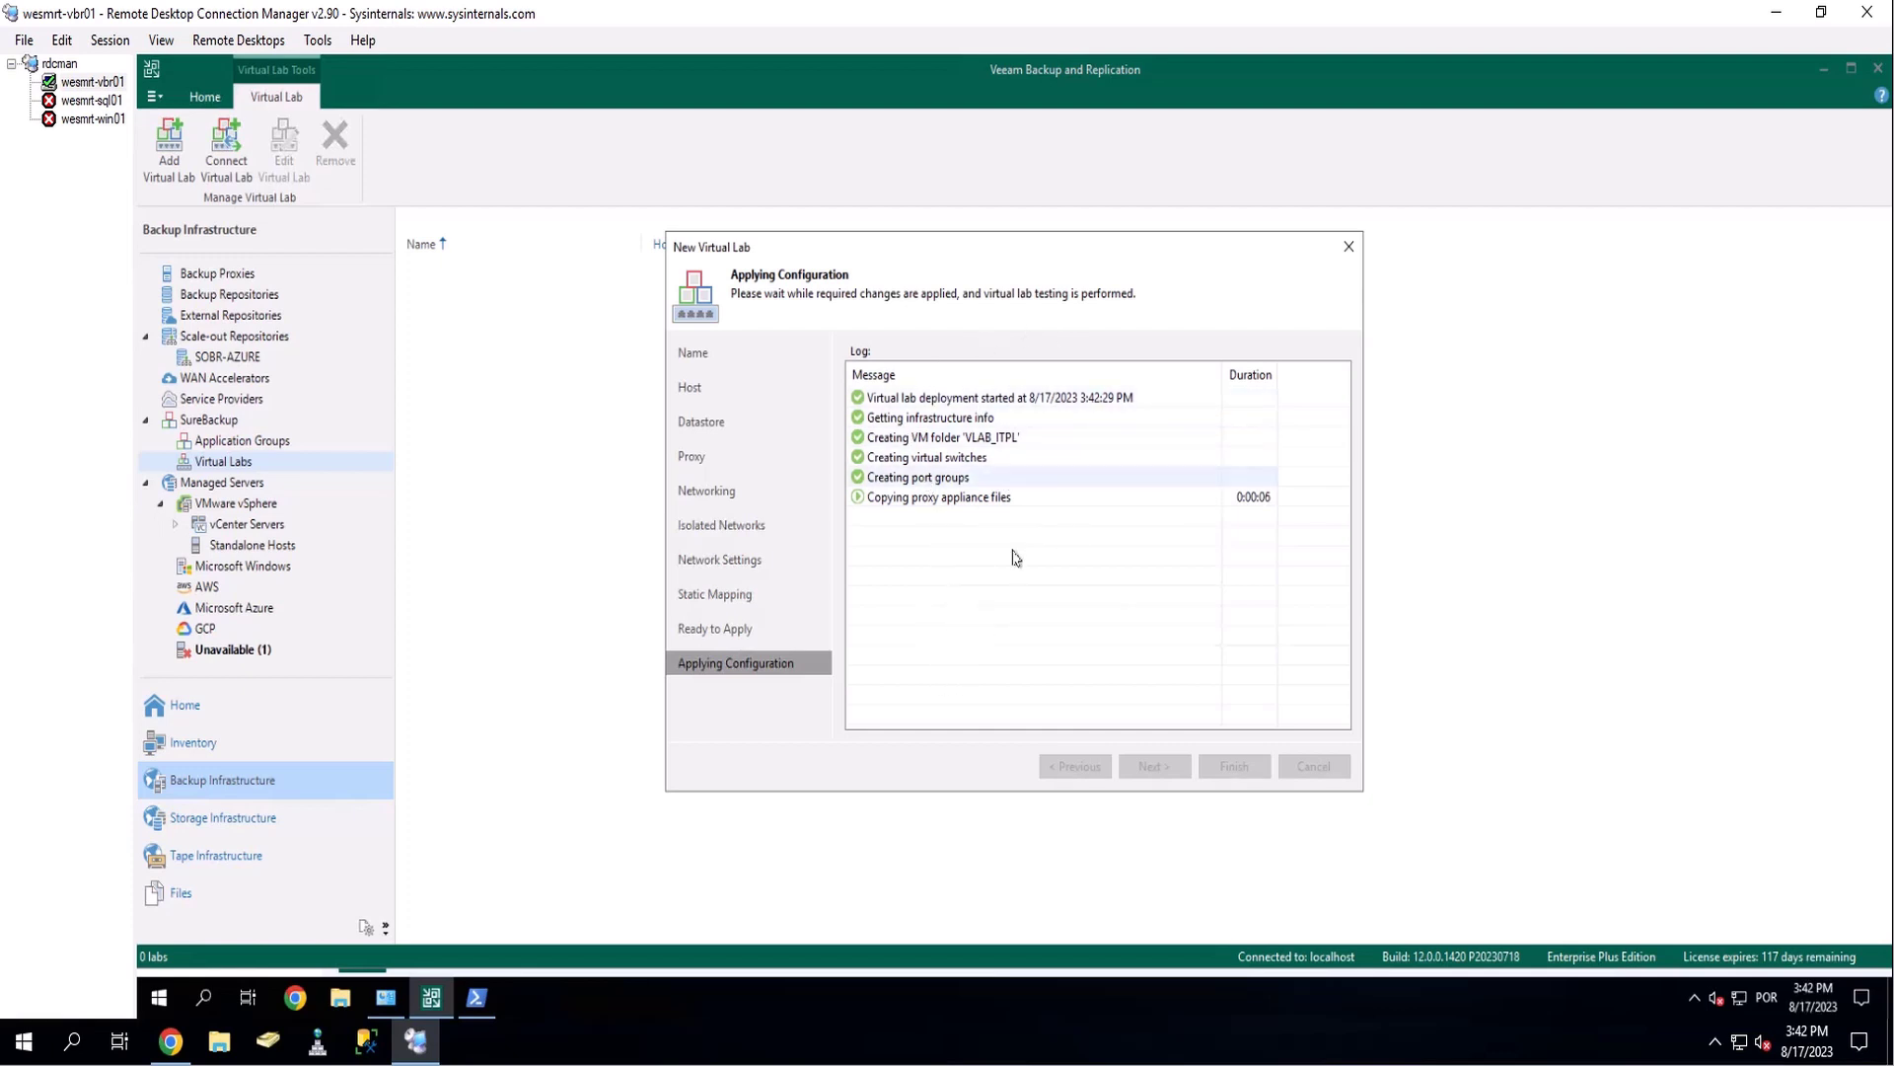
Check the VLAB_ITPL deployment in the vSphere Client's recent tasks and inventory, and finish the virtual lab wizard in Veeam
left_click(166, 1050)
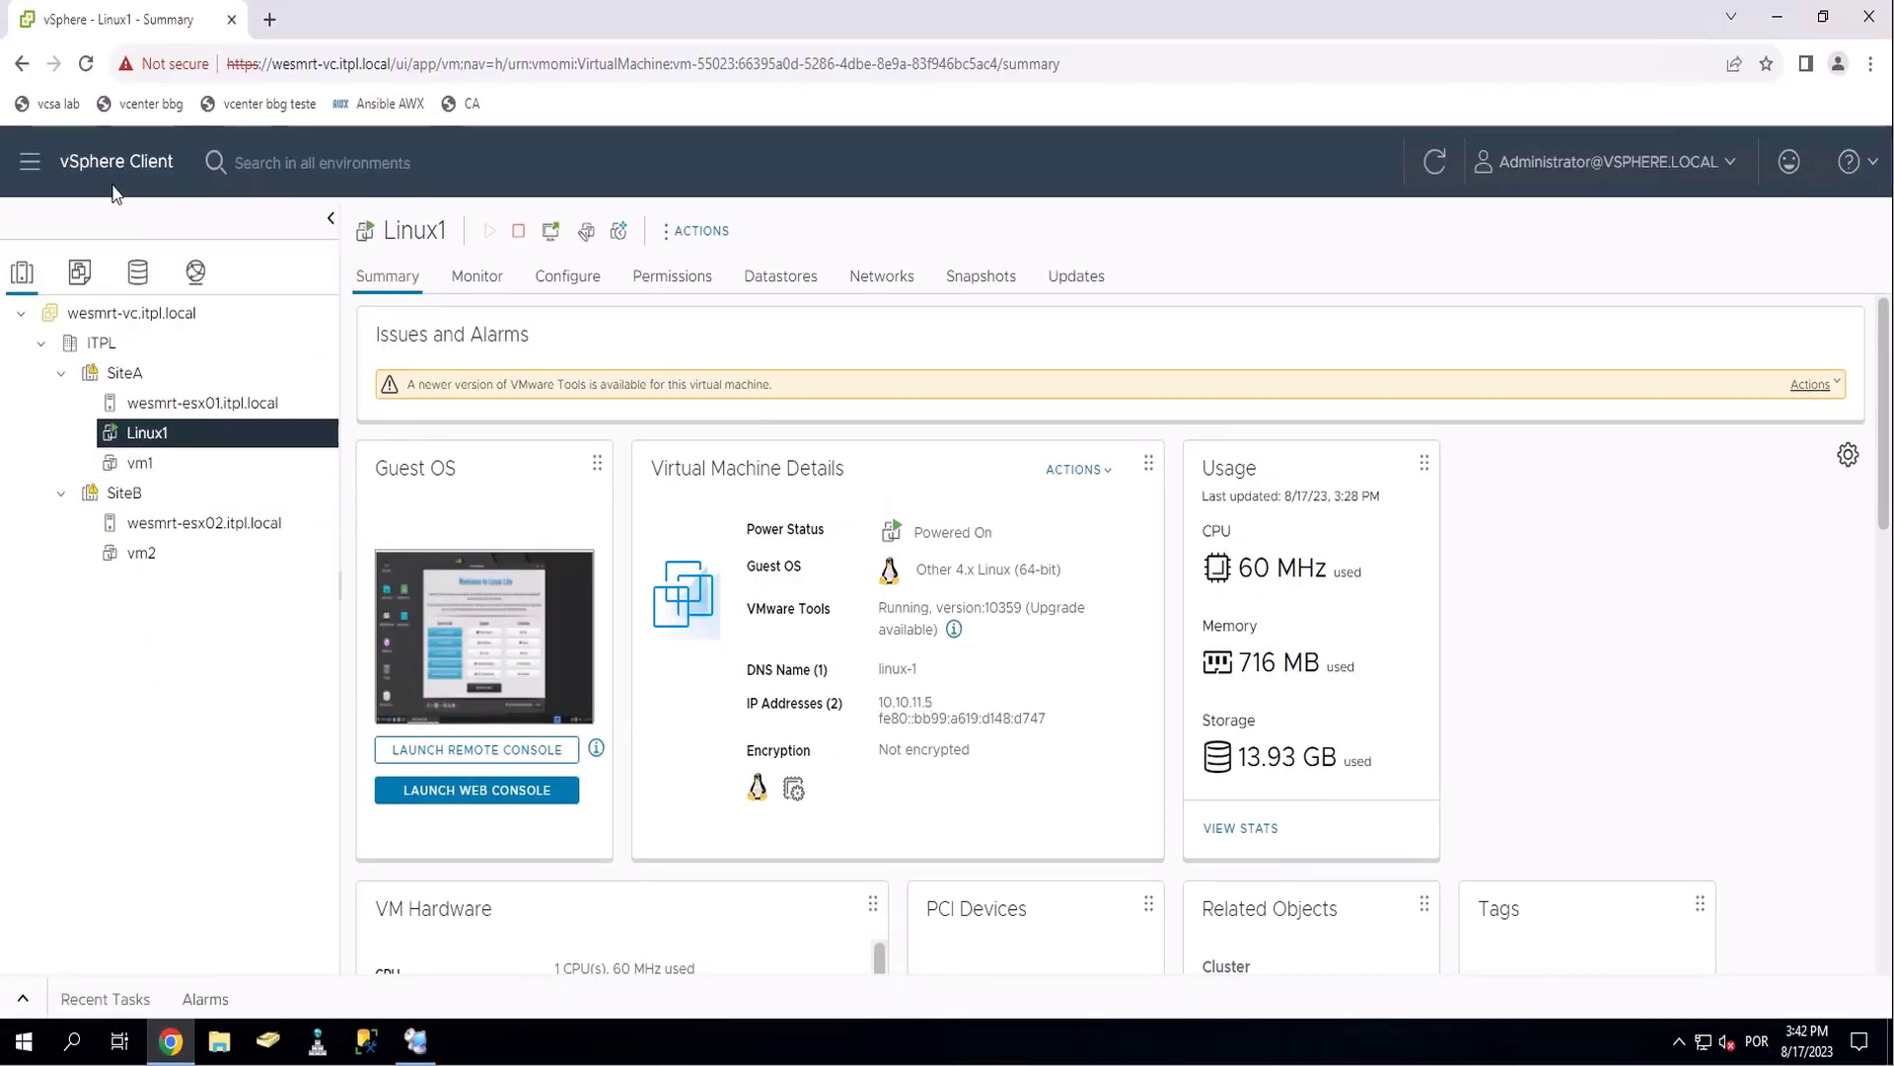
left_click(1432, 161)
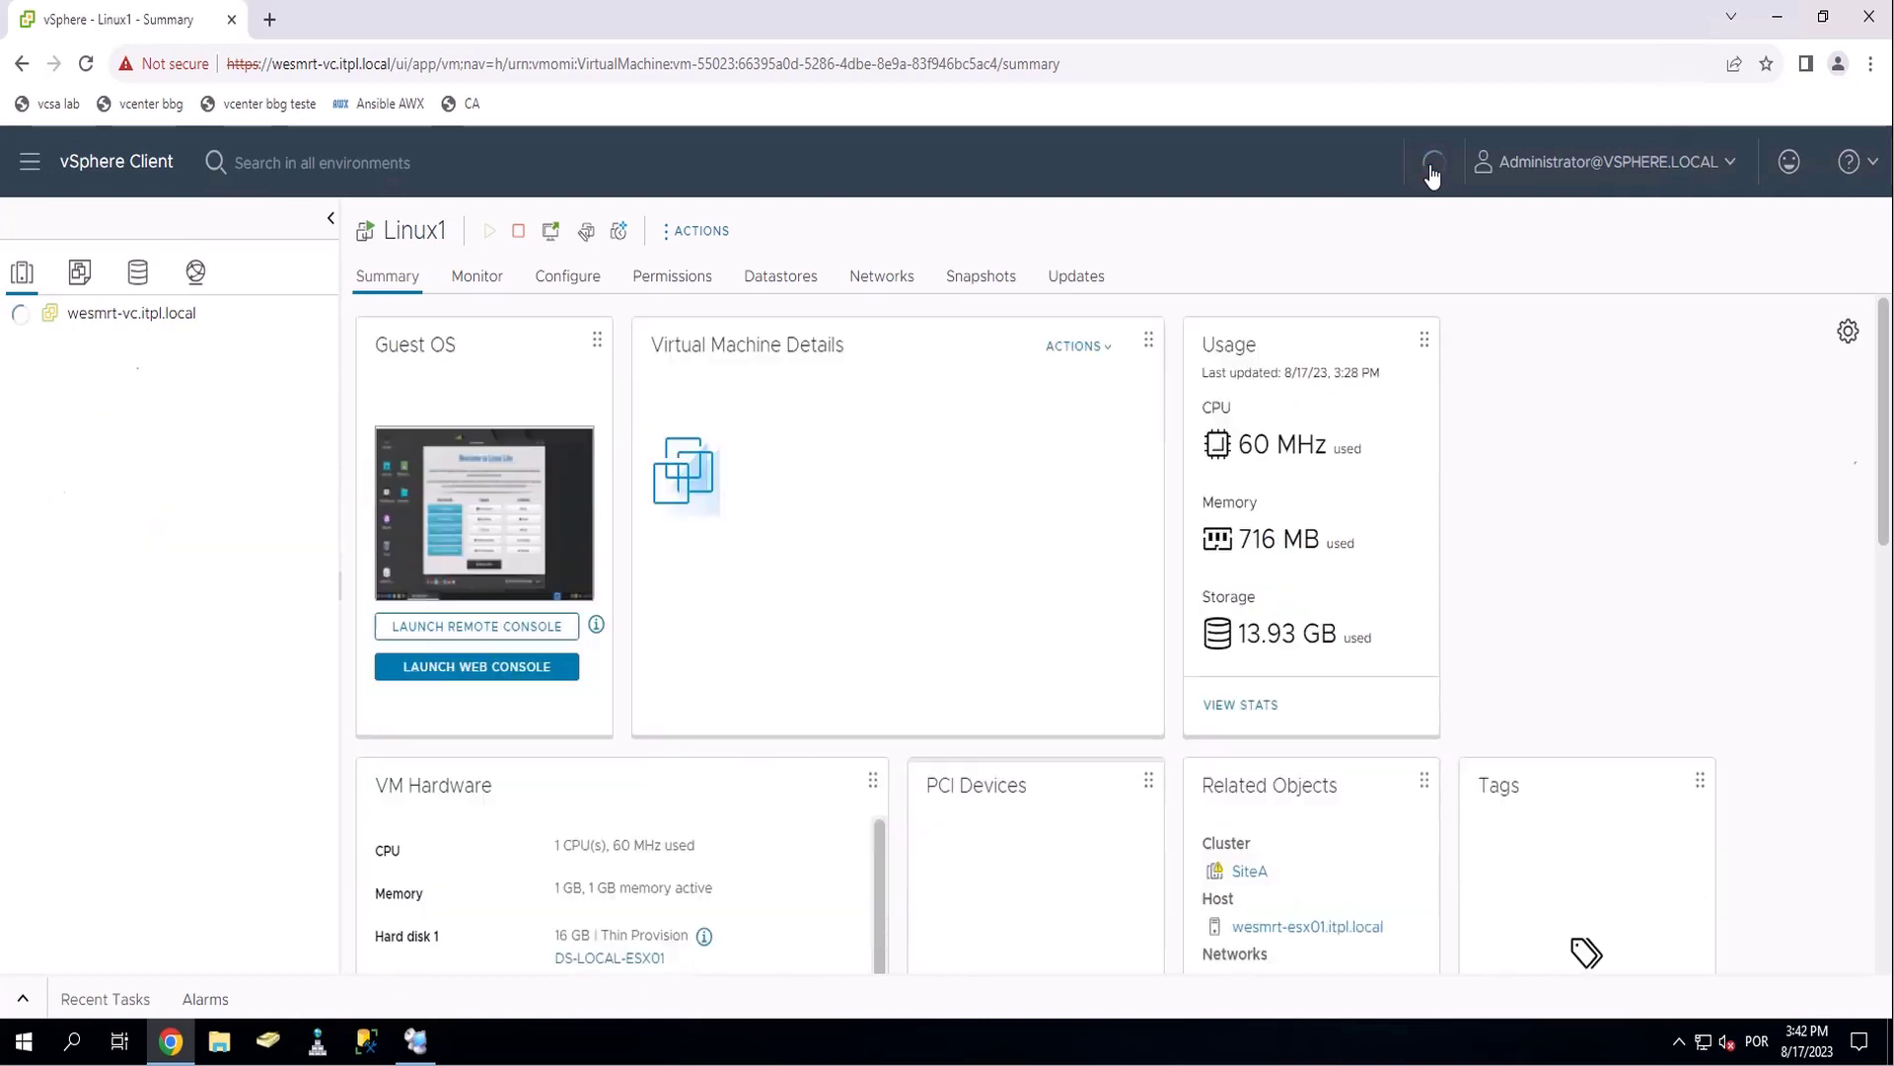
left_click(22, 999)
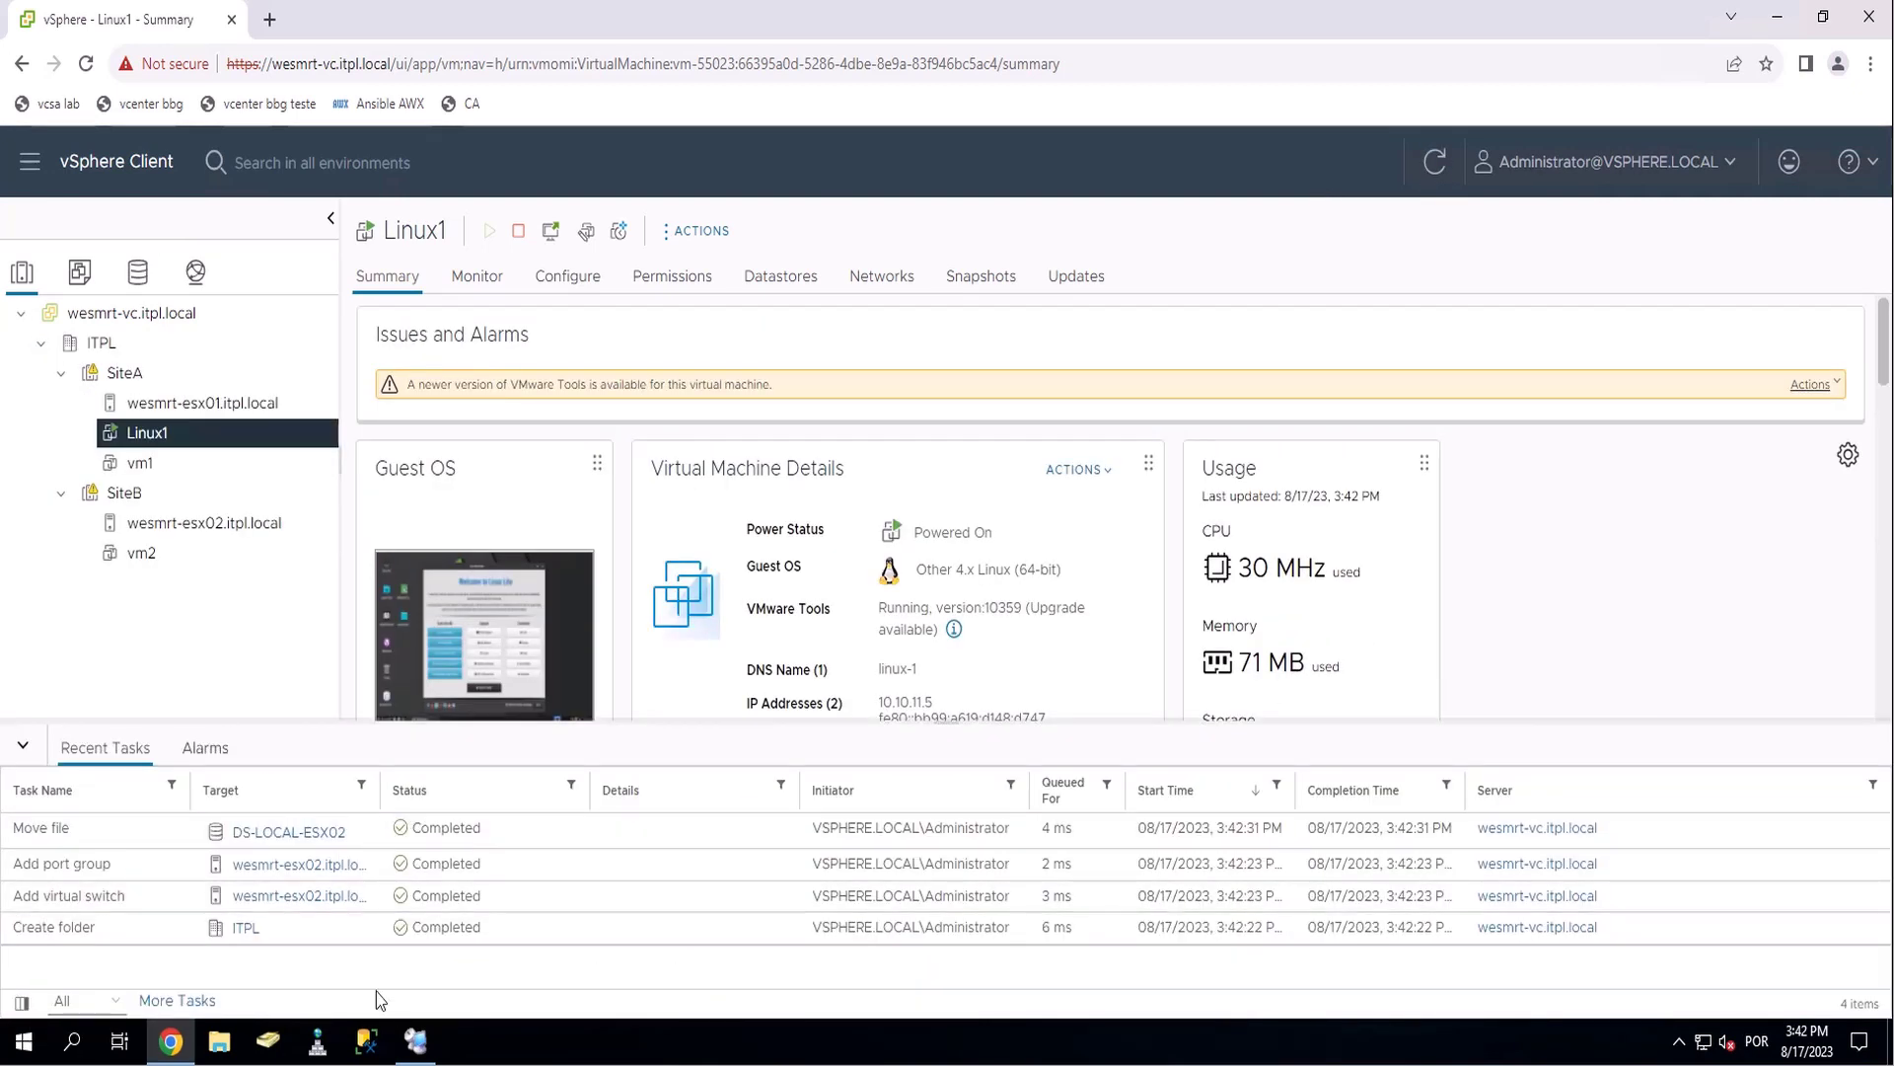
left_click(416, 1043)
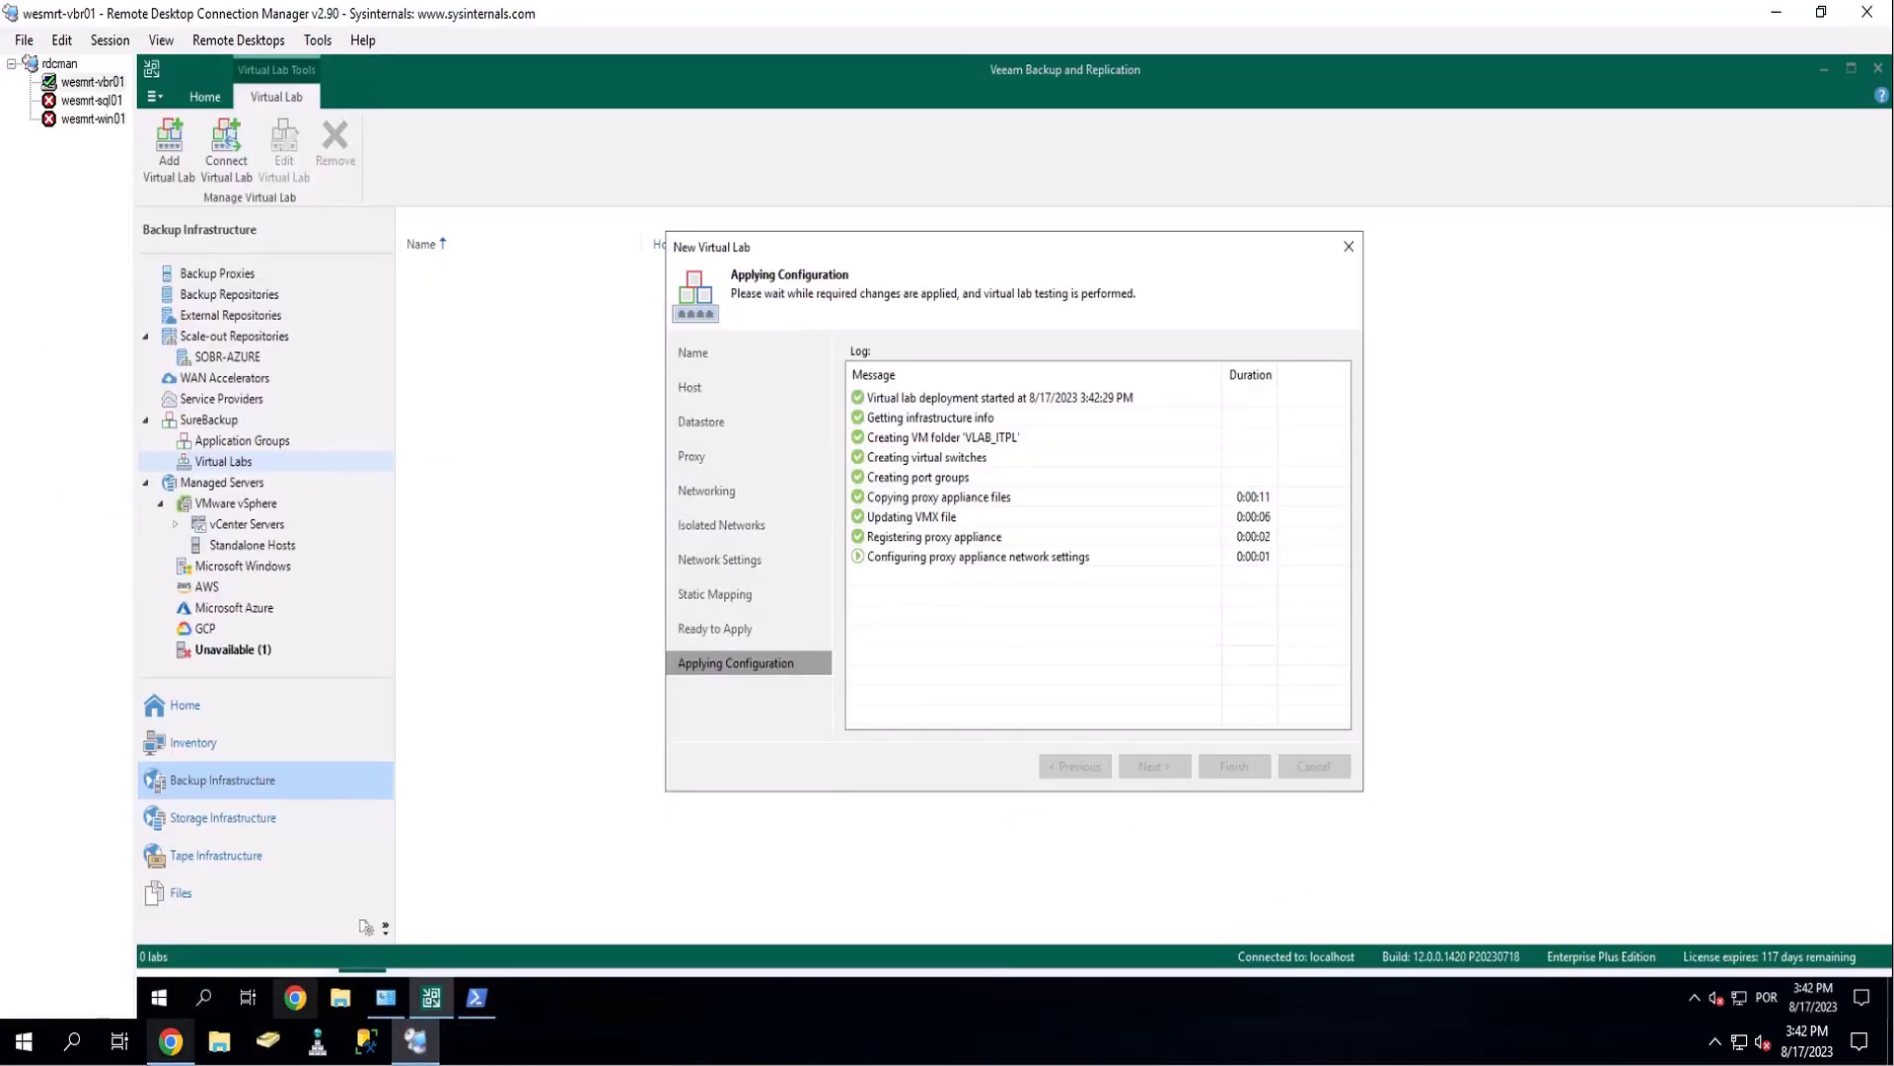
left_click(156, 1058)
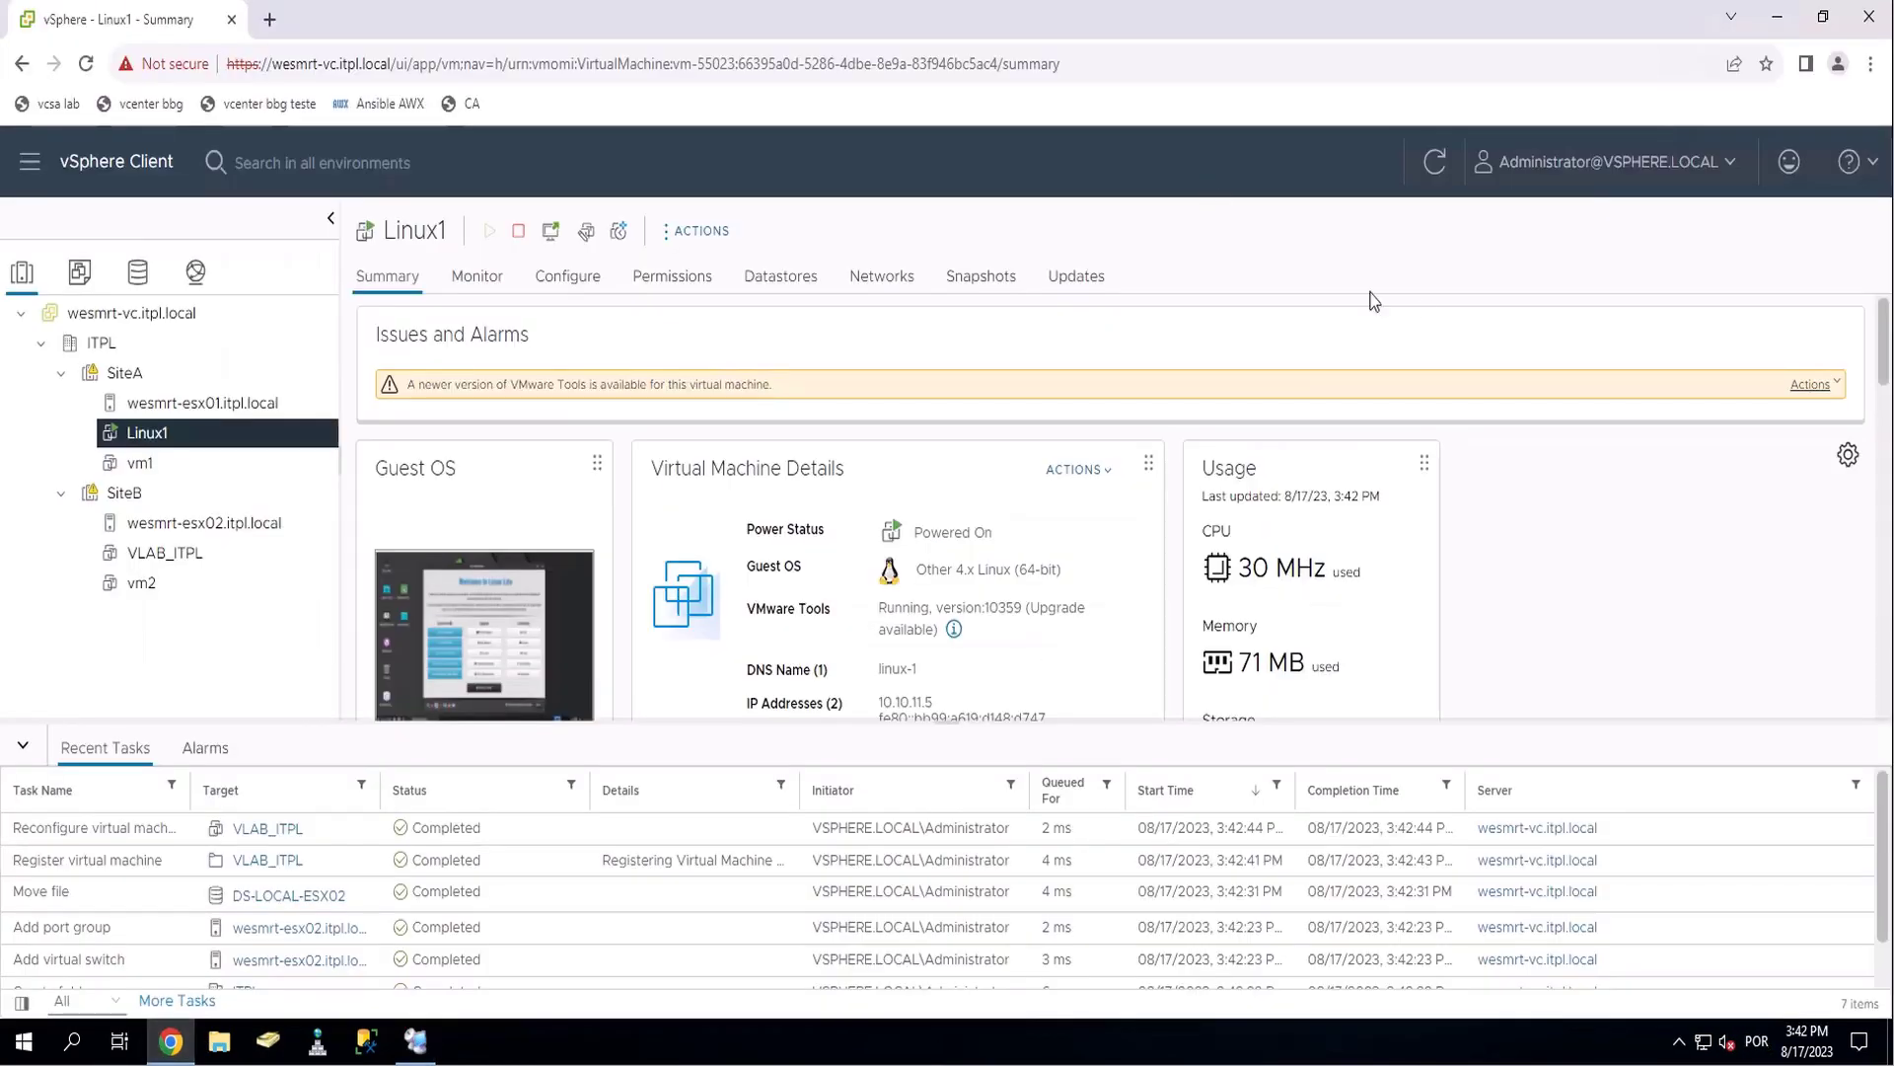
left_click(1430, 177)
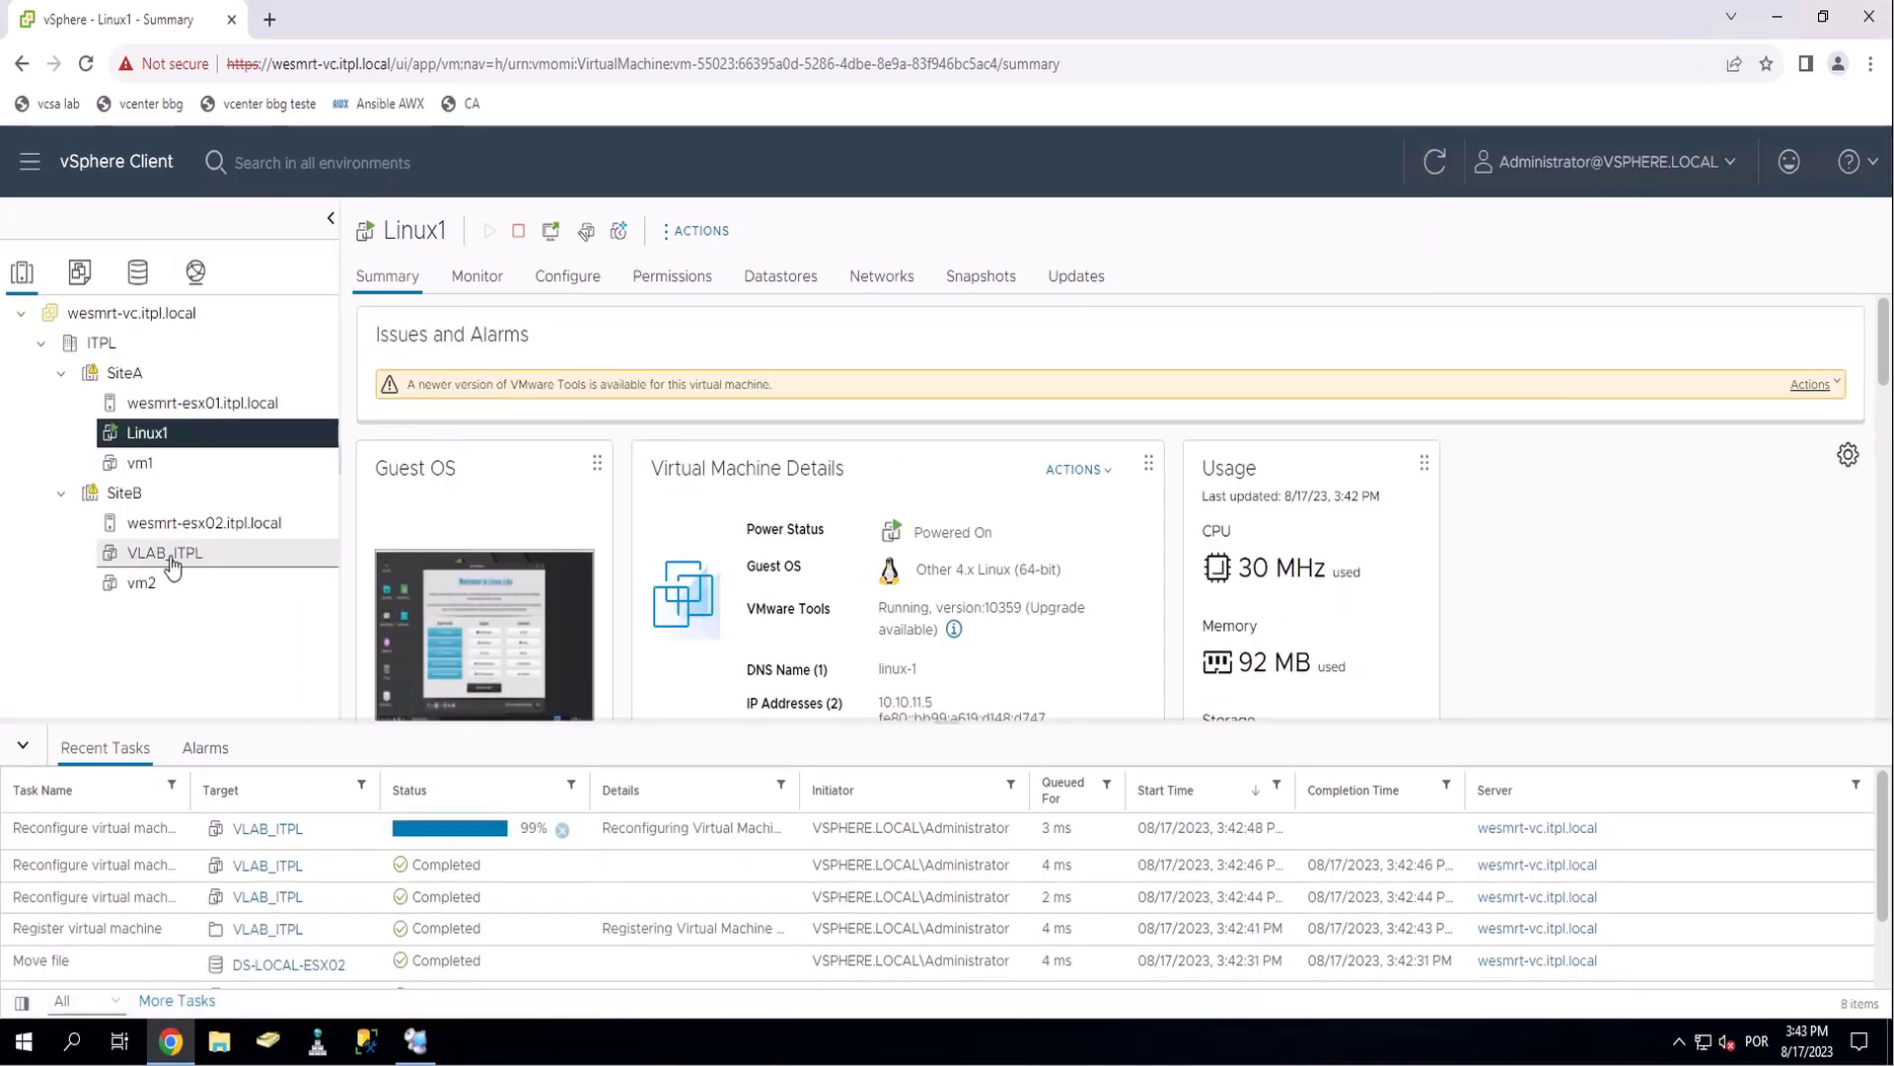
left_click(415, 1044)
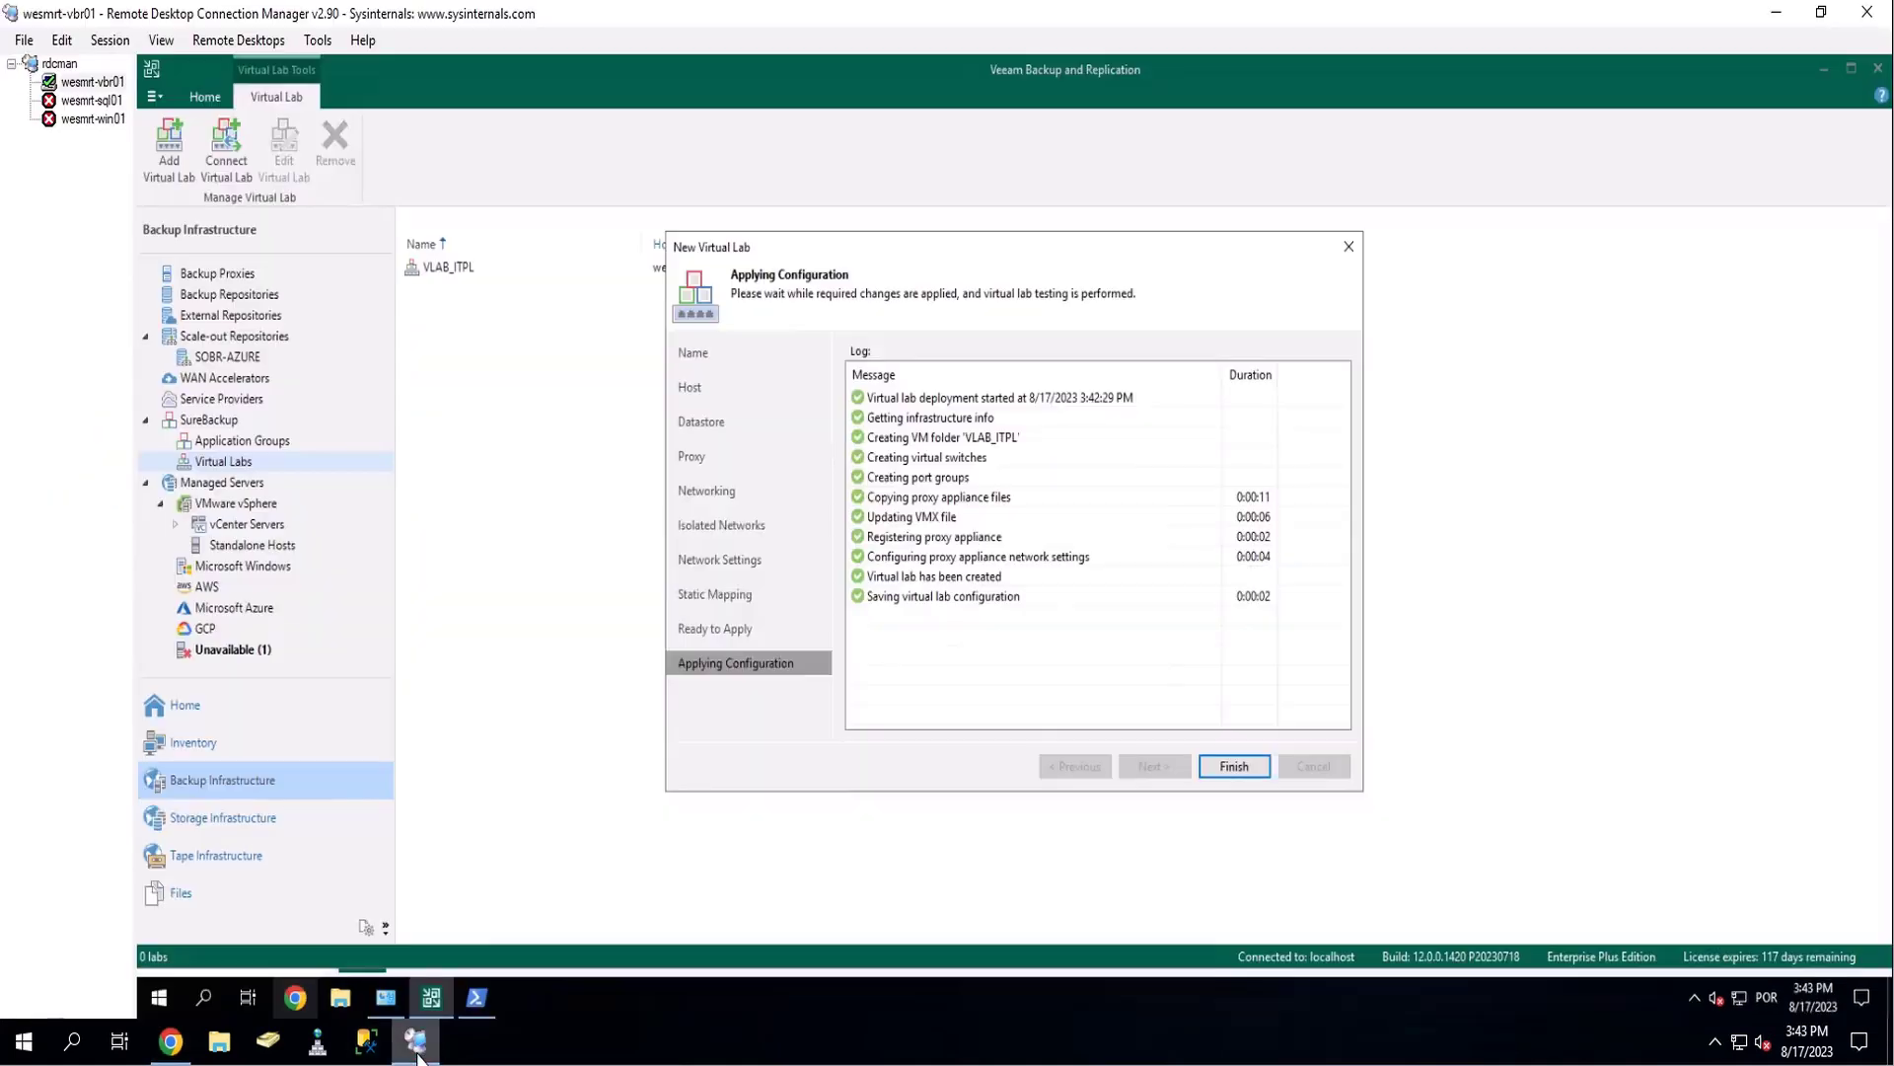
left_click(1235, 766)
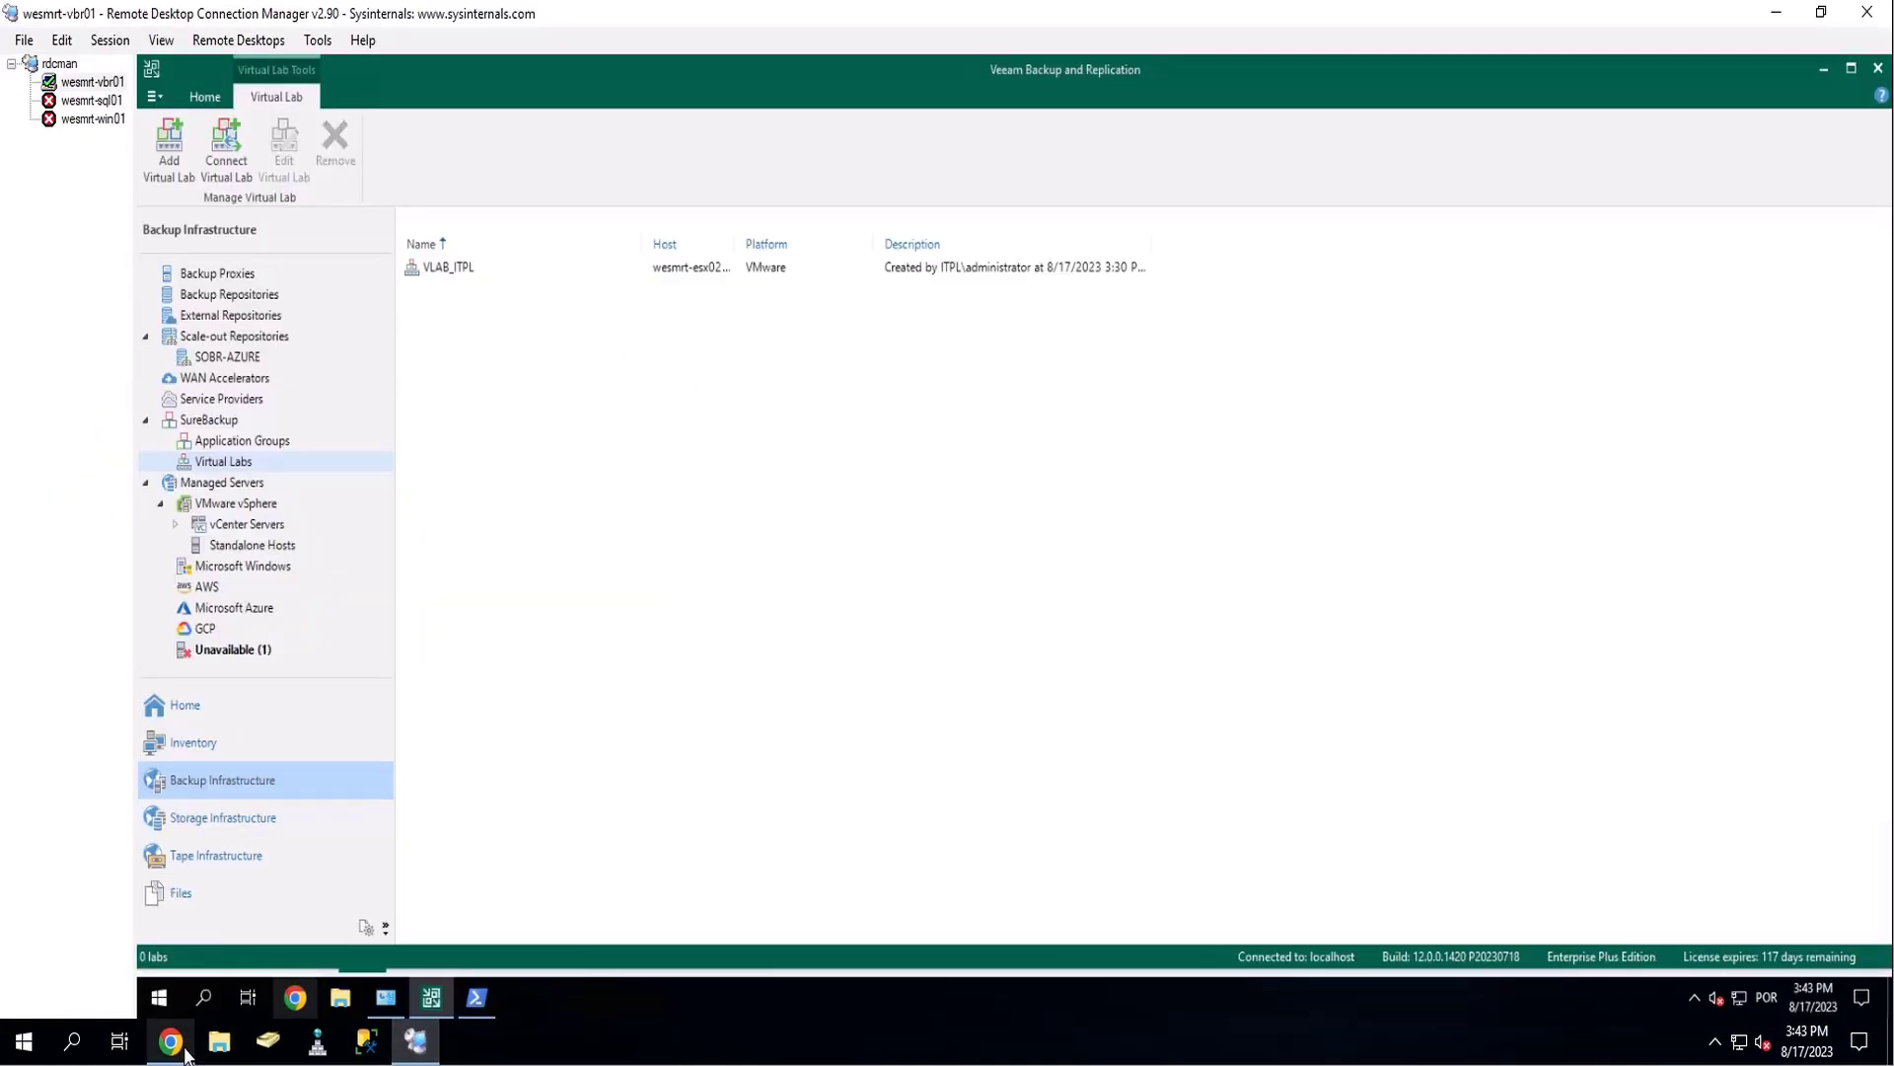
Switch to the vSphere Client and inspect the summary and connected networks of the VLAB_ITPL appliance VM
left_click(183, 1050)
left_click(200, 558)
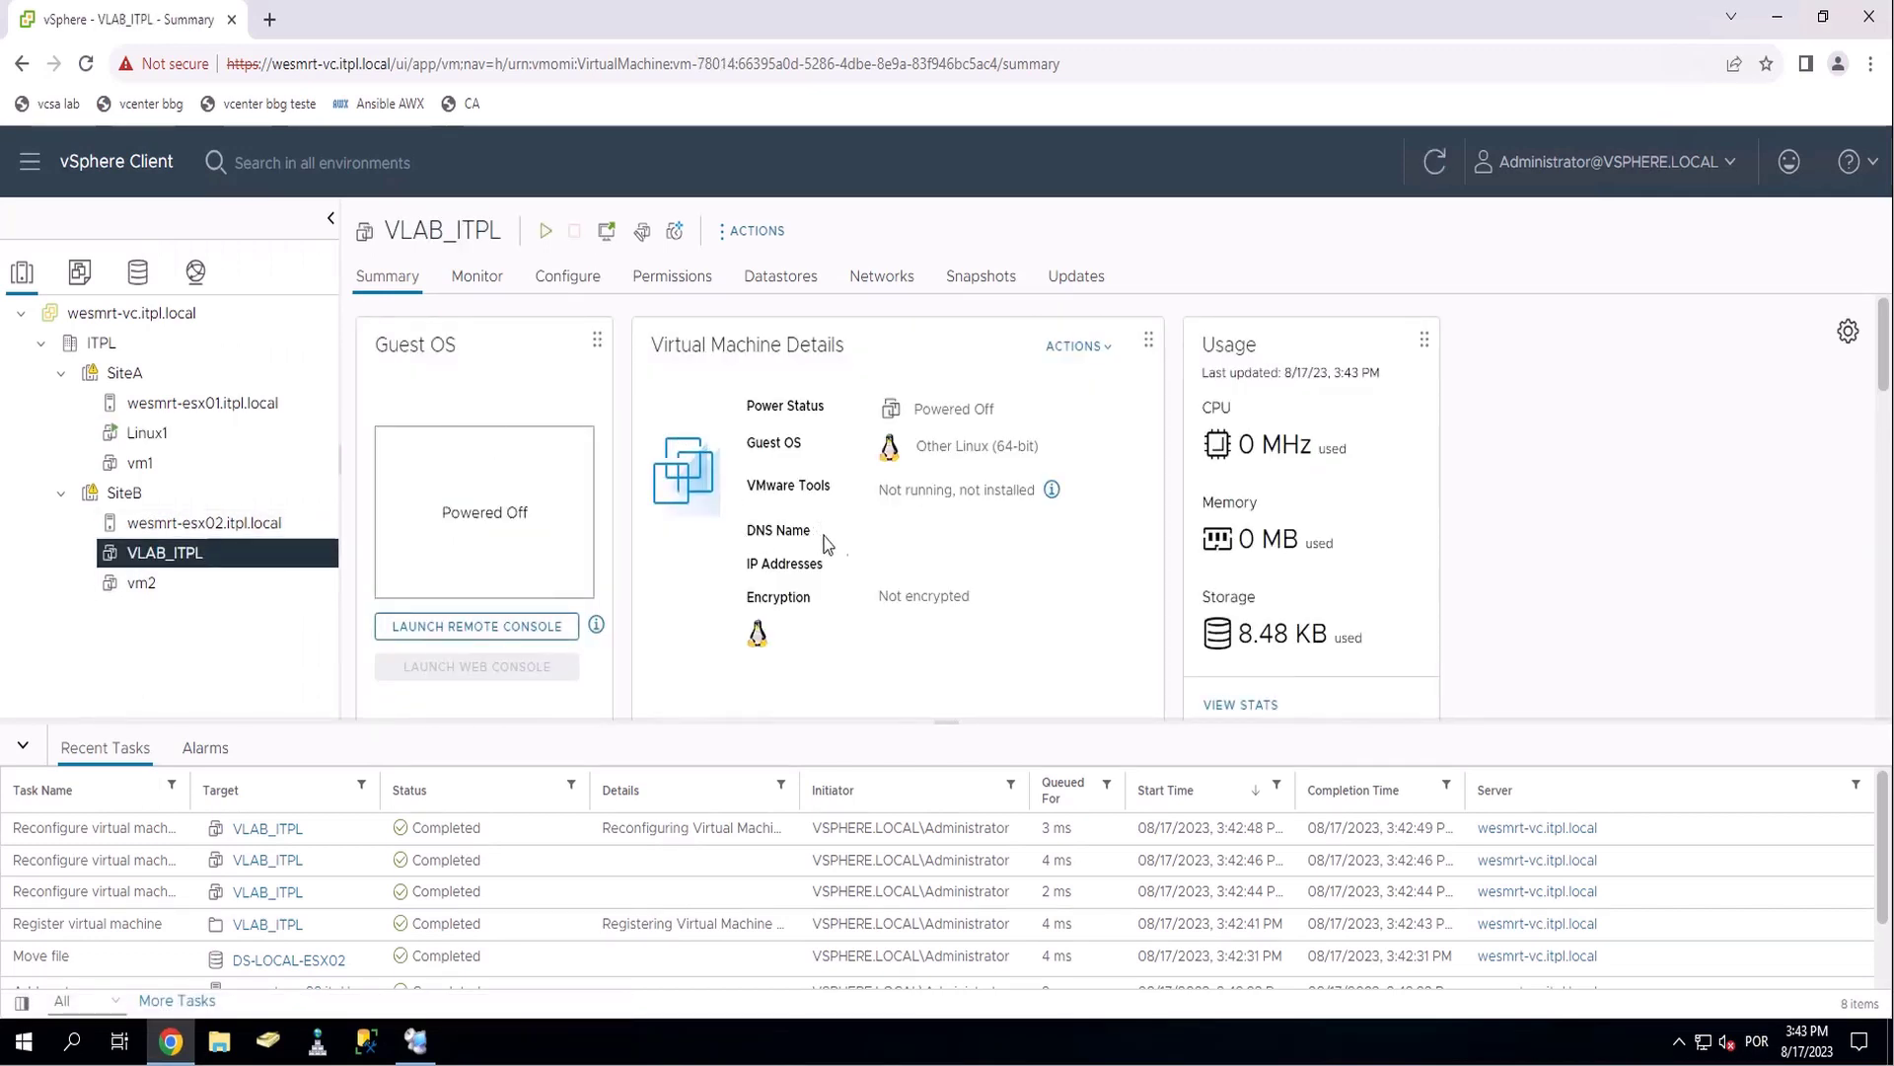
scroll(895, 512, "down", 3)
scroll(896, 512, "up", 3)
left_click(874, 279)
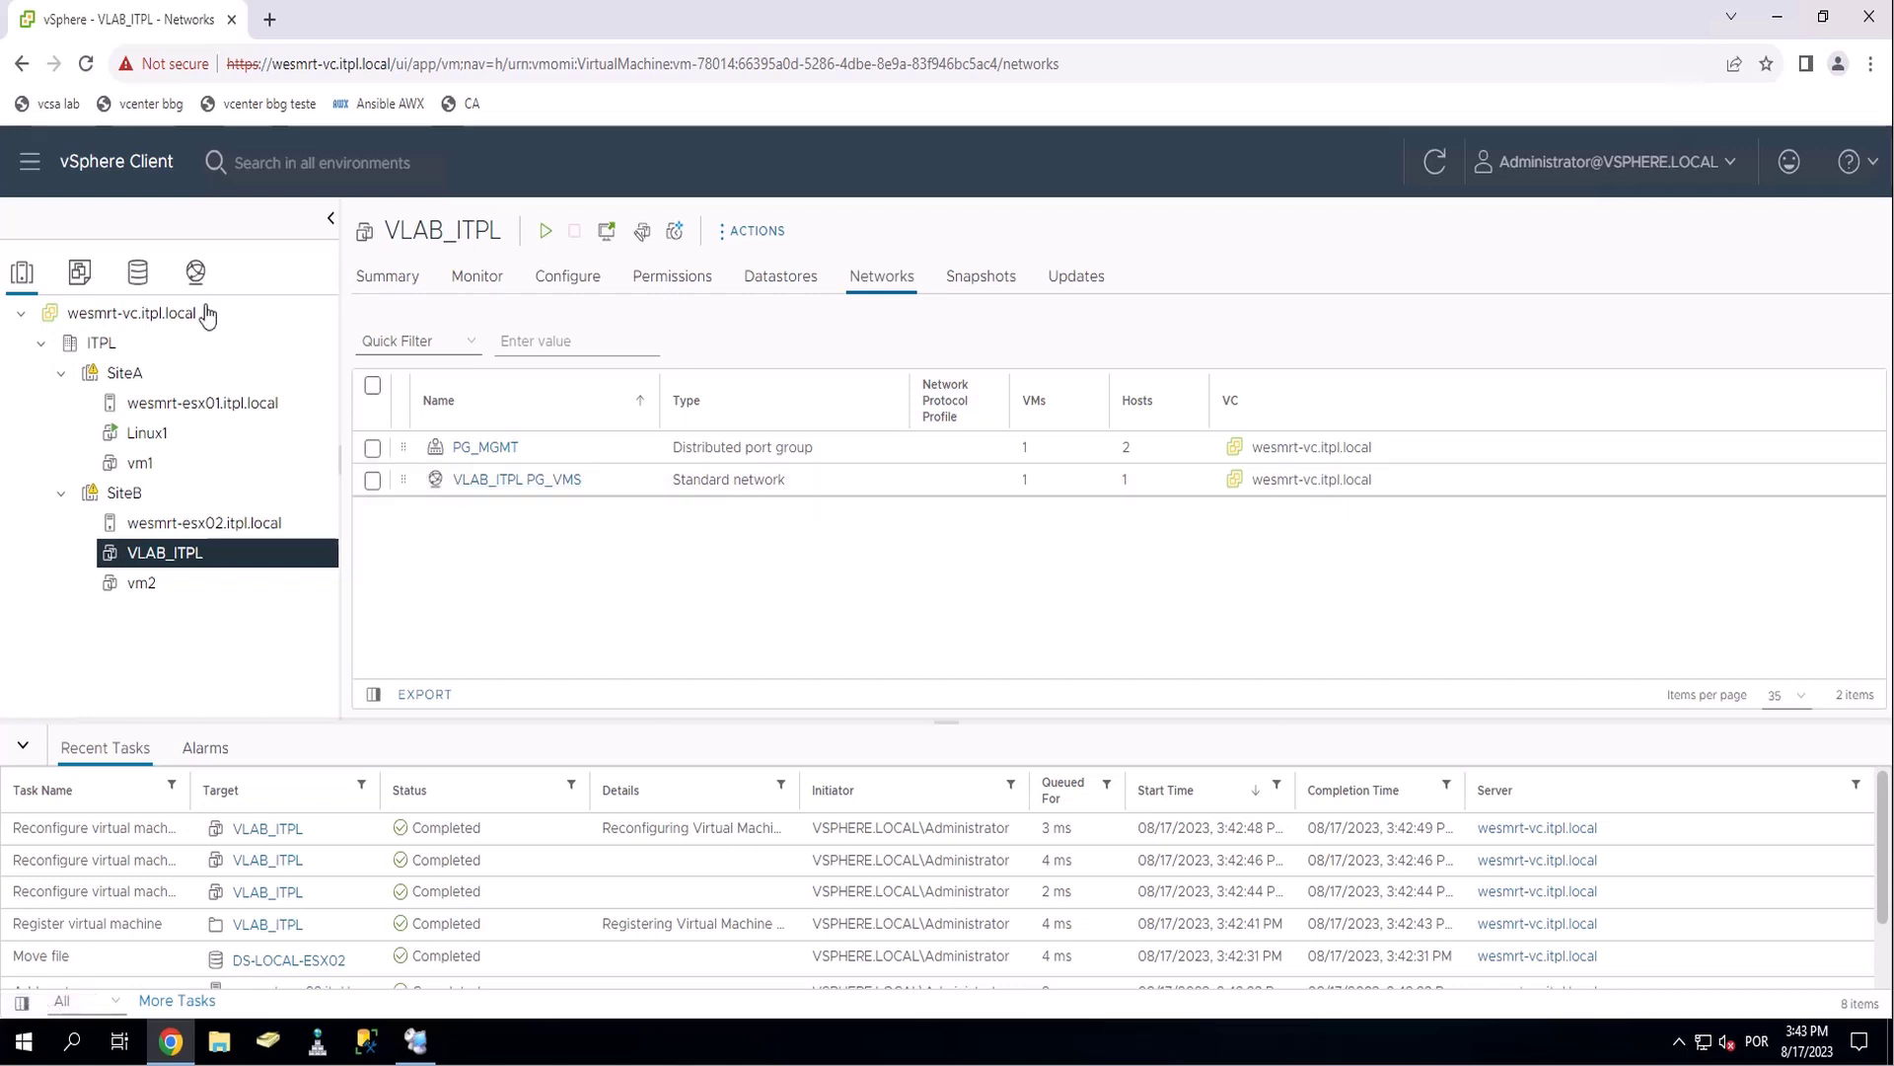
Examine the hosts of the VLAB_ITPL PG_VMS network, and check the network and IP address of the Linux1 VM
left_click(193, 271)
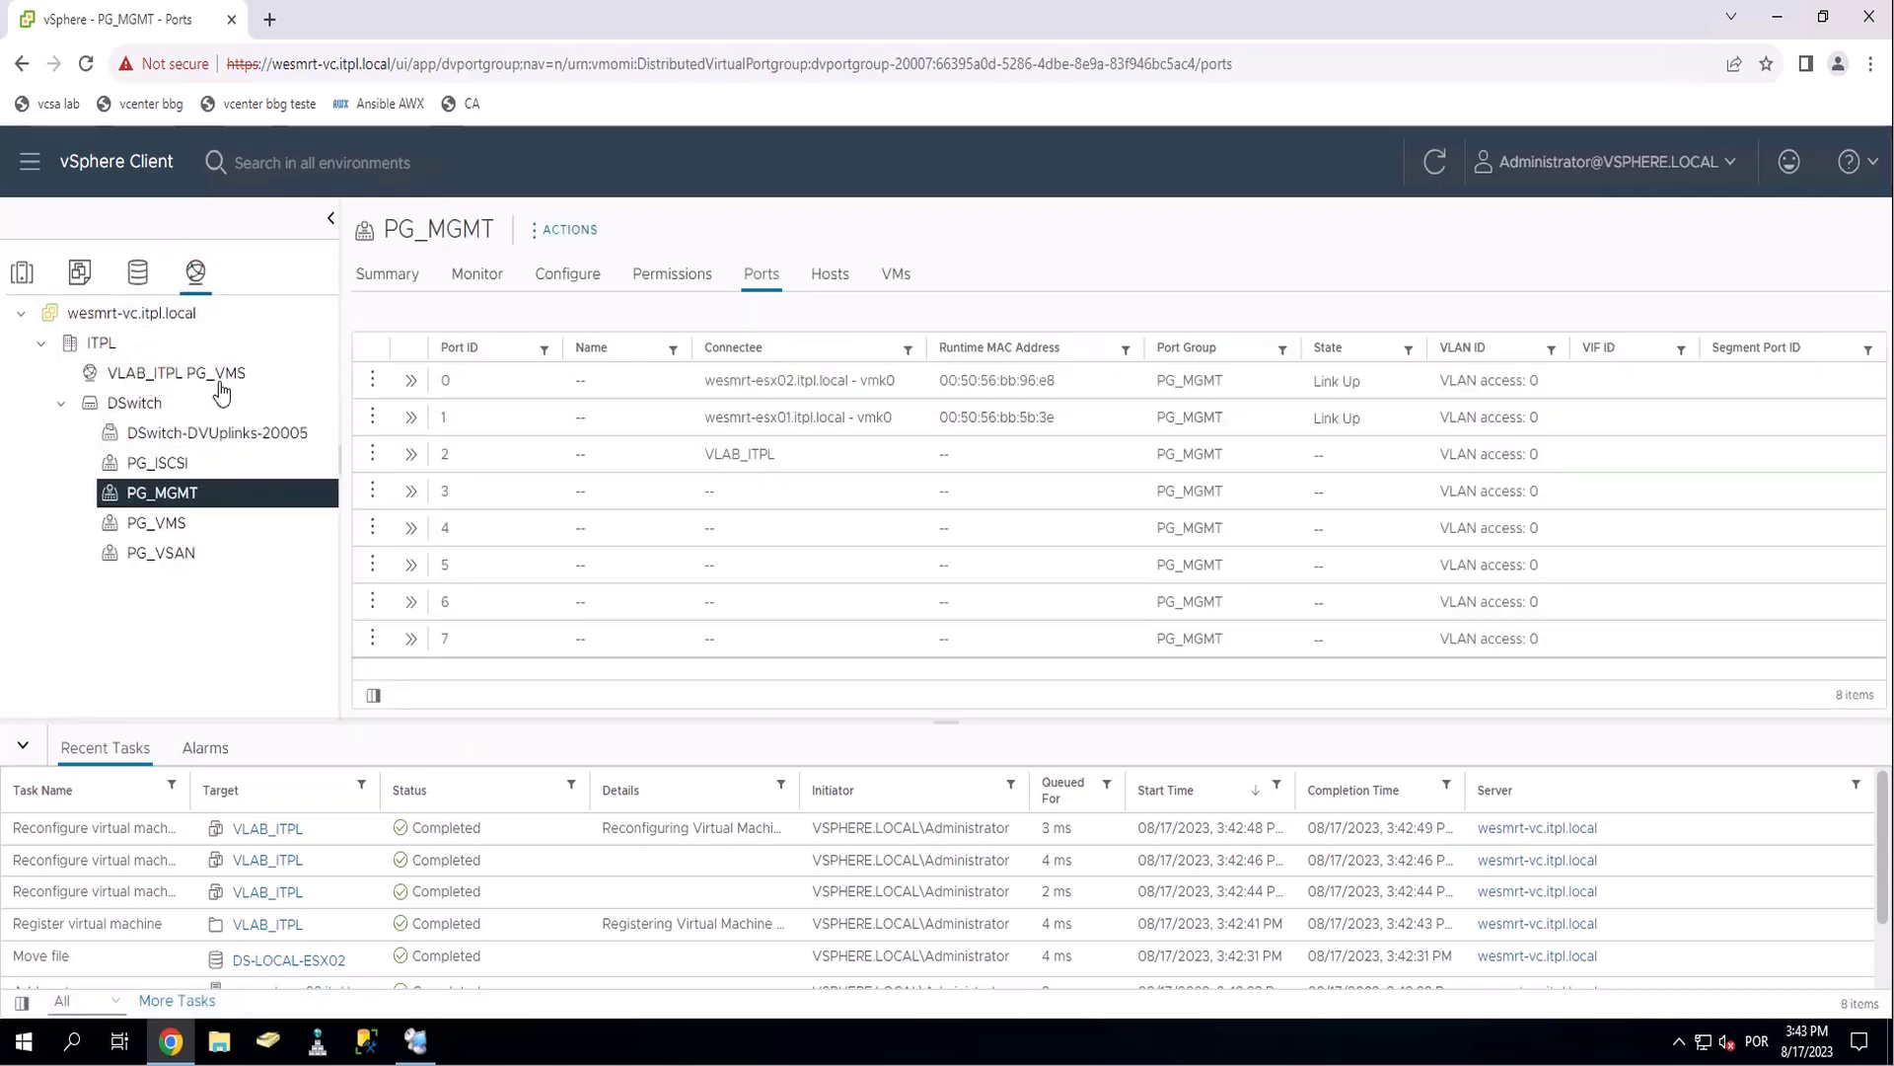
left_click(235, 375)
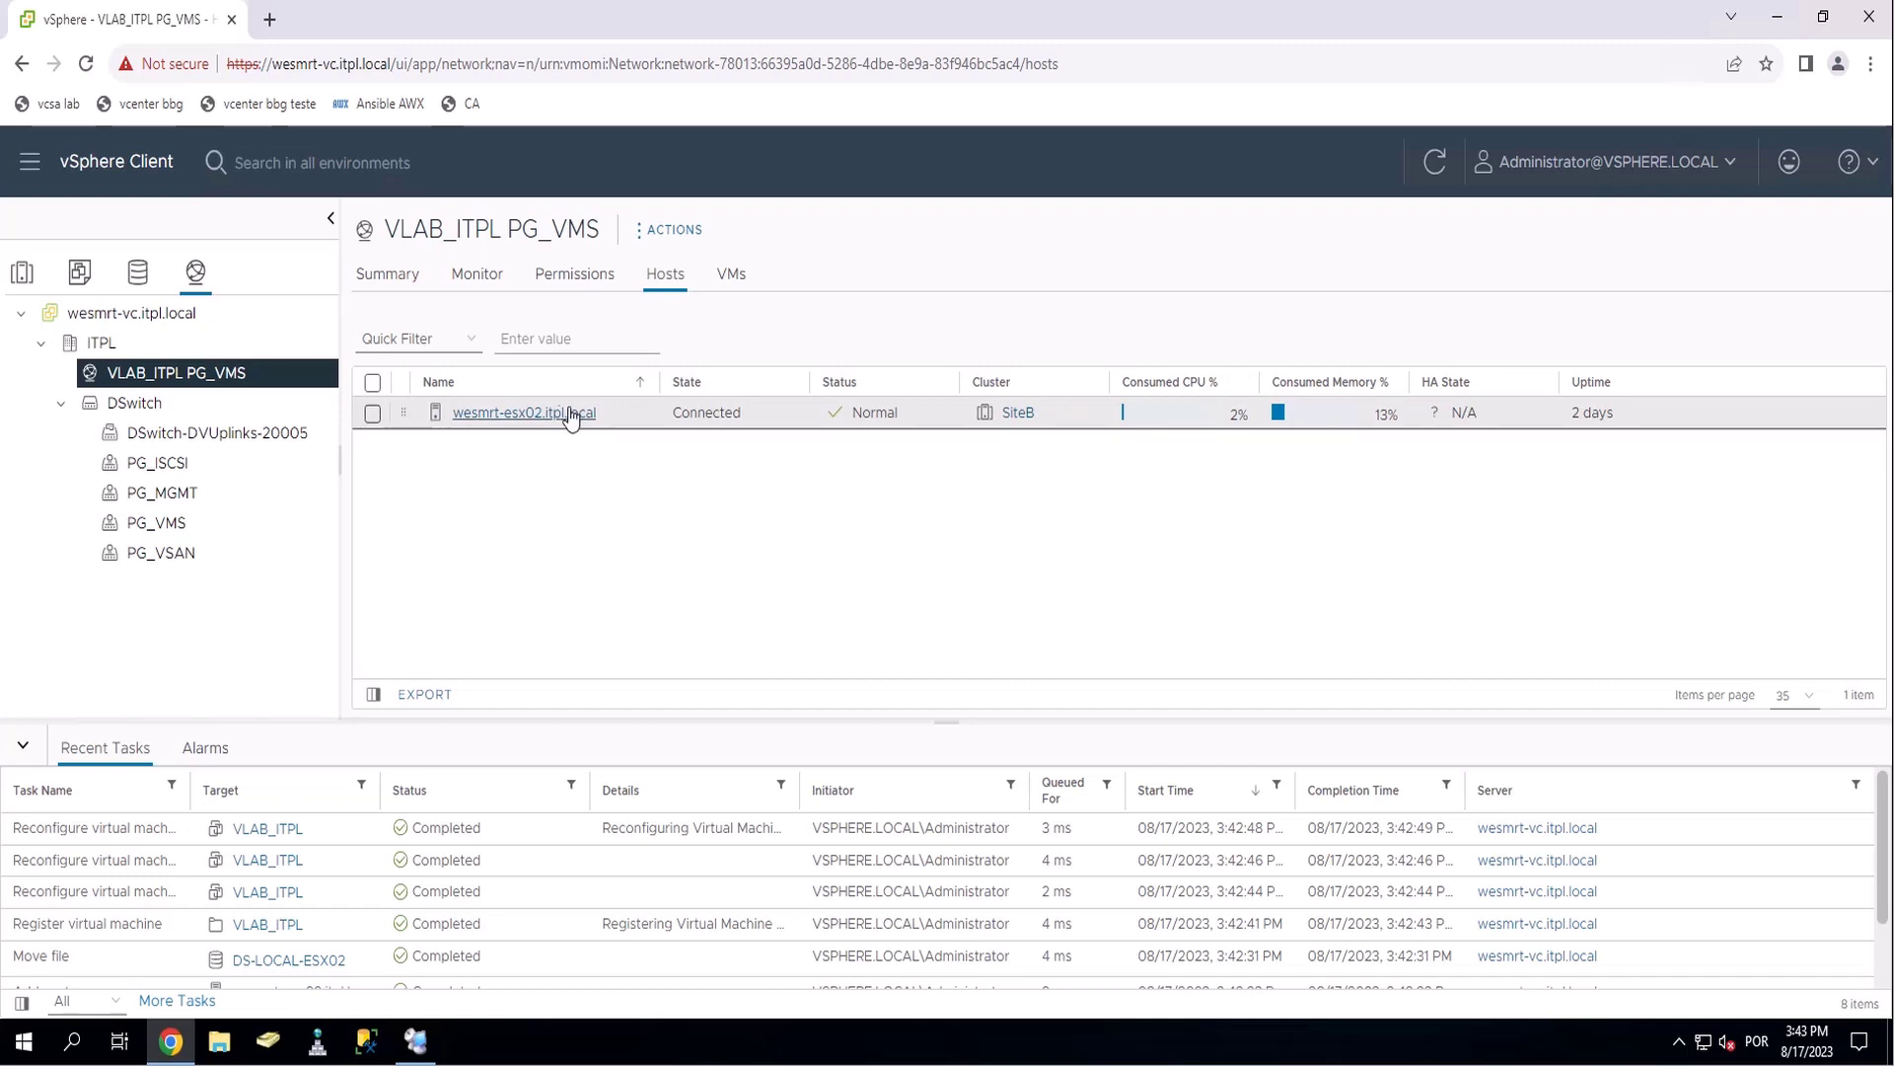
left_click(22, 273)
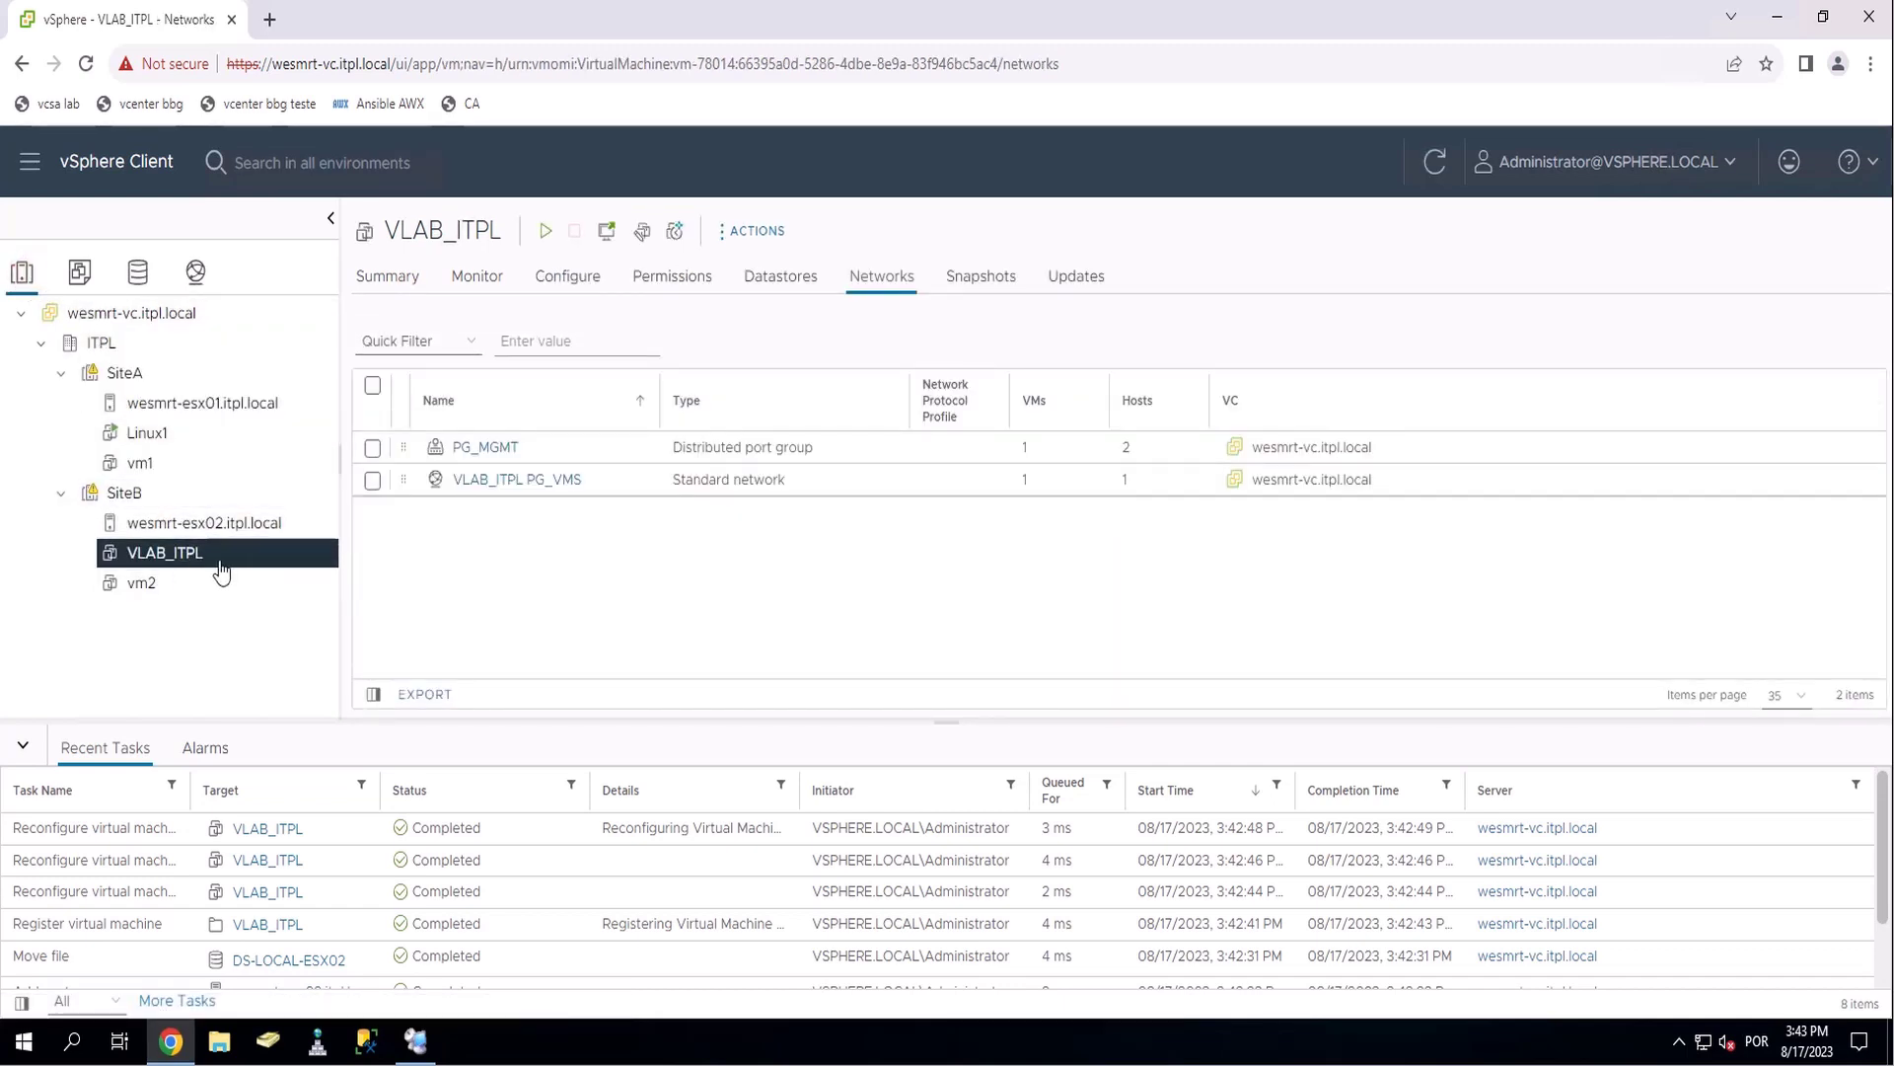
left_click(153, 430)
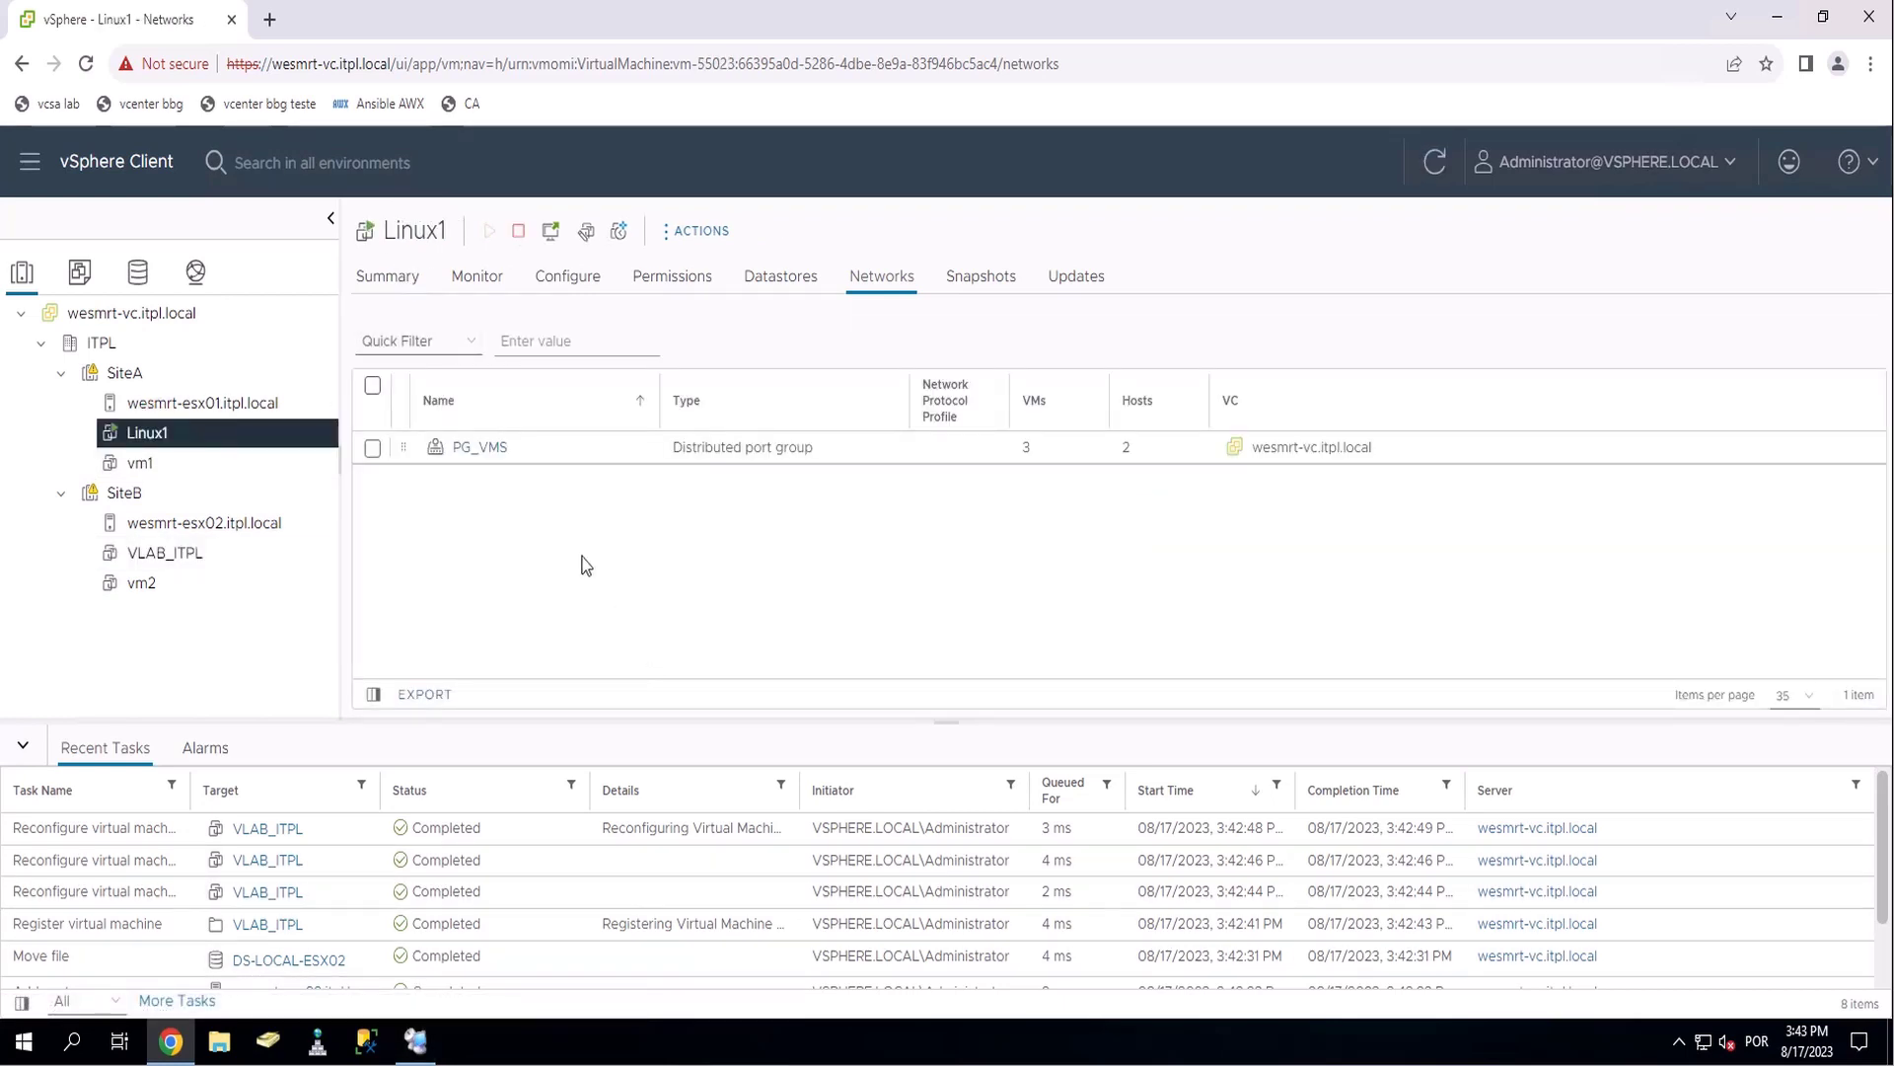
left_click(383, 278)
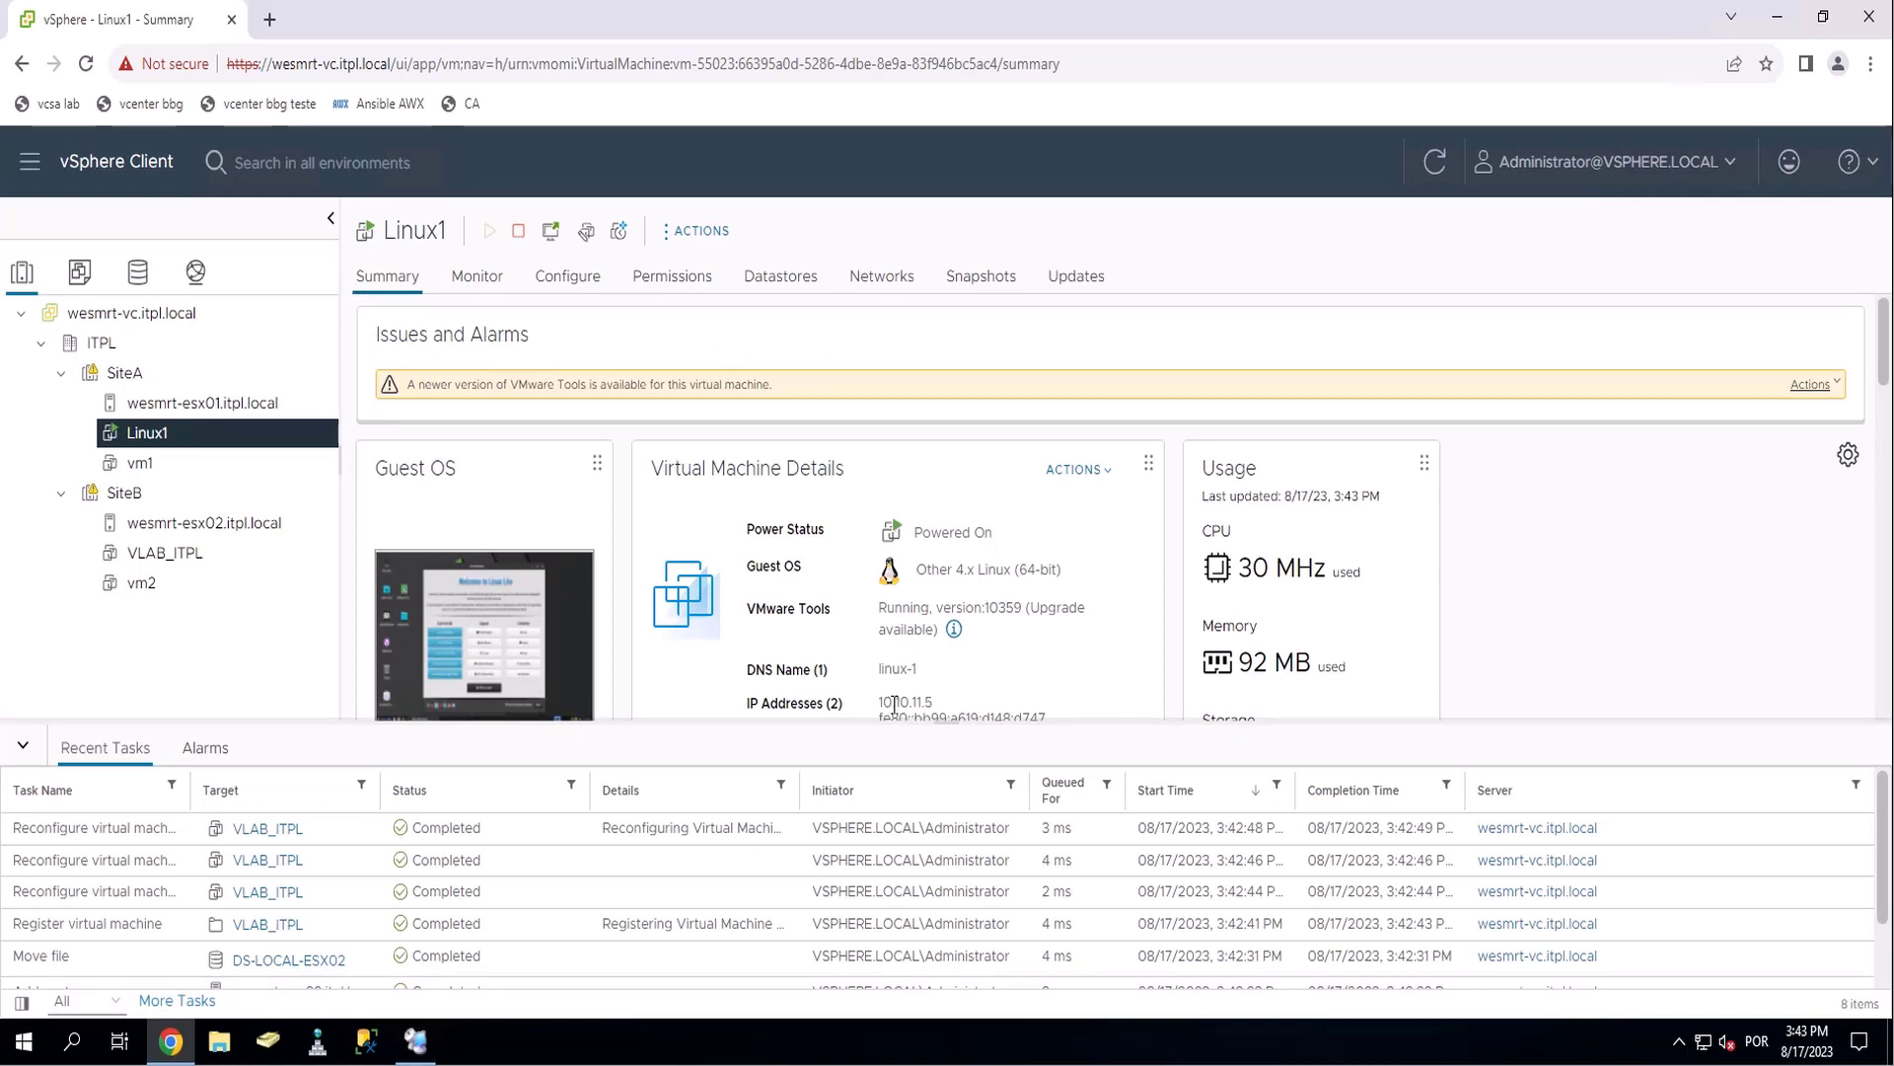
Switch to PowerShell on the Veeam server, ping Linux1 at 10.10.11.5, and minimize the console
left_click(422, 1053)
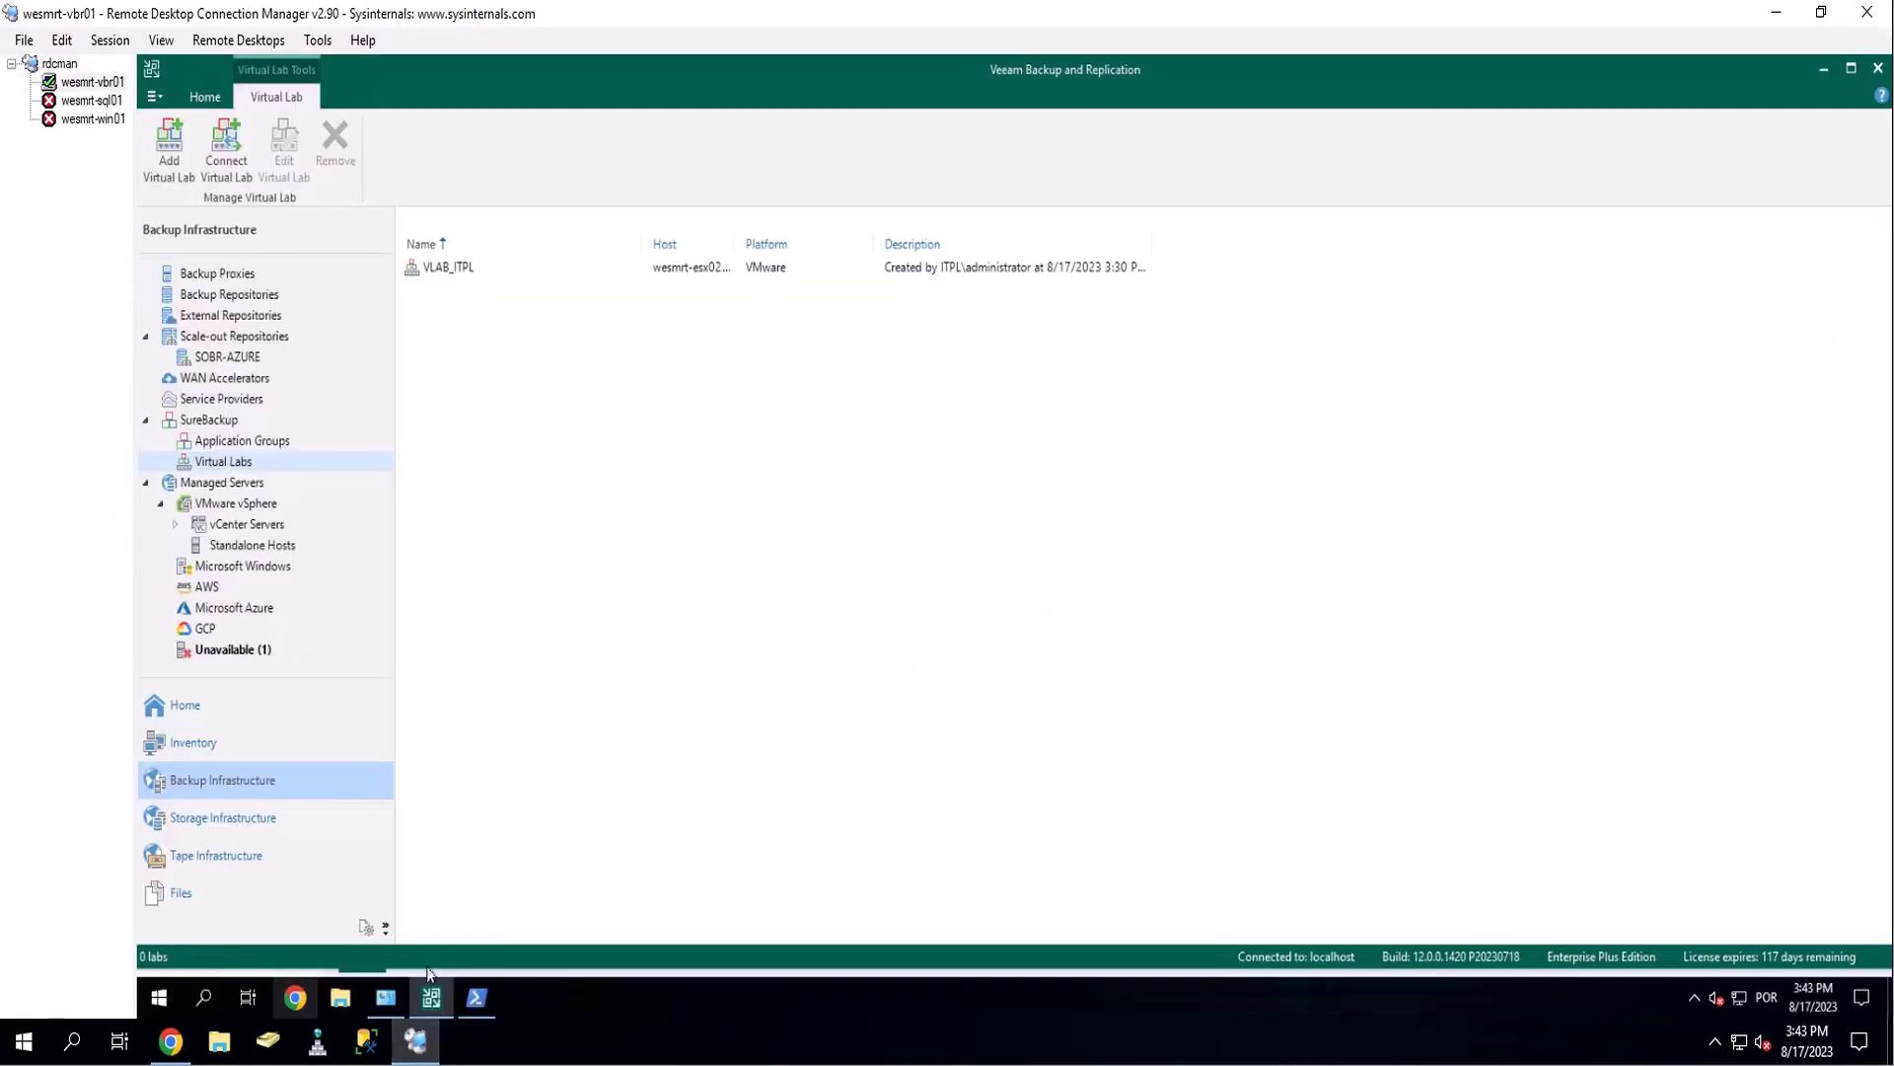
left_click(477, 998)
left_click(761, 453)
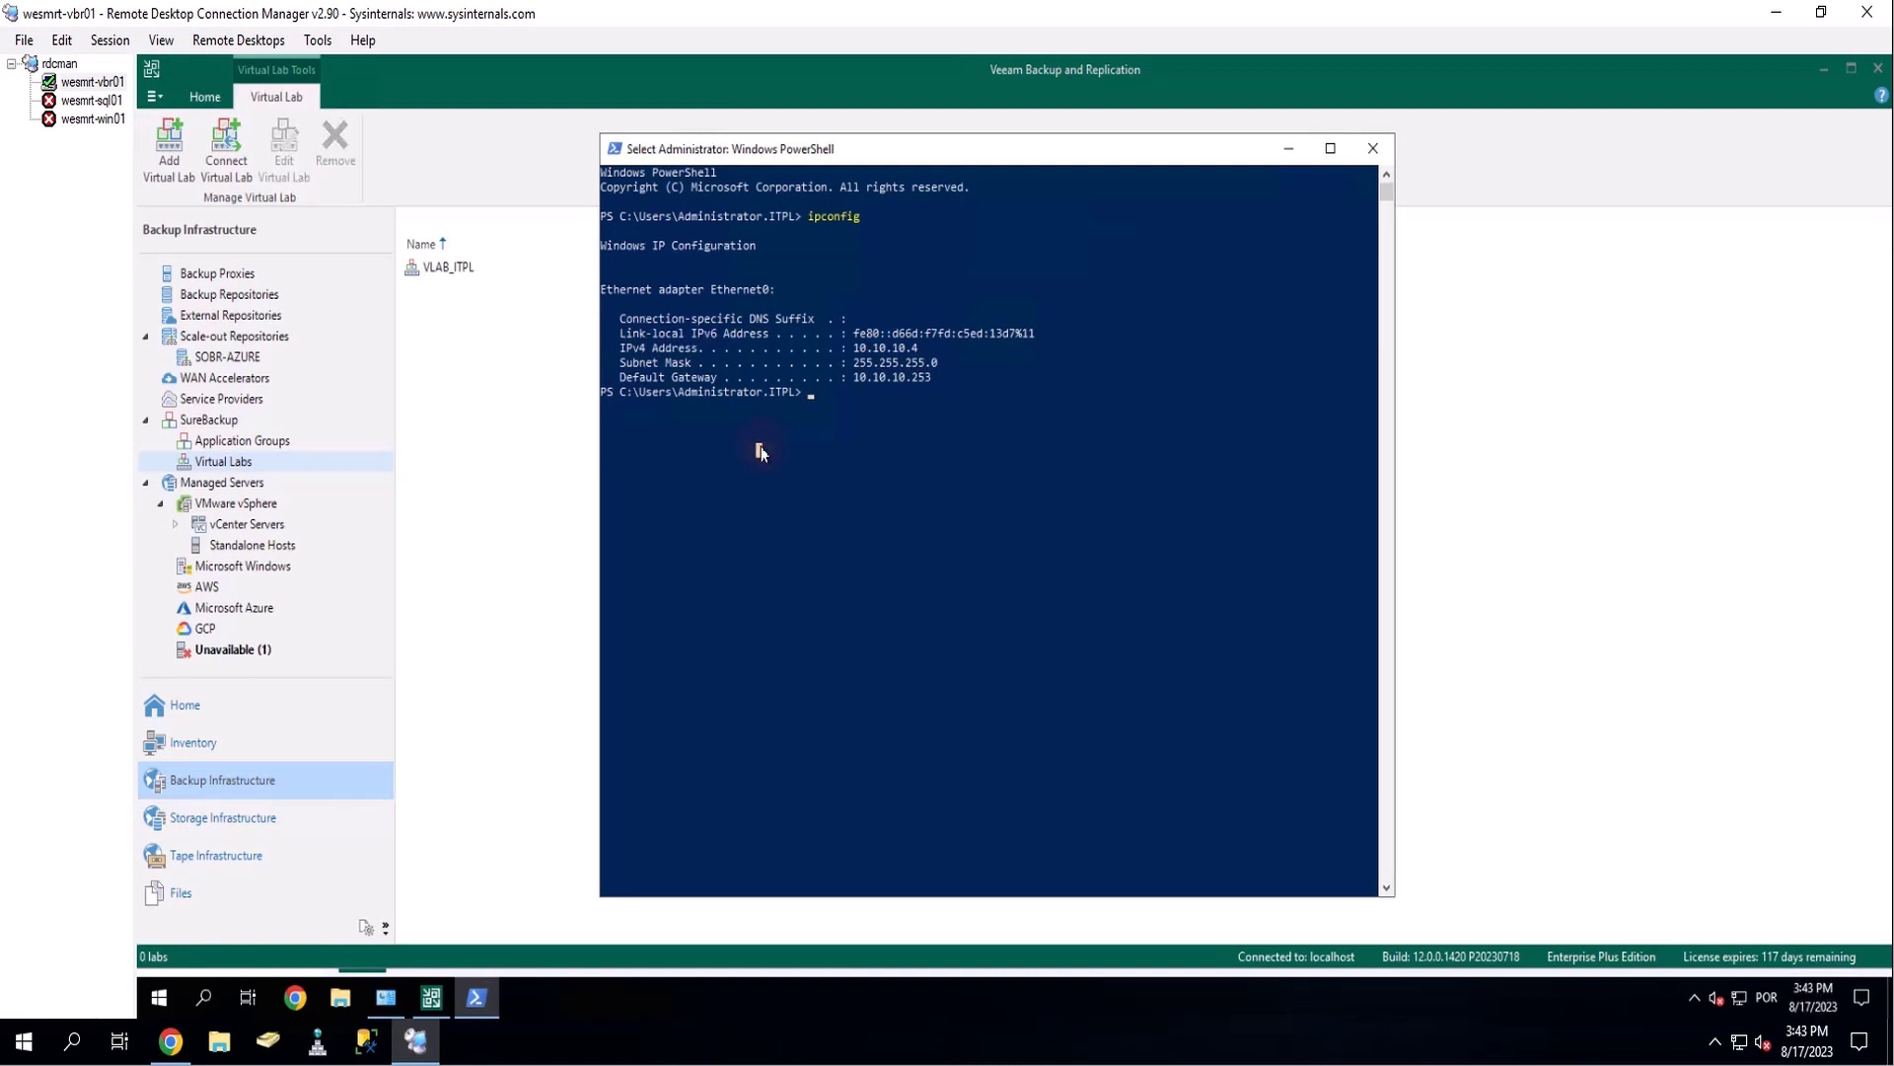
type("ping 10.")
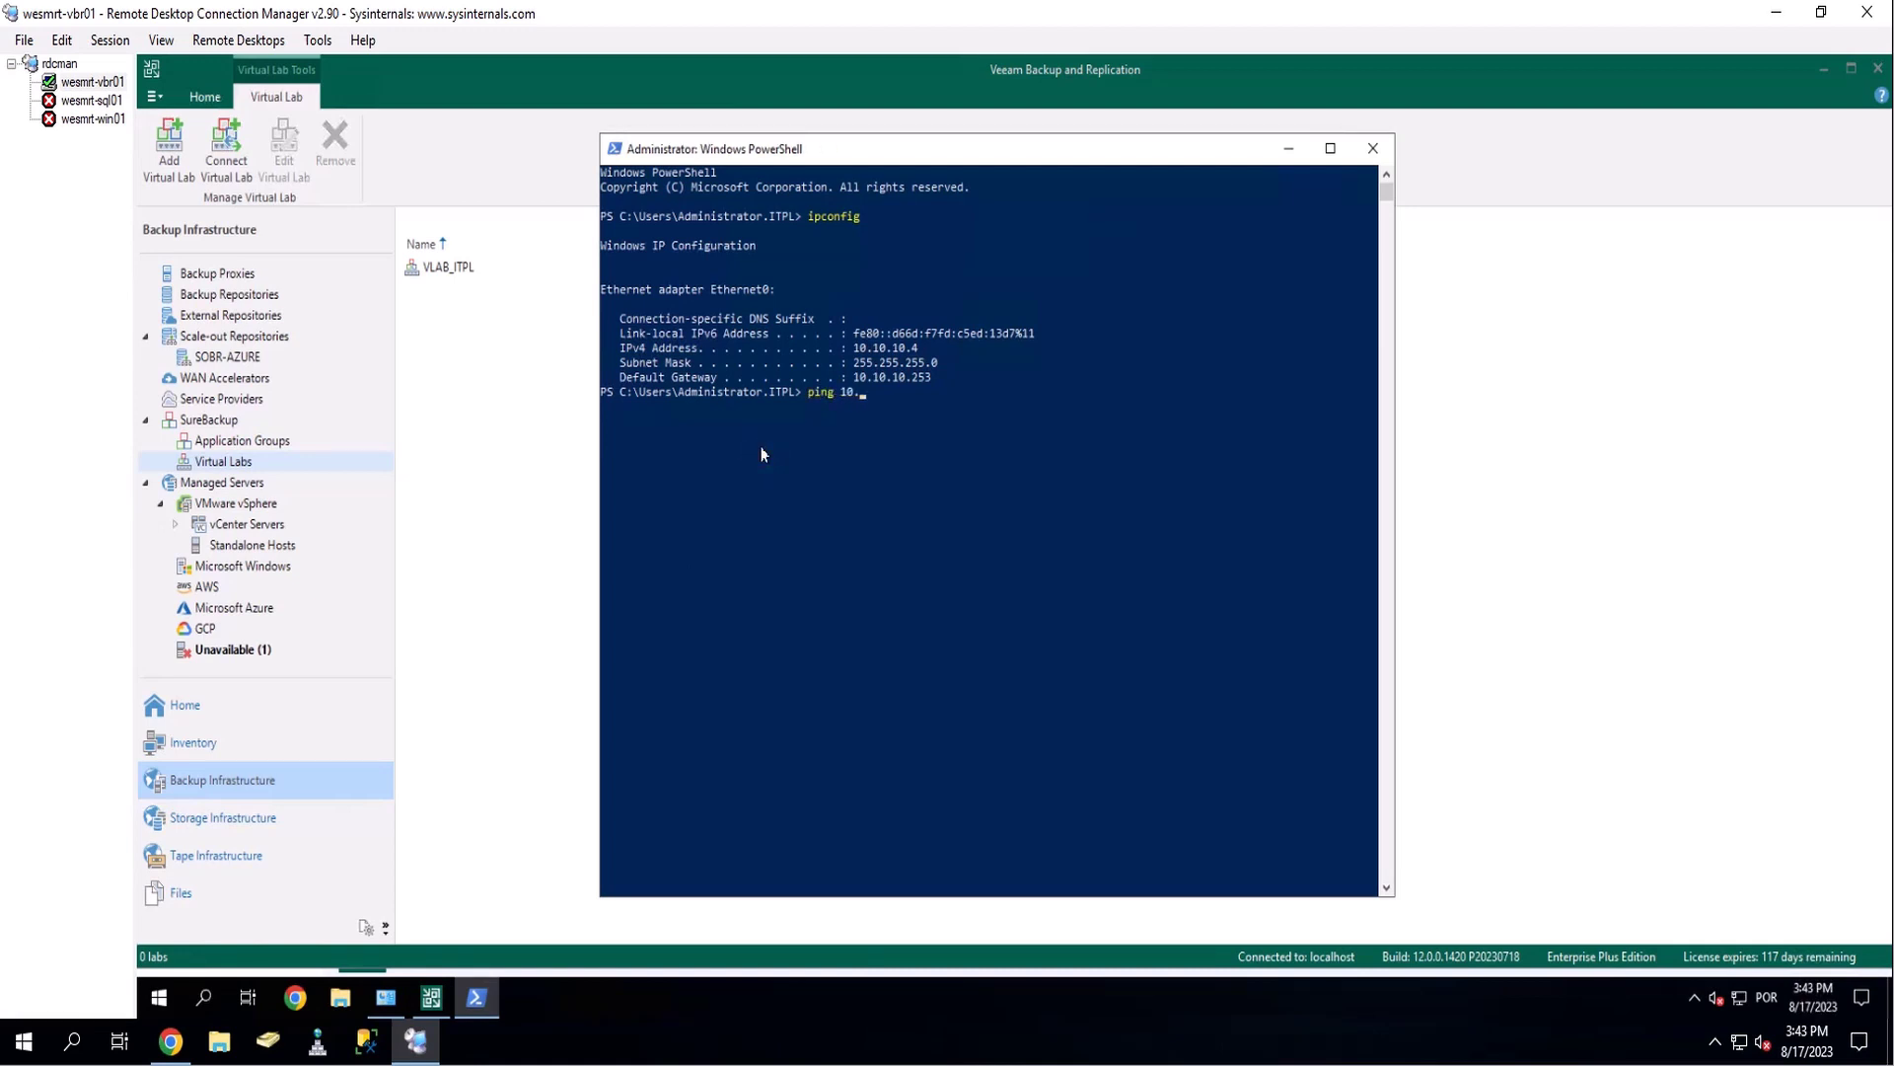
type("10.11.5")
key("Return")
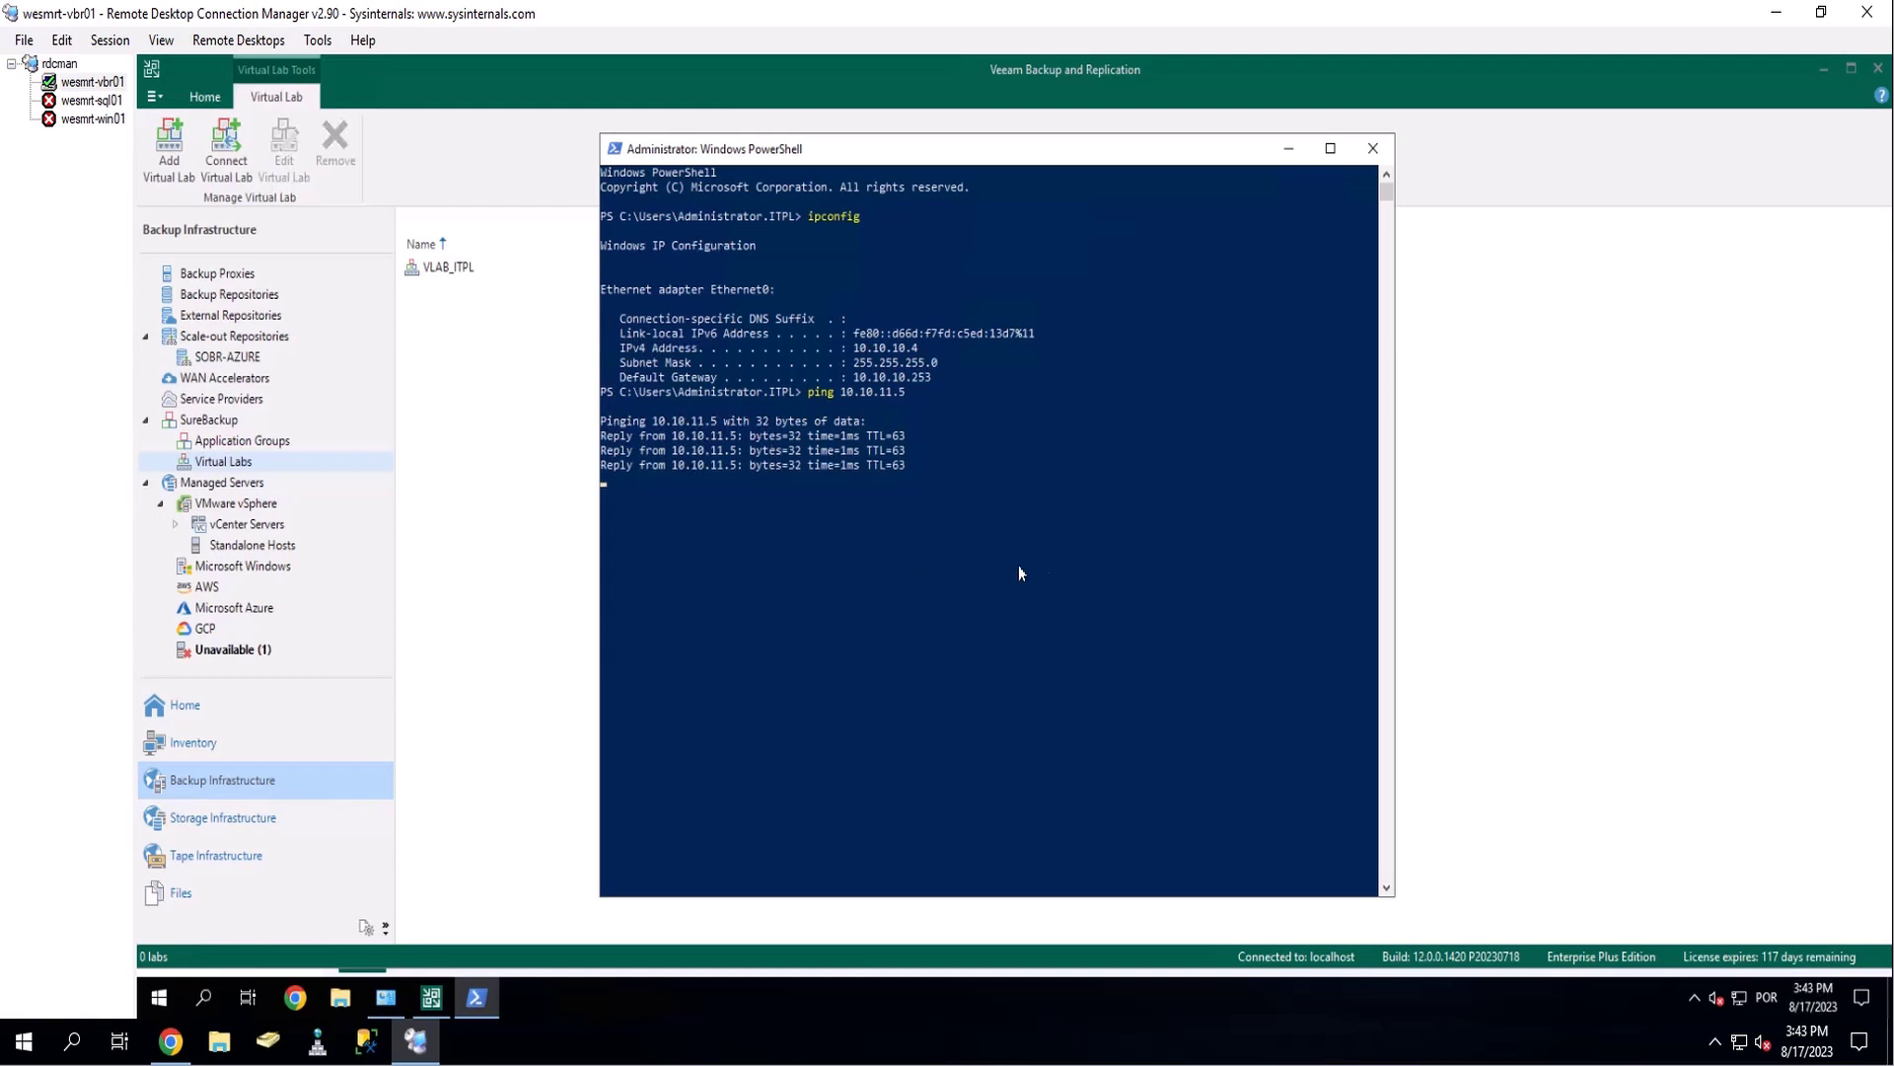
left_click(1288, 148)
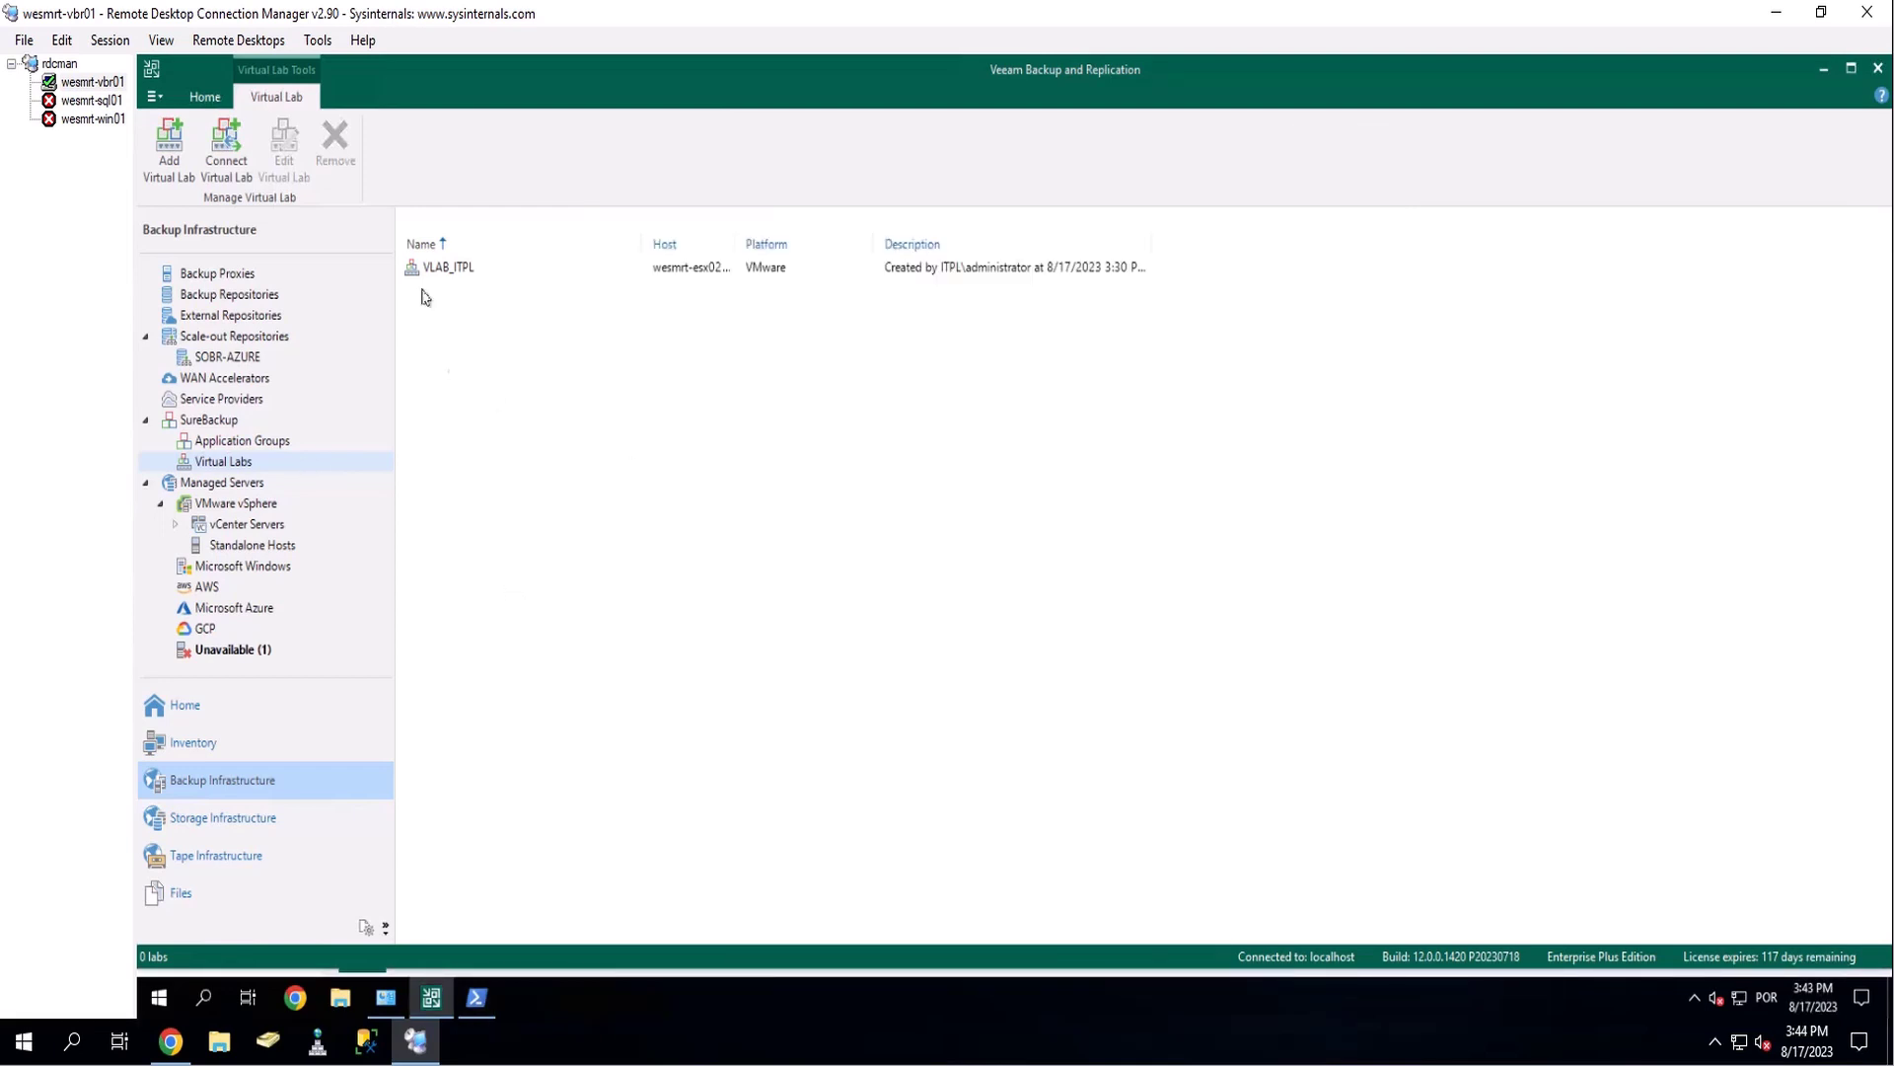
Start a new SureBackup application group named APP_GROUP_SB and proceed to its machine selection
left_click(268, 441)
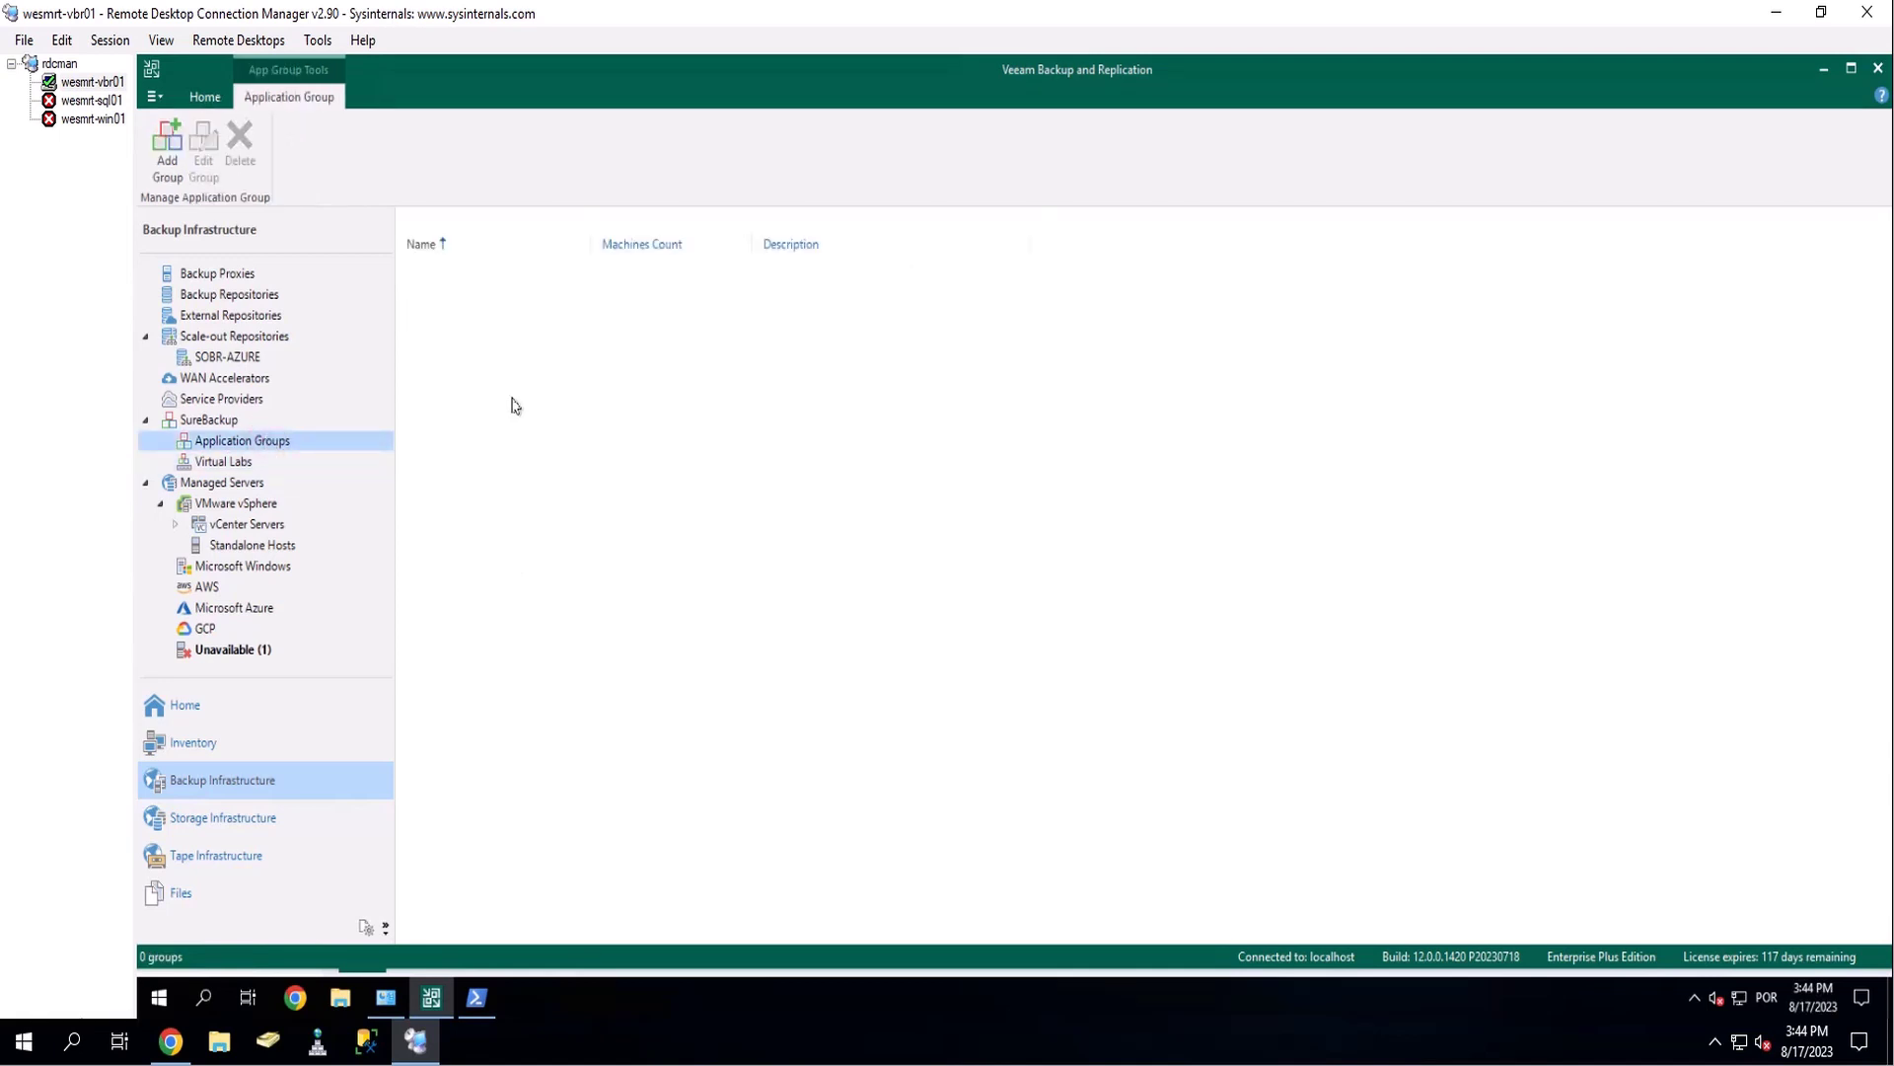
right_click(498, 347)
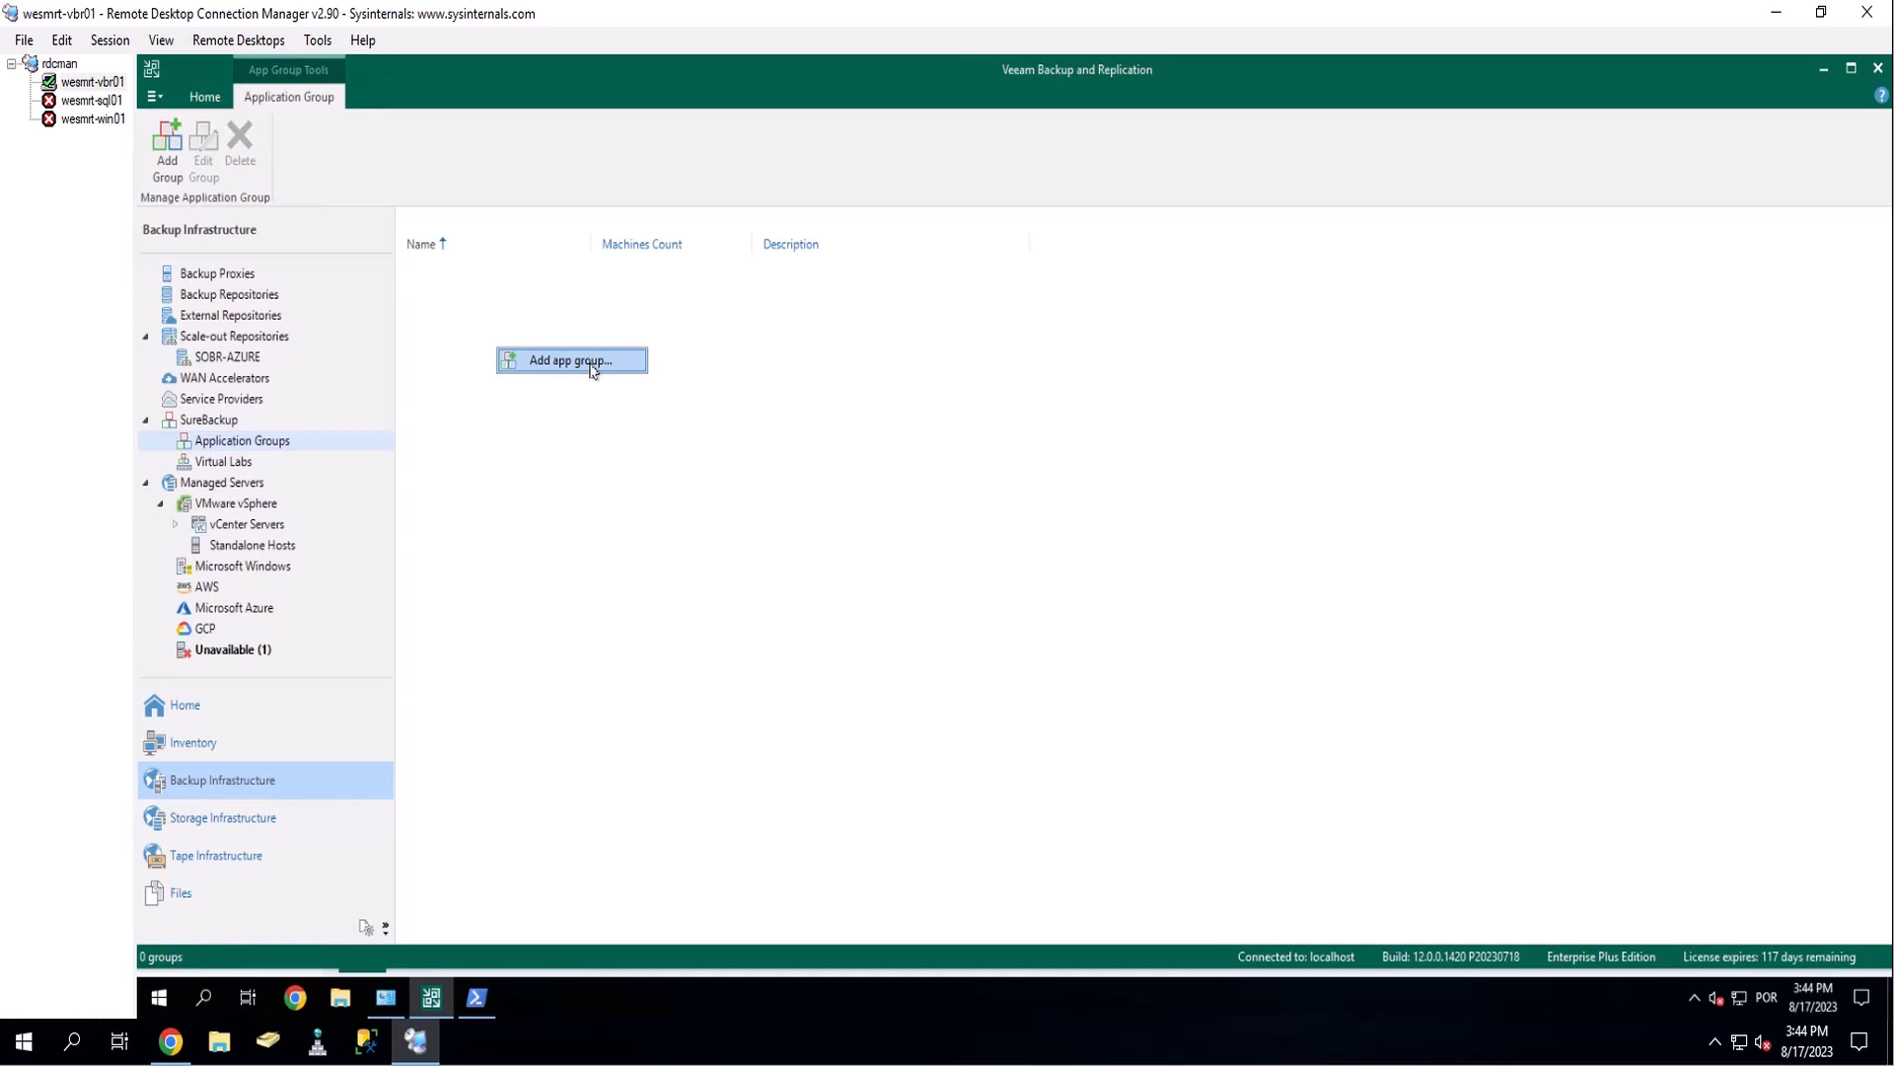
left_click(572, 360)
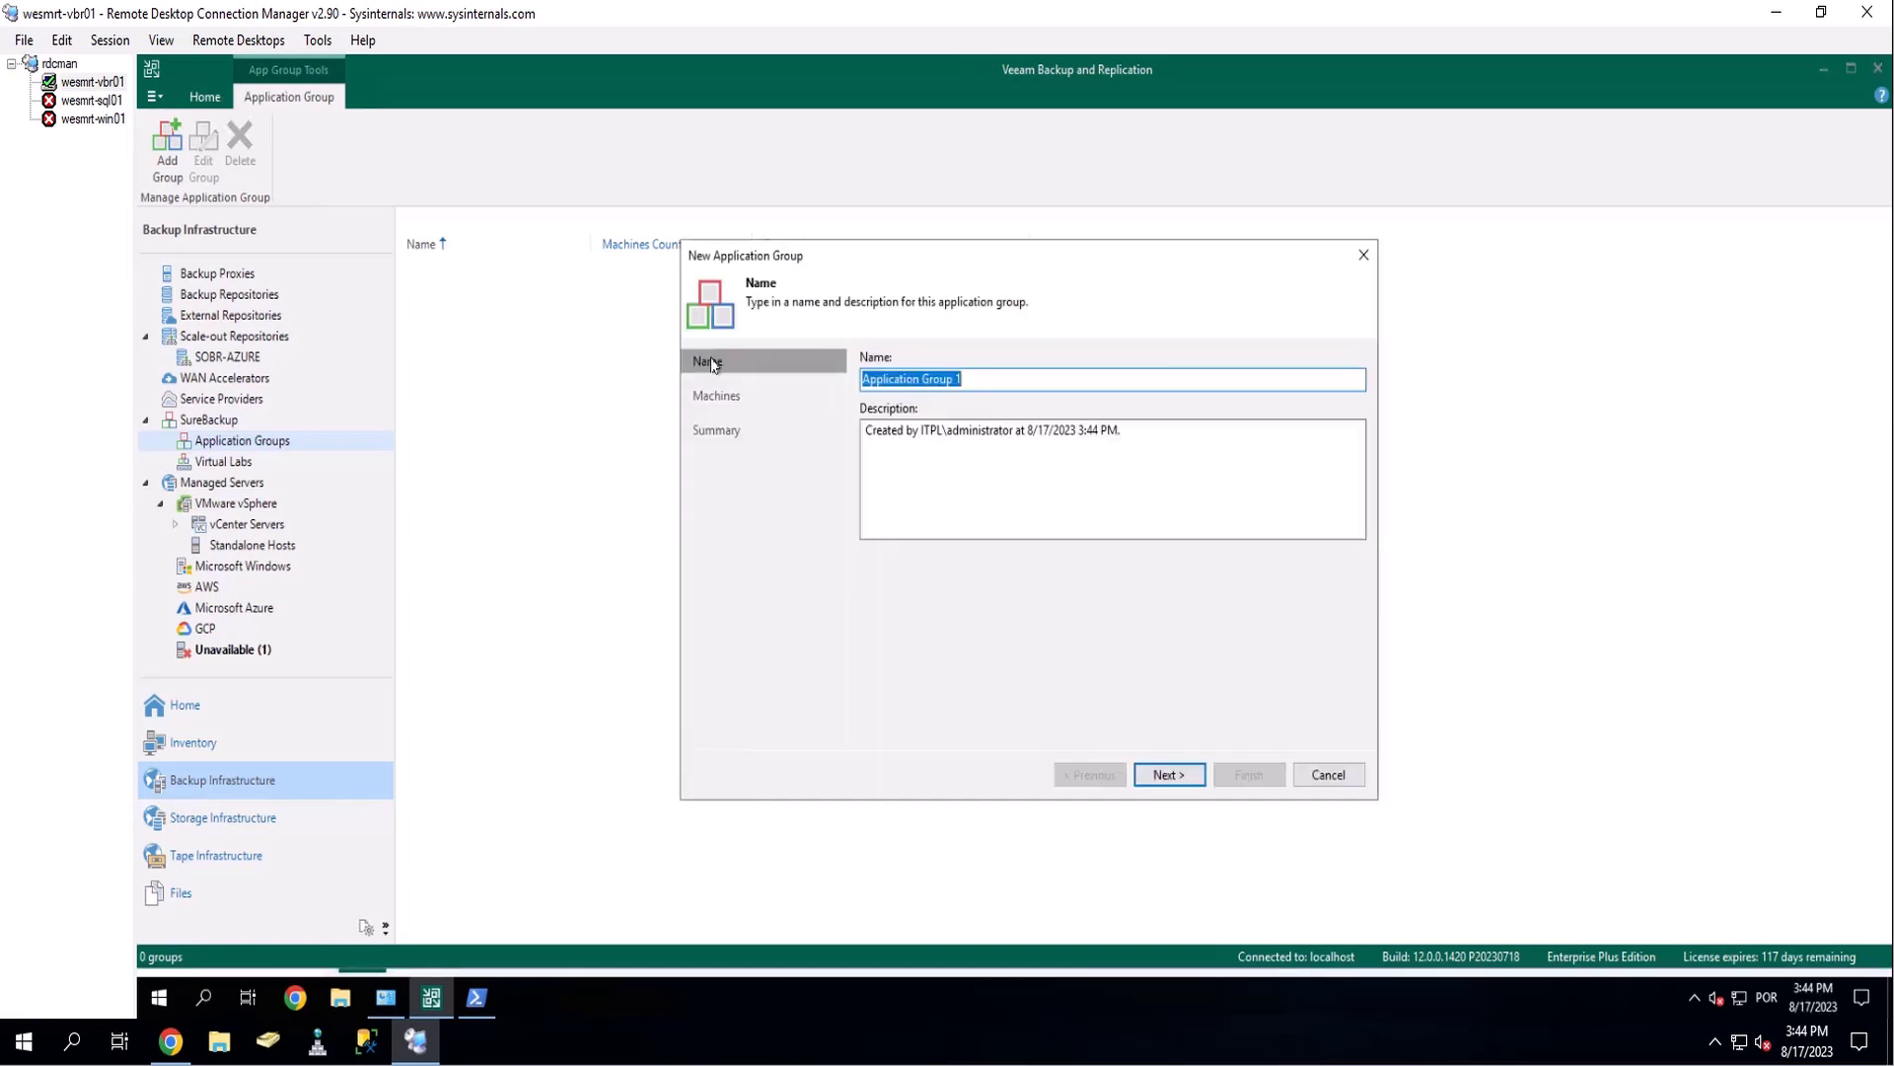
type("APP_GROUP_SB")
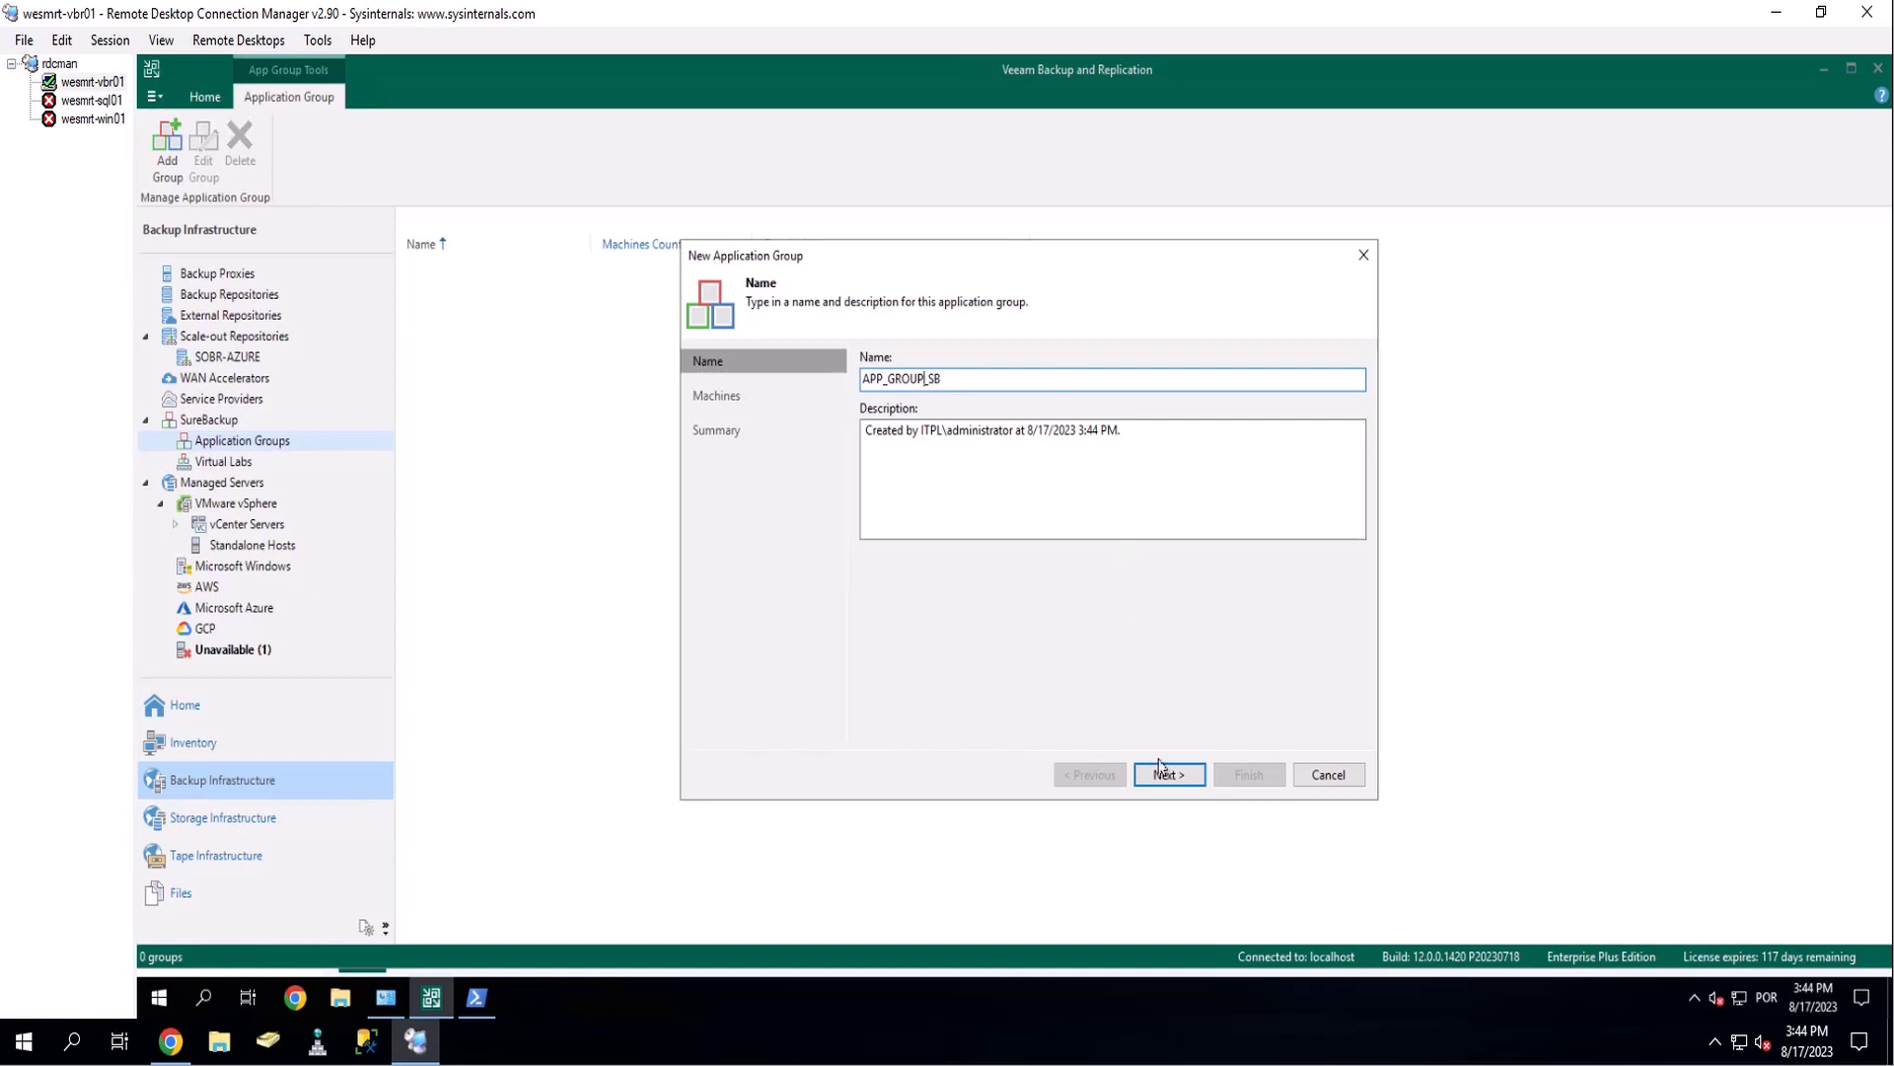
left_click(1160, 768)
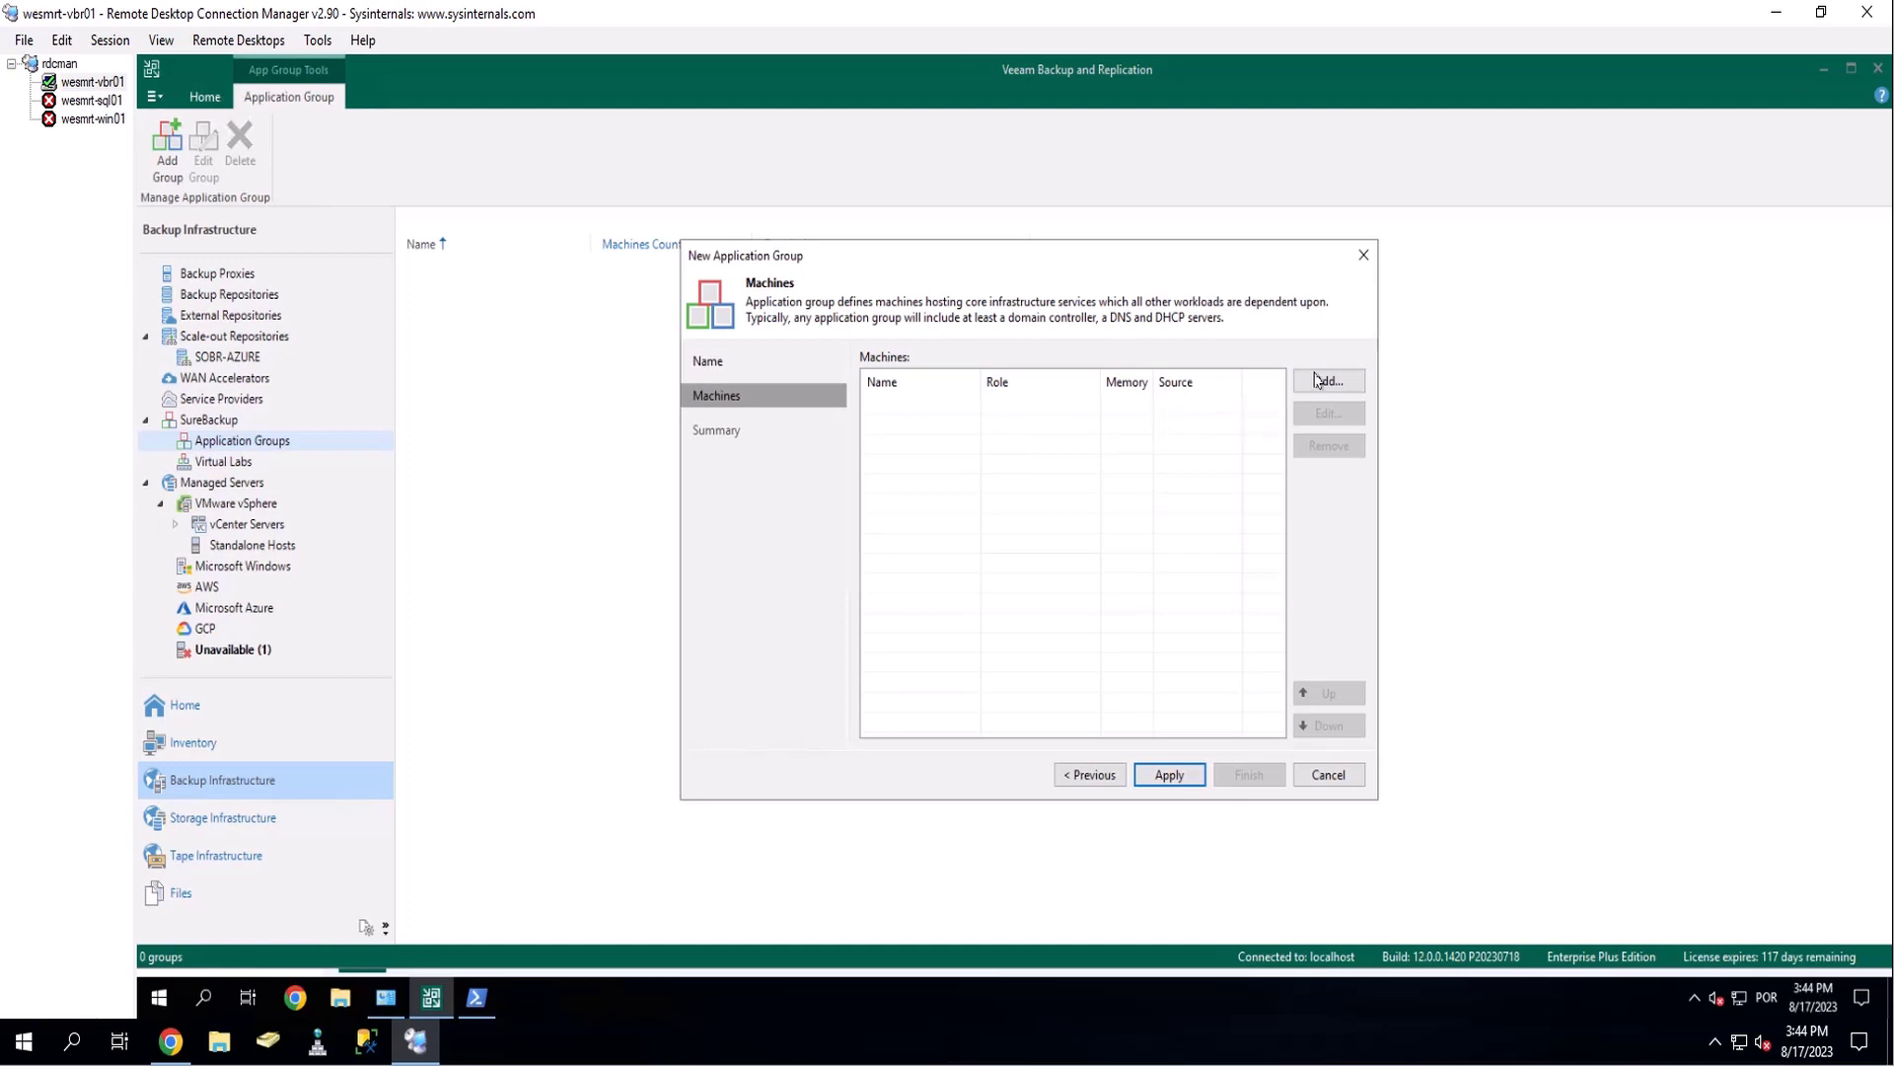
Add the Linux1 machine from the BKP_LINUX backup to the application group
left_click(1317, 380)
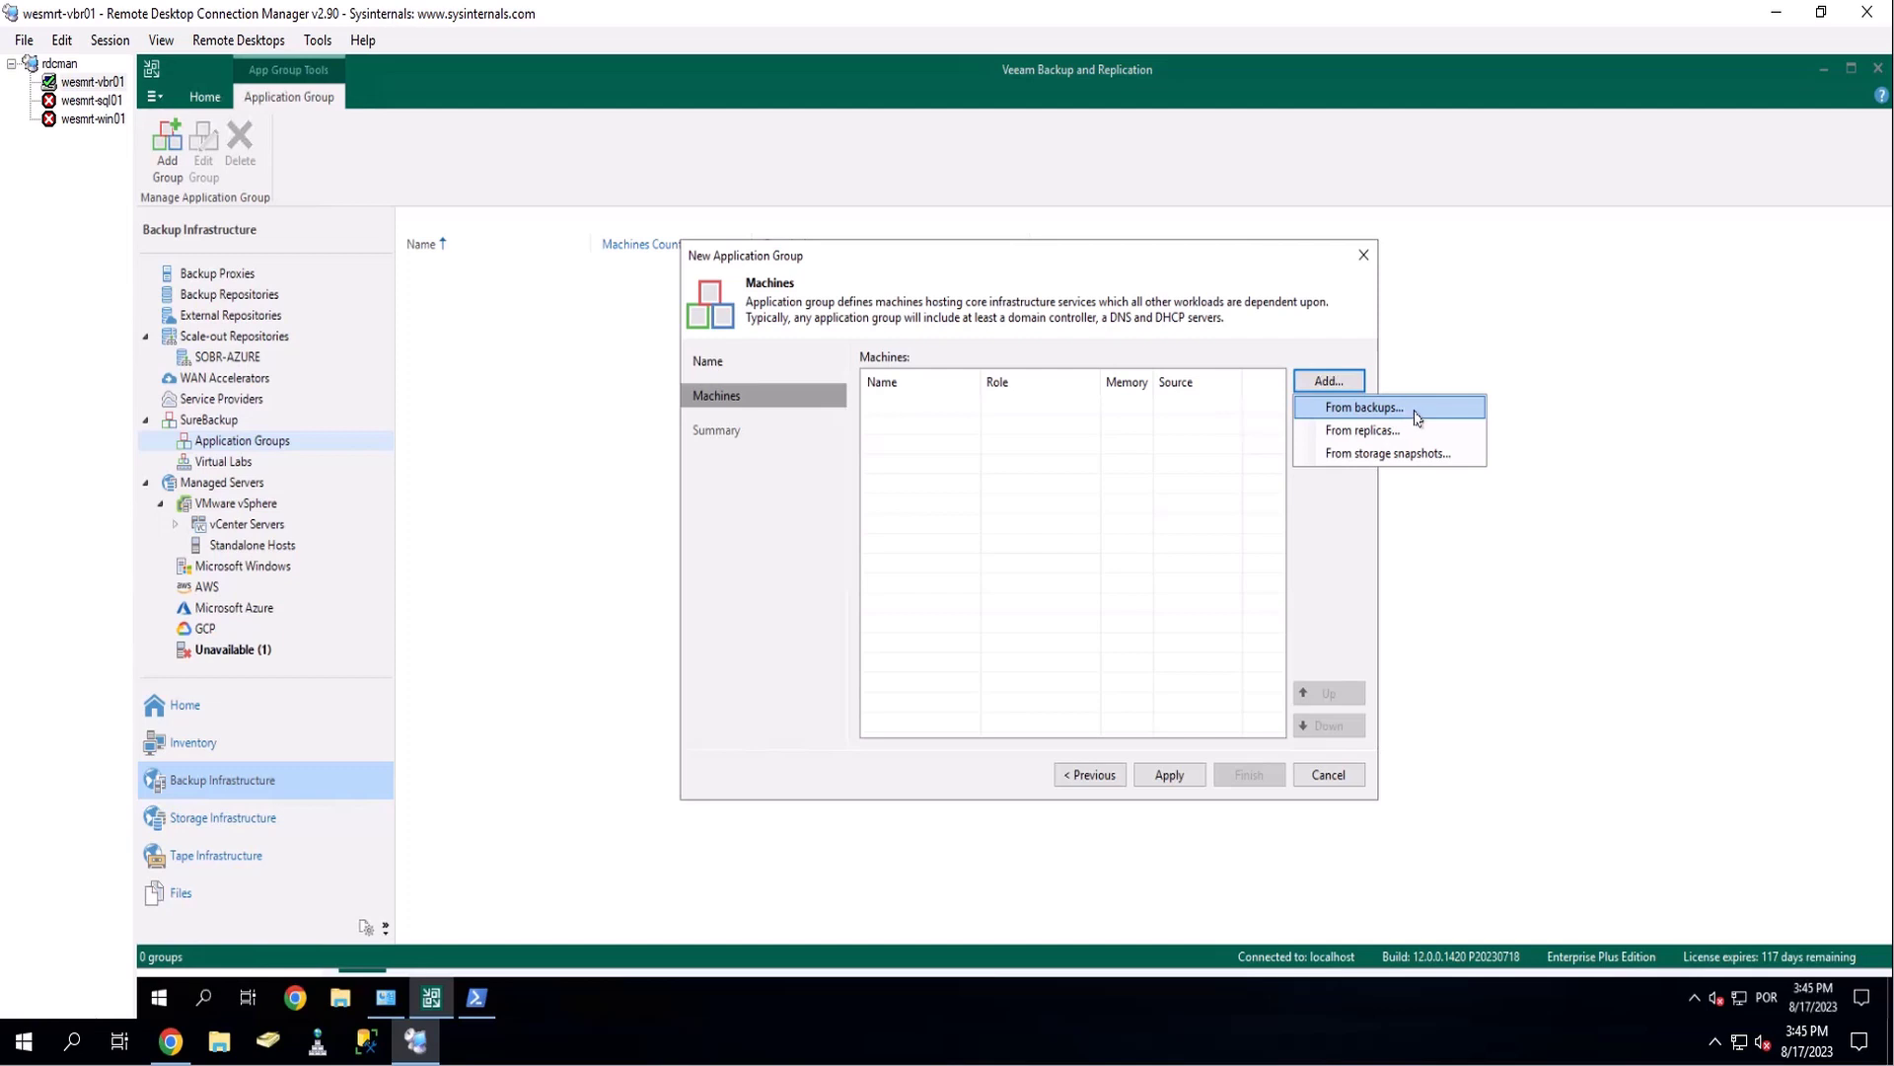
left_click(1418, 412)
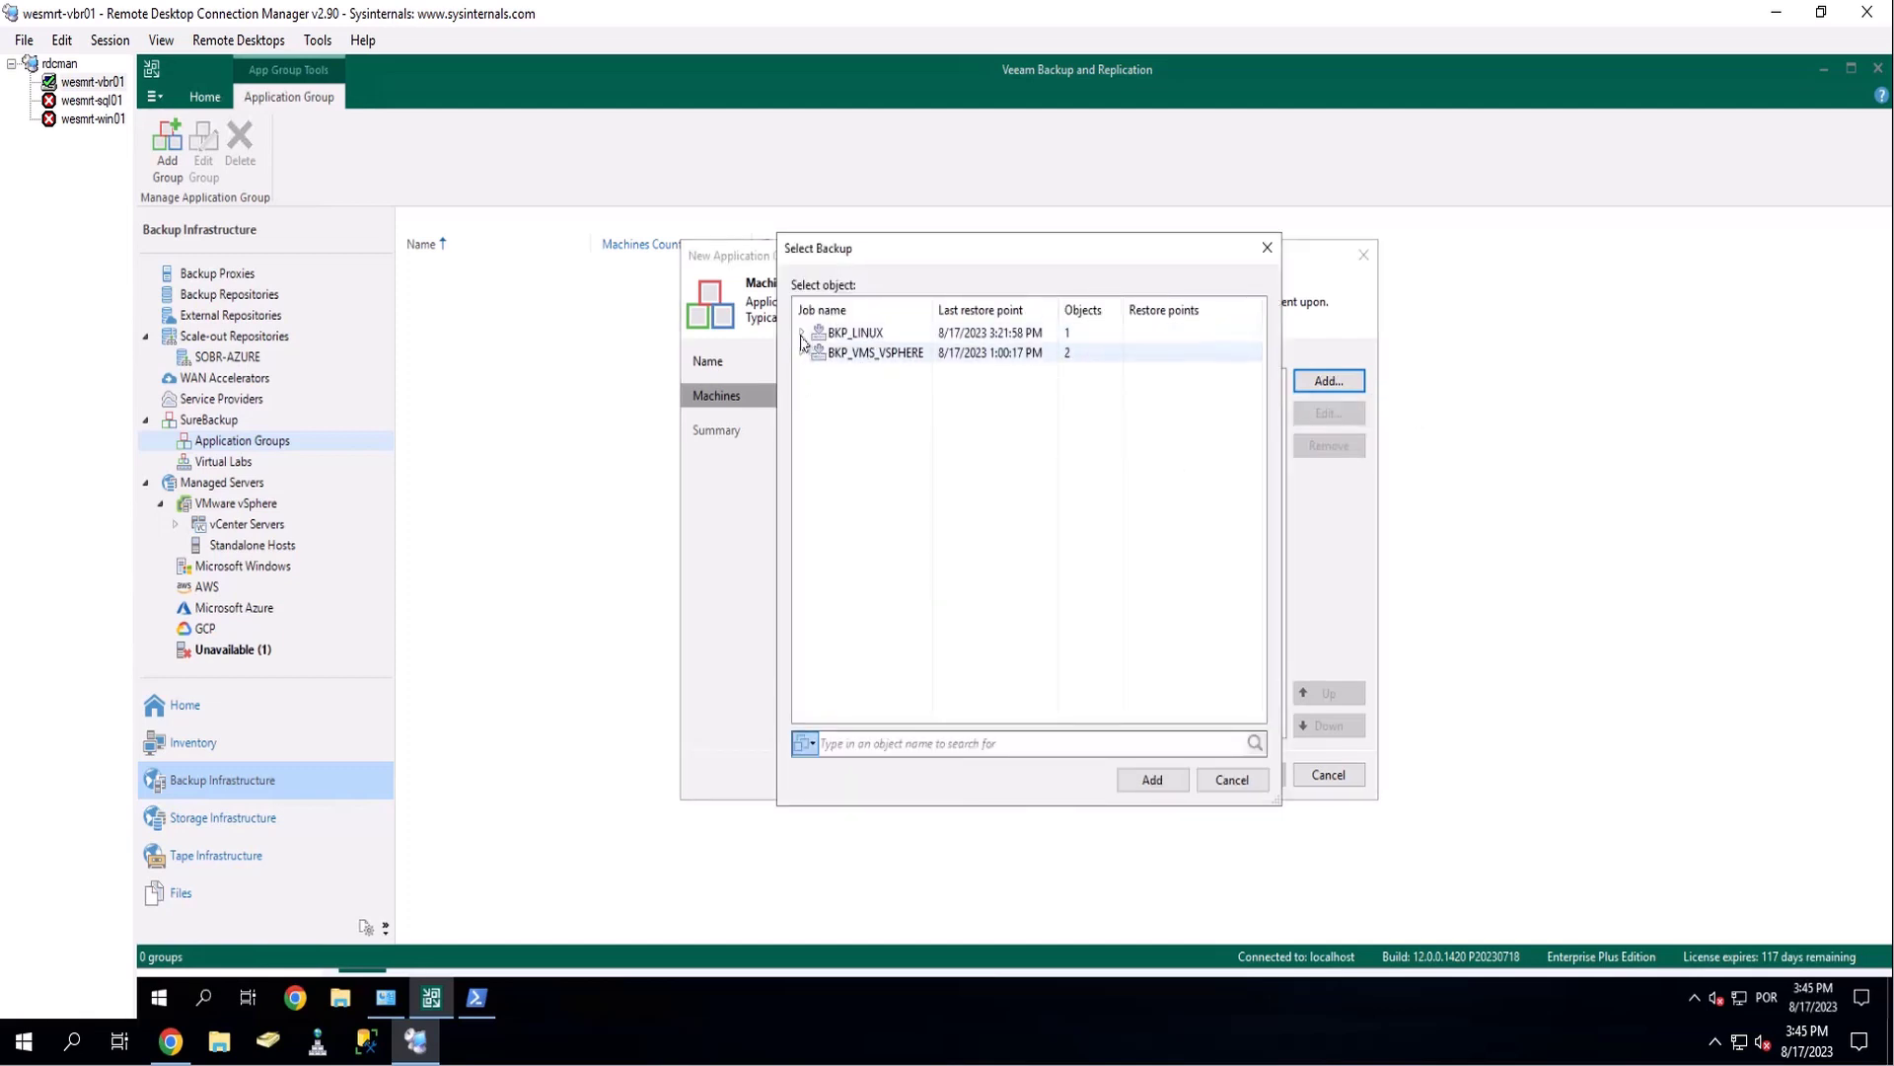
left_click(797, 332)
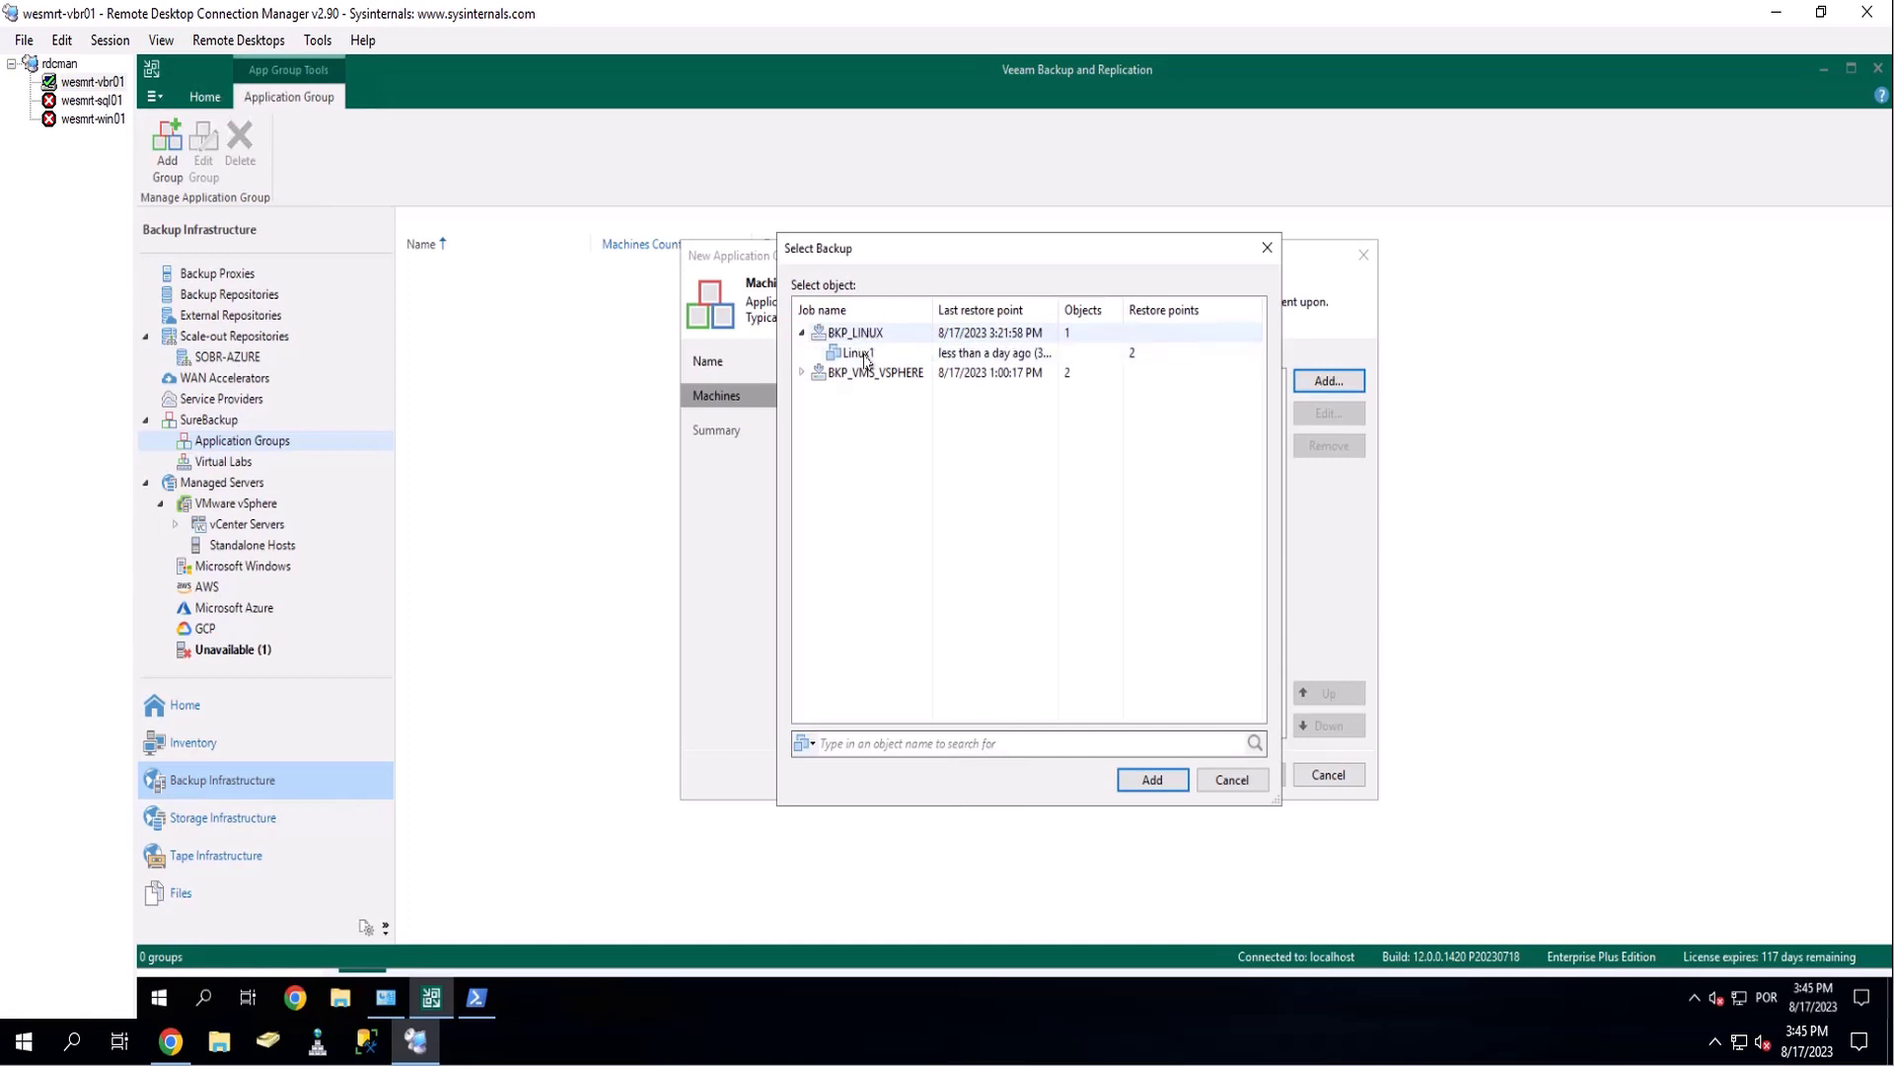
left_click(864, 355)
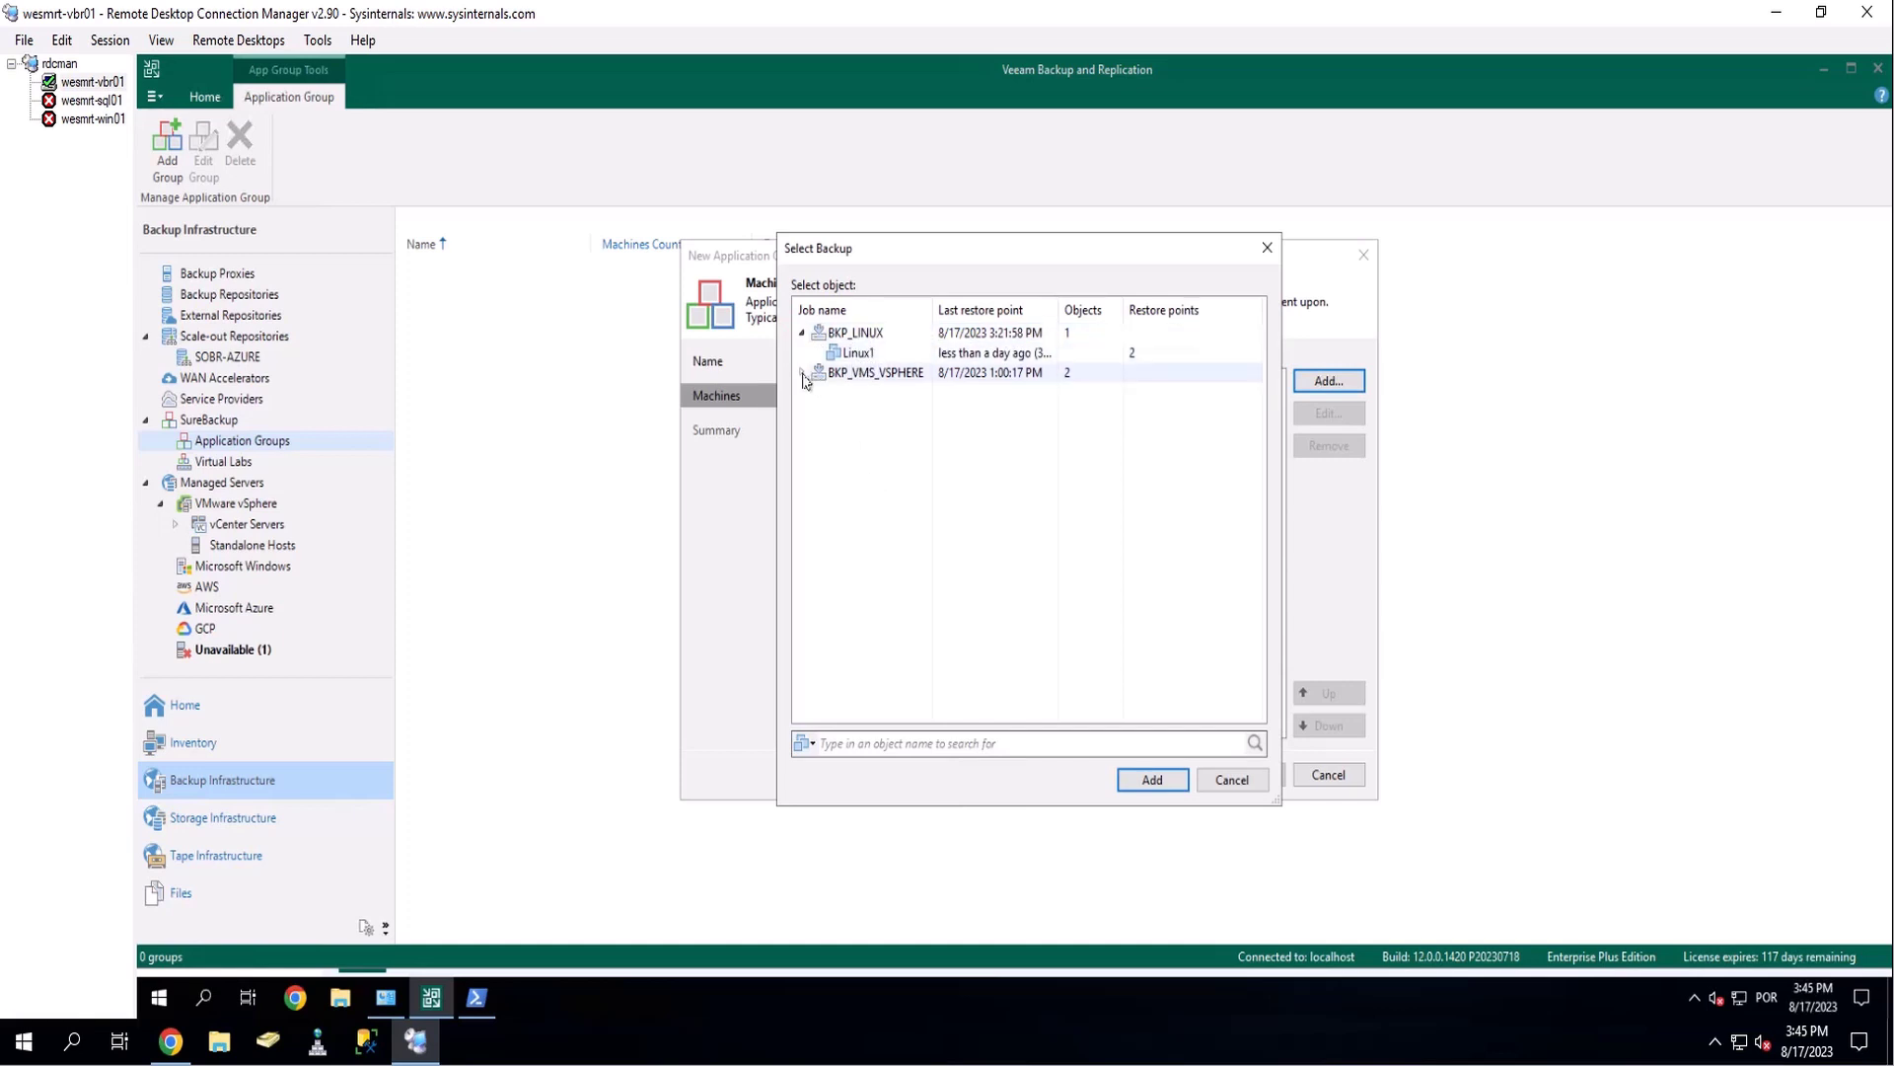
left_click(801, 372)
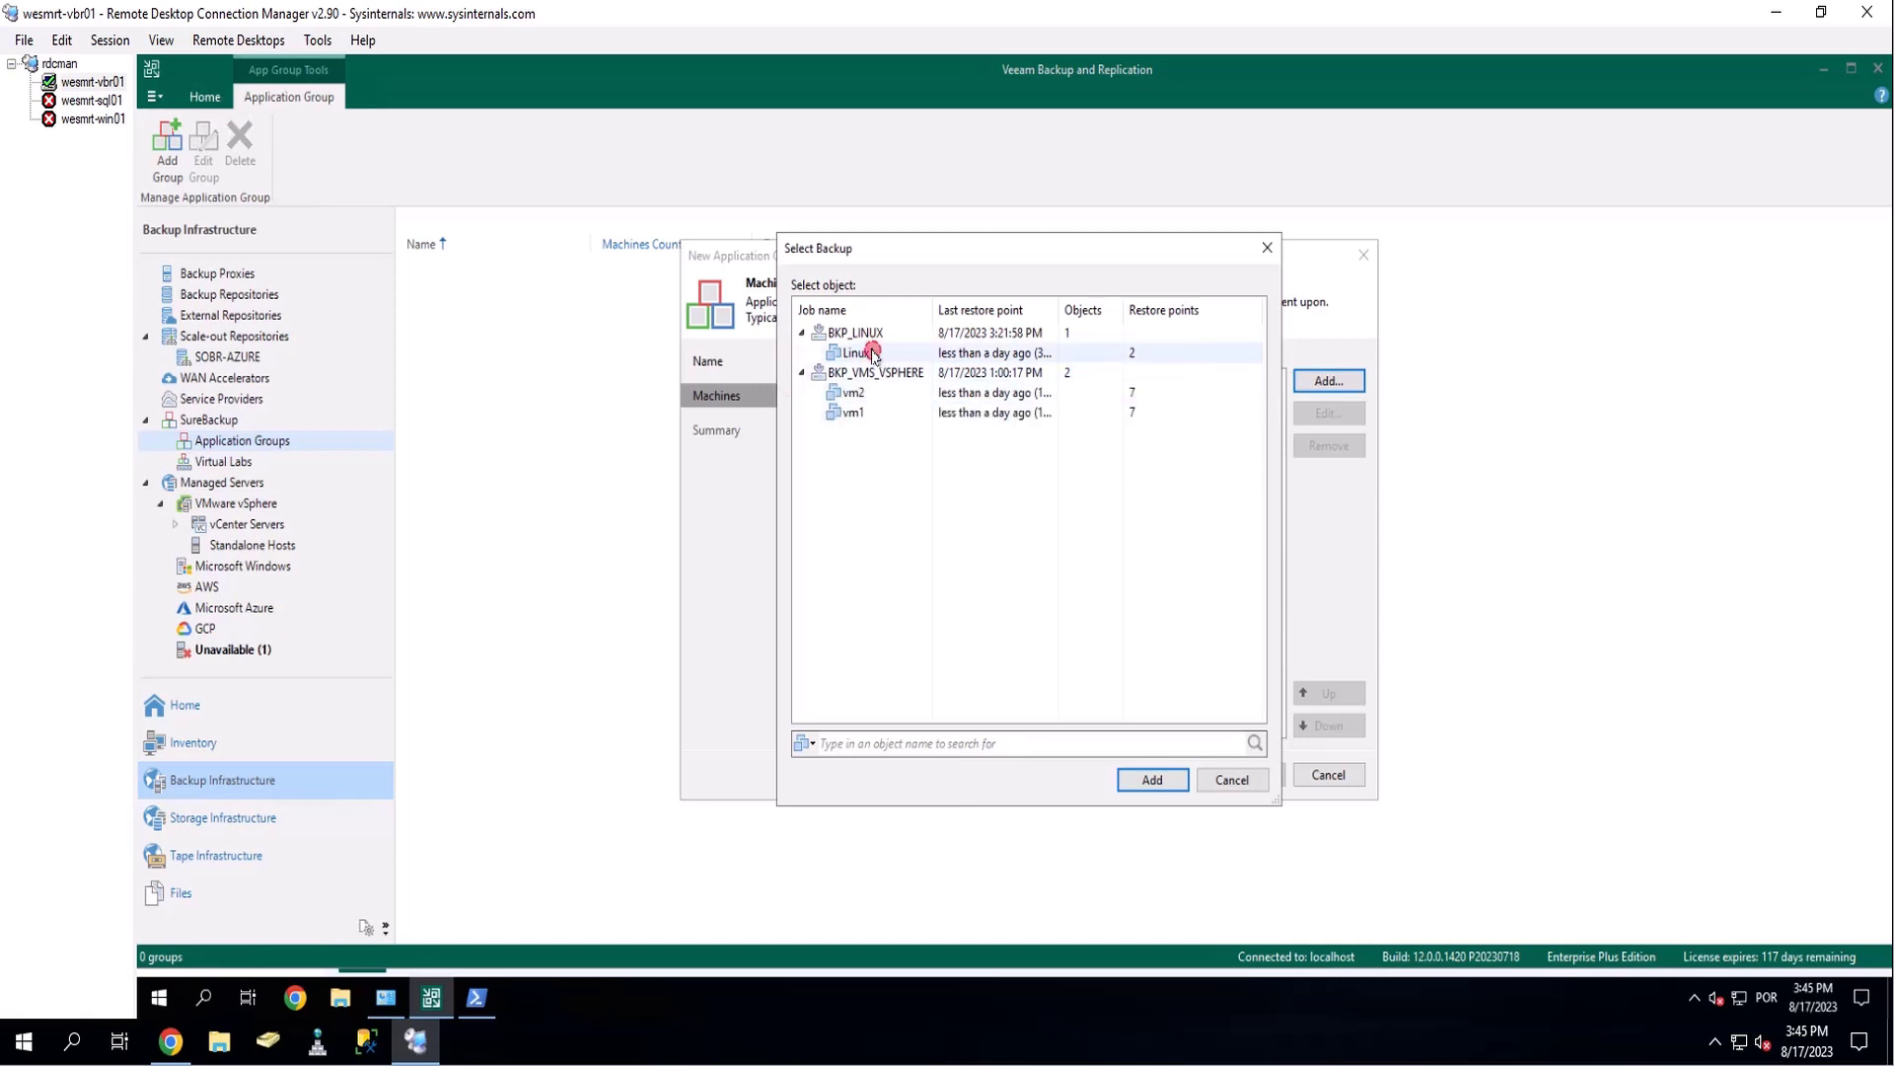
left_click(858, 353)
left_click(850, 413, "ctrl")
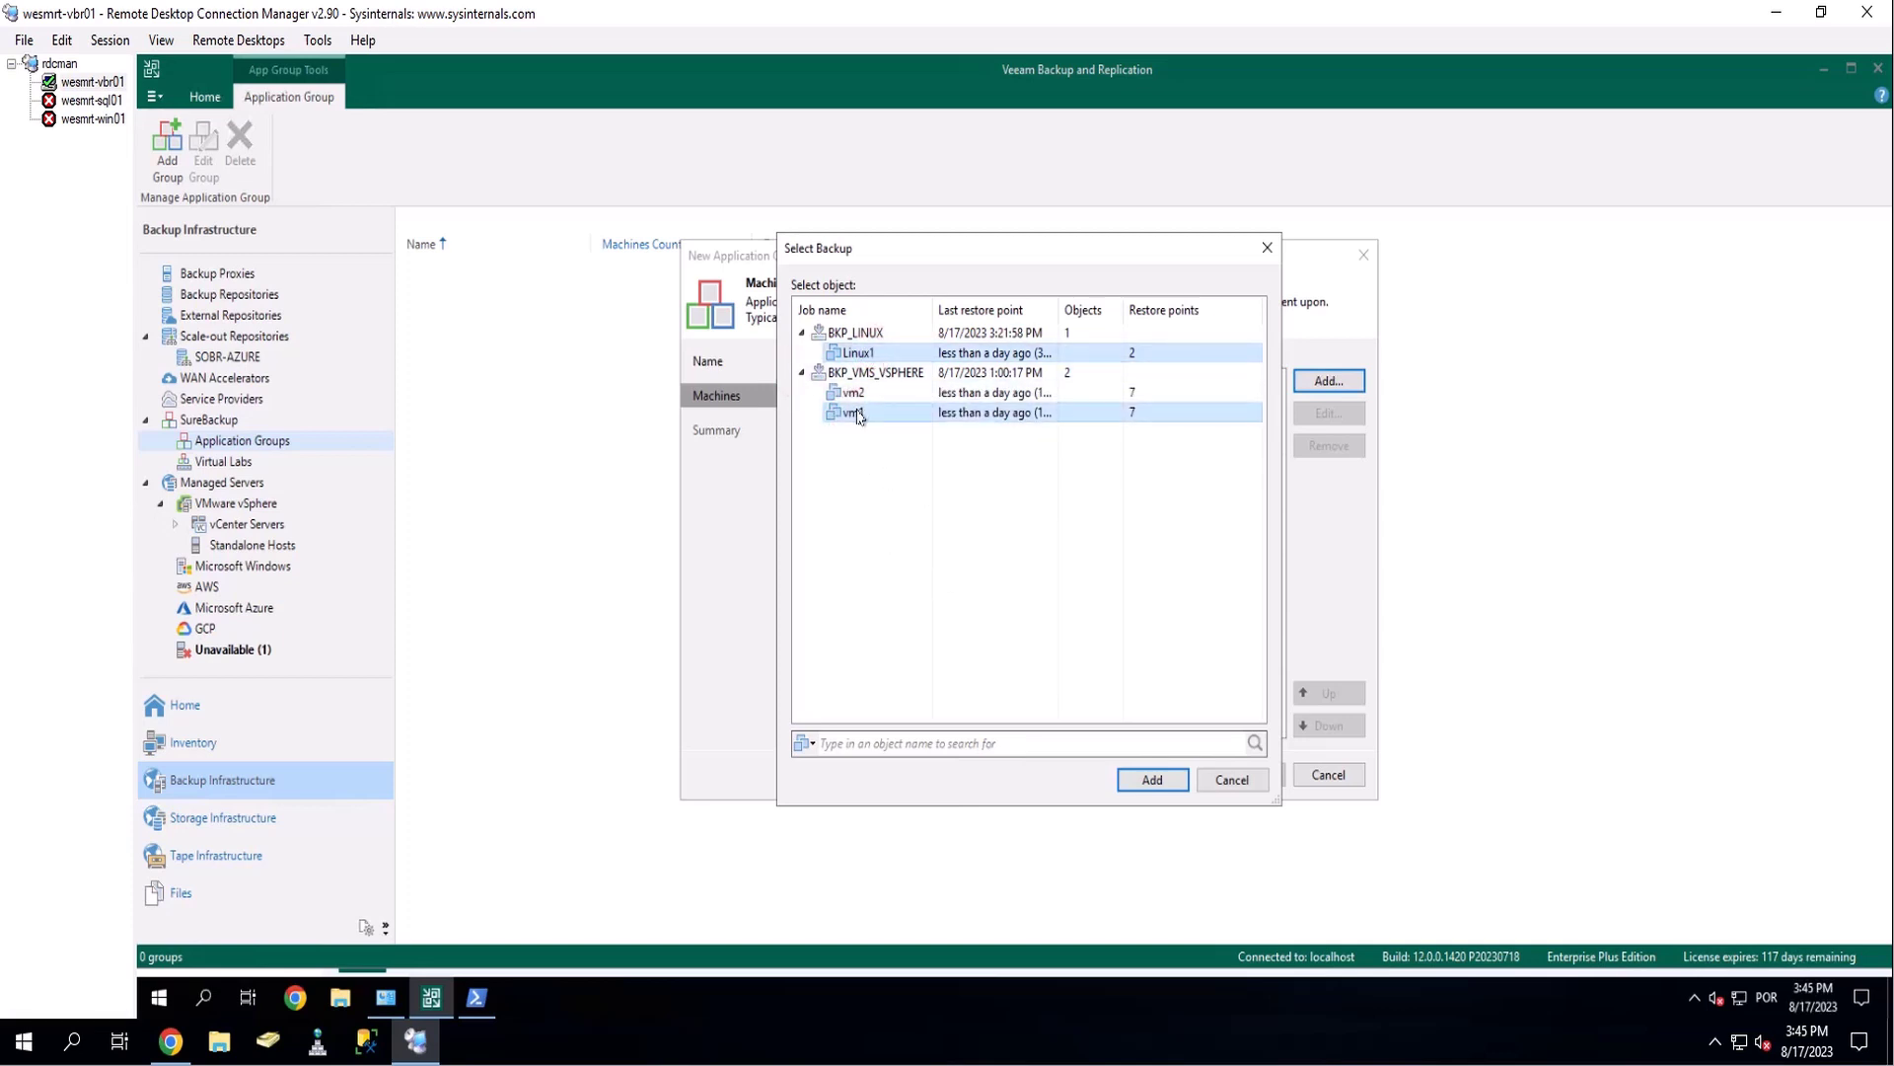
left_click(858, 394, "shift")
left_click(864, 397)
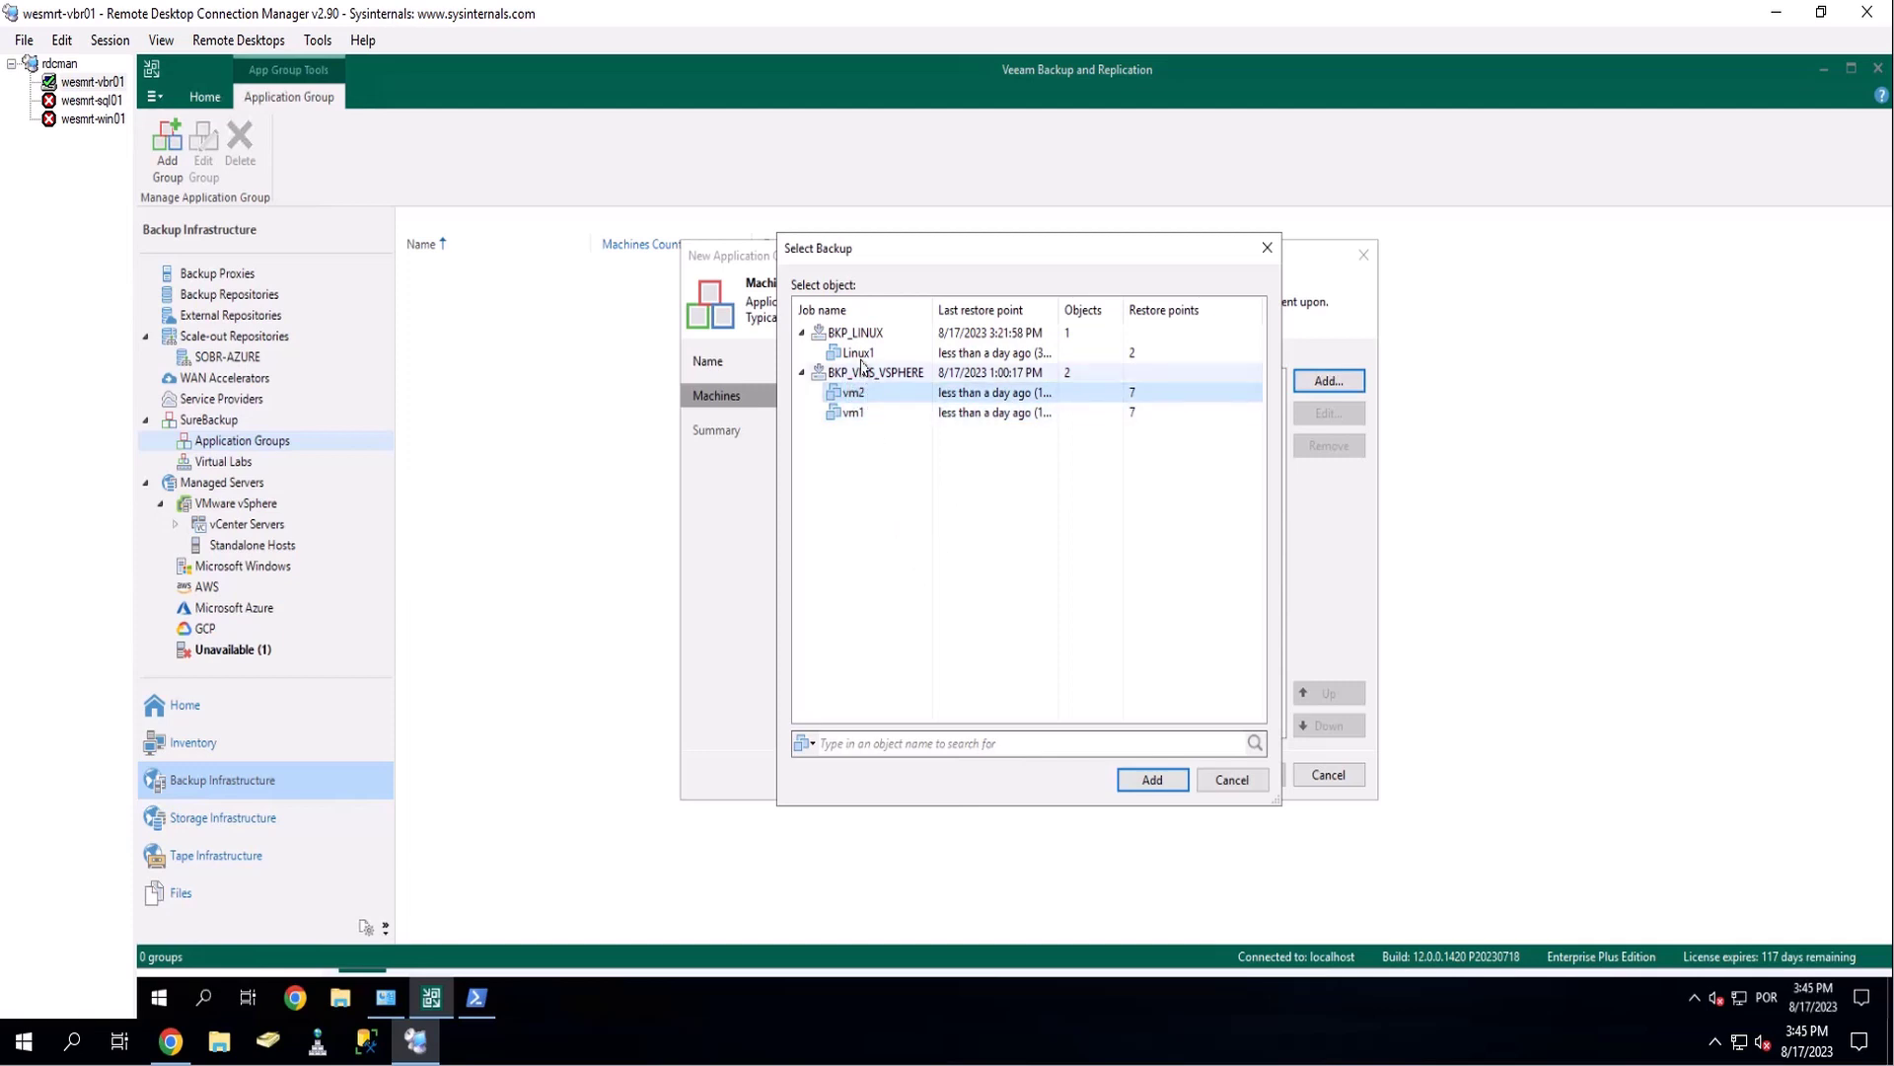
left_click(860, 355)
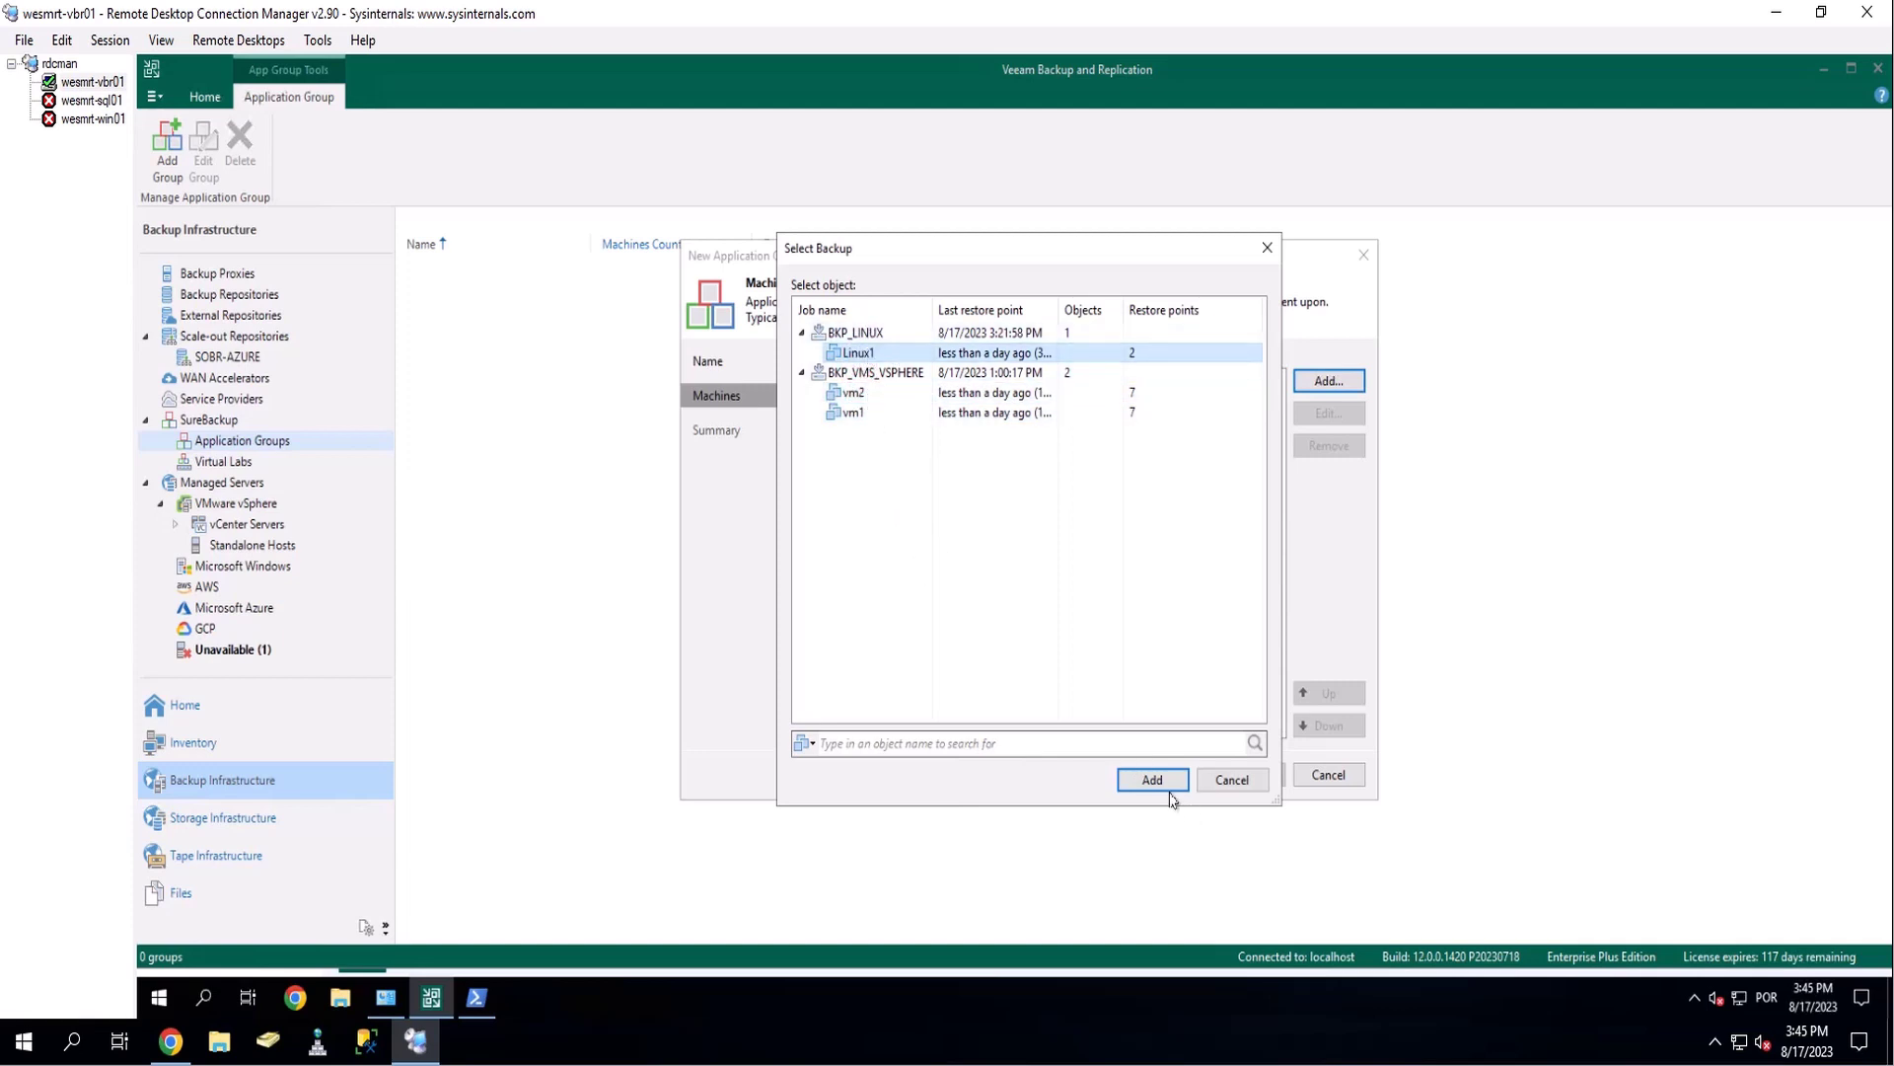
left_click(1156, 779)
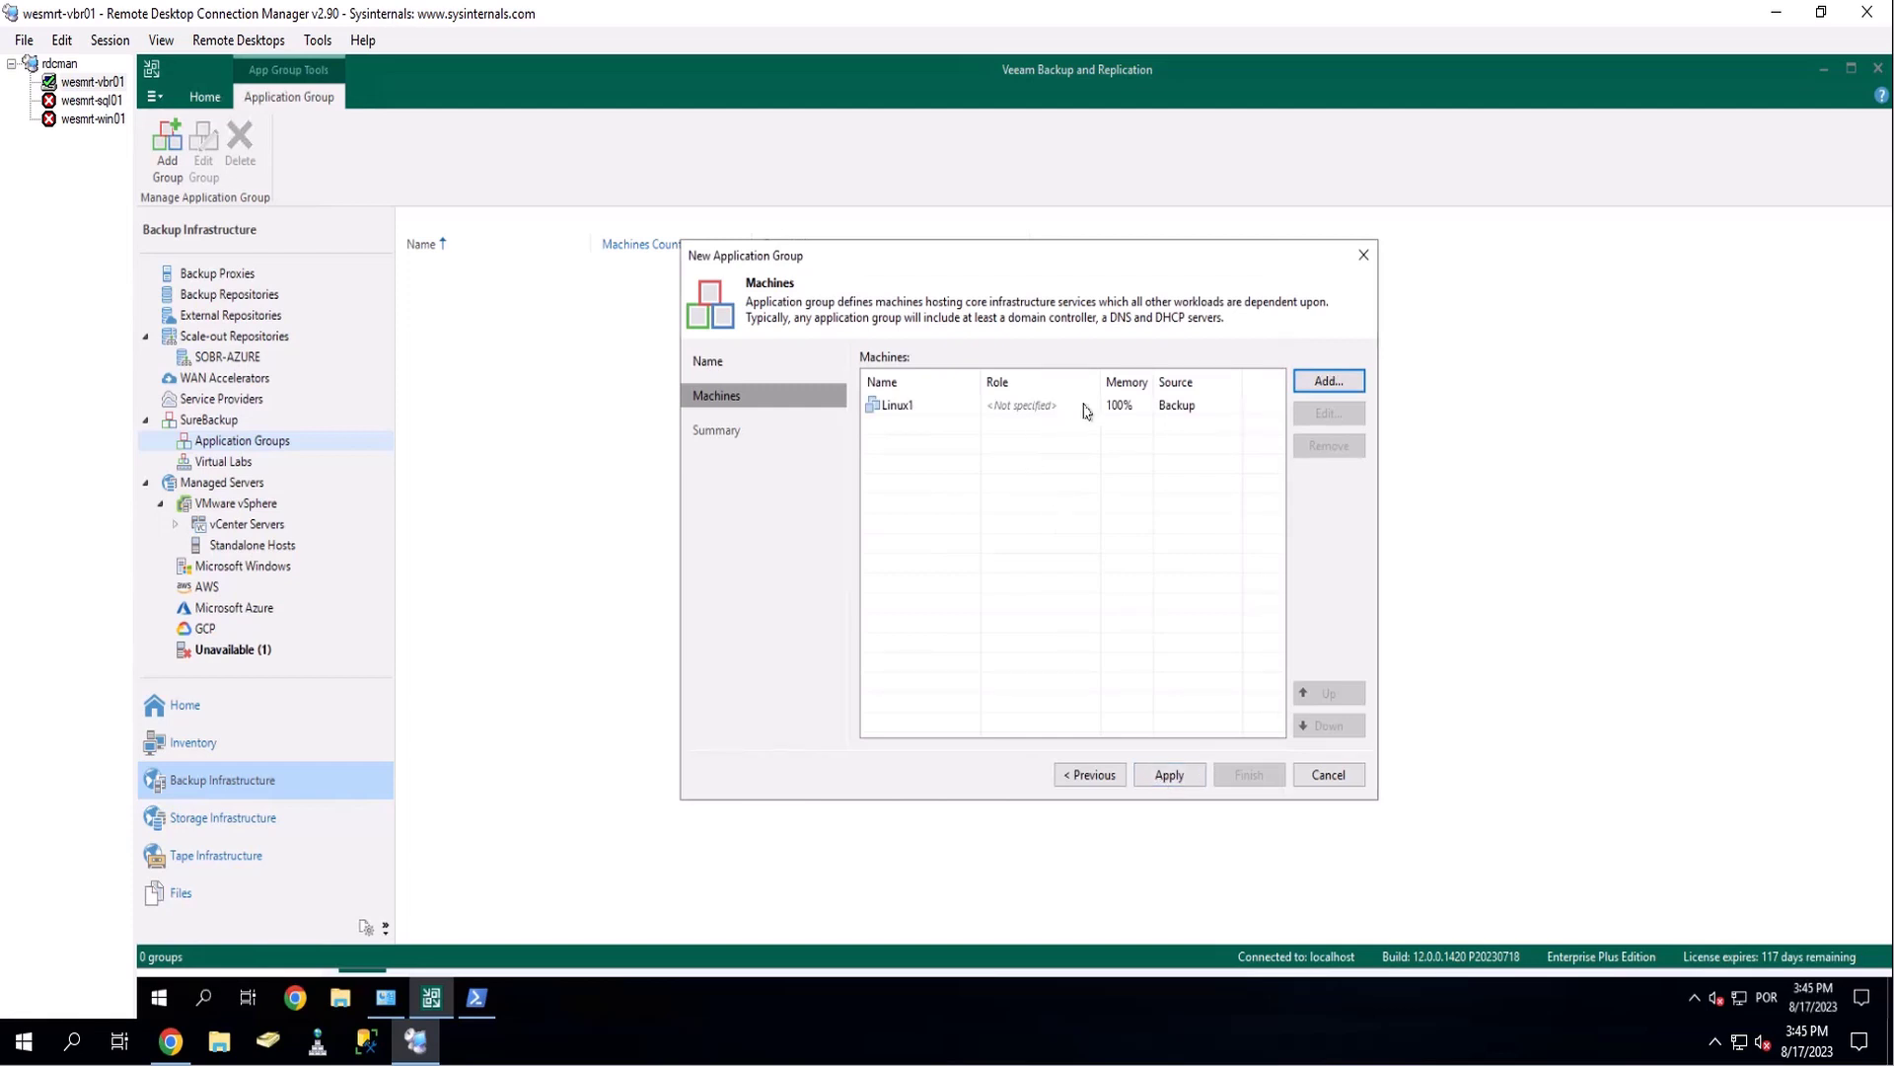
Open Linux1's verification options, try the Mail Server role and check the test script assigned for it
left_click(1085, 404)
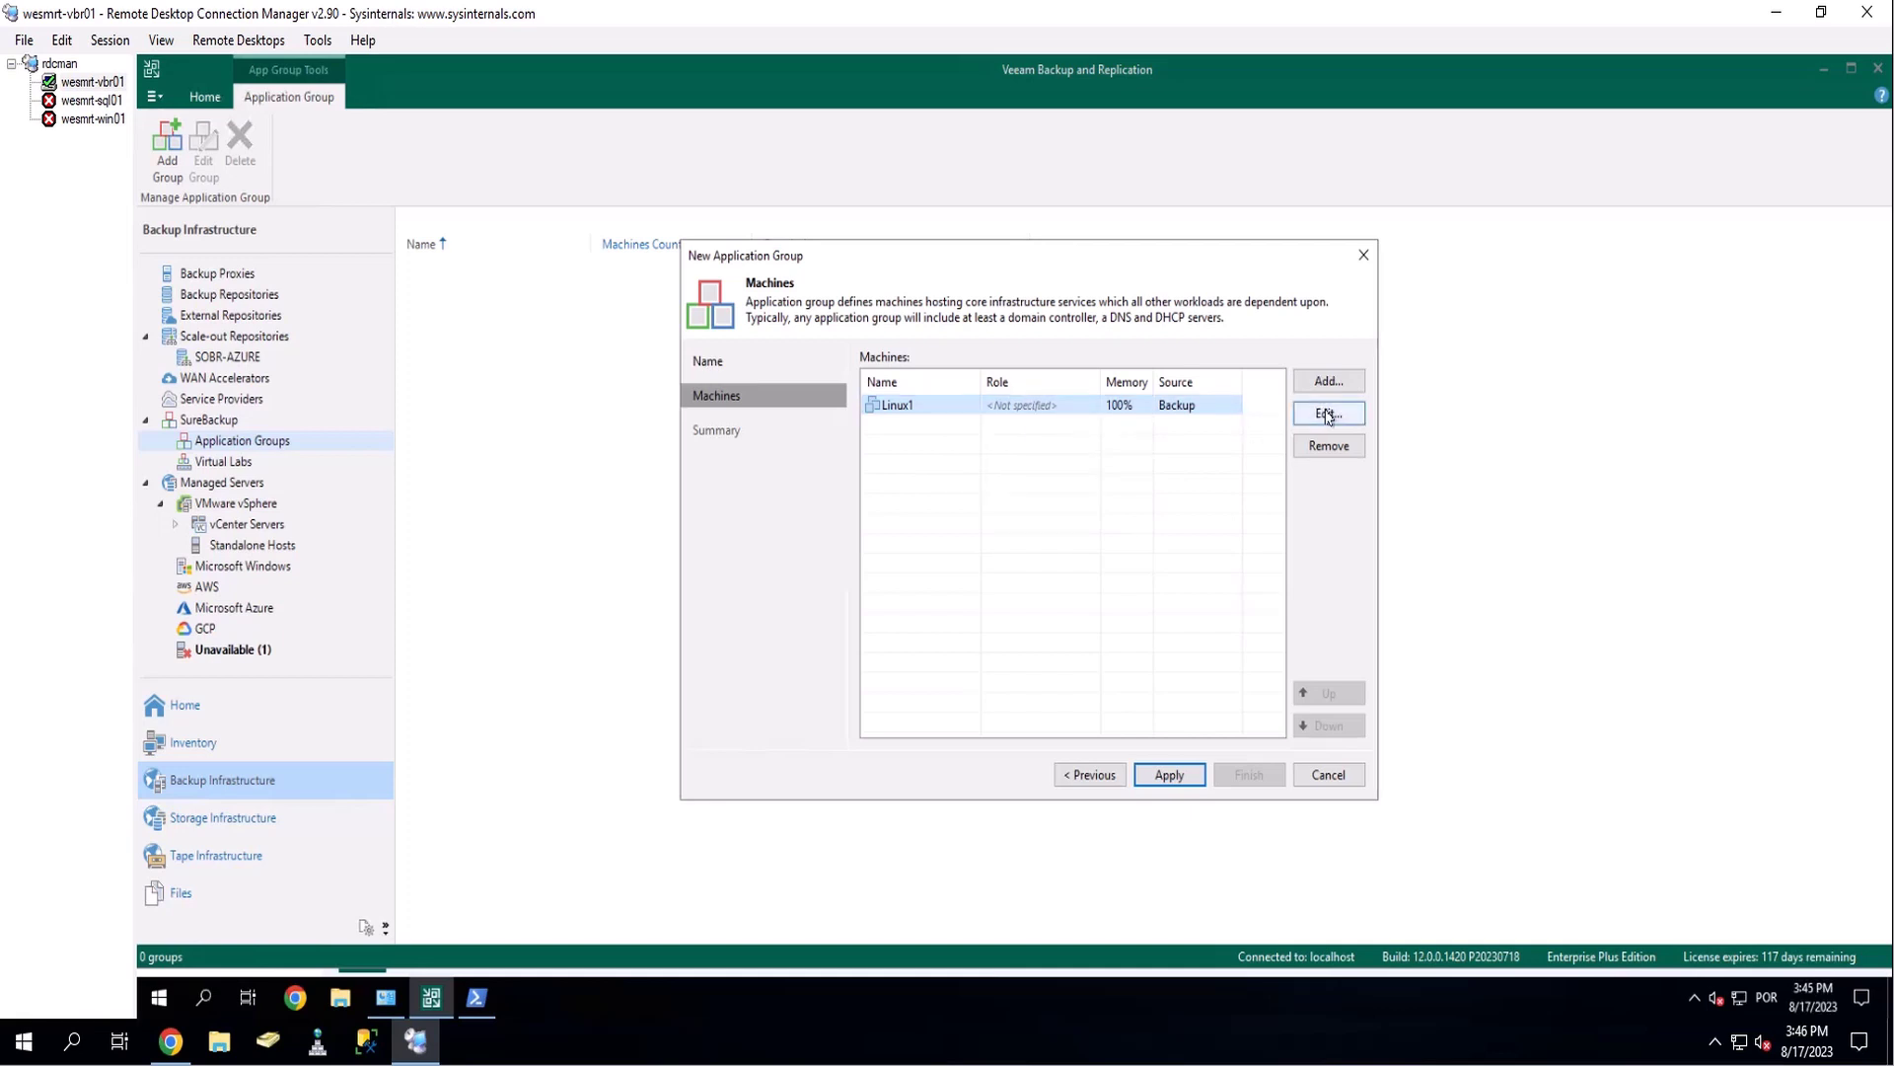
left_click(1329, 415)
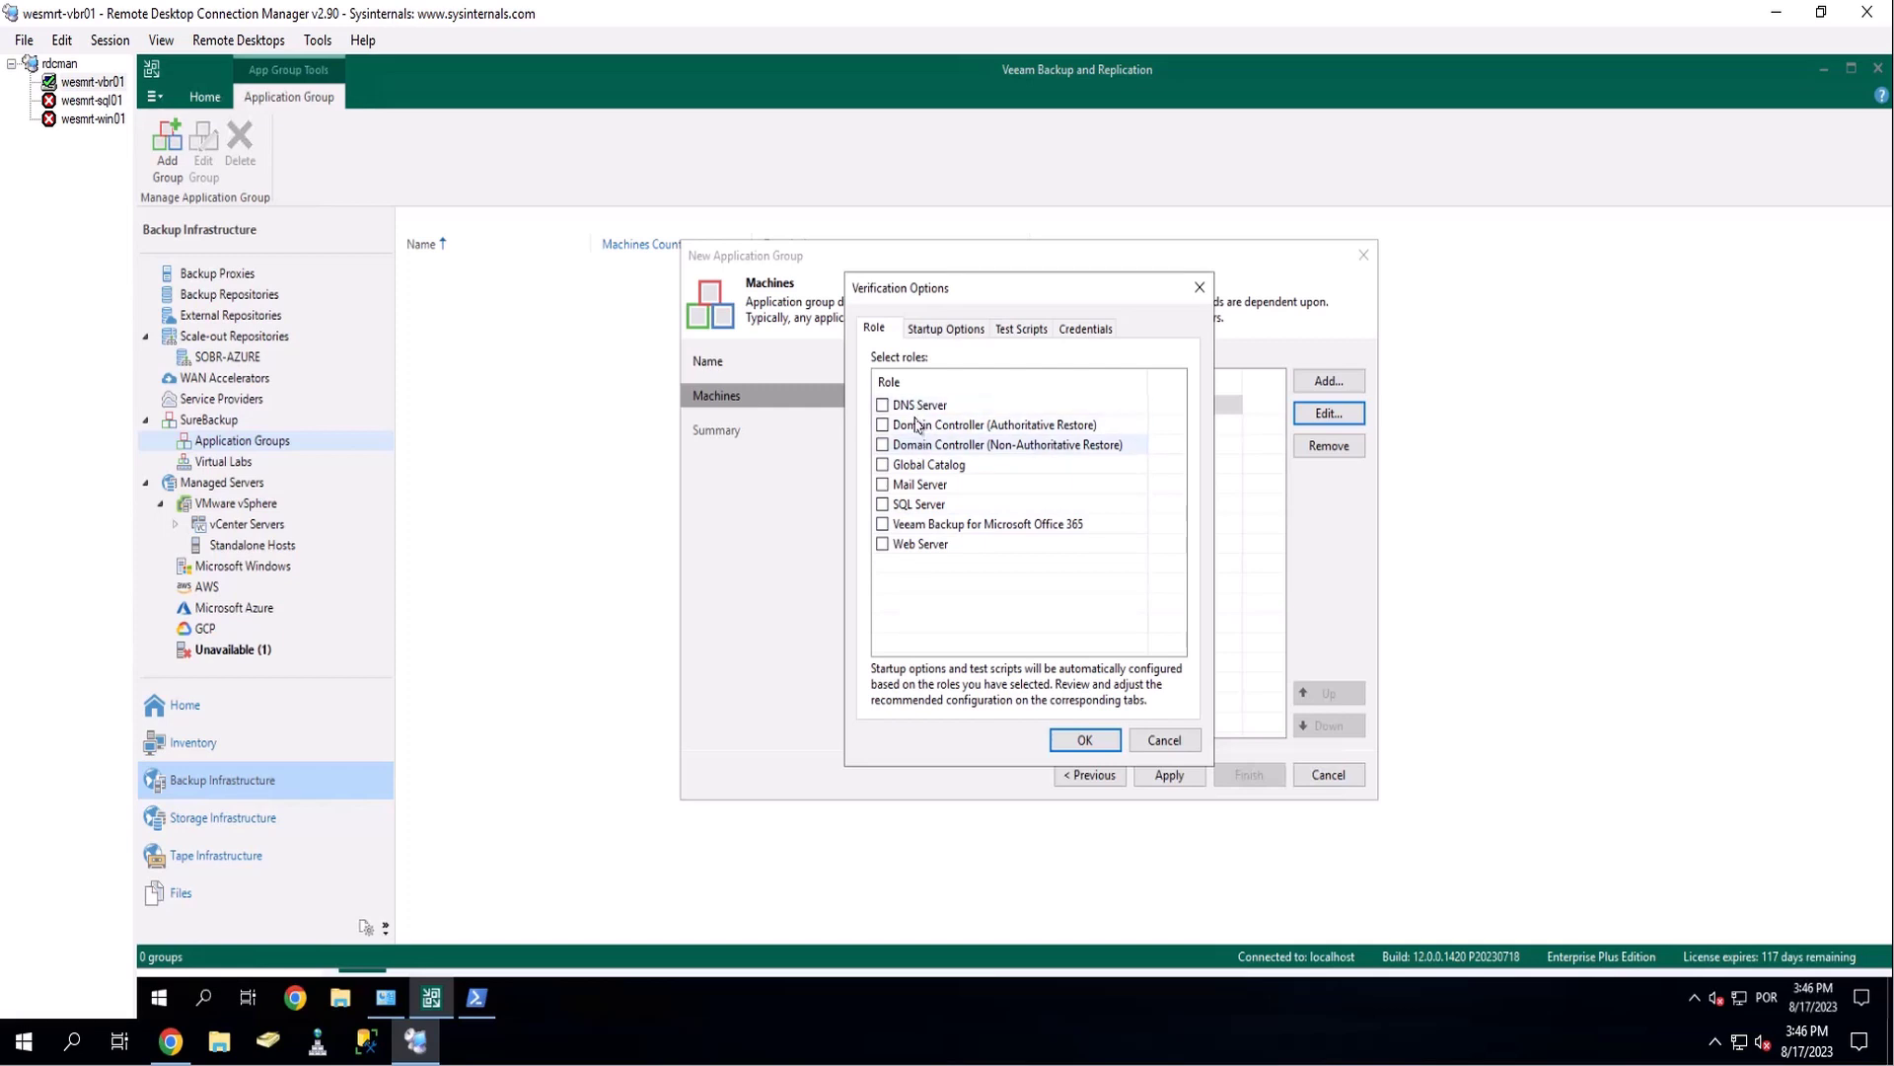
left_click(883, 407)
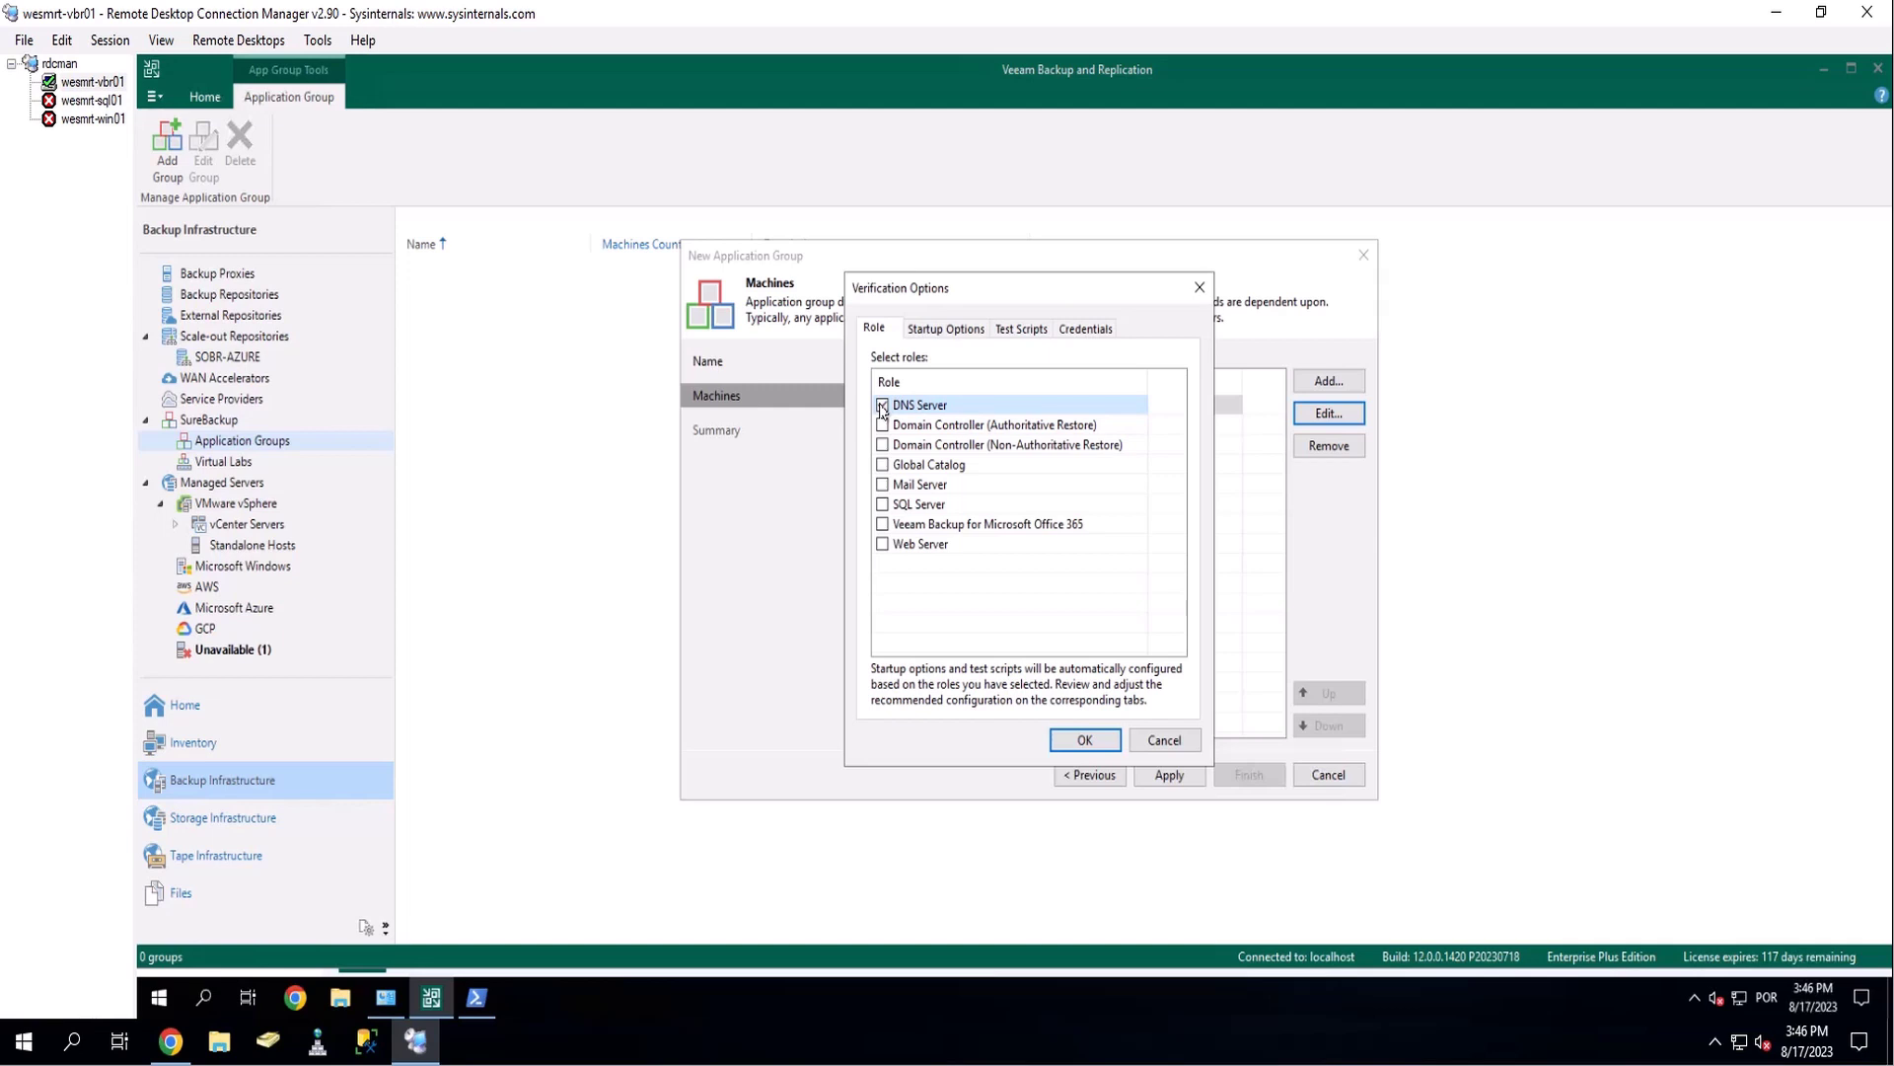
left_click(883, 406)
left_click(883, 484)
left_click(1024, 330)
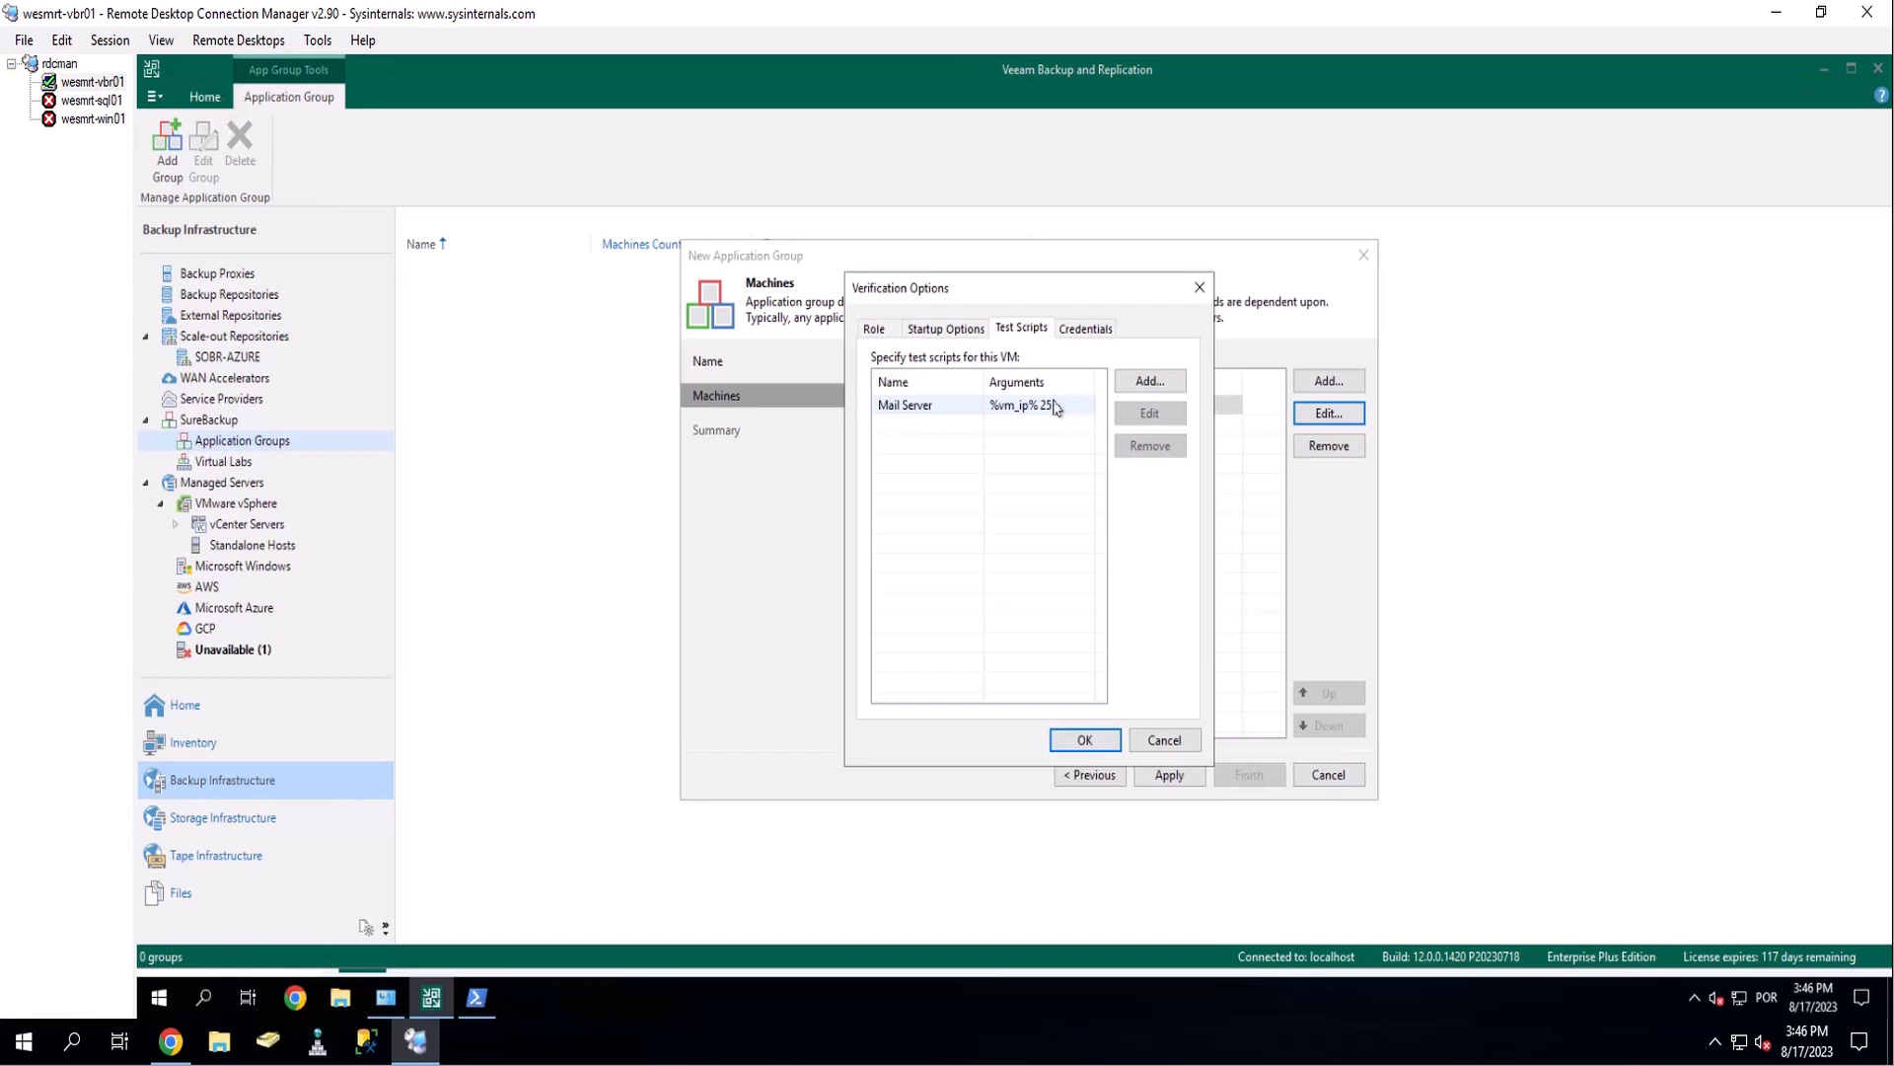
Examine the predefined applications, custom script fields and script file types offered for a new test script, and discard the new script
left_click(1138, 381)
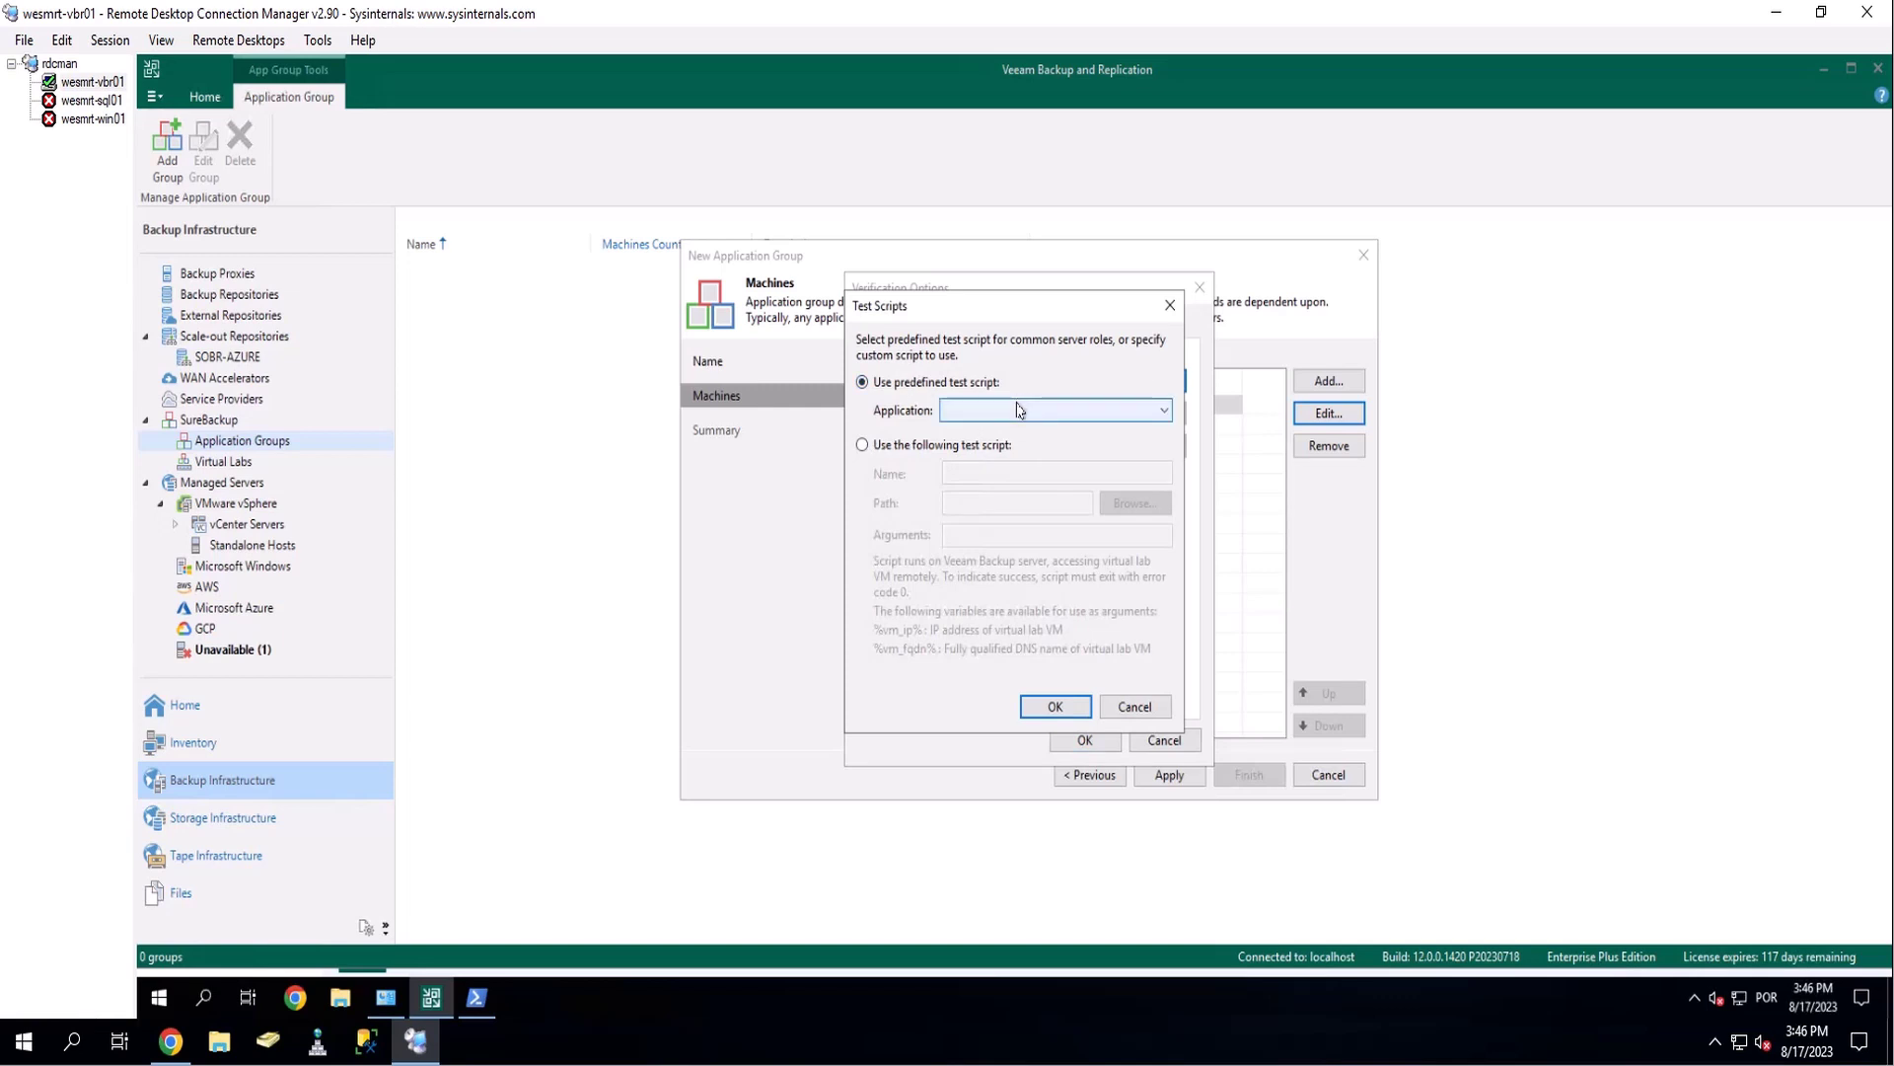
left_click(1018, 409)
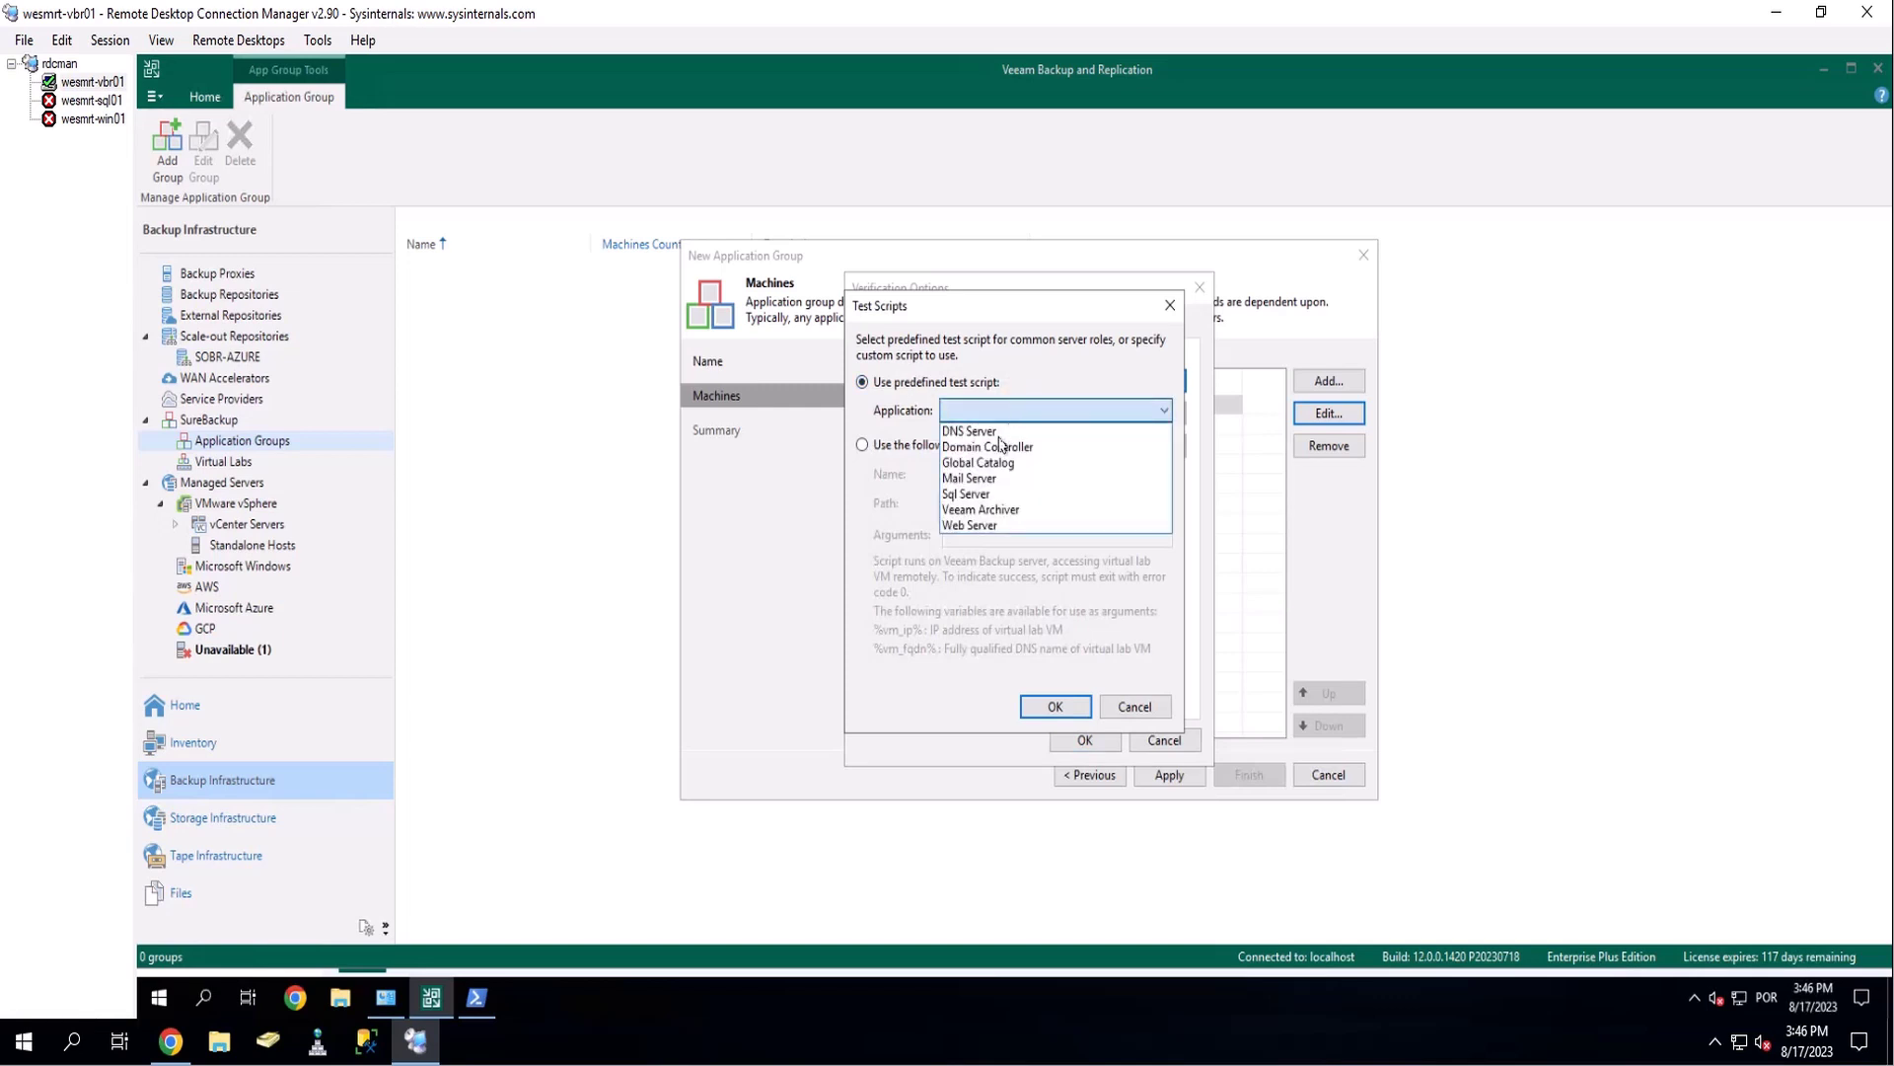
left_click(976, 479)
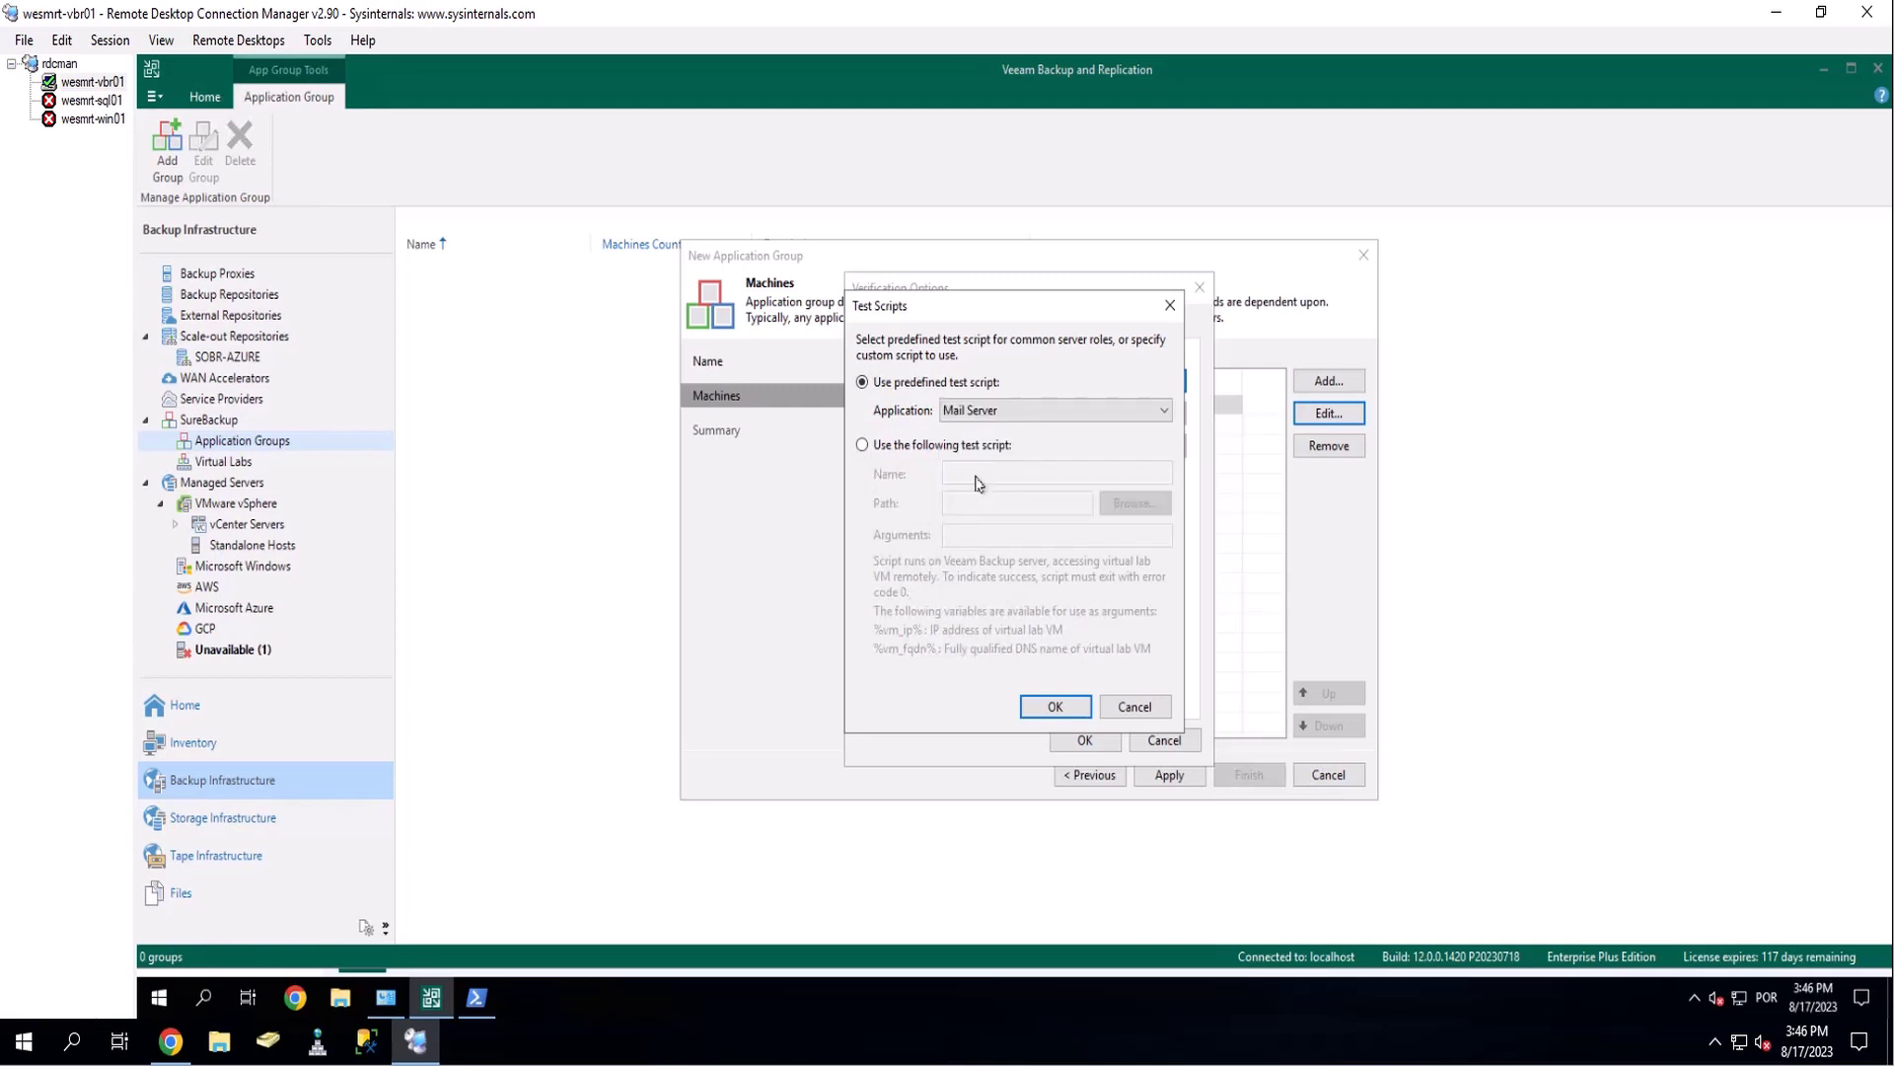
left_click(960, 446)
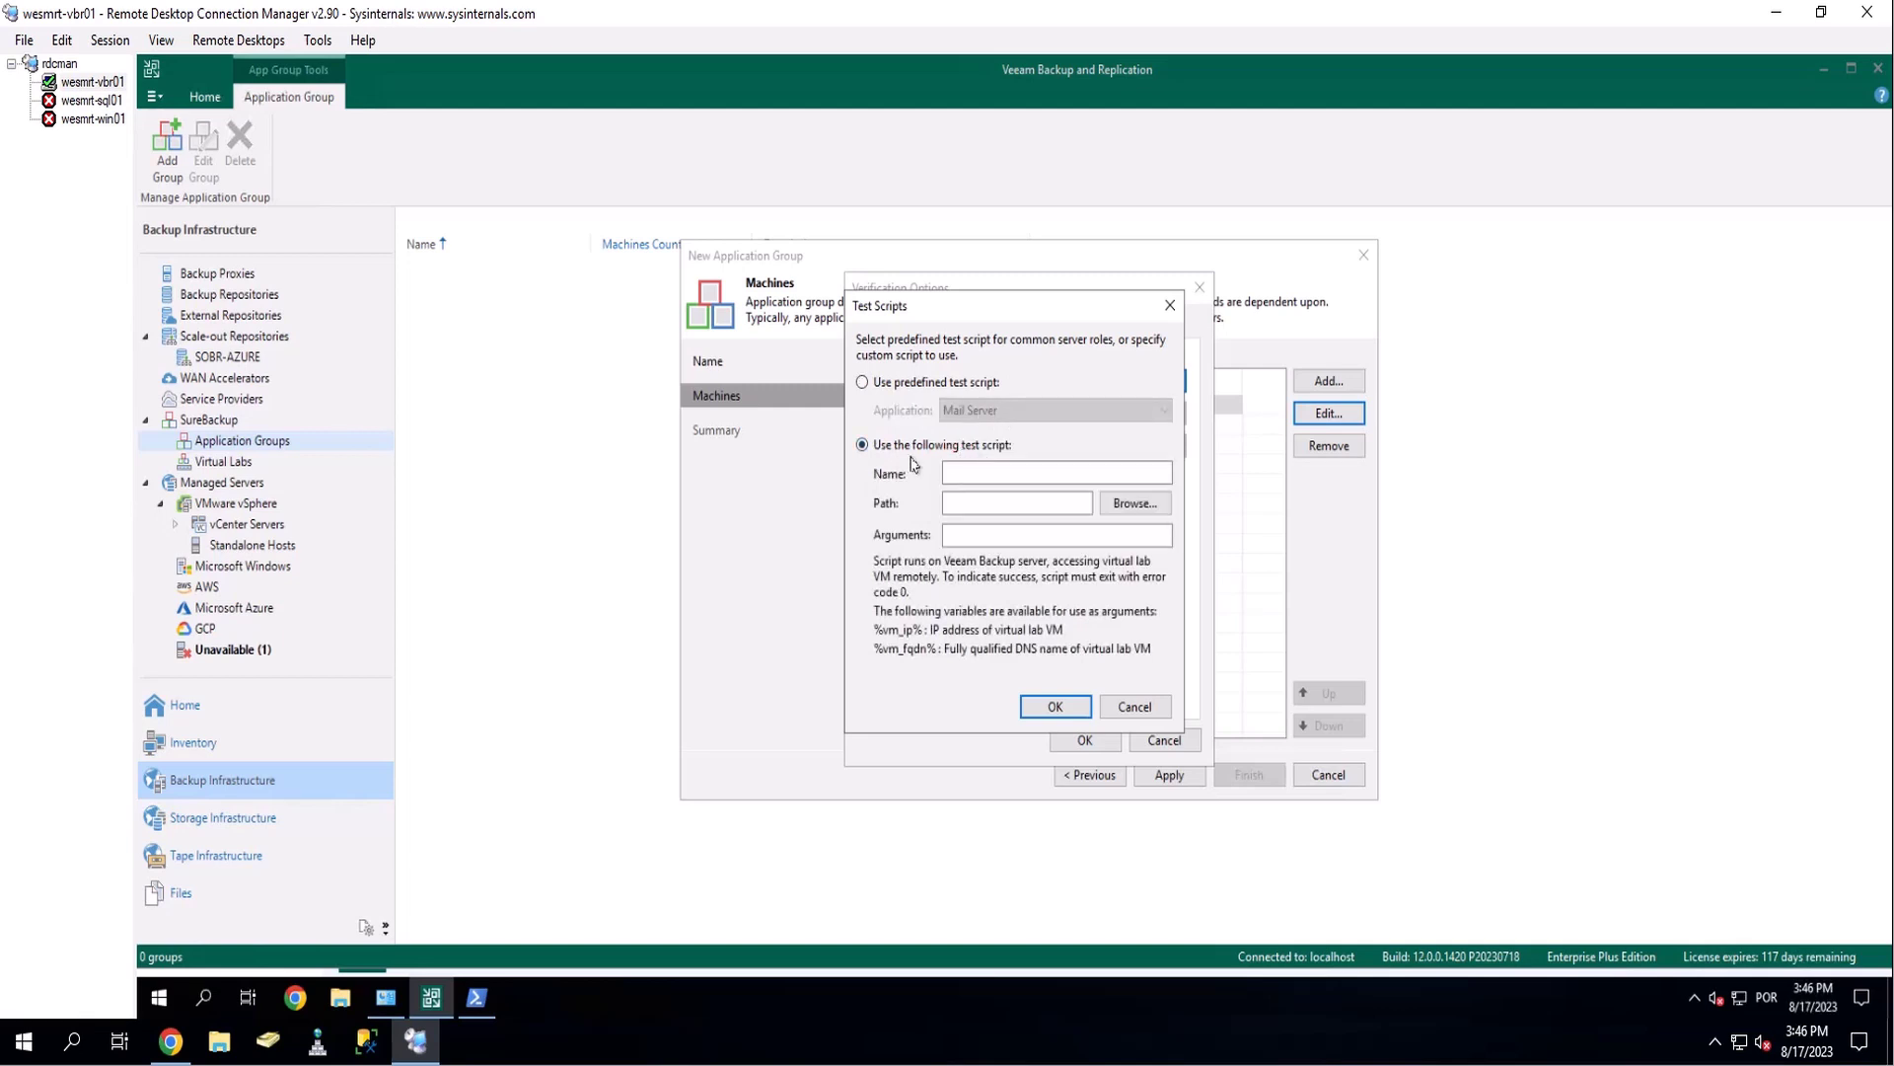
left_click(977, 474)
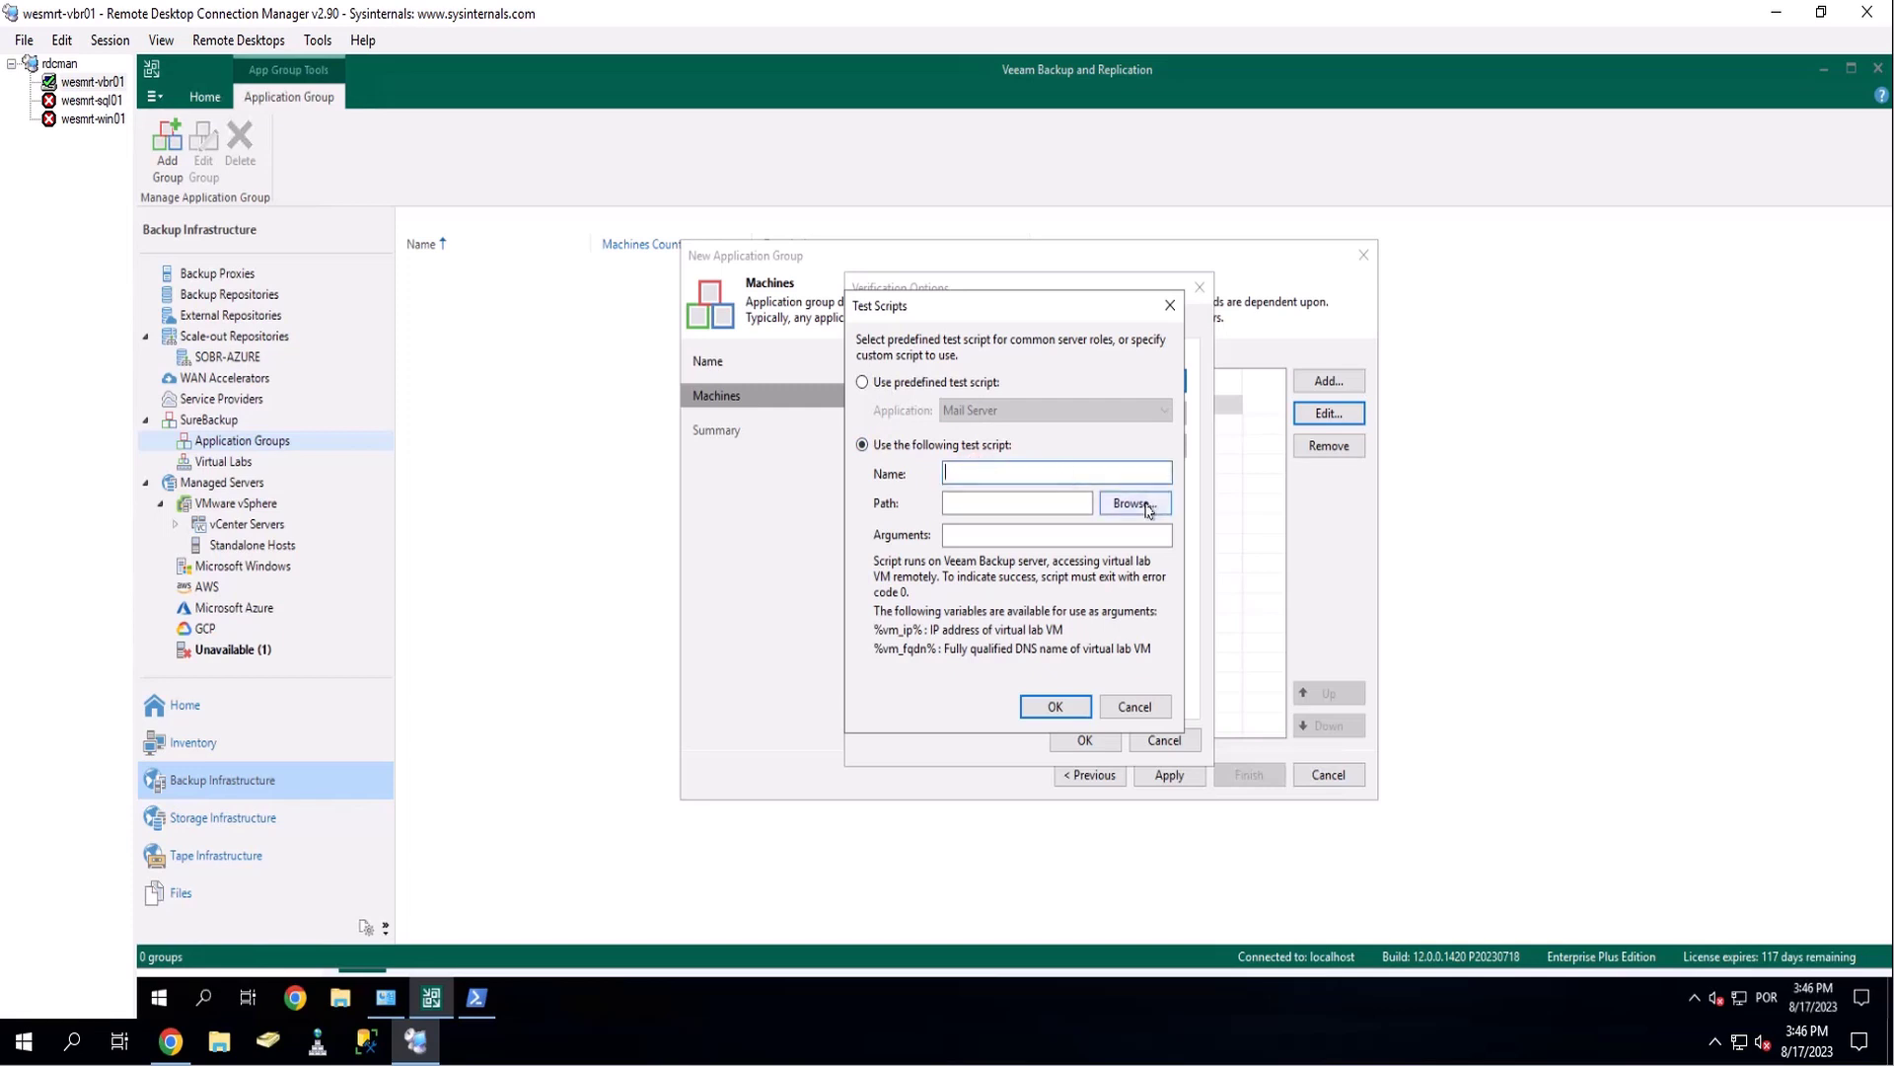
left_click(1131, 504)
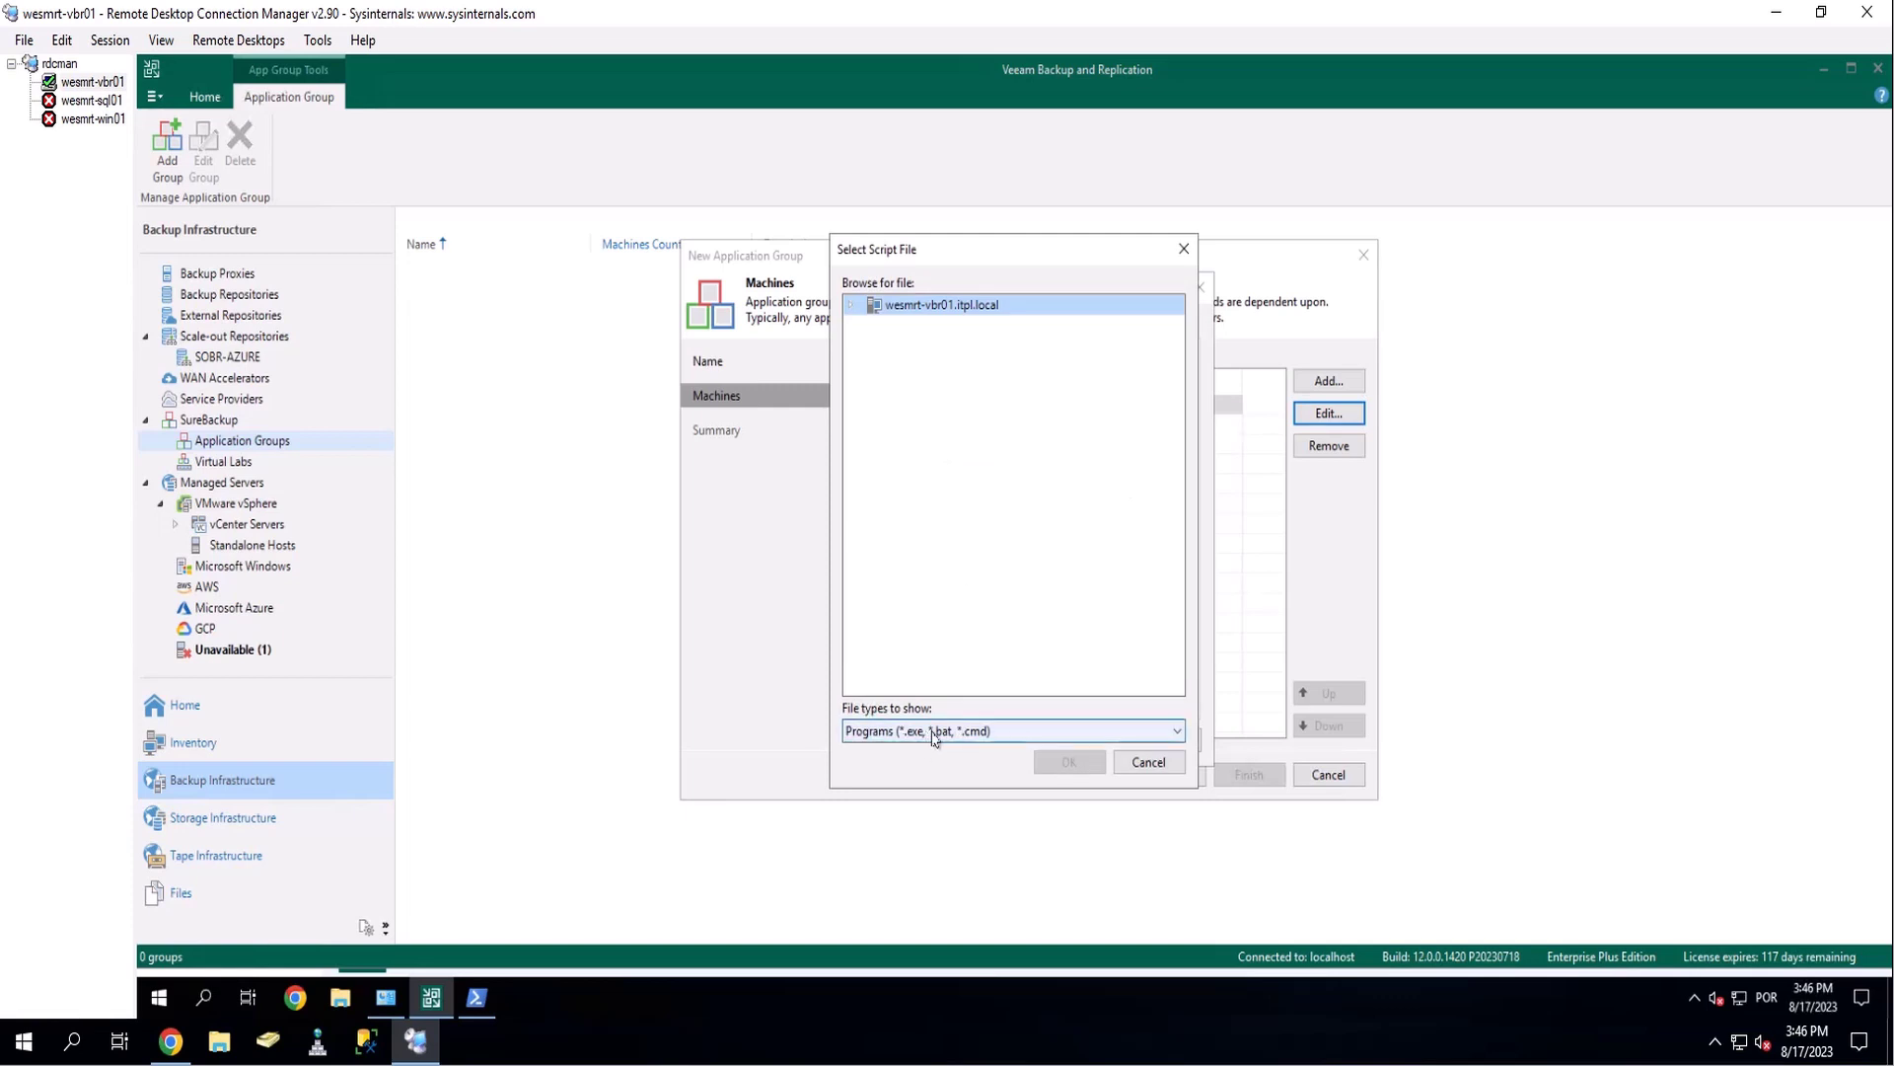
left_click(1008, 732)
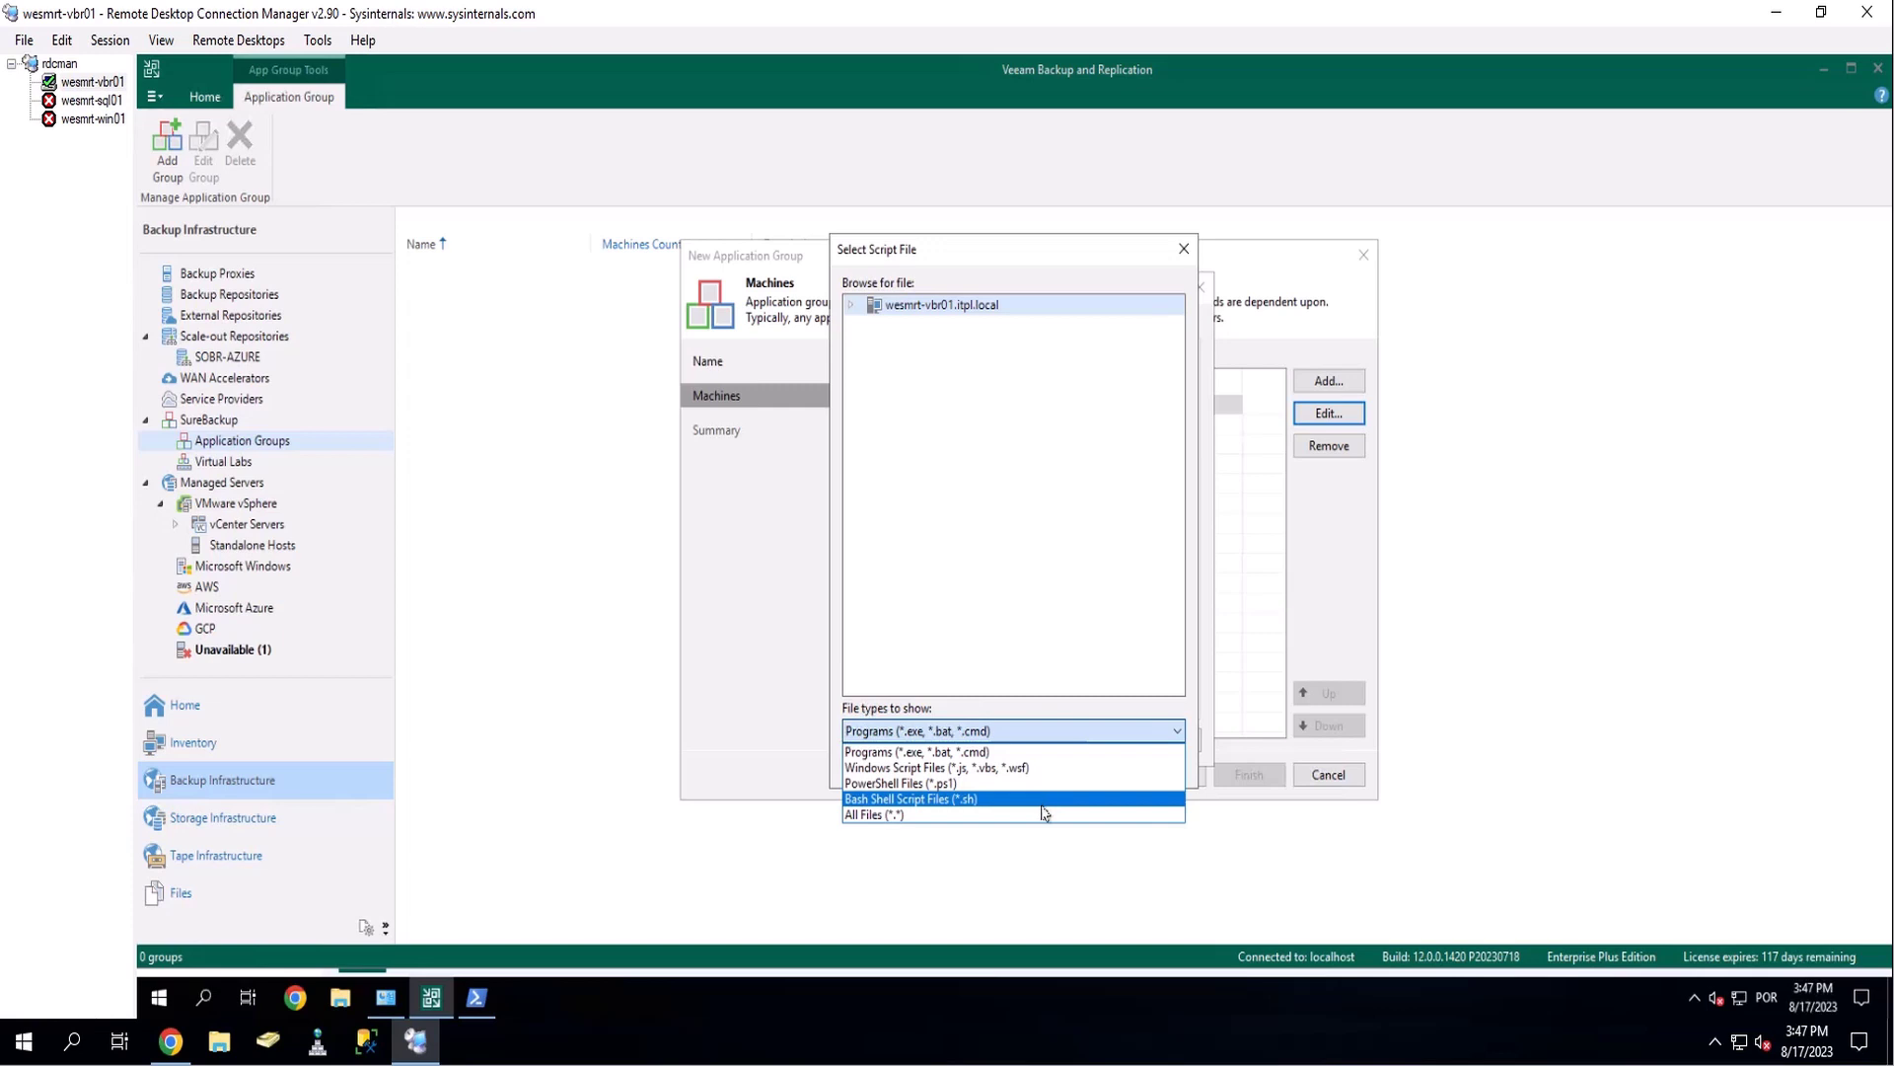
left_click(1015, 577)
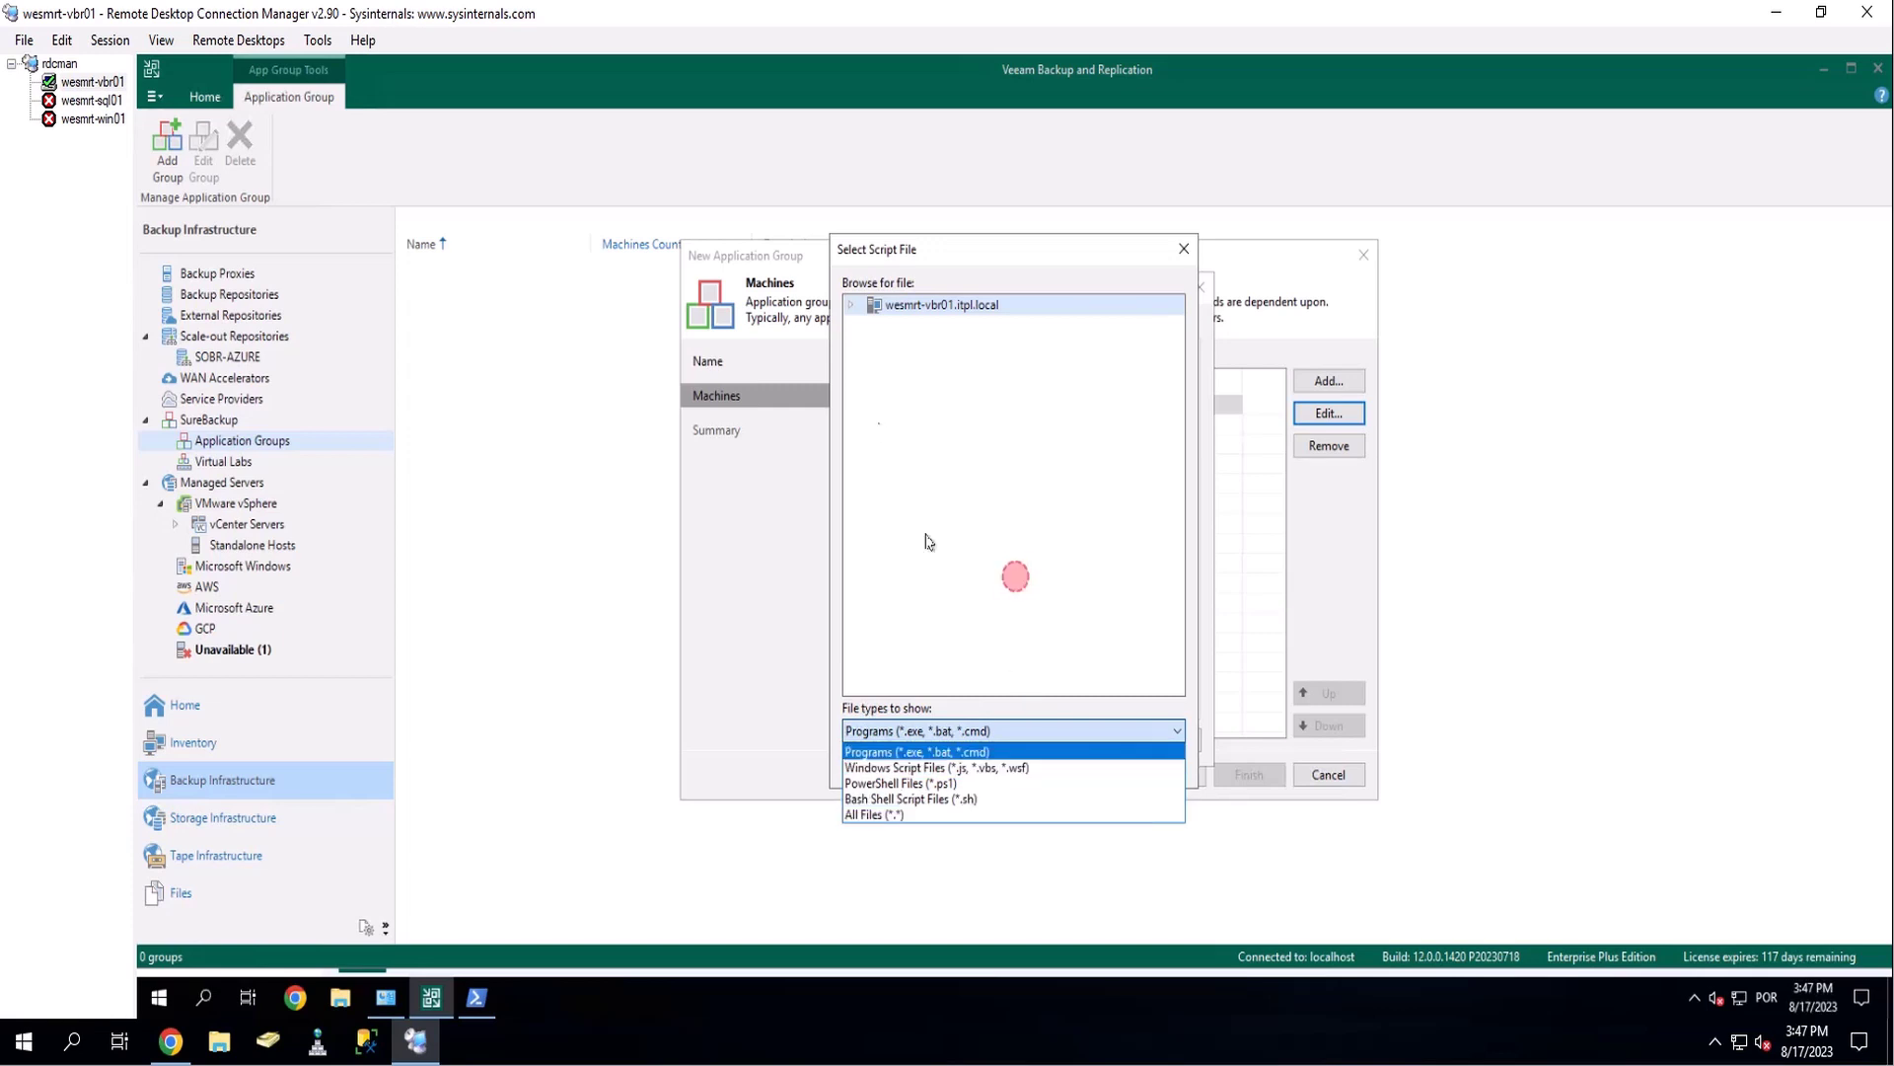
left_click(1149, 765)
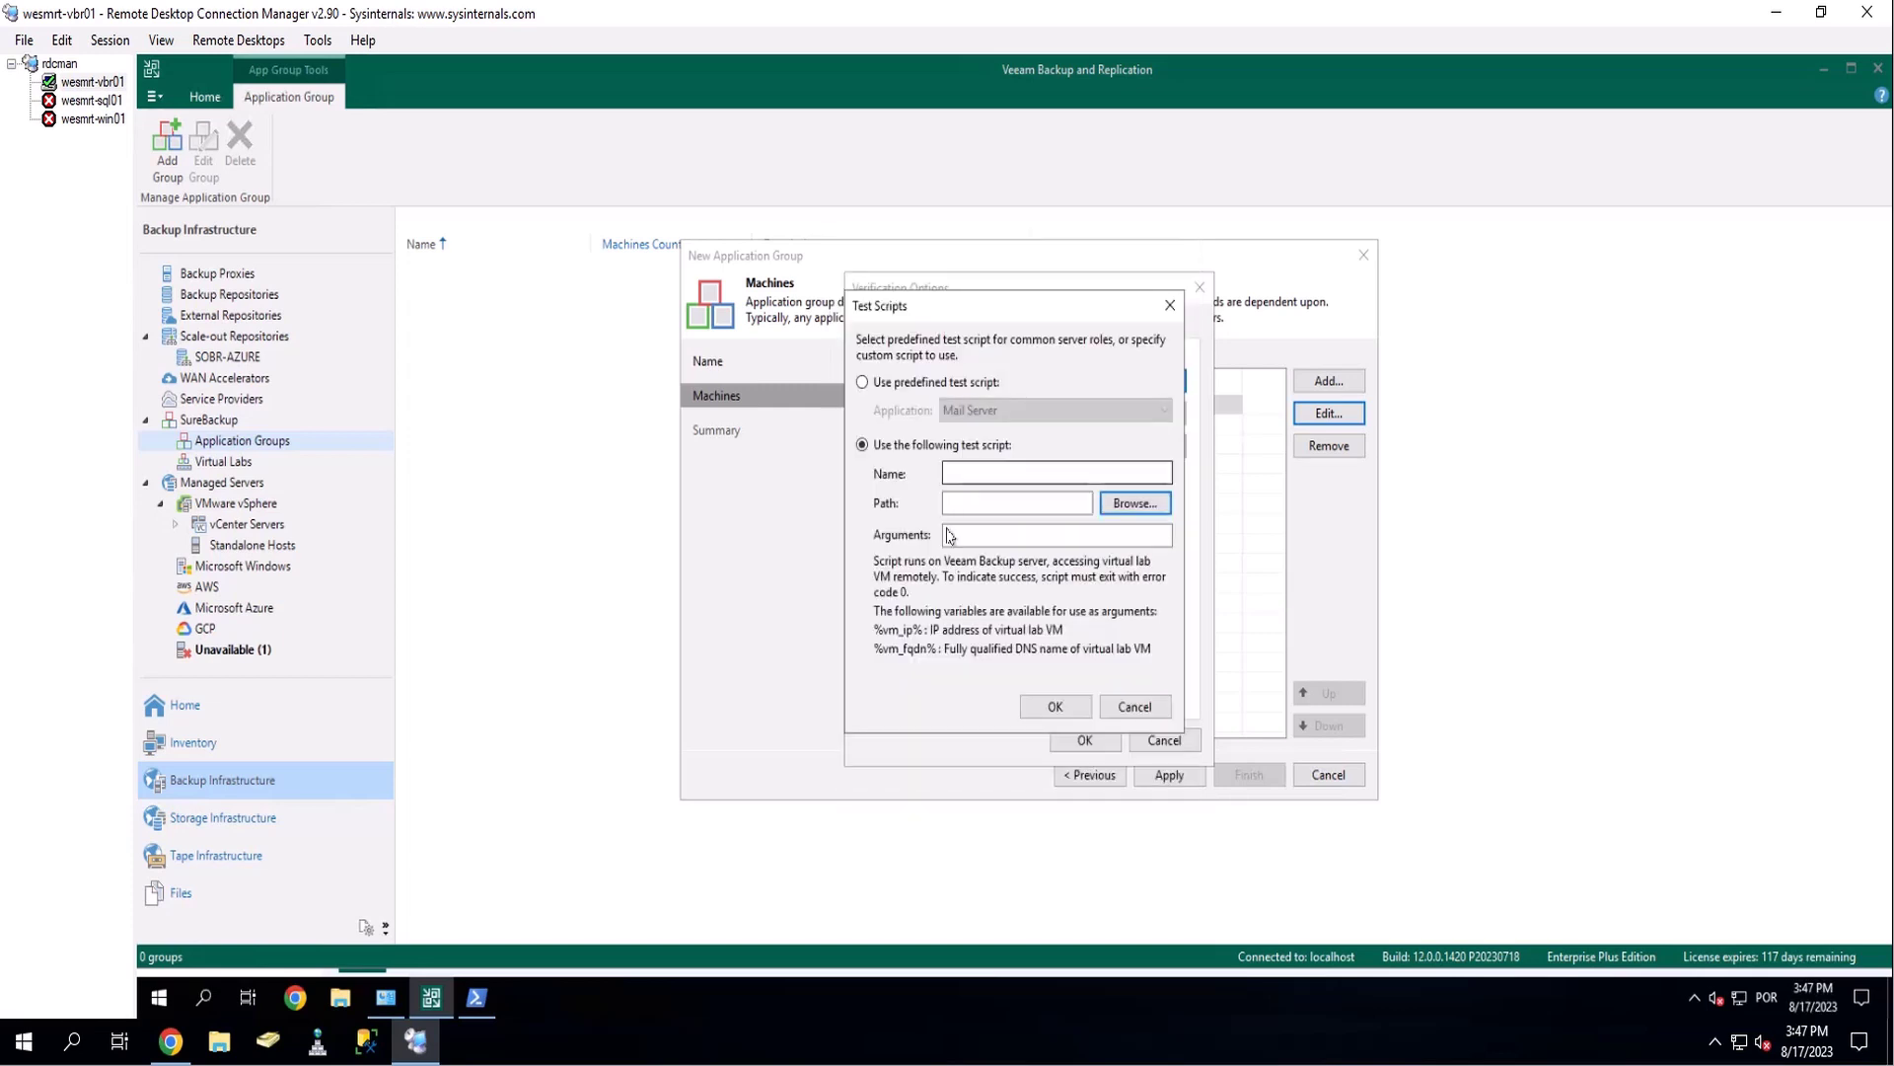
left_click(984, 535)
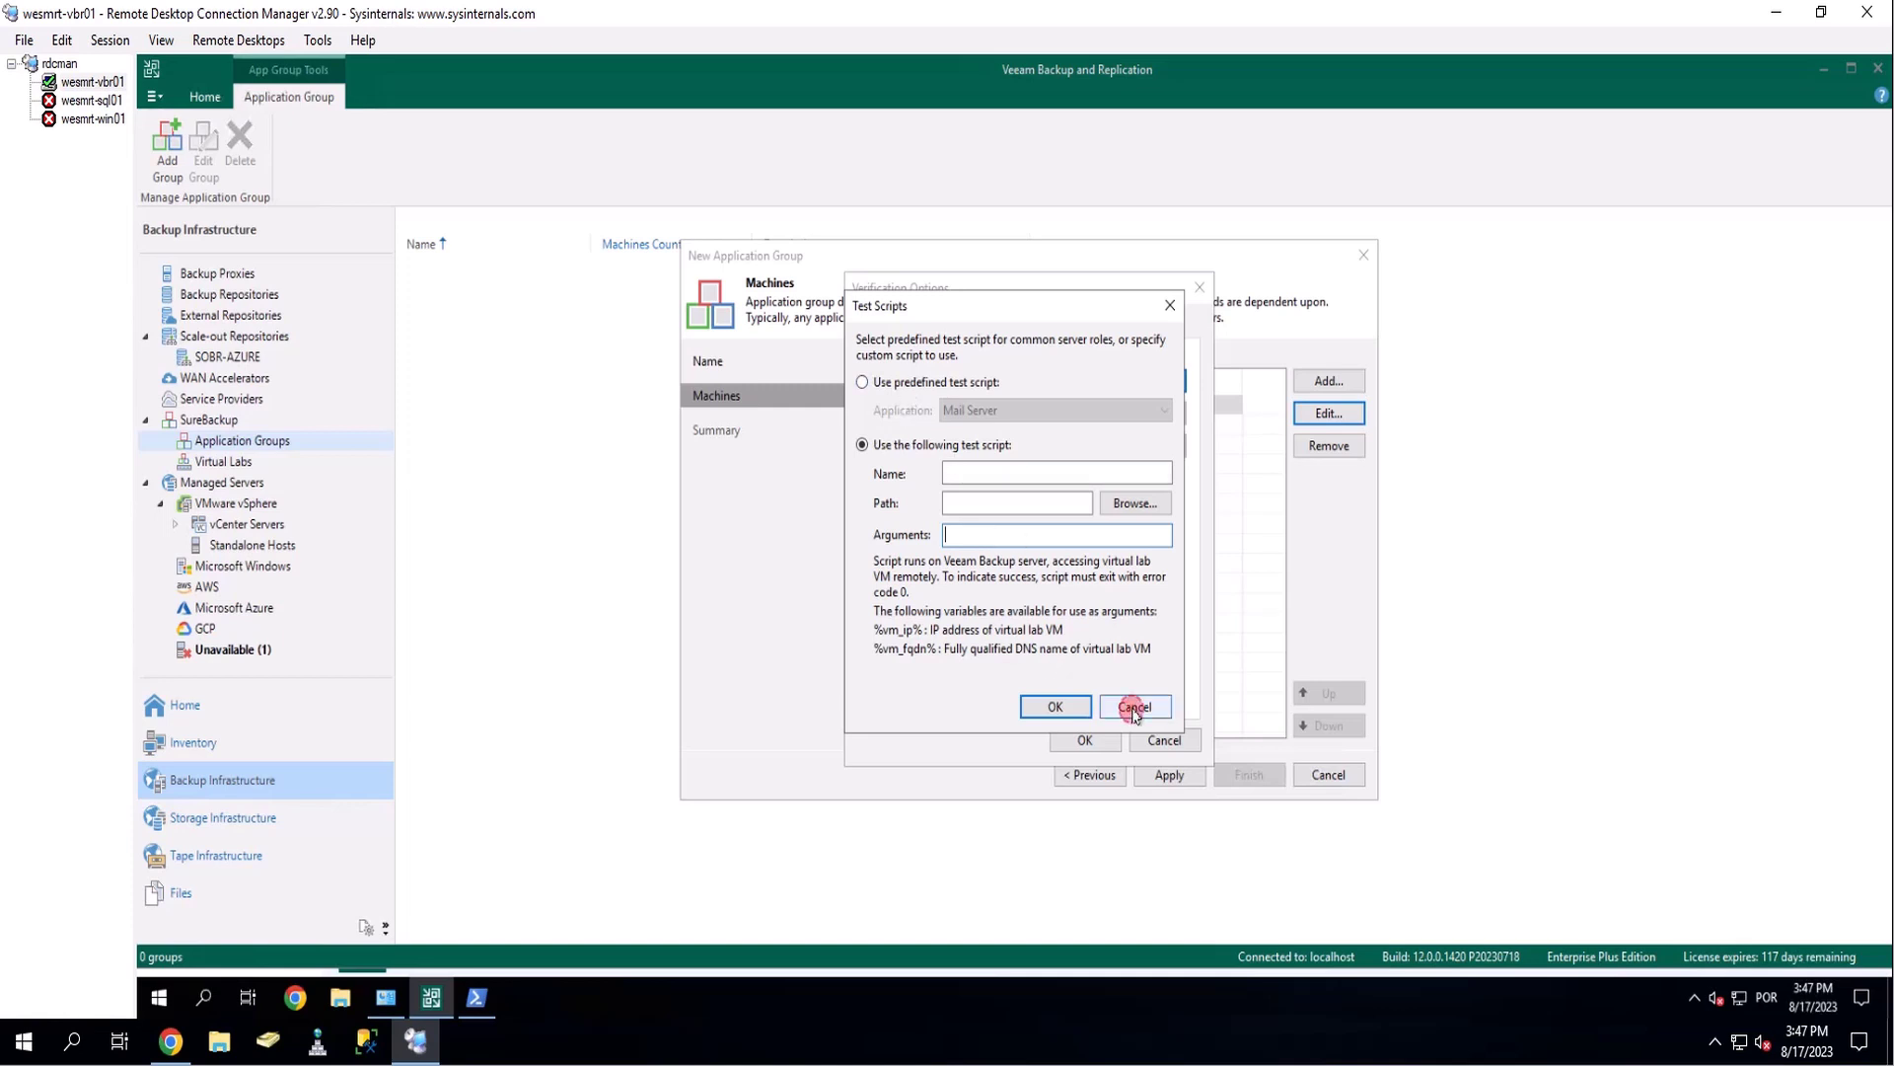
left_click(1134, 707)
Try the SQL Server role instead of Mail Server for Linux1, check its test script, and clear the role again
left_click(876, 330)
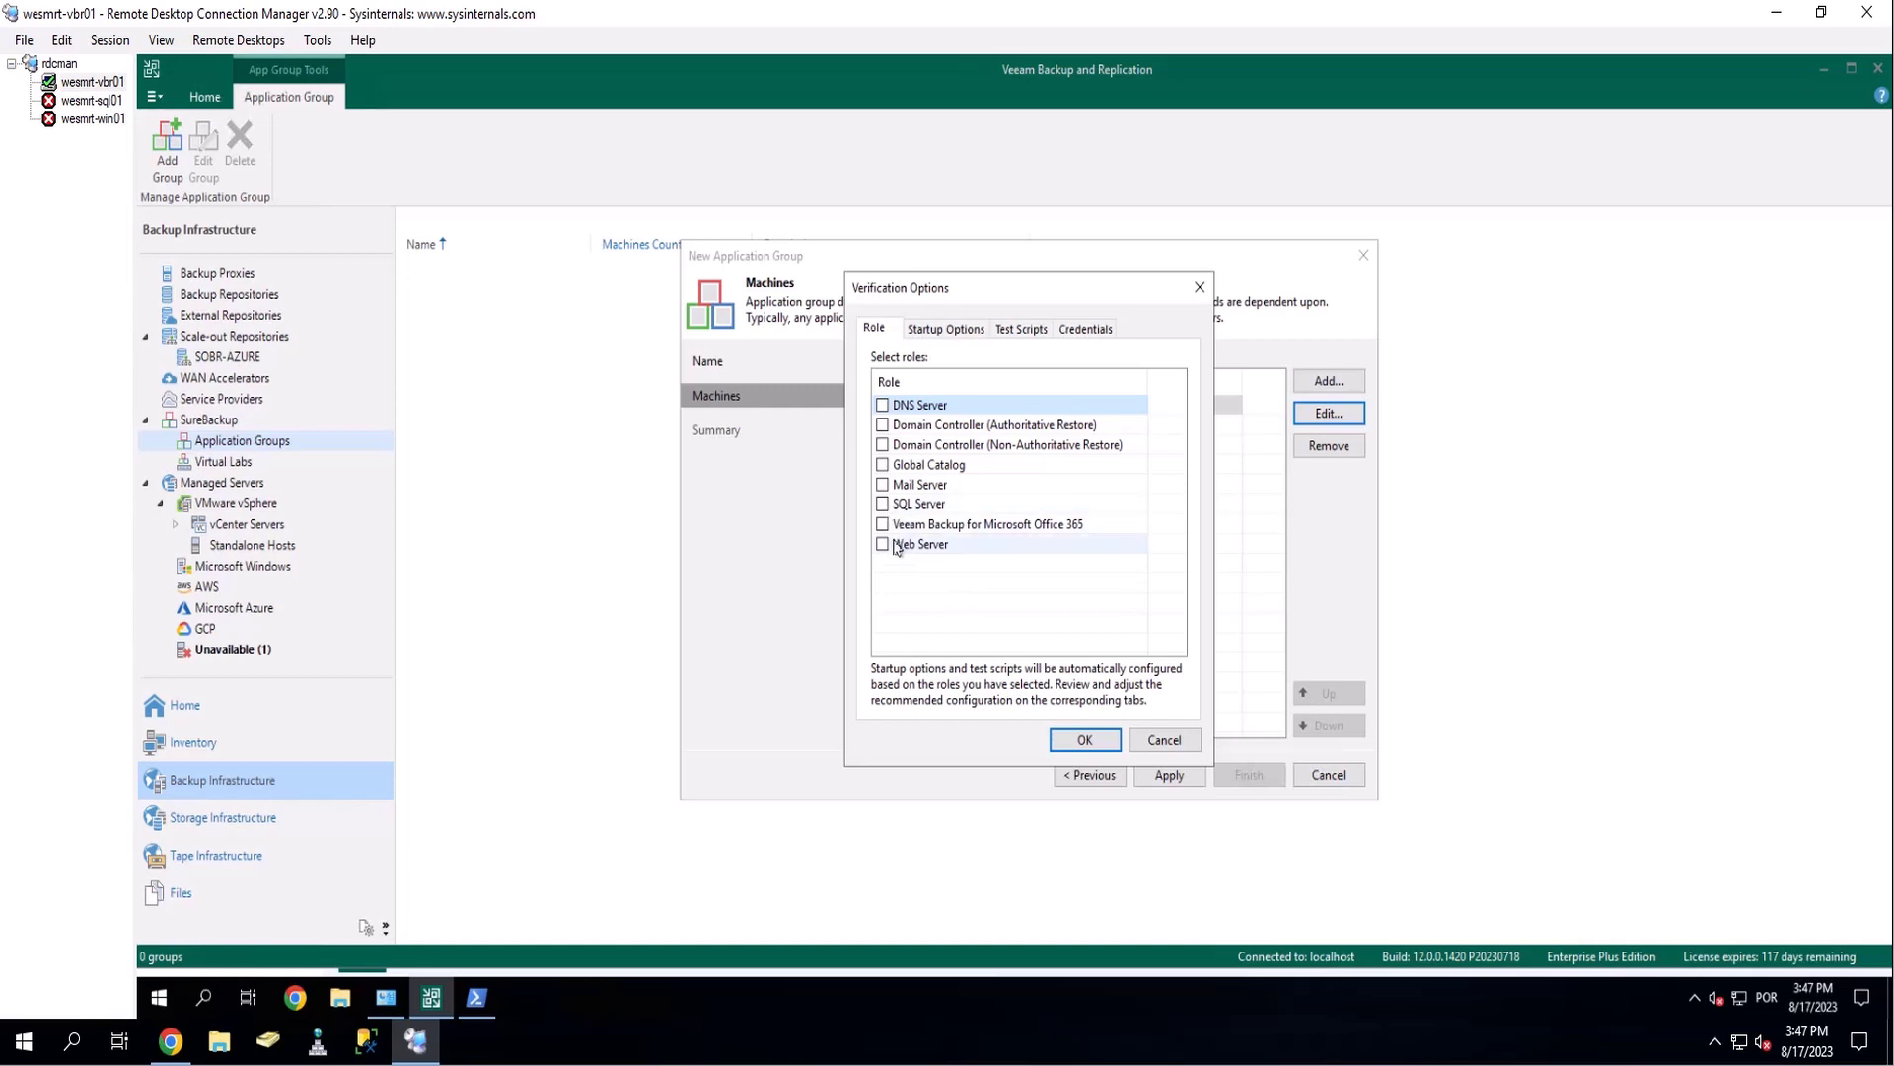
left_click(883, 504)
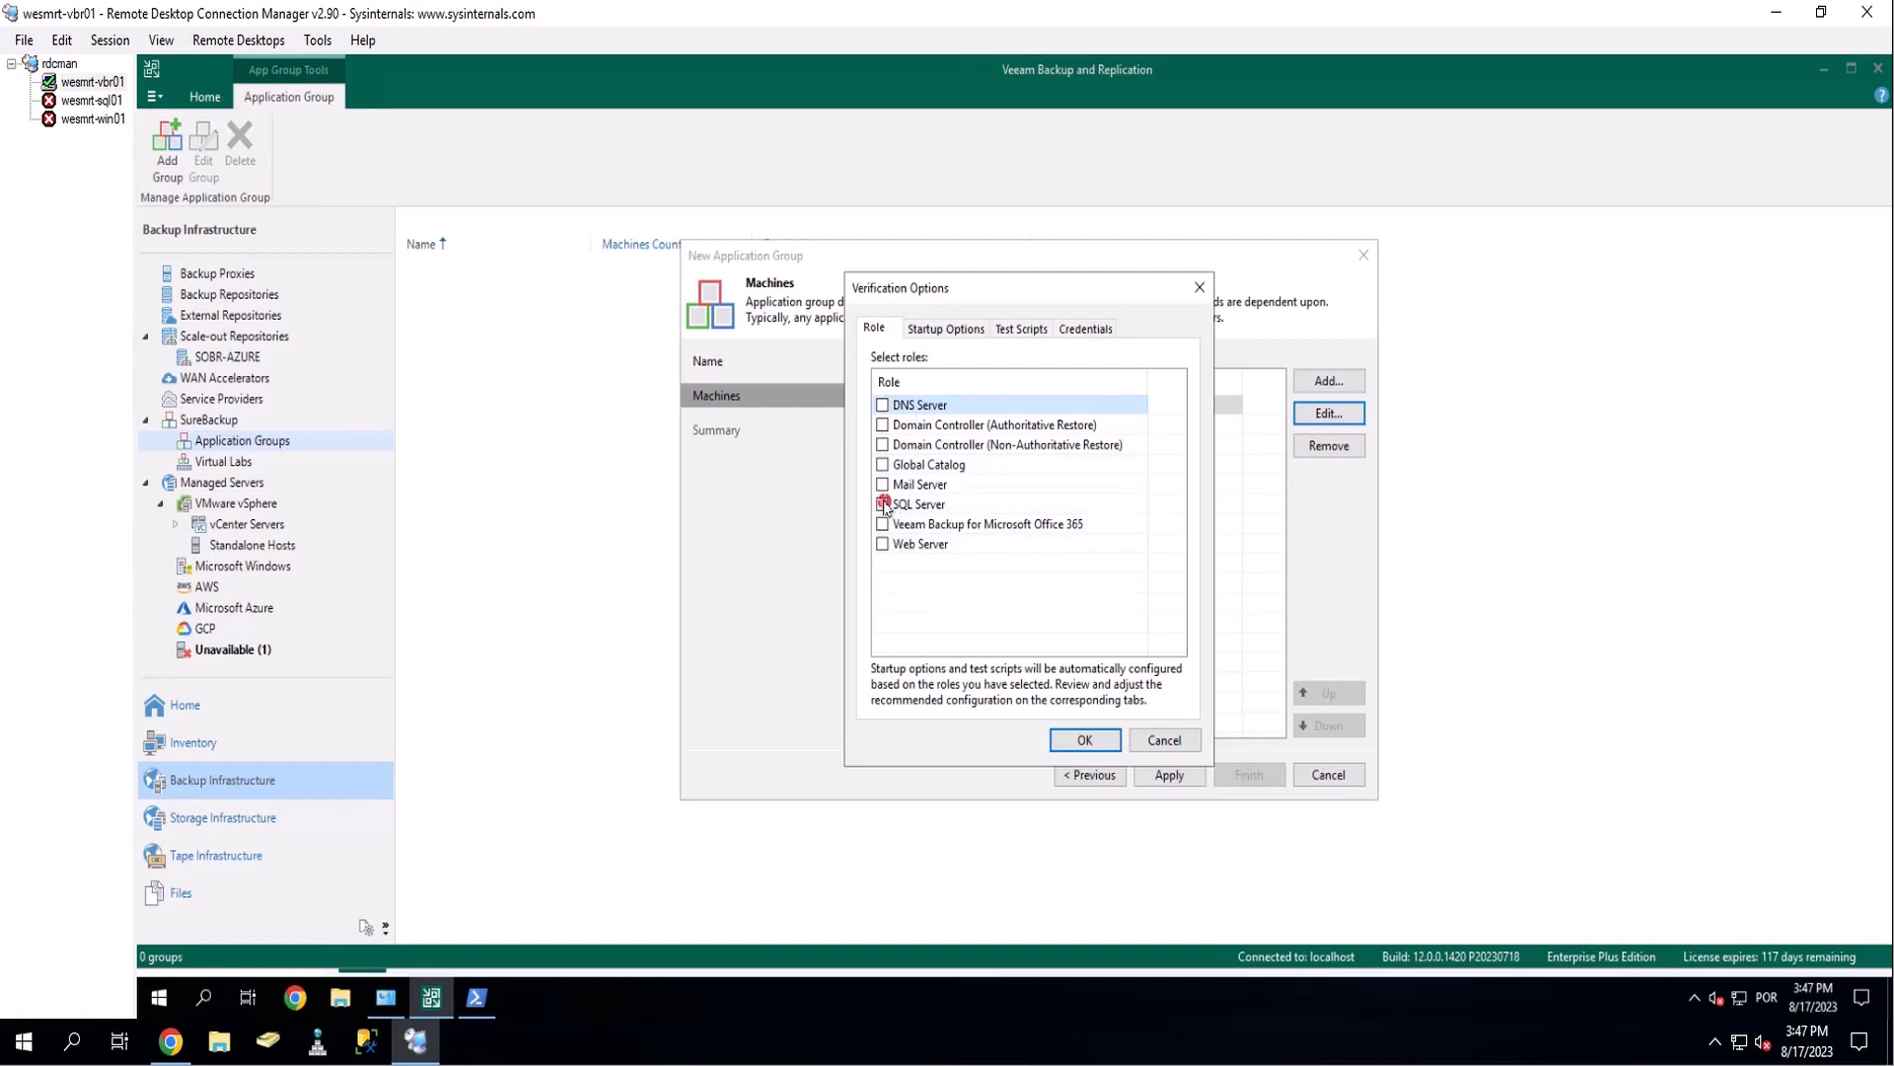
left_click(1012, 332)
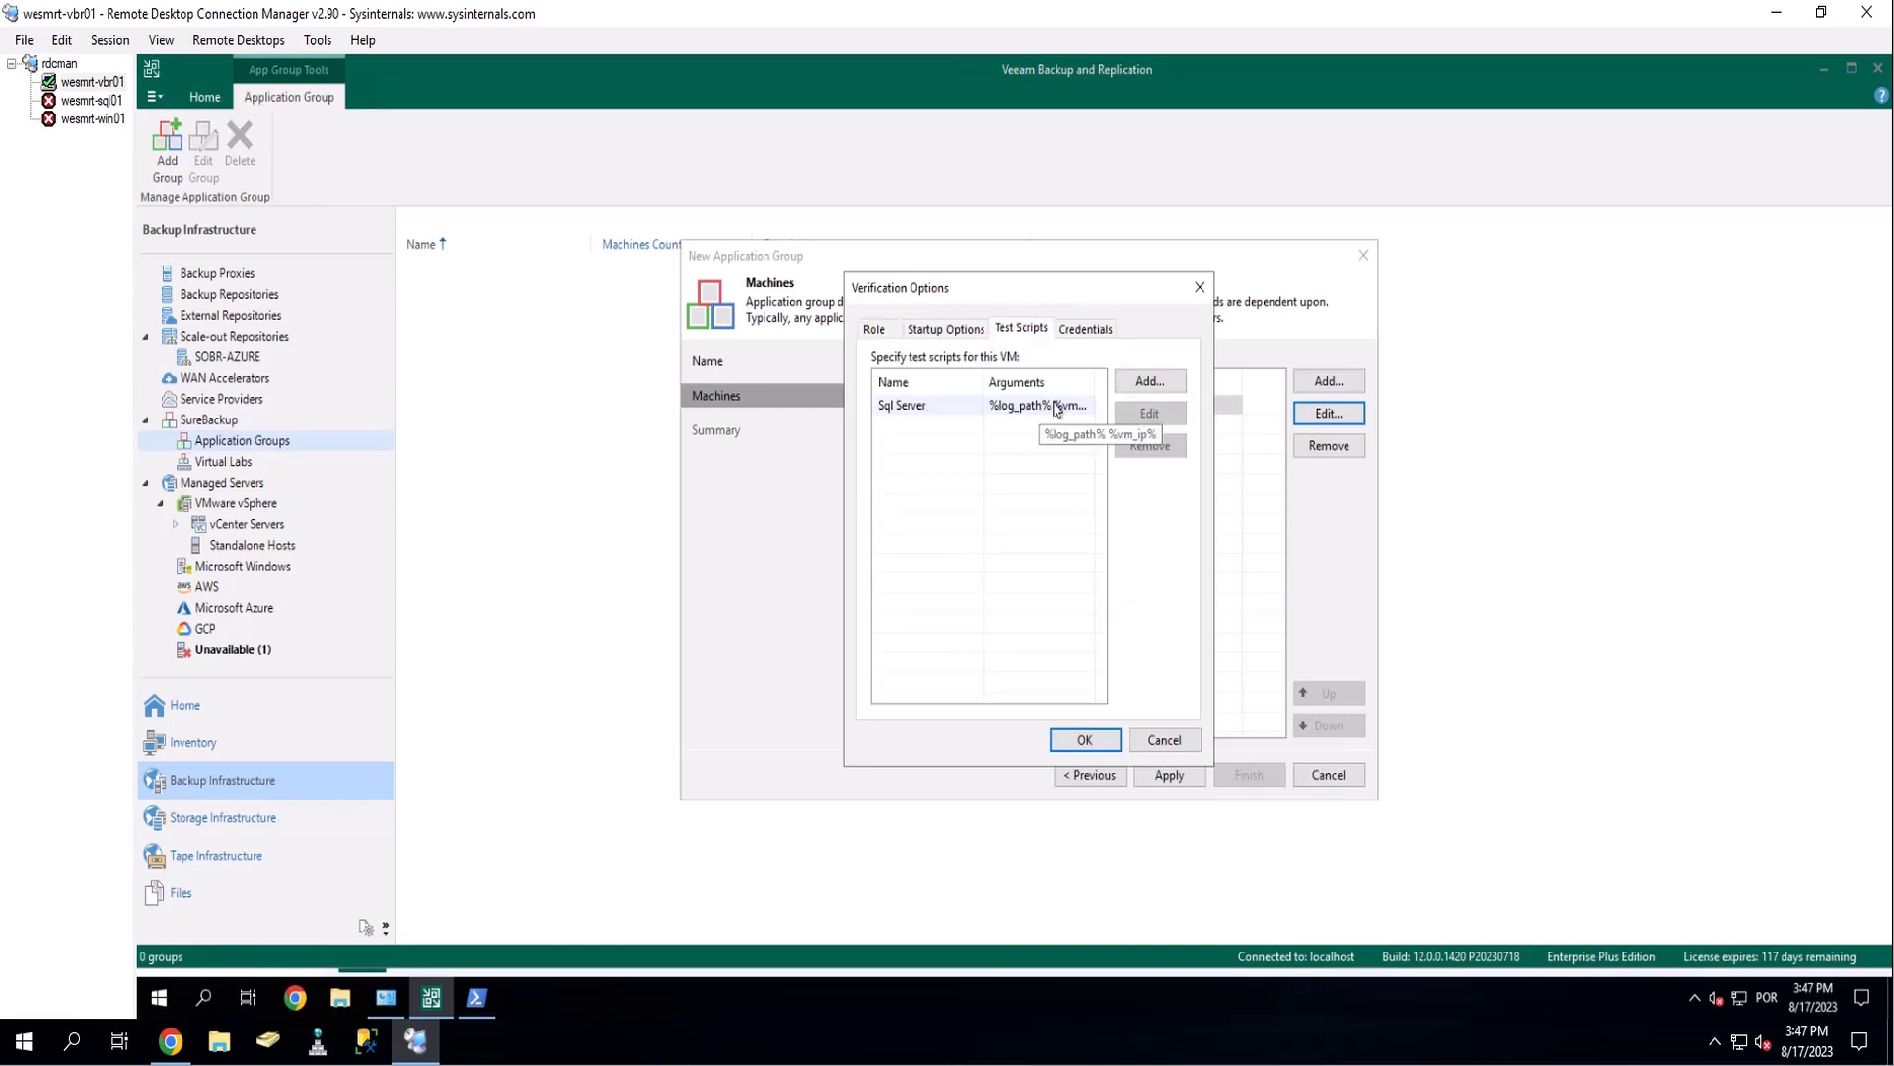
left_click(874, 328)
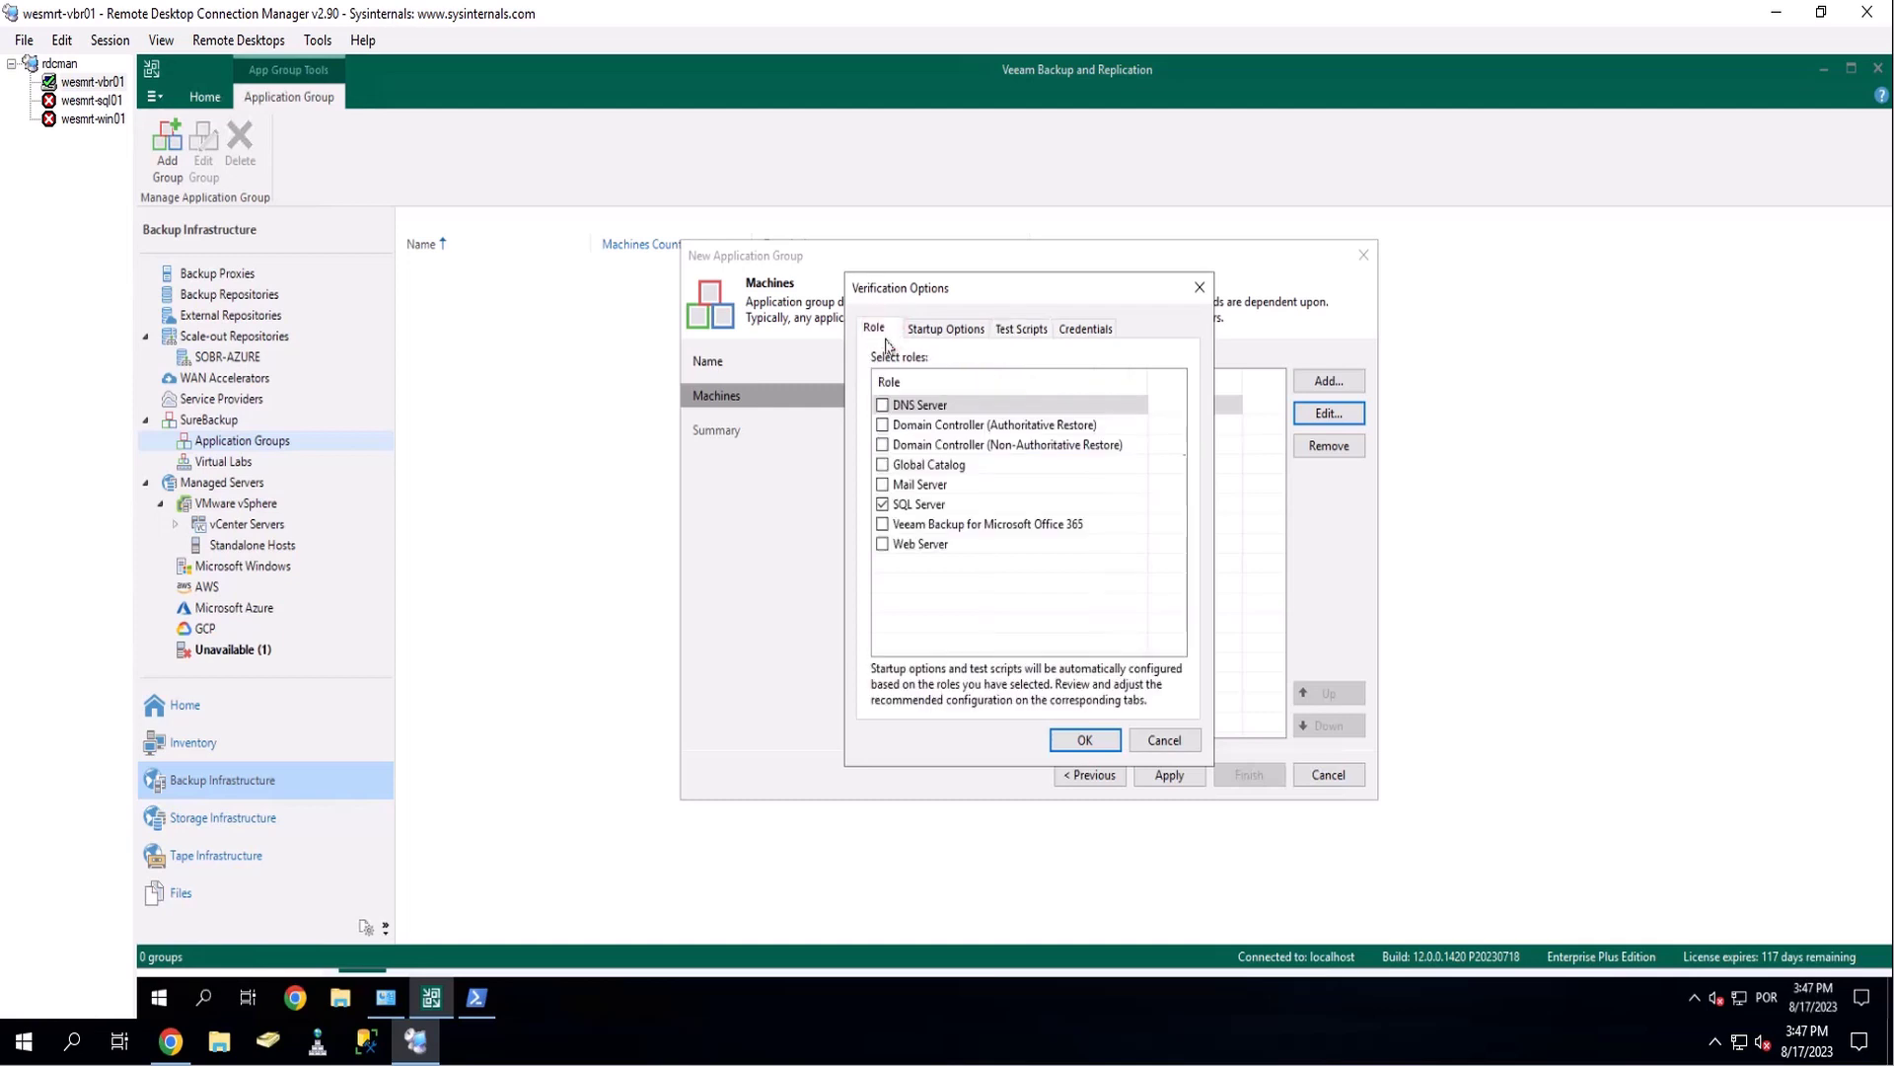
left_click(883, 505)
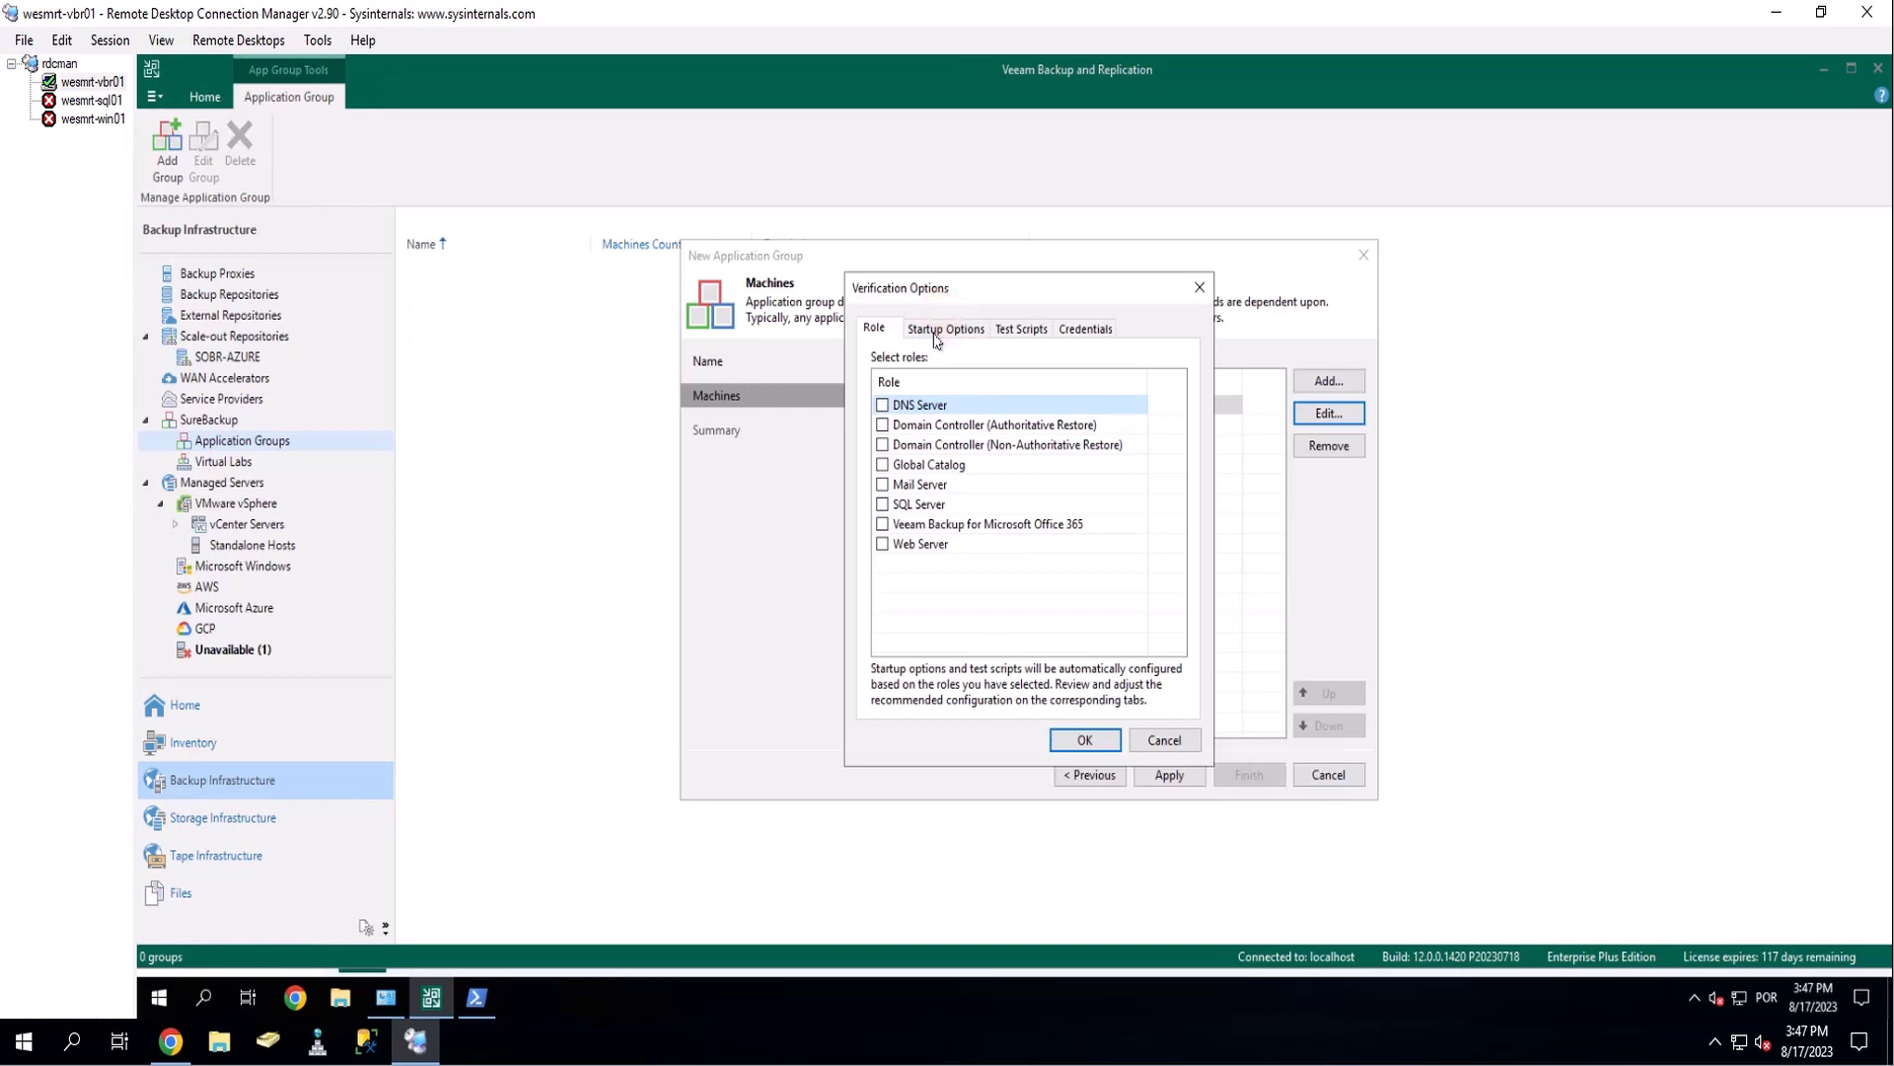
Examine Linux1's startup options for memory, maximum boot time and initialization timeout, and review its roles and test scripts
left_click(935, 333)
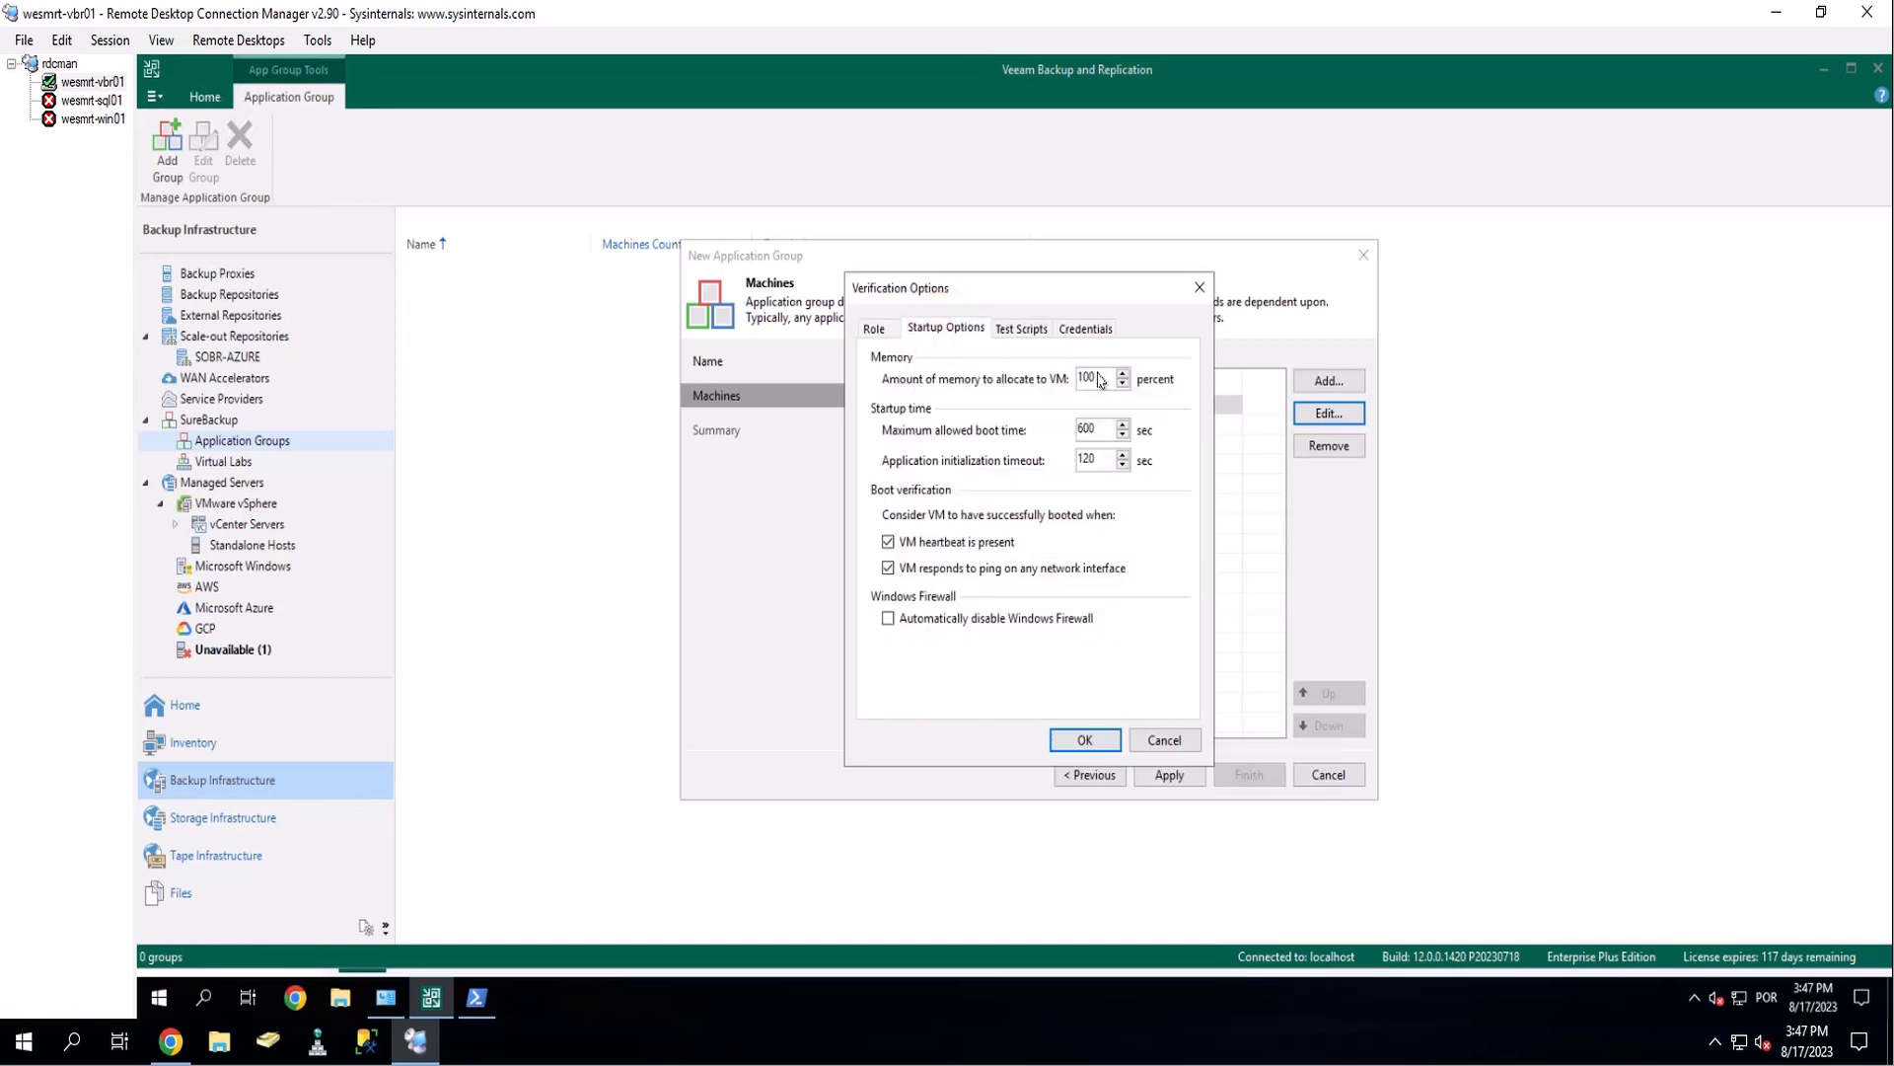
double_click(1093, 377)
left_click(1107, 380)
double_click(1089, 430)
left_click(1099, 431)
left_click_drag(1099, 431, 1028, 429)
double_click(1099, 457)
left_click(874, 329)
left_click(1008, 331)
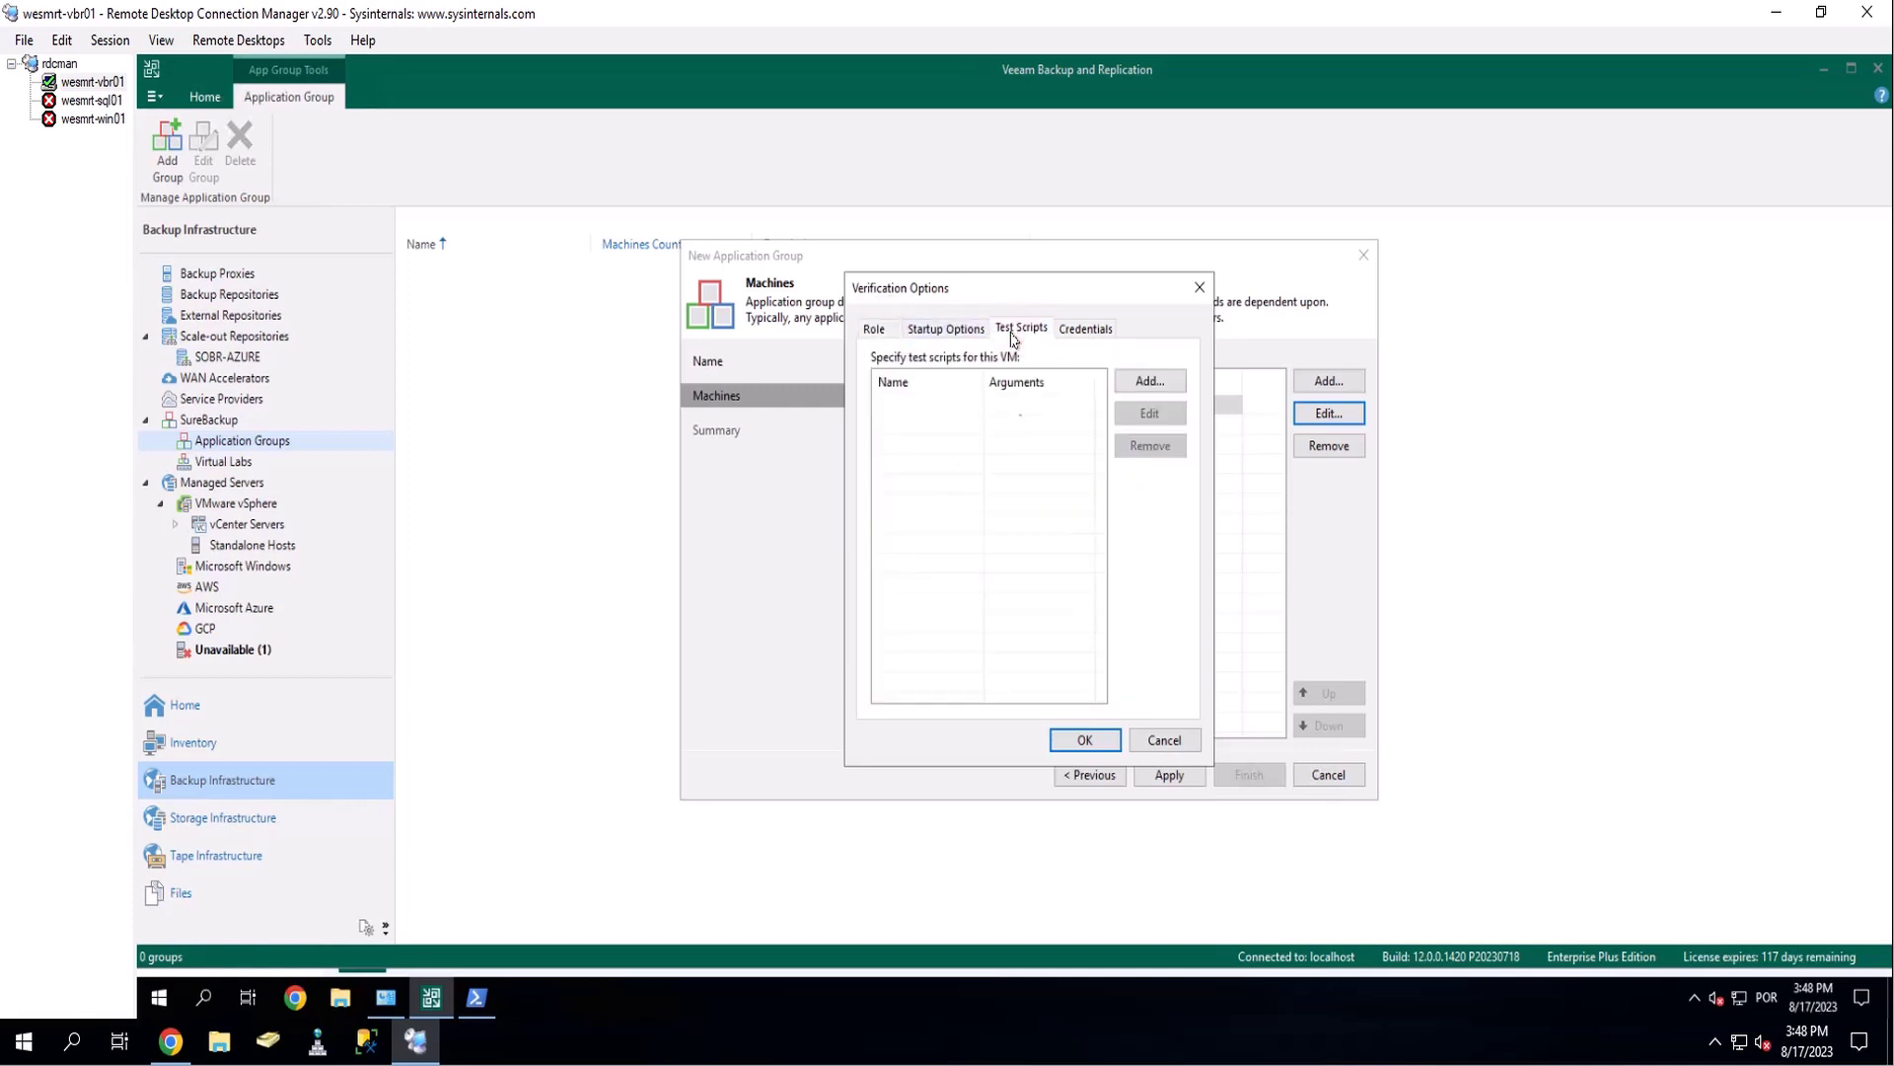
Examine Linux1's startup timeouts, its heartbeat and ping boot verification options, and the Windows Firewall option
left_click(968, 330)
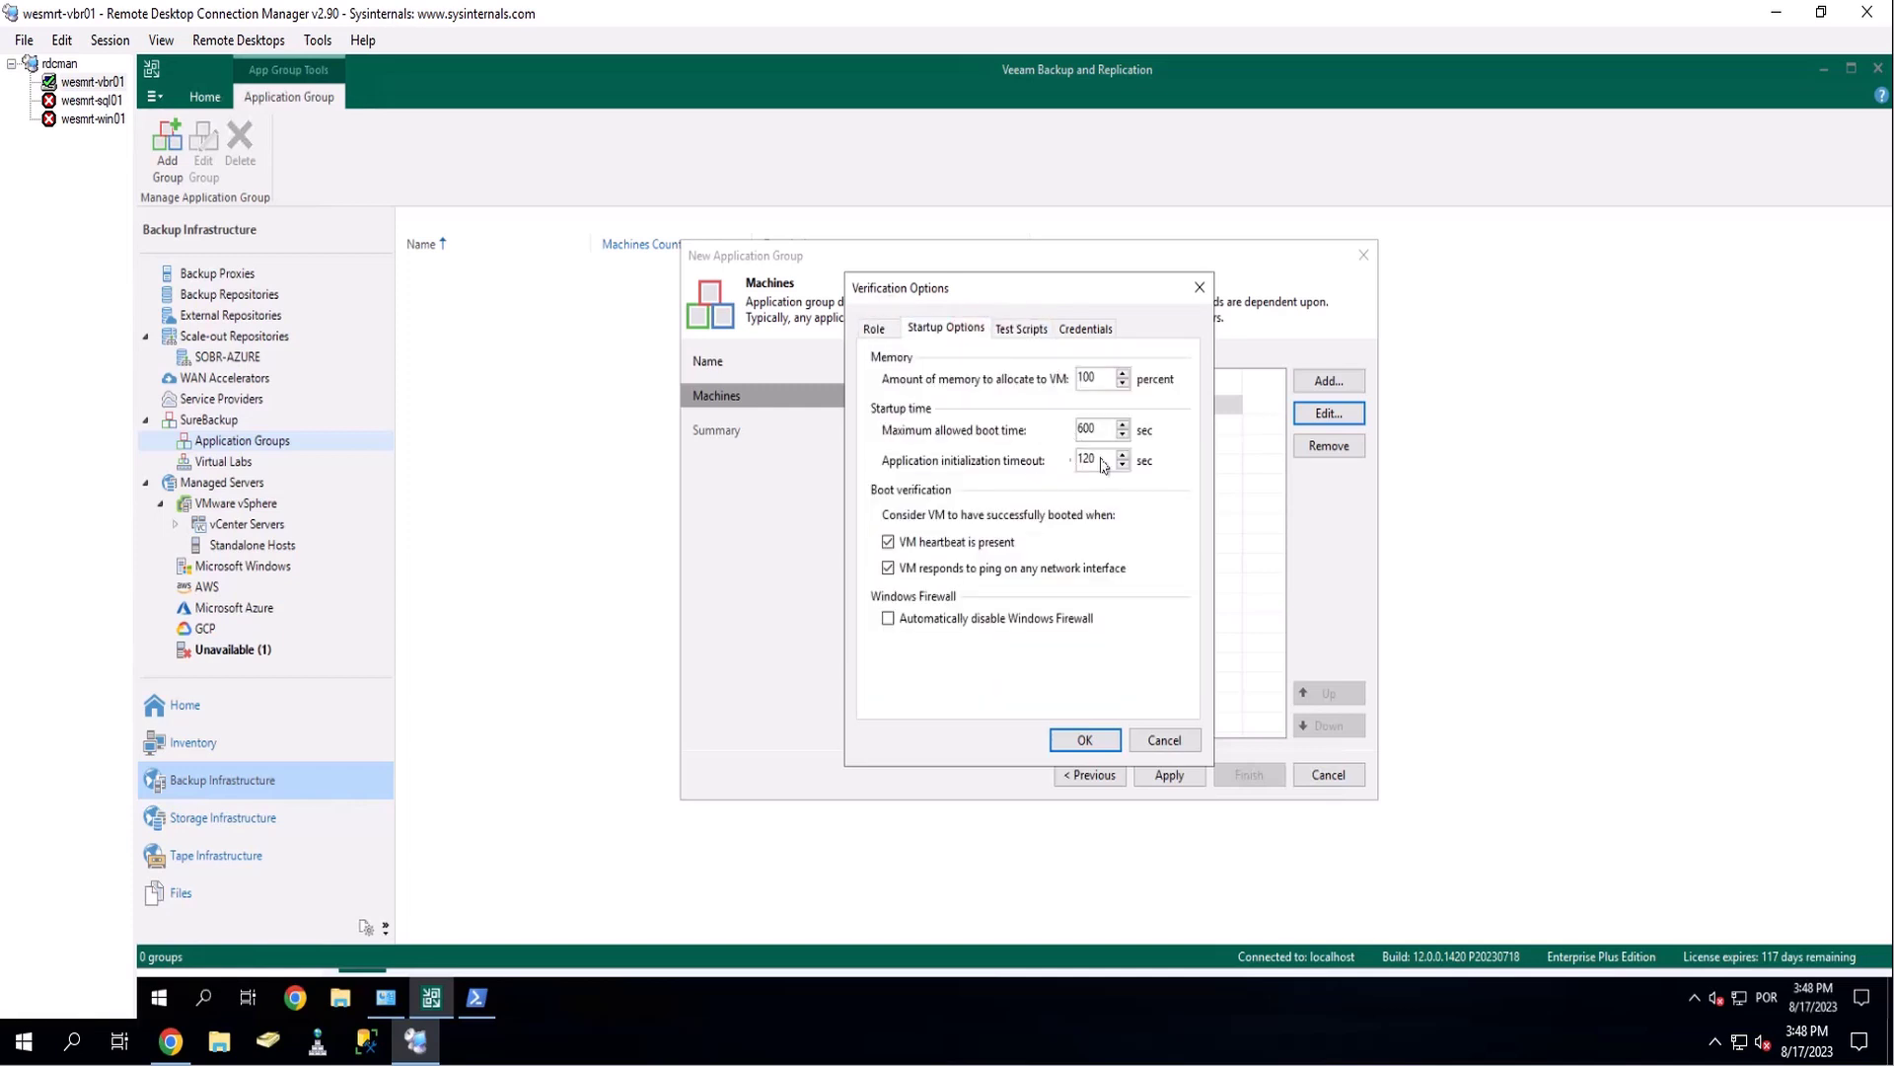
double_click(1103, 460)
double_click(1098, 428)
double_click(1103, 459)
left_click(1107, 456)
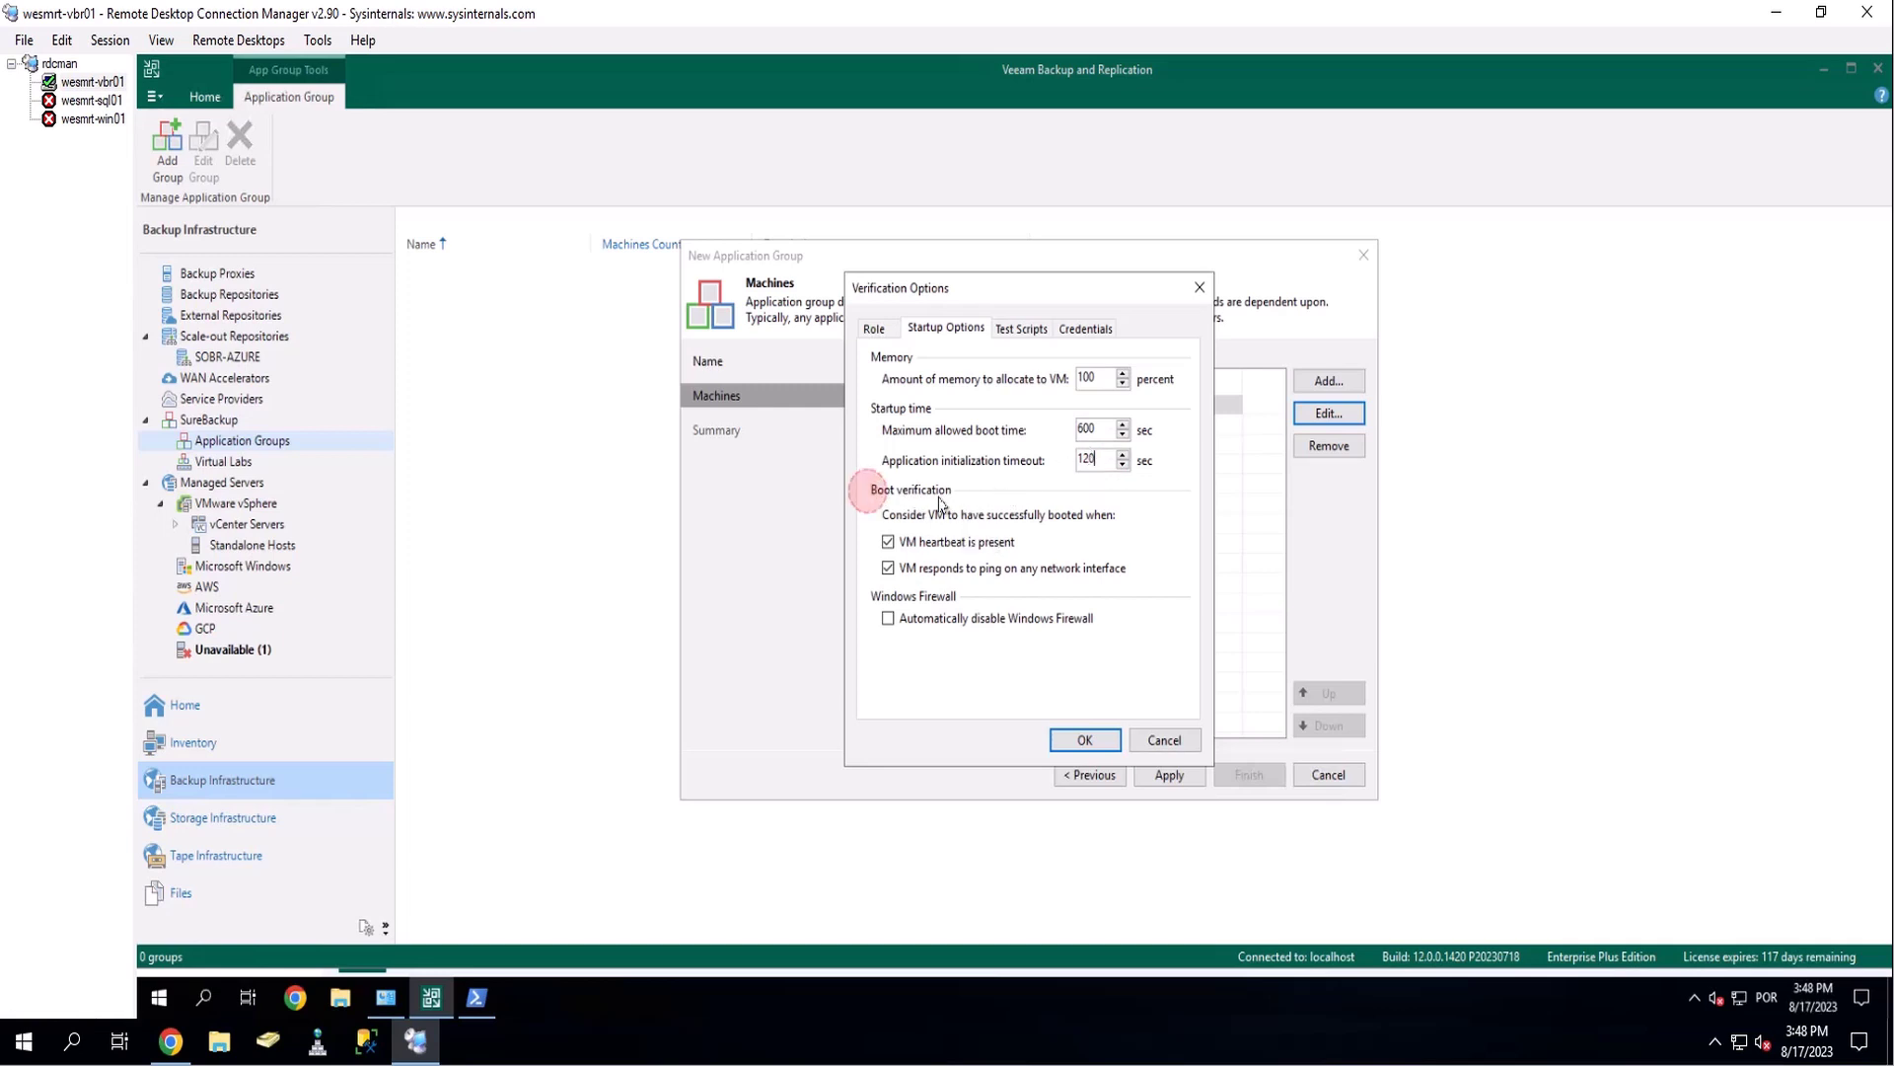
left_click(927, 546)
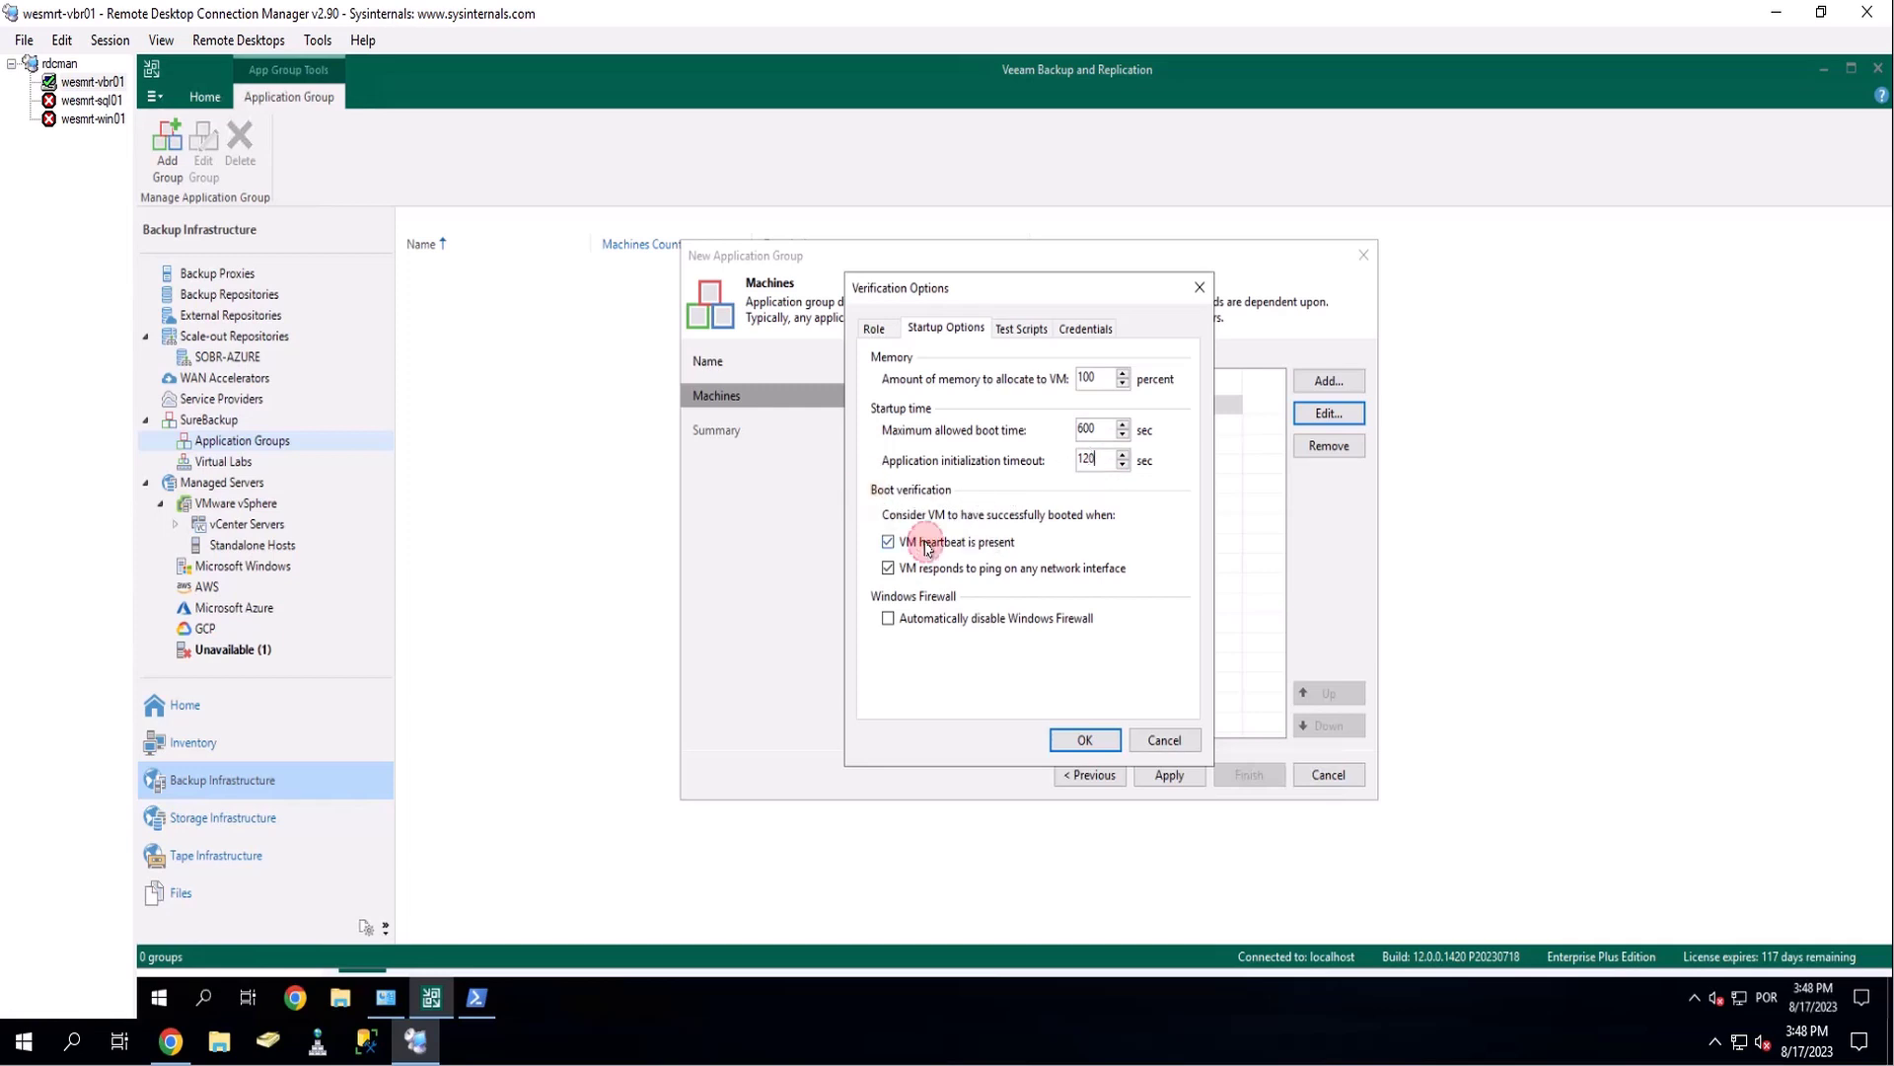
left_click(923, 570)
left_click(930, 545)
left_click(932, 570)
left_click(916, 620)
left_click(917, 620)
Review Linux1's test scripts and credentials settings, and check which account types can be added
left_click(1032, 329)
left_click(1085, 329)
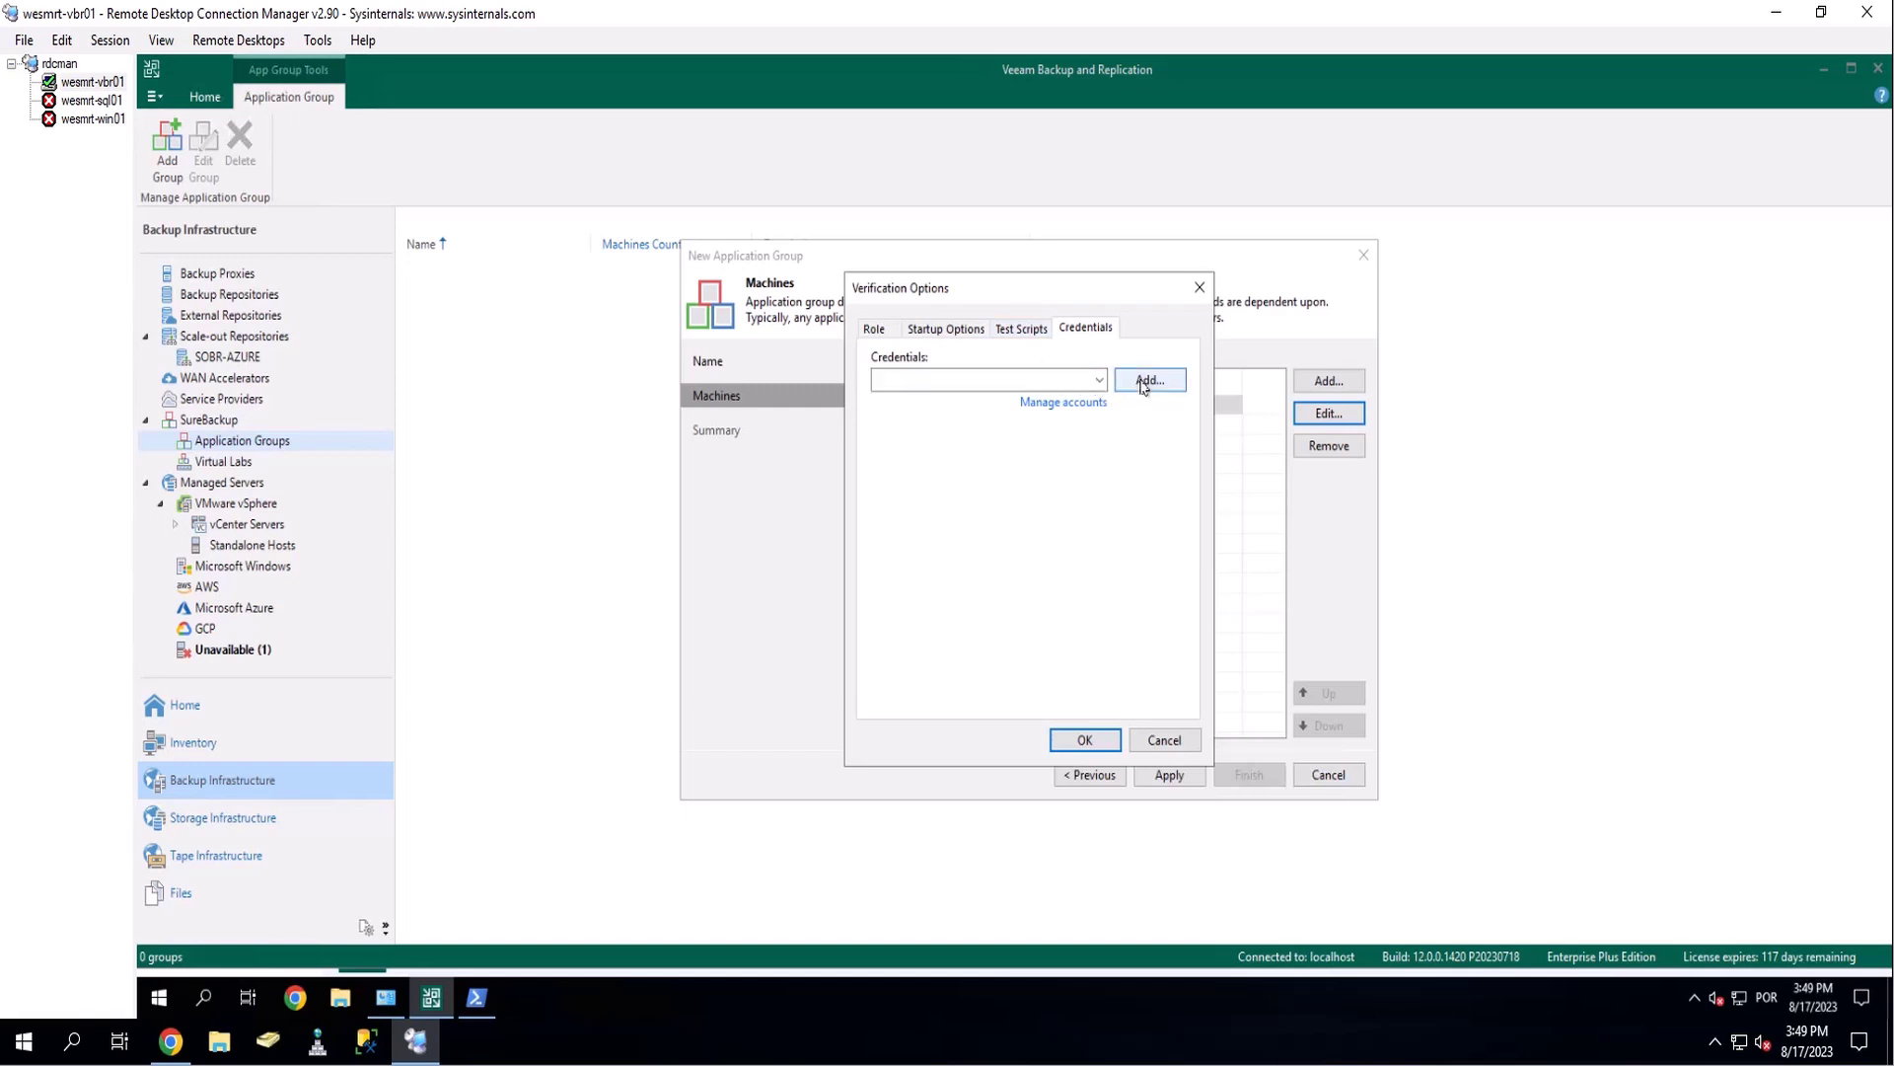
left_click(1143, 383)
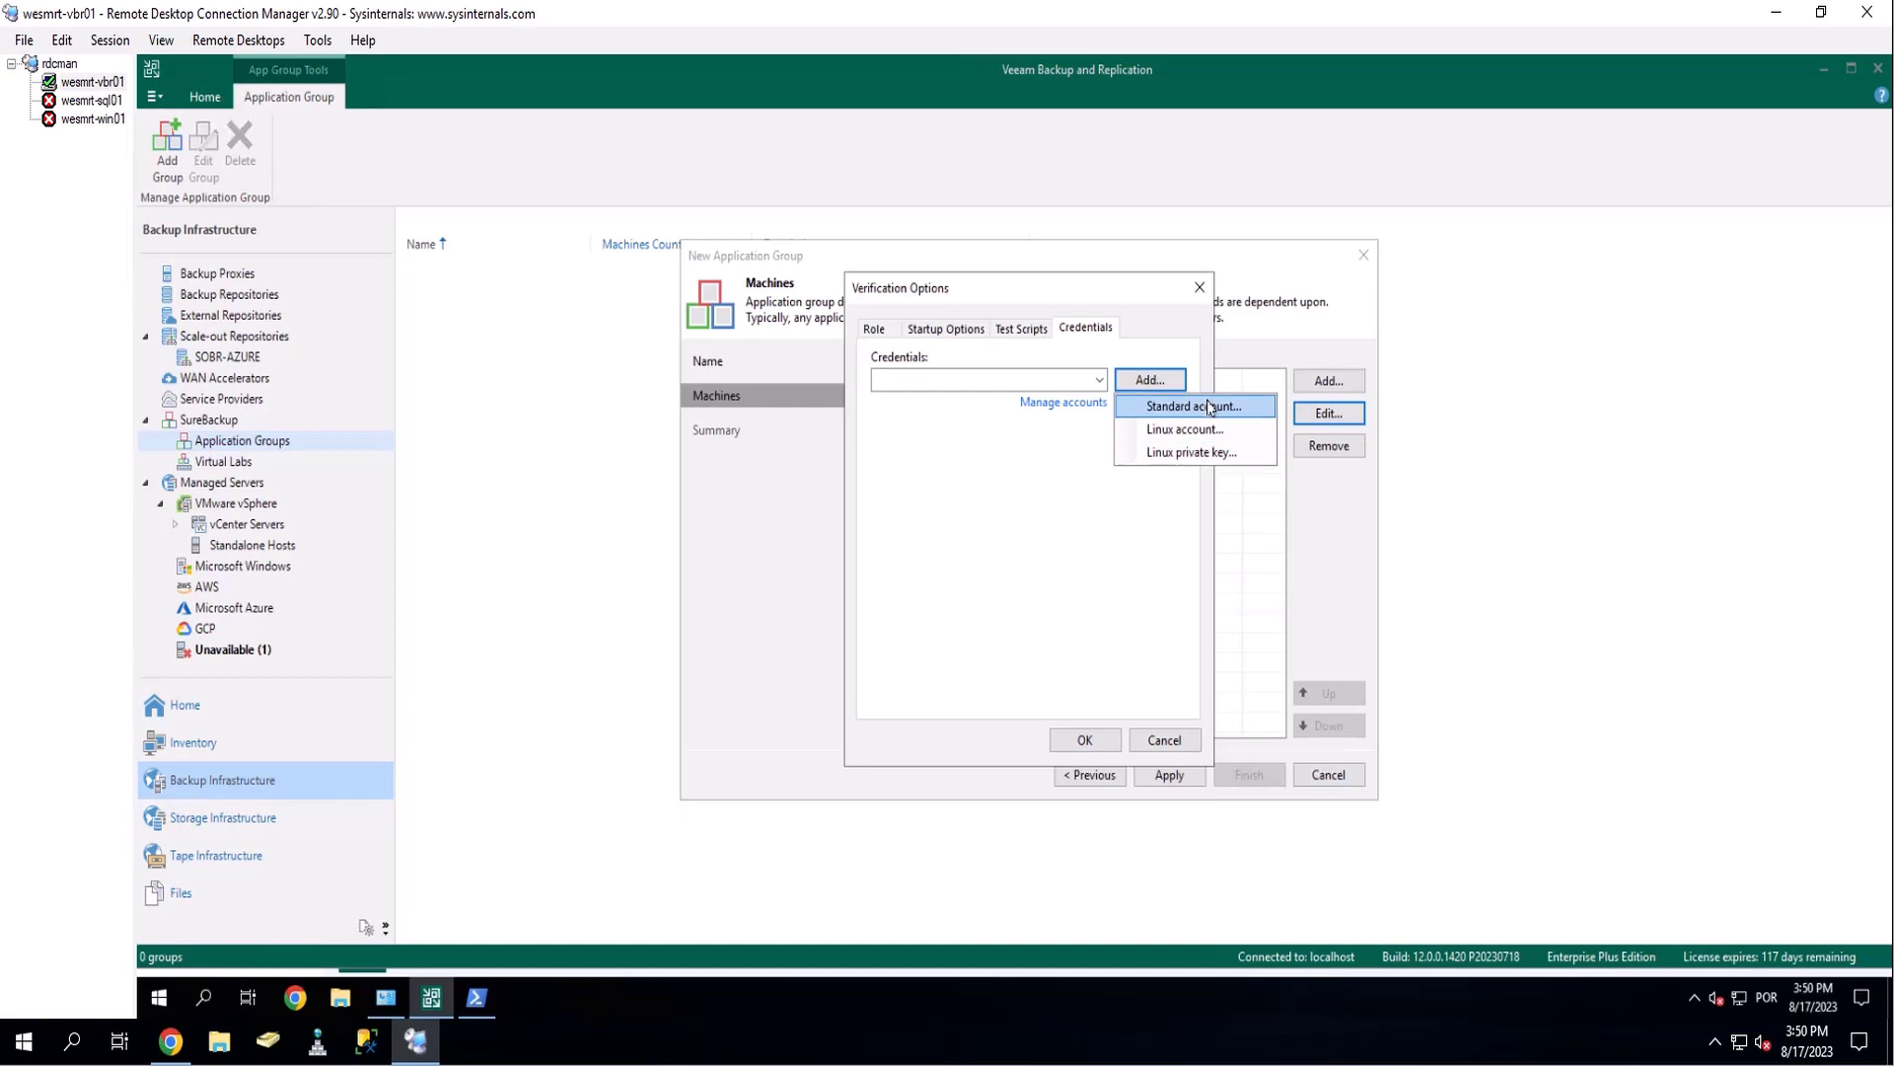
left_click(1044, 481)
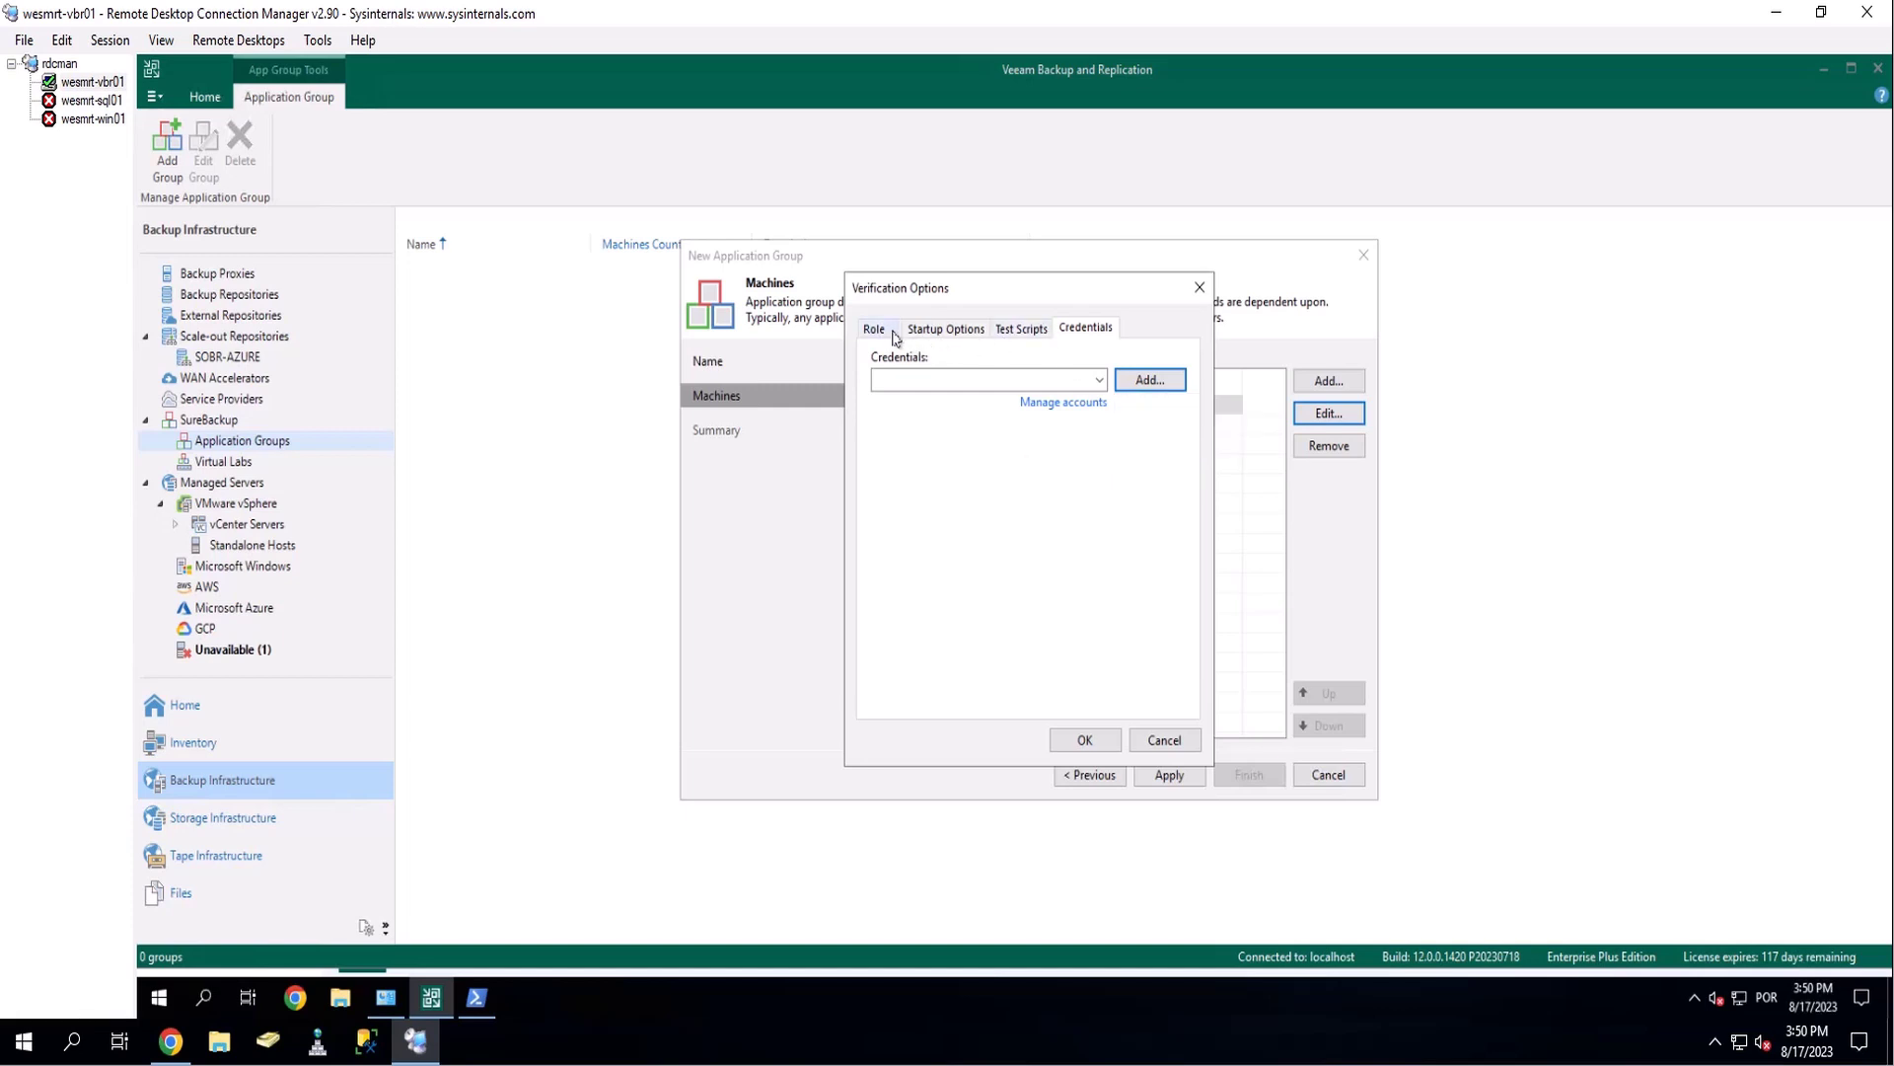
Accept Linux1's verification options without any role and finish creating the APP_GROUP_SB application group
left_click(883, 331)
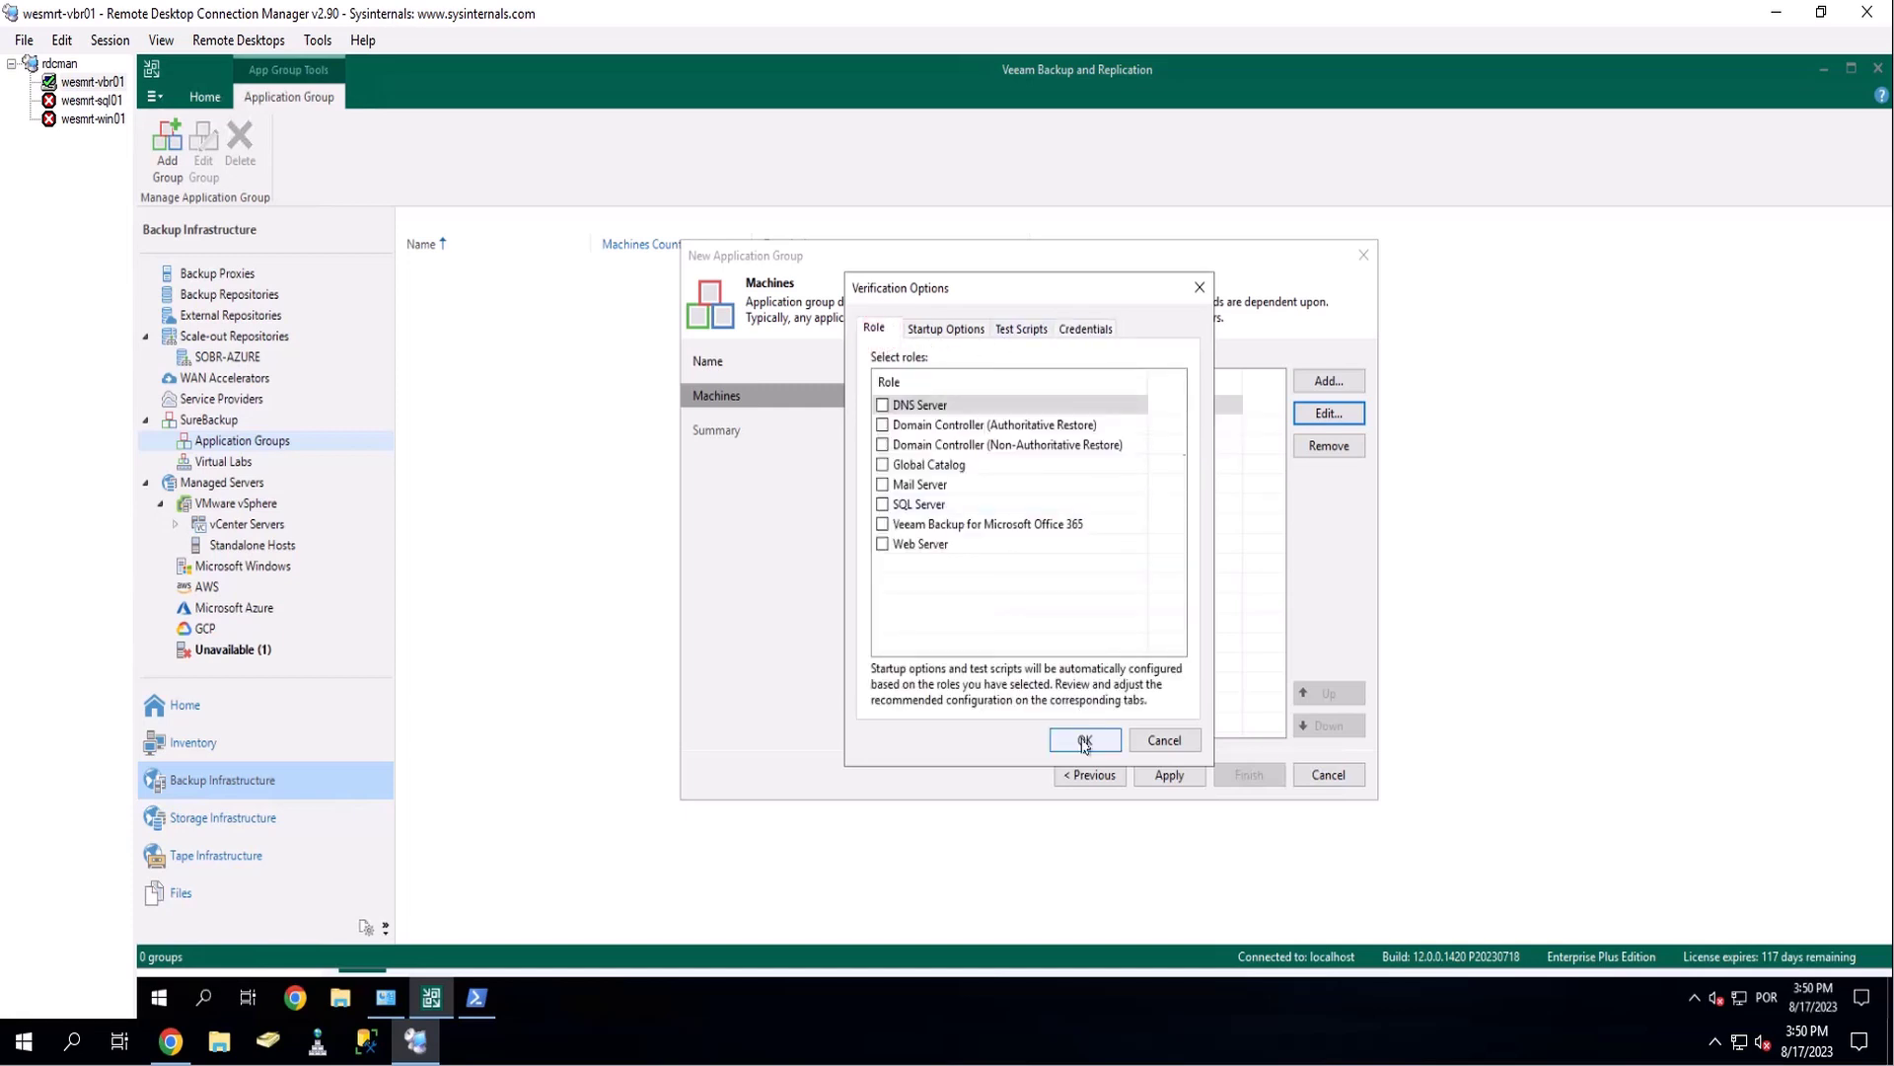
left_click(1084, 741)
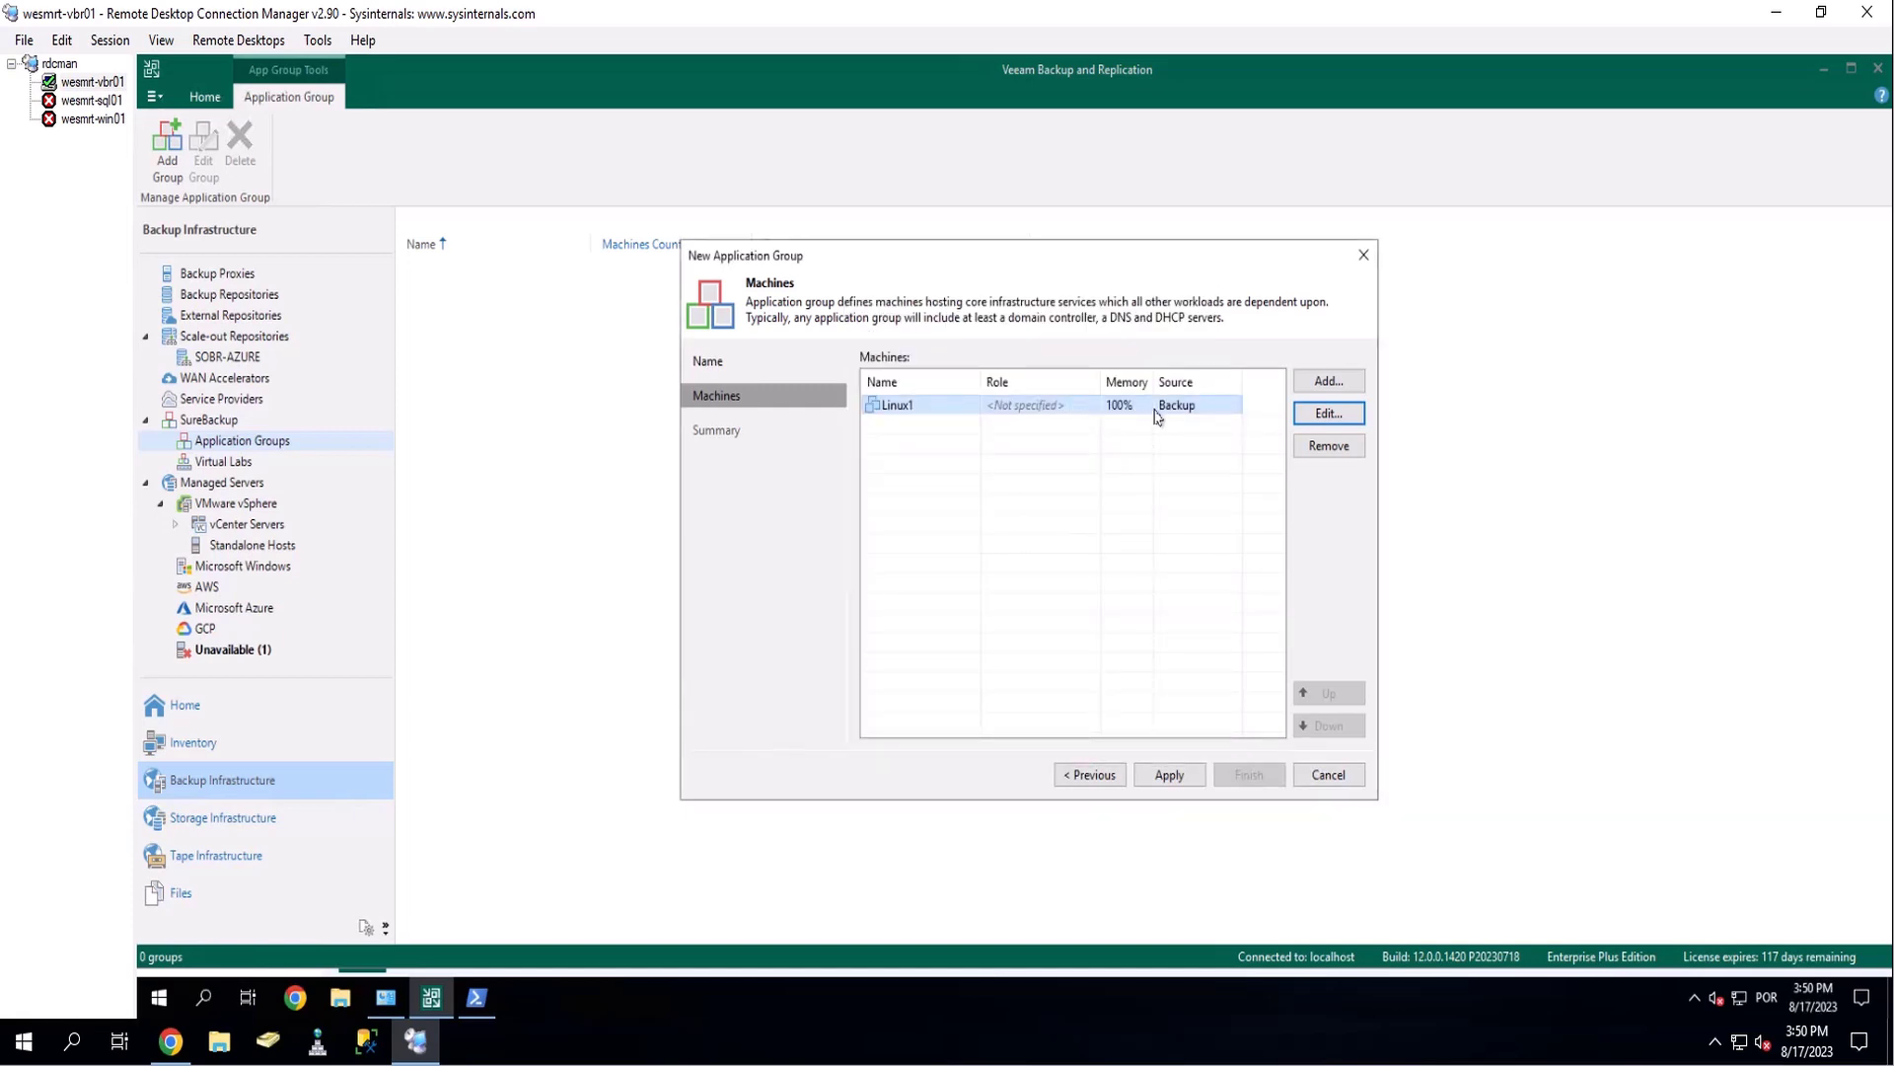
left_click(1170, 777)
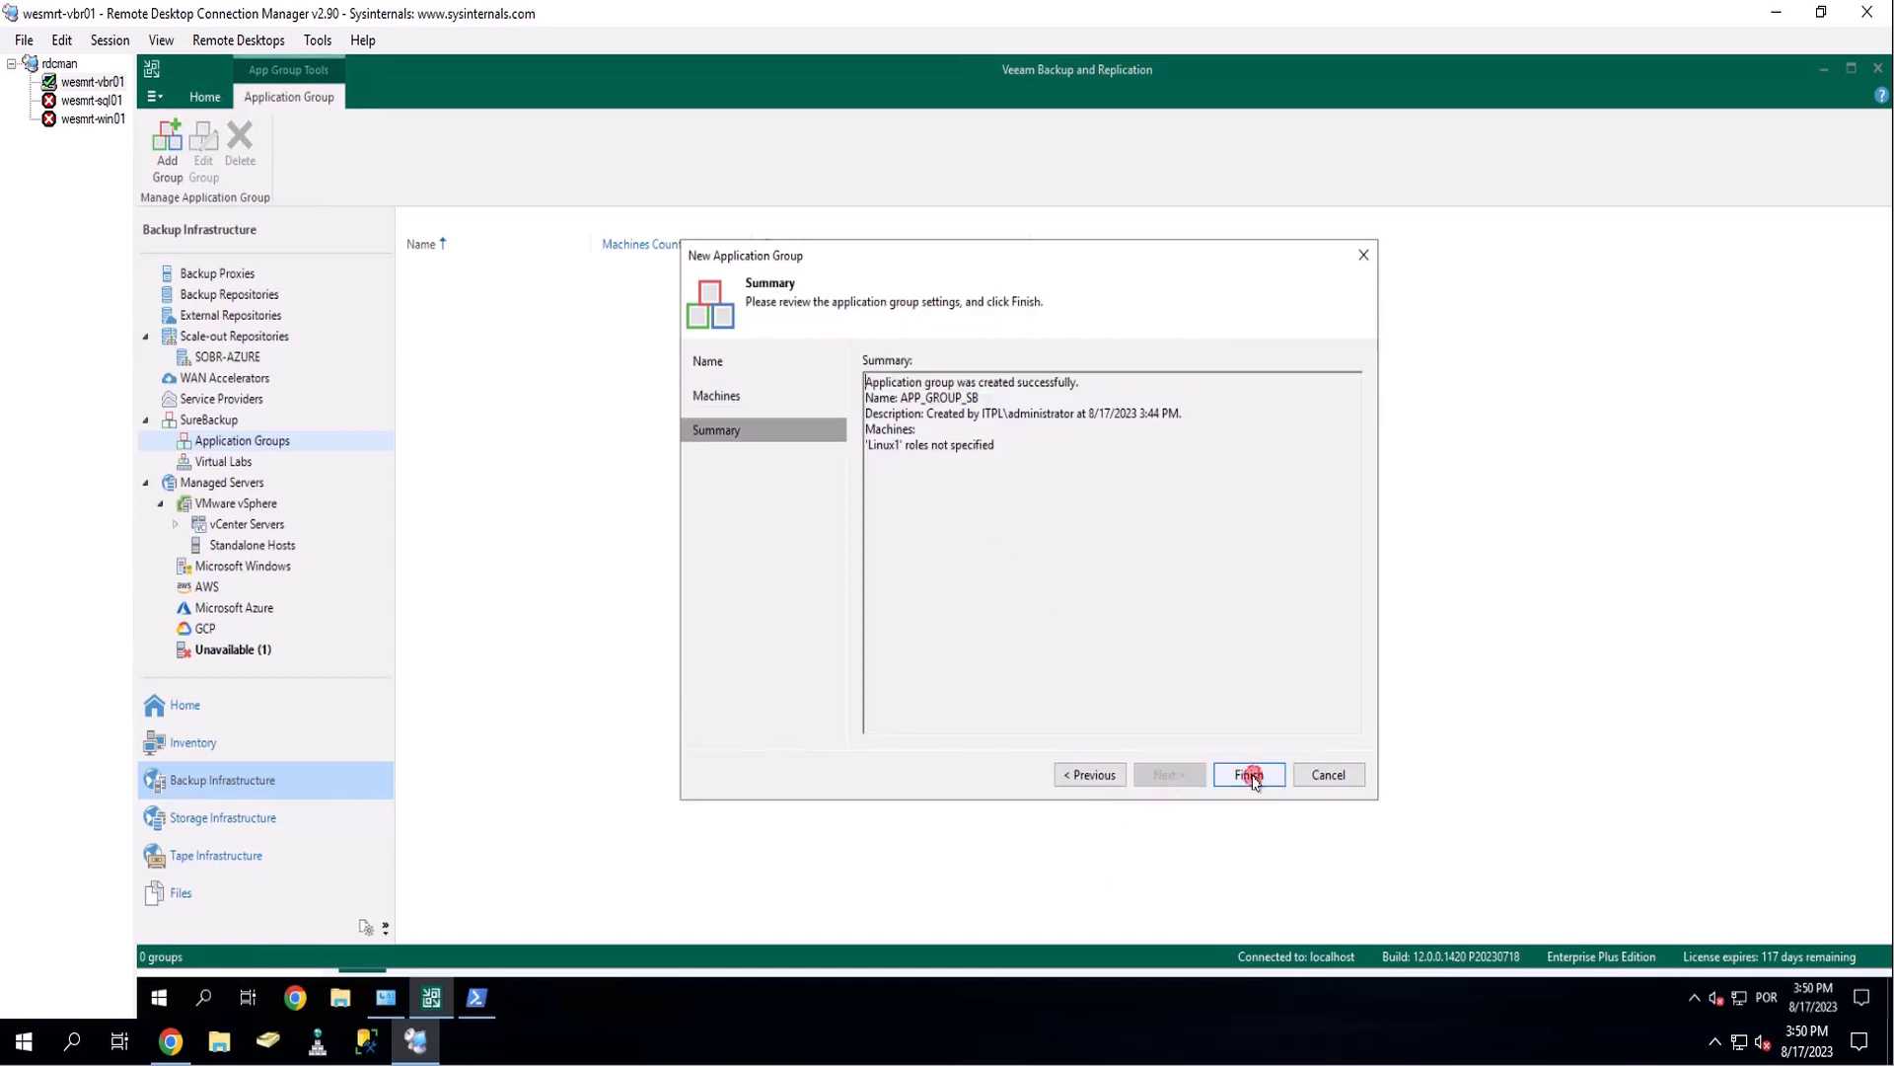
left_click(1249, 774)
left_click(513, 271)
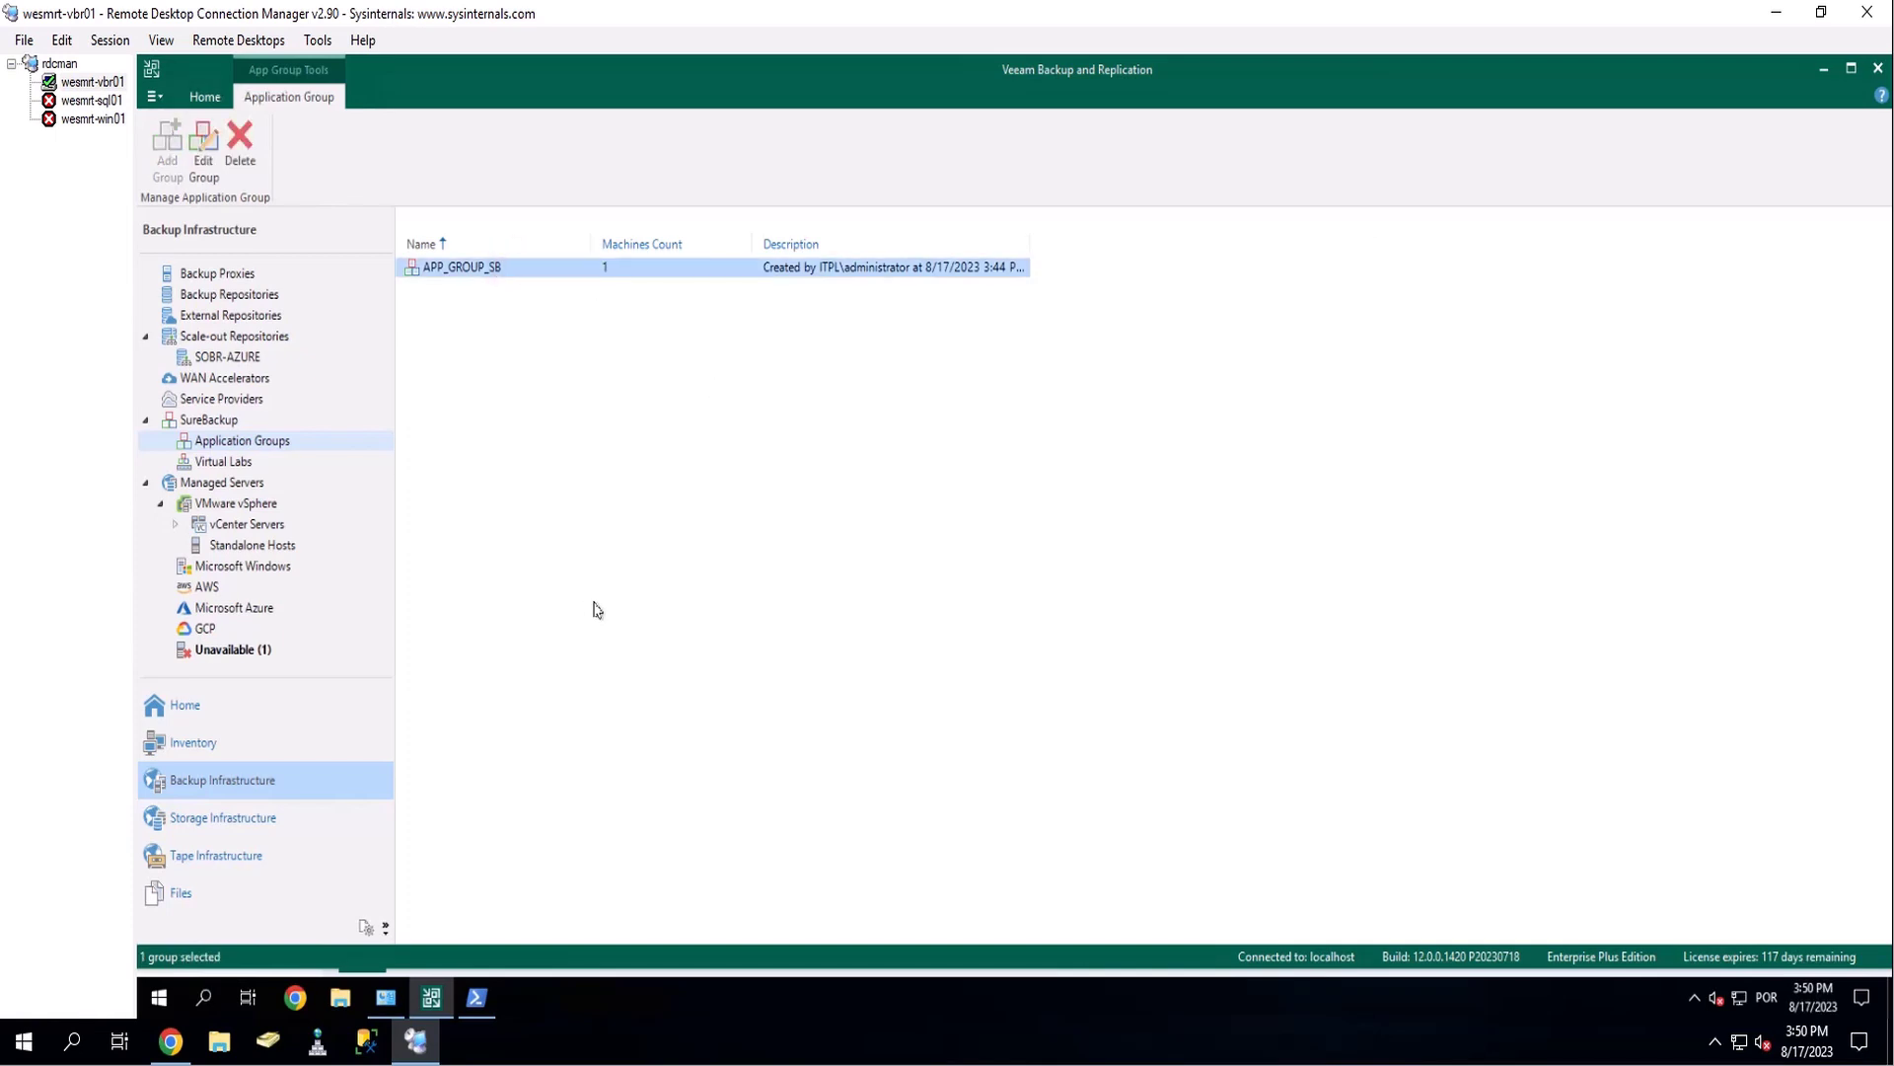
Start a new SureBackup job and name it SureBackup Job ITPL
left_click(210, 704)
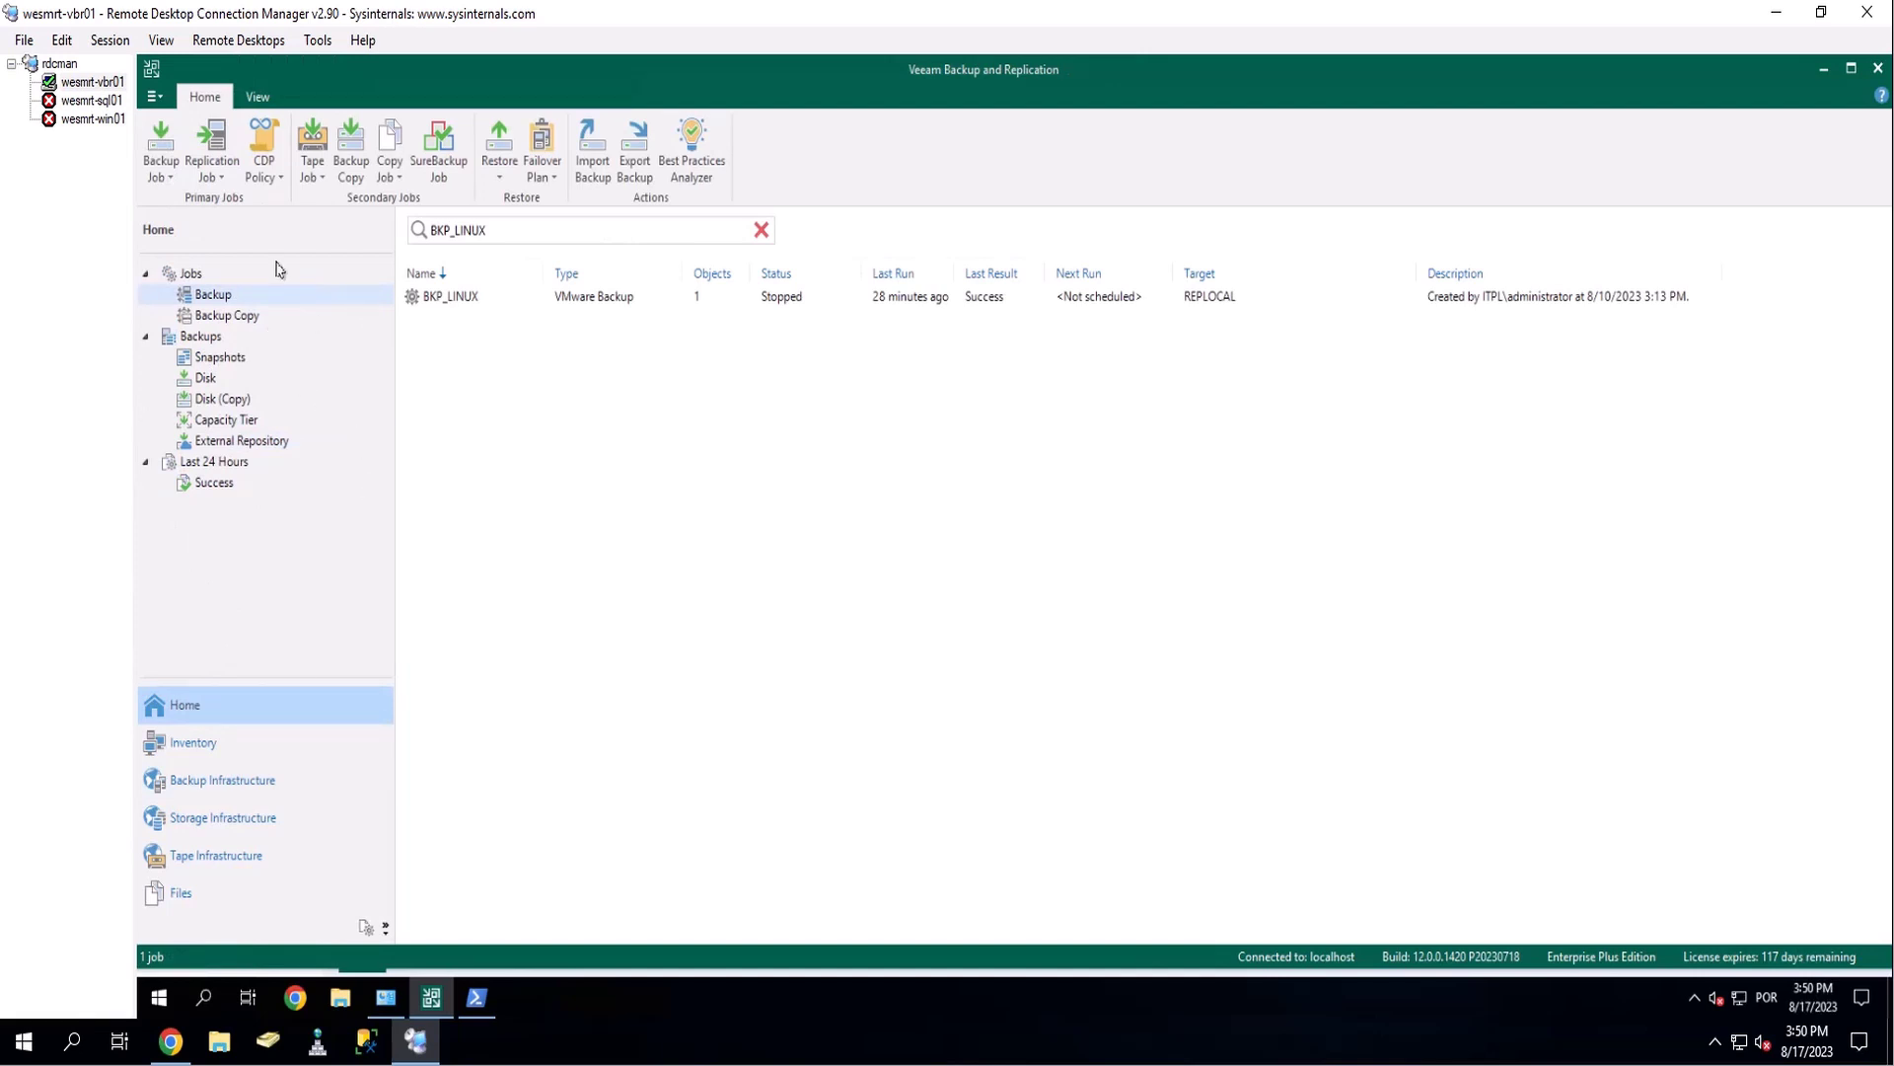
left_click(443, 164)
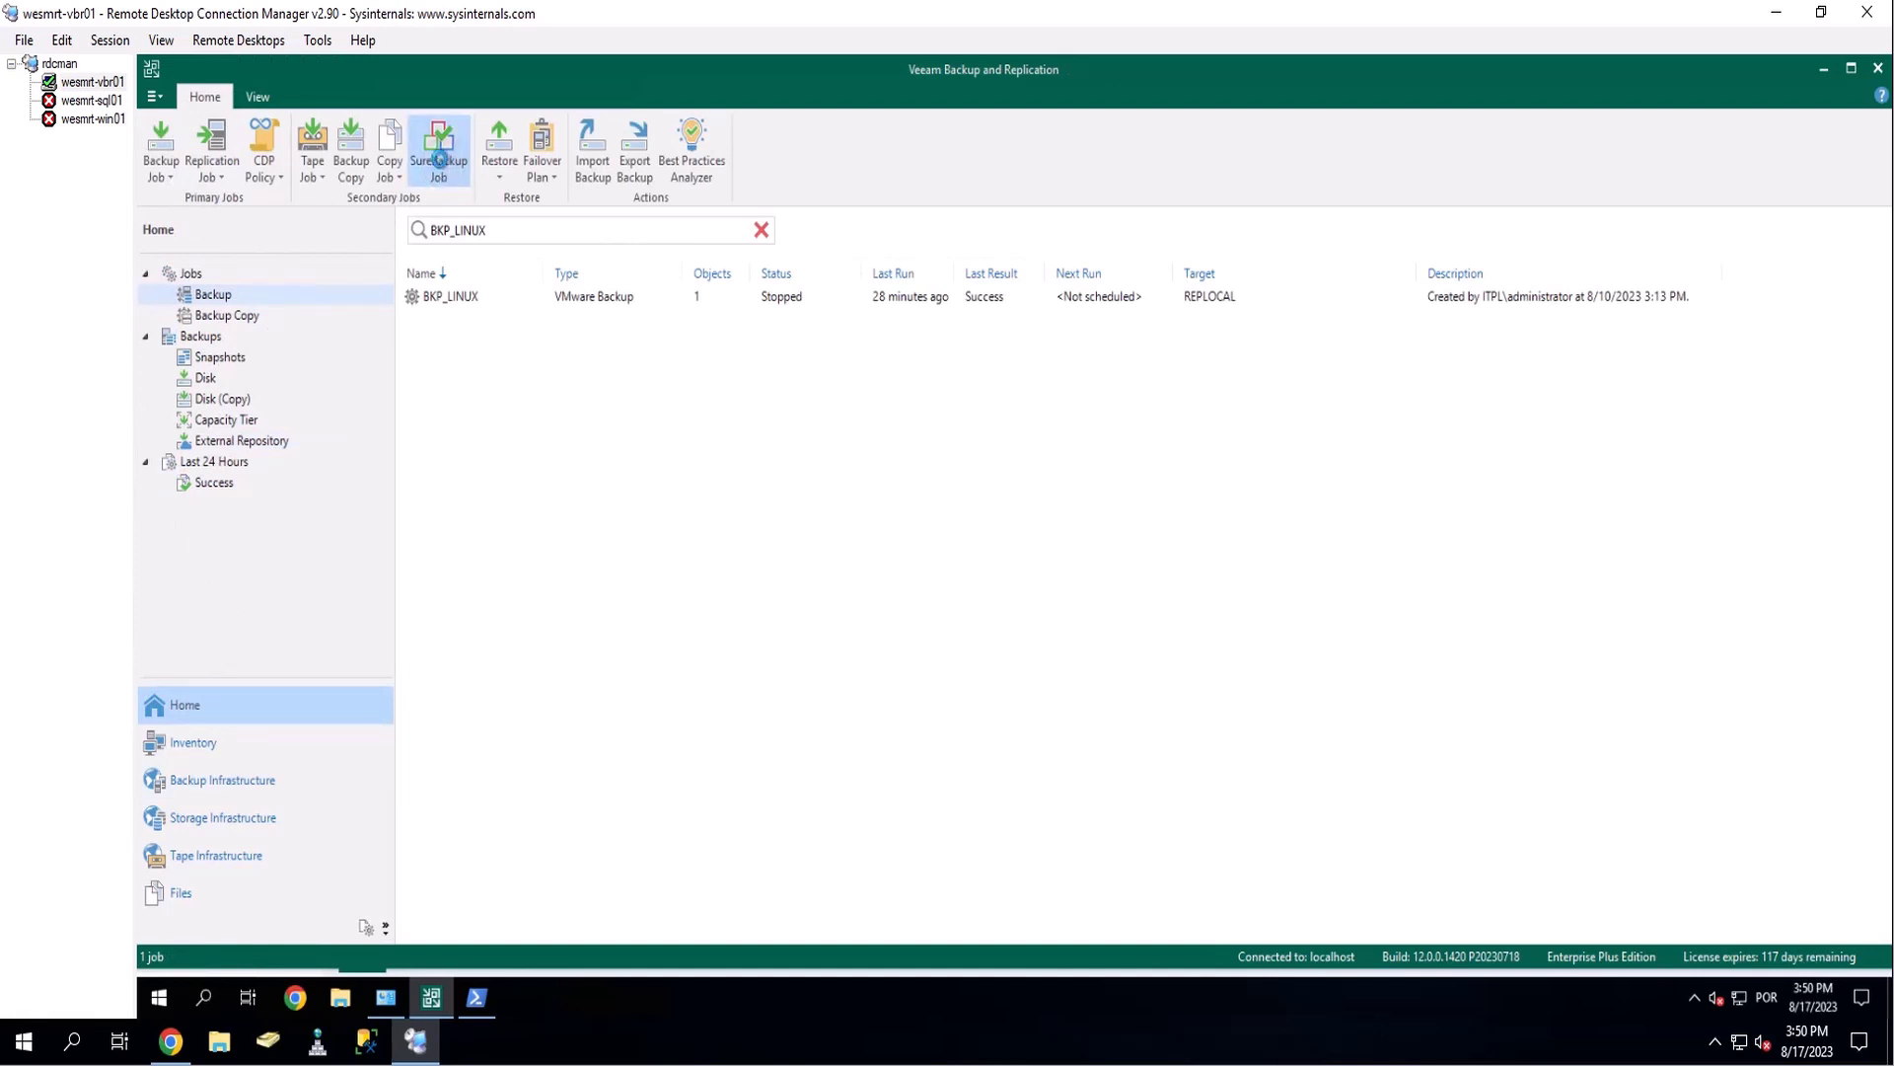
left_click(972, 384)
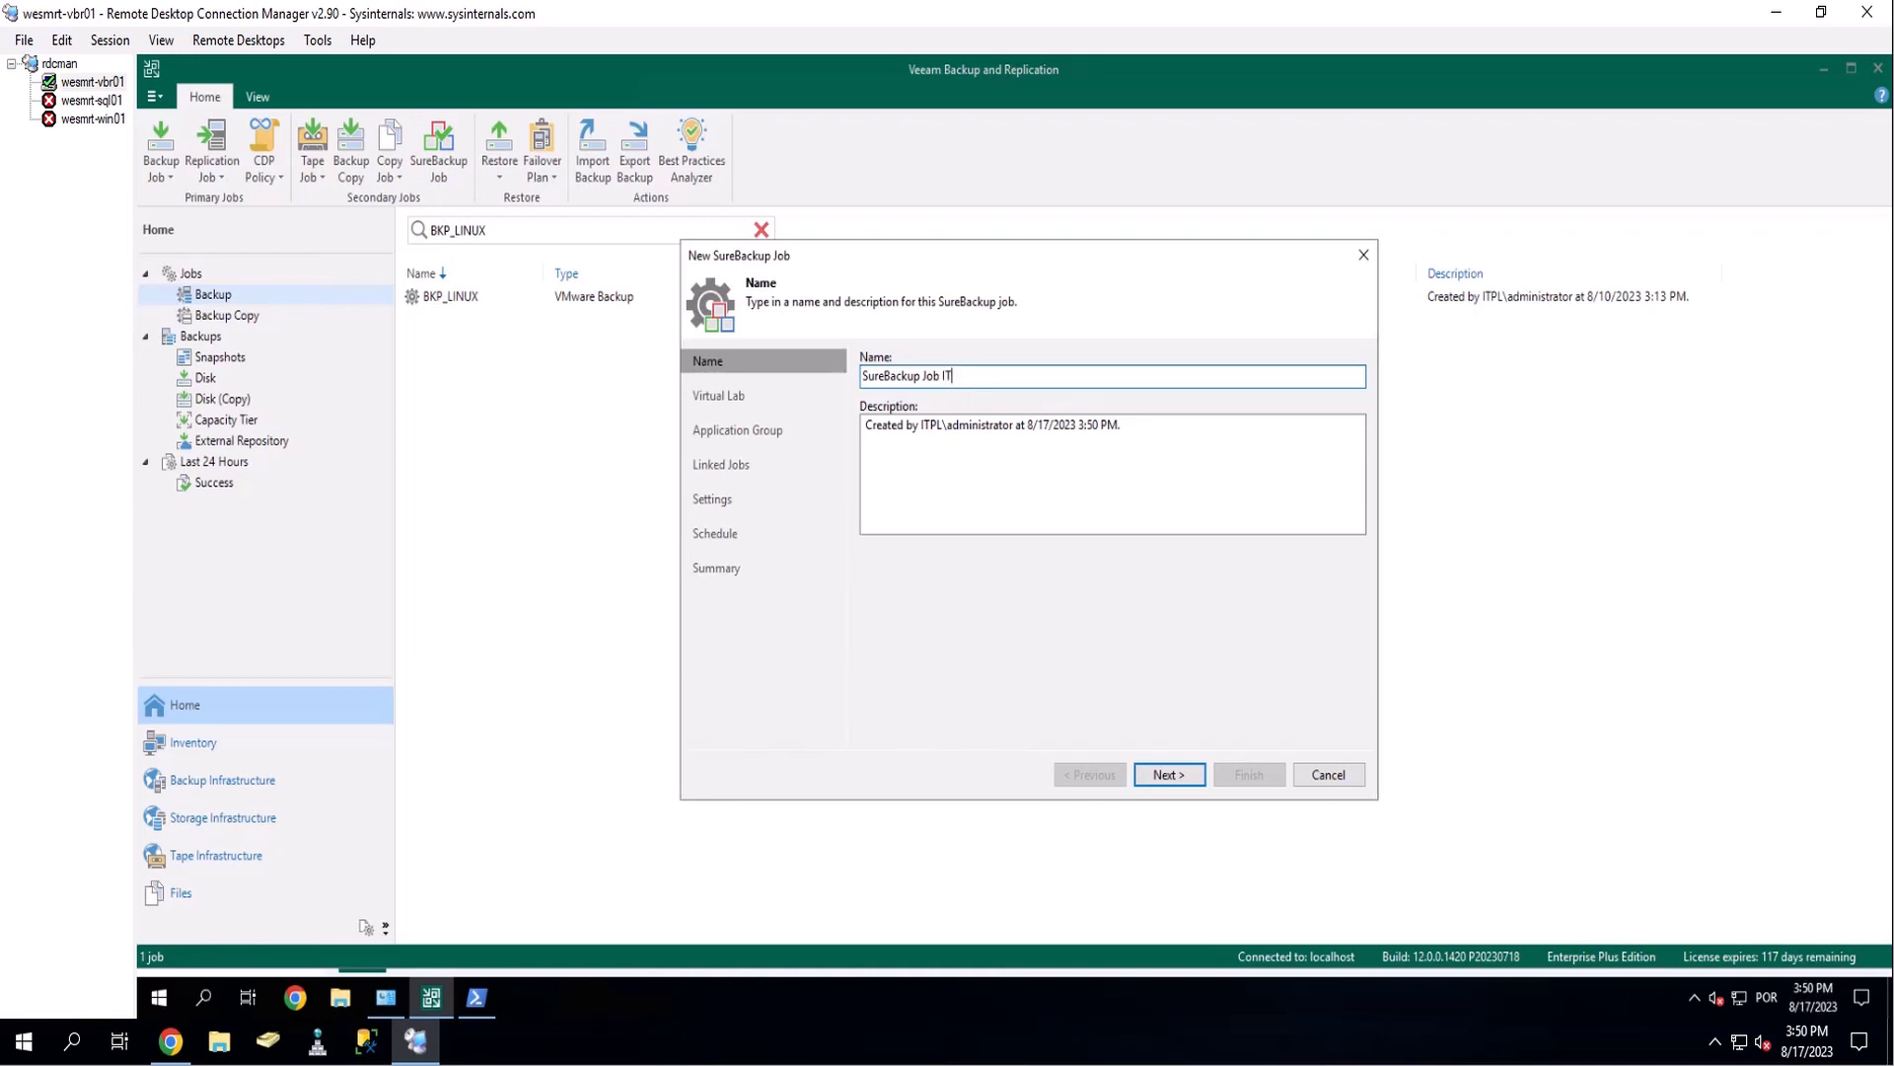
type("ITPL")
key("Return")
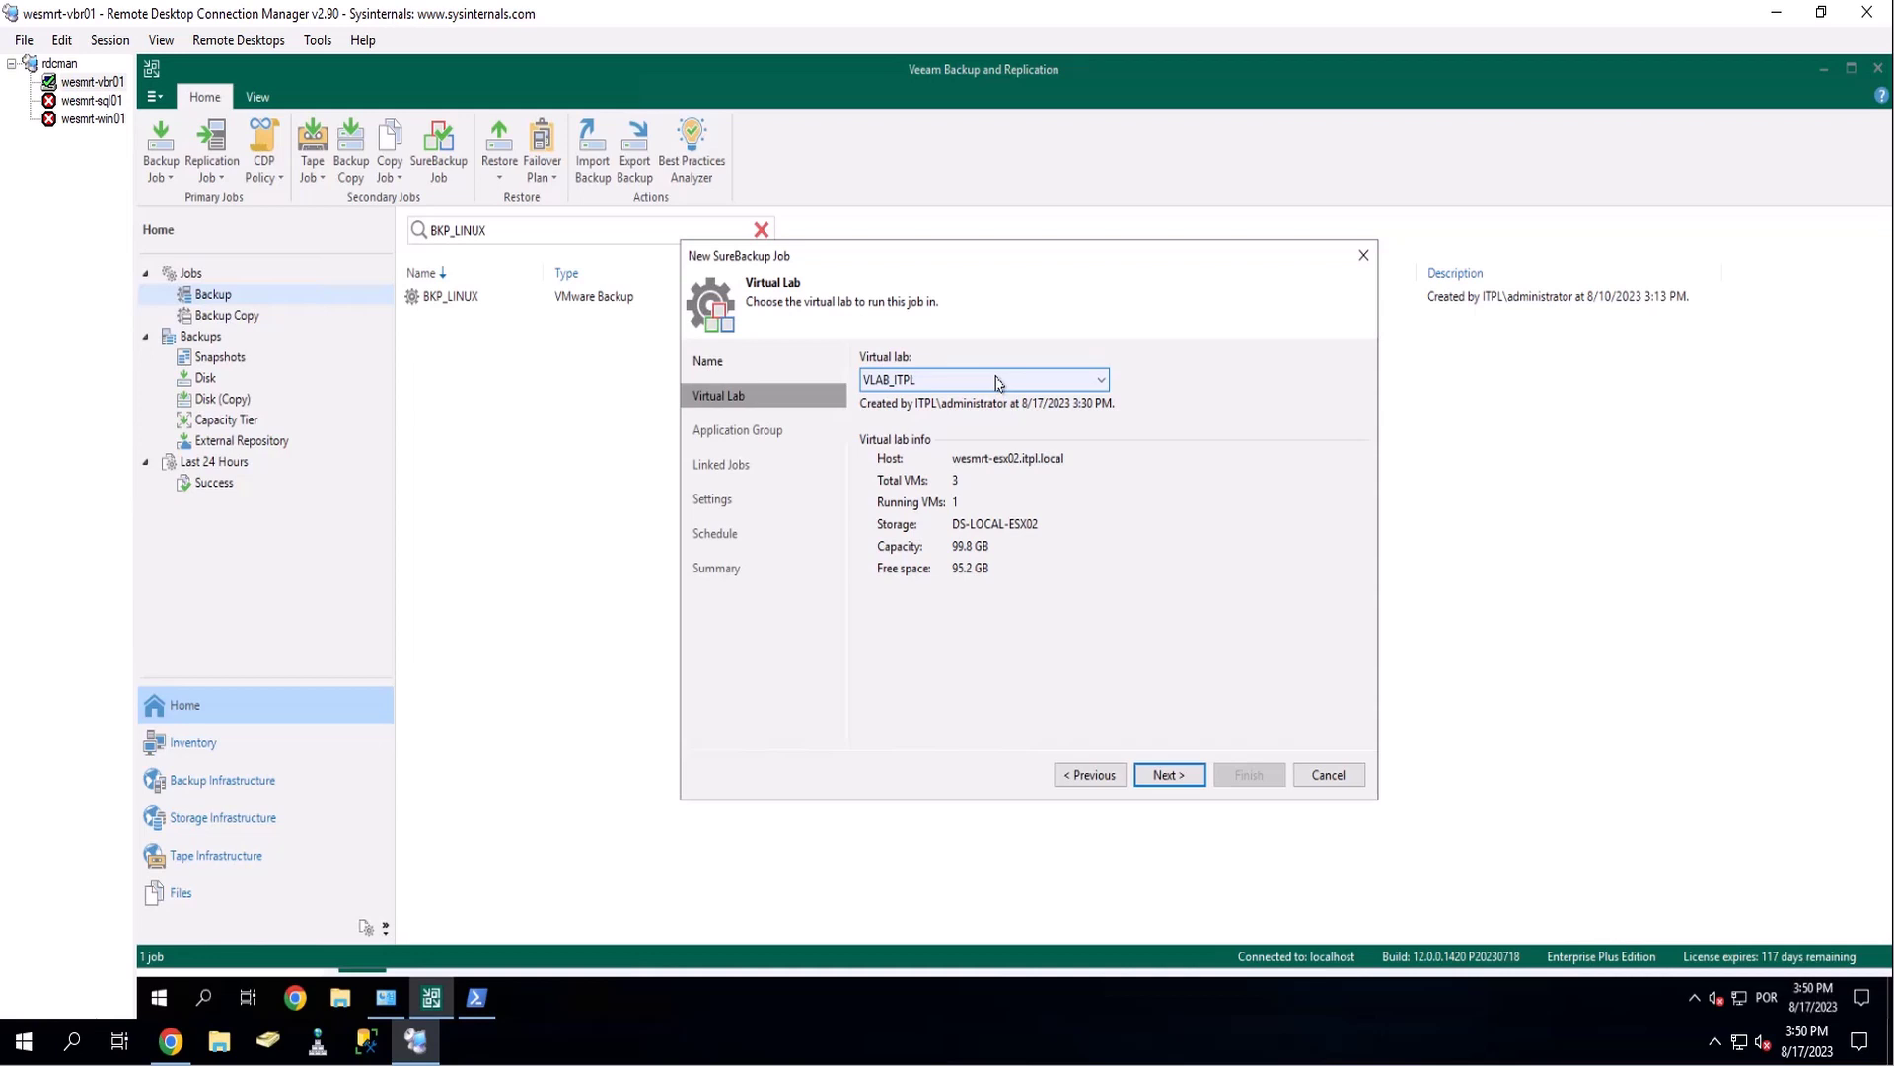
Check the available virtual labs and keep VLAB_ITPL as the lab for the SureBackup job
left_click(998, 383)
left_click(999, 382)
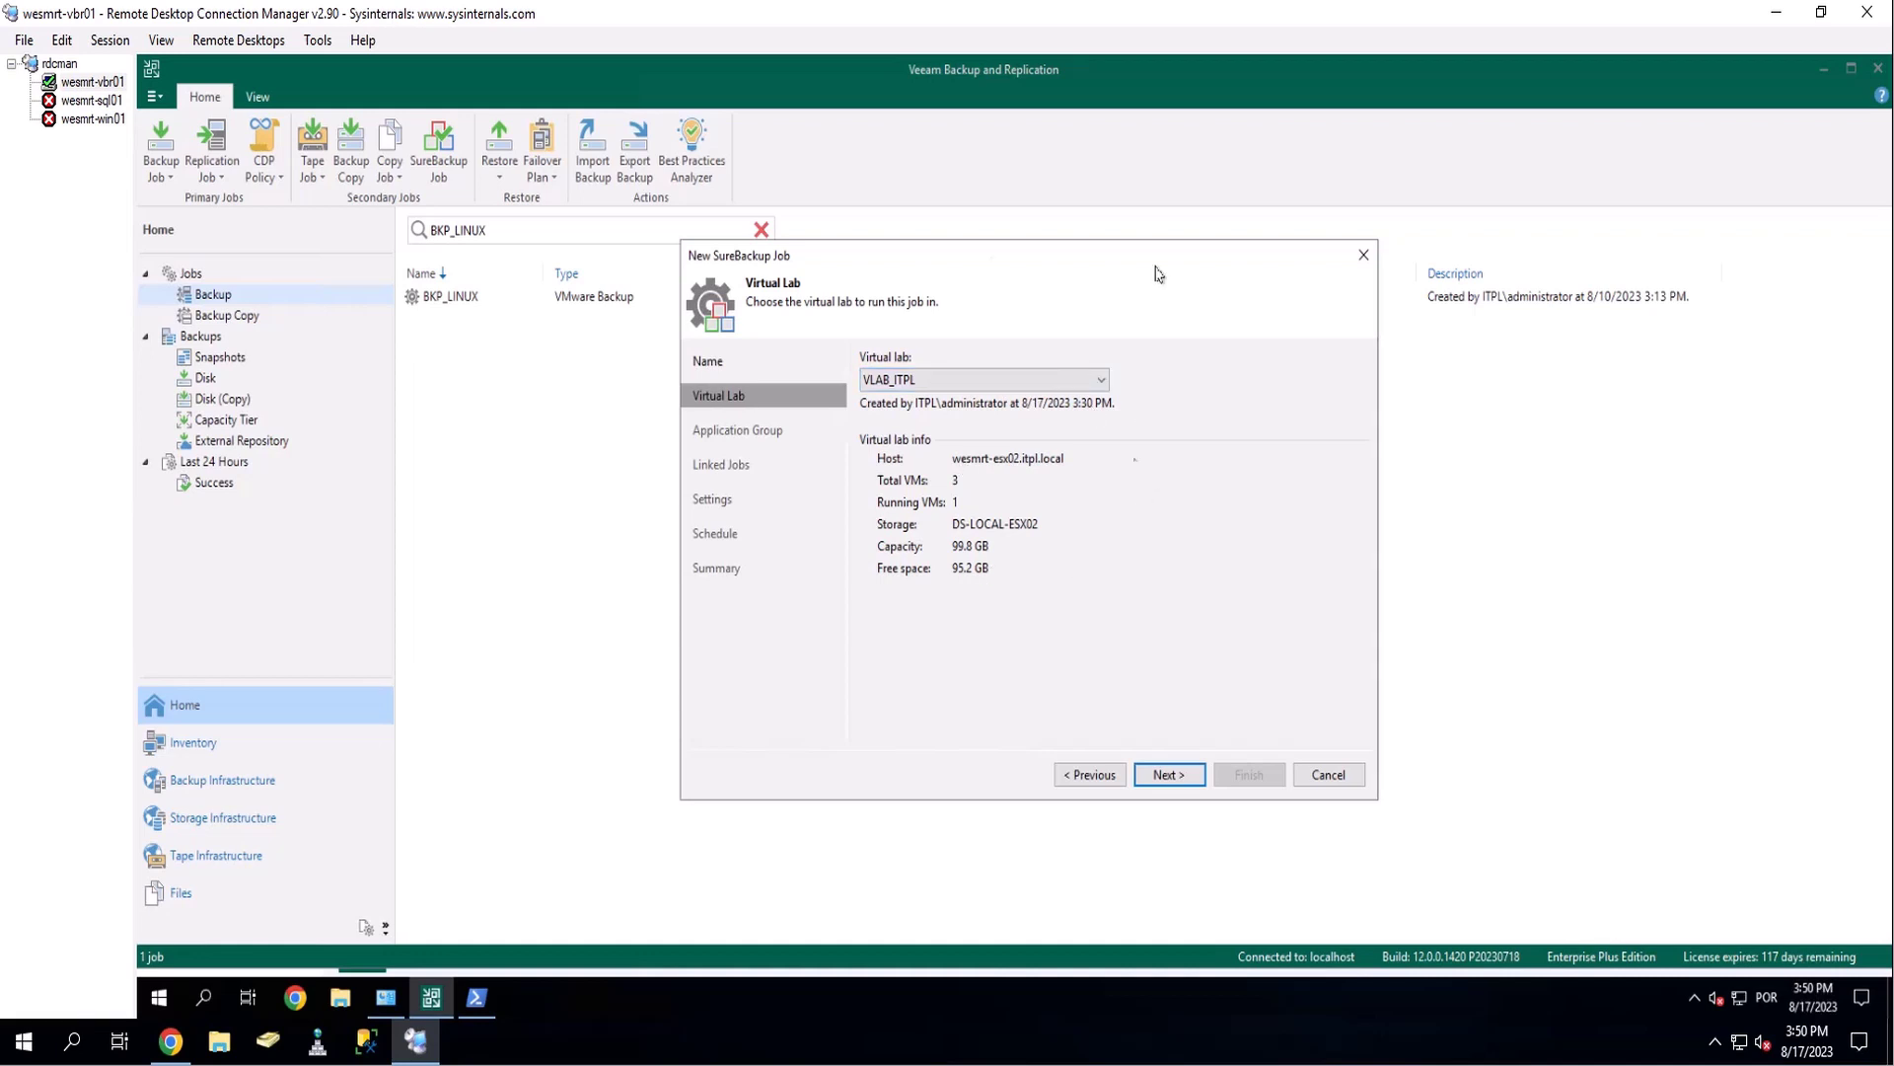
left_click(997, 385)
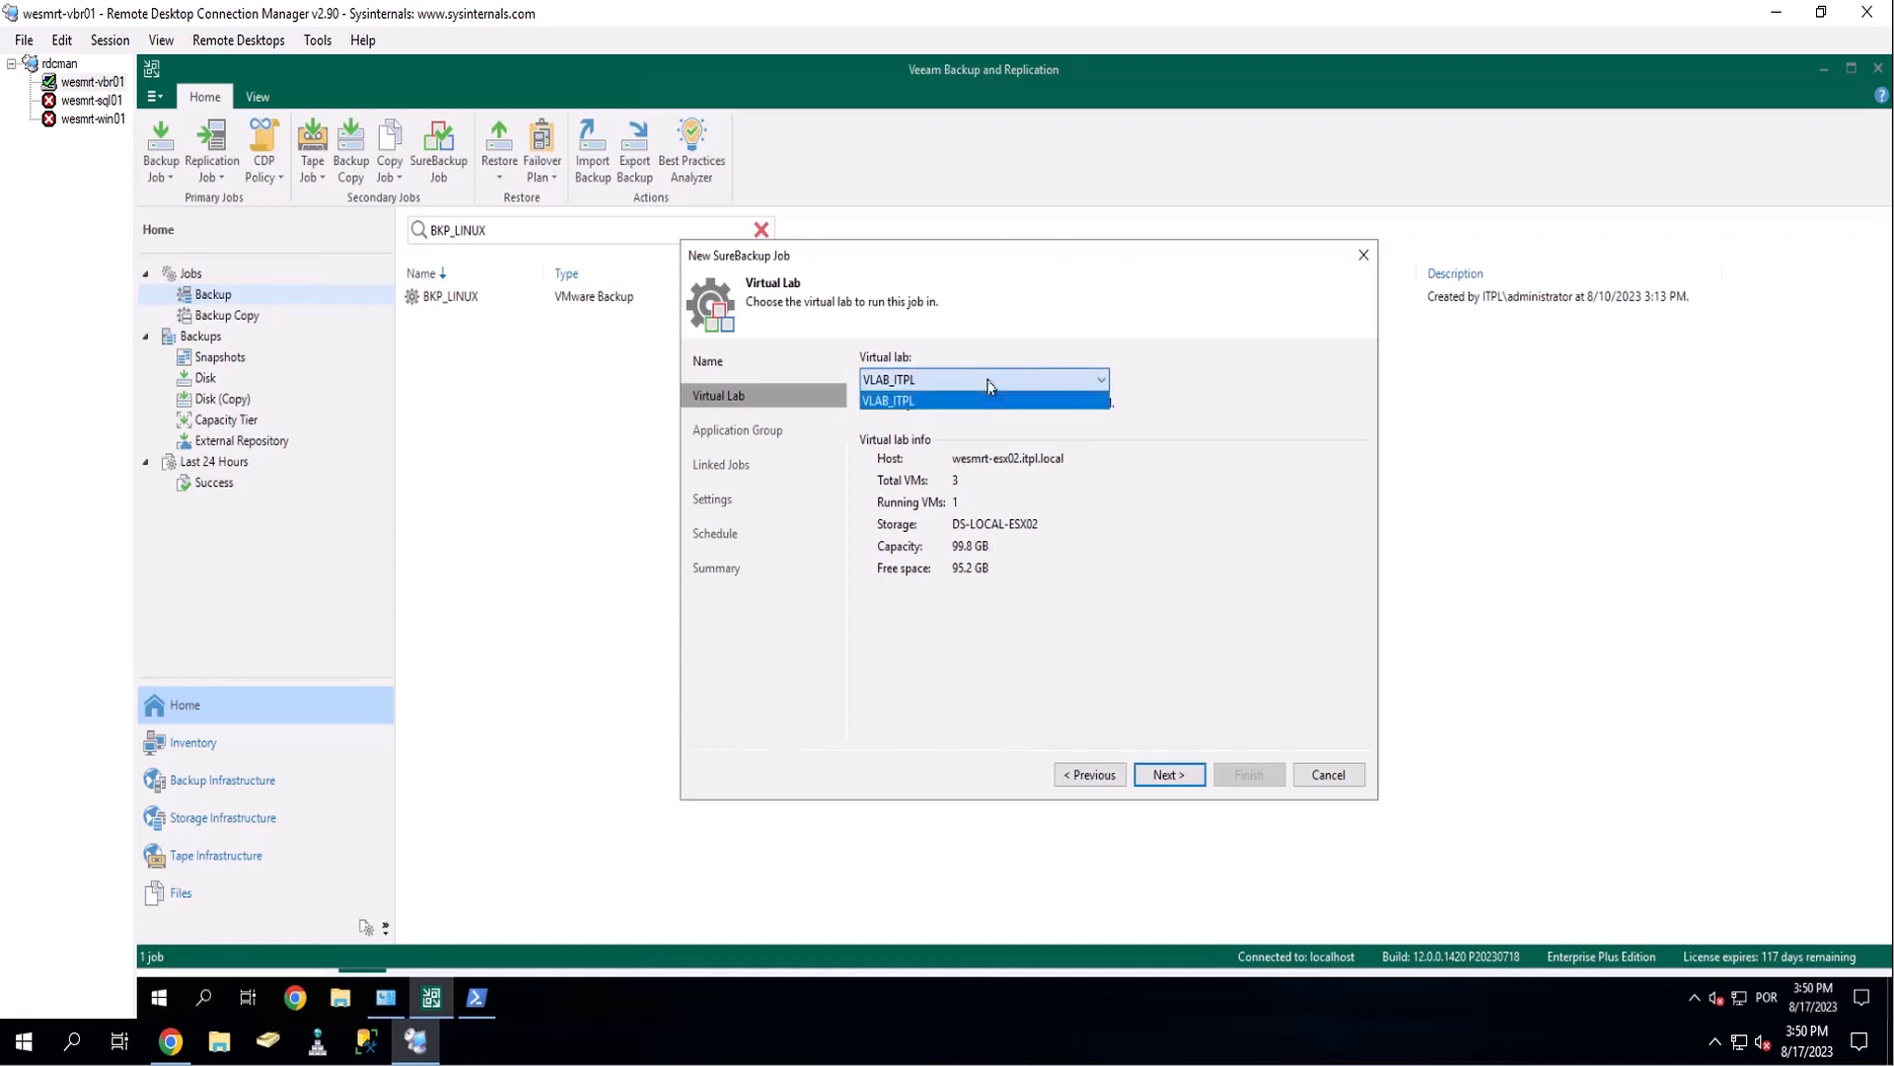
left_click(989, 377)
left_click(1173, 775)
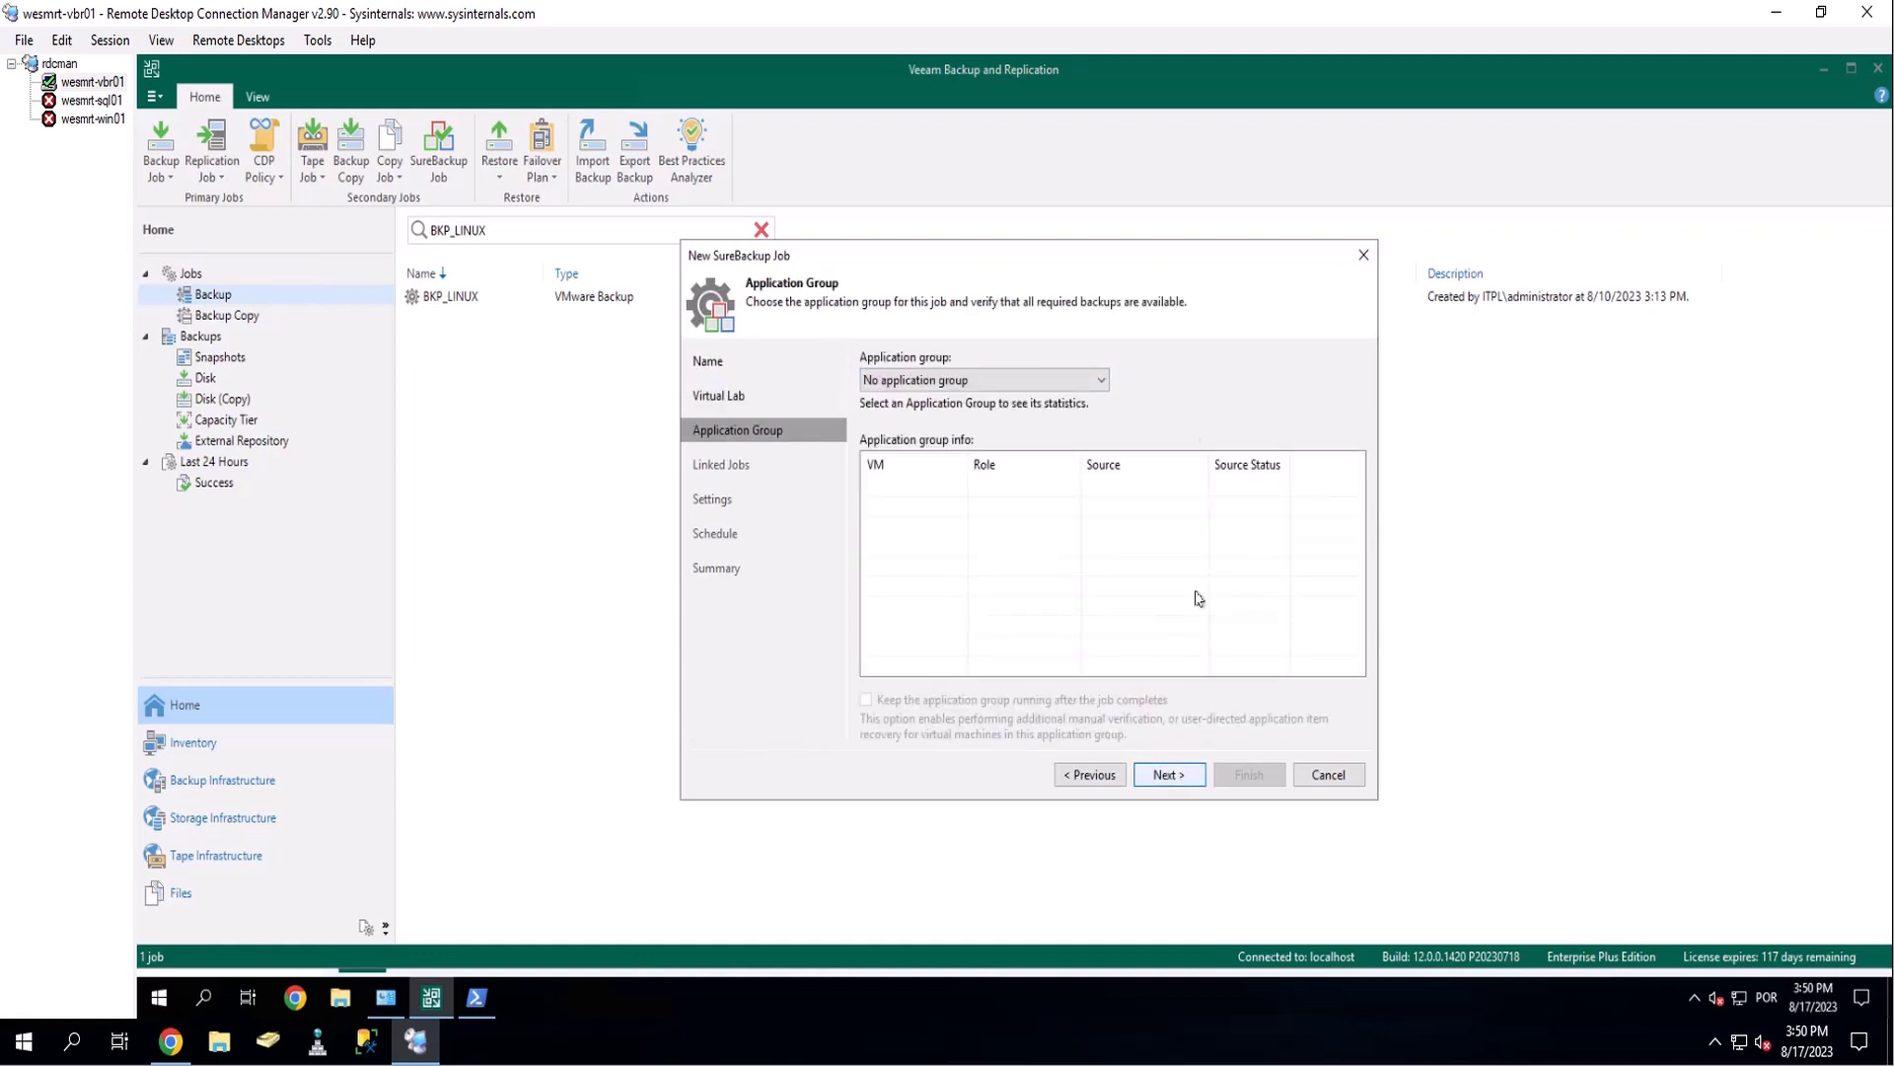
Assign the APP_GROUP_SB application group to the job and keep it running after the job completes
left_click(1010, 382)
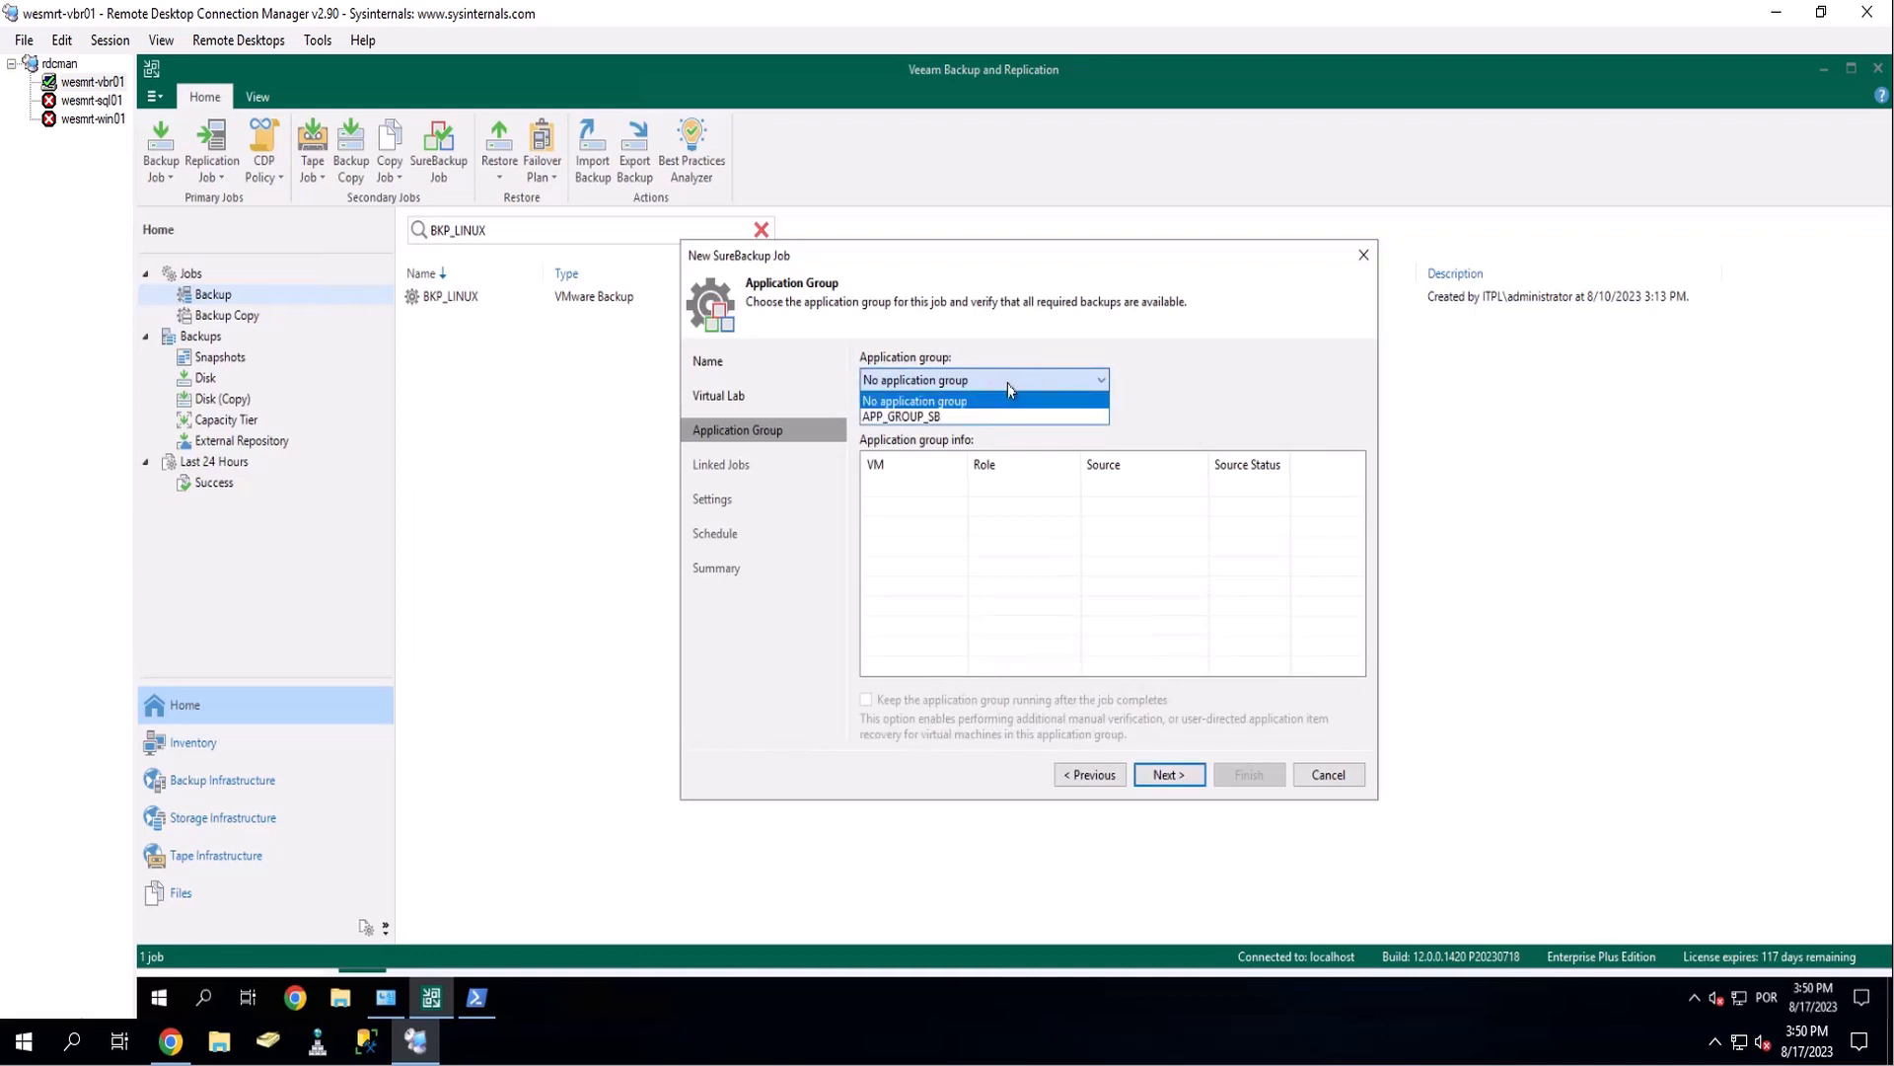
left_click(886, 418)
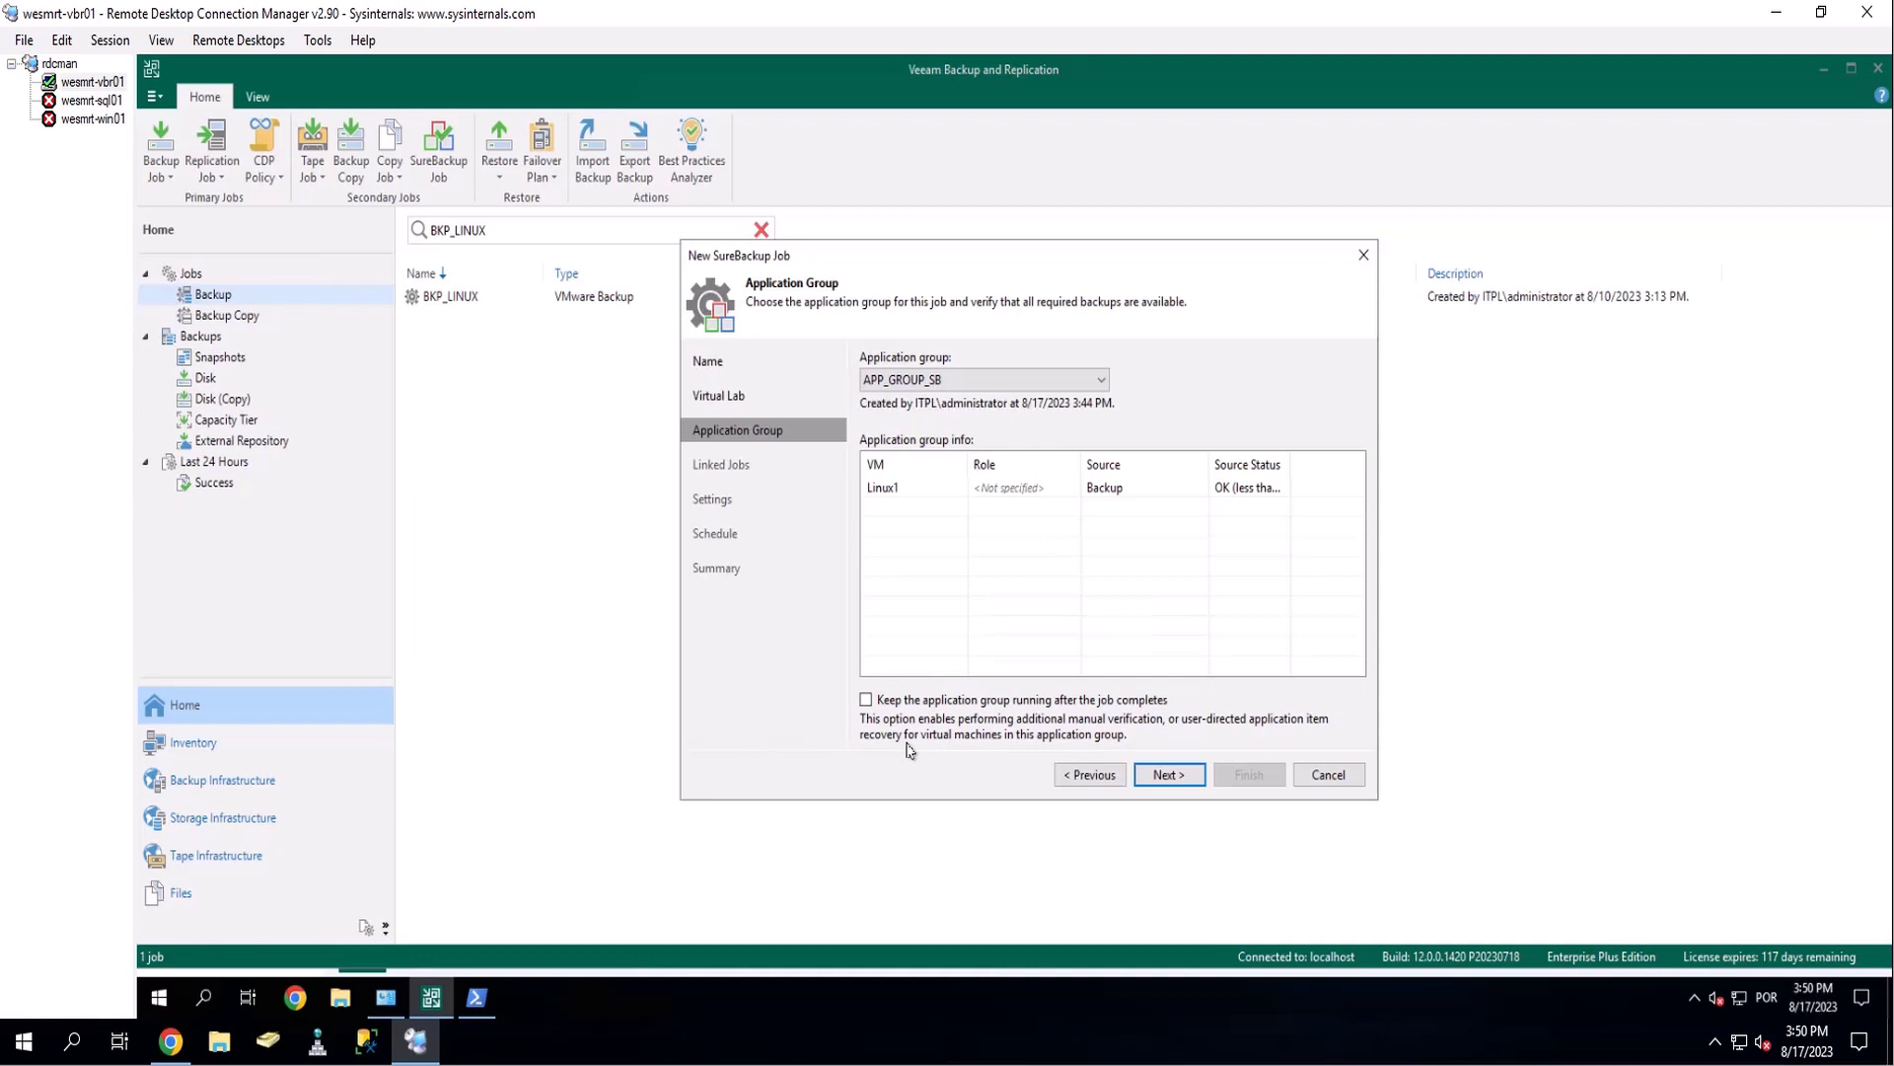
left_click(1001, 700)
left_click_drag(1014, 259, 937, 293)
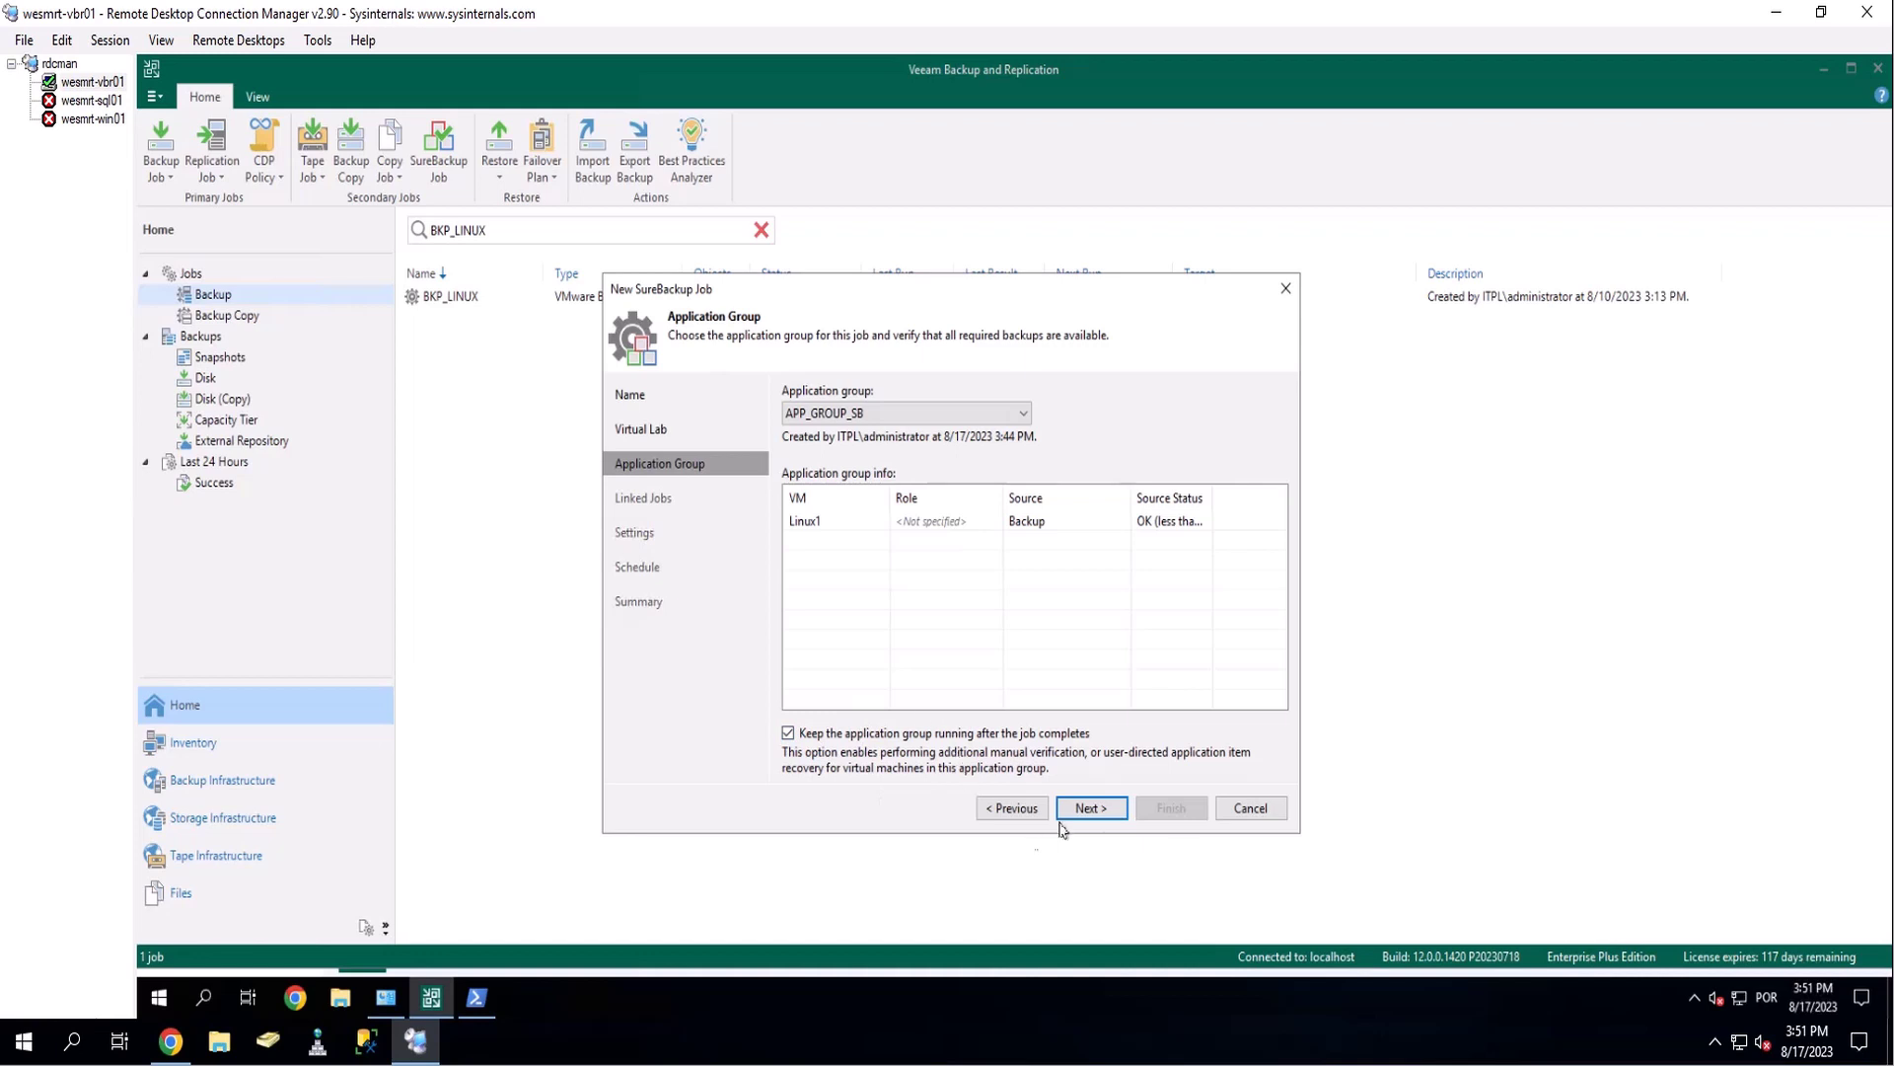
left_click(1107, 811)
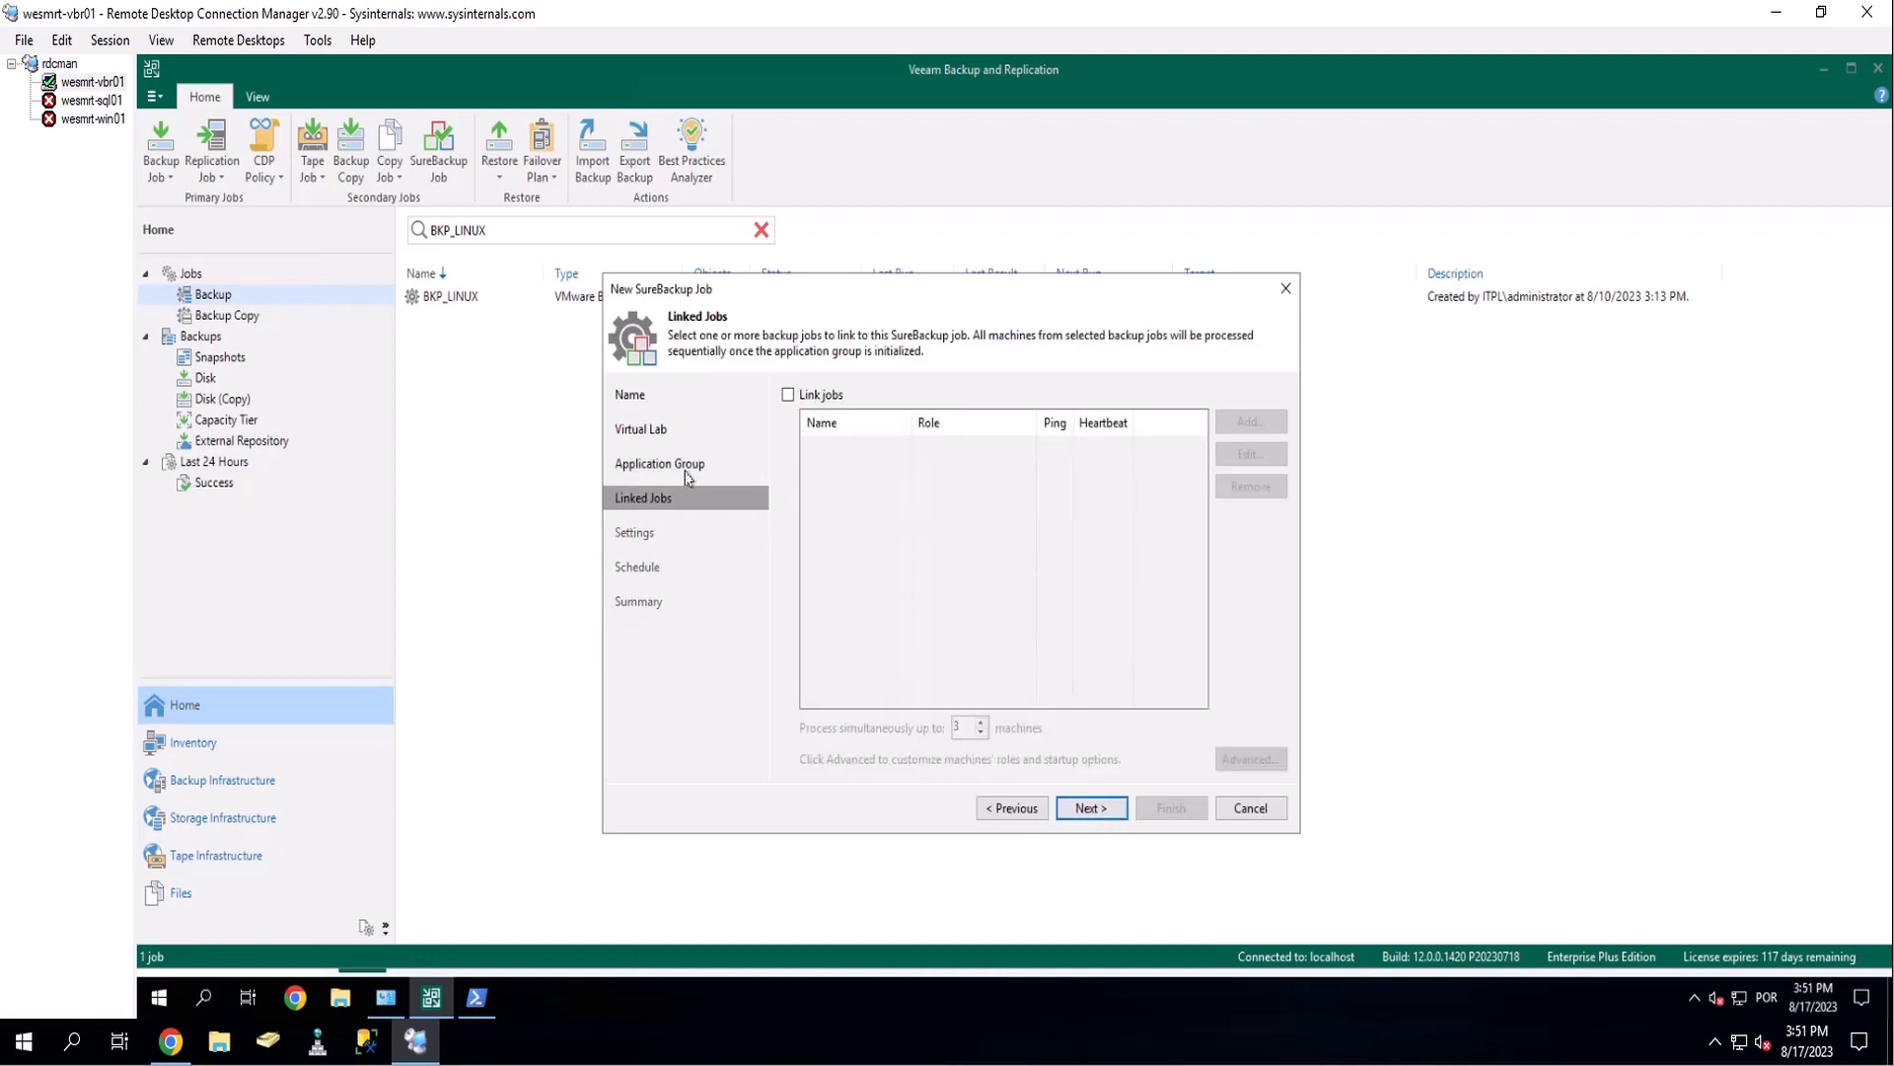
Try linking the BKP_LINUX backup job to the SureBackup job
left_click(804, 398)
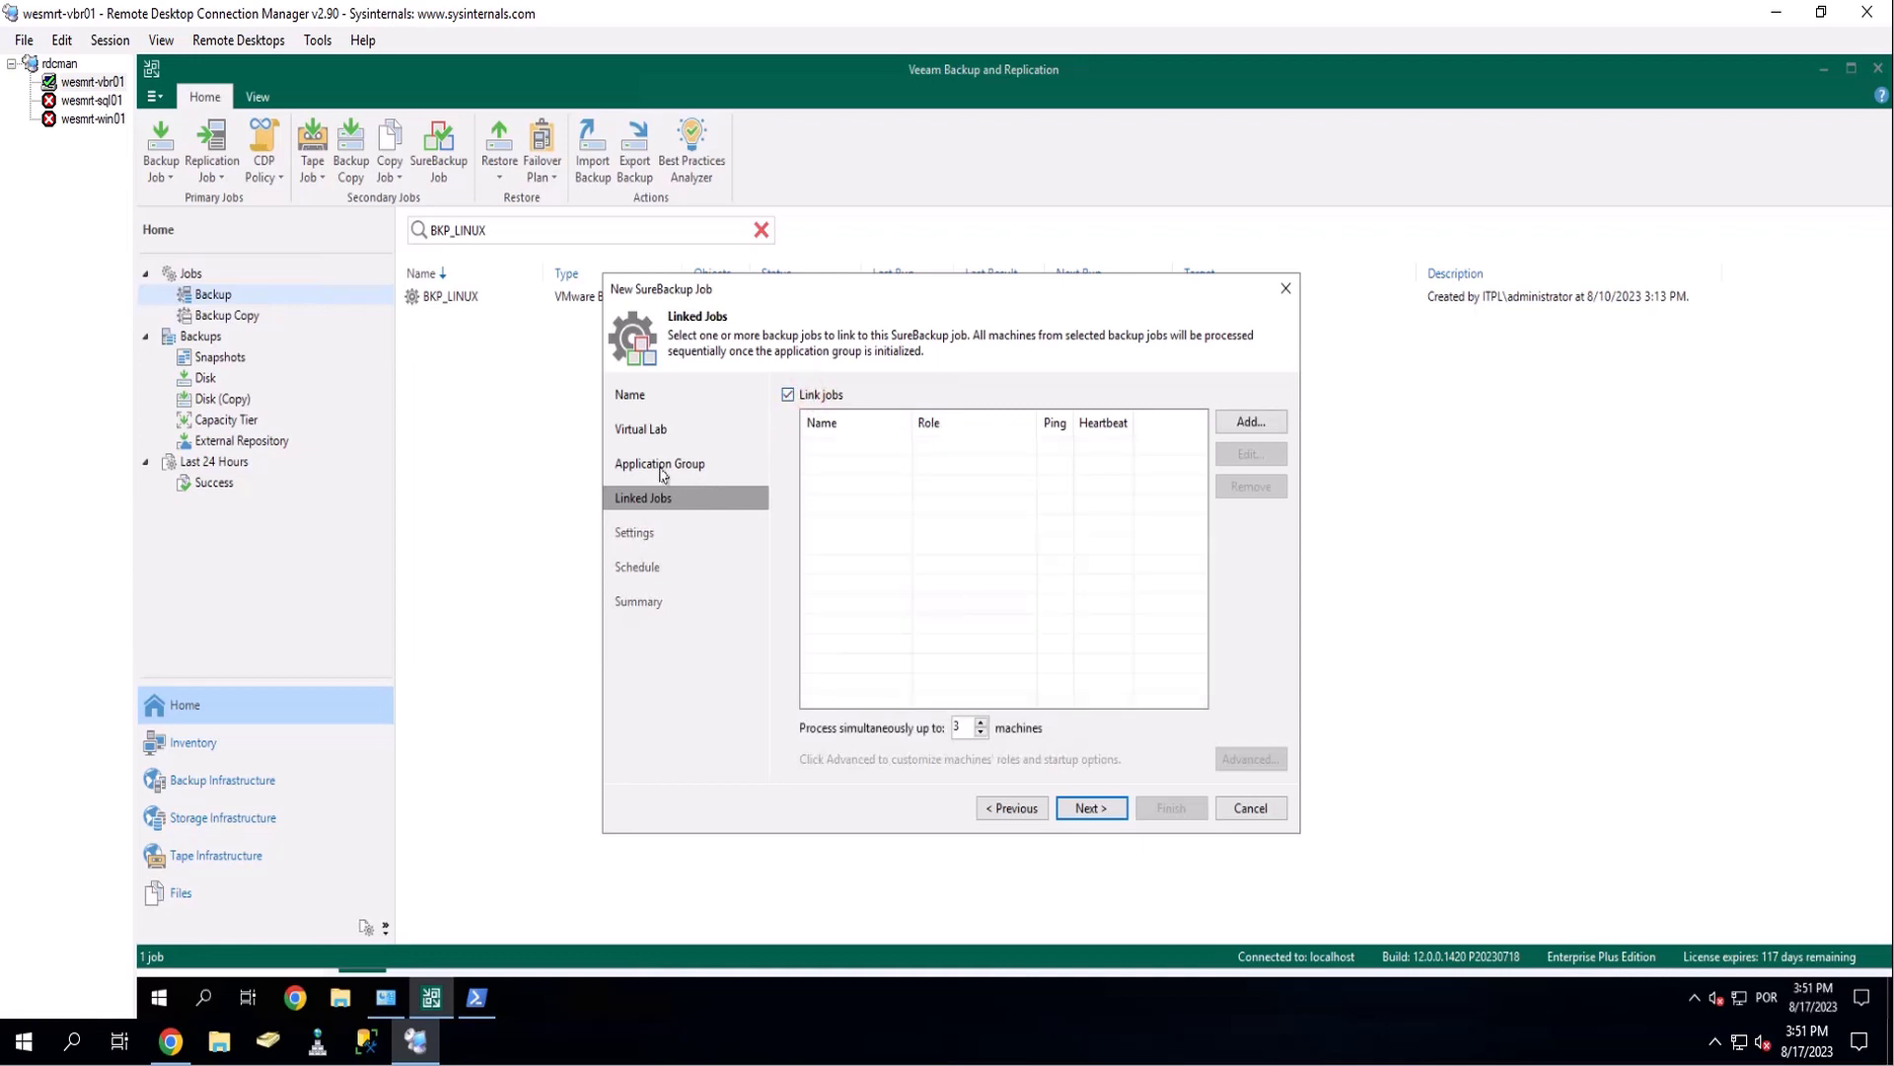
left_click(1230, 426)
left_click(774, 359)
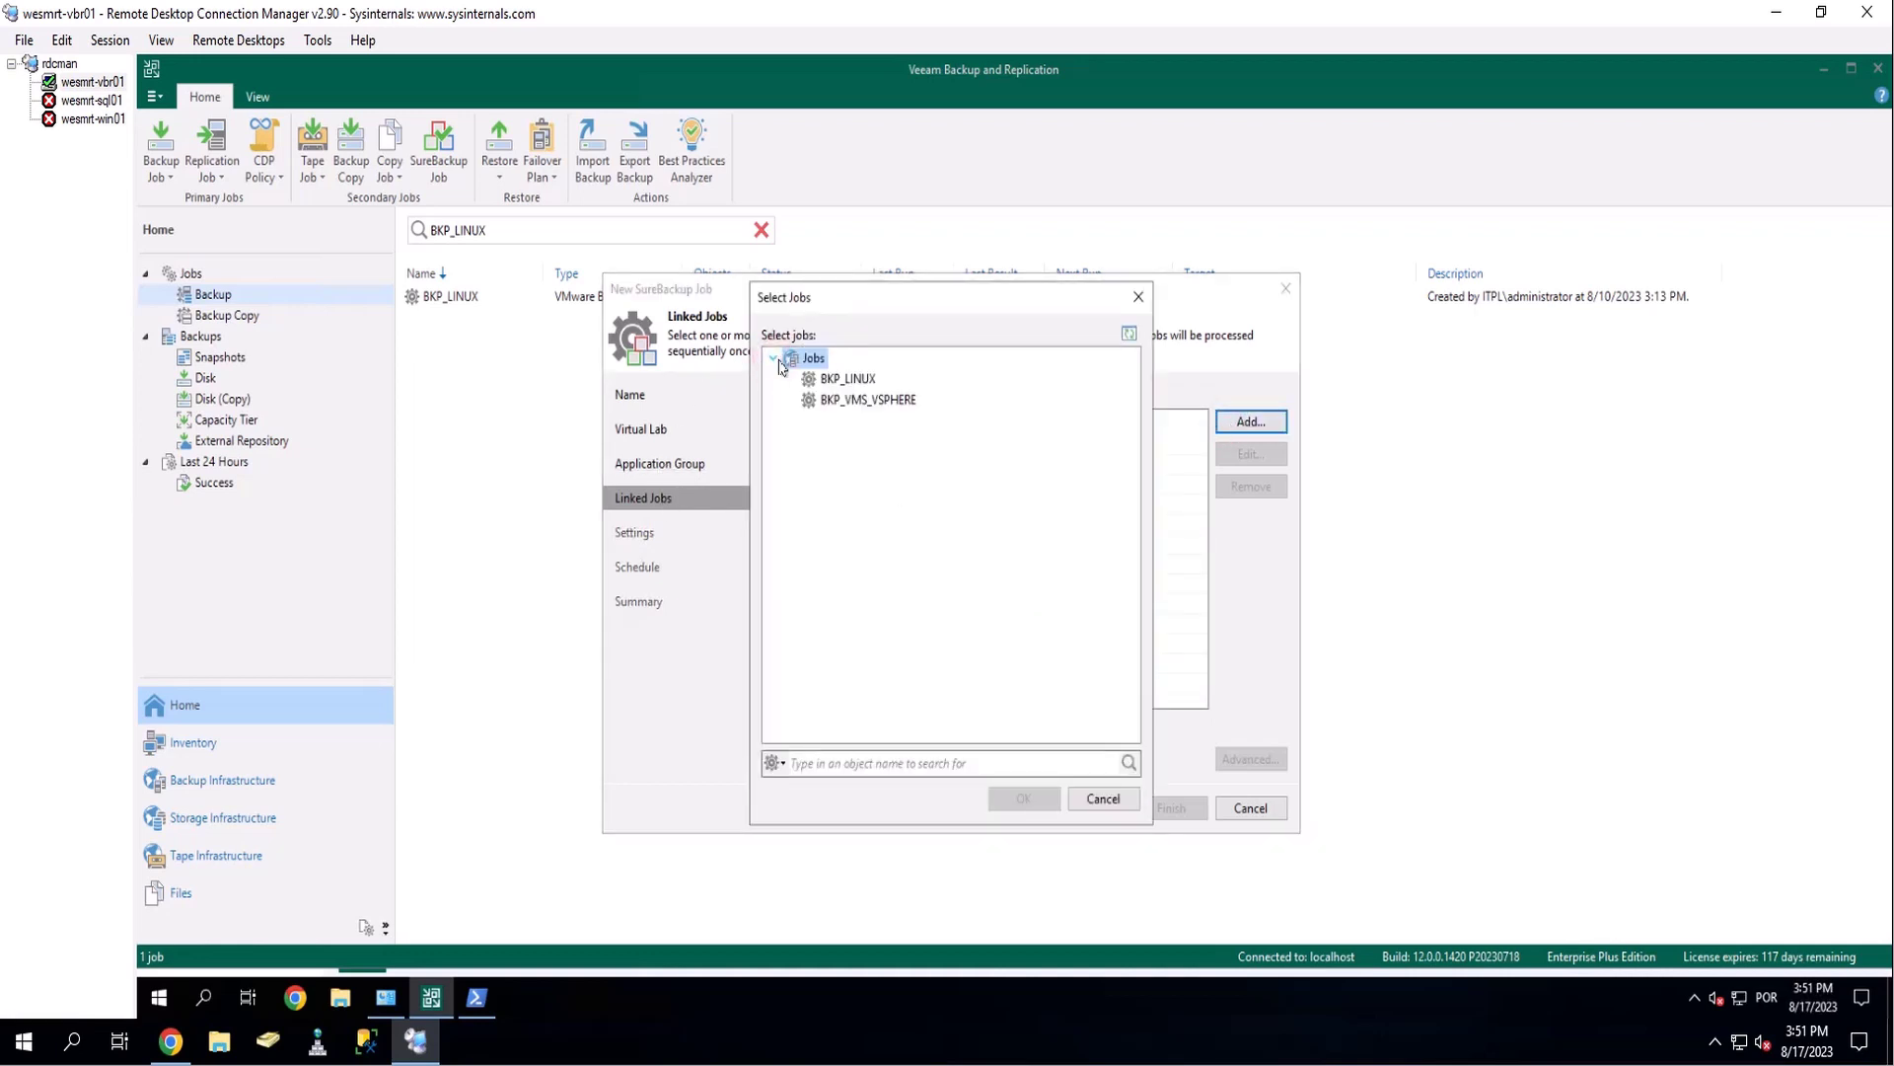
left_click(841, 383)
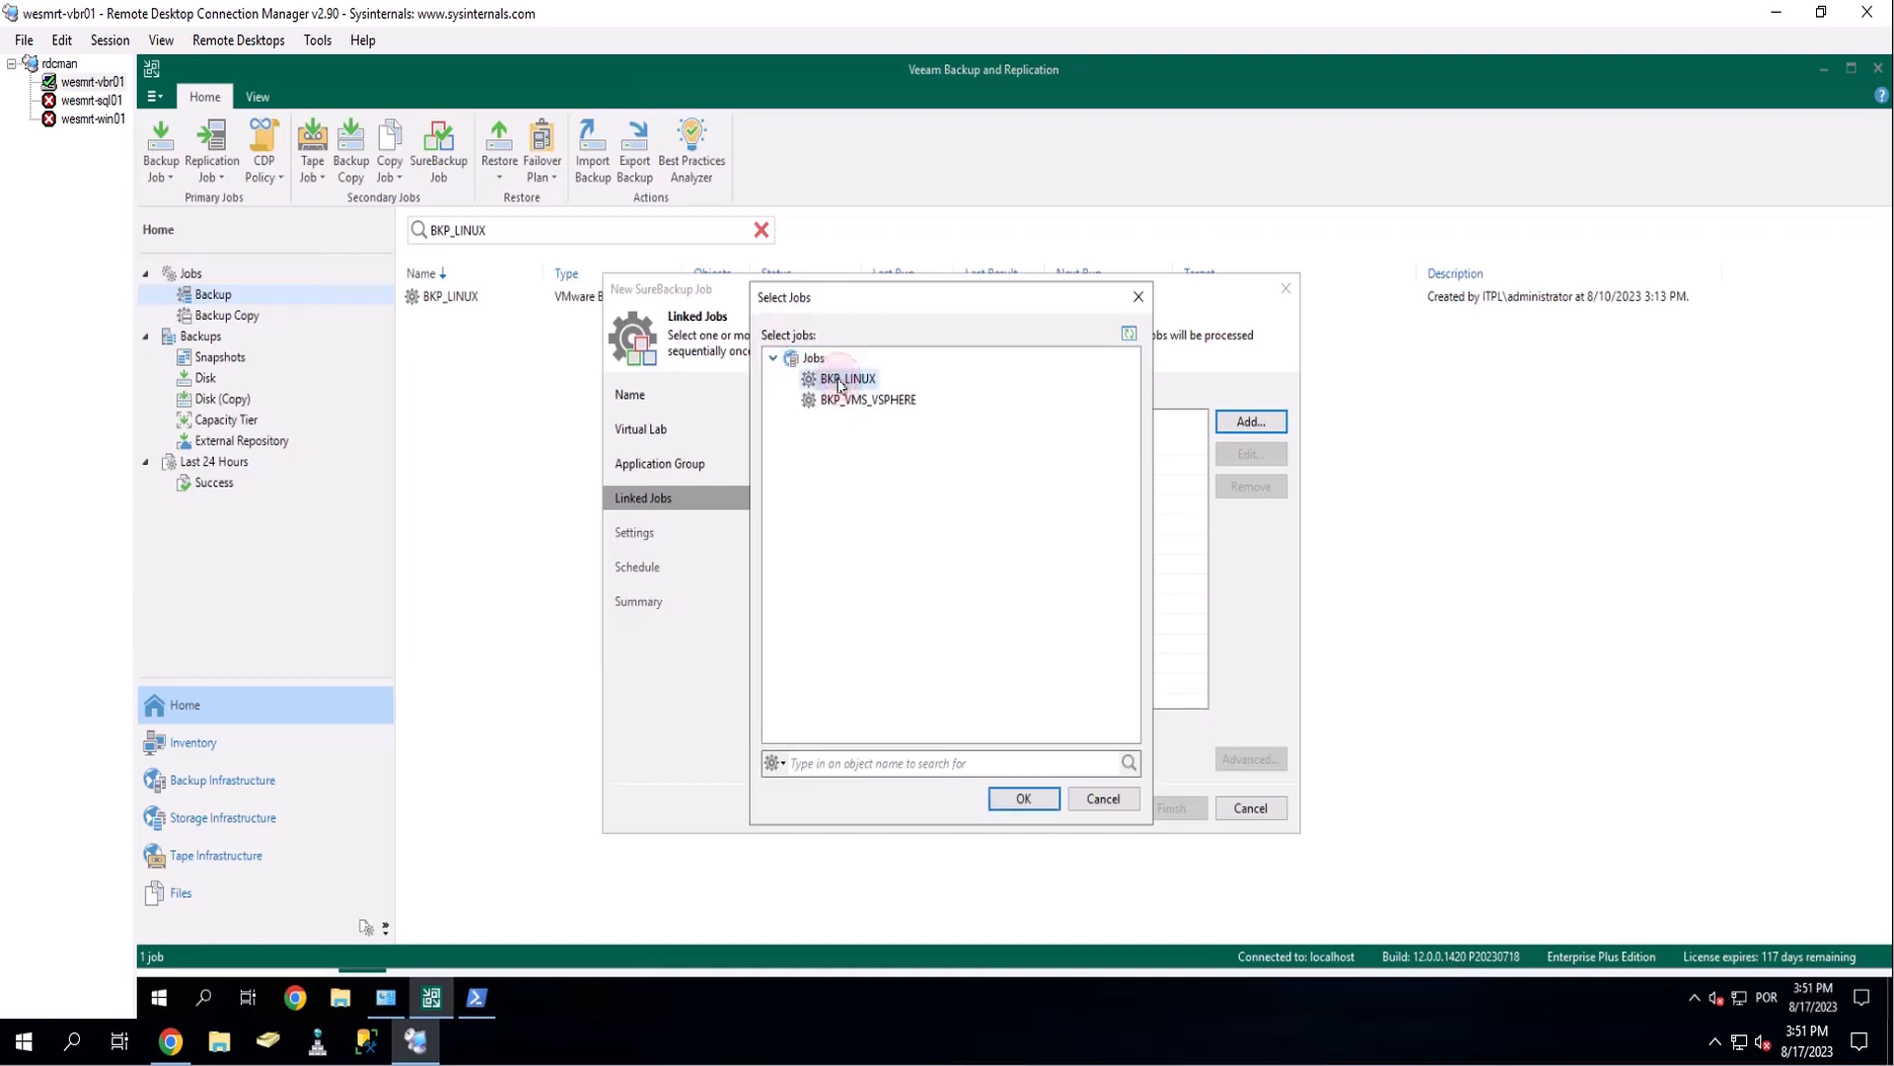
left_click(1038, 802)
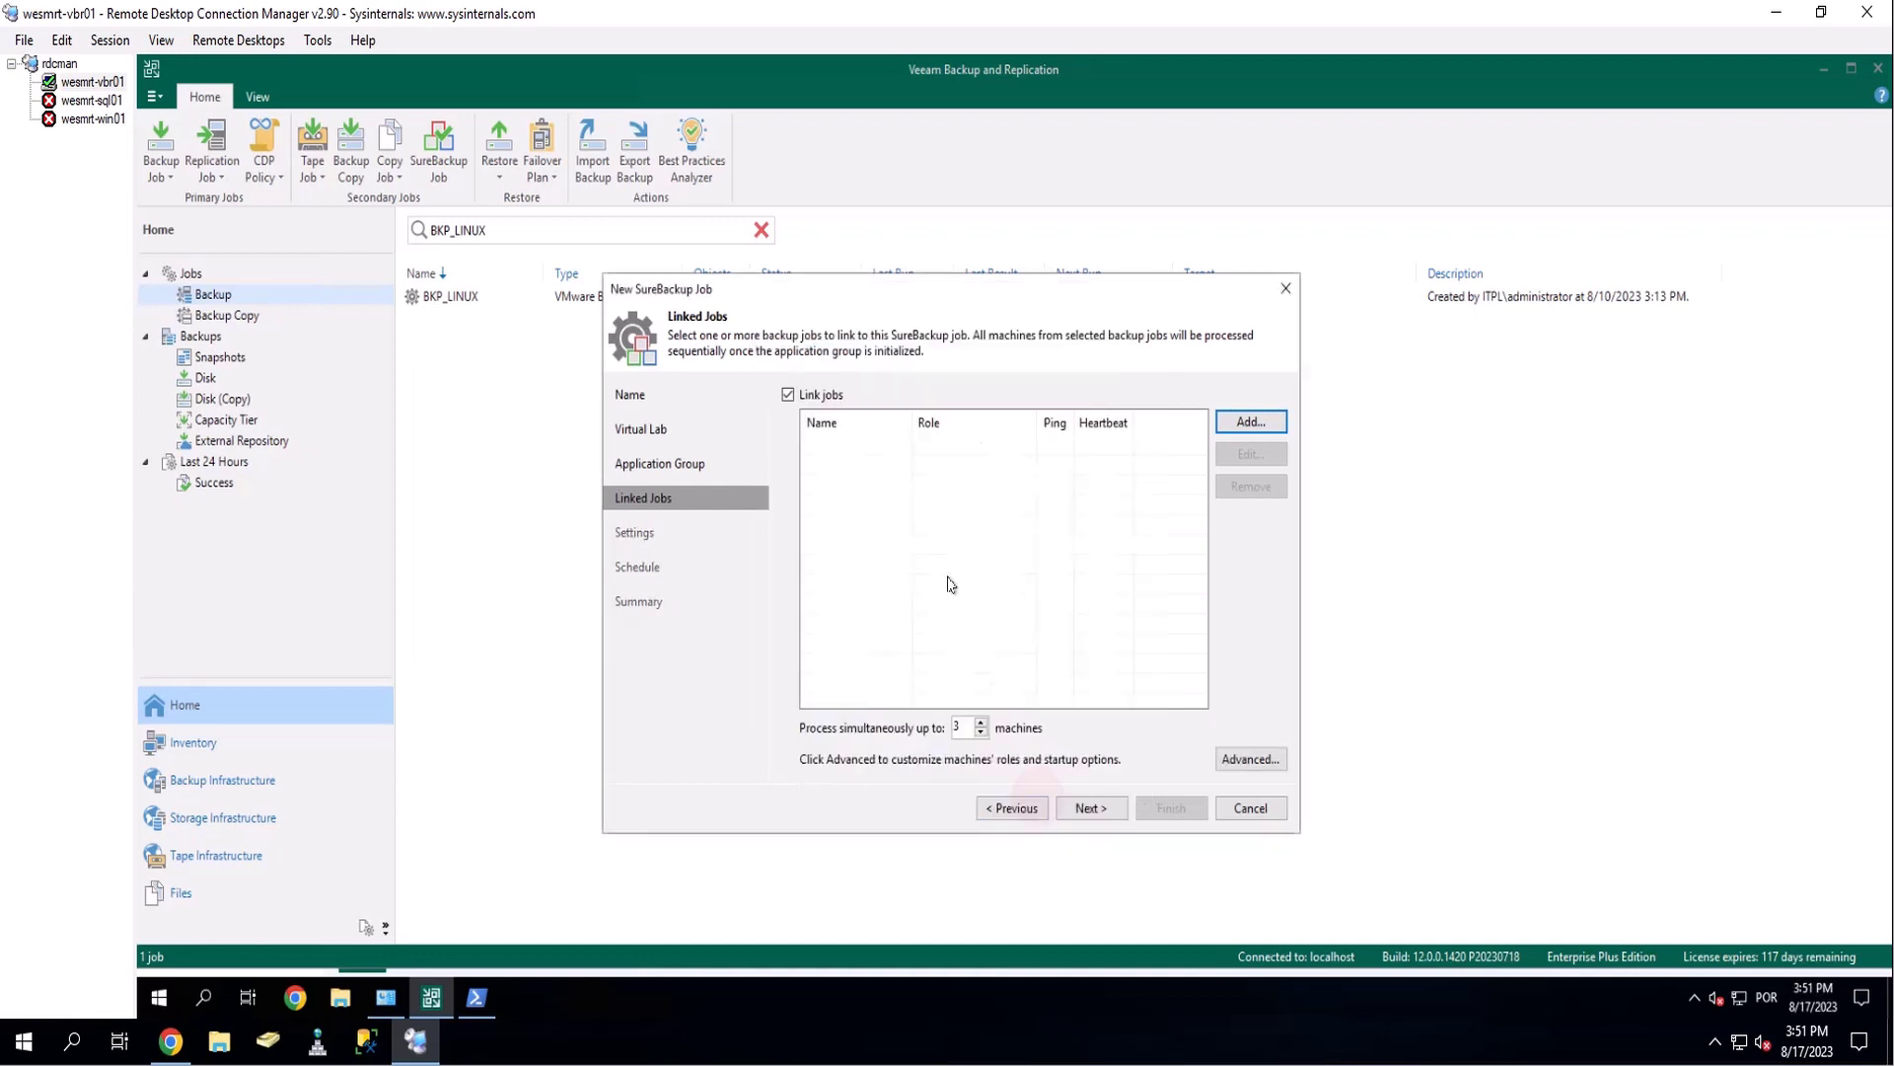
Check the linked BKP_LINUX job's verification roles, then remove the job and turn off job linking
left_click(1251, 455)
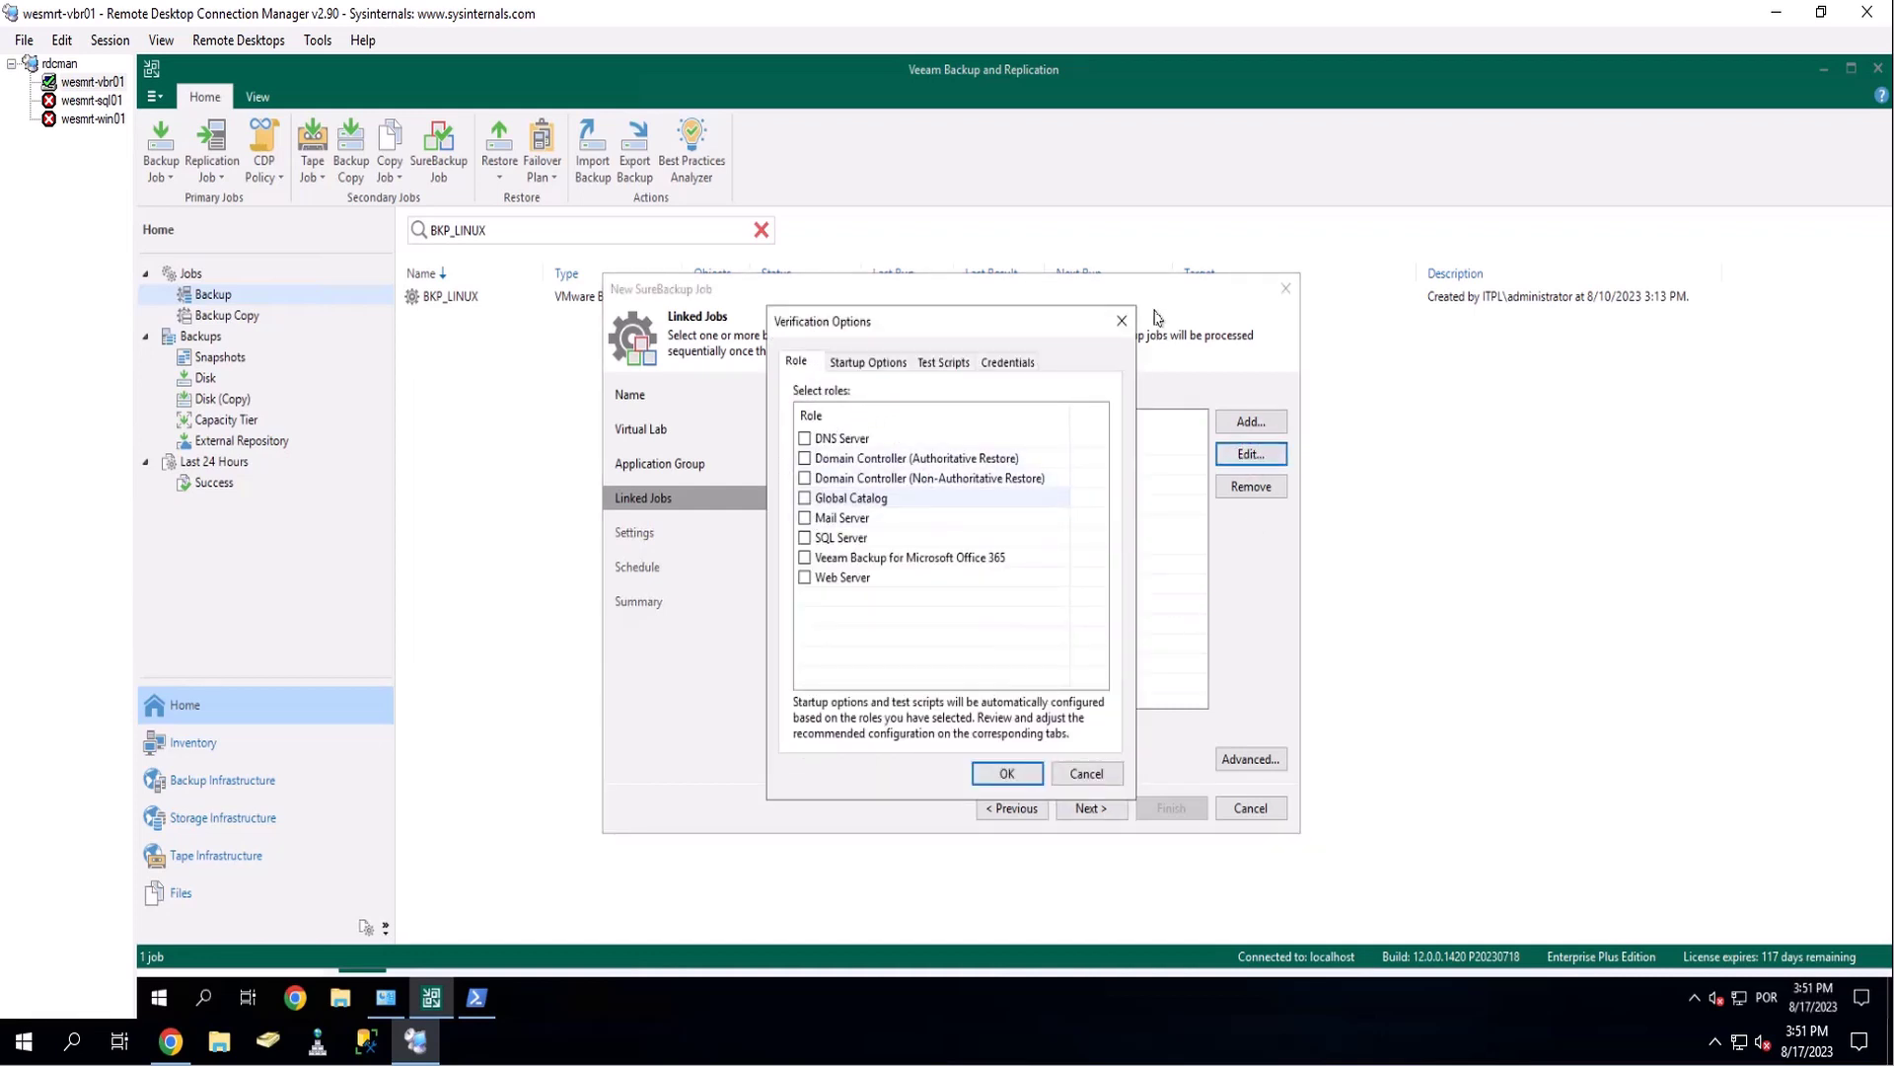
left_click(1122, 322)
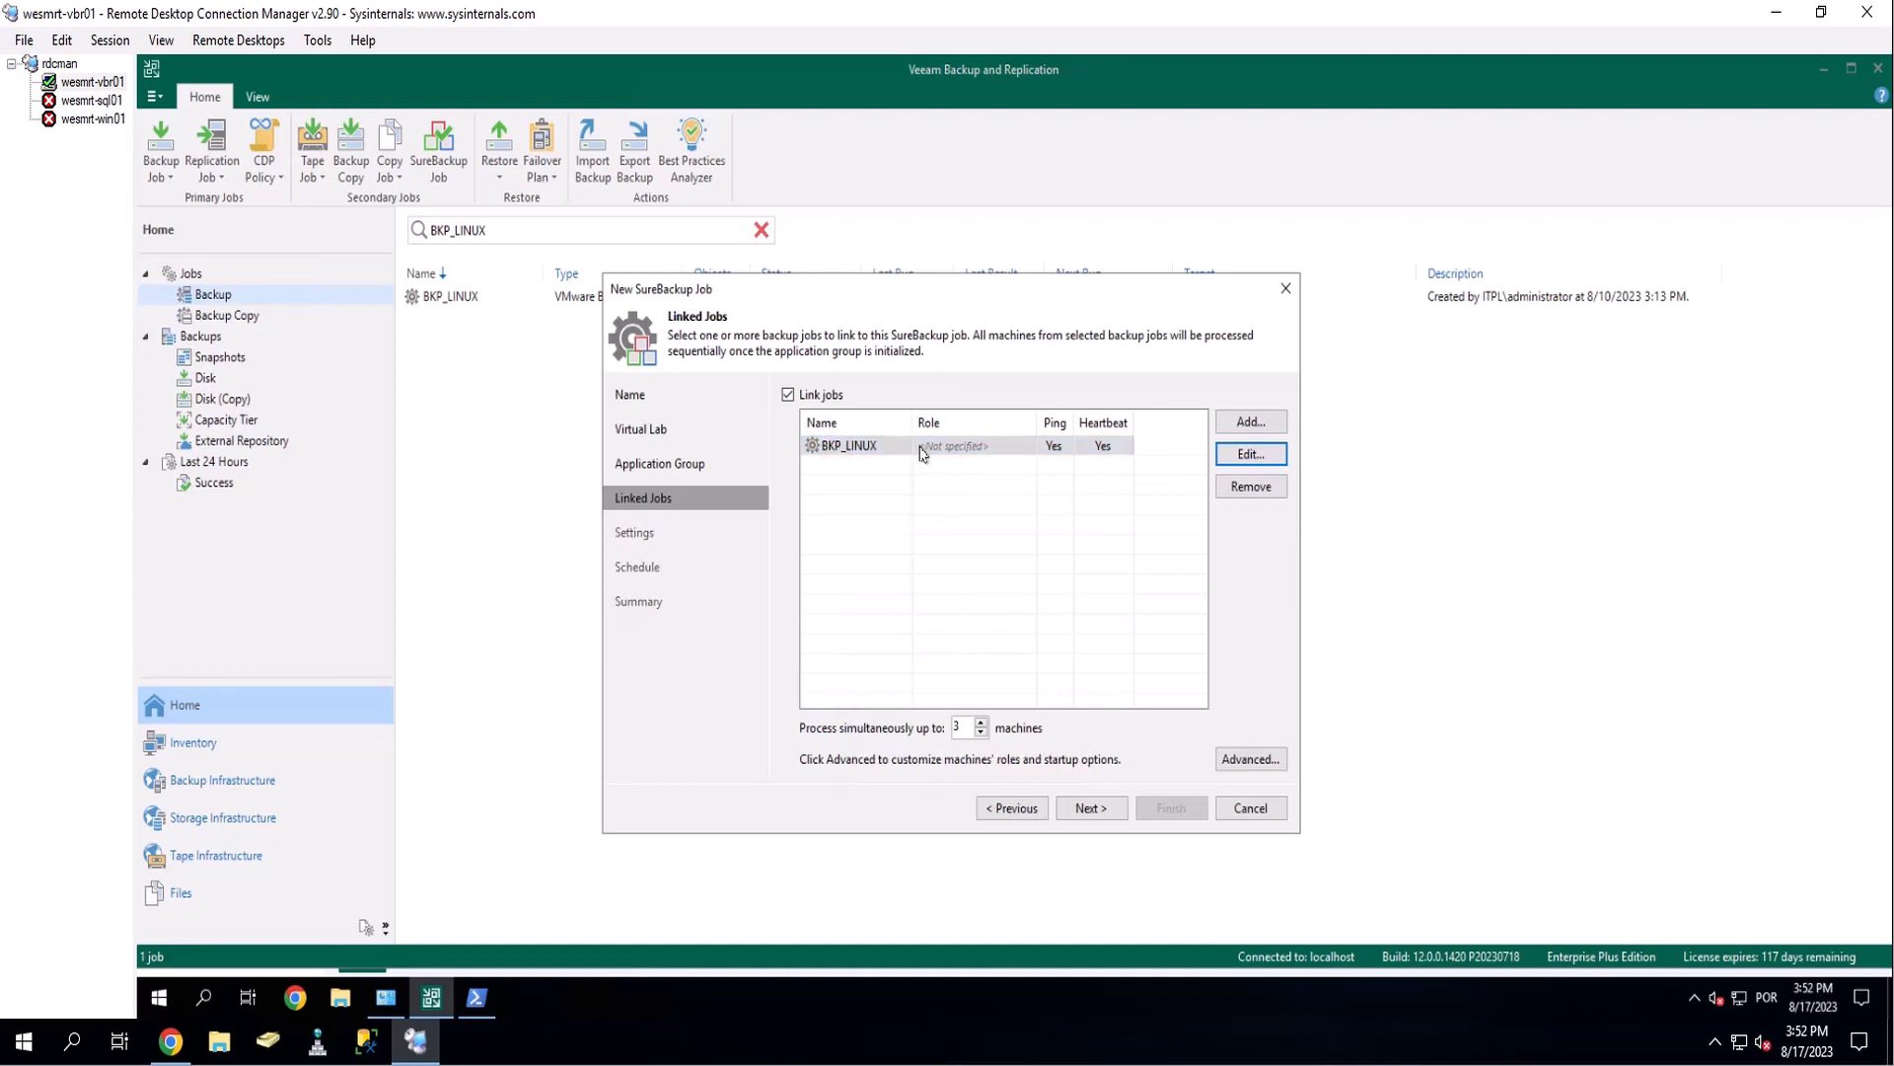
left_click(1250, 488)
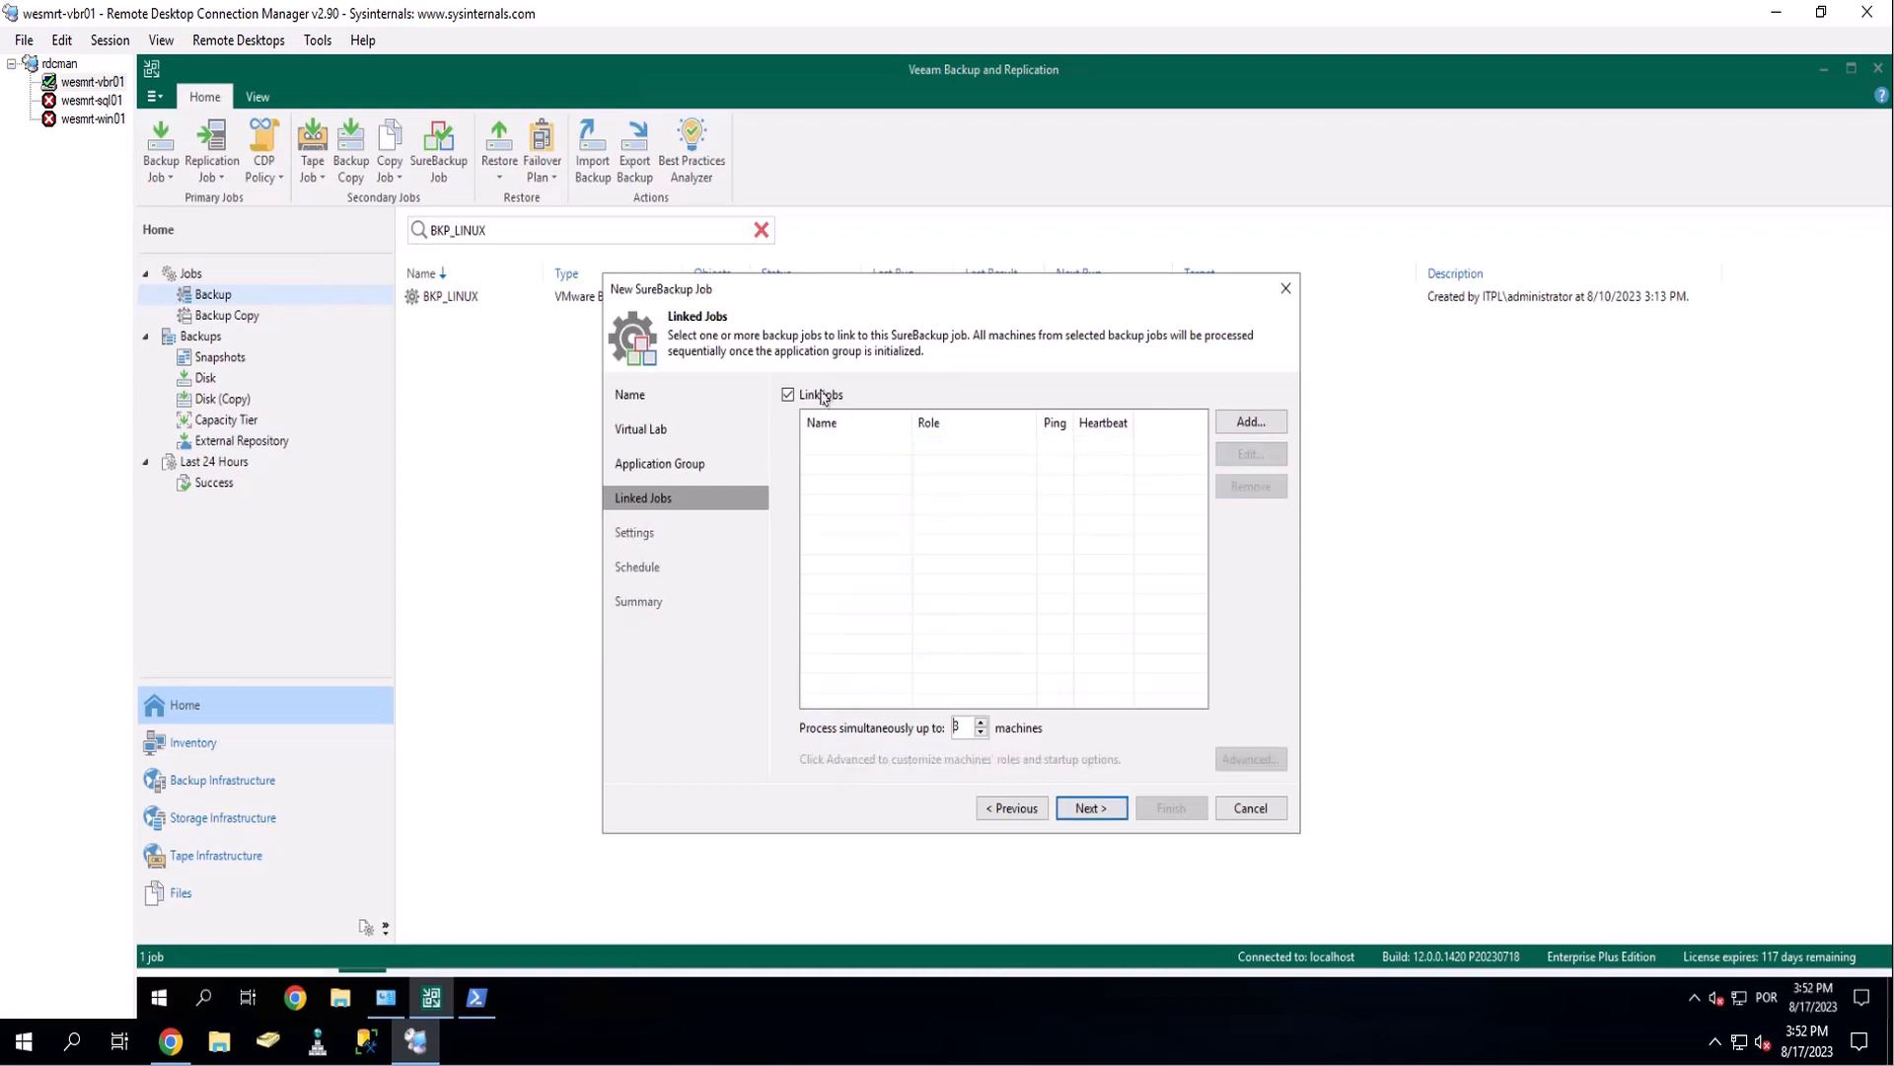
left_click(820, 395)
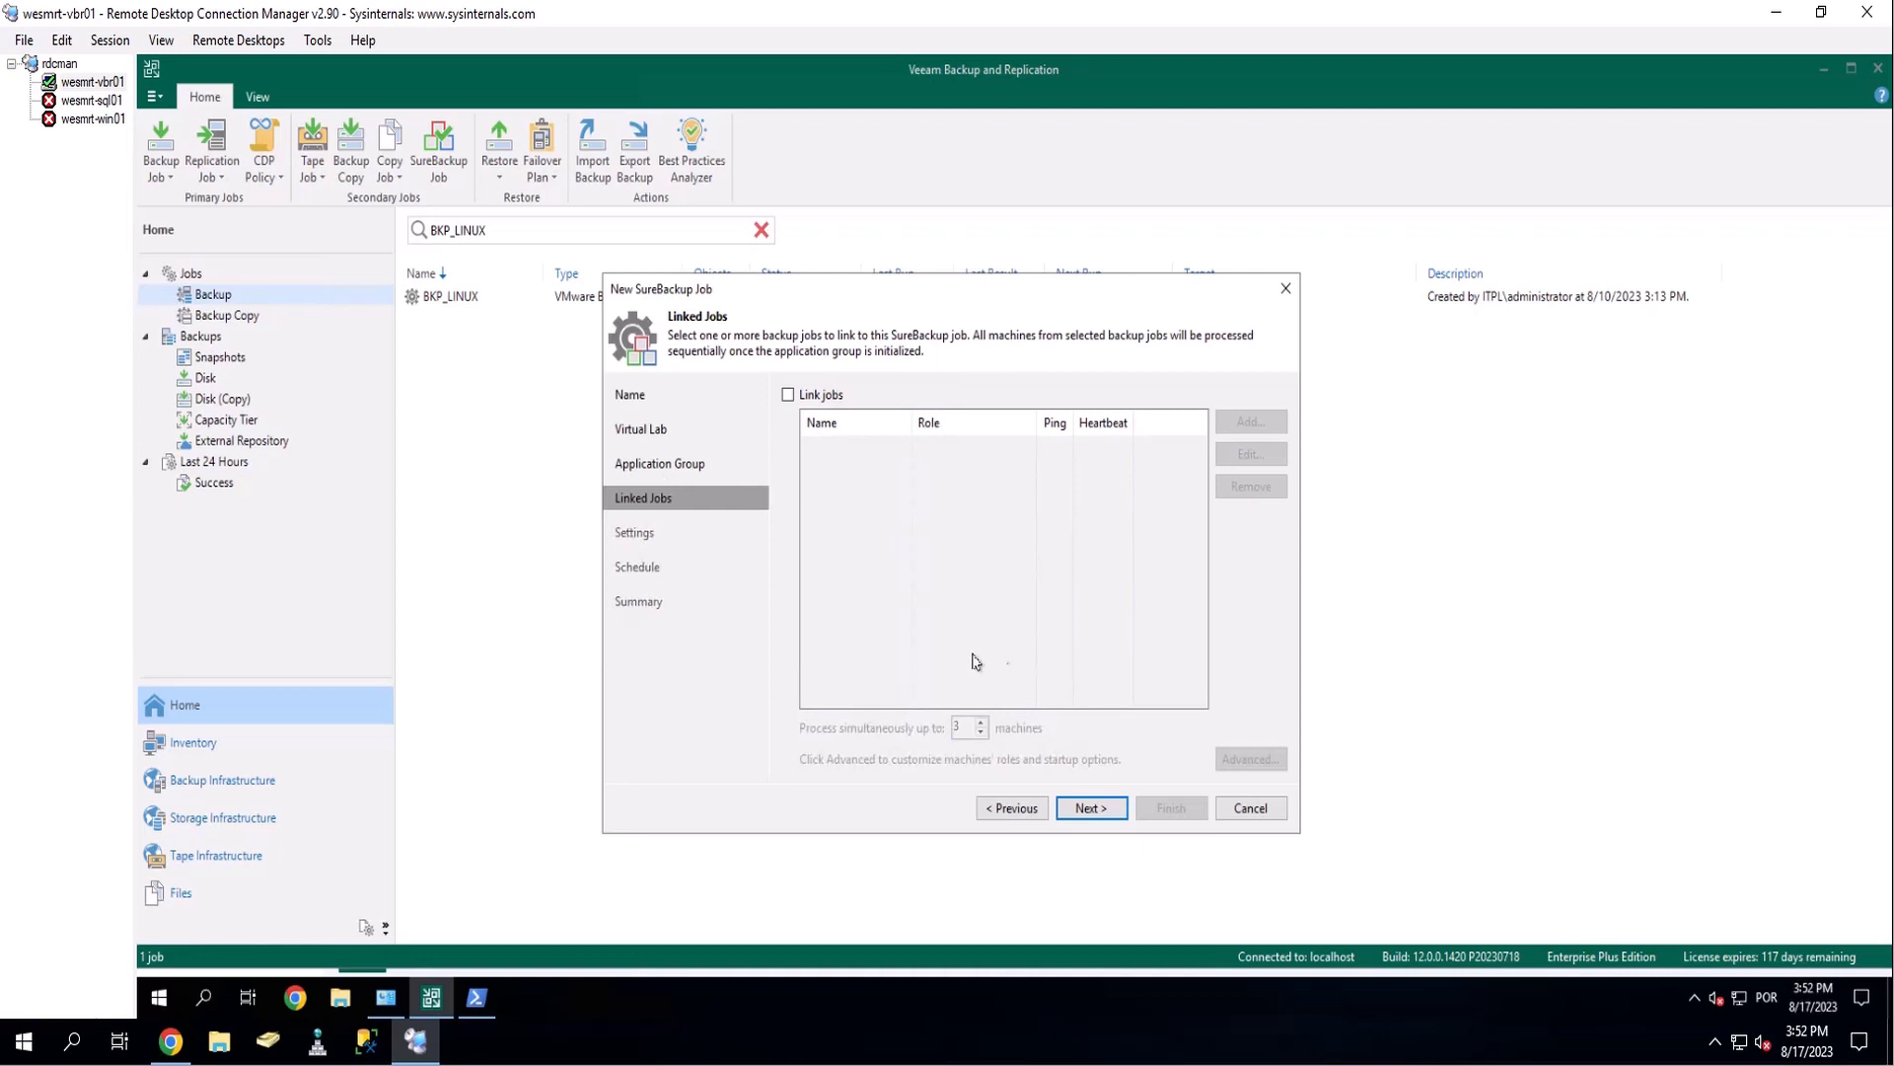
Keep the default verification settings without an automatic schedule, and finish creating the SureBackup job without running it
left_click(1077, 808)
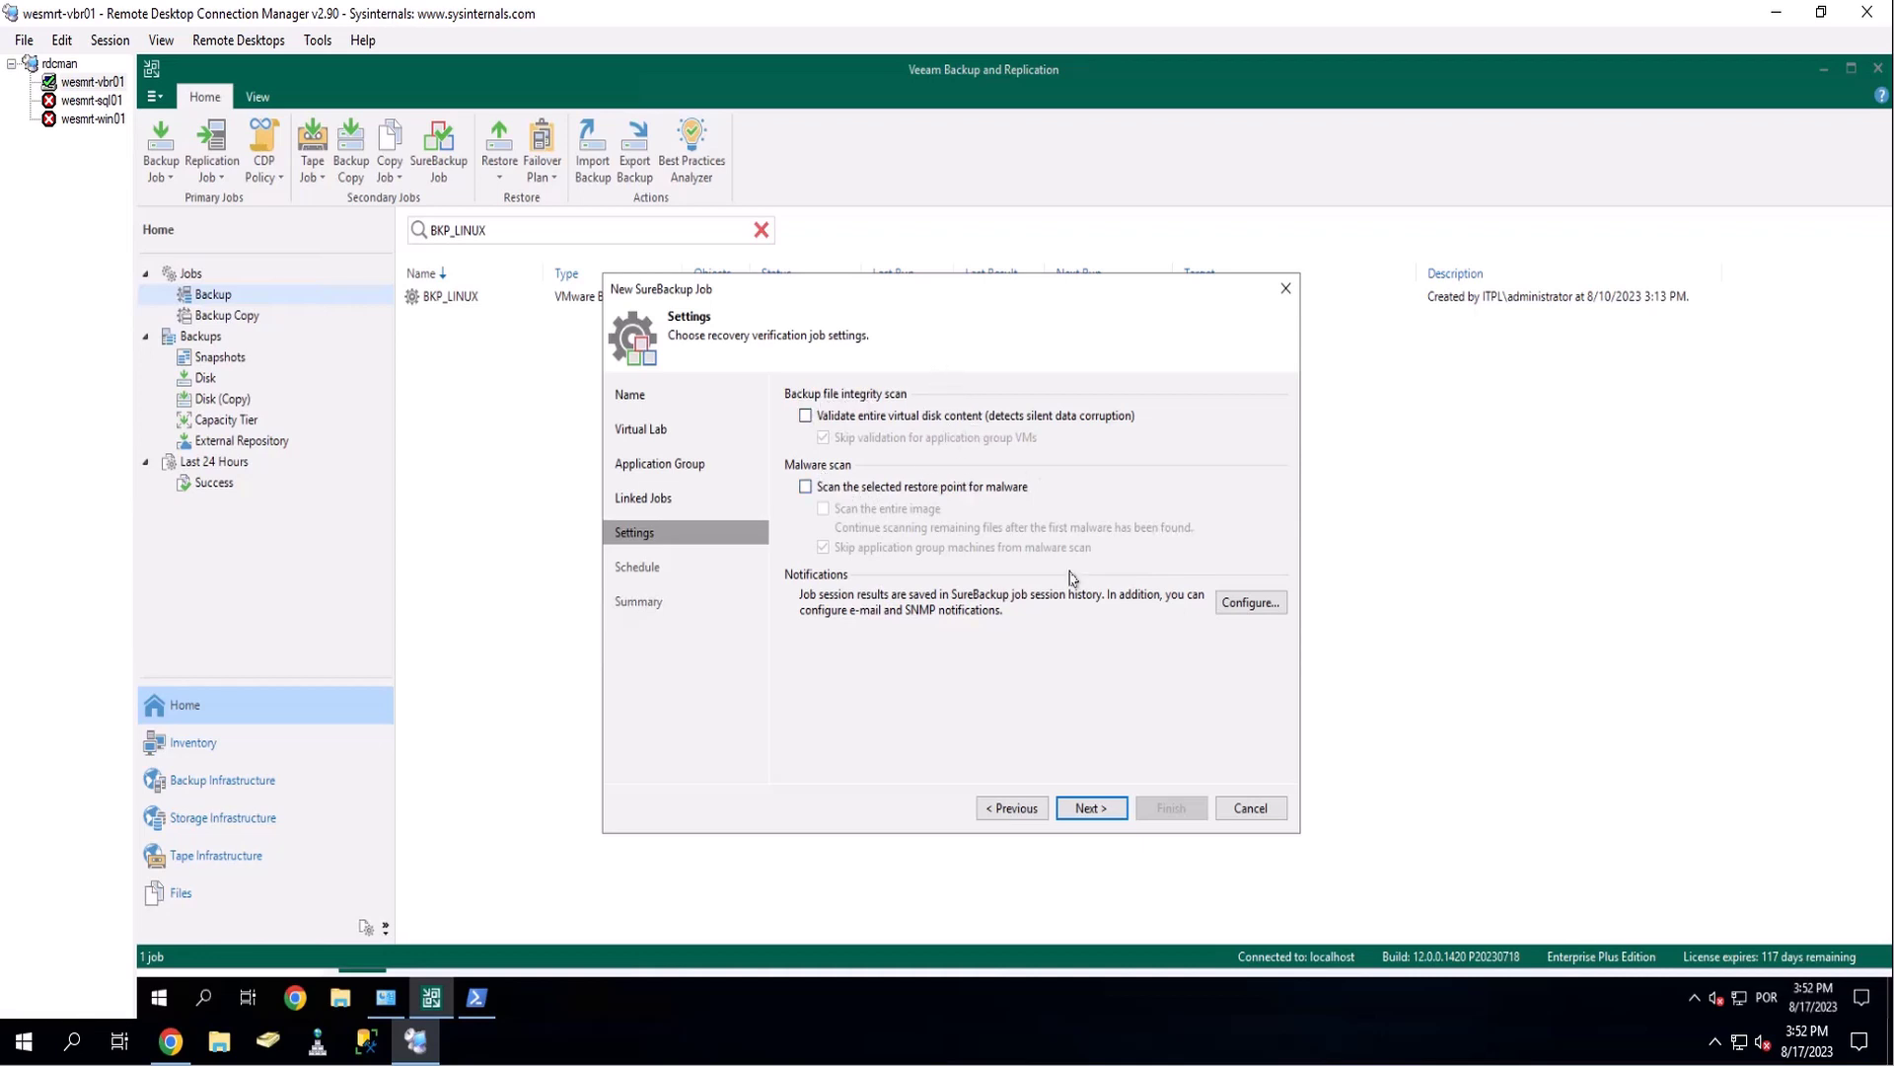
left_click(1098, 809)
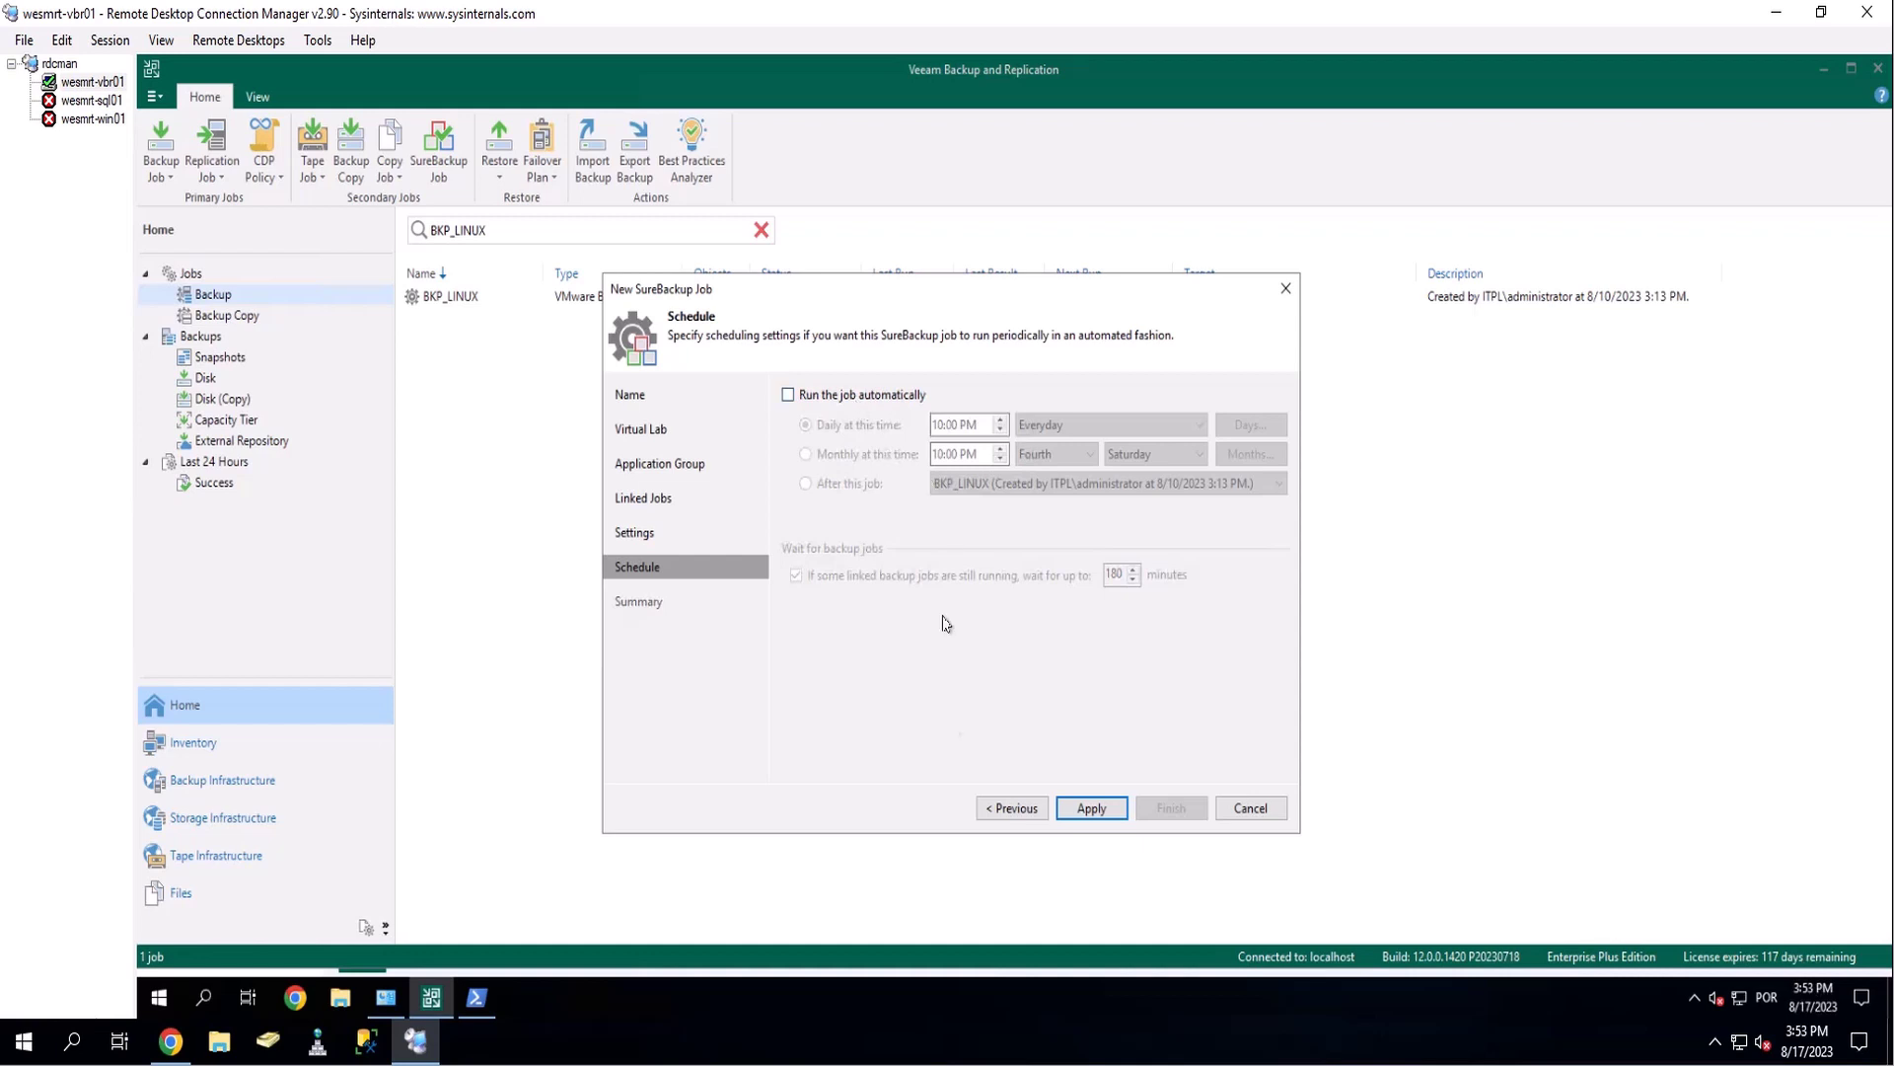
left_click(1079, 810)
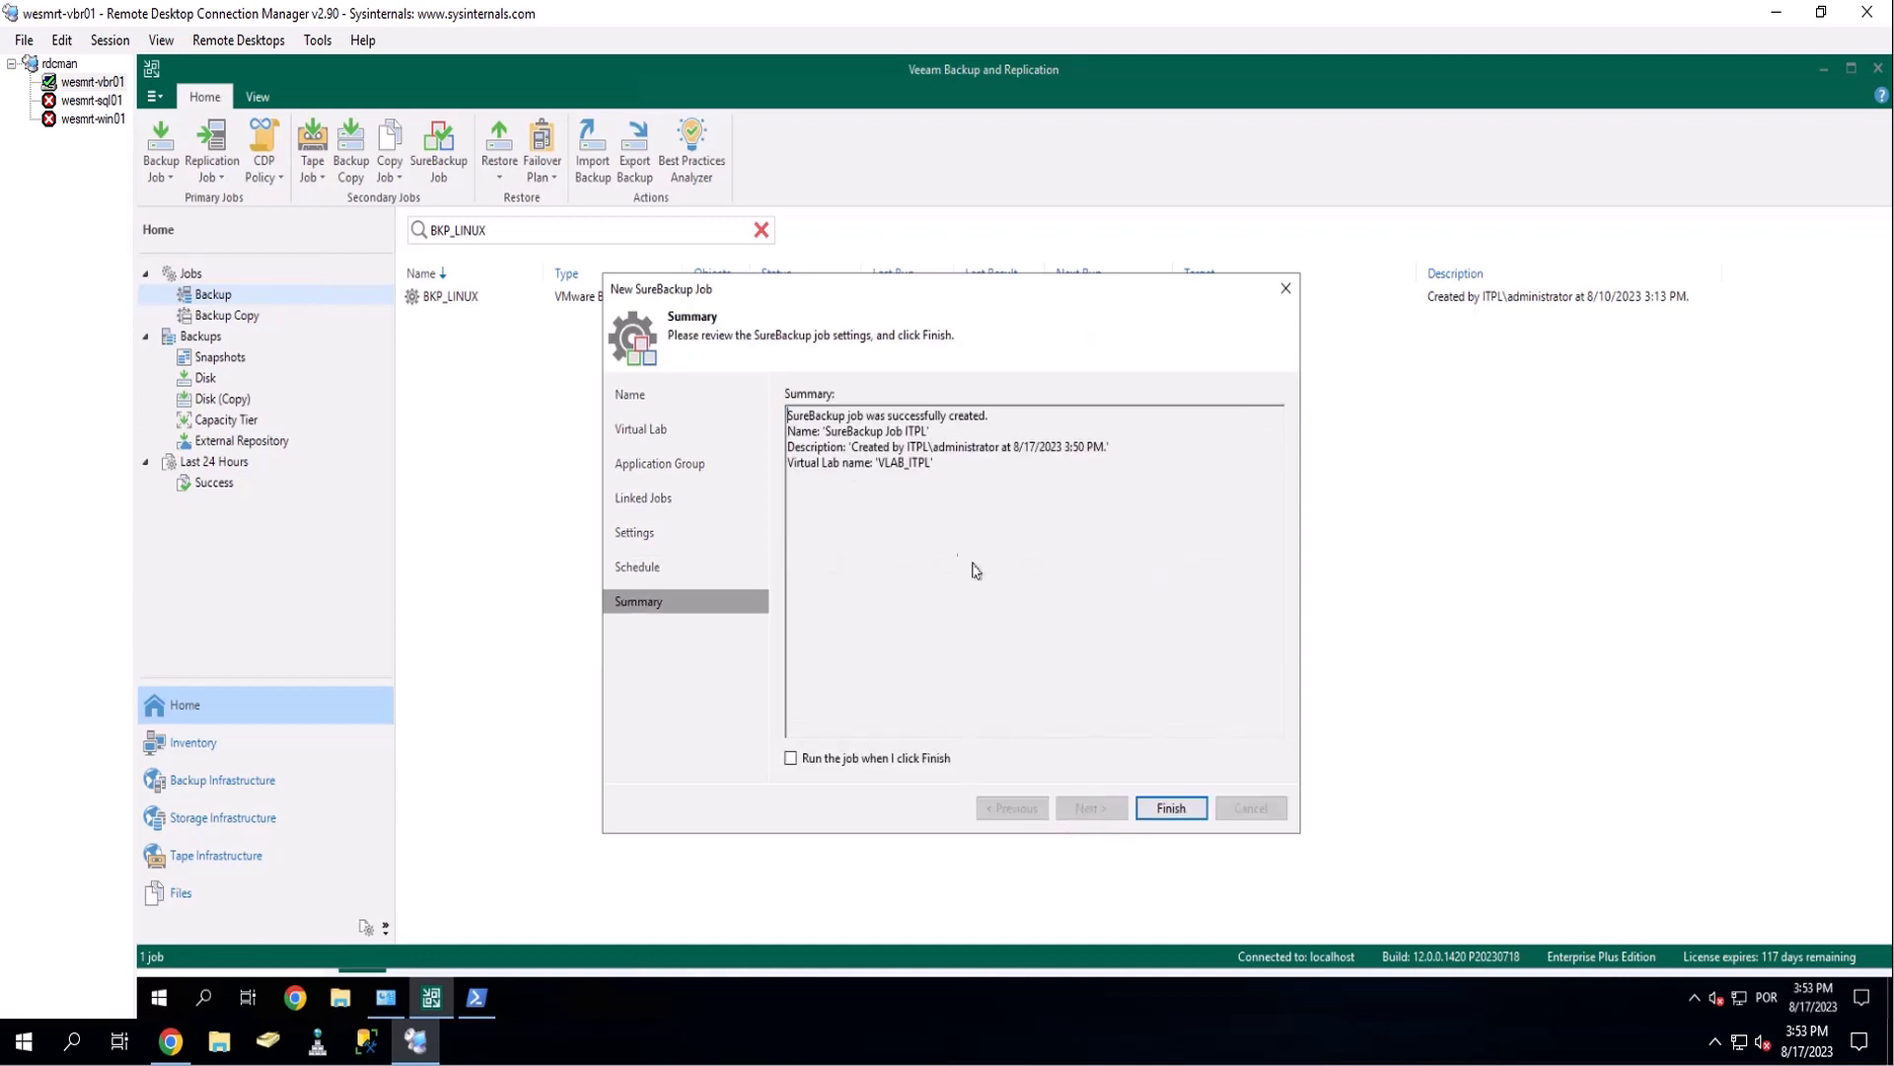
left_click(1172, 809)
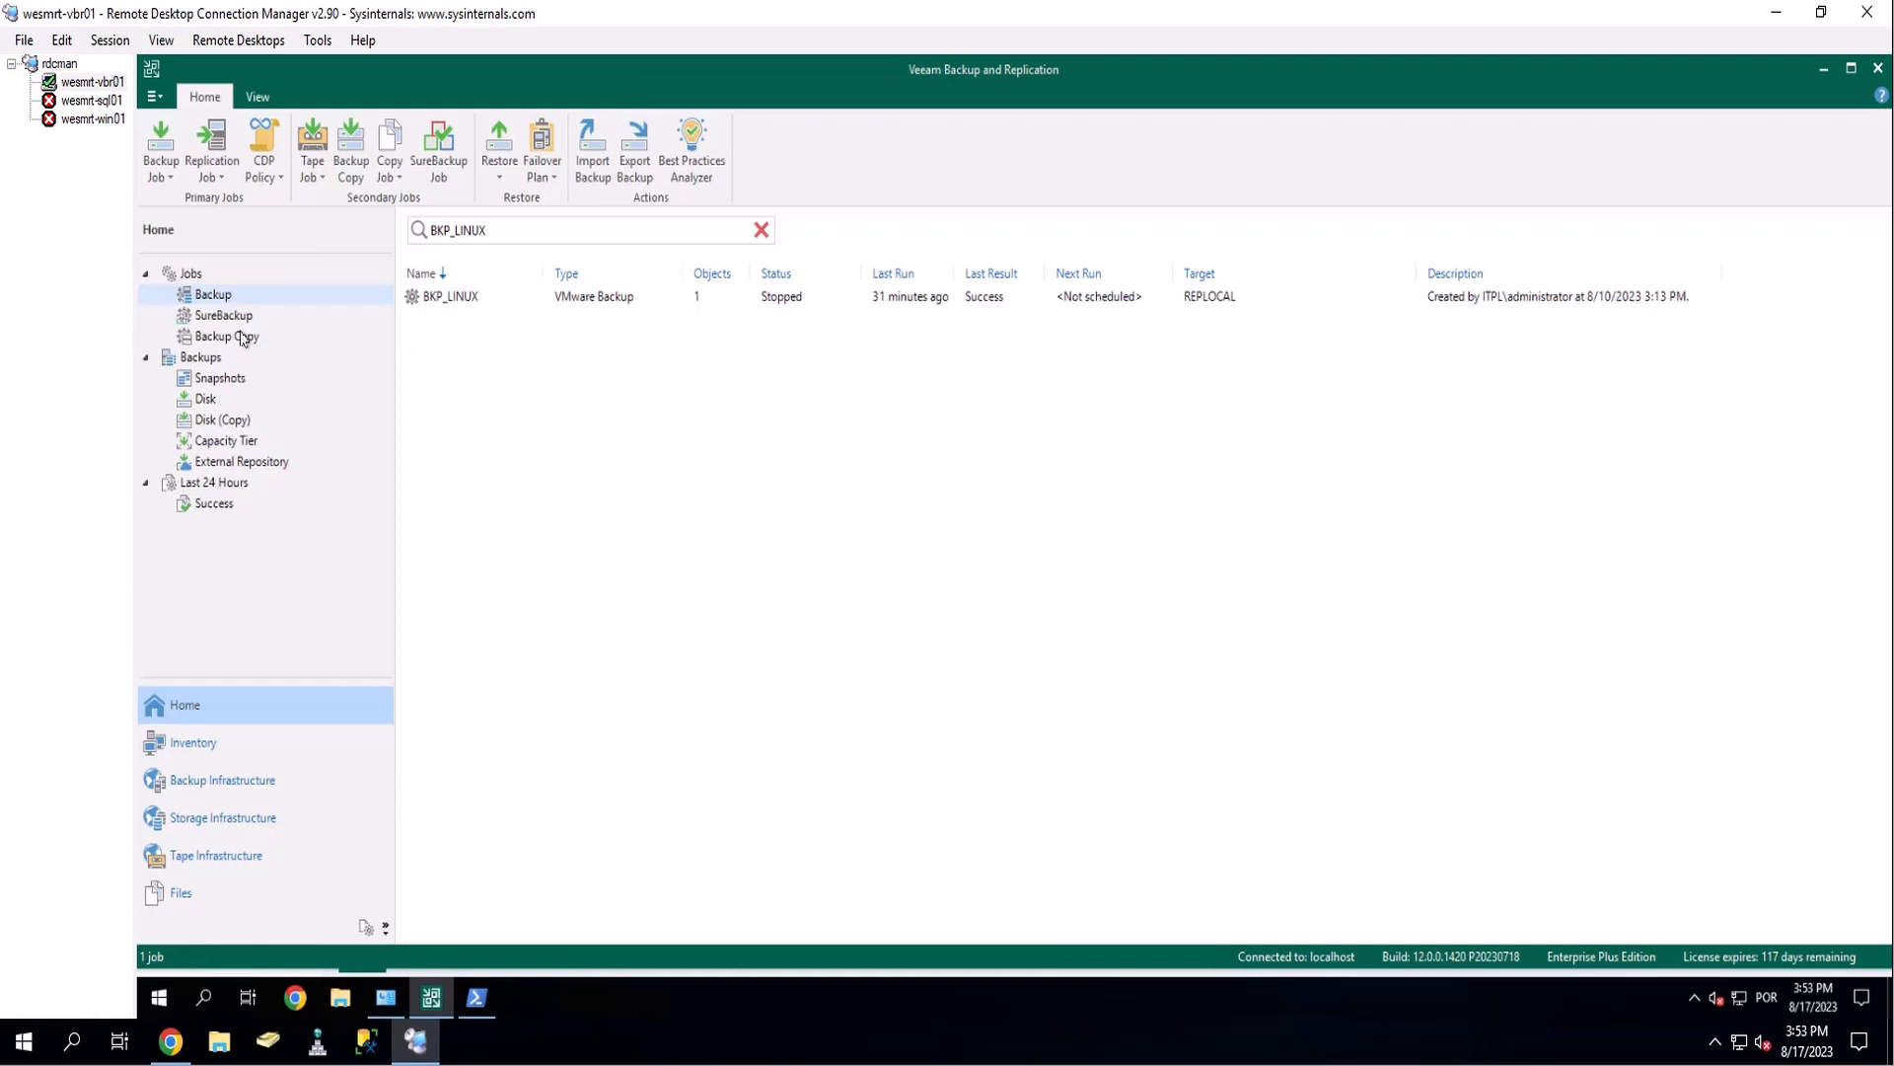
Show the SureBackup jobs and select SureBackup Job ITPL
left_click(239, 335)
left_click(233, 320)
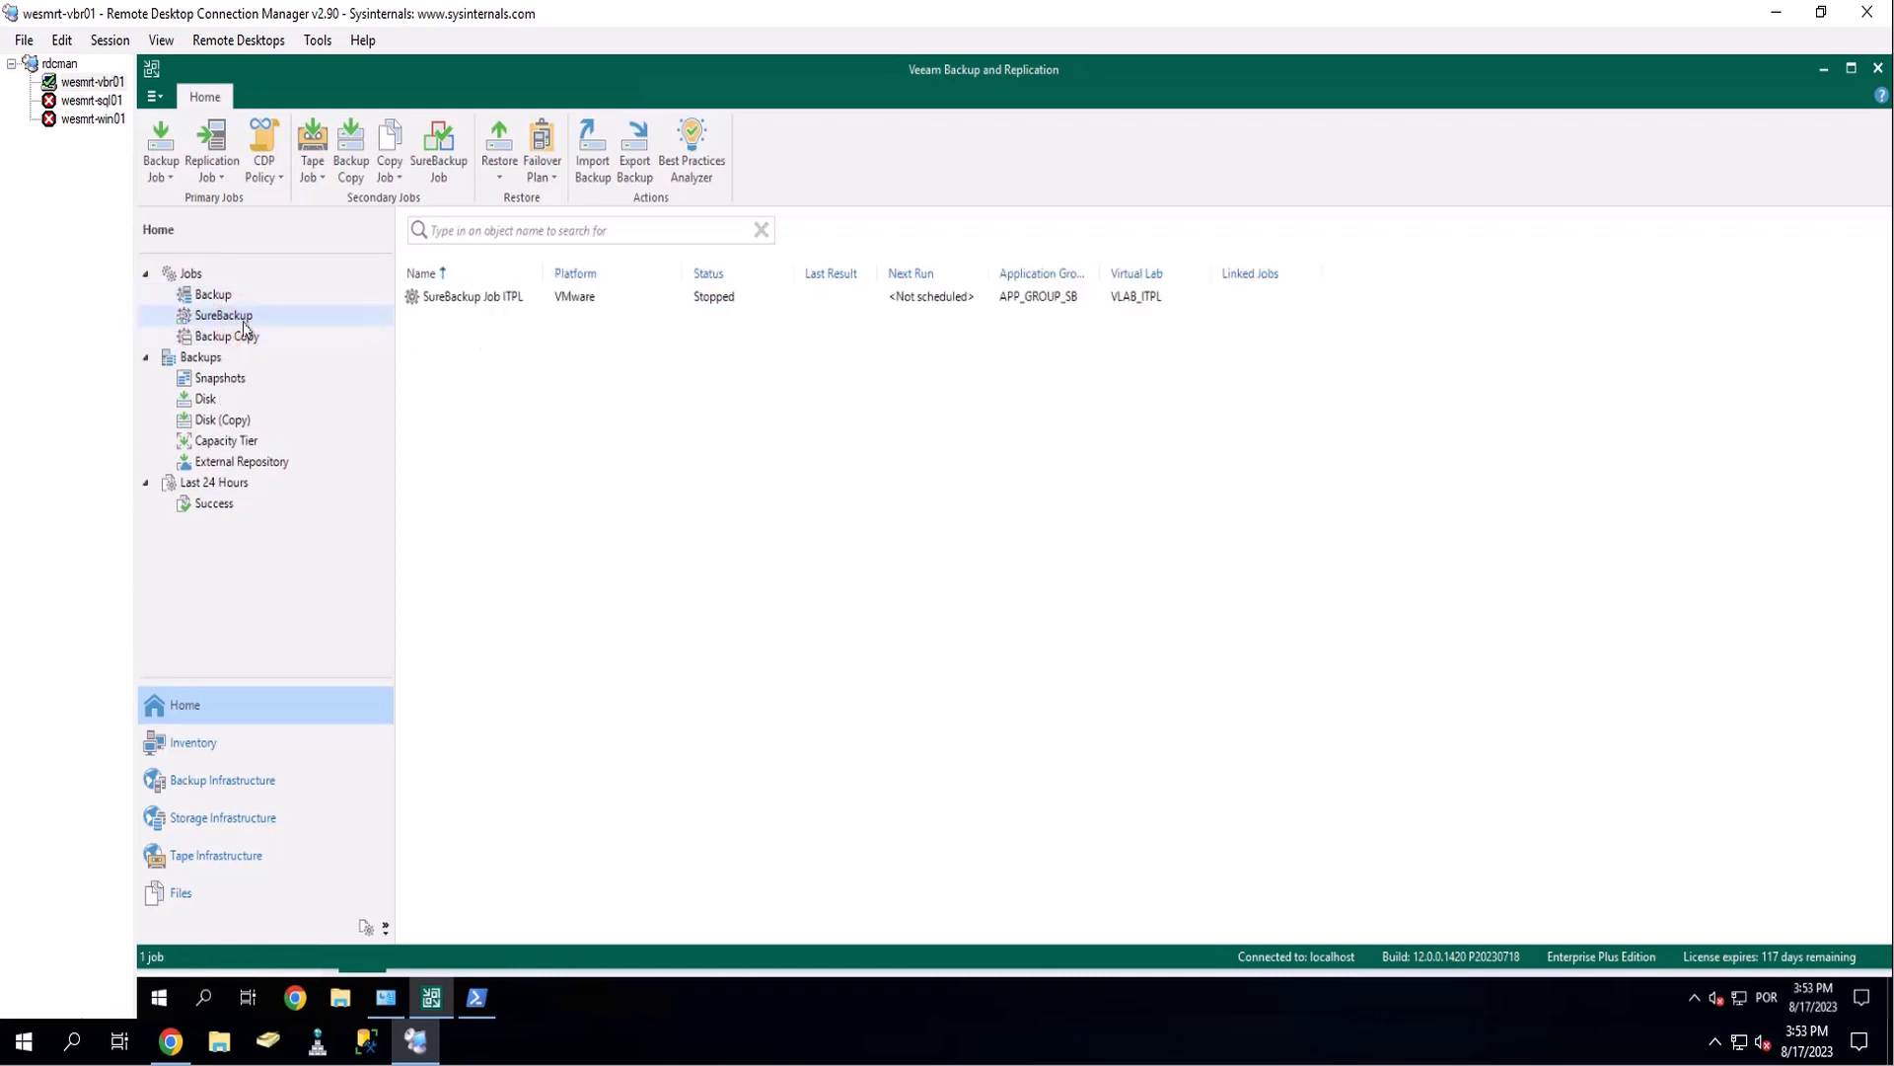
left_click(506, 299)
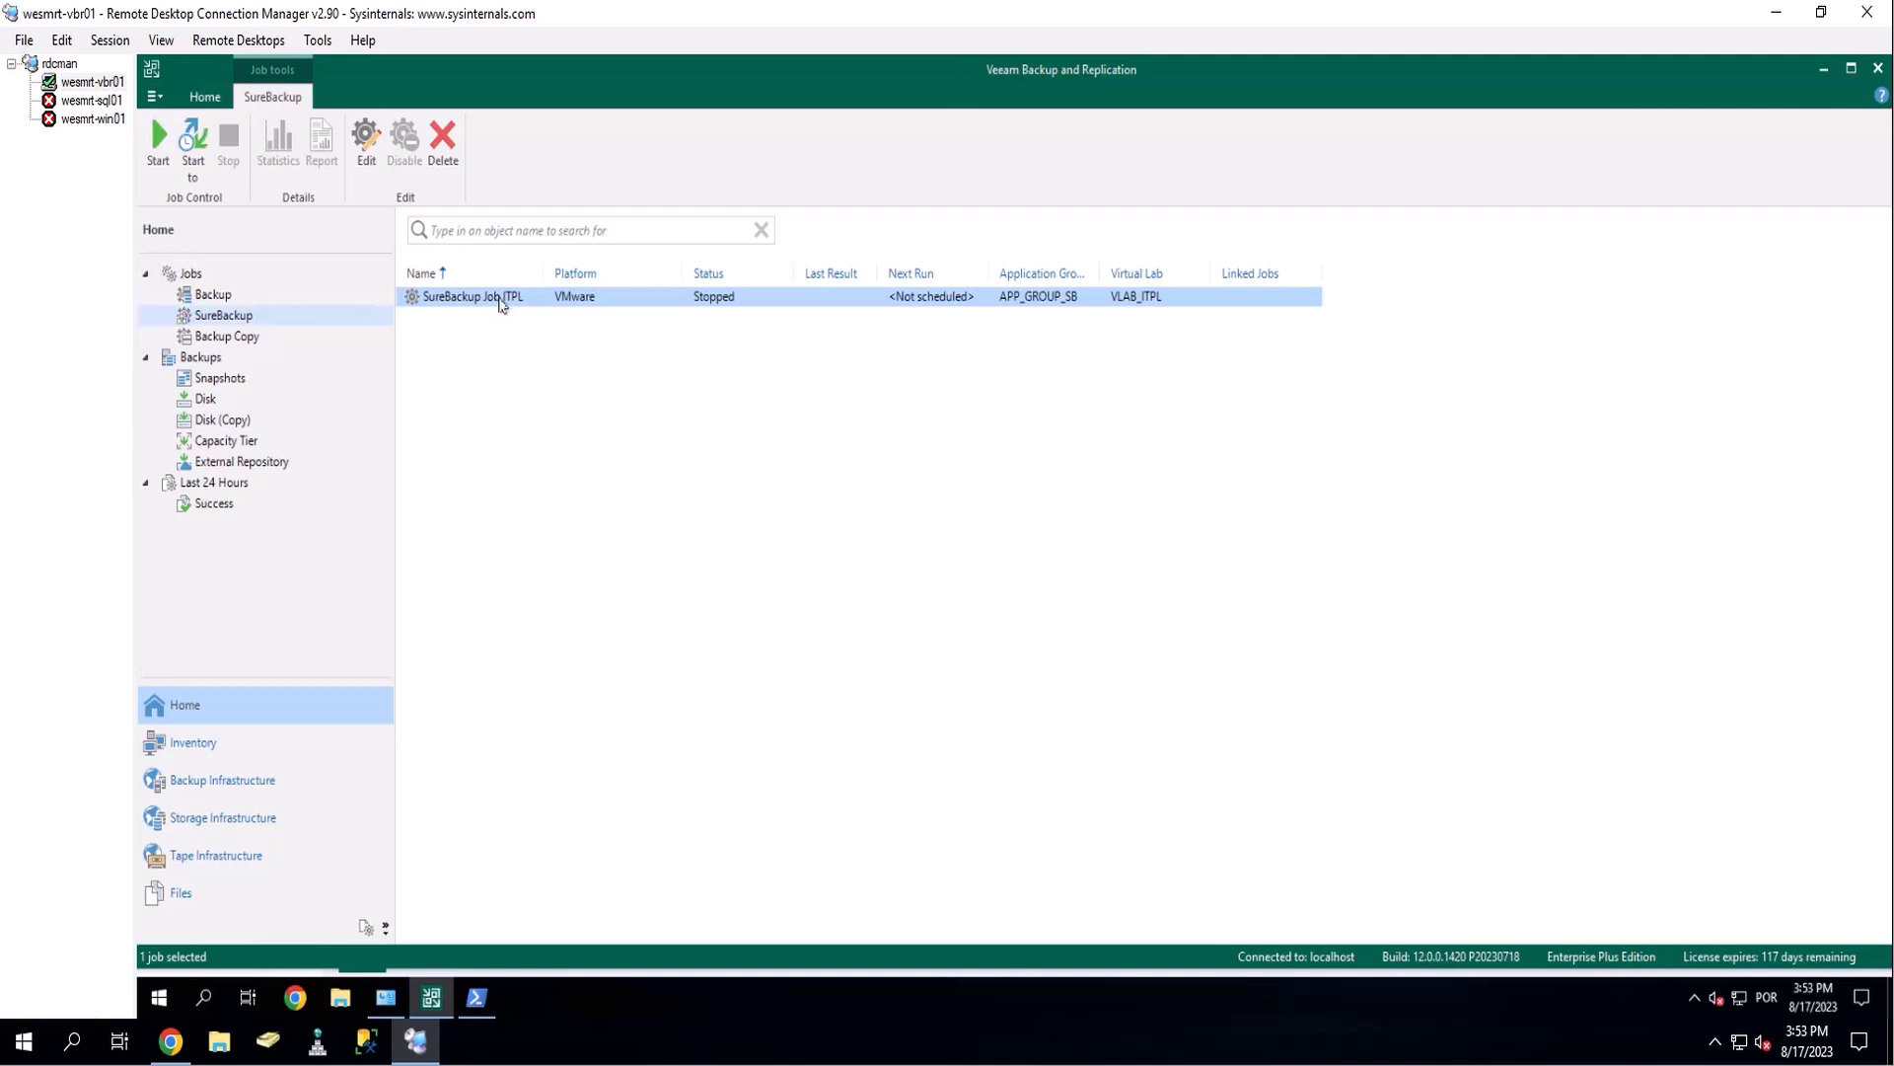
left_click(502, 301)
right_click(509, 305)
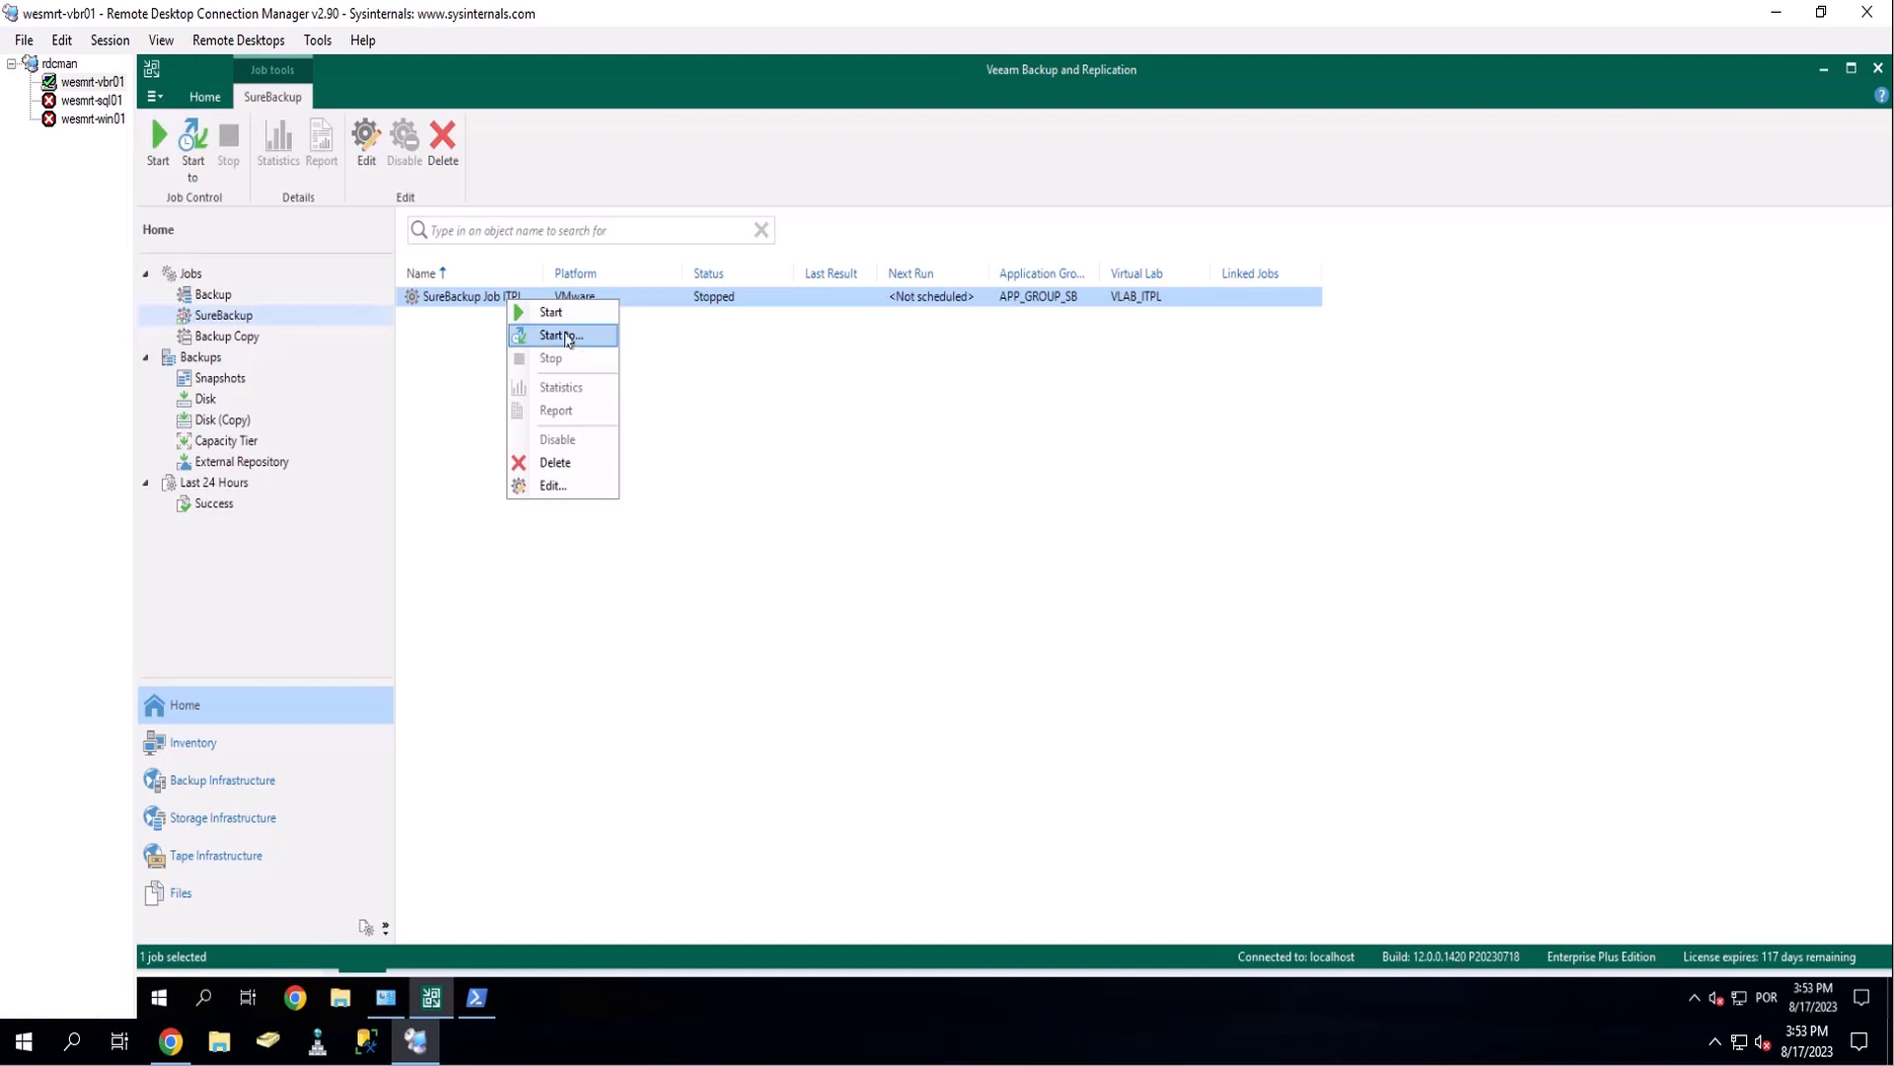
left_click(581, 339)
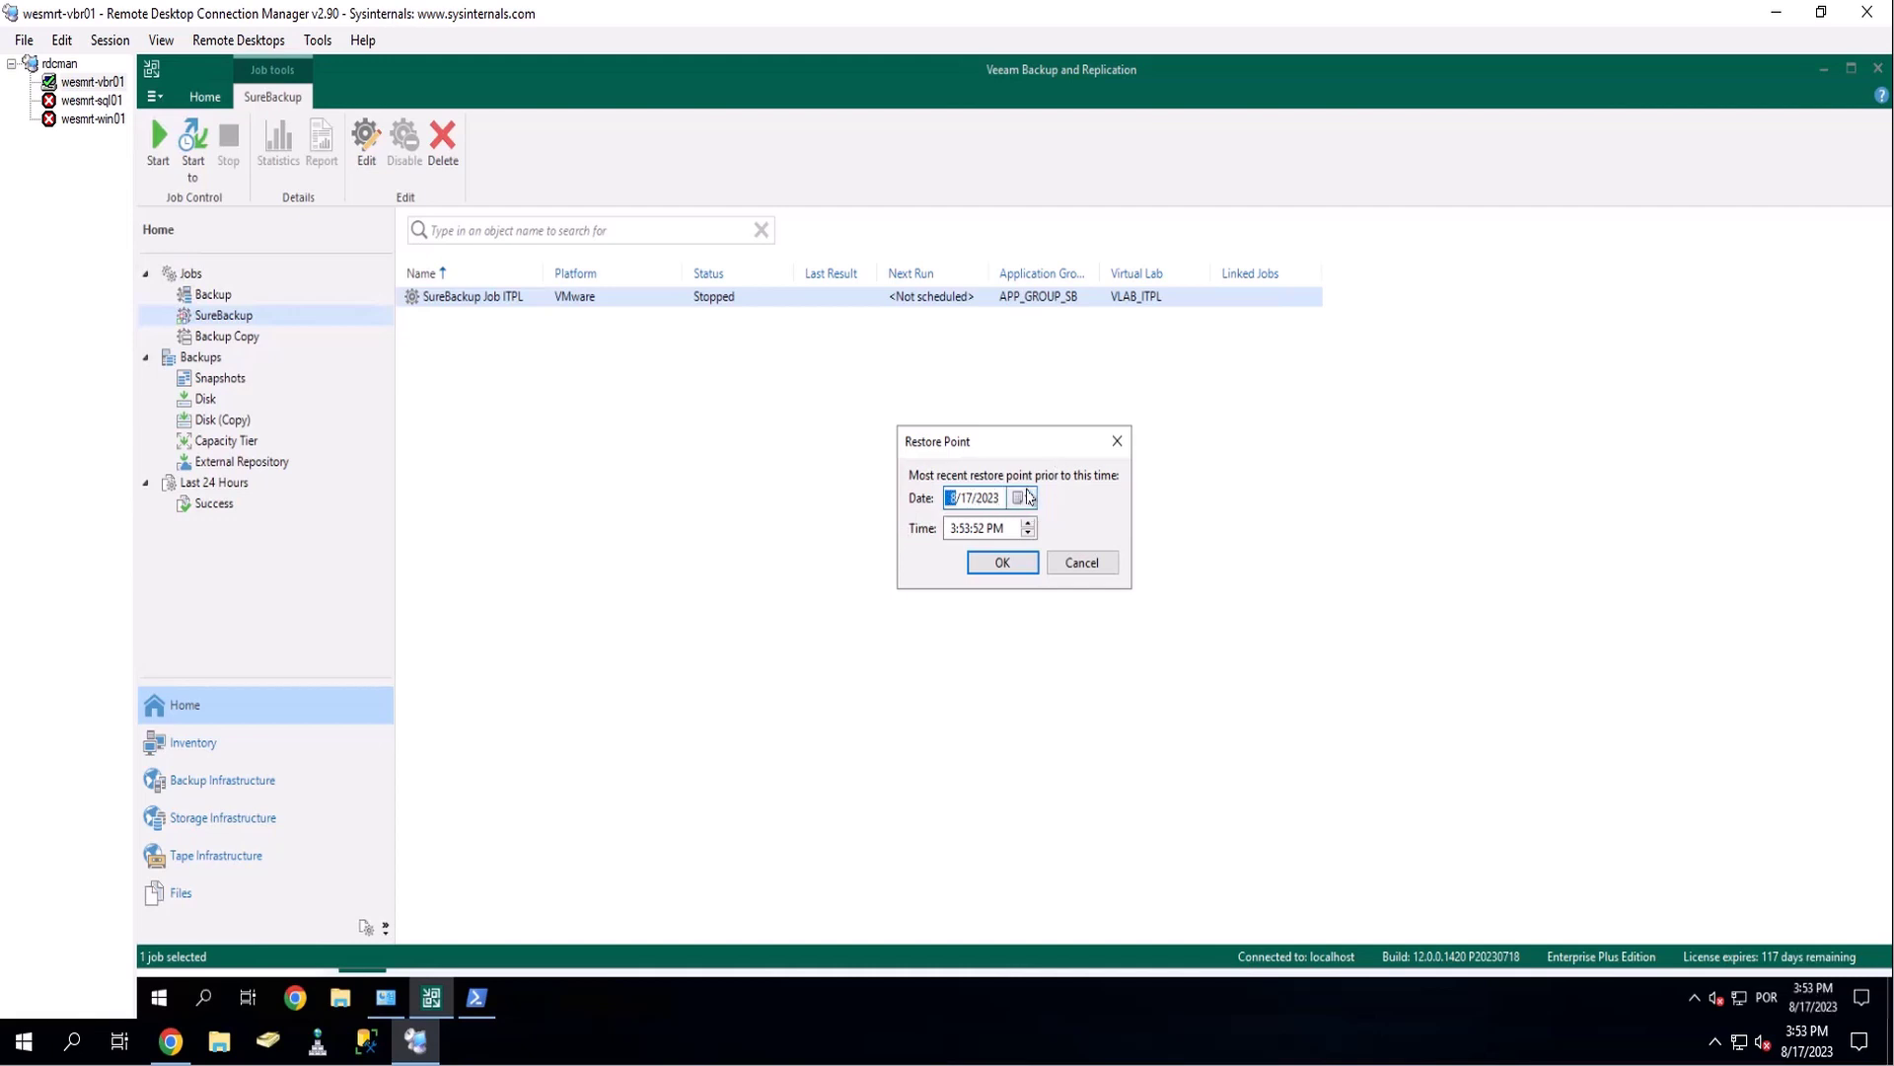
left_click(1024, 497)
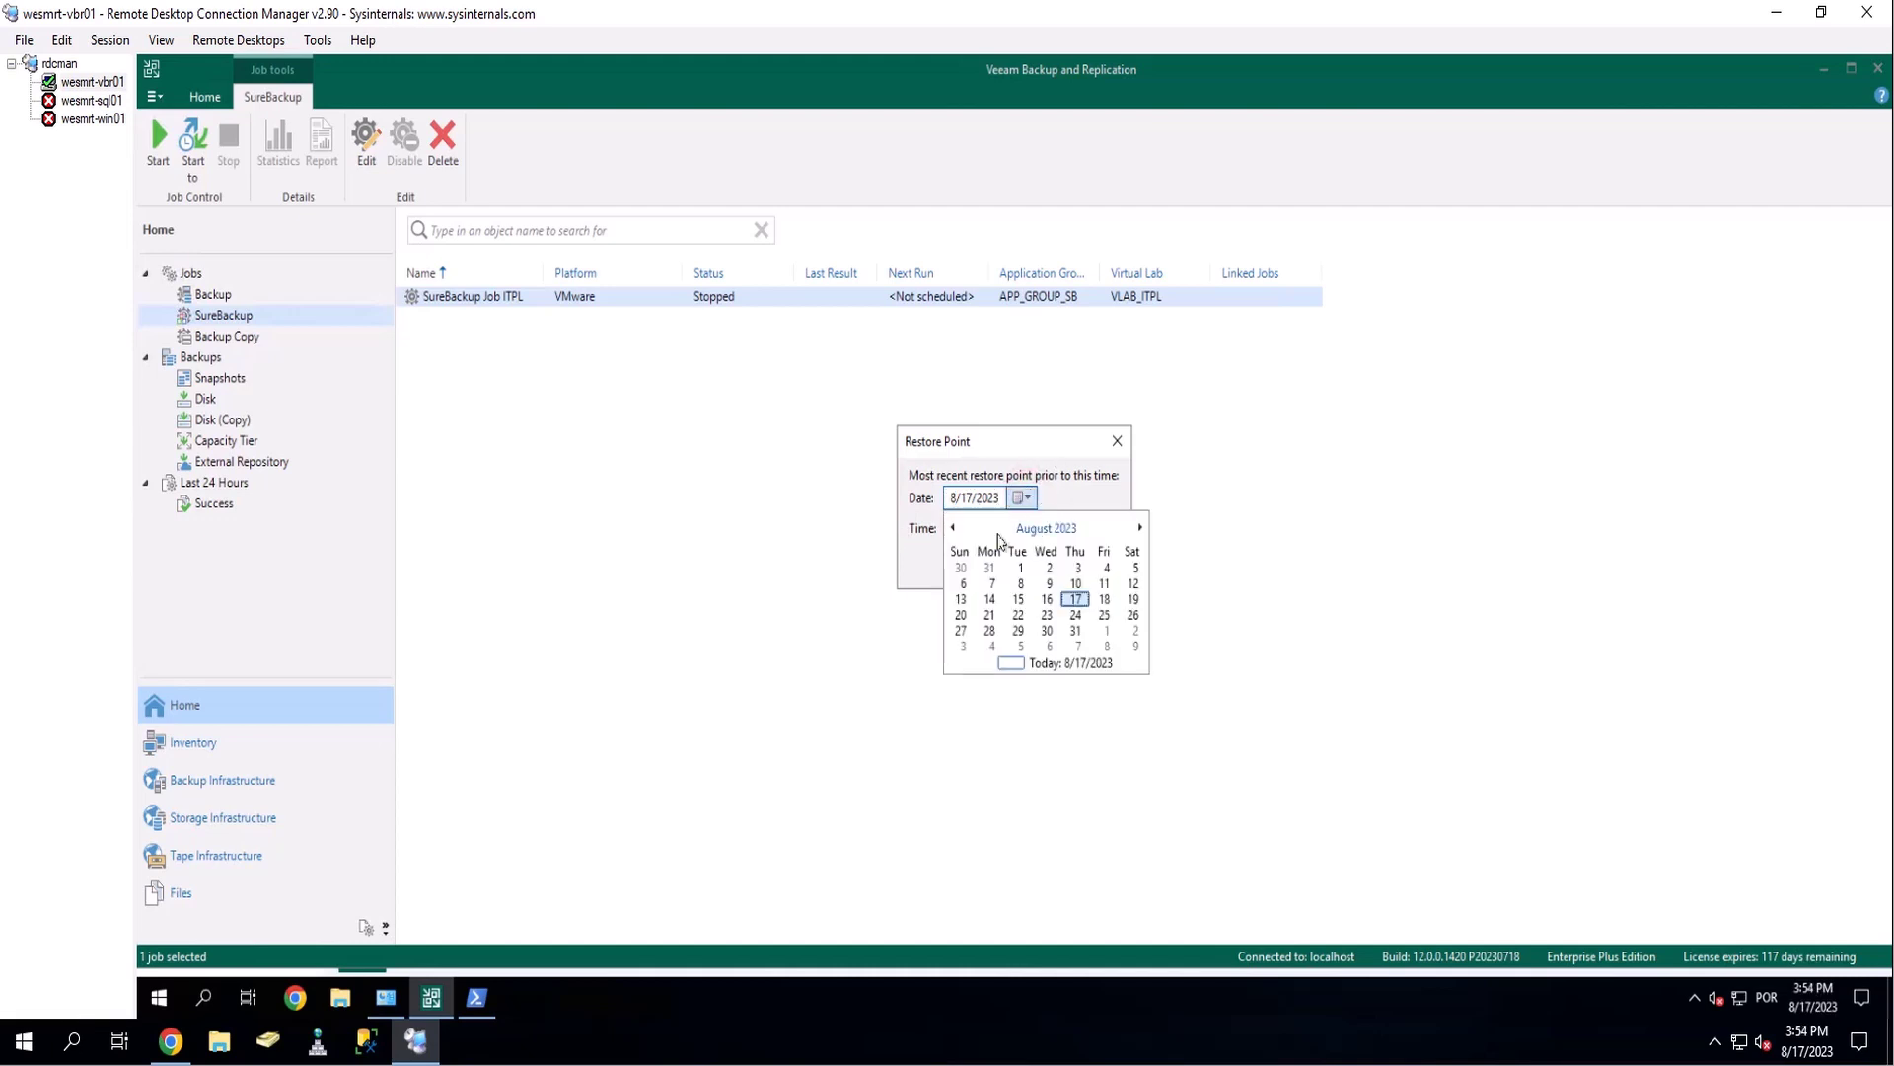
left_click(960, 567)
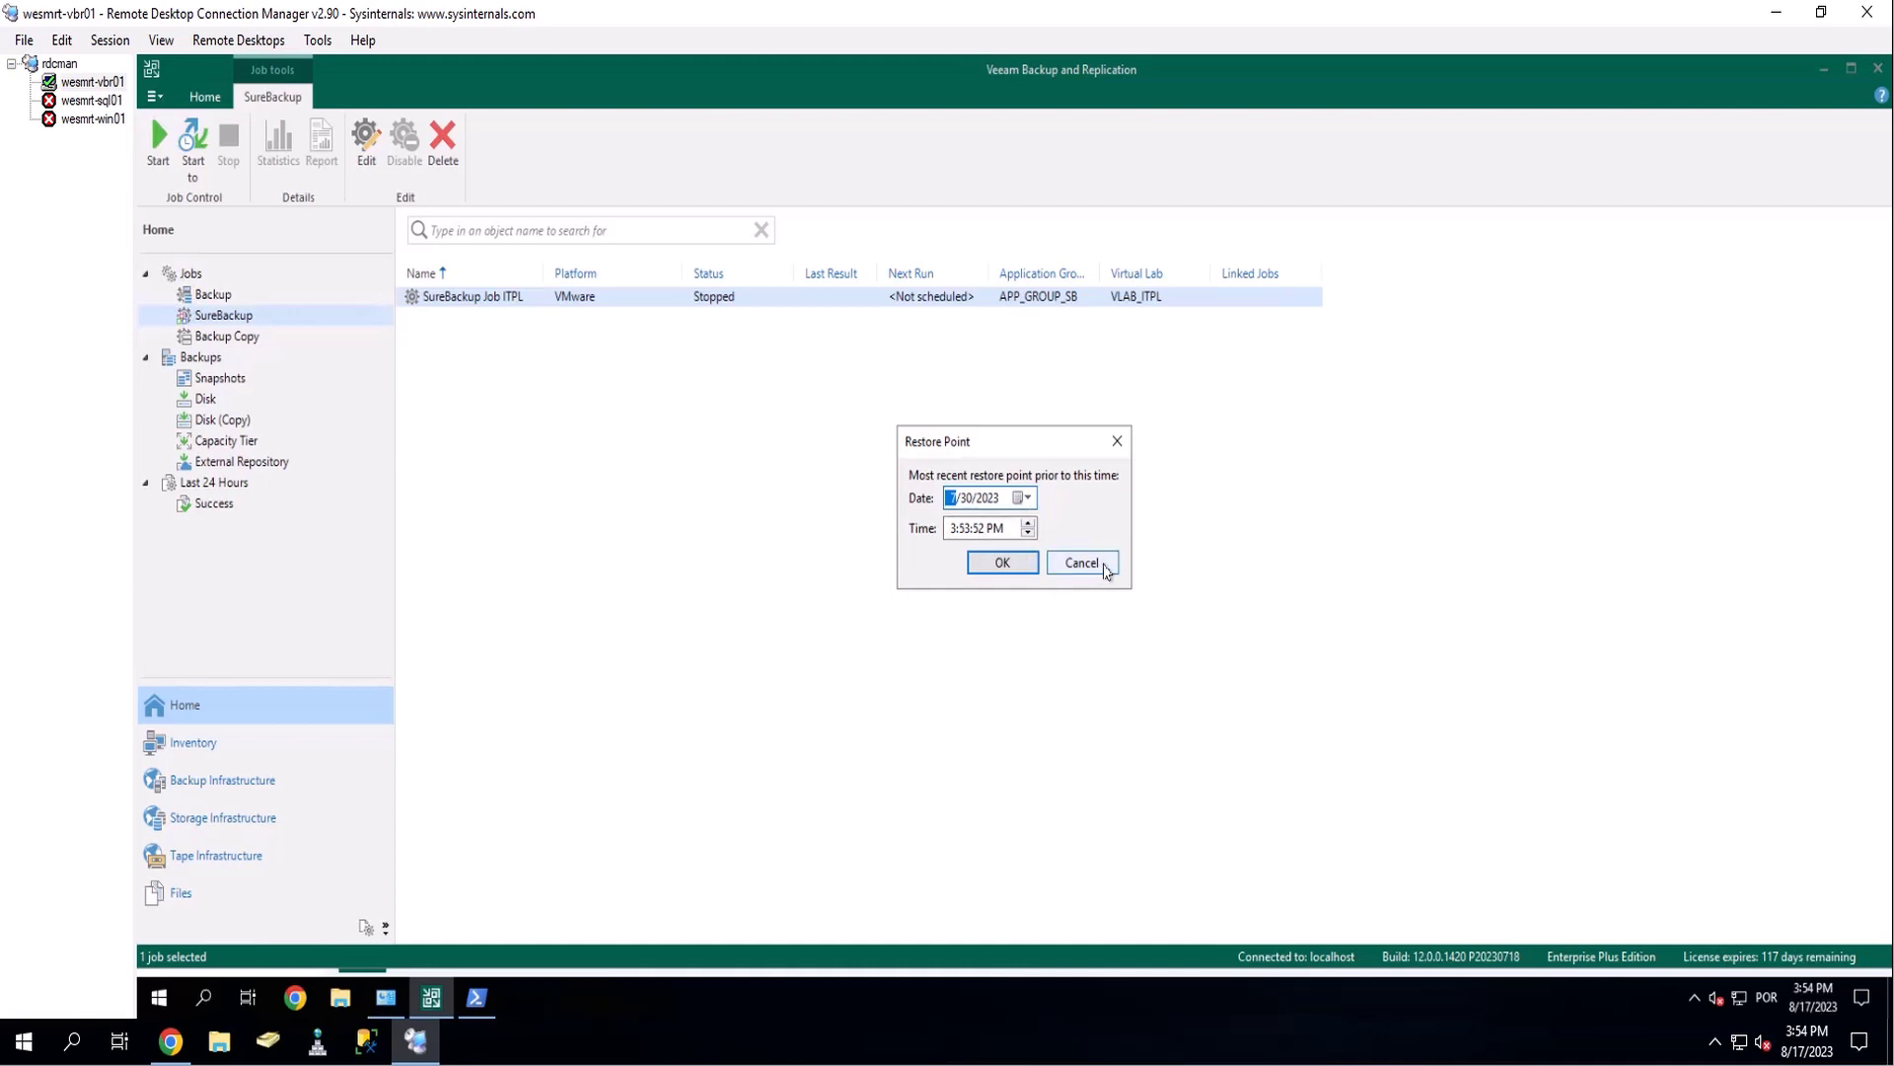
left_click(1083, 562)
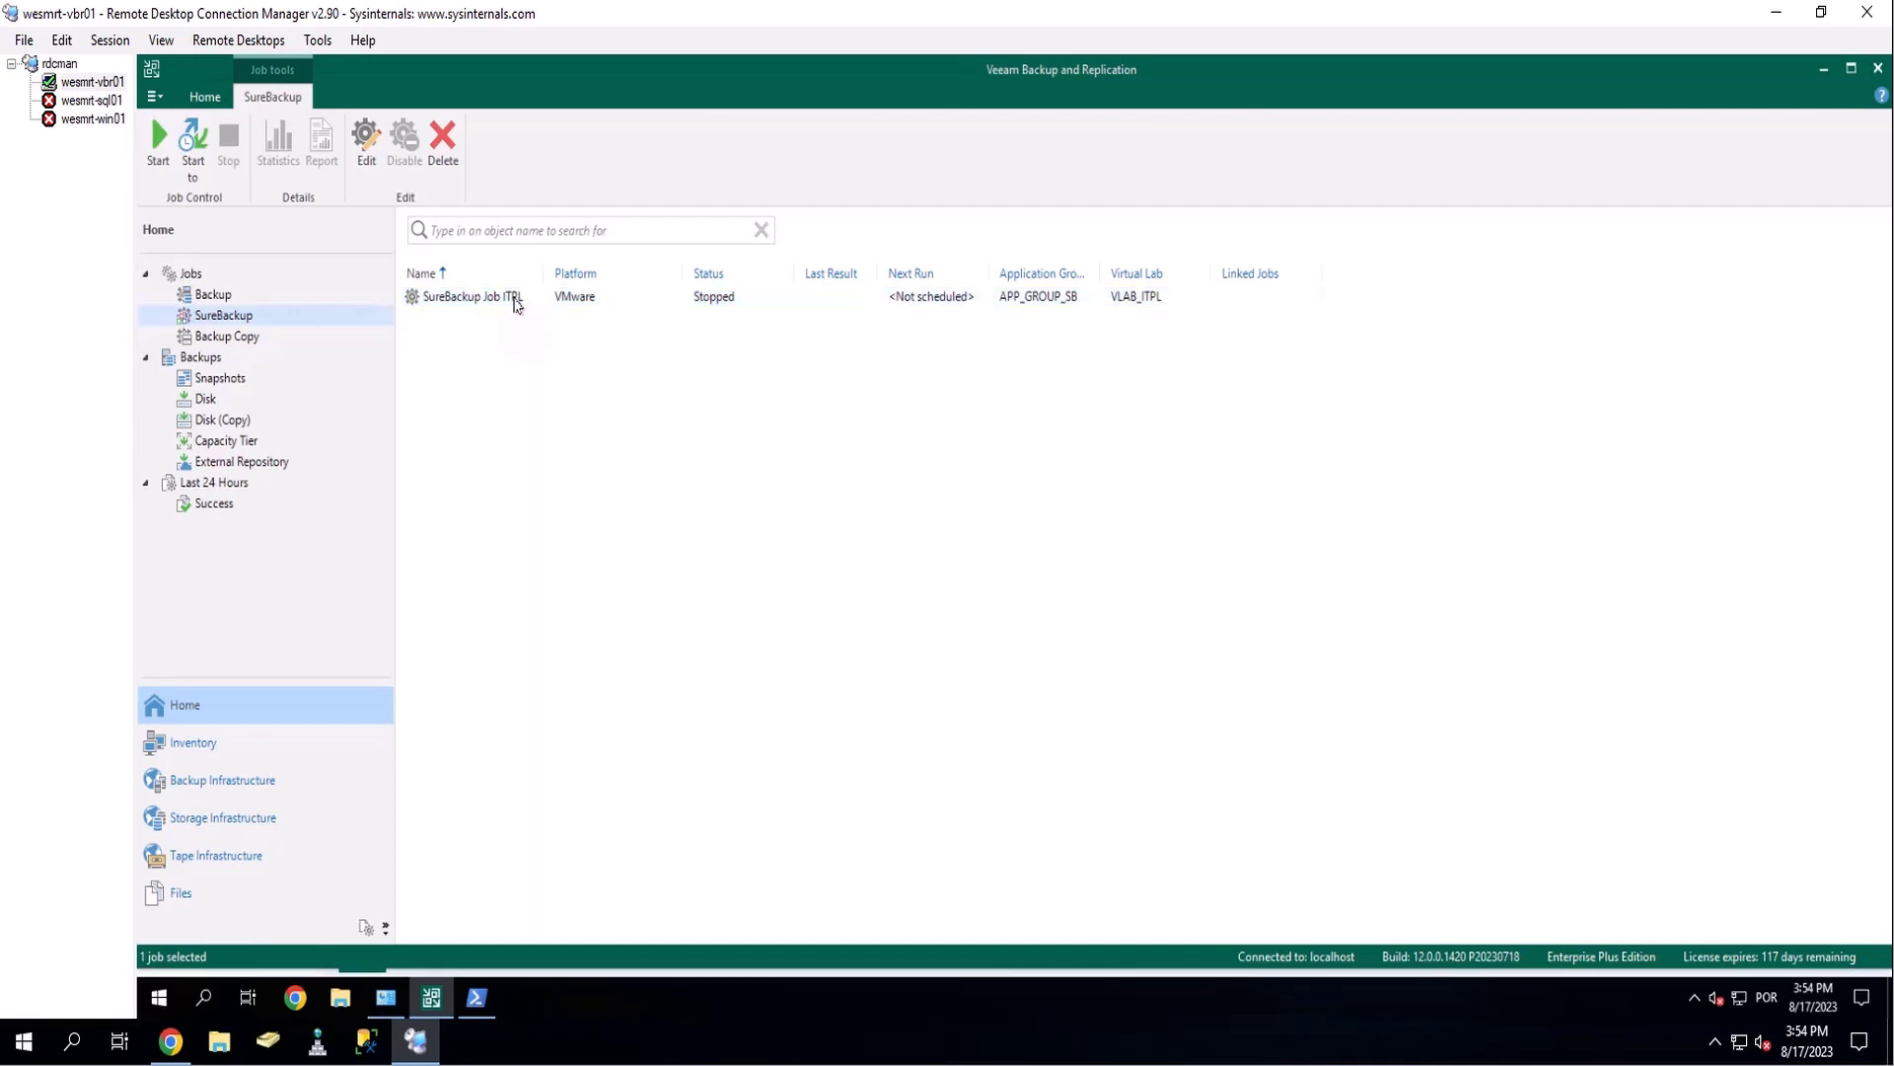
Start SureBackup Job ITPL from the SureBackup job list
right_click(511, 299)
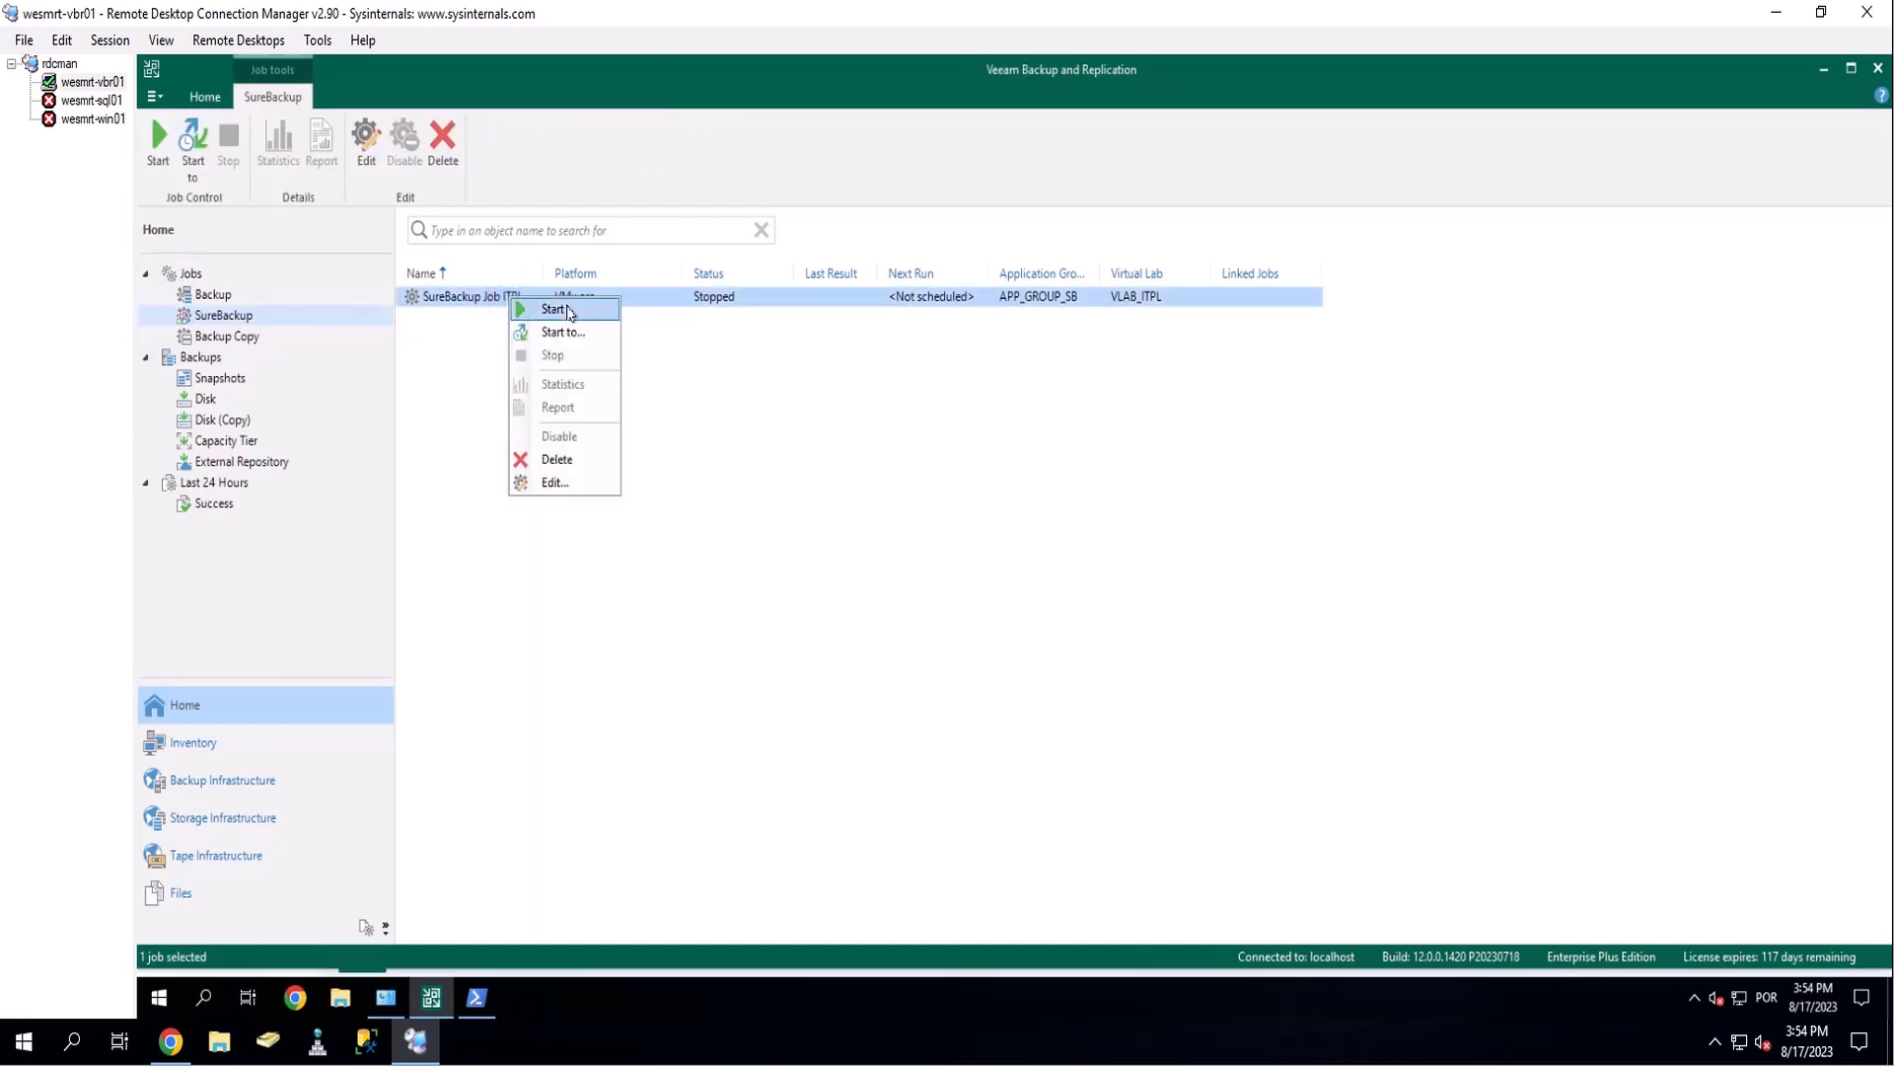
left_click(568, 311)
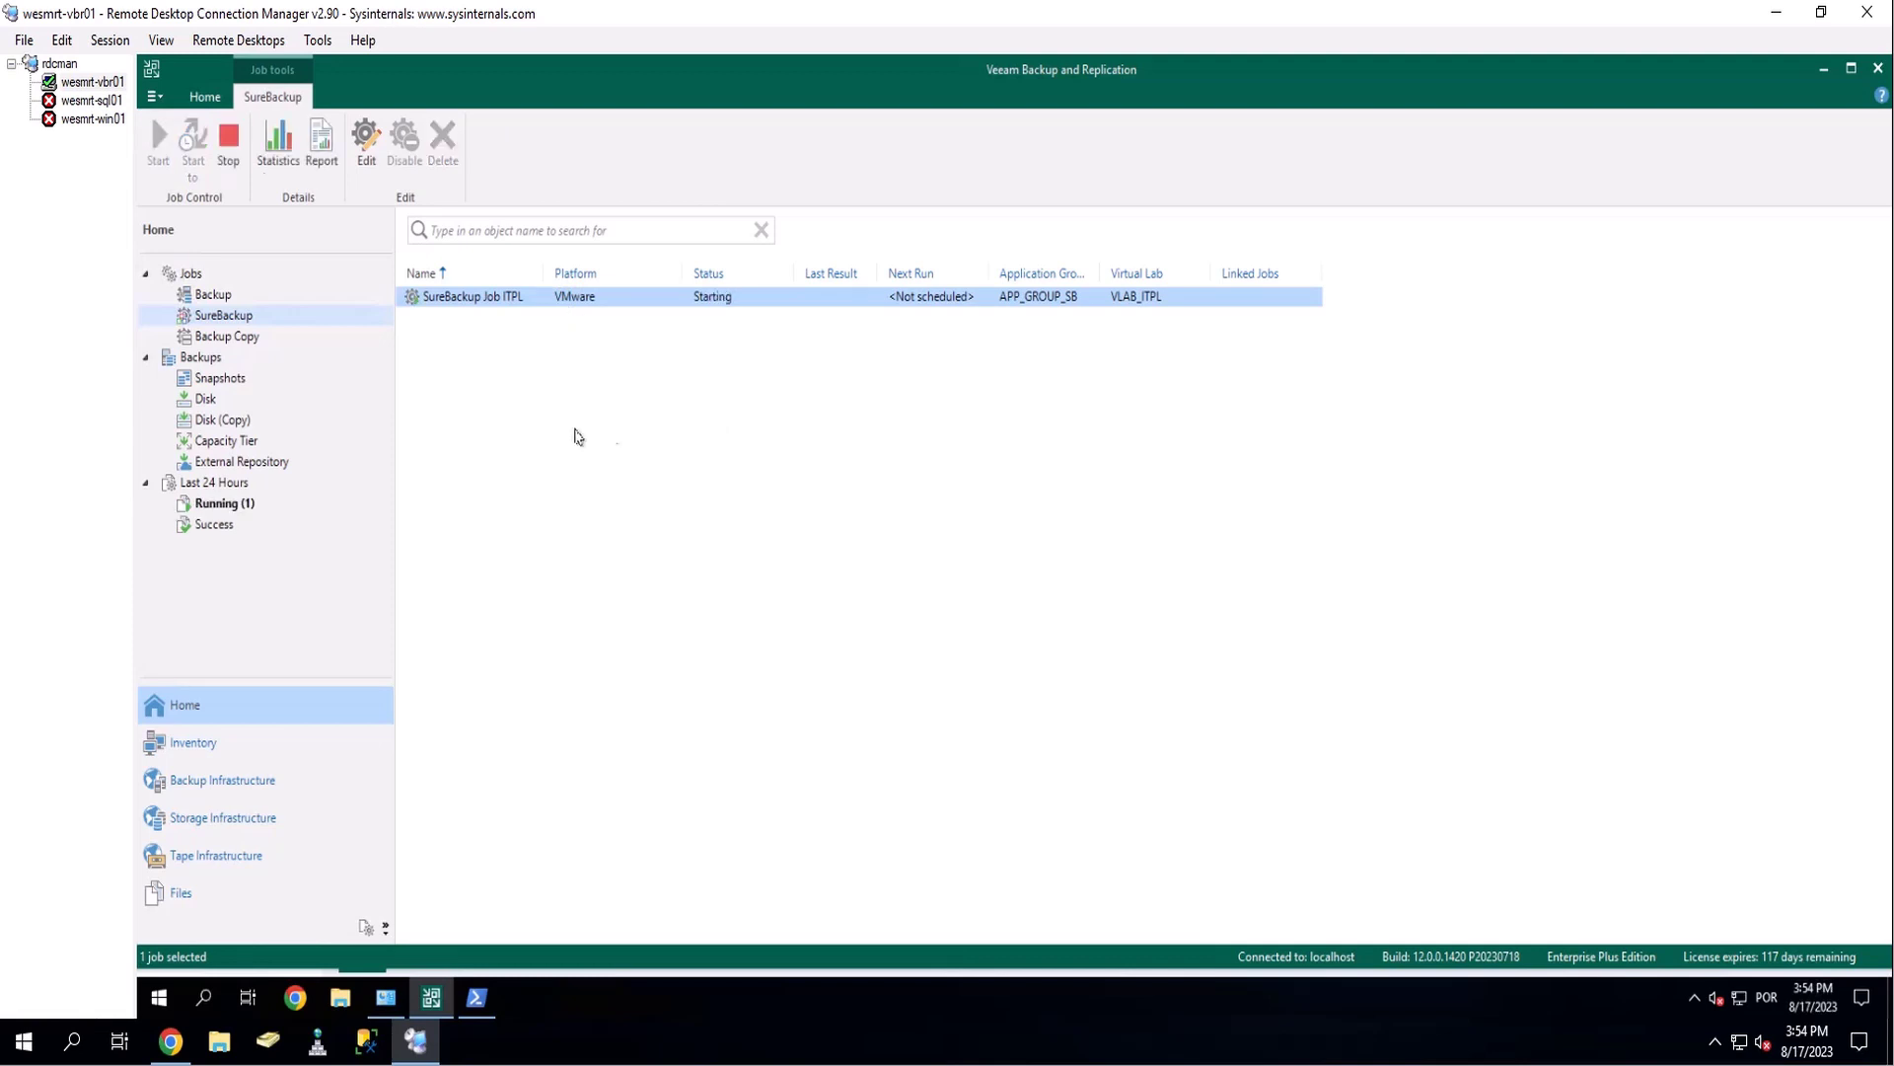
left_click(507, 401)
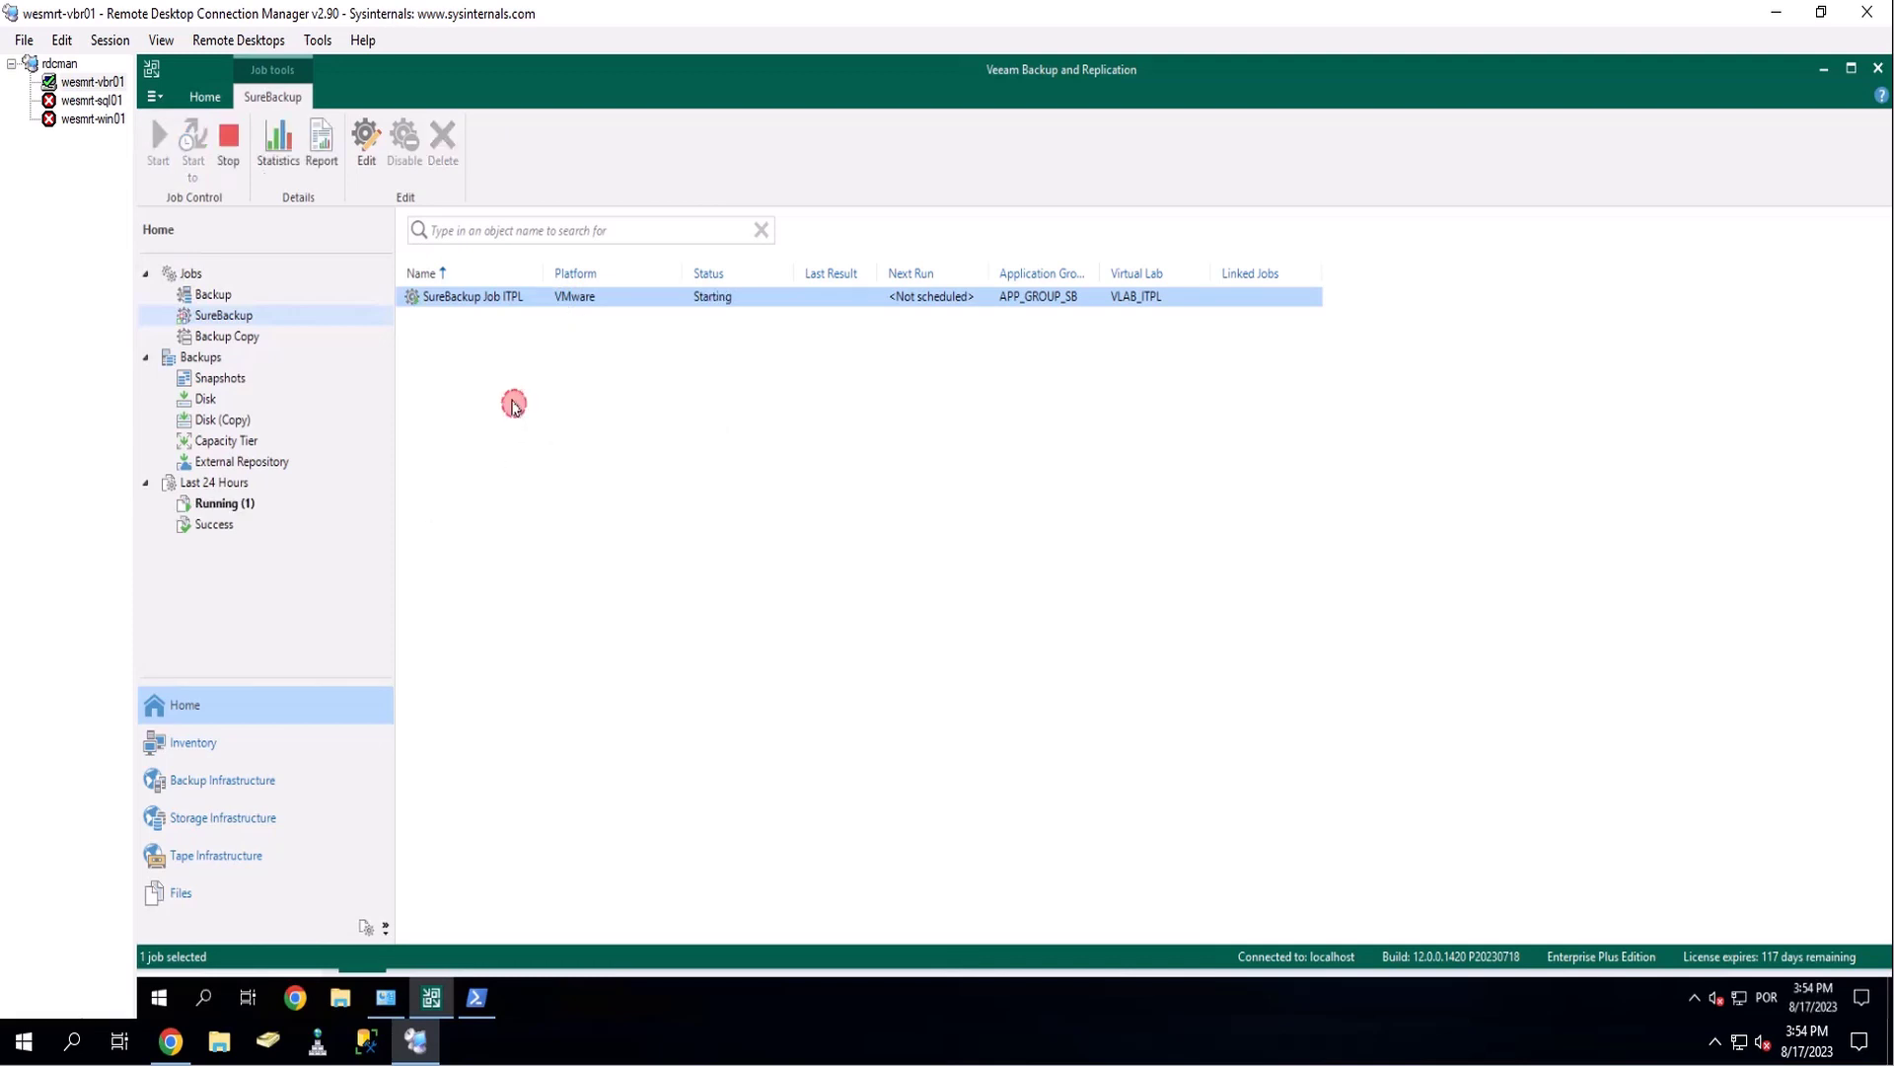
Open the running job's session details for Linux1, and check the virtual lab's recent tasks in vSphere Client
left_click(501, 296)
double_click(501, 296)
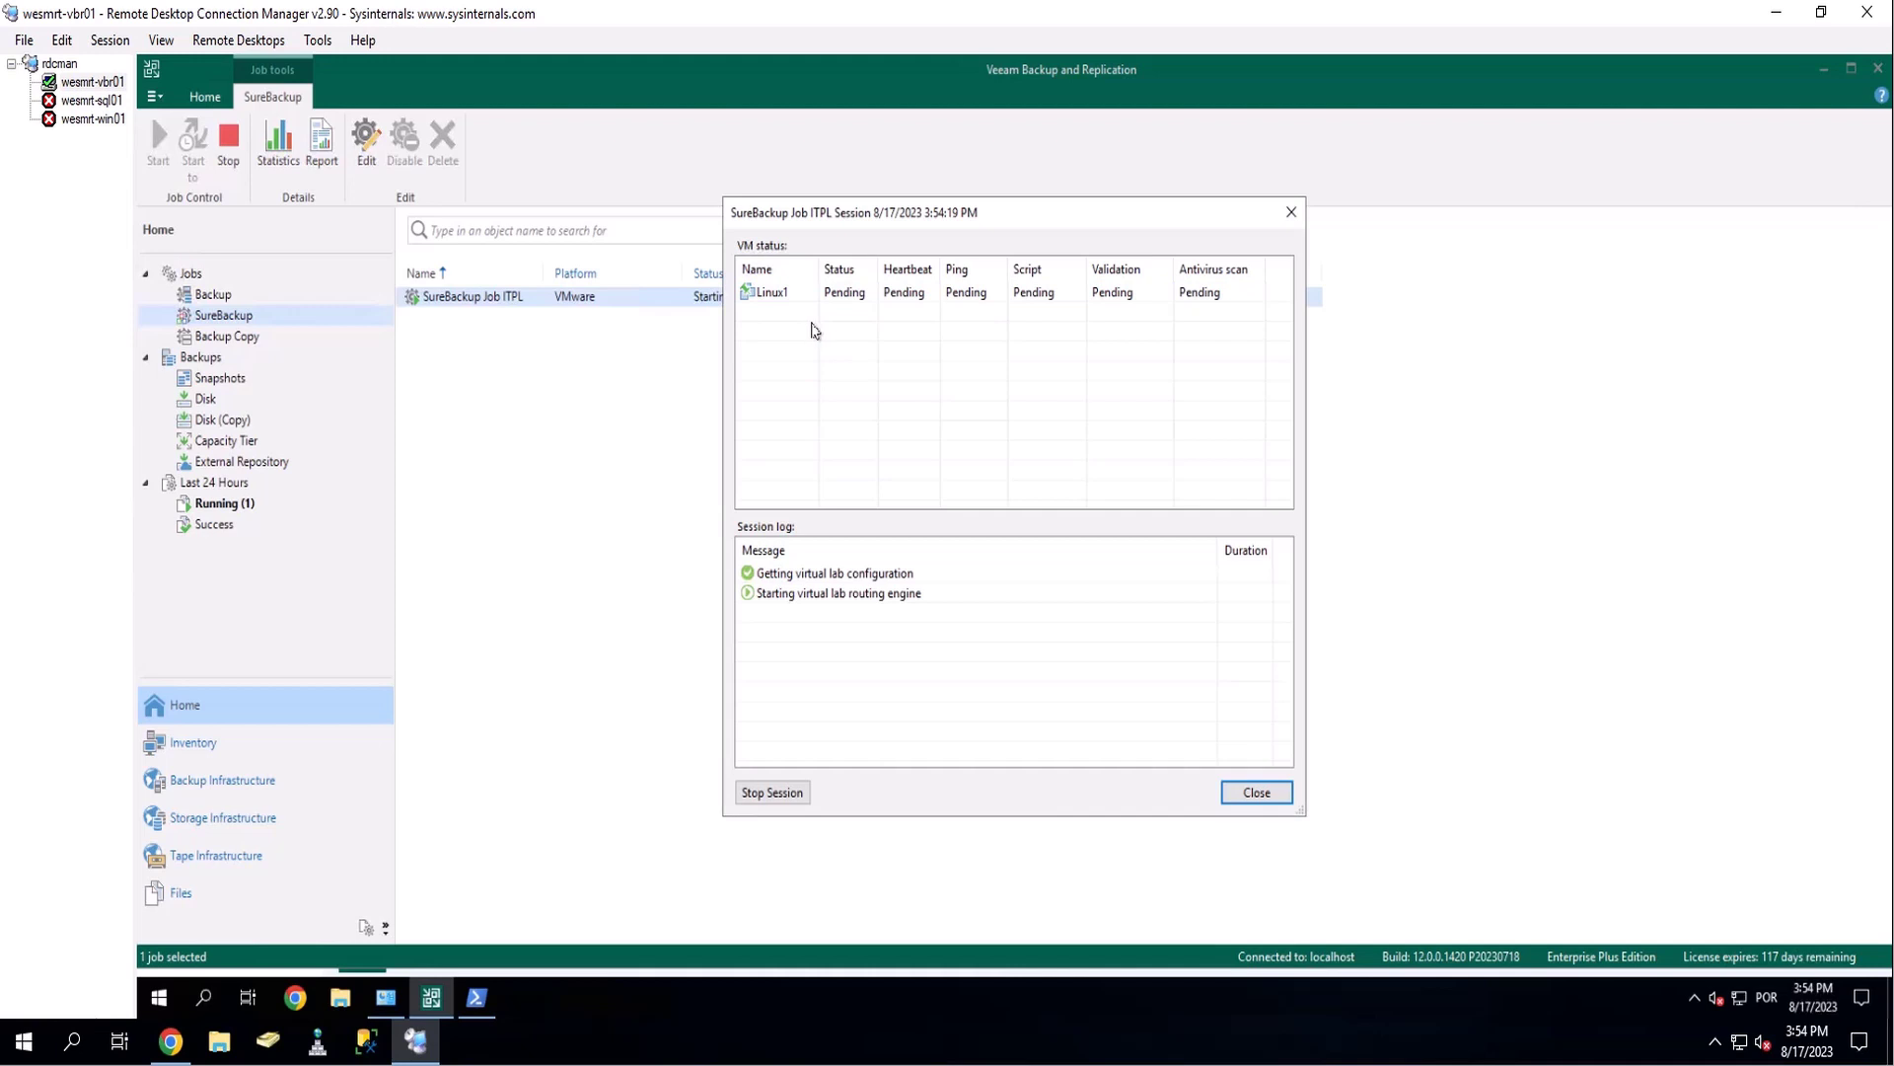
left_click(811, 294)
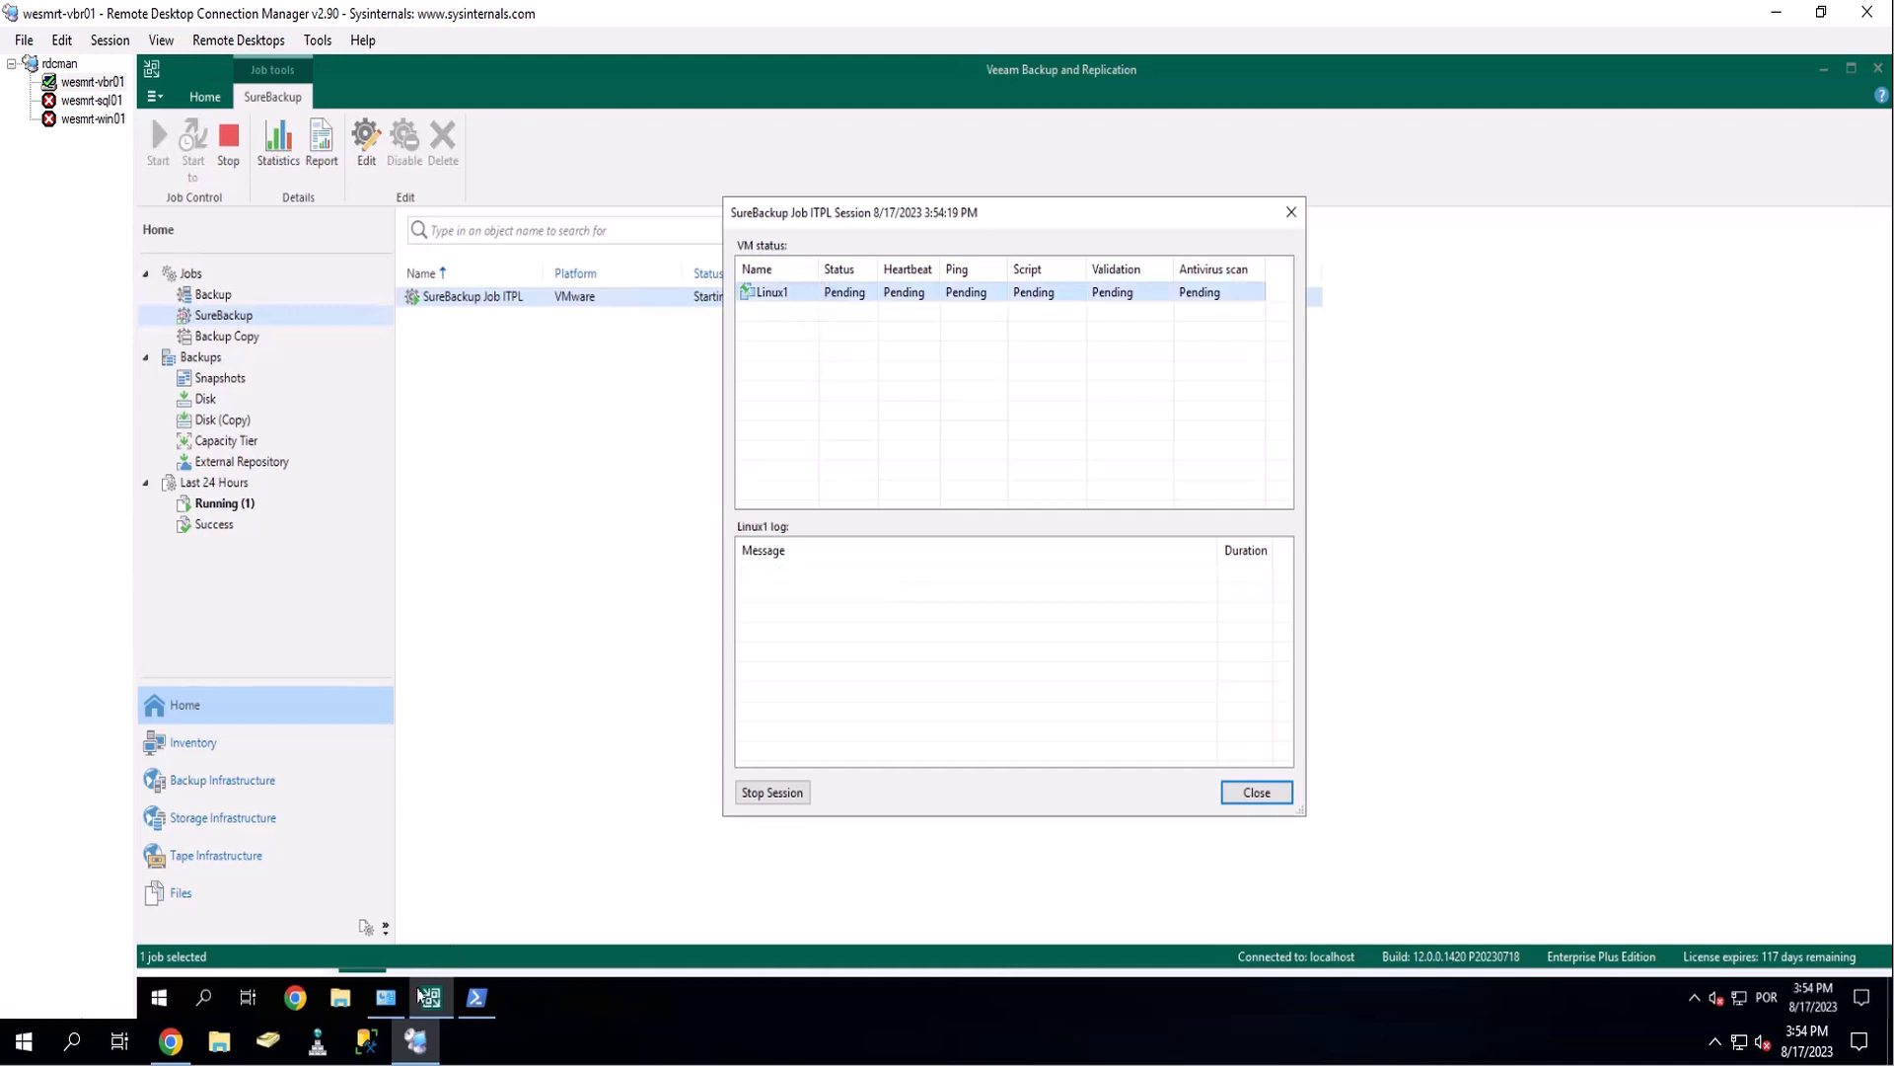
left_click(174, 1043)
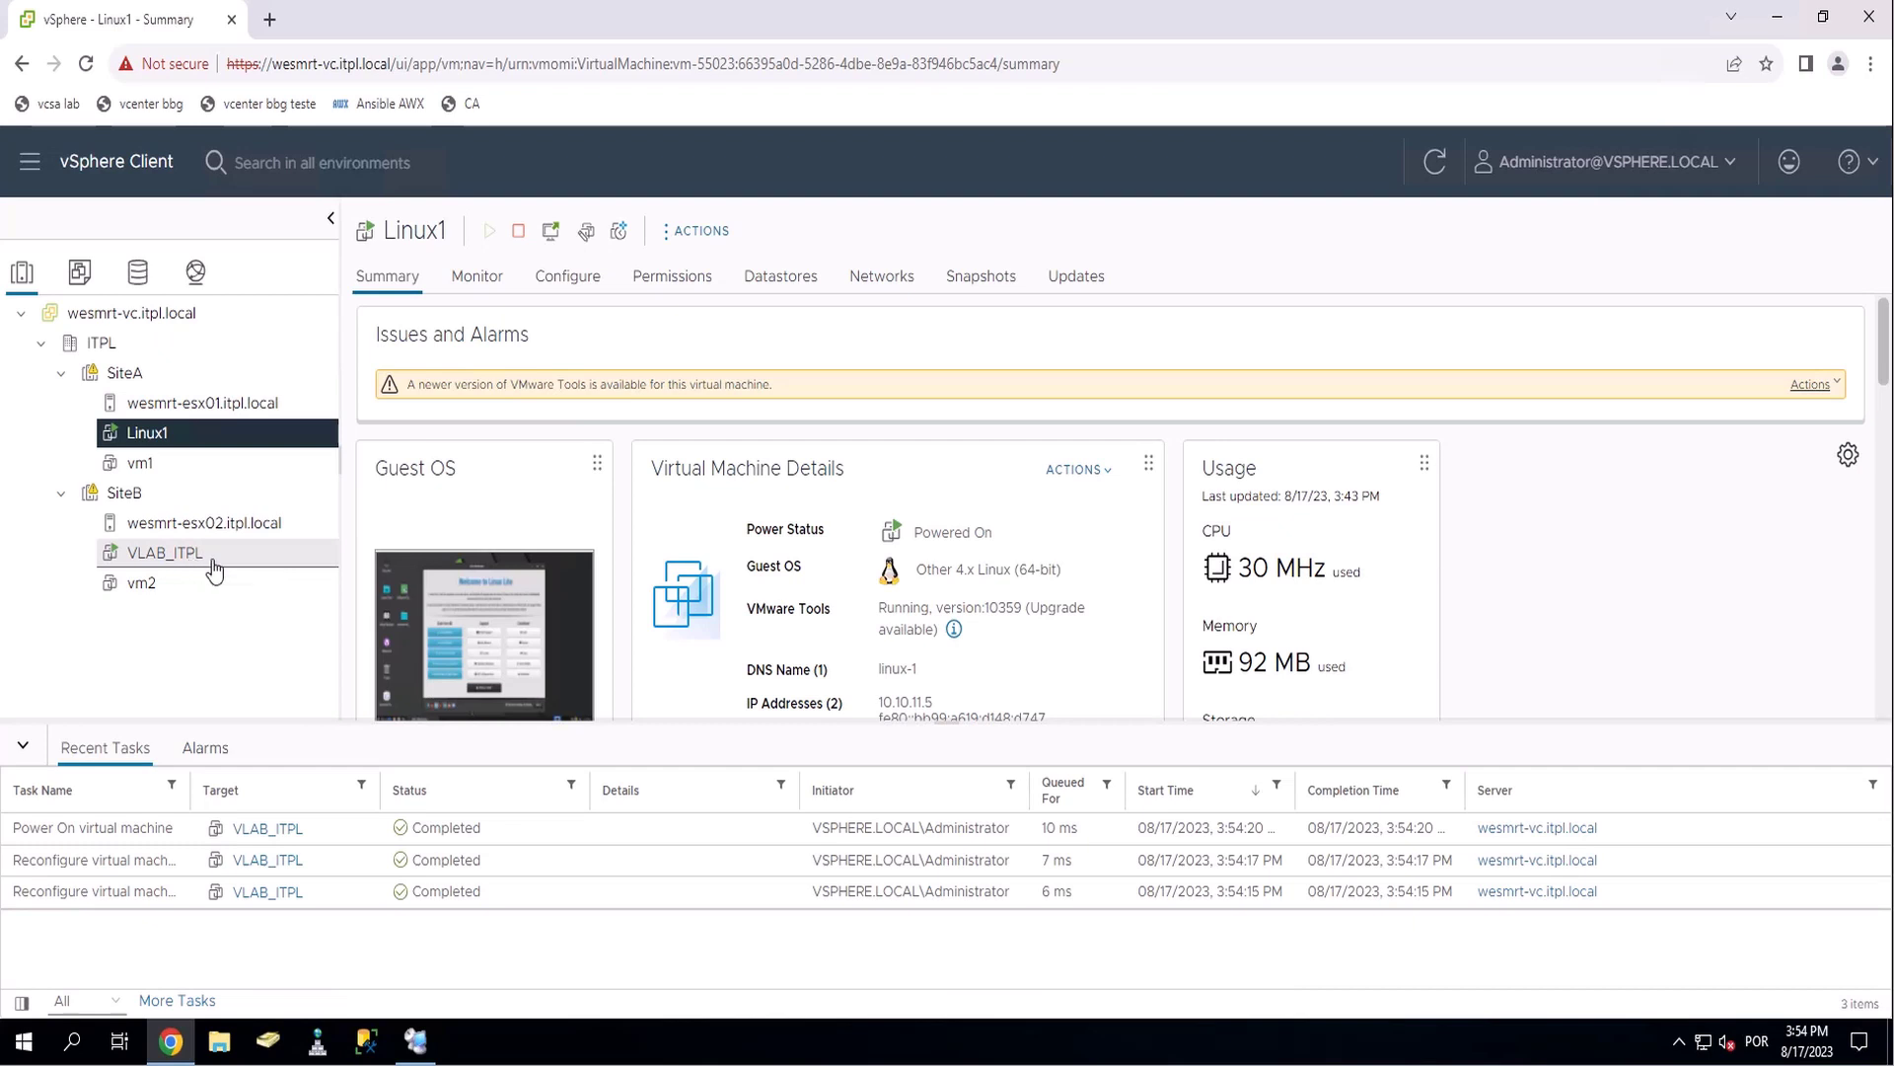
left_click(171, 1041)
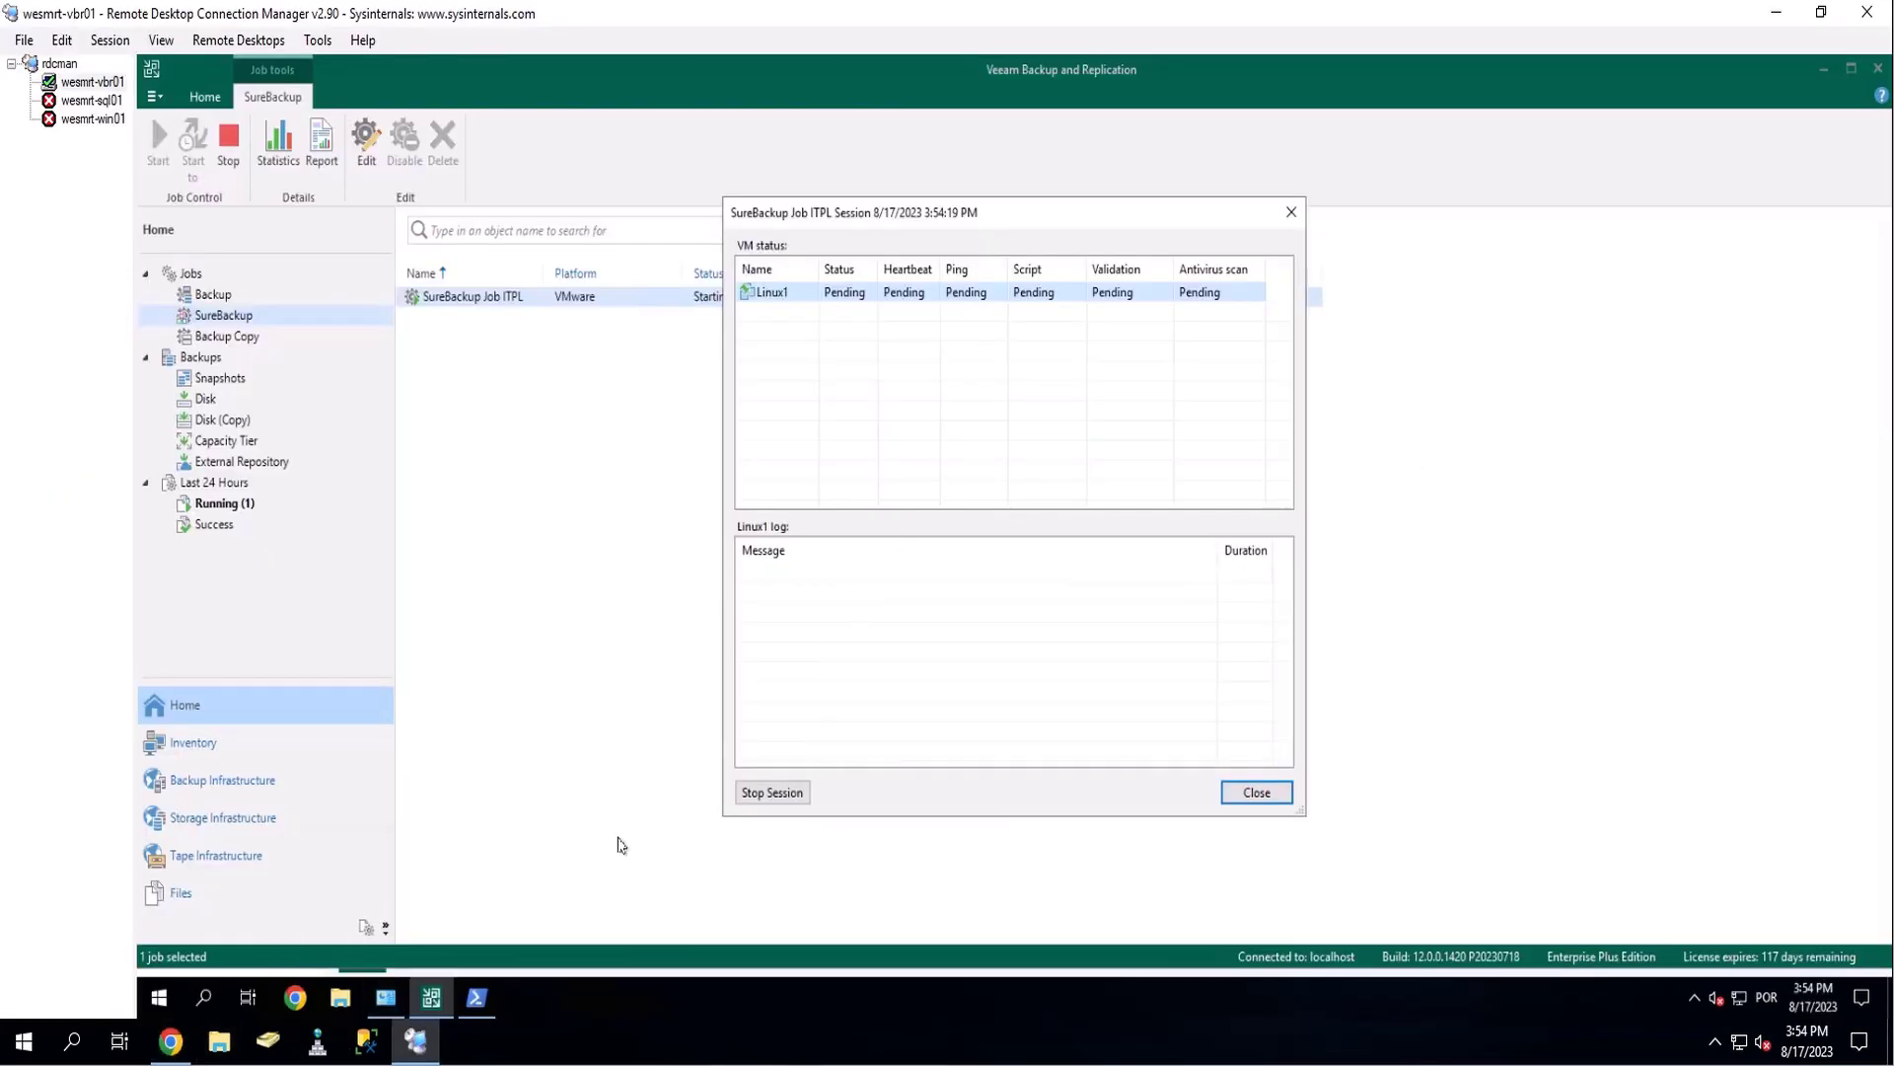
In PowerShell on the backup server, run route print twice to check for a route to the virtual lab
left_click(476, 998)
left_click(834, 582)
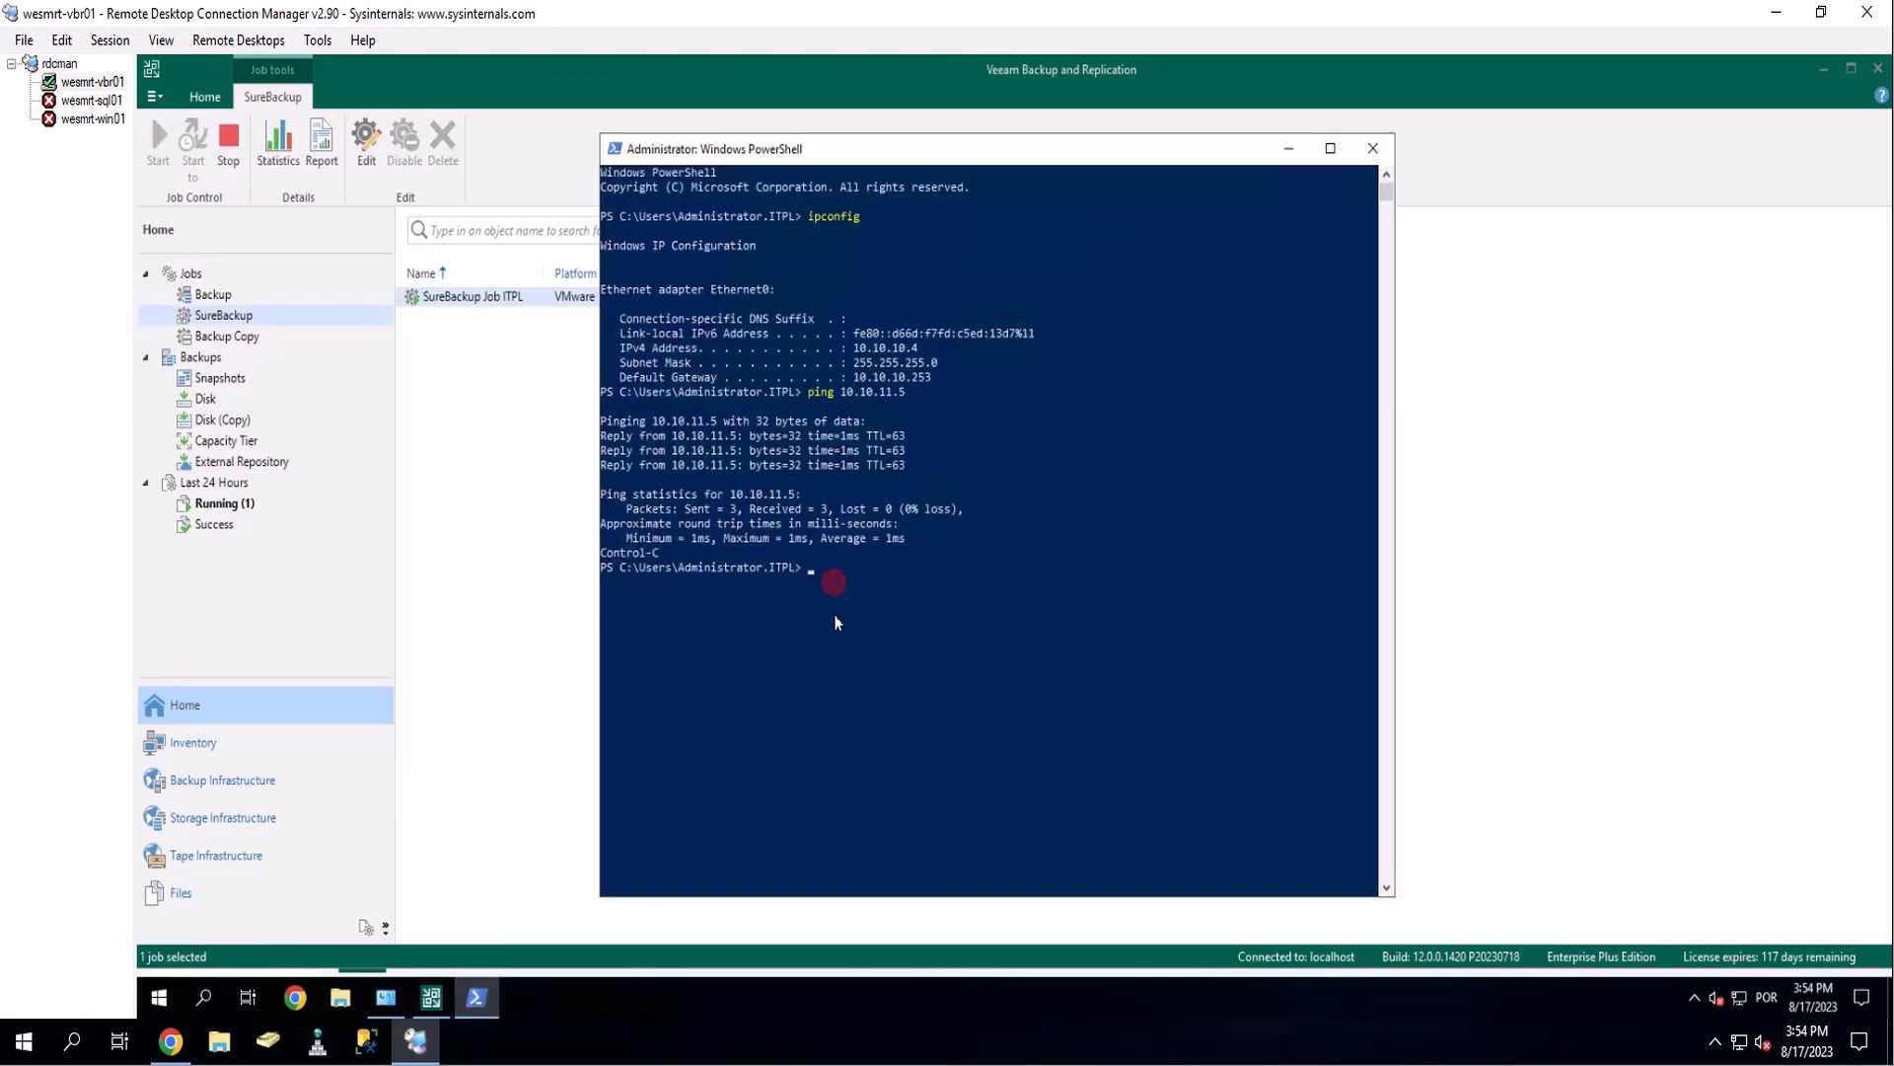
type("route print")
key("Return")
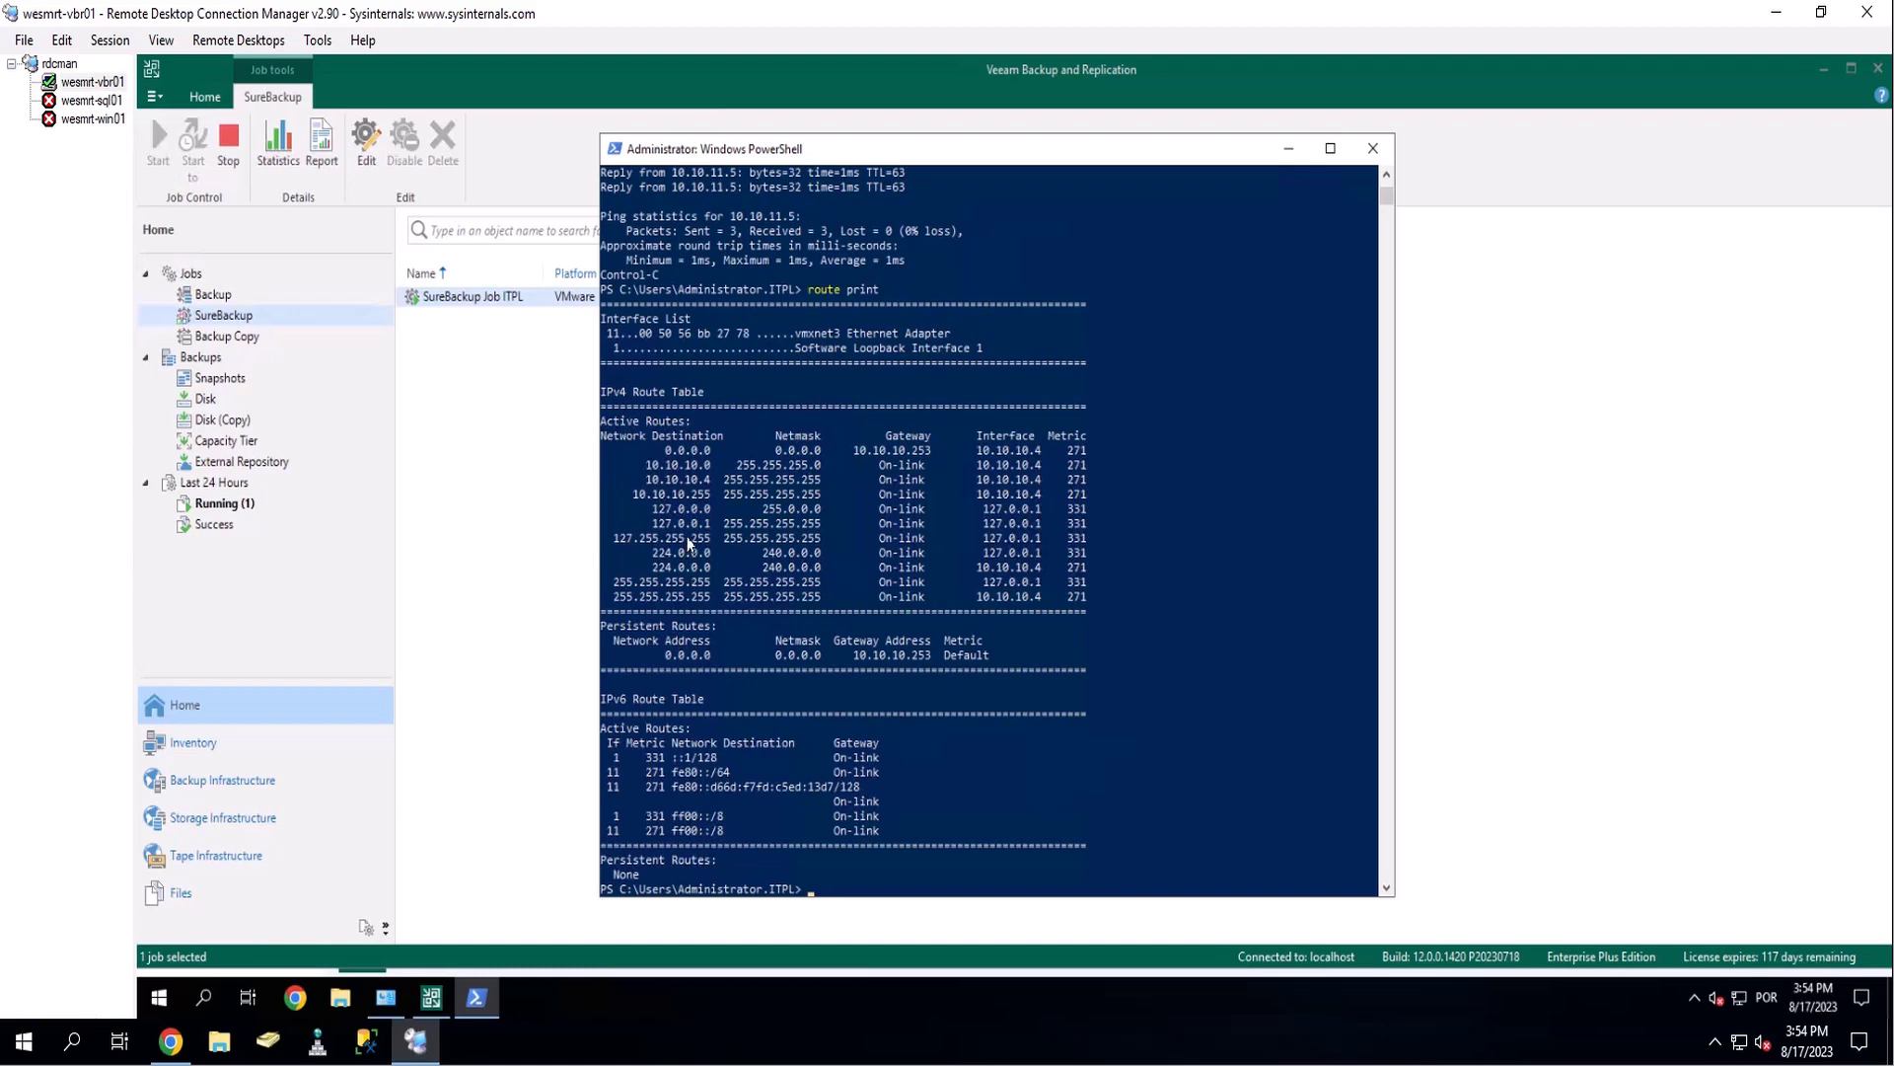
scroll(762, 589, "down", 3)
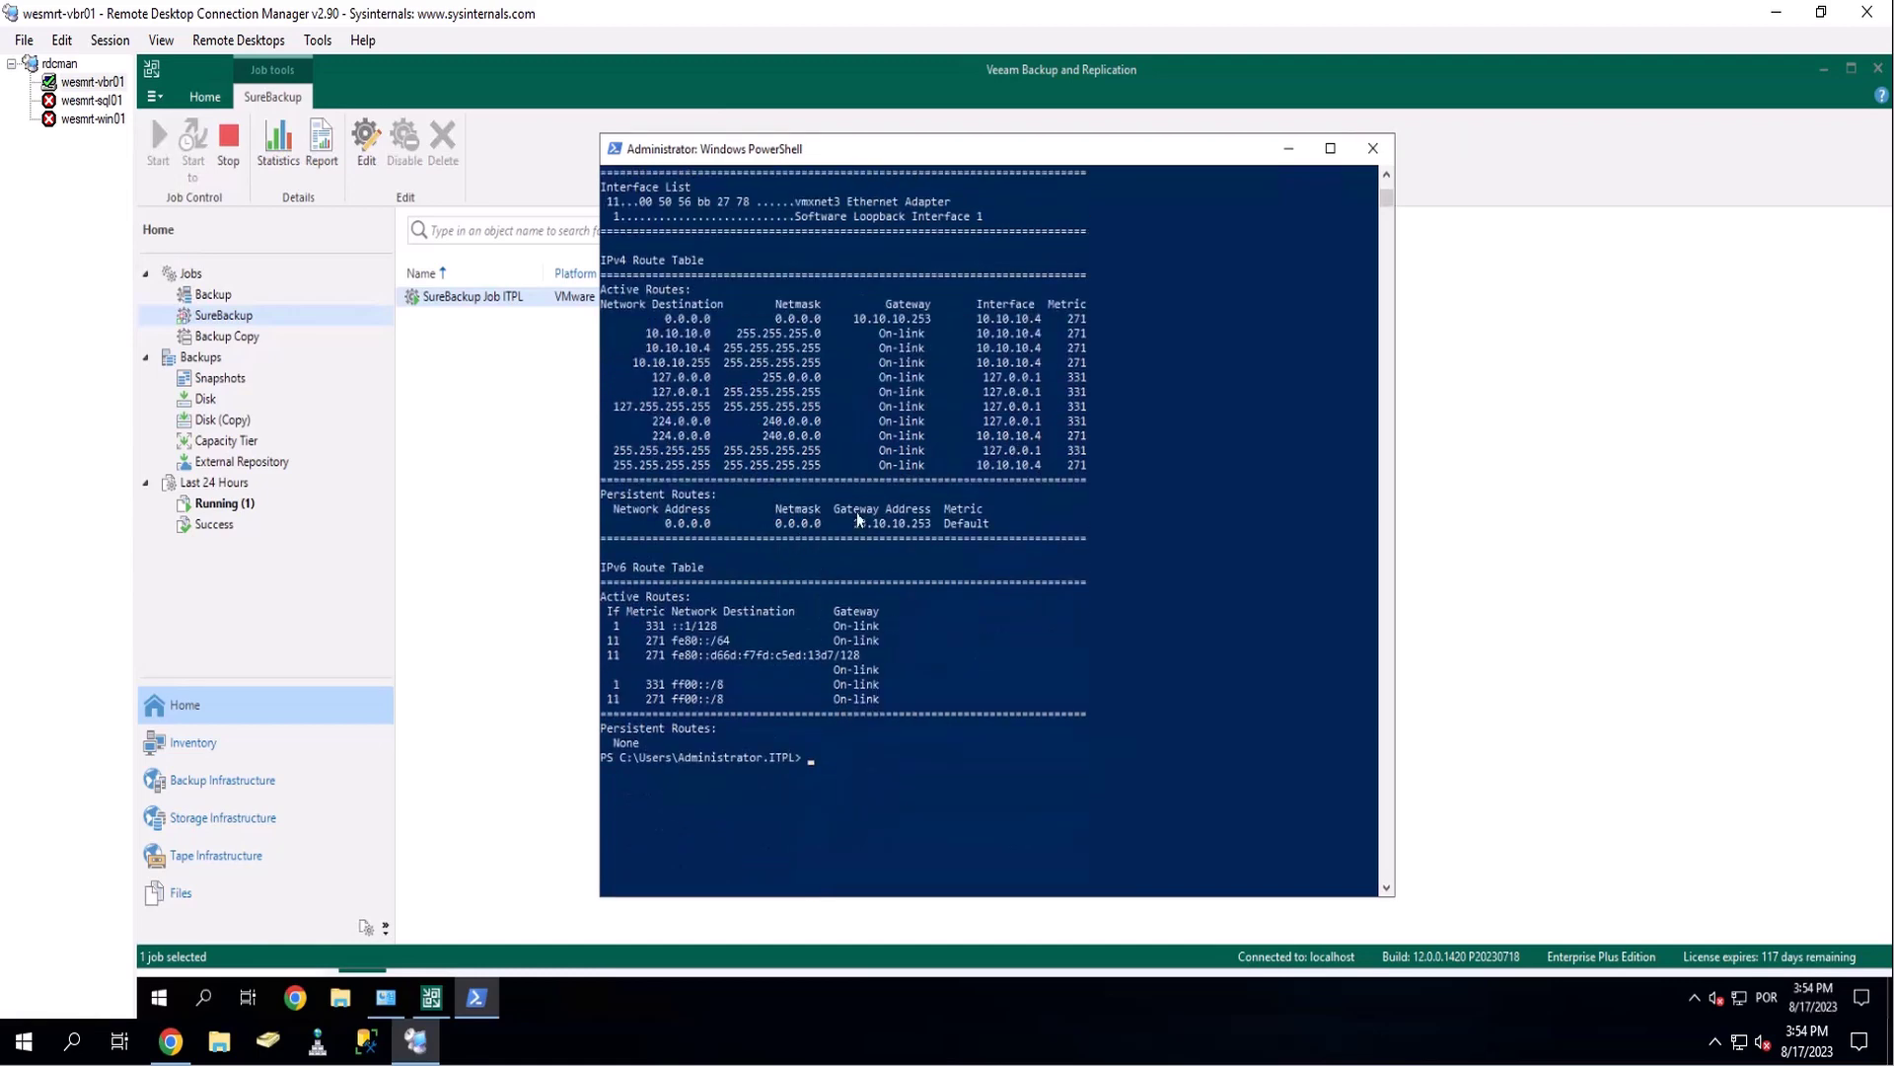
key("Up")
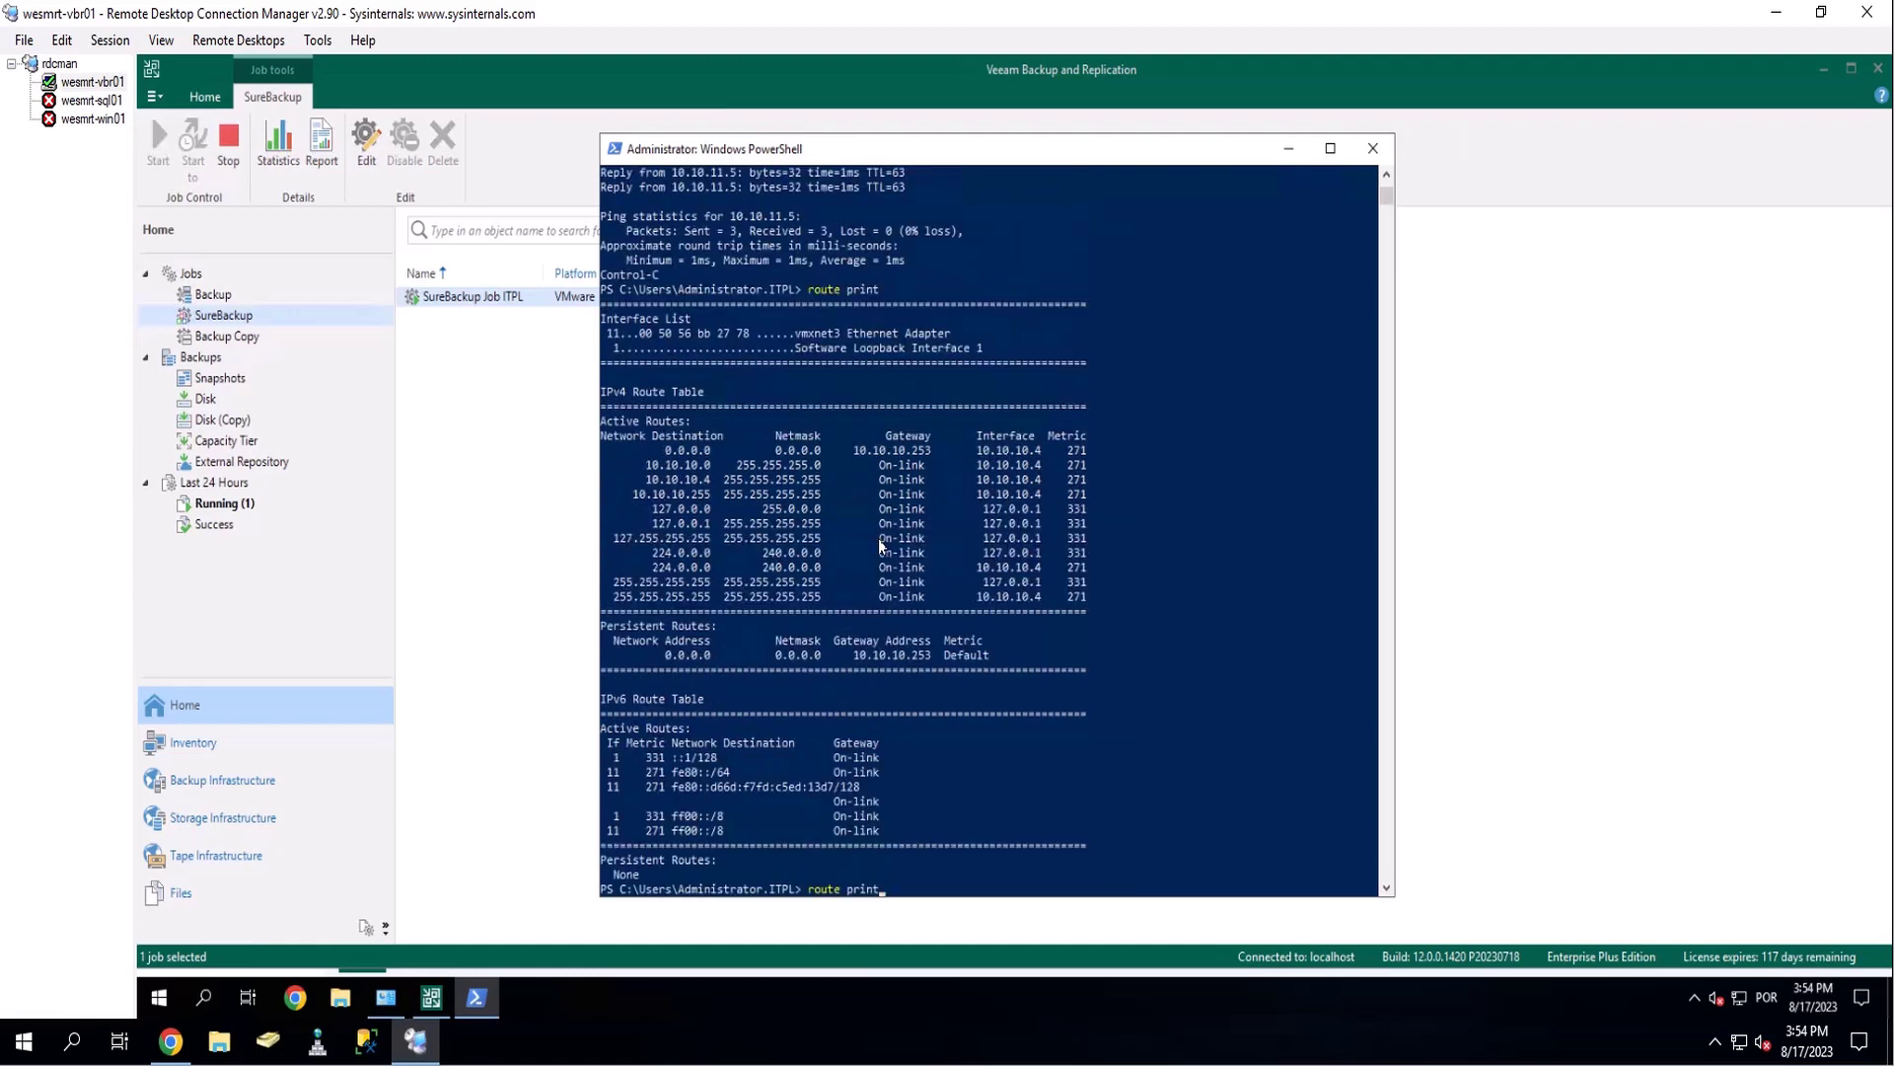
key("Return")
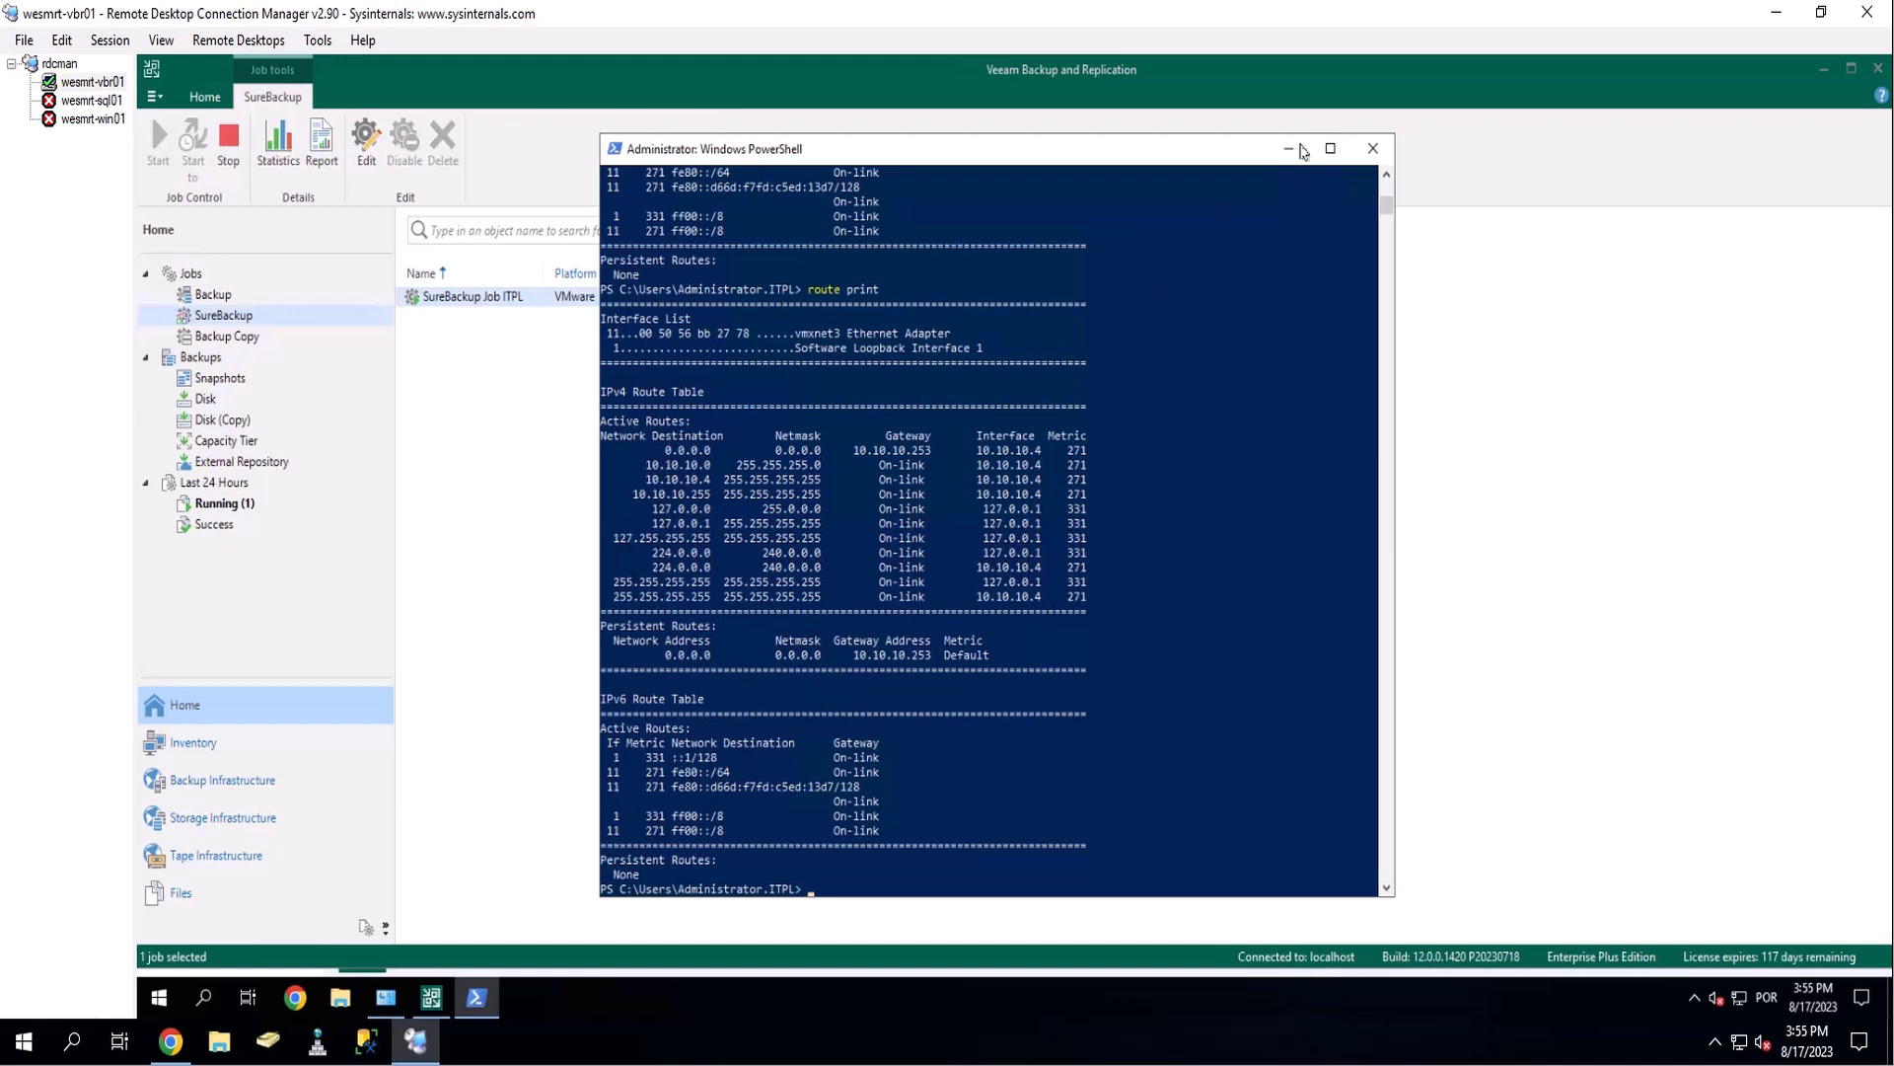
left_click(1289, 149)
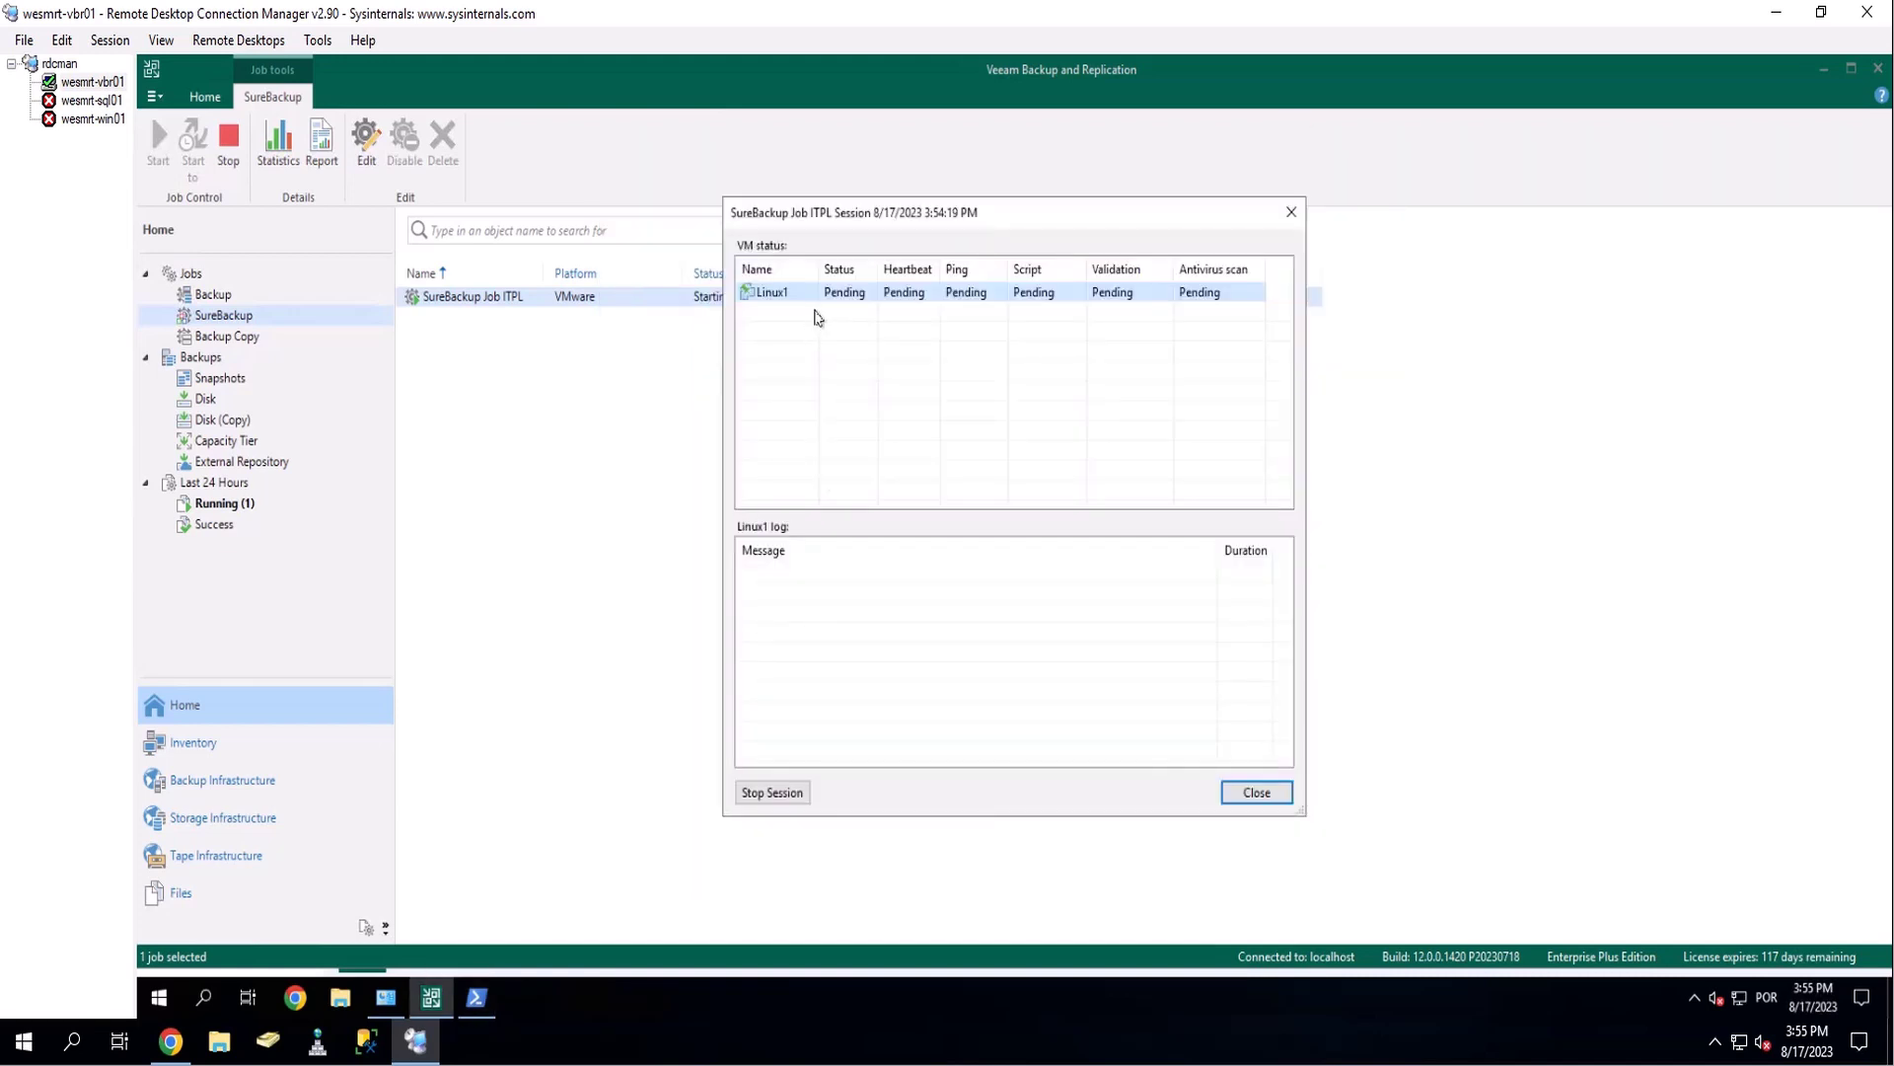
Review the overall SureBackup session log, and look up the VLAB_ITPL appliance's IP address in vSphere Client
left_click(815, 315)
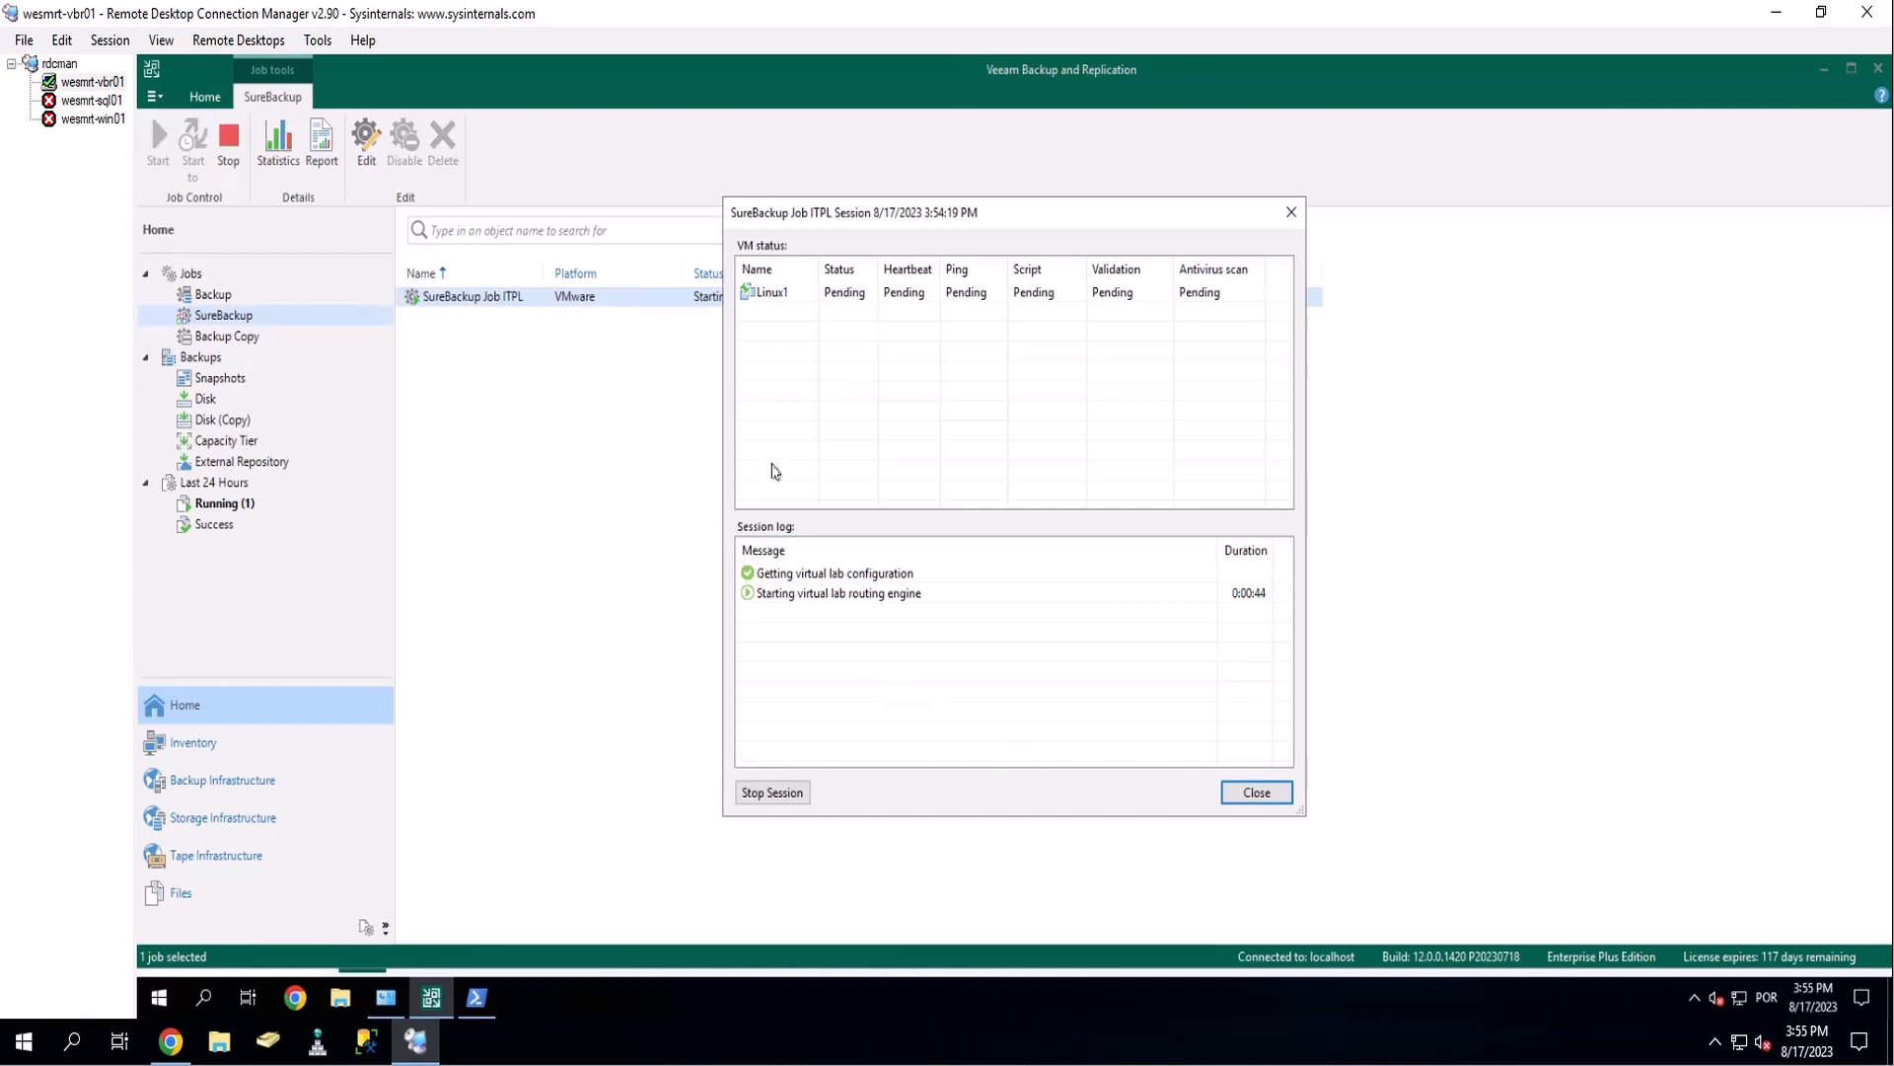
left_click(171, 1041)
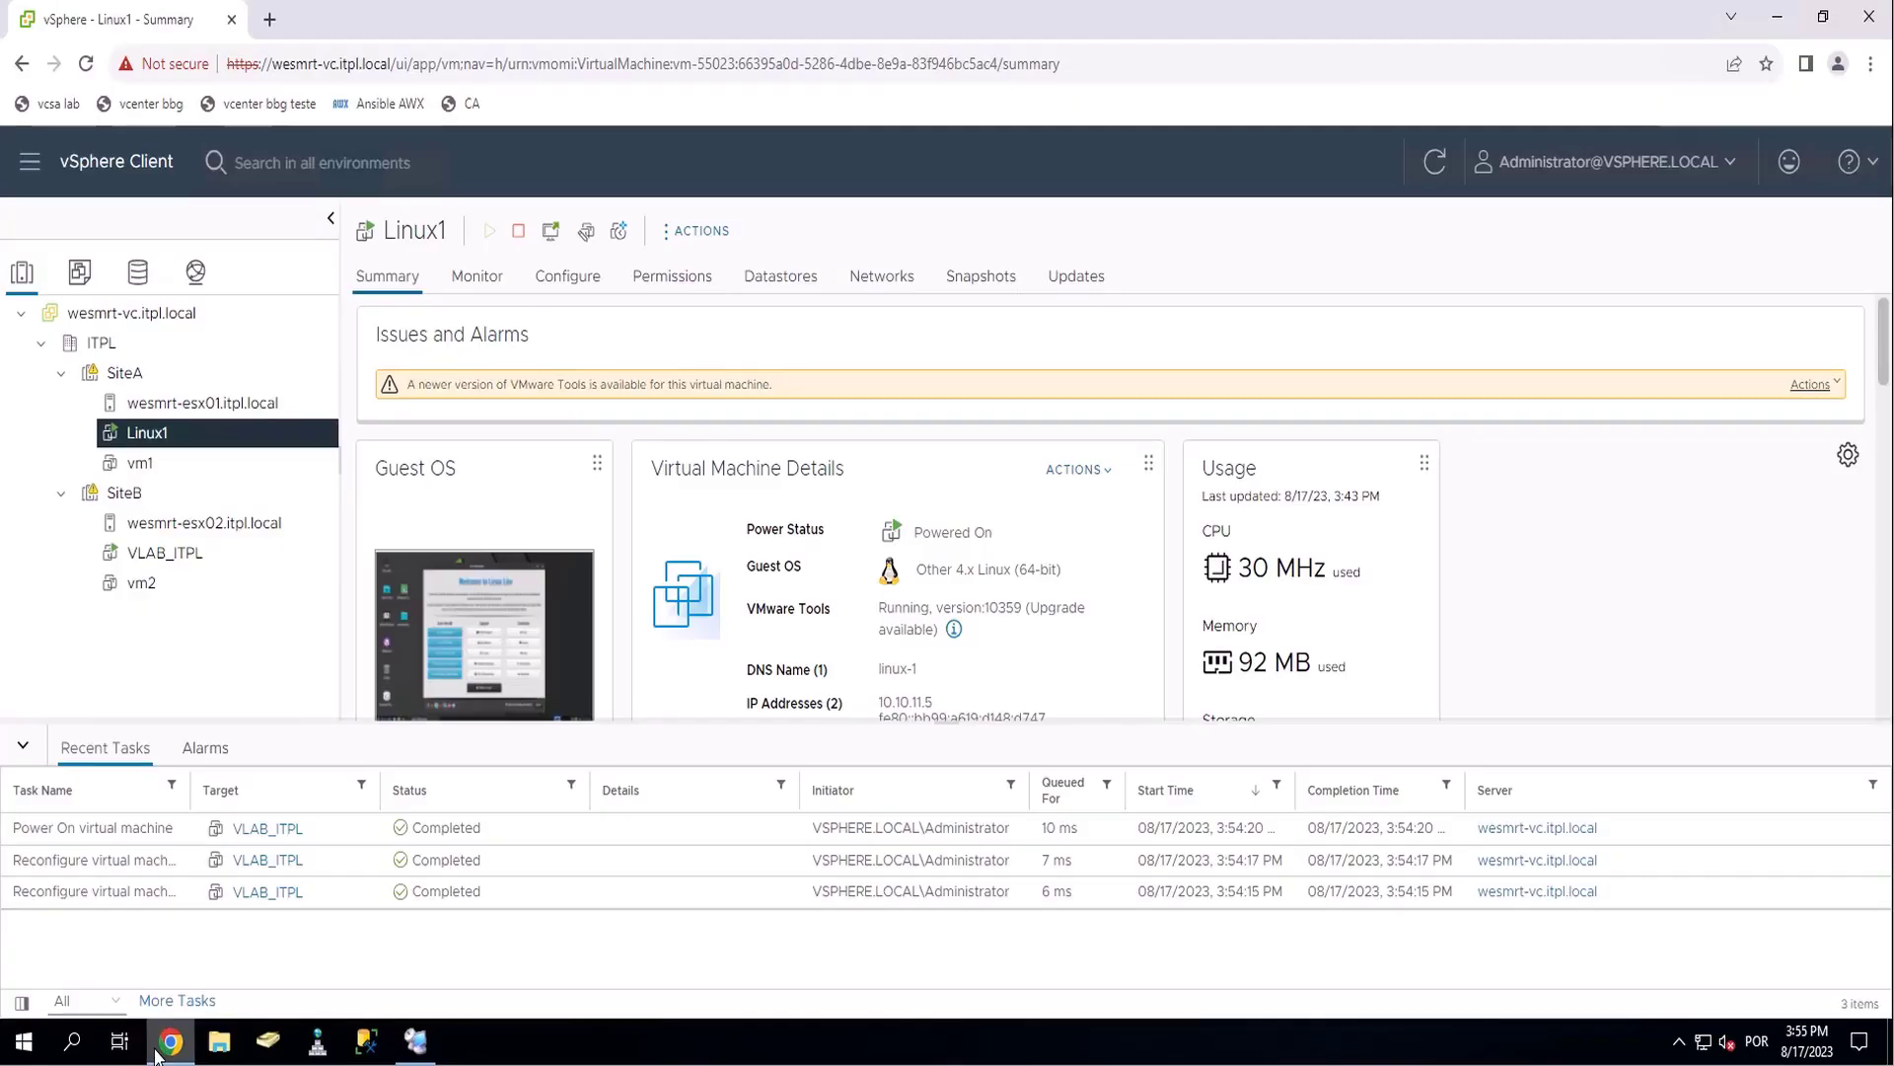
left_click(209, 626)
left_click(182, 553)
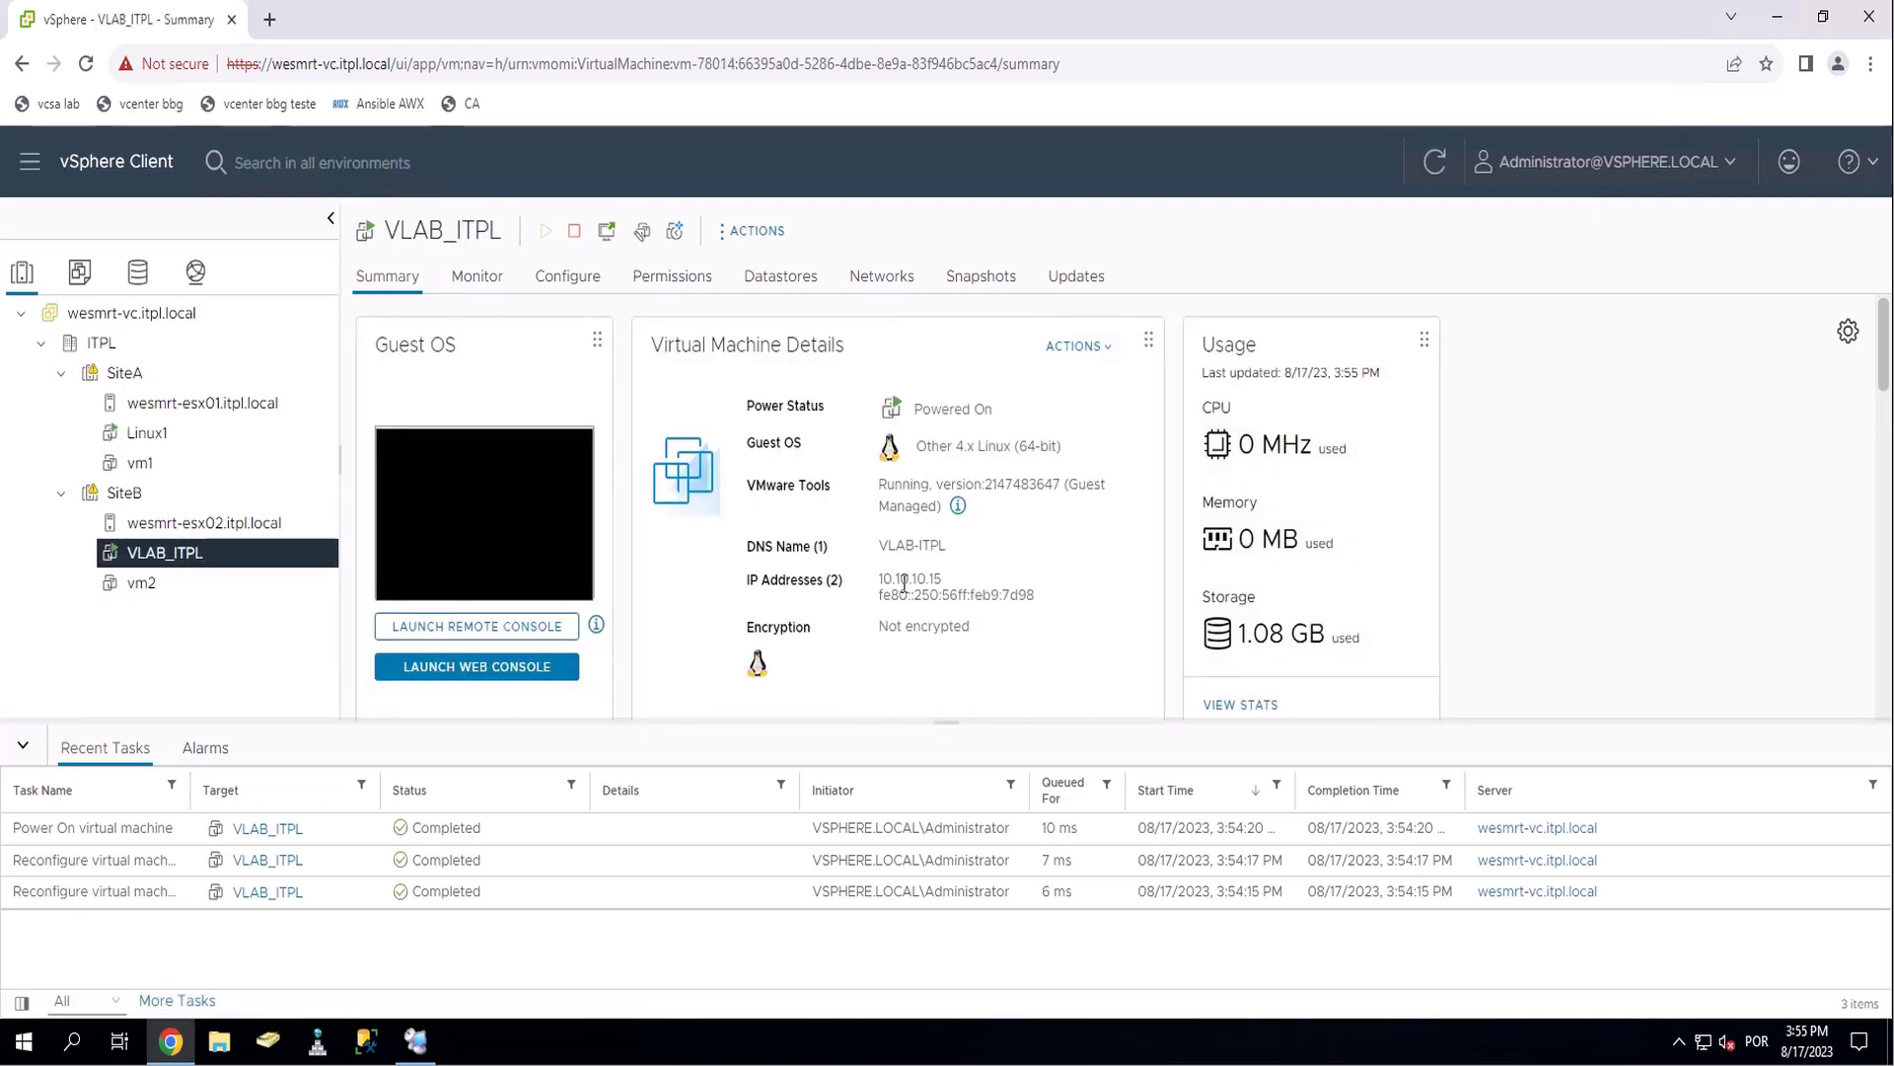
left_click_drag(881, 583, 973, 584)
left_click(414, 1048)
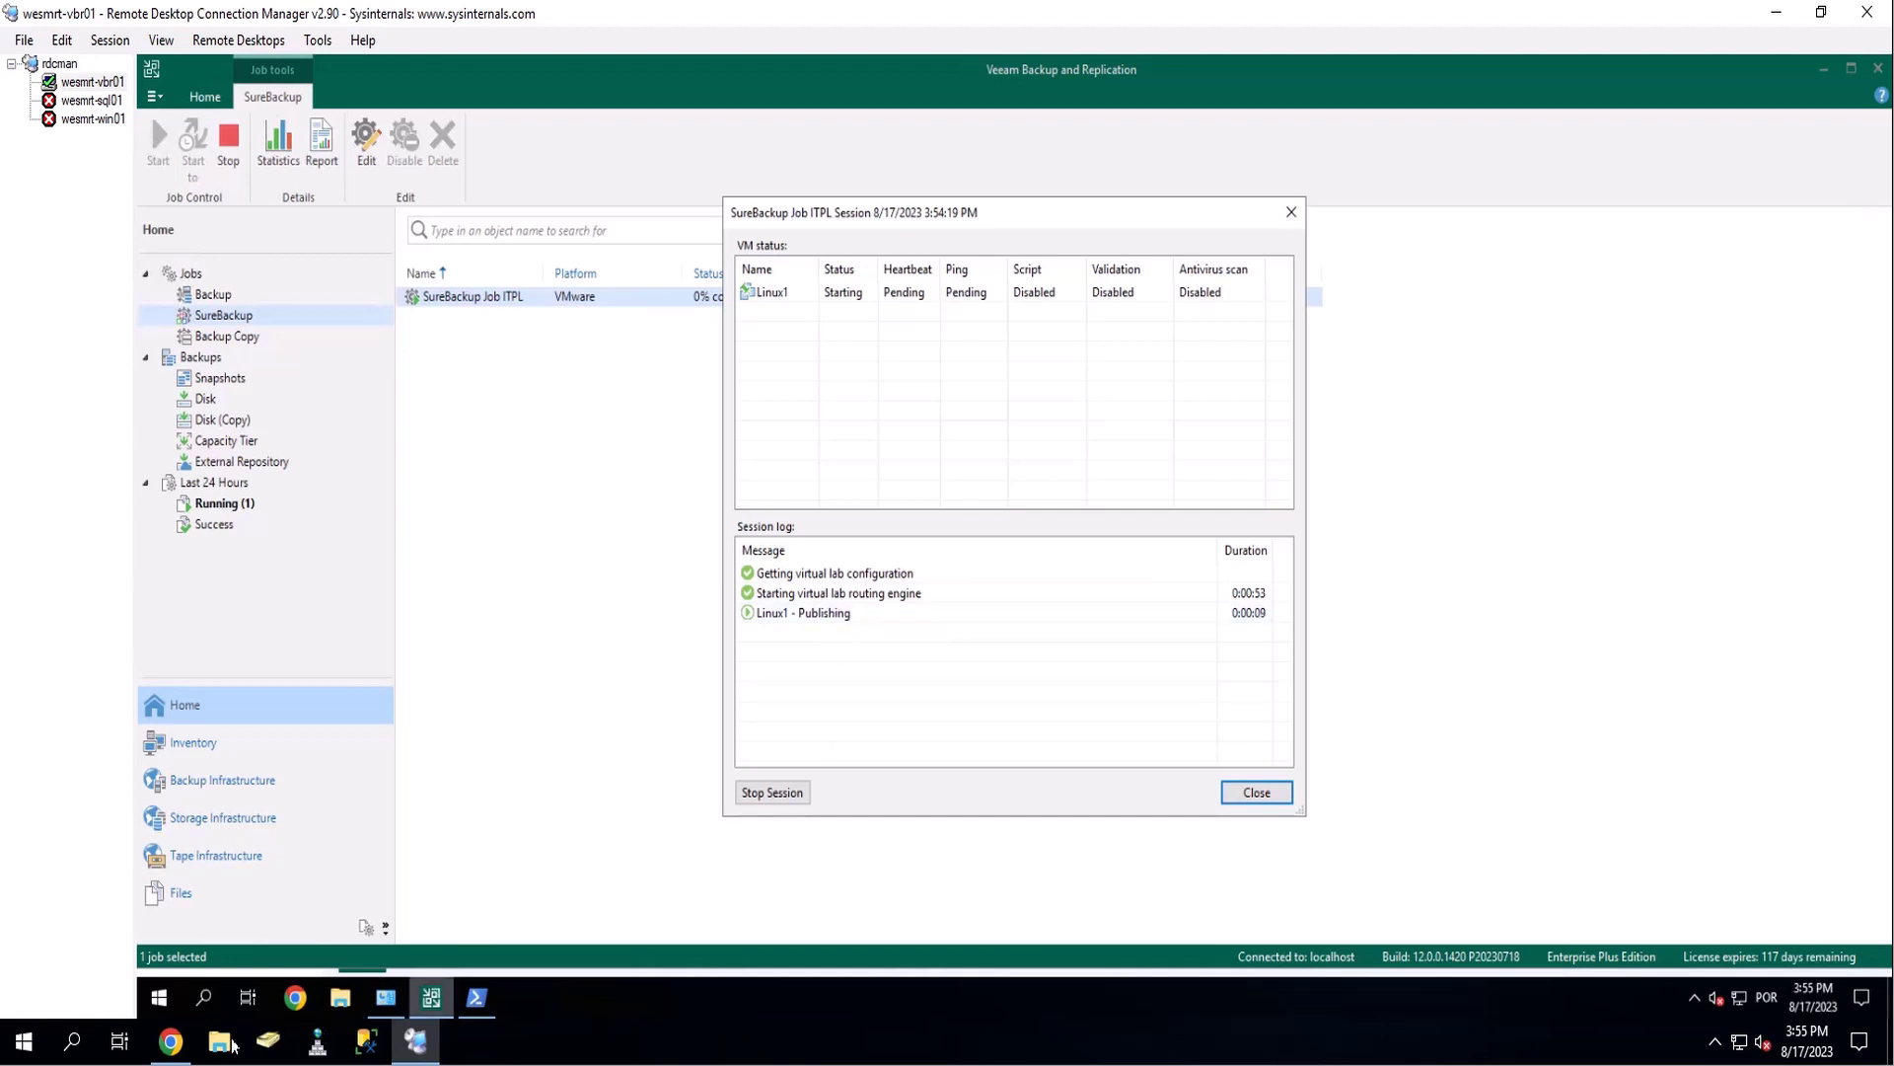
left_click(172, 1049)
left_click(172, 1050)
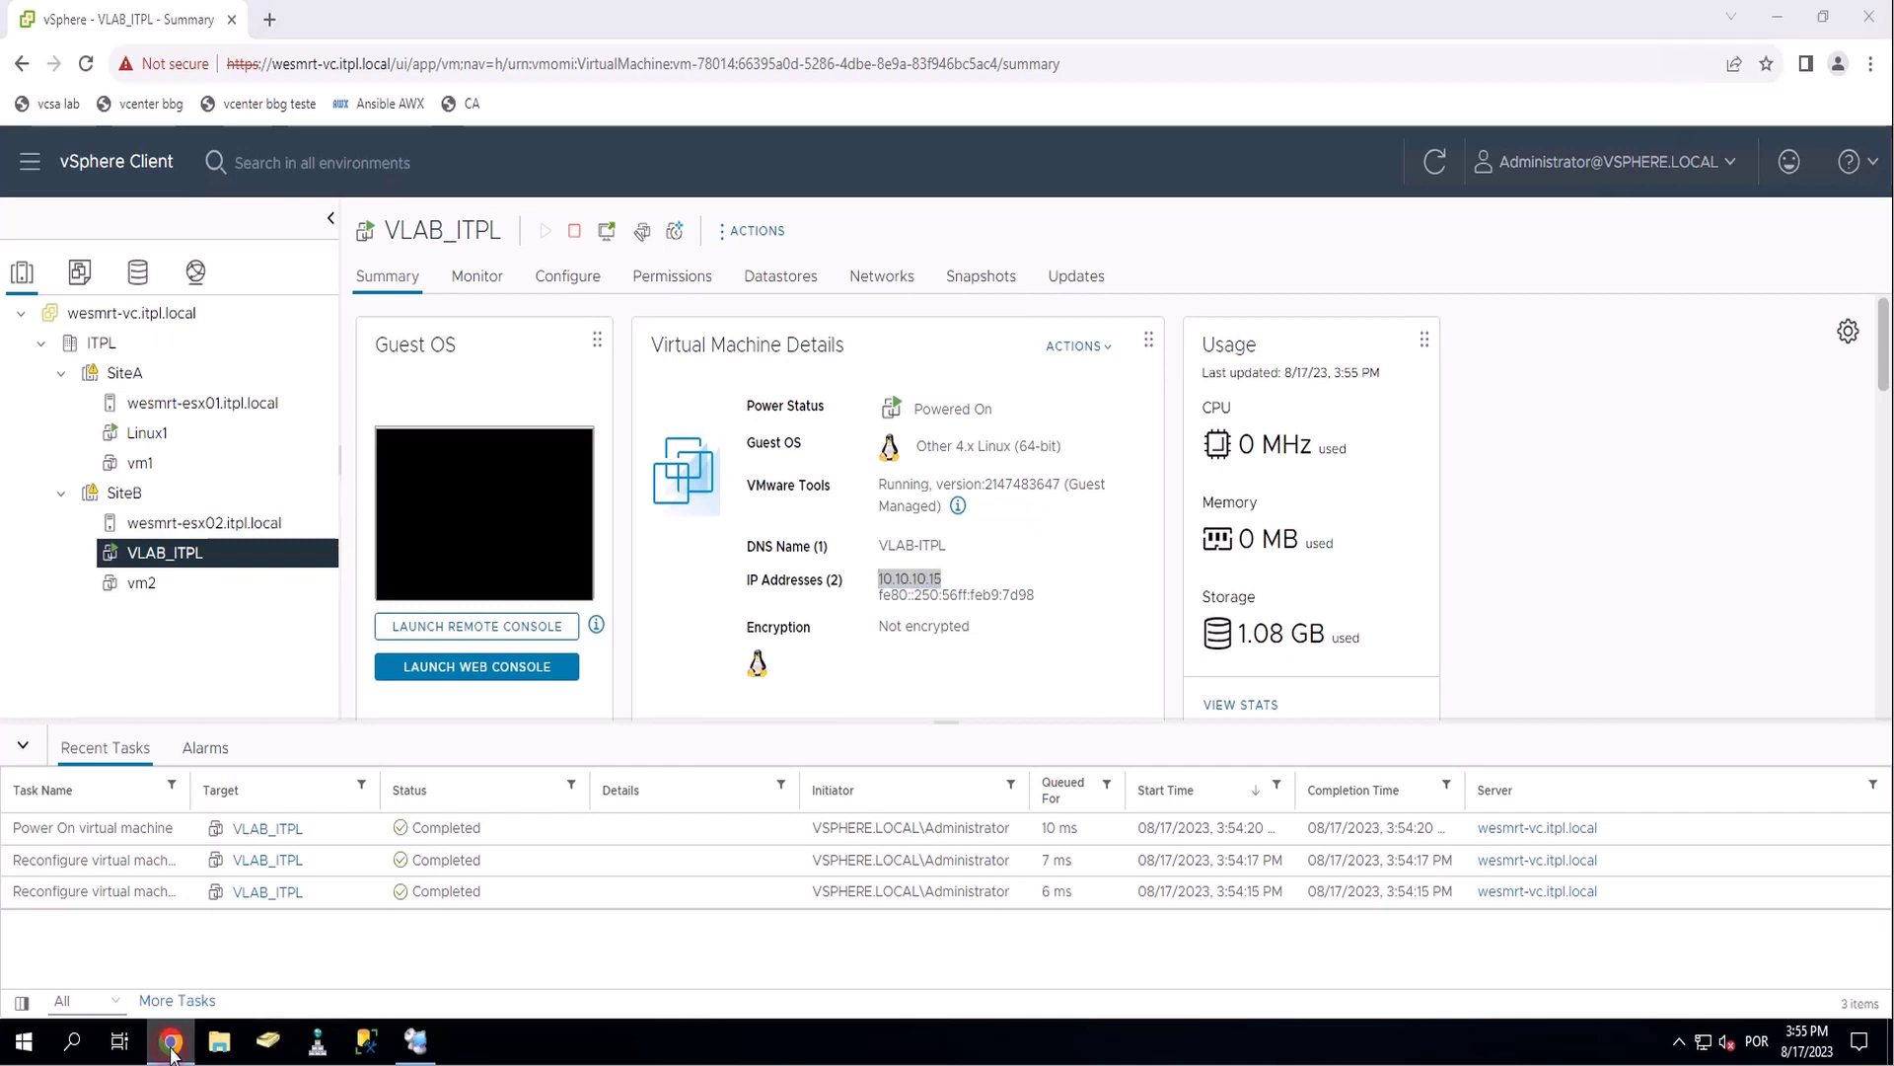
Run route print again in PowerShell and examine the route that uses the VLAB_ITPL appliance as its gateway
left_click(483, 1002)
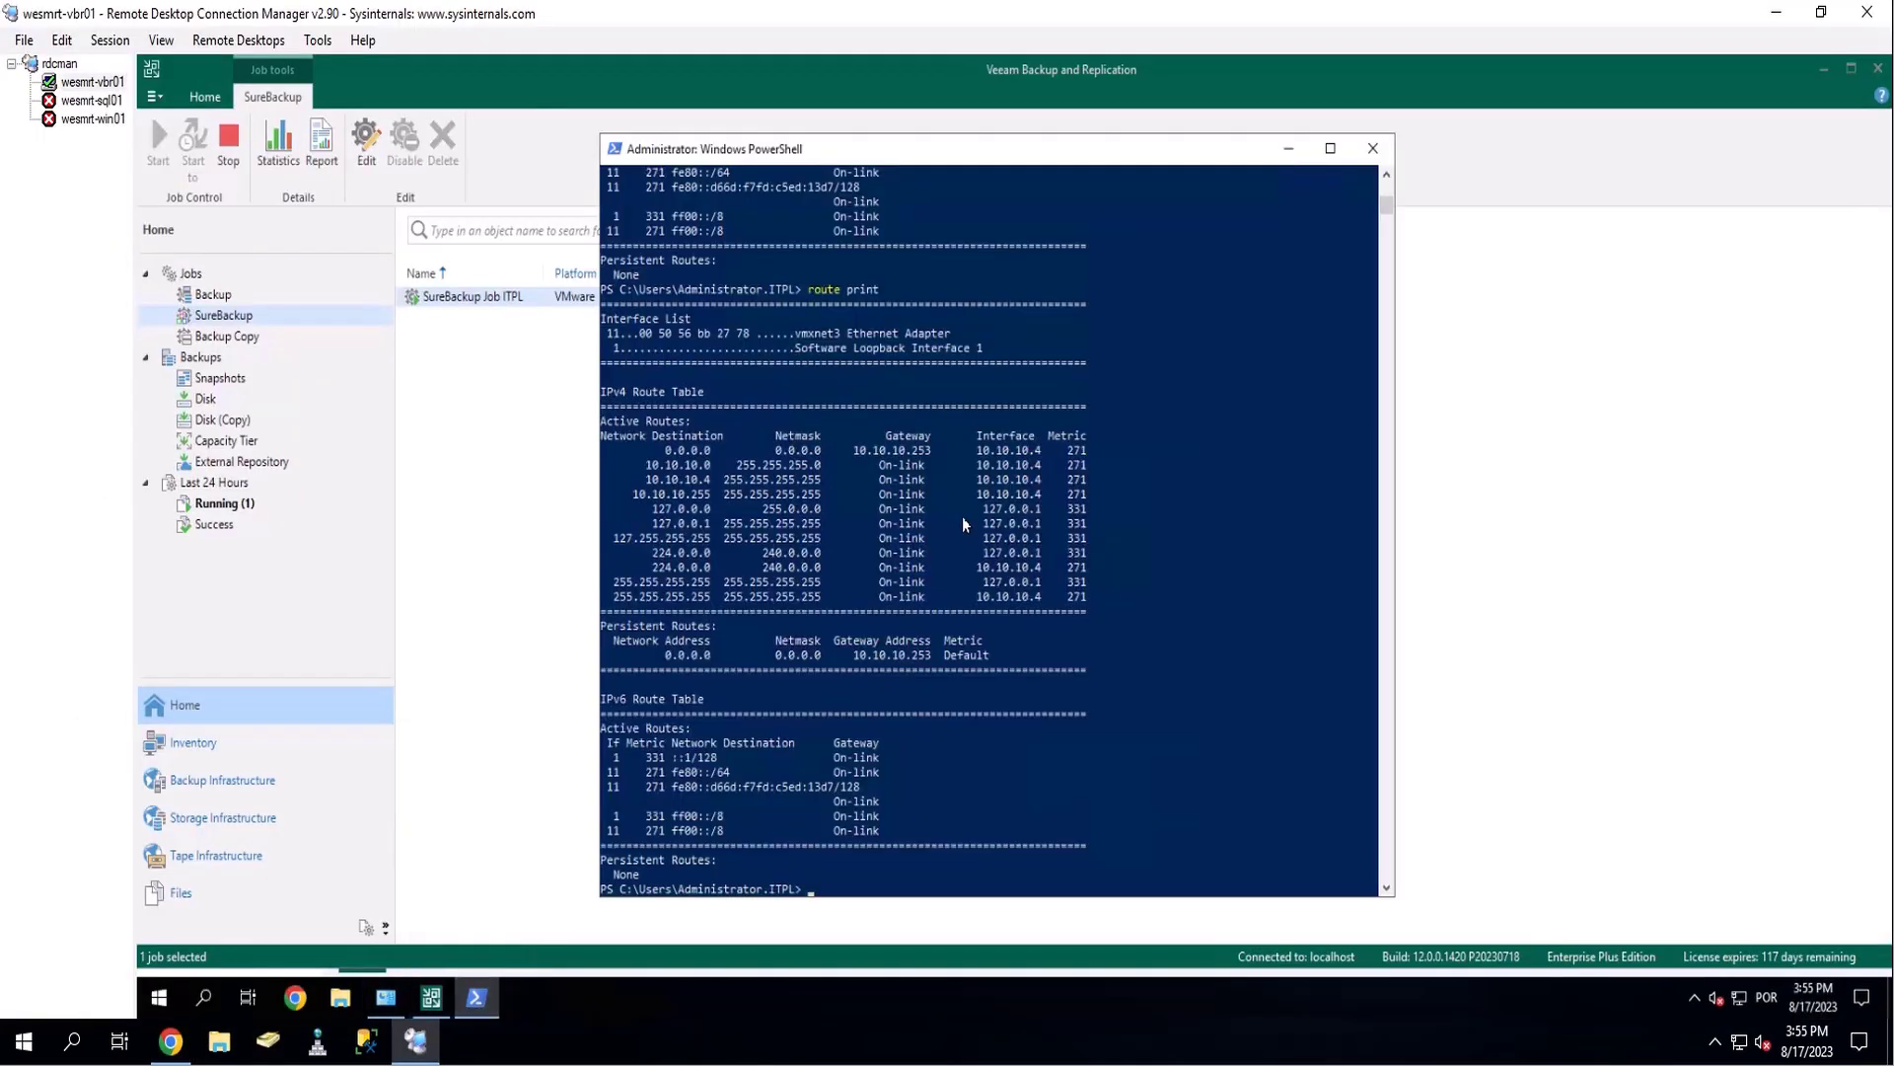
key("Up")
key("Return")
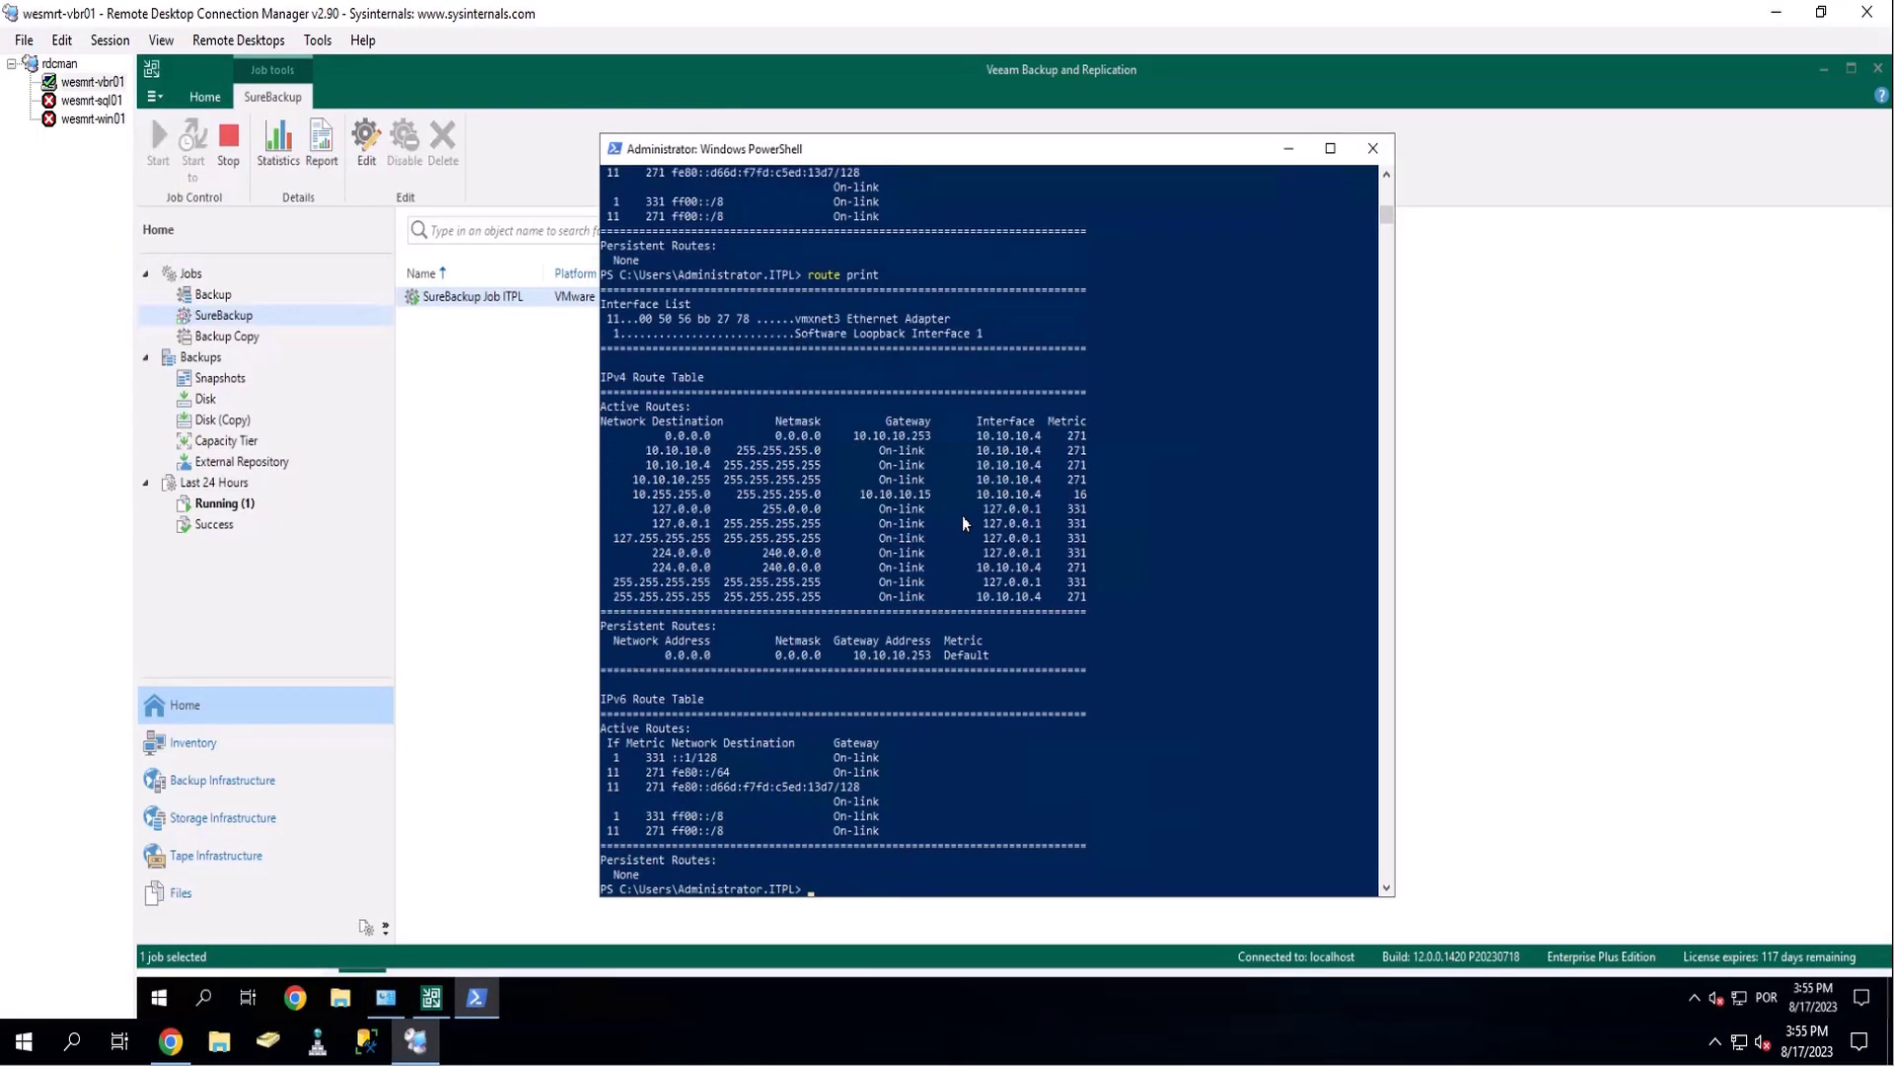
left_click_drag(634, 494, 825, 495)
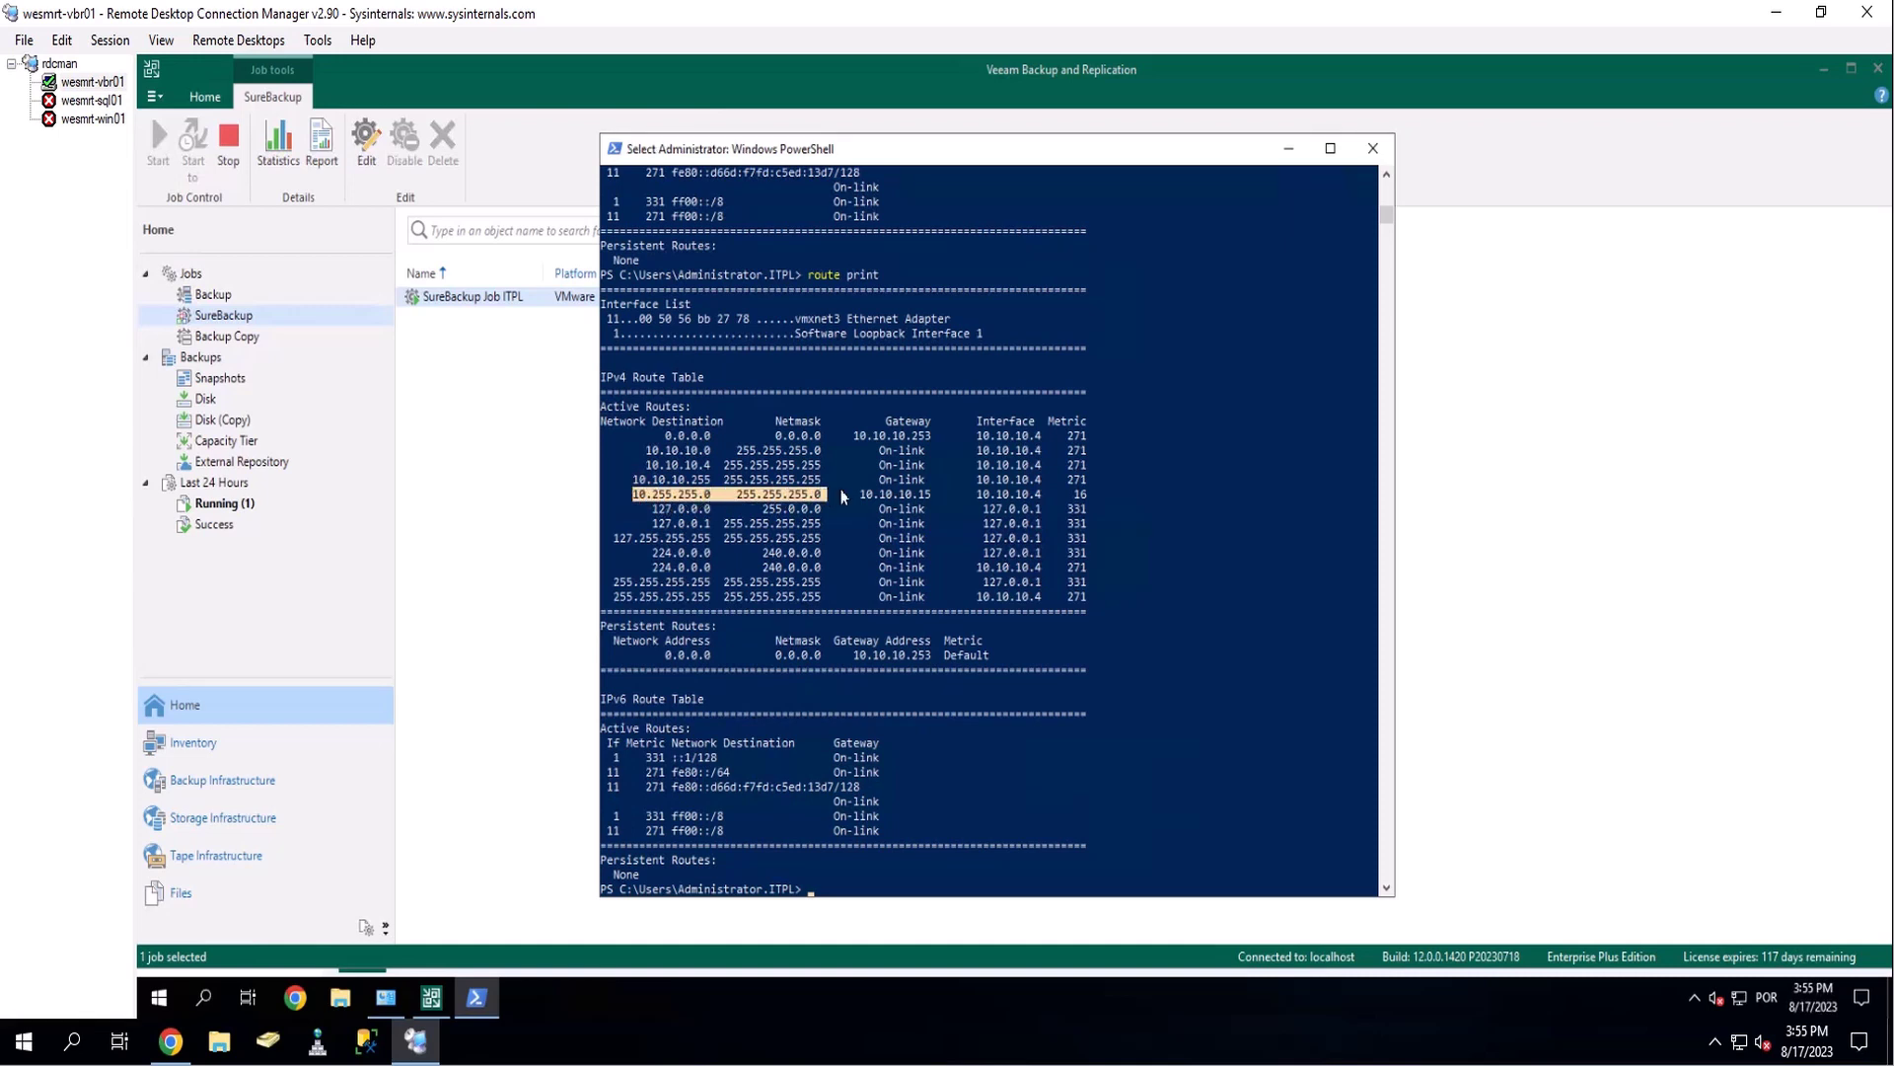
left_click_drag(956, 501, 932, 493)
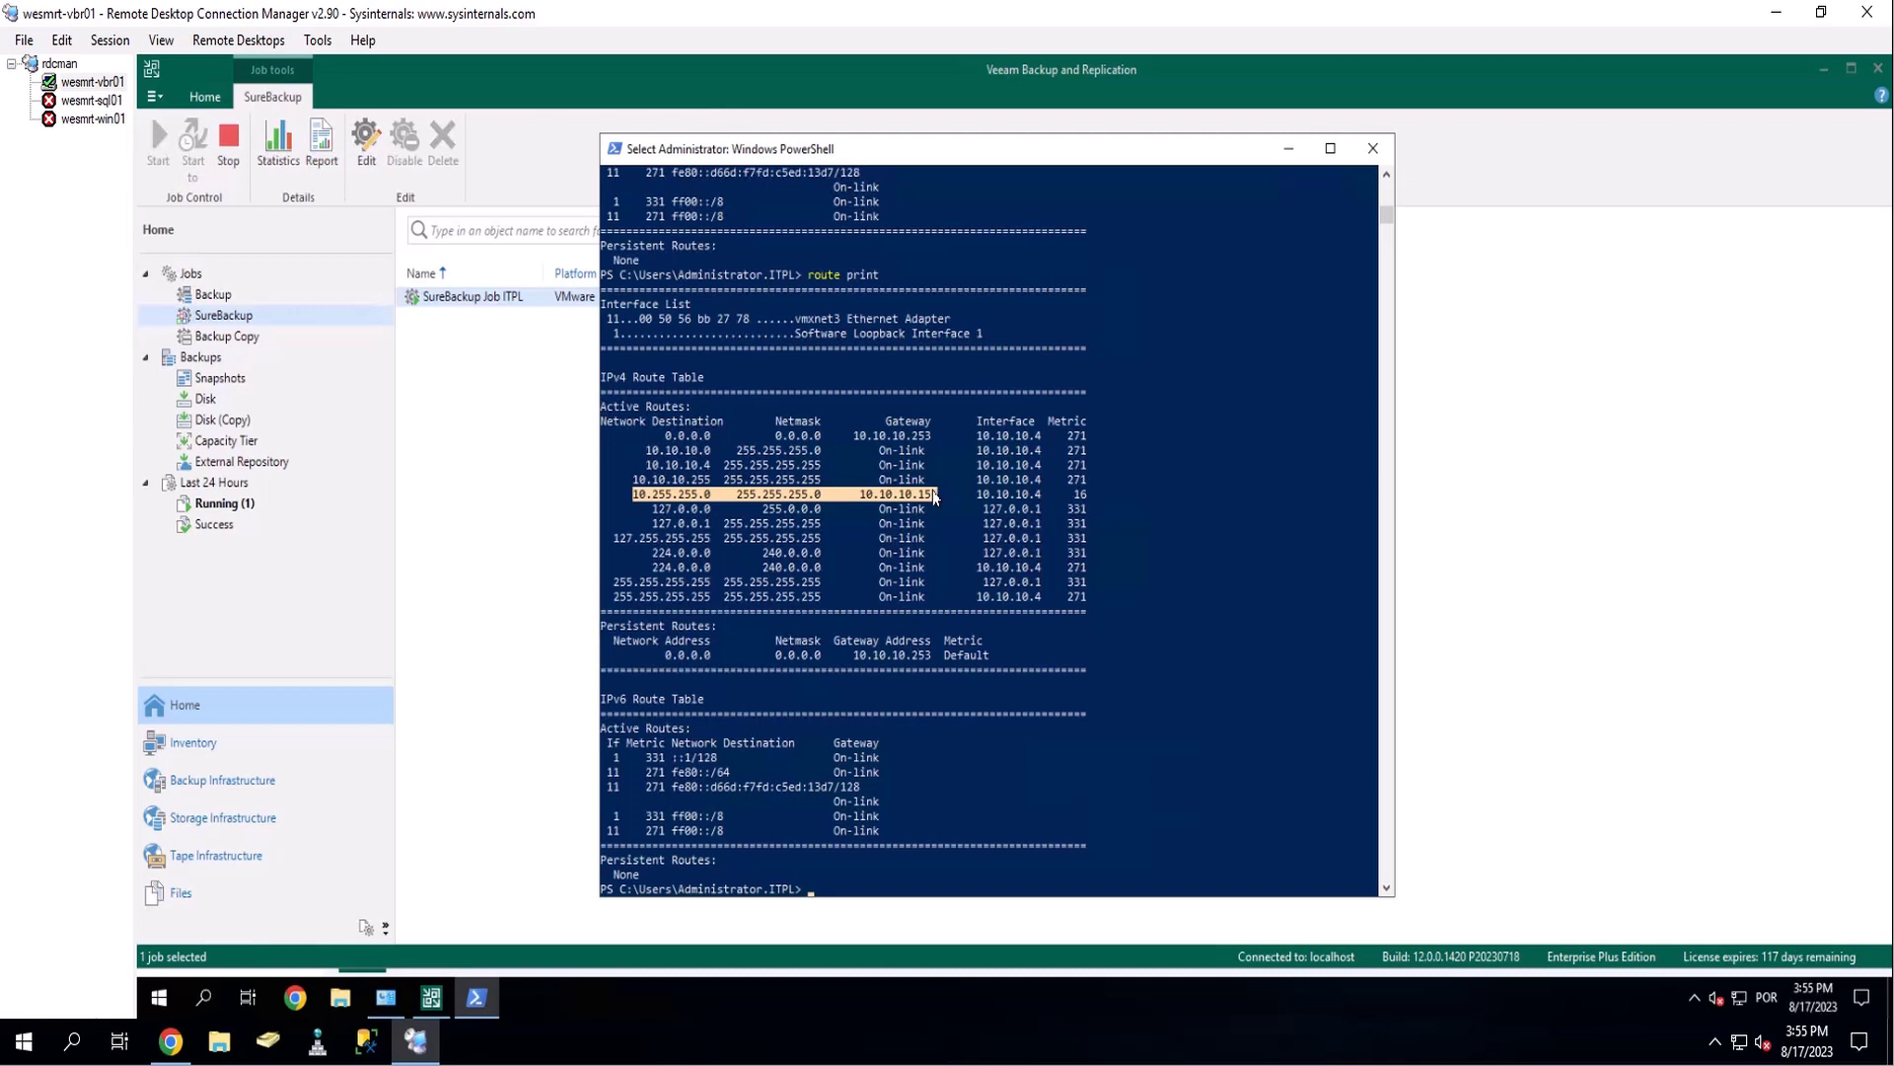
left_click(889, 744)
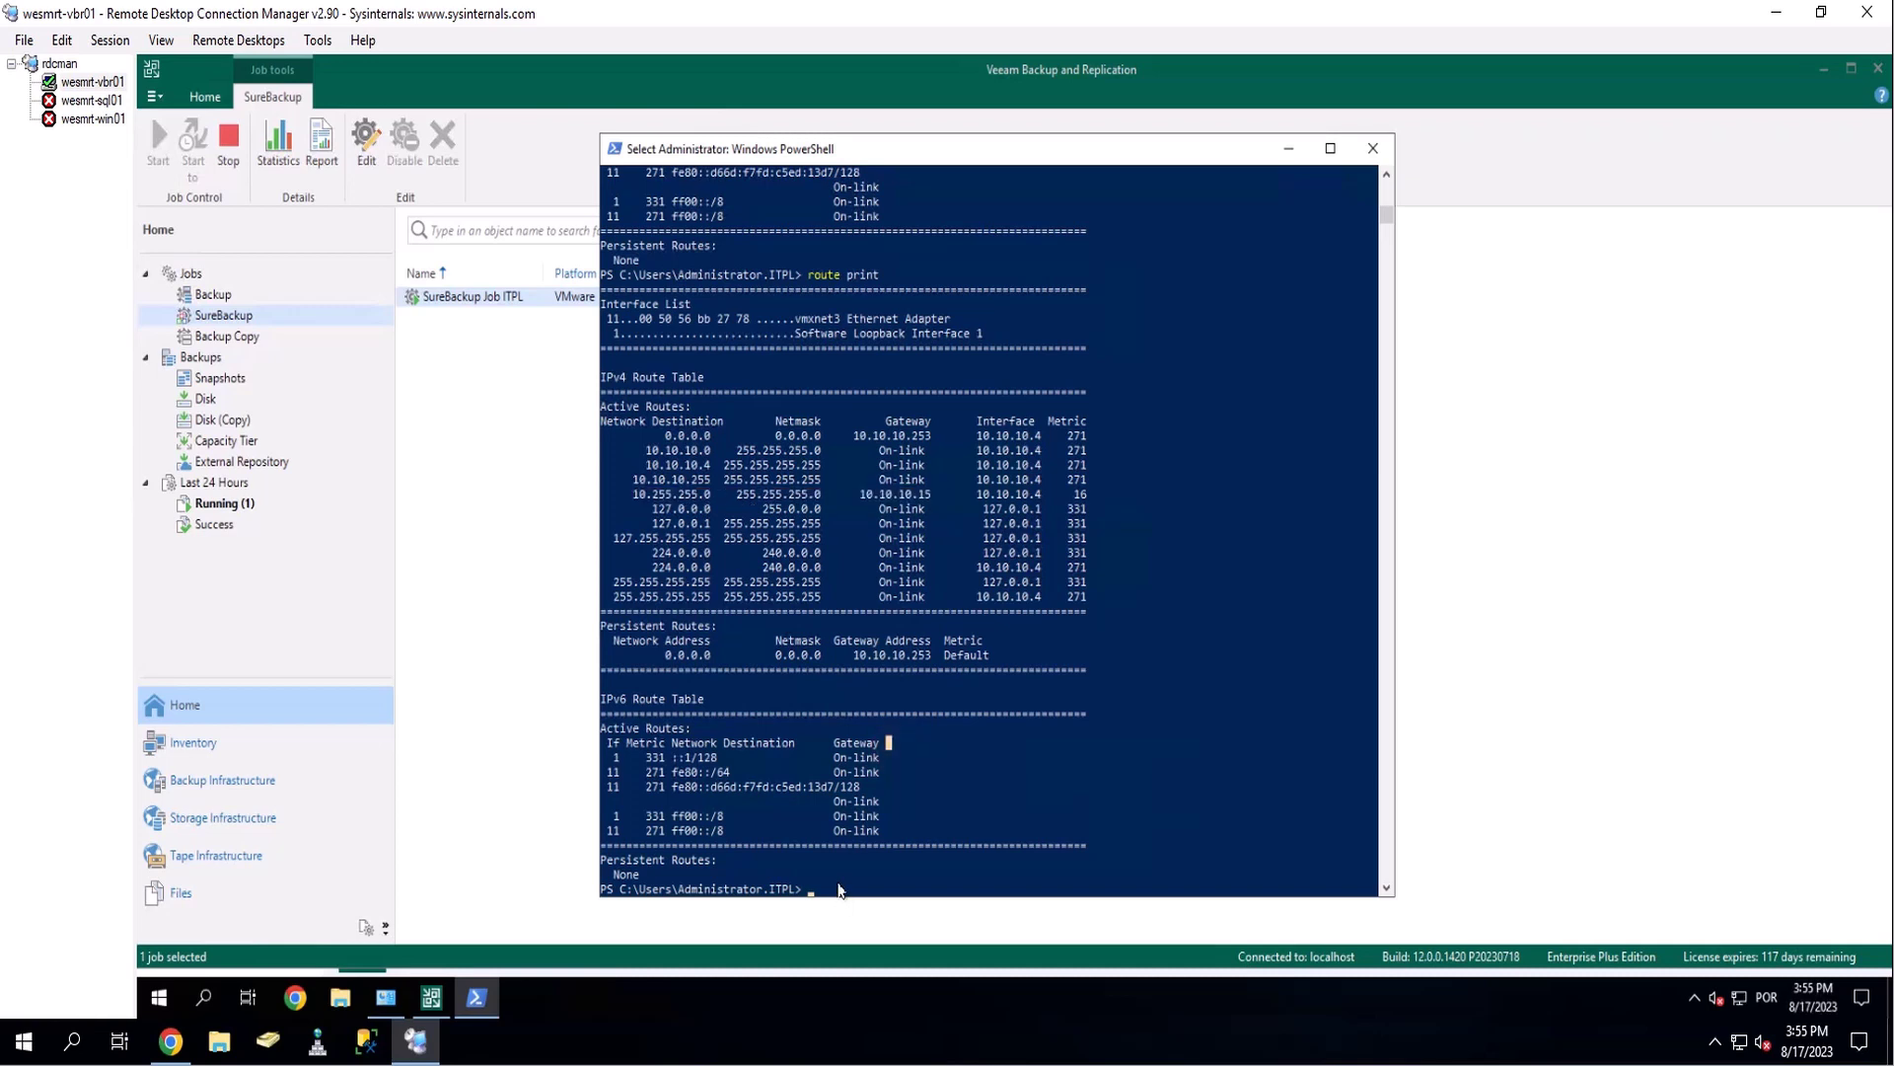
Ping the virtual lab appliance at 10.10.10.15 to test its connectivity
type("ping 10.10.10.1")
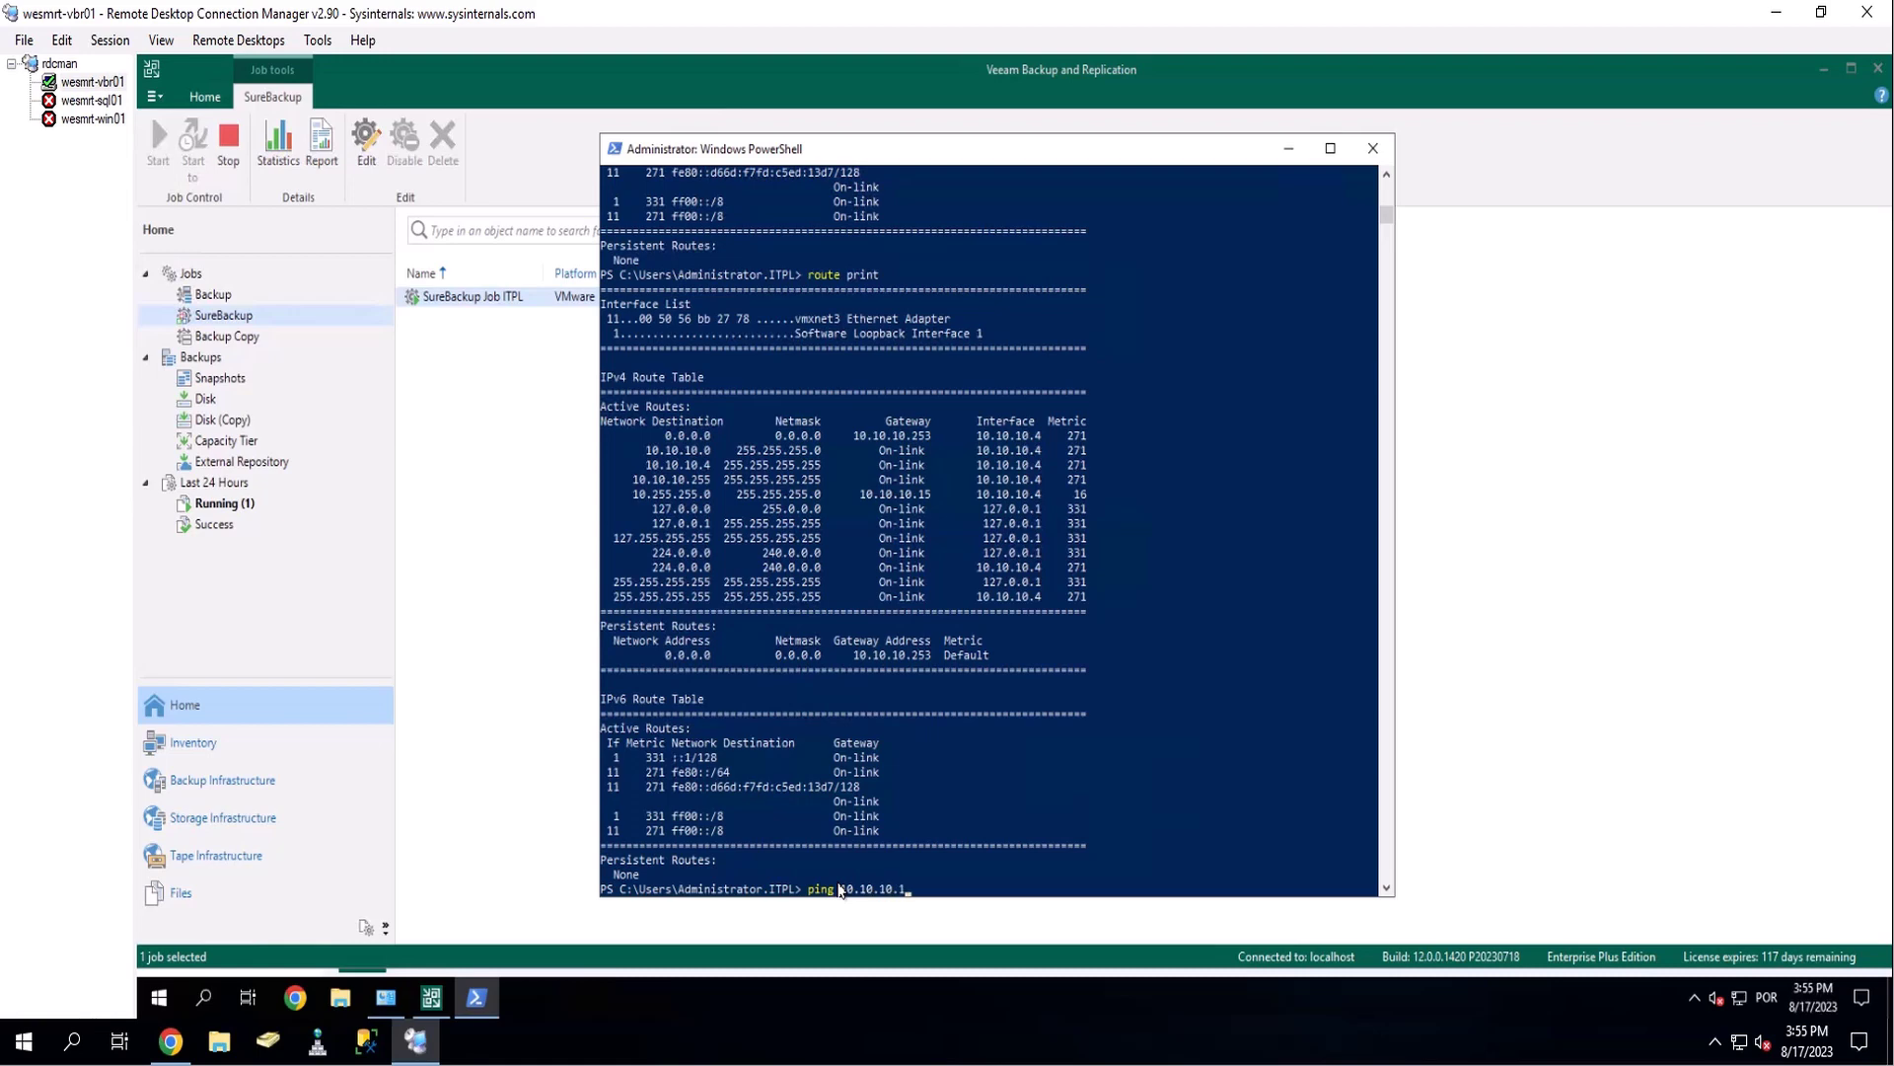
type("5")
key("Return")
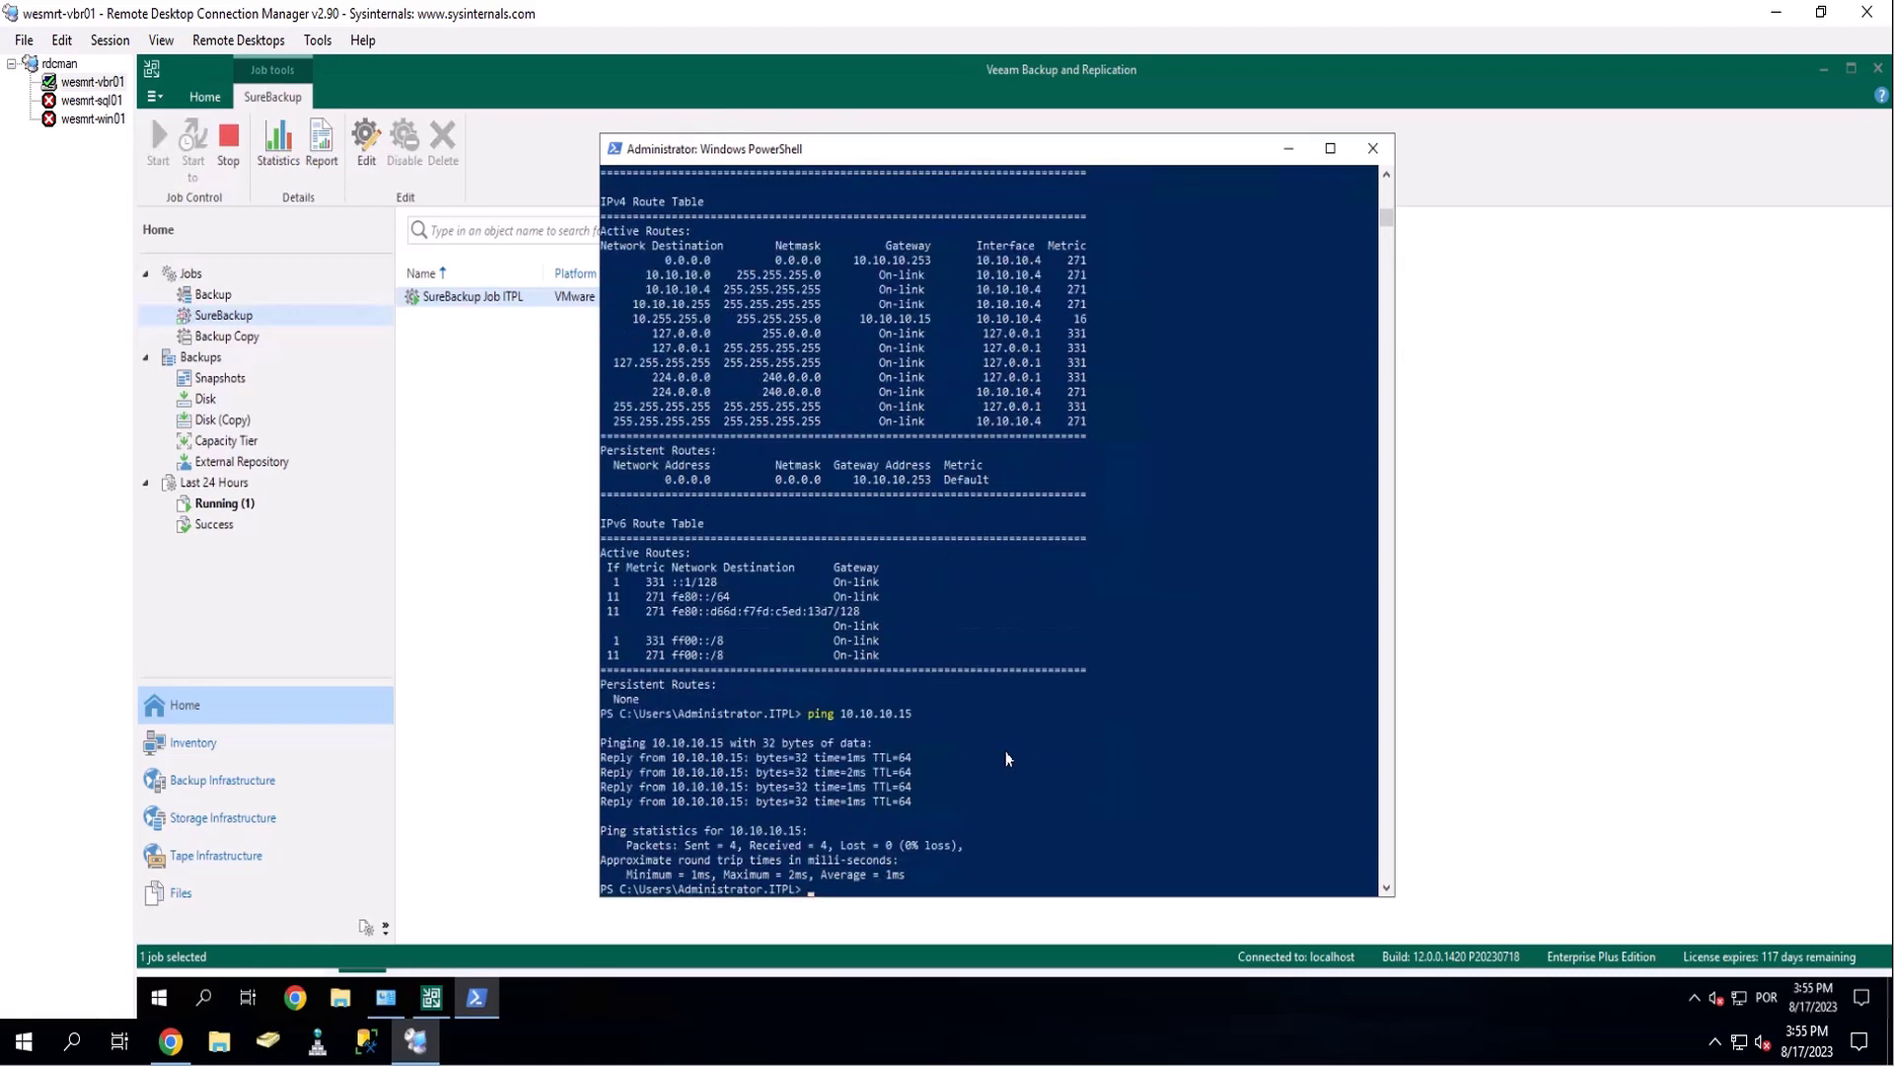
In vSphere Client, inspect the datastores and summary of the temporary Linux1 VM published under SiteB
left_click(170, 1041)
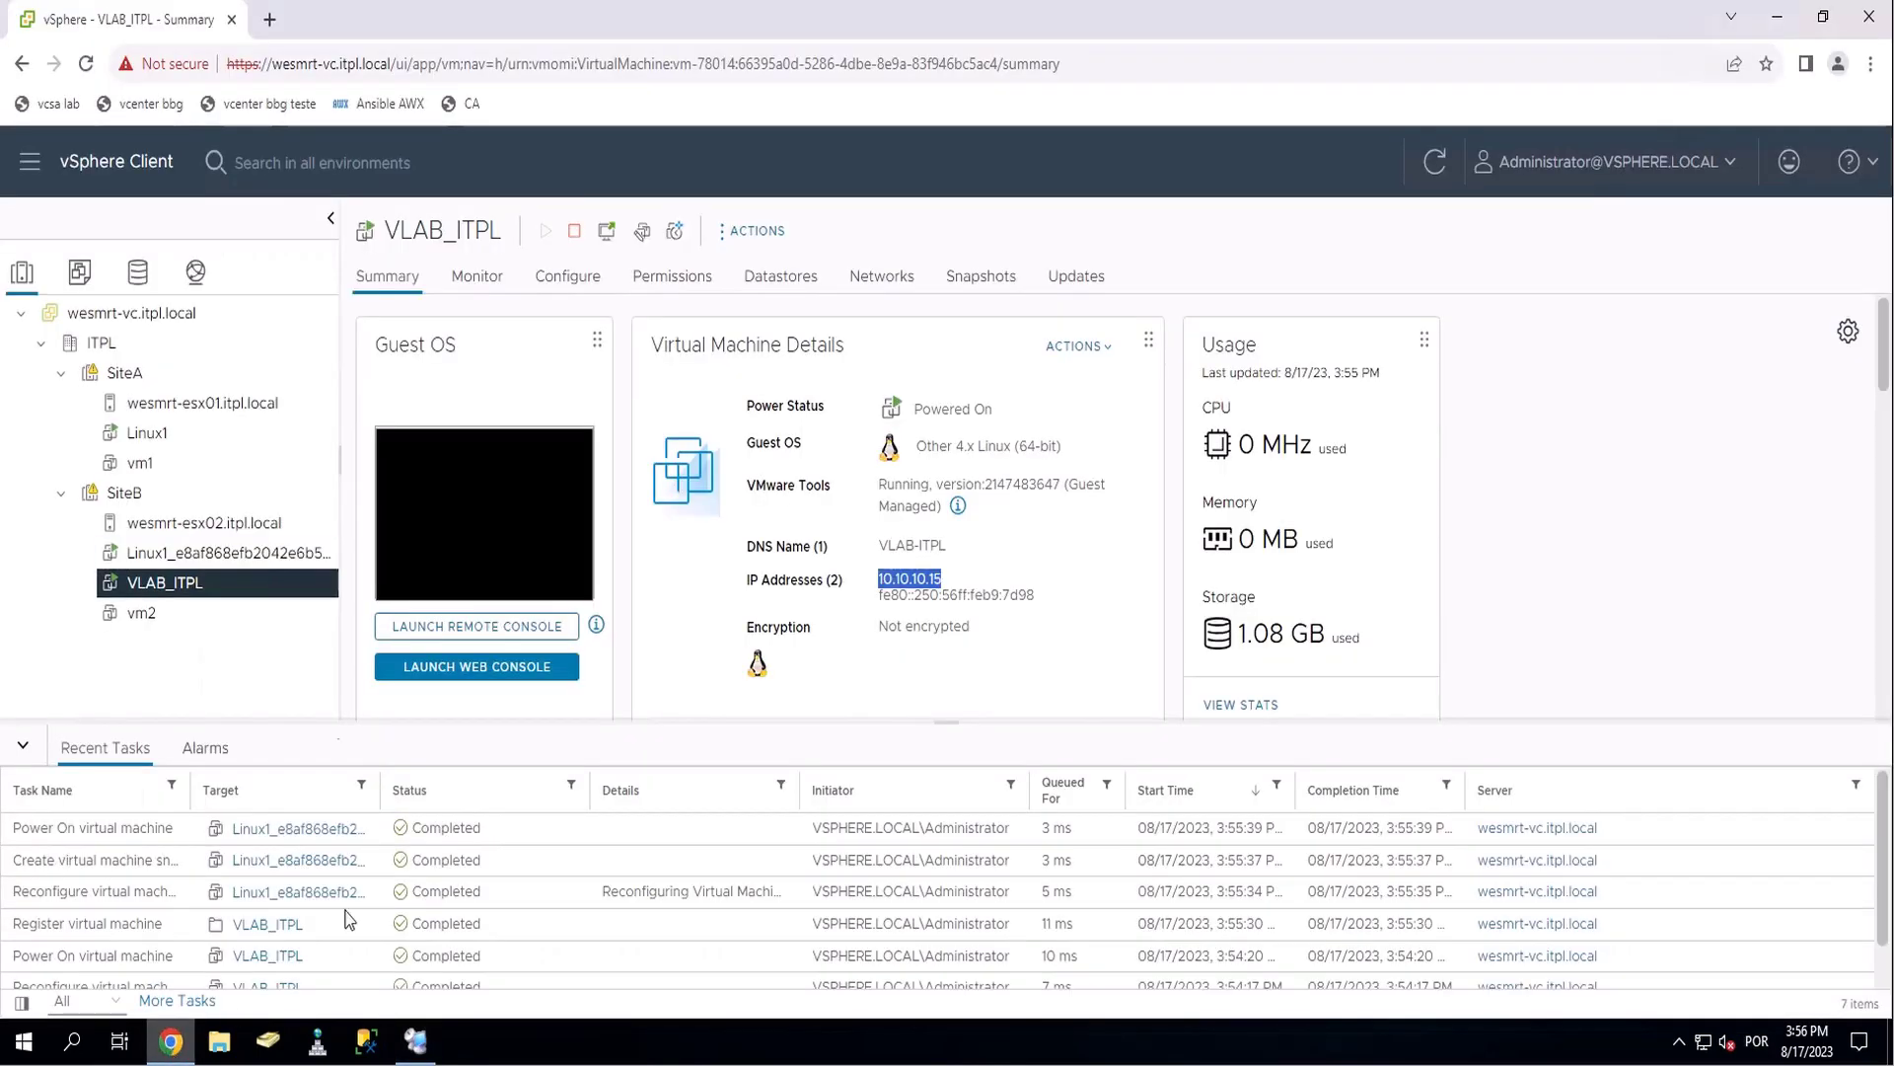
left_click(236, 654)
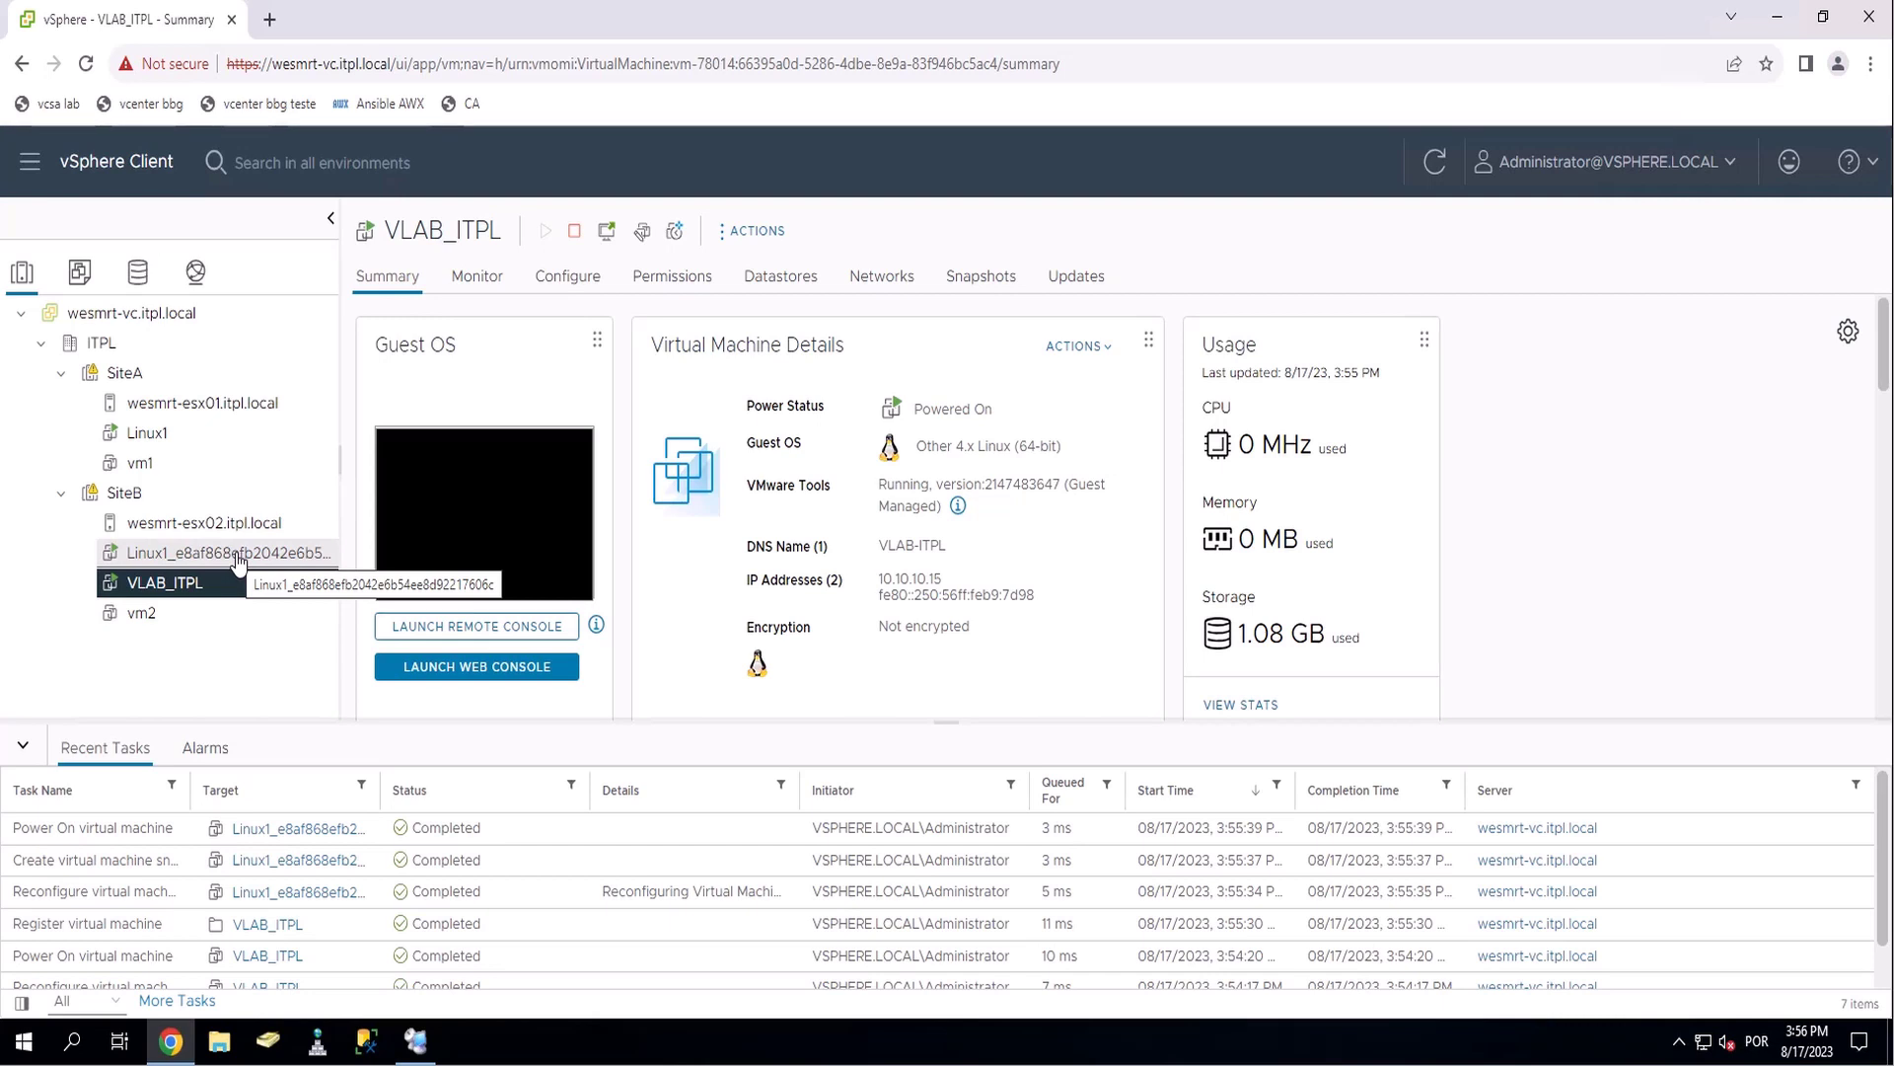
left_click(237, 557)
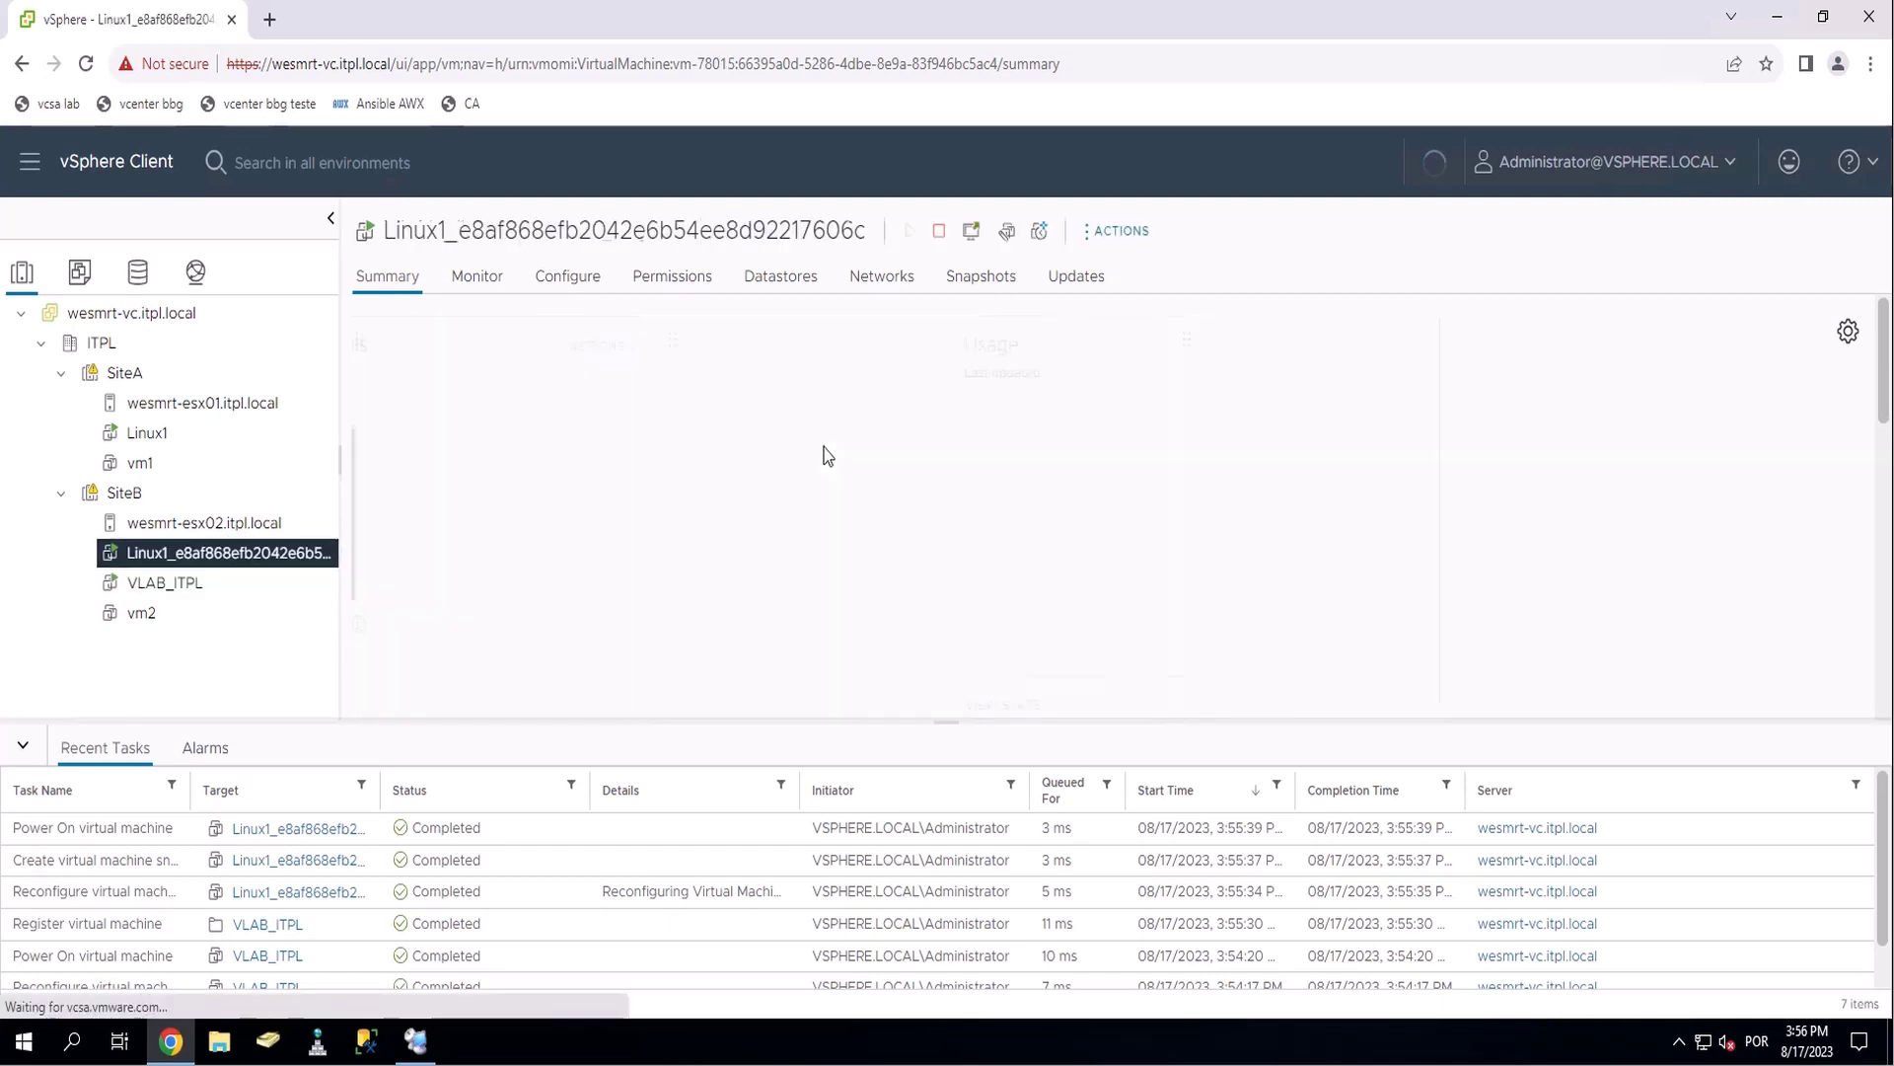
left_click(790, 282)
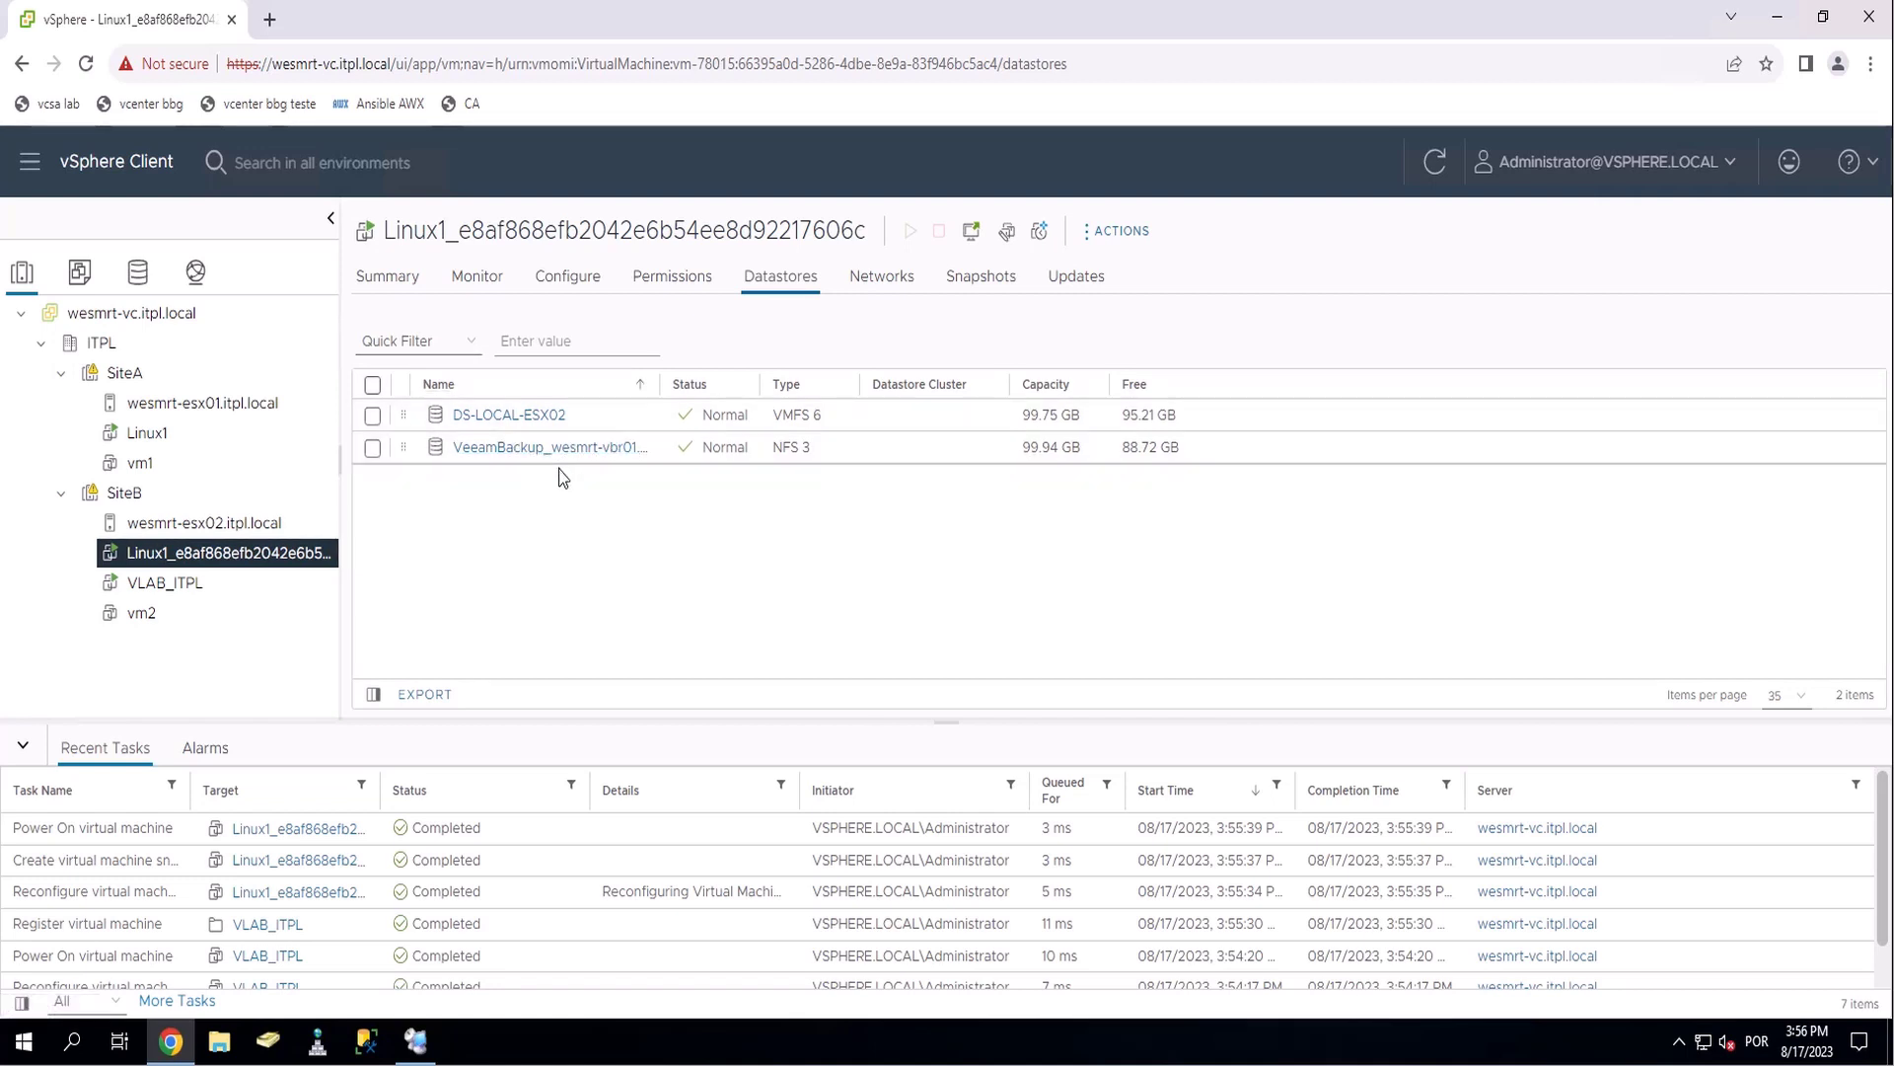
left_click(388, 283)
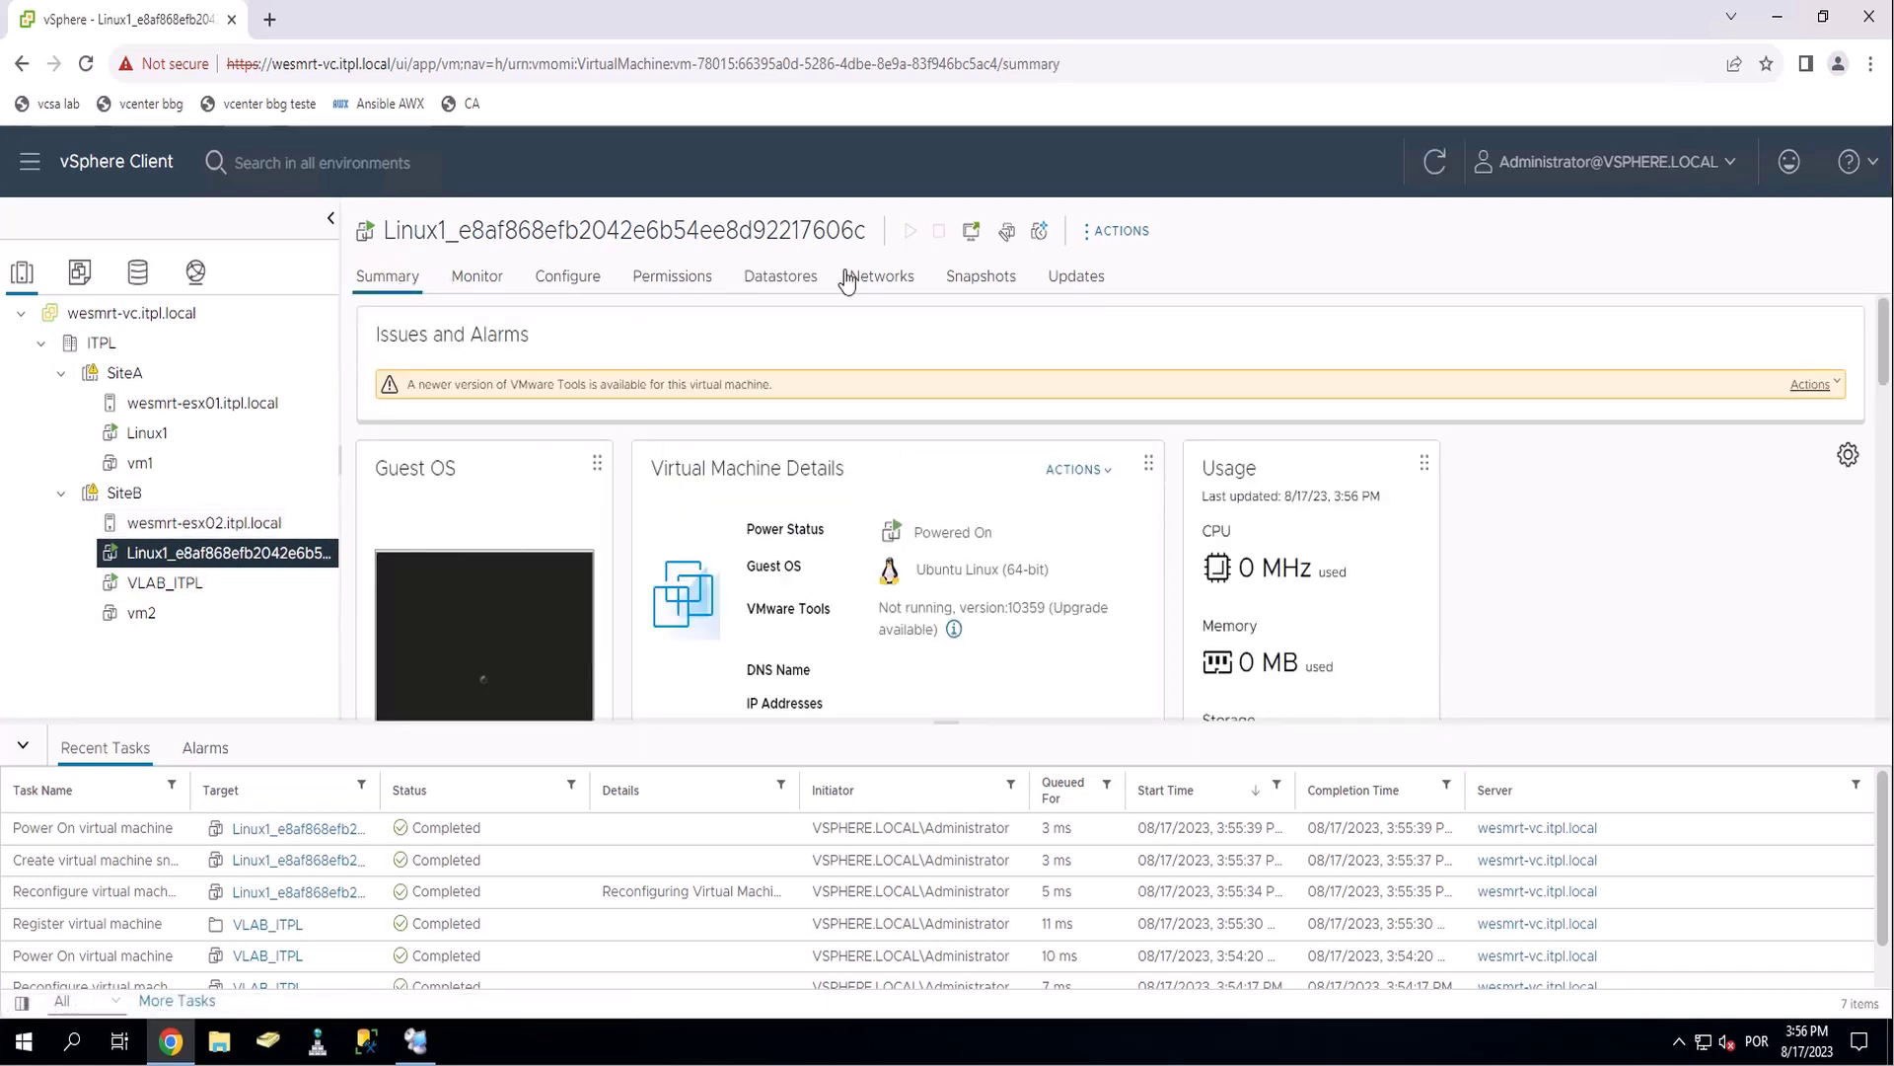
Compare the network and summary details of the temporary Linux1 VM with those of the original Linux1 VM under SiteA
left_click(876, 277)
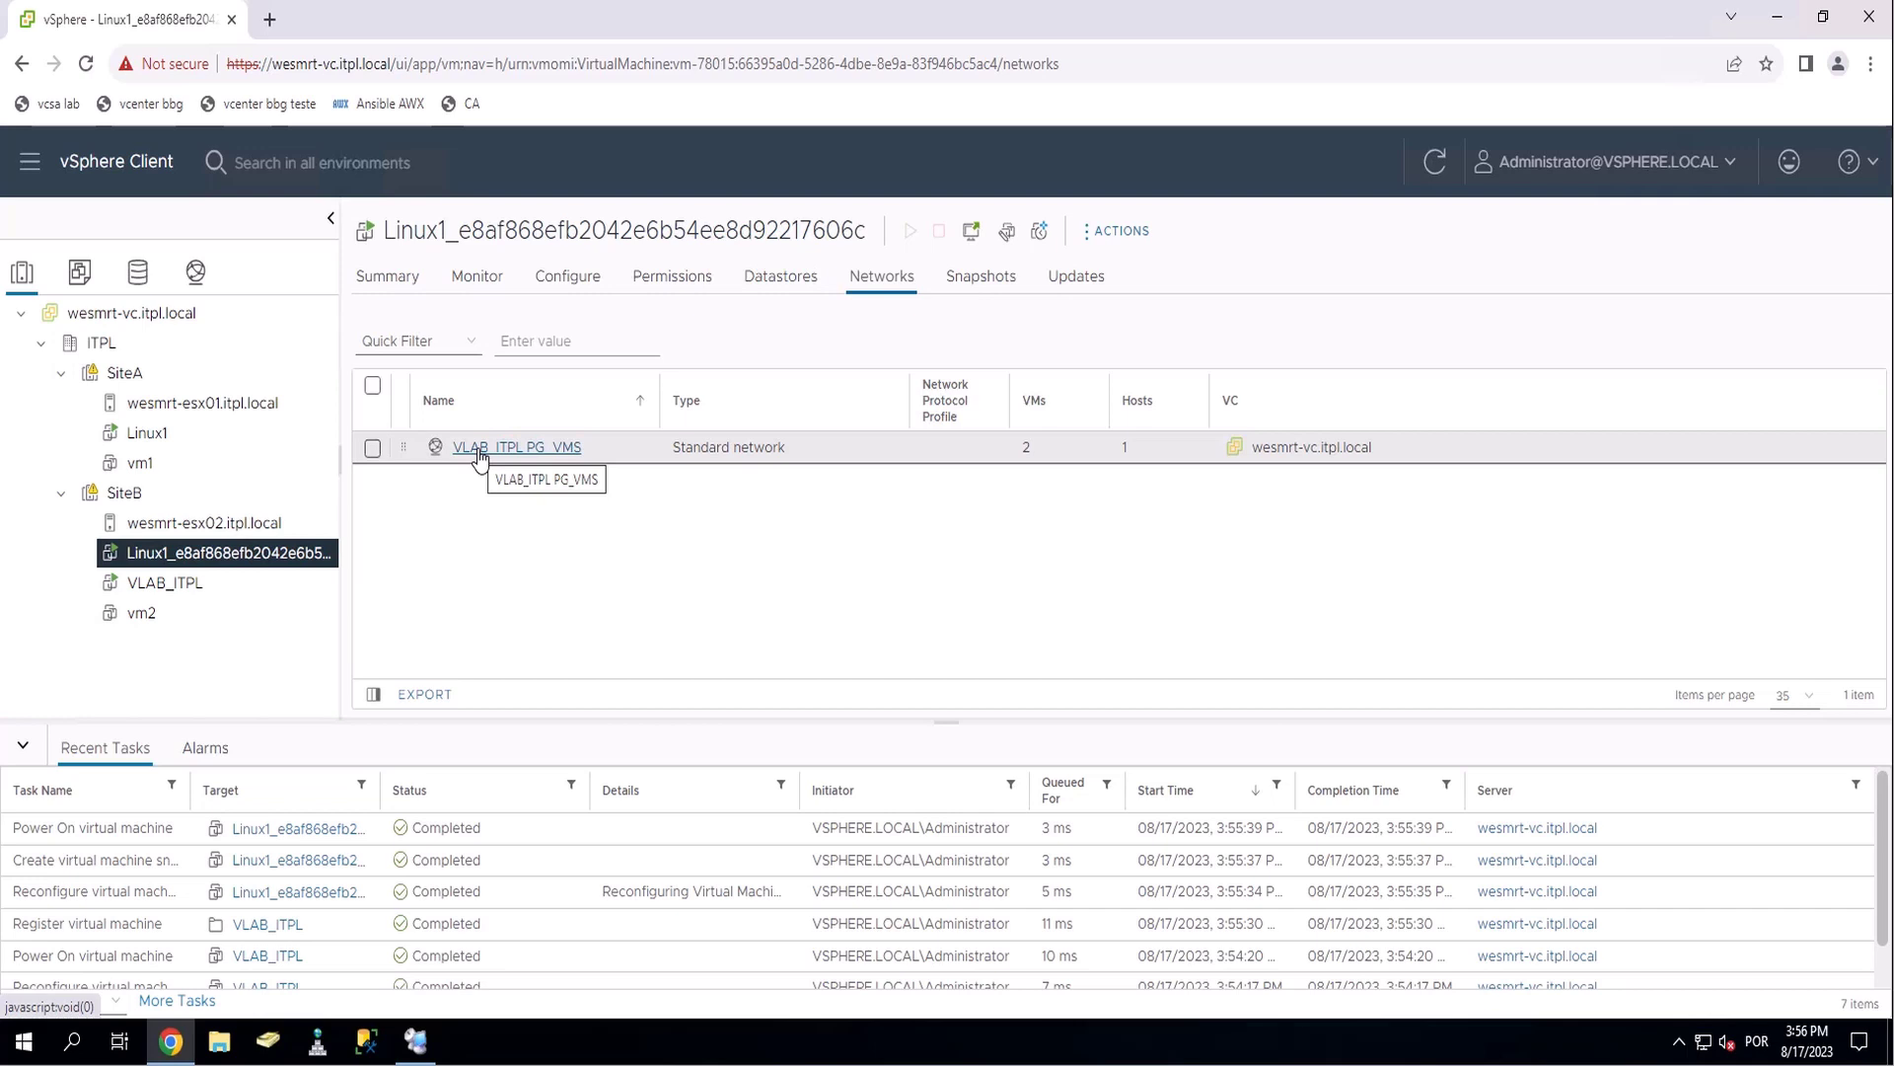
left_click(158, 434)
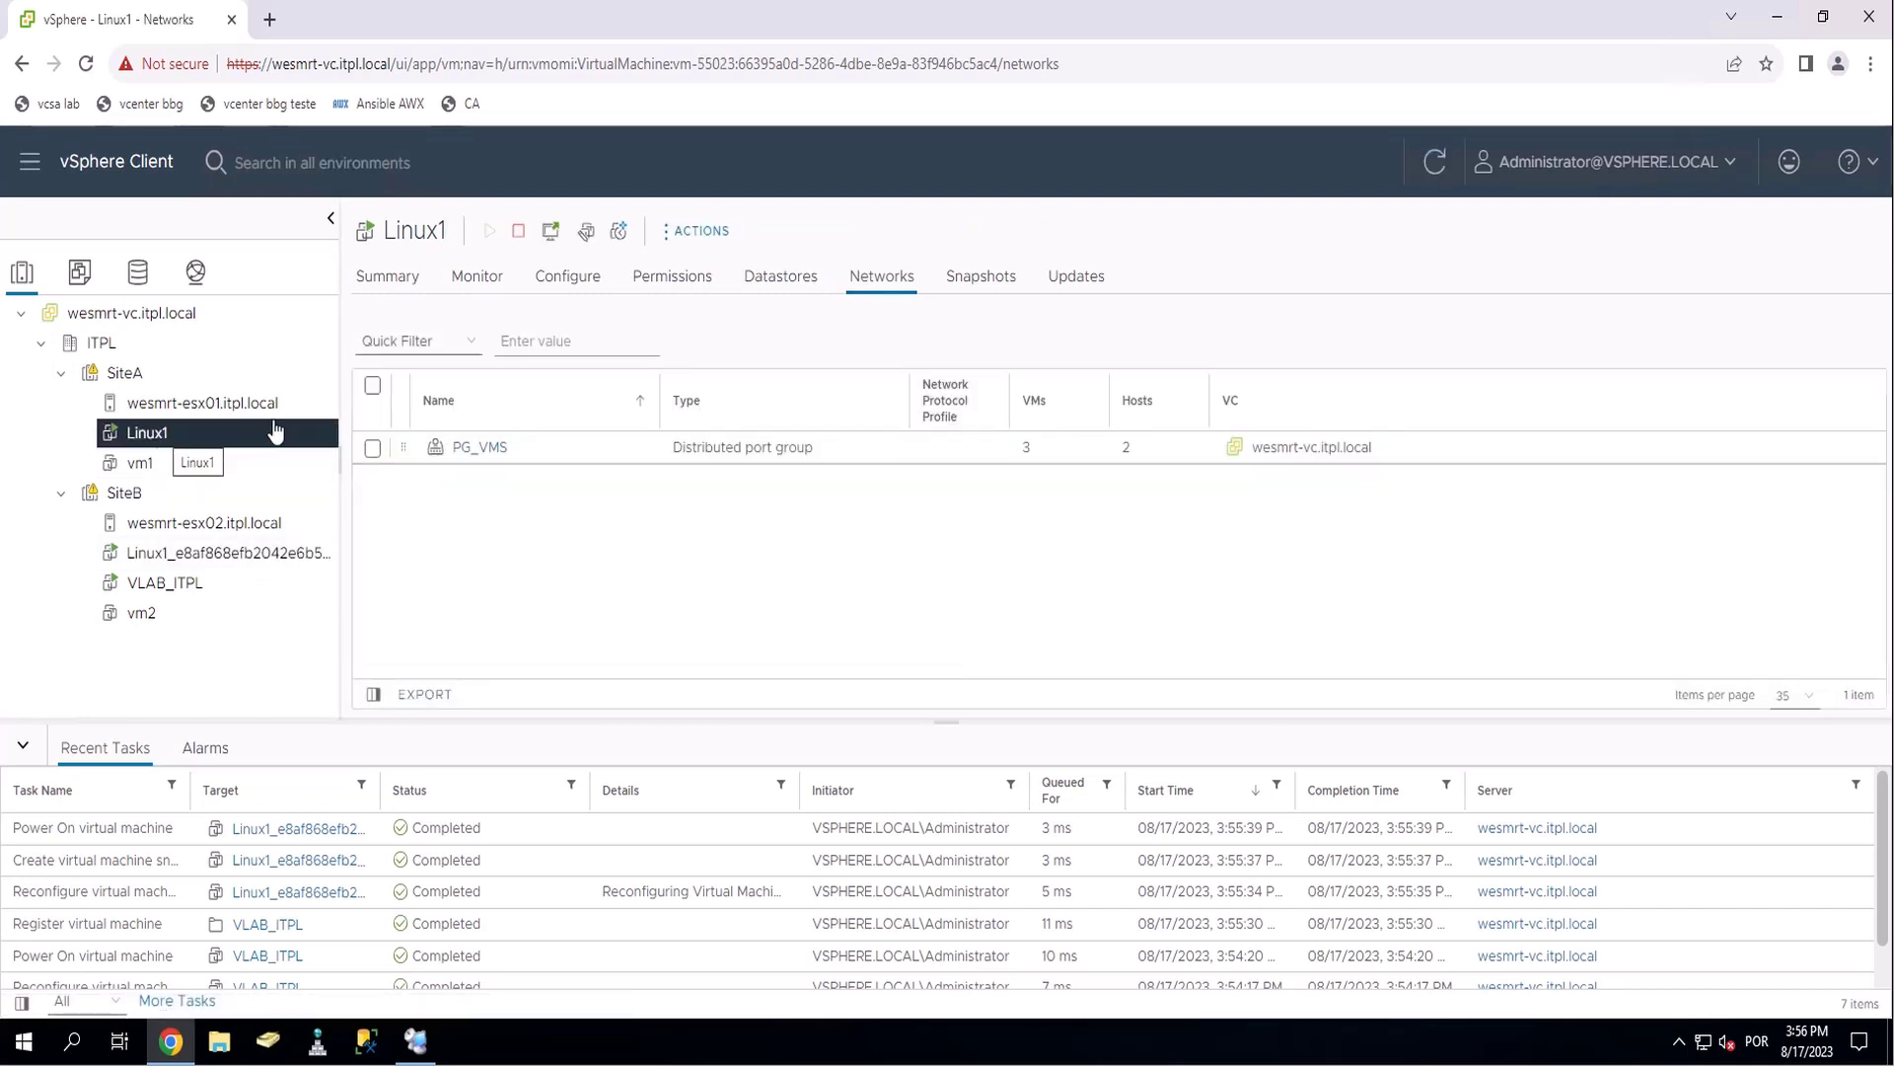
left_click(398, 284)
left_click(202, 555)
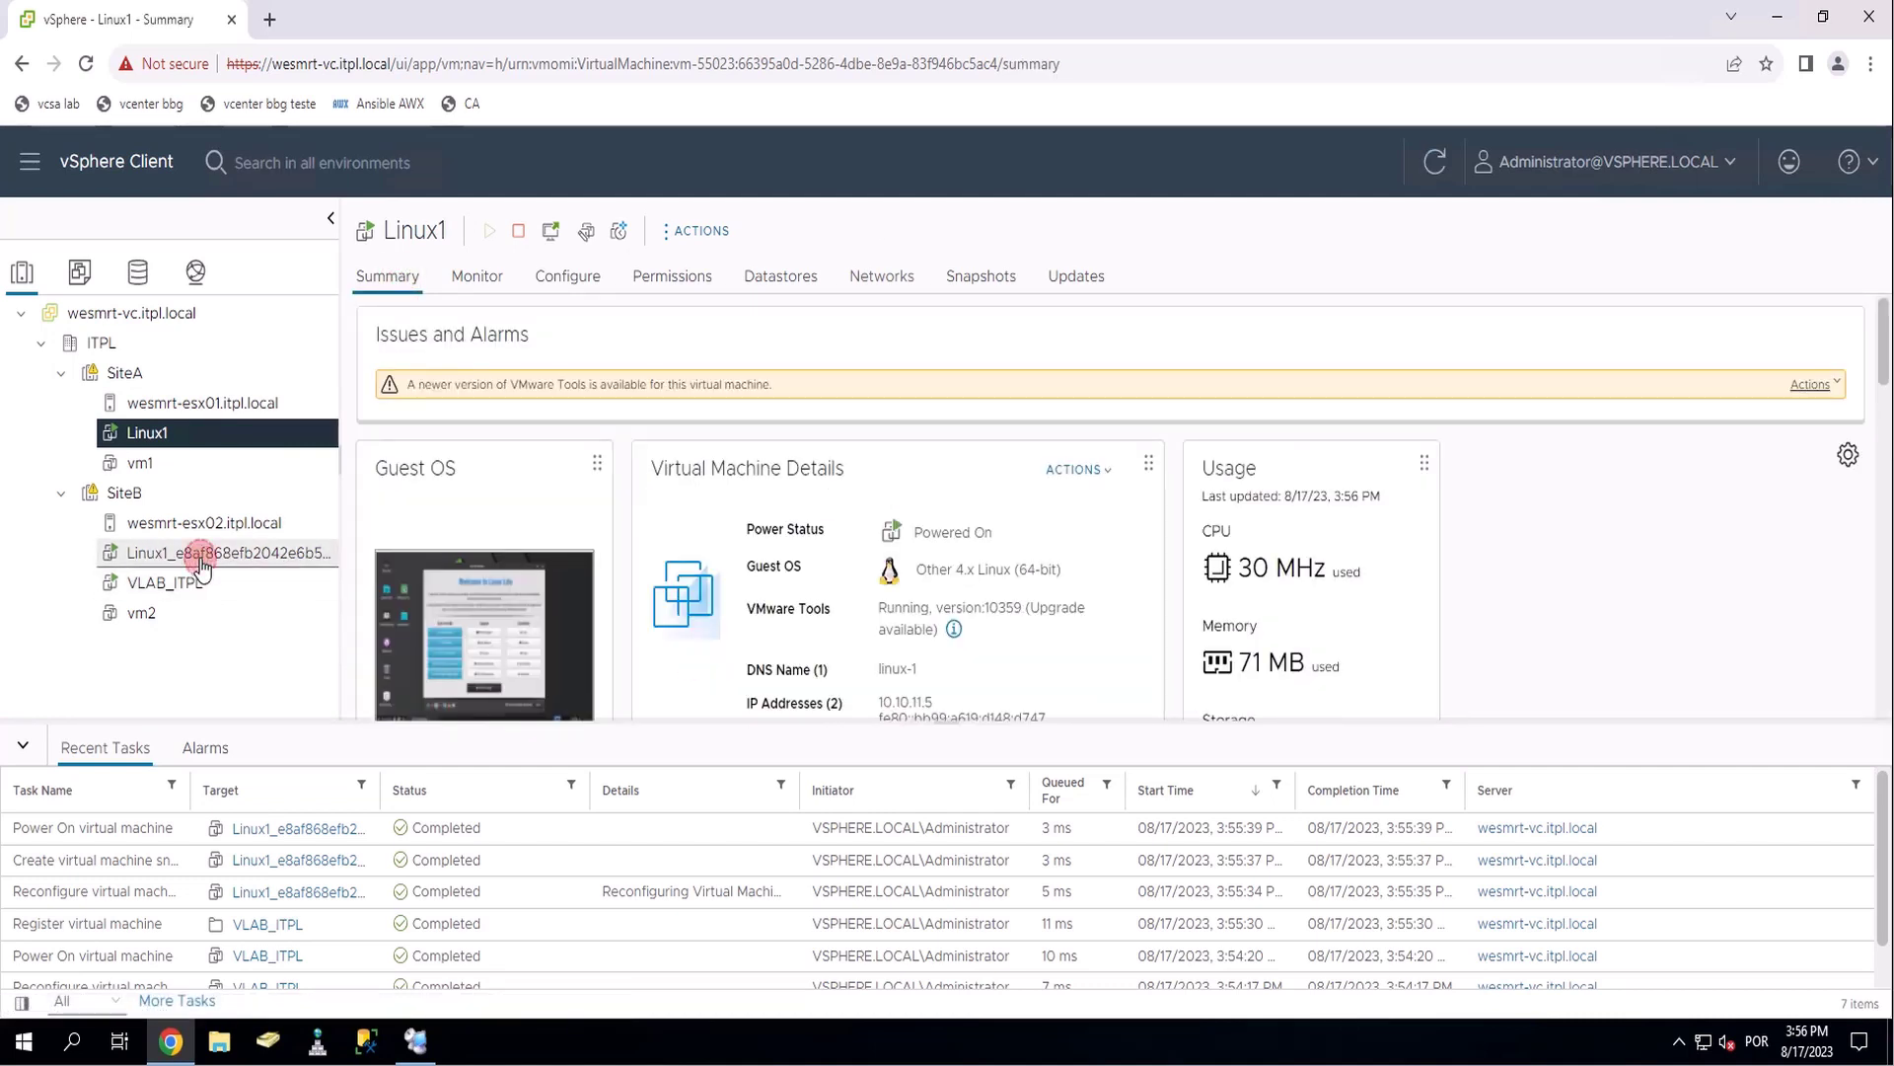
left_click(168, 434)
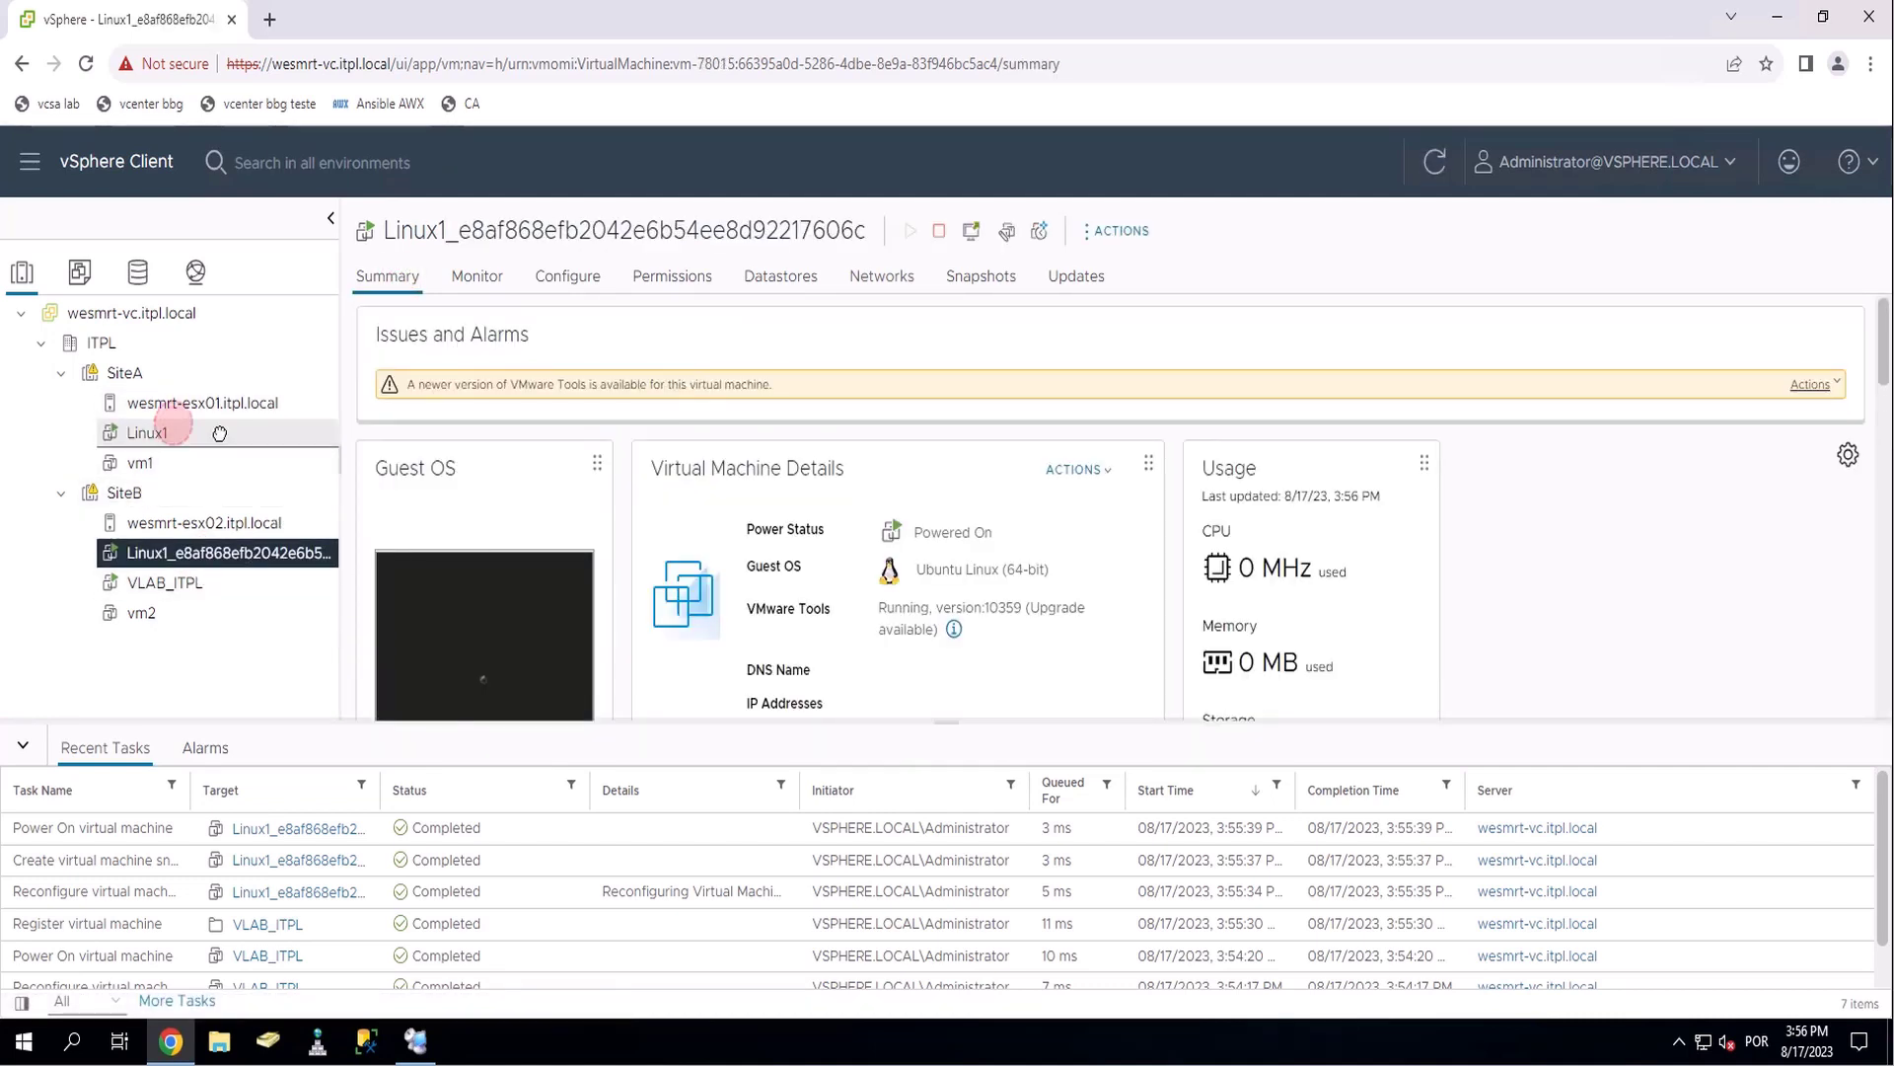
Switch to the remote desktop session's PowerShell and ping the original Linux1 VM at 10.10.11.5
left_click(434, 1032)
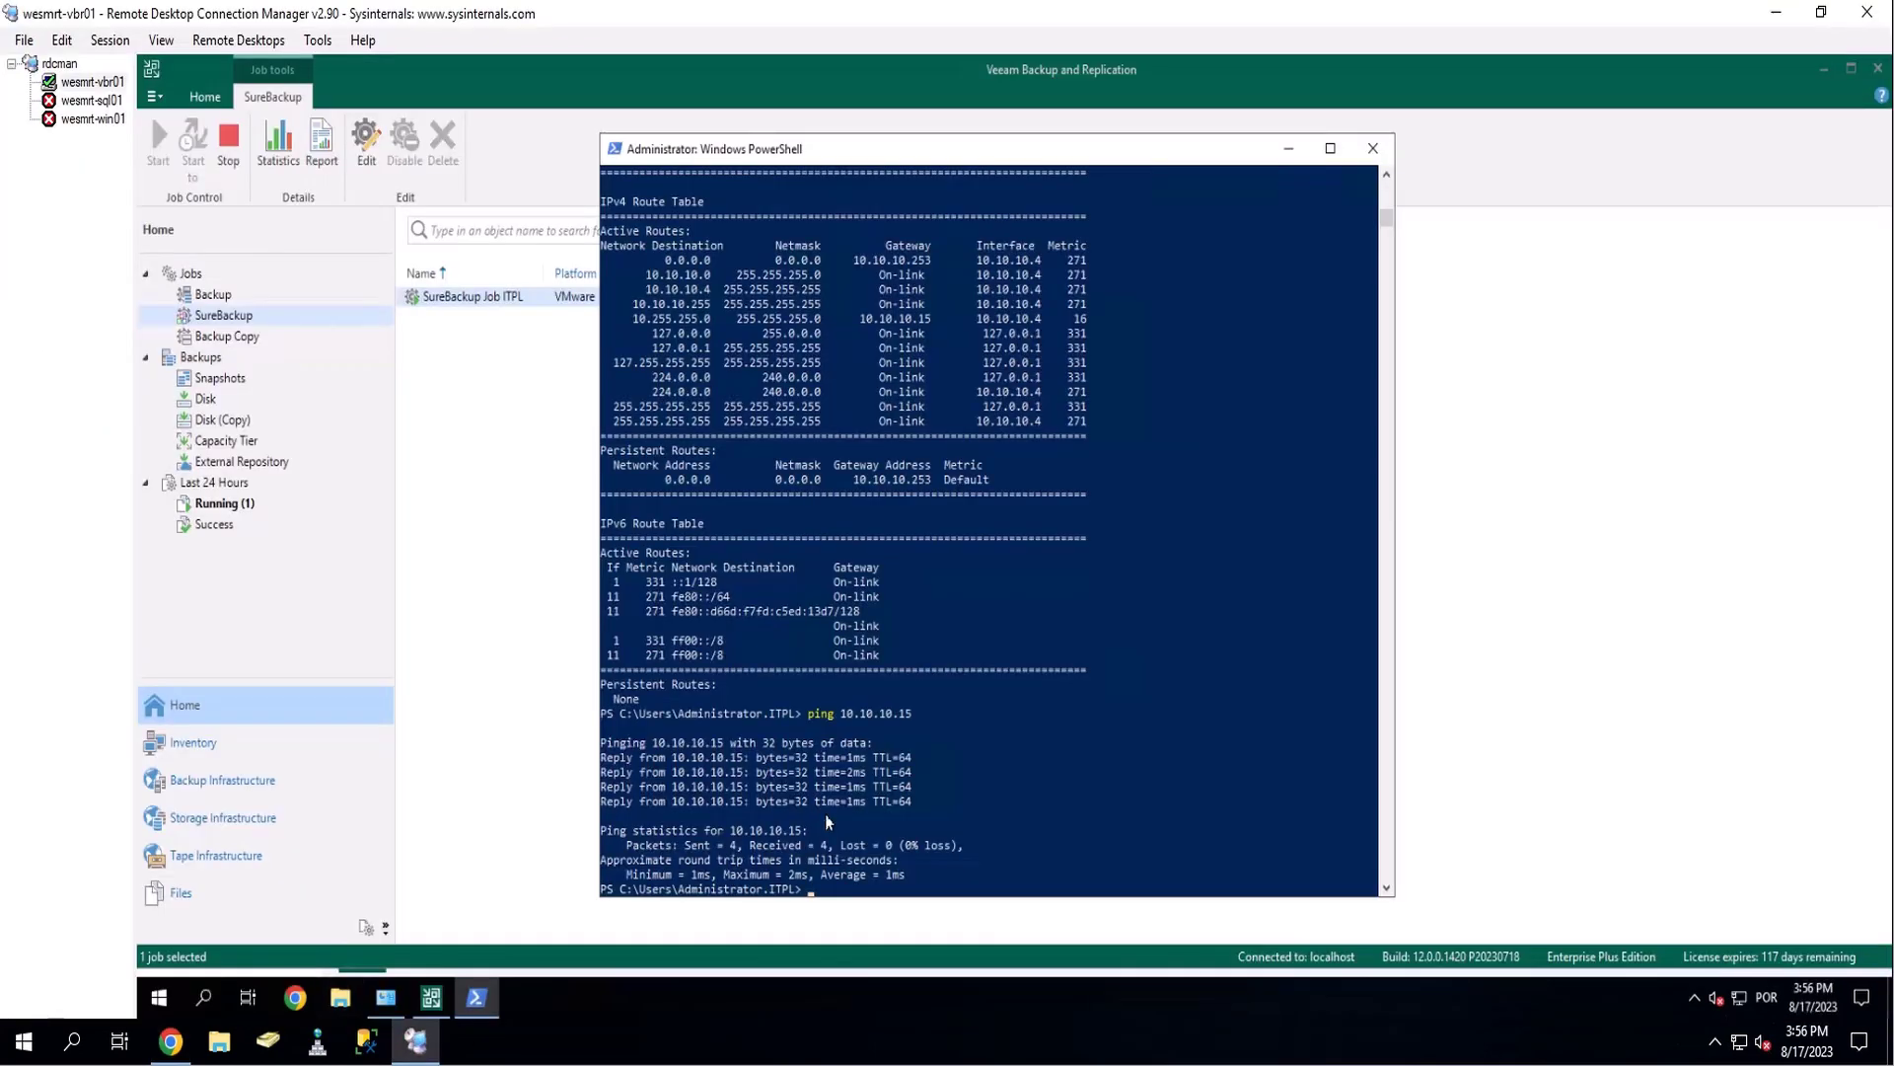
left_click(923, 811)
type("ping 10.10.10.40")
key("BackSpace")
key("BackSpace")
key("BackSpace")
key("BackSpace")
type("1.5")
key("Return")
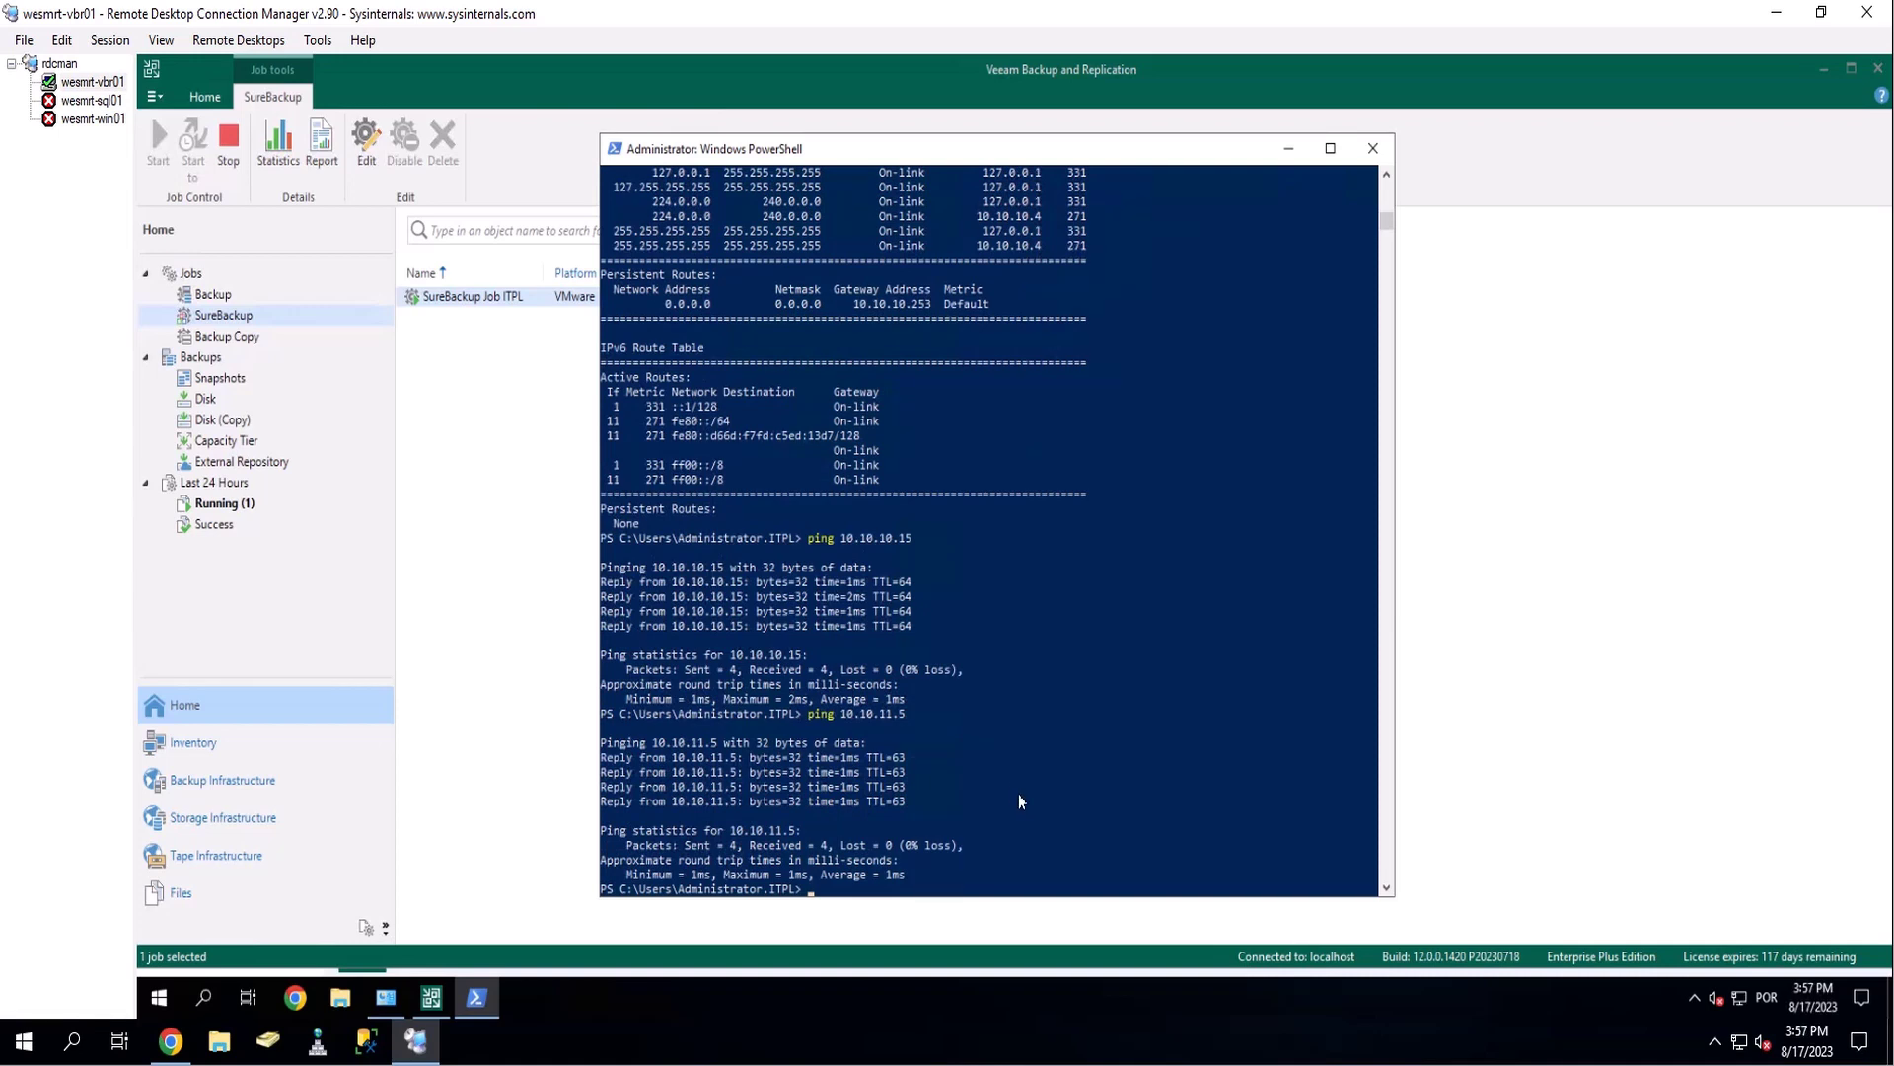
In vSphere Client, check the temporary Linux1 VM's IP address on its summary, and return to the remote desktop session
left_click(167, 1041)
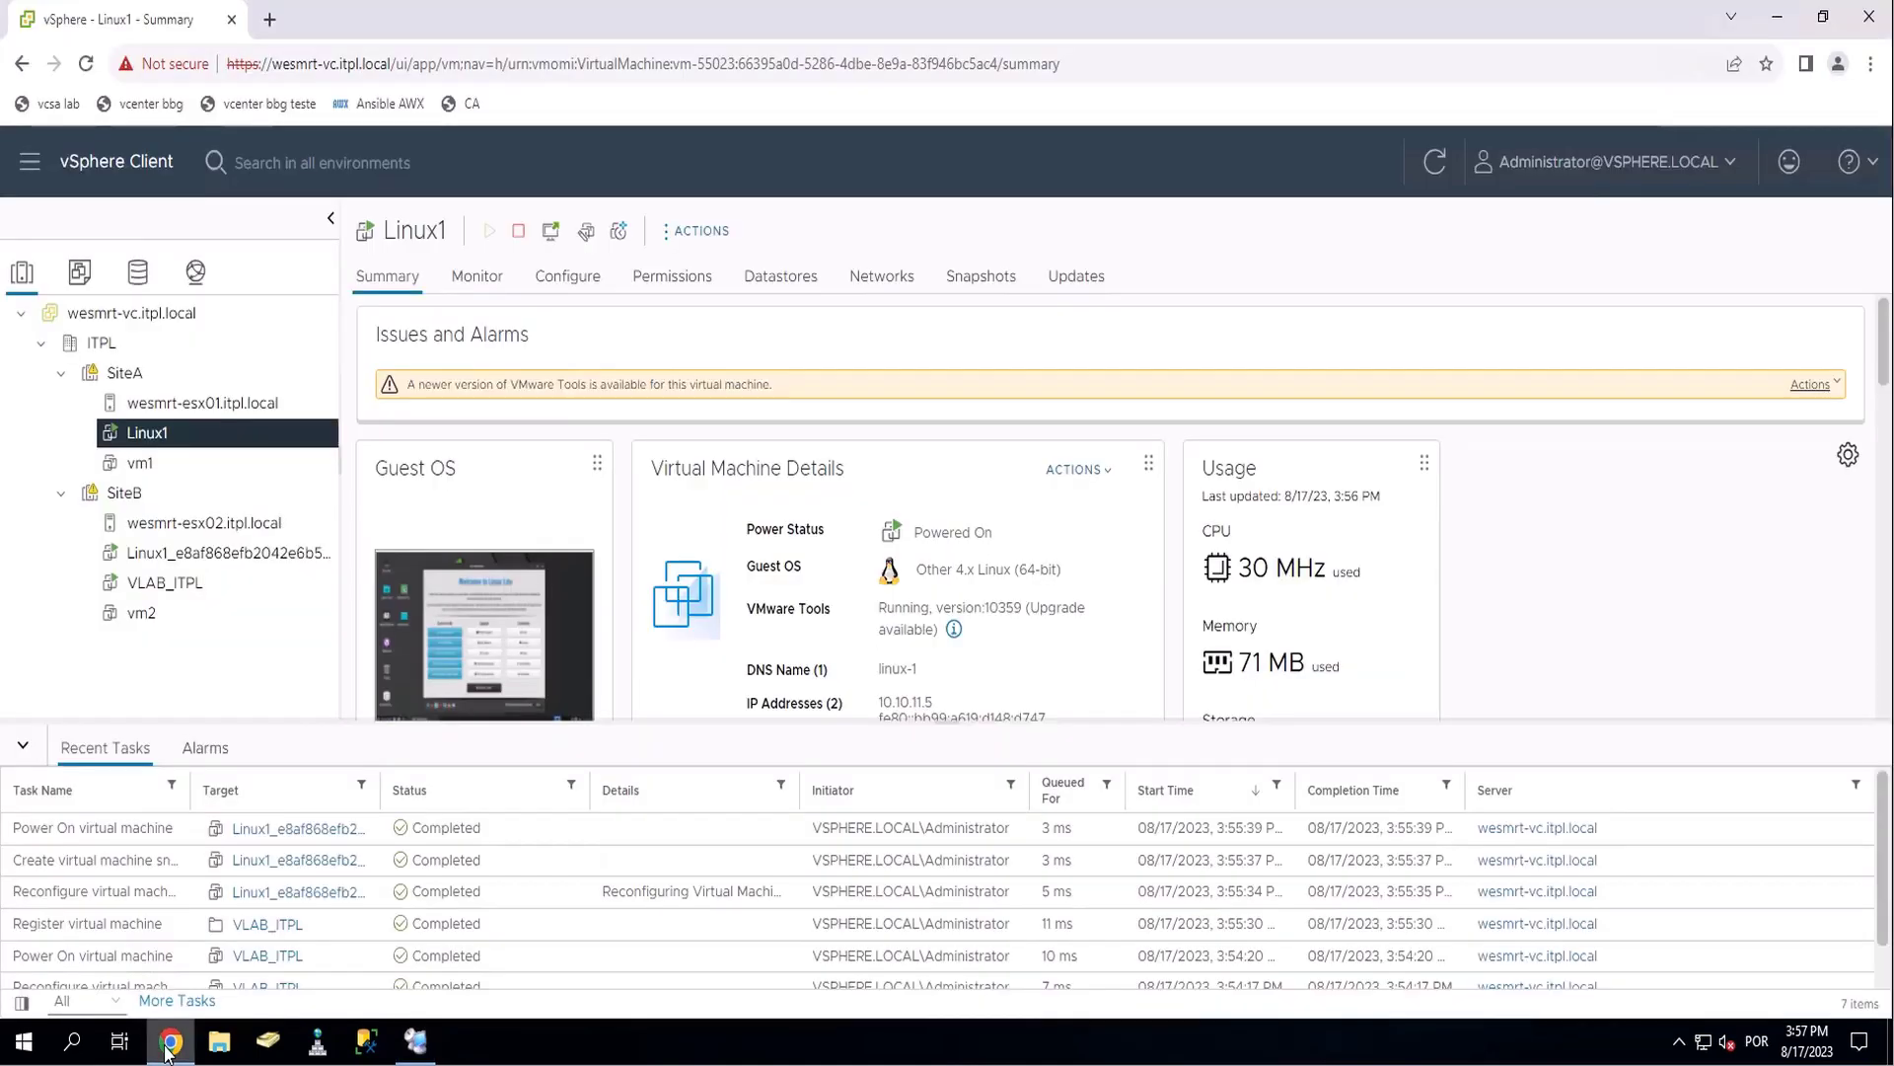
left_click(242, 553)
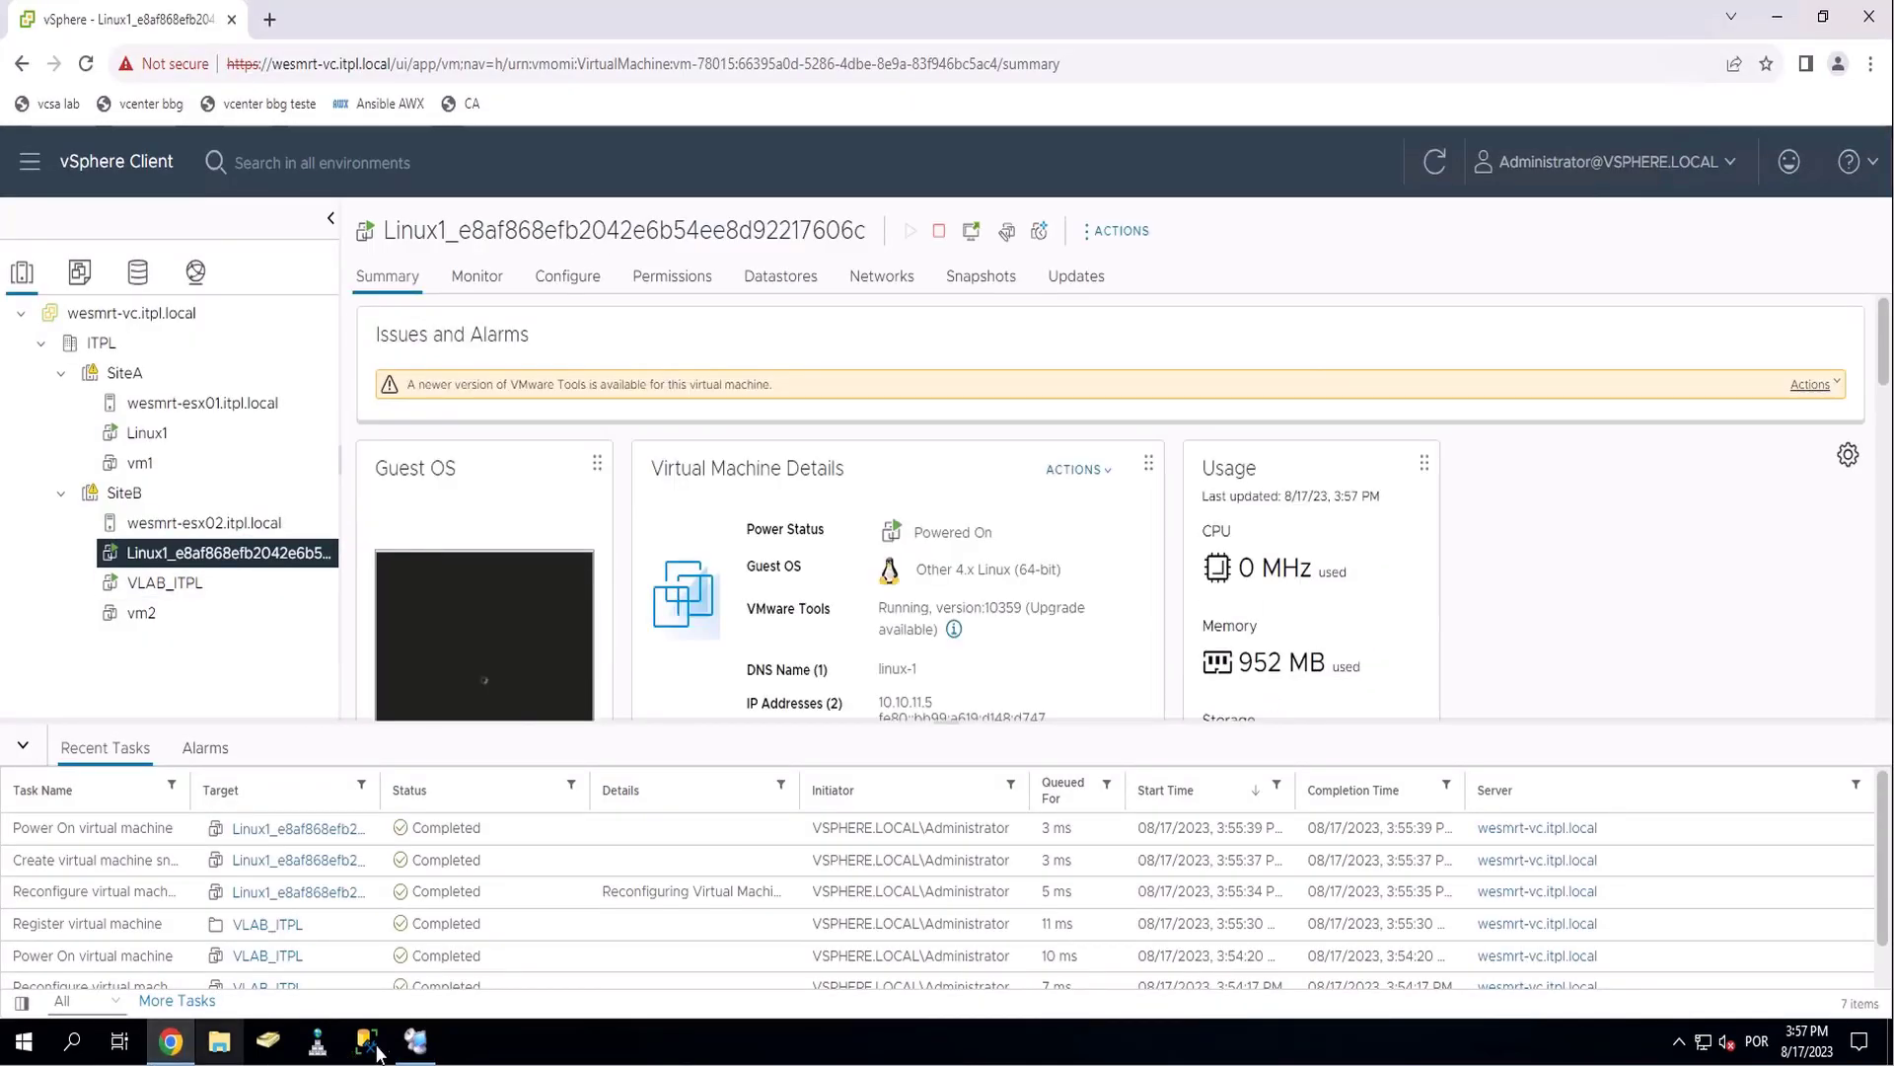
left_click(415, 1041)
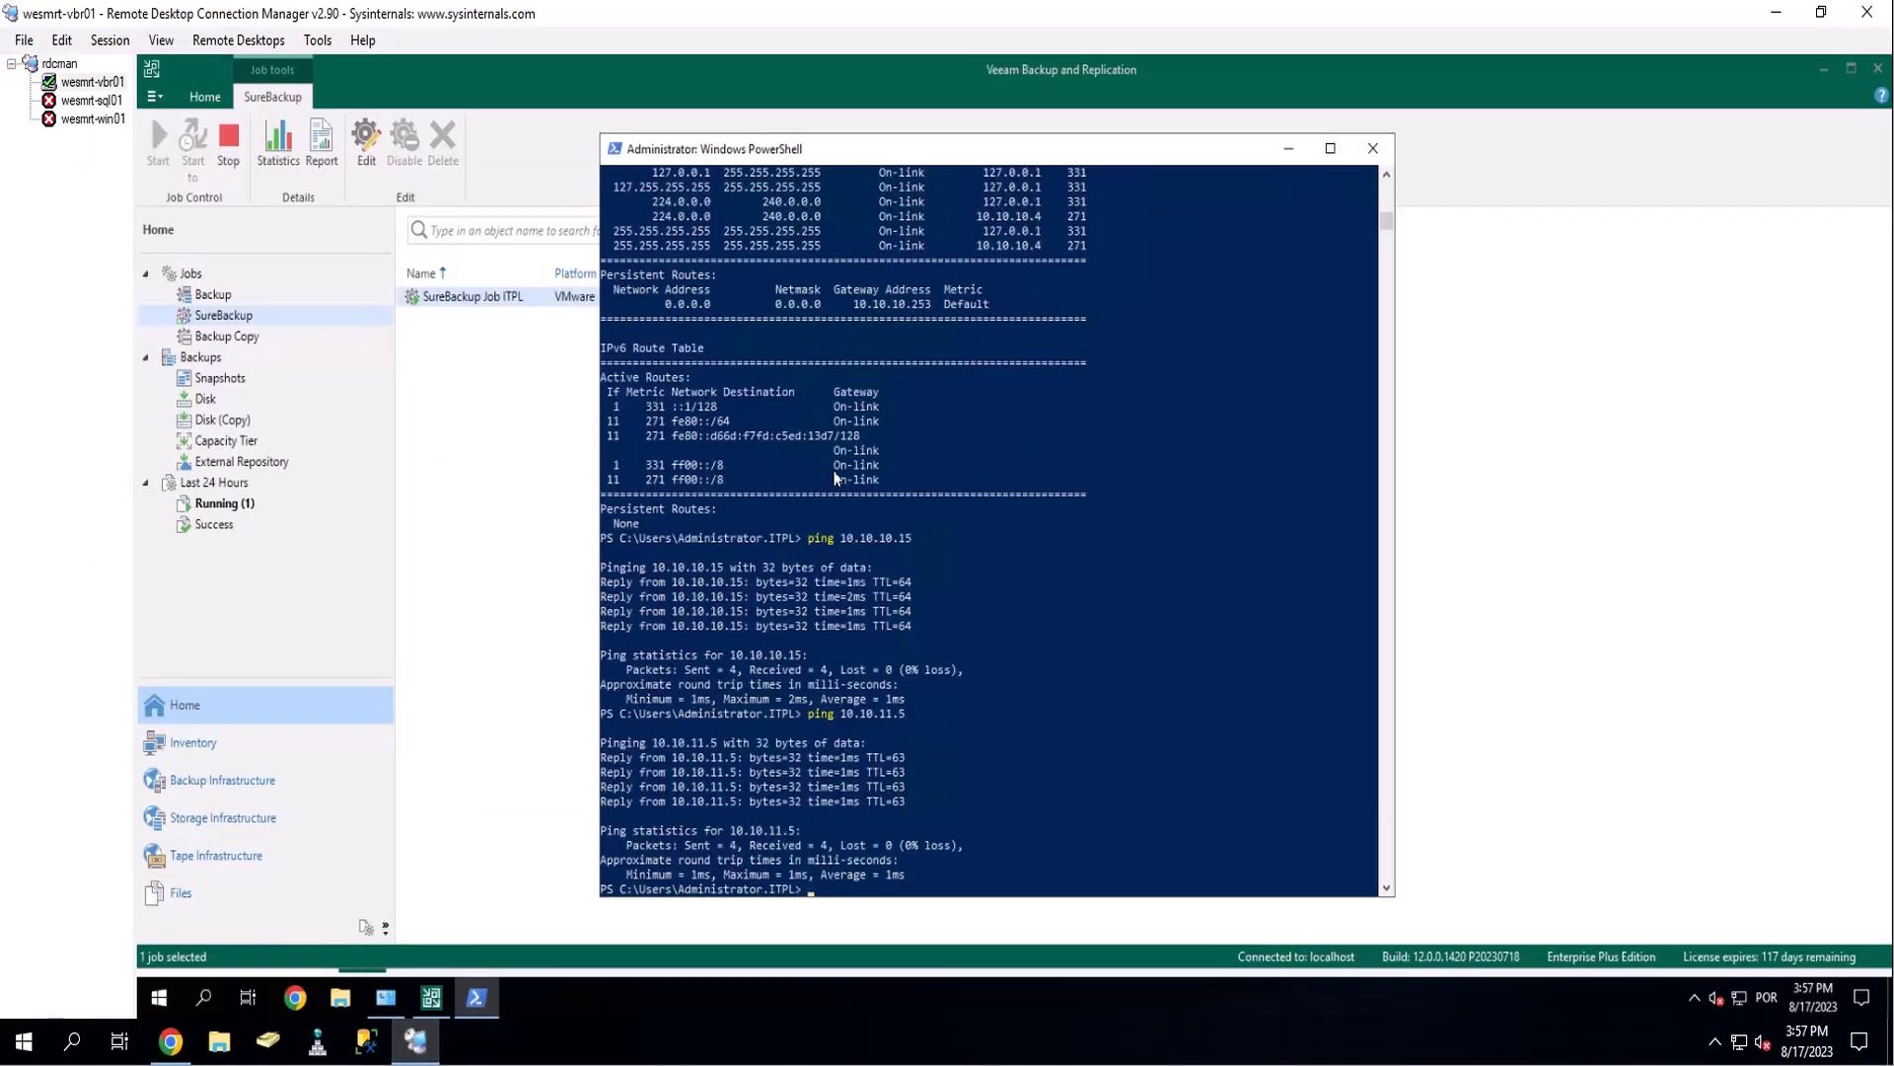
Minimize PowerShell and display the Linux1 log from its beginning in the SureBackup session window, dismissing the VM console warning
left_click(1289, 148)
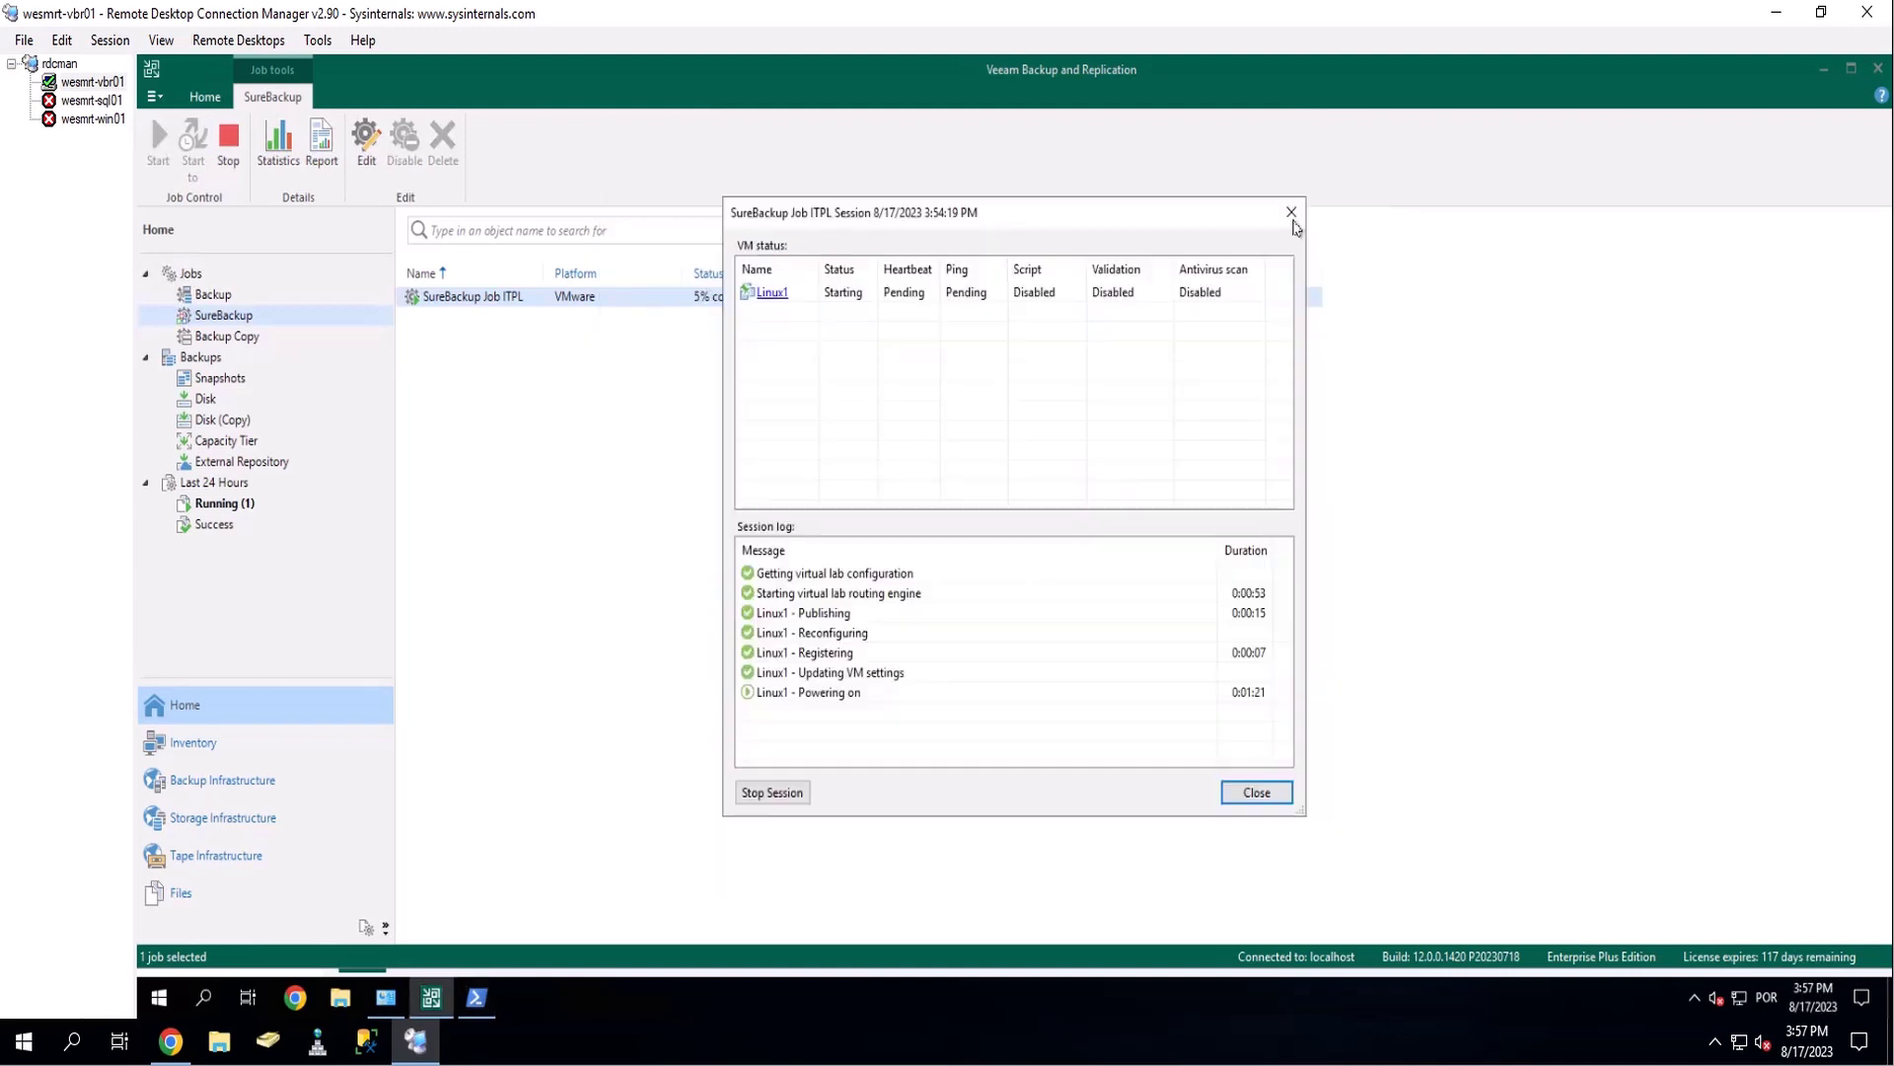
double_click(816, 297)
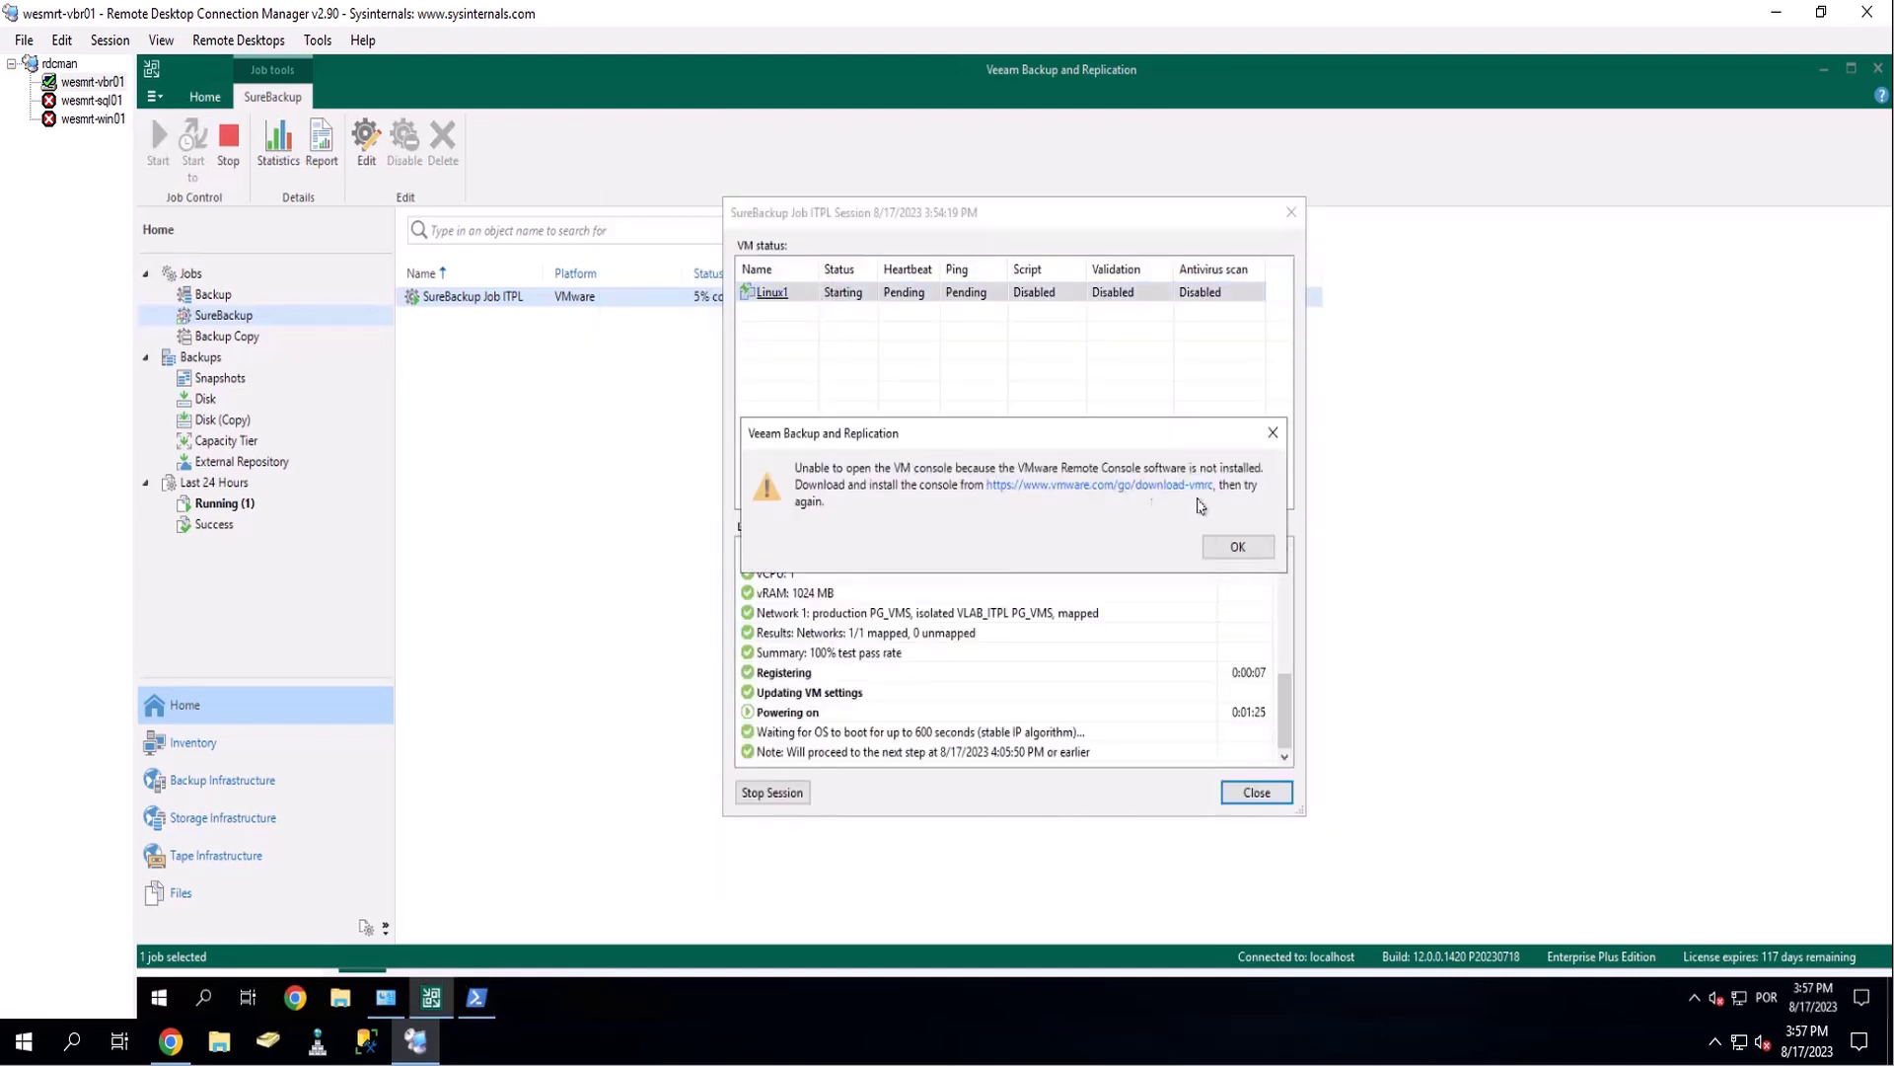
left_click(1235, 545)
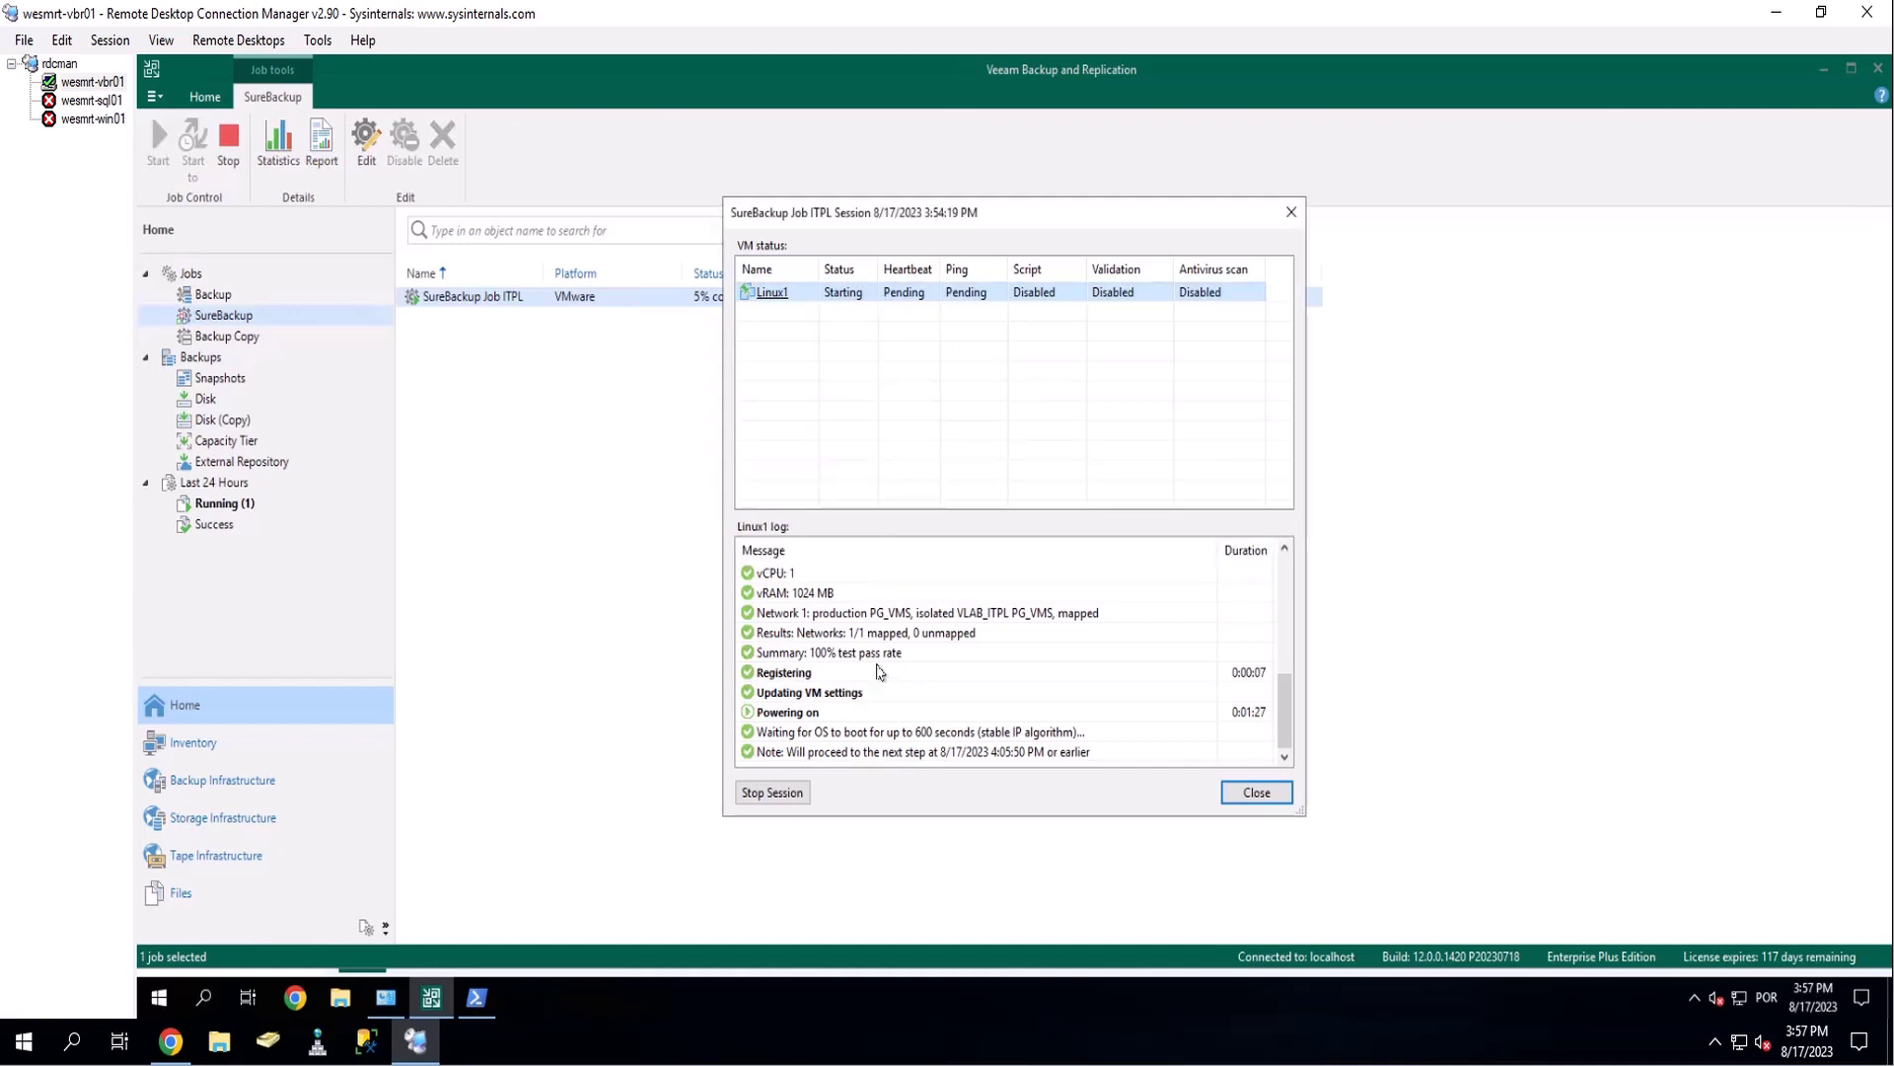
scroll(888, 651, "up", 5)
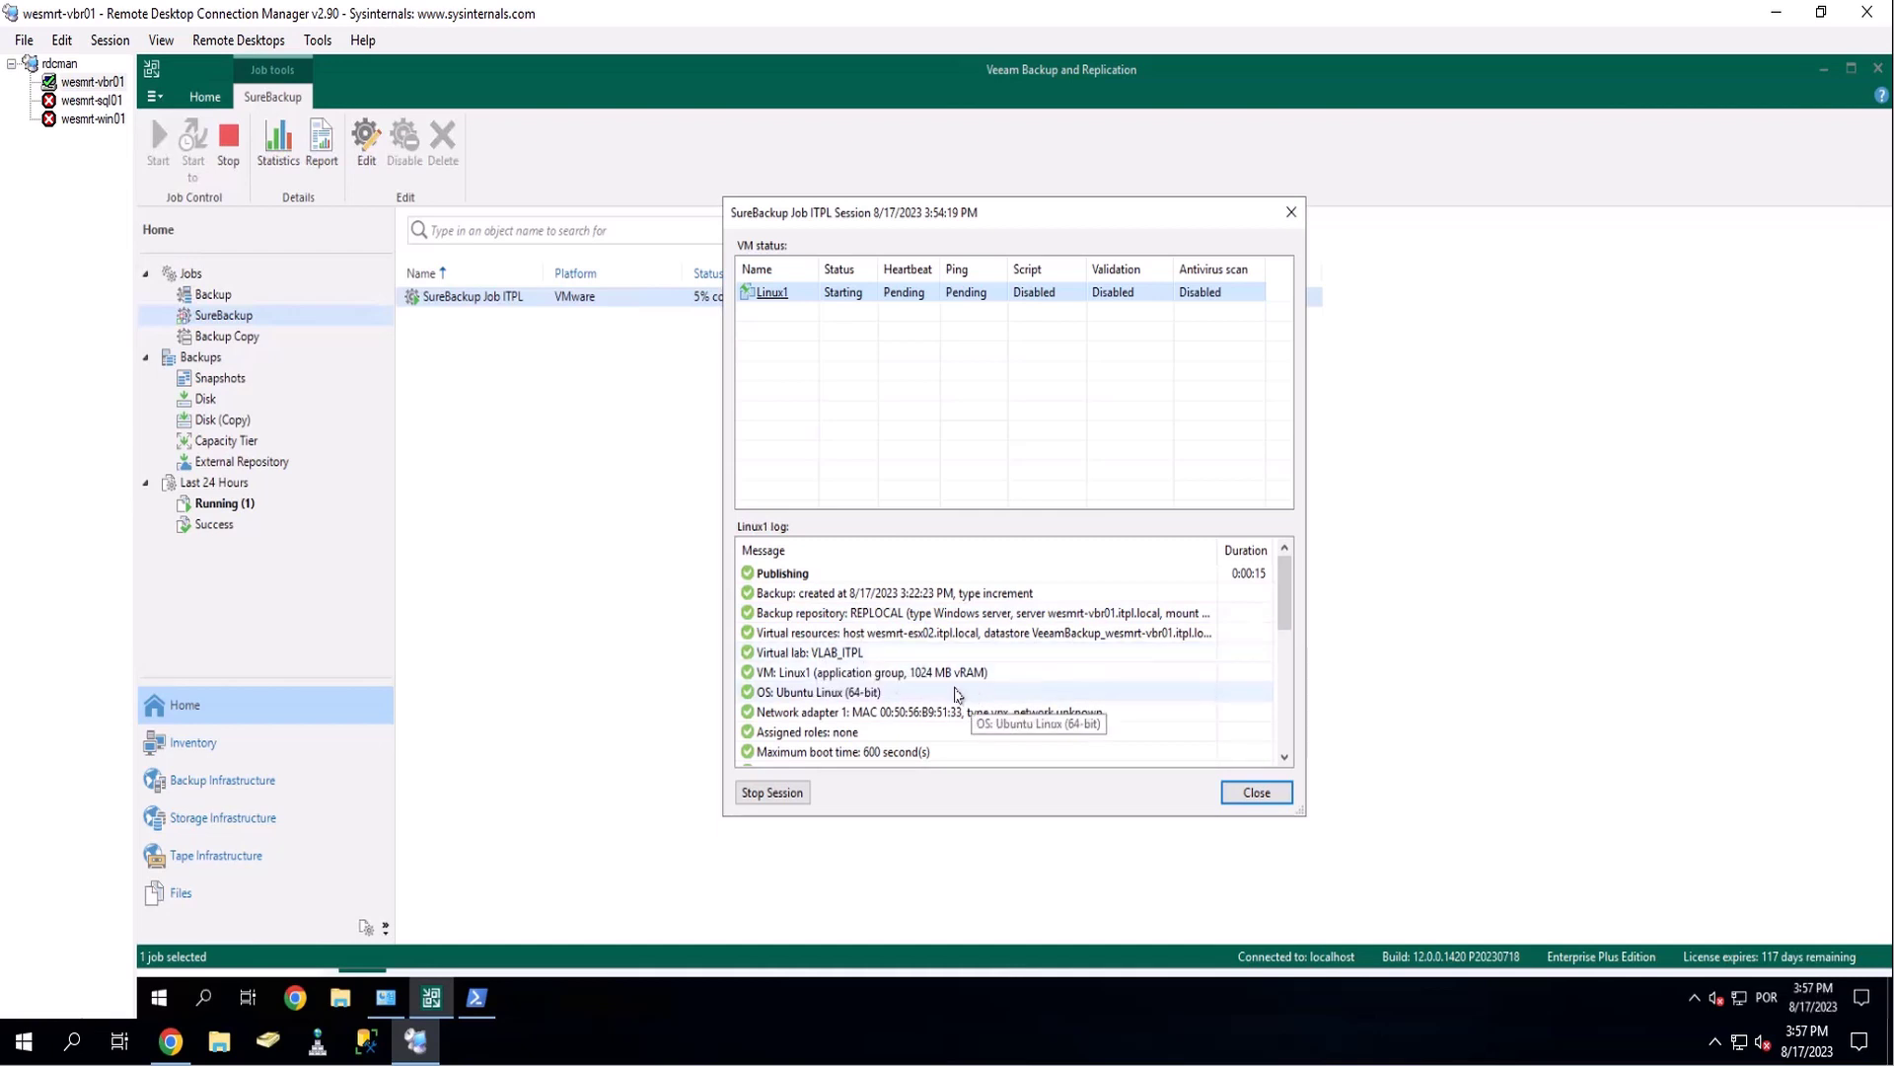
Review the publishing entries in the Linux1 log for the VM, operating system, network adapter and assigned roles
left_click(874, 672)
left_click(1285, 758)
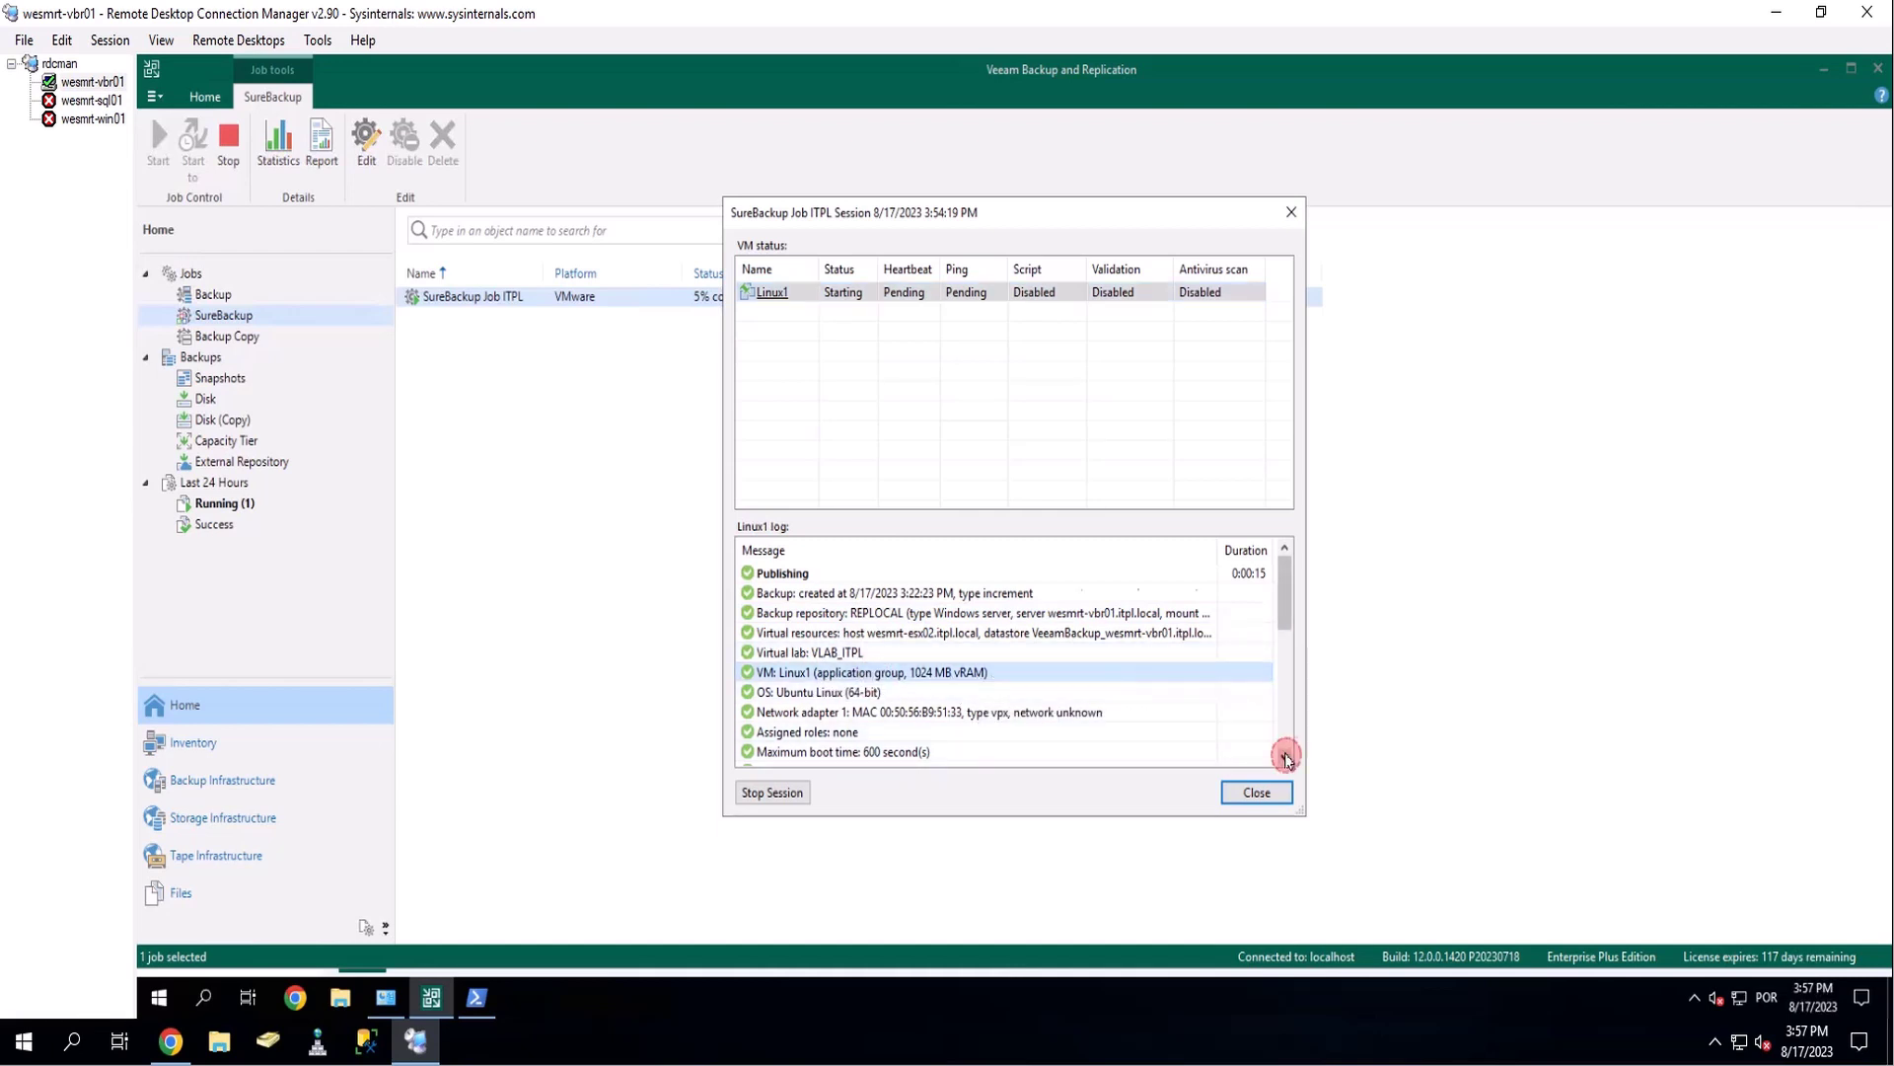
left_click(1285, 758)
left_click(1284, 757)
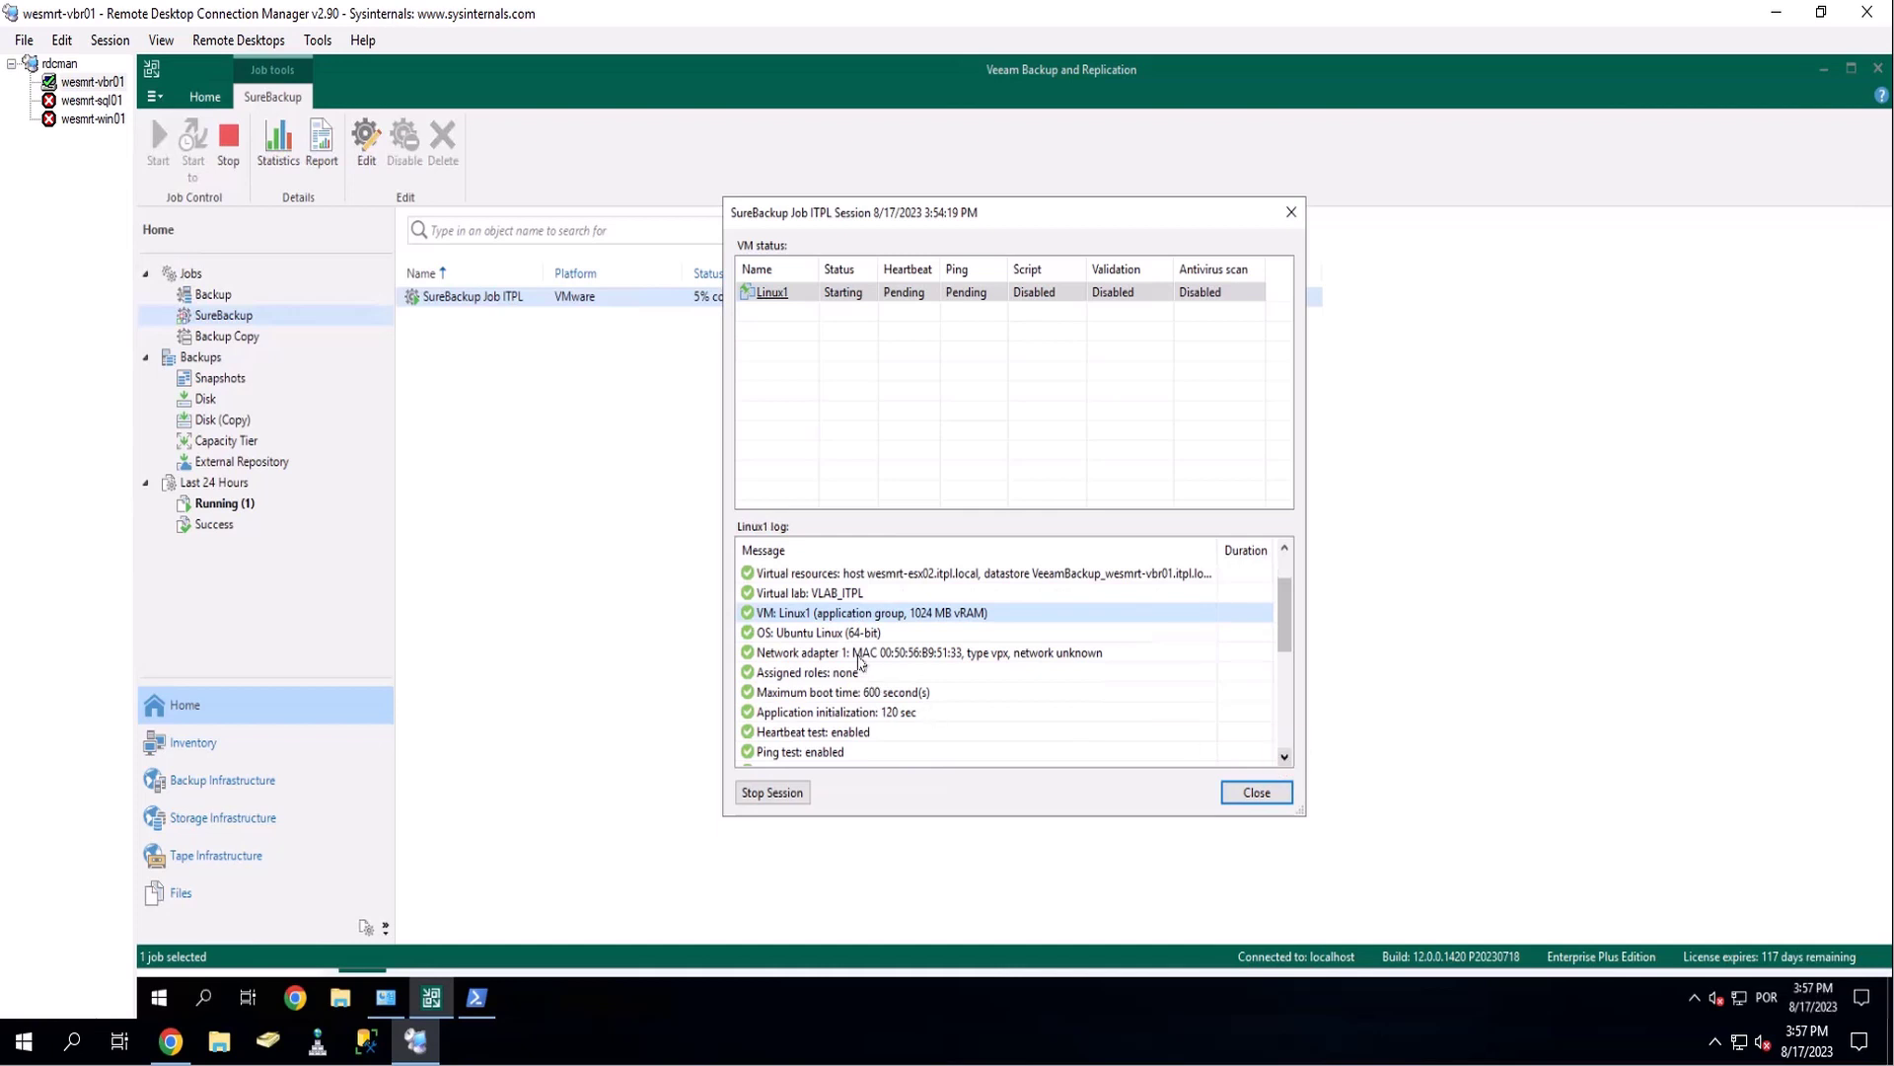
left_click(825, 634)
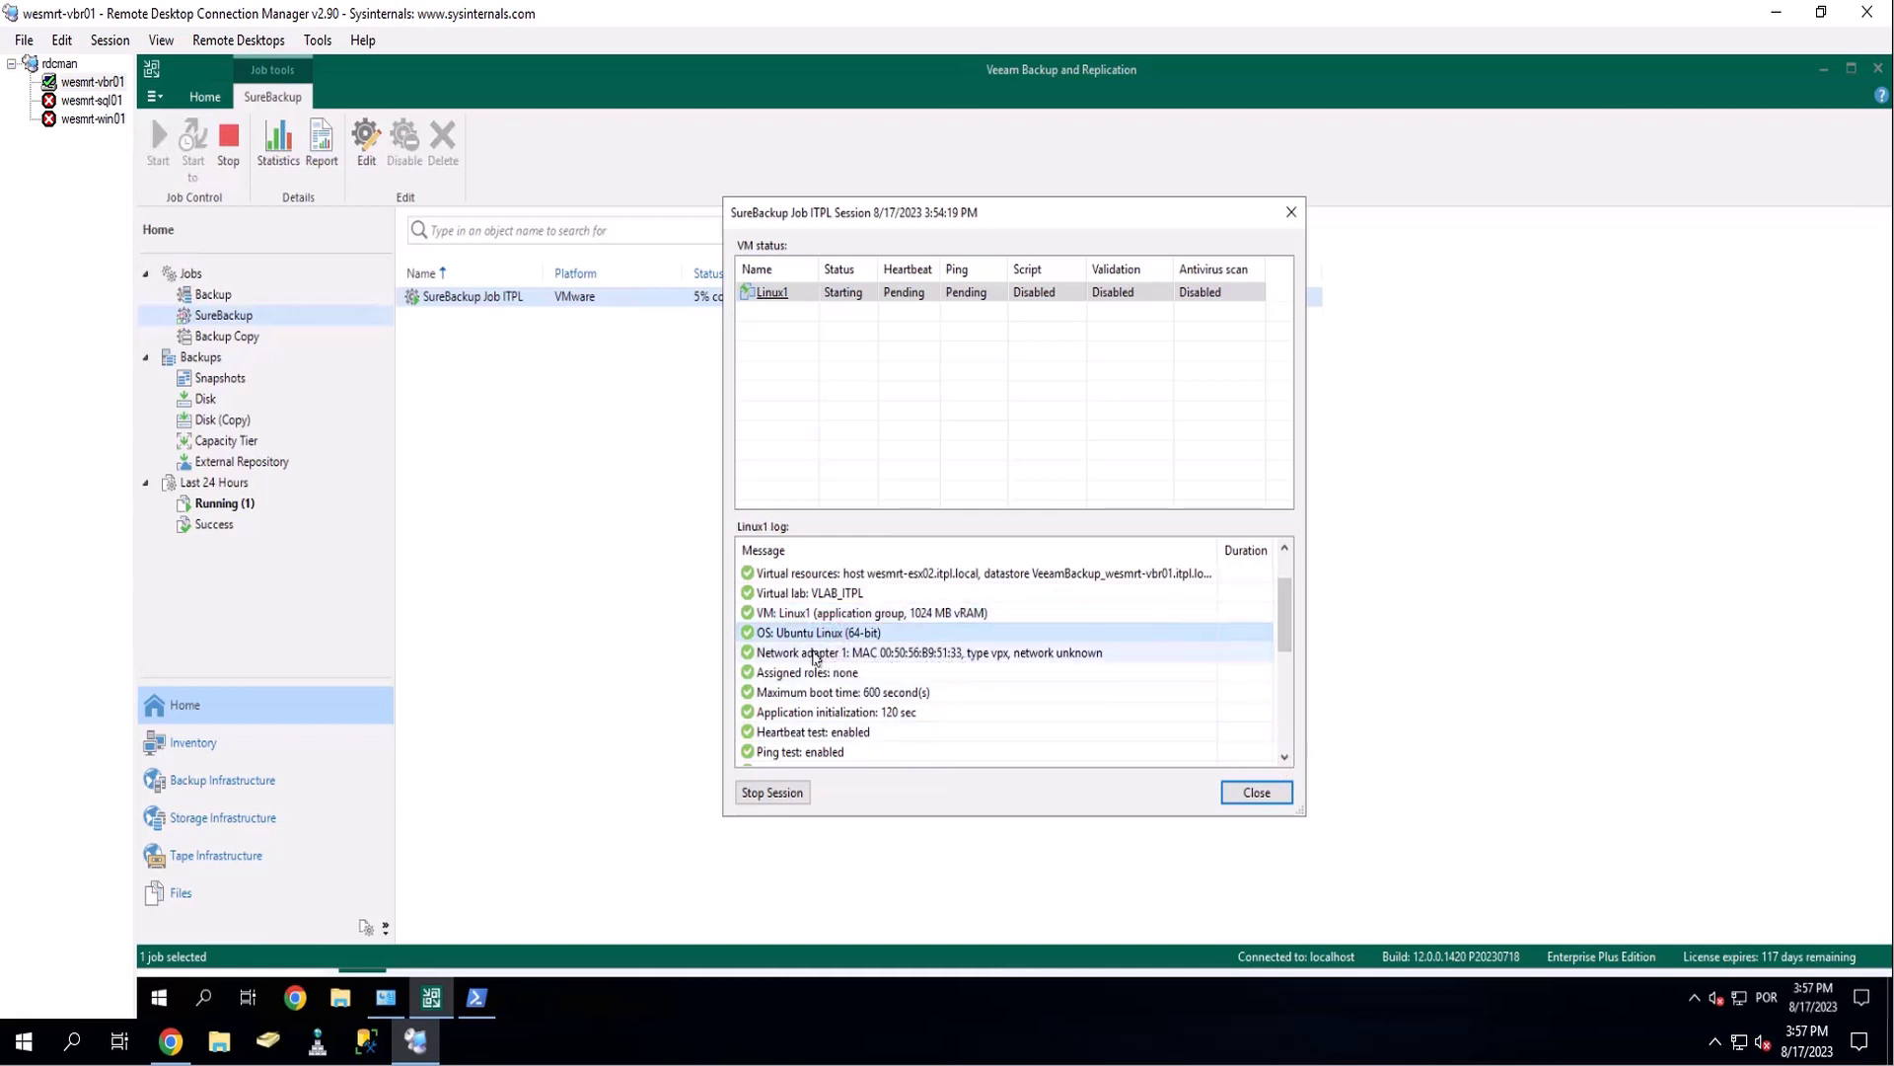
left_click(815, 652)
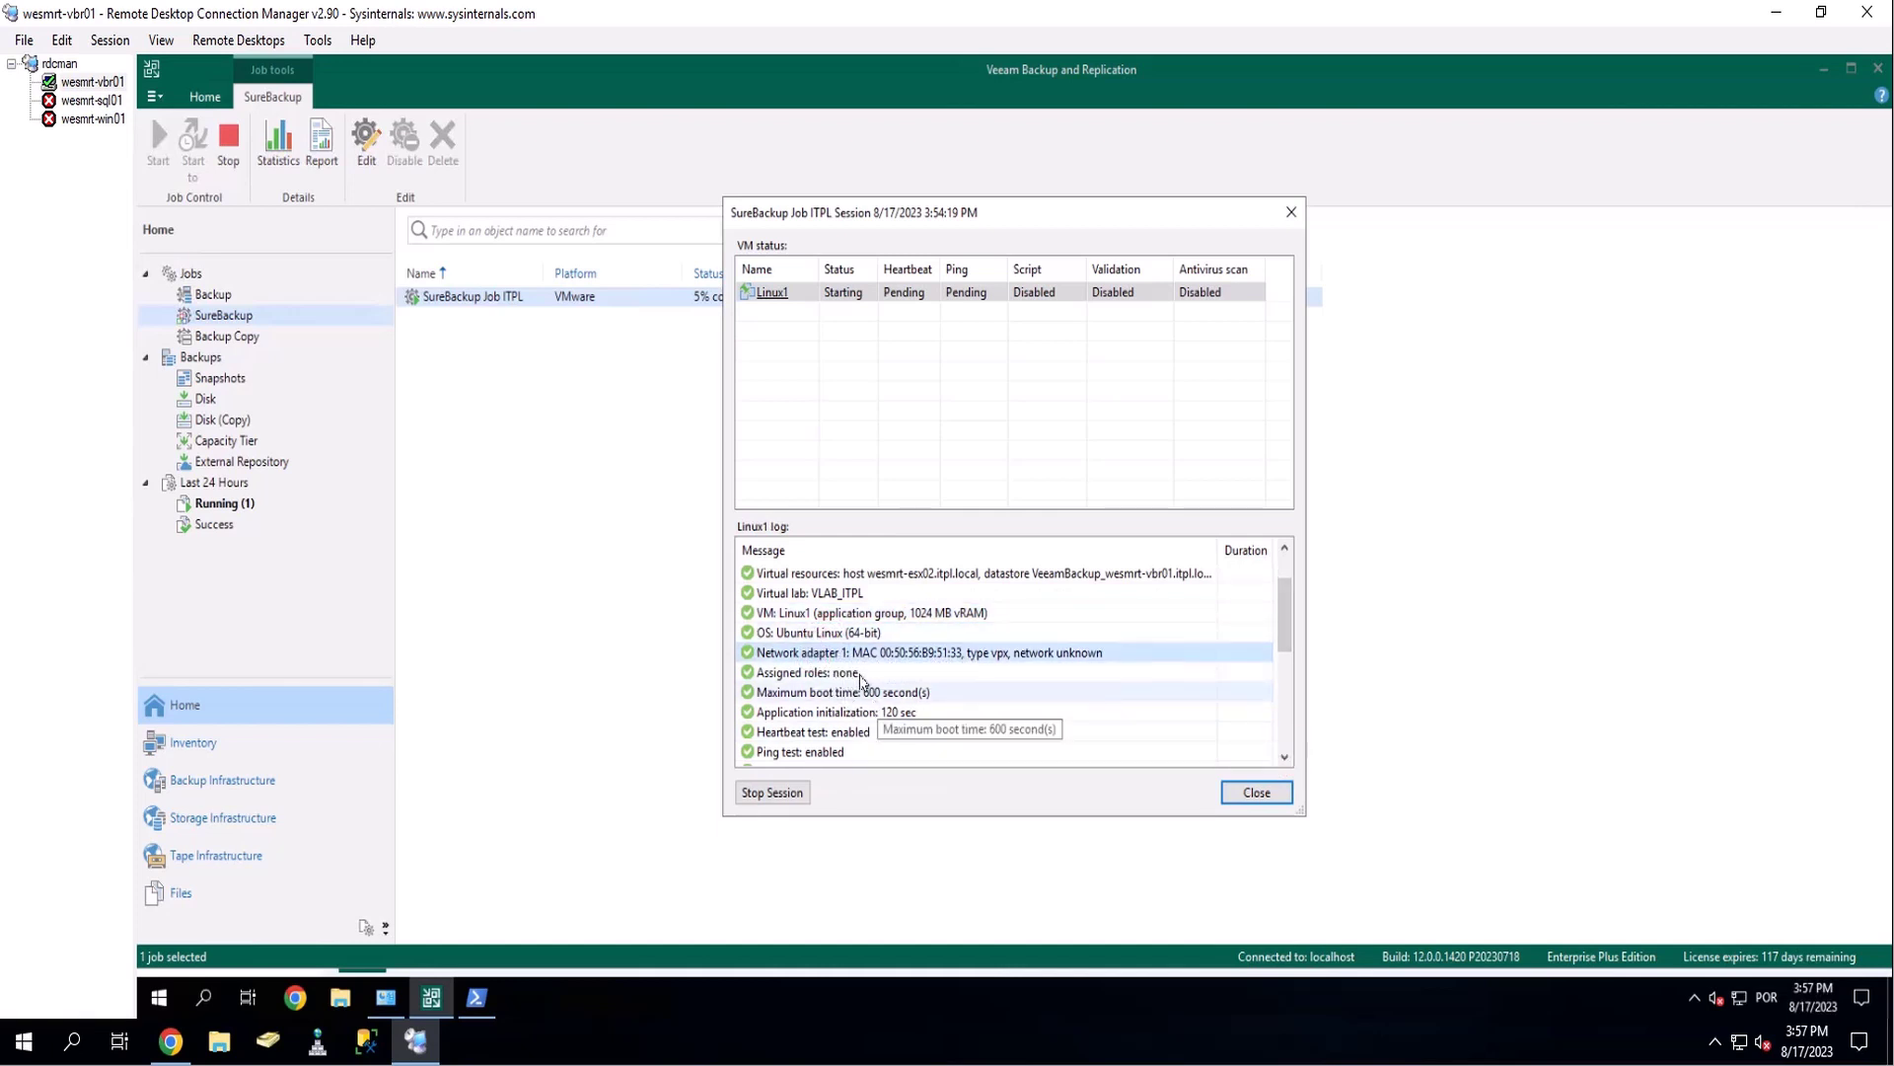
left_click(858, 675)
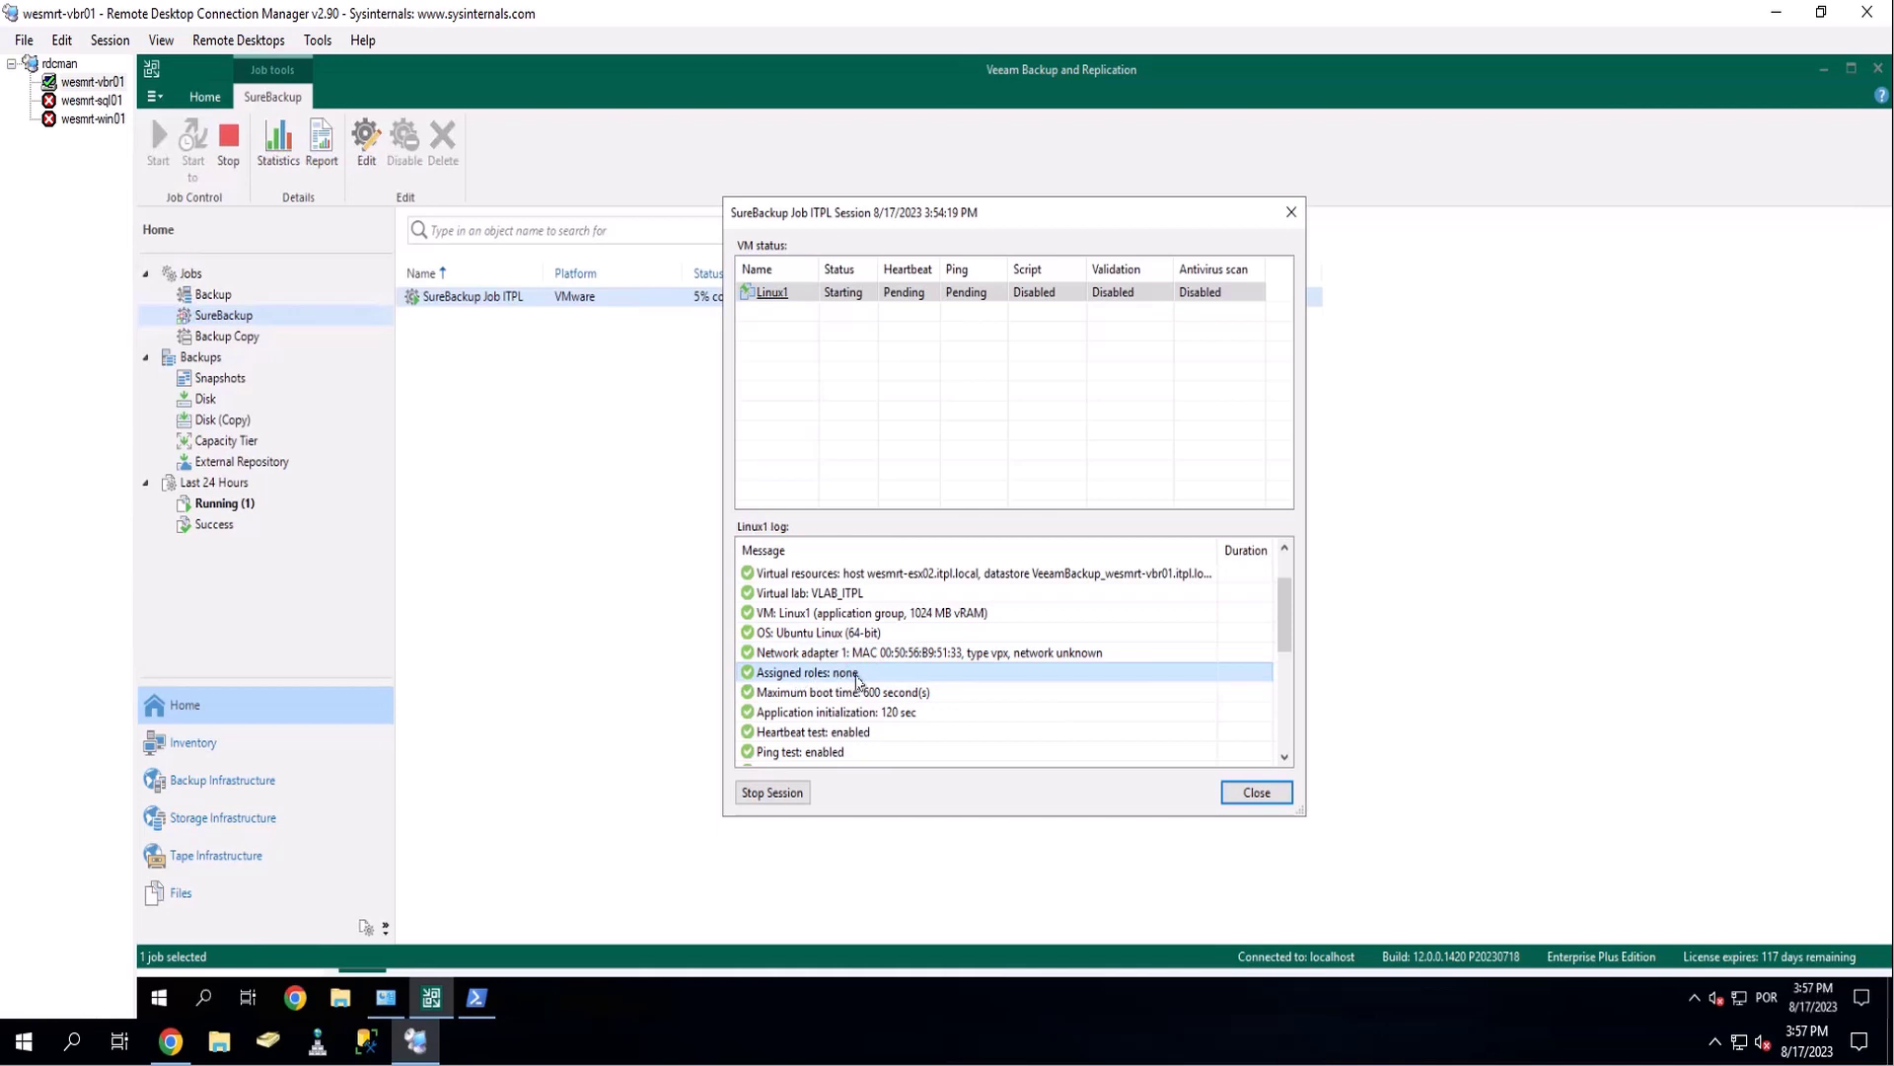
Review the Linux1 log entries for maximum boot time, application initialization, heartbeat test and ping test
left_click(1283, 758)
left_click(1284, 758)
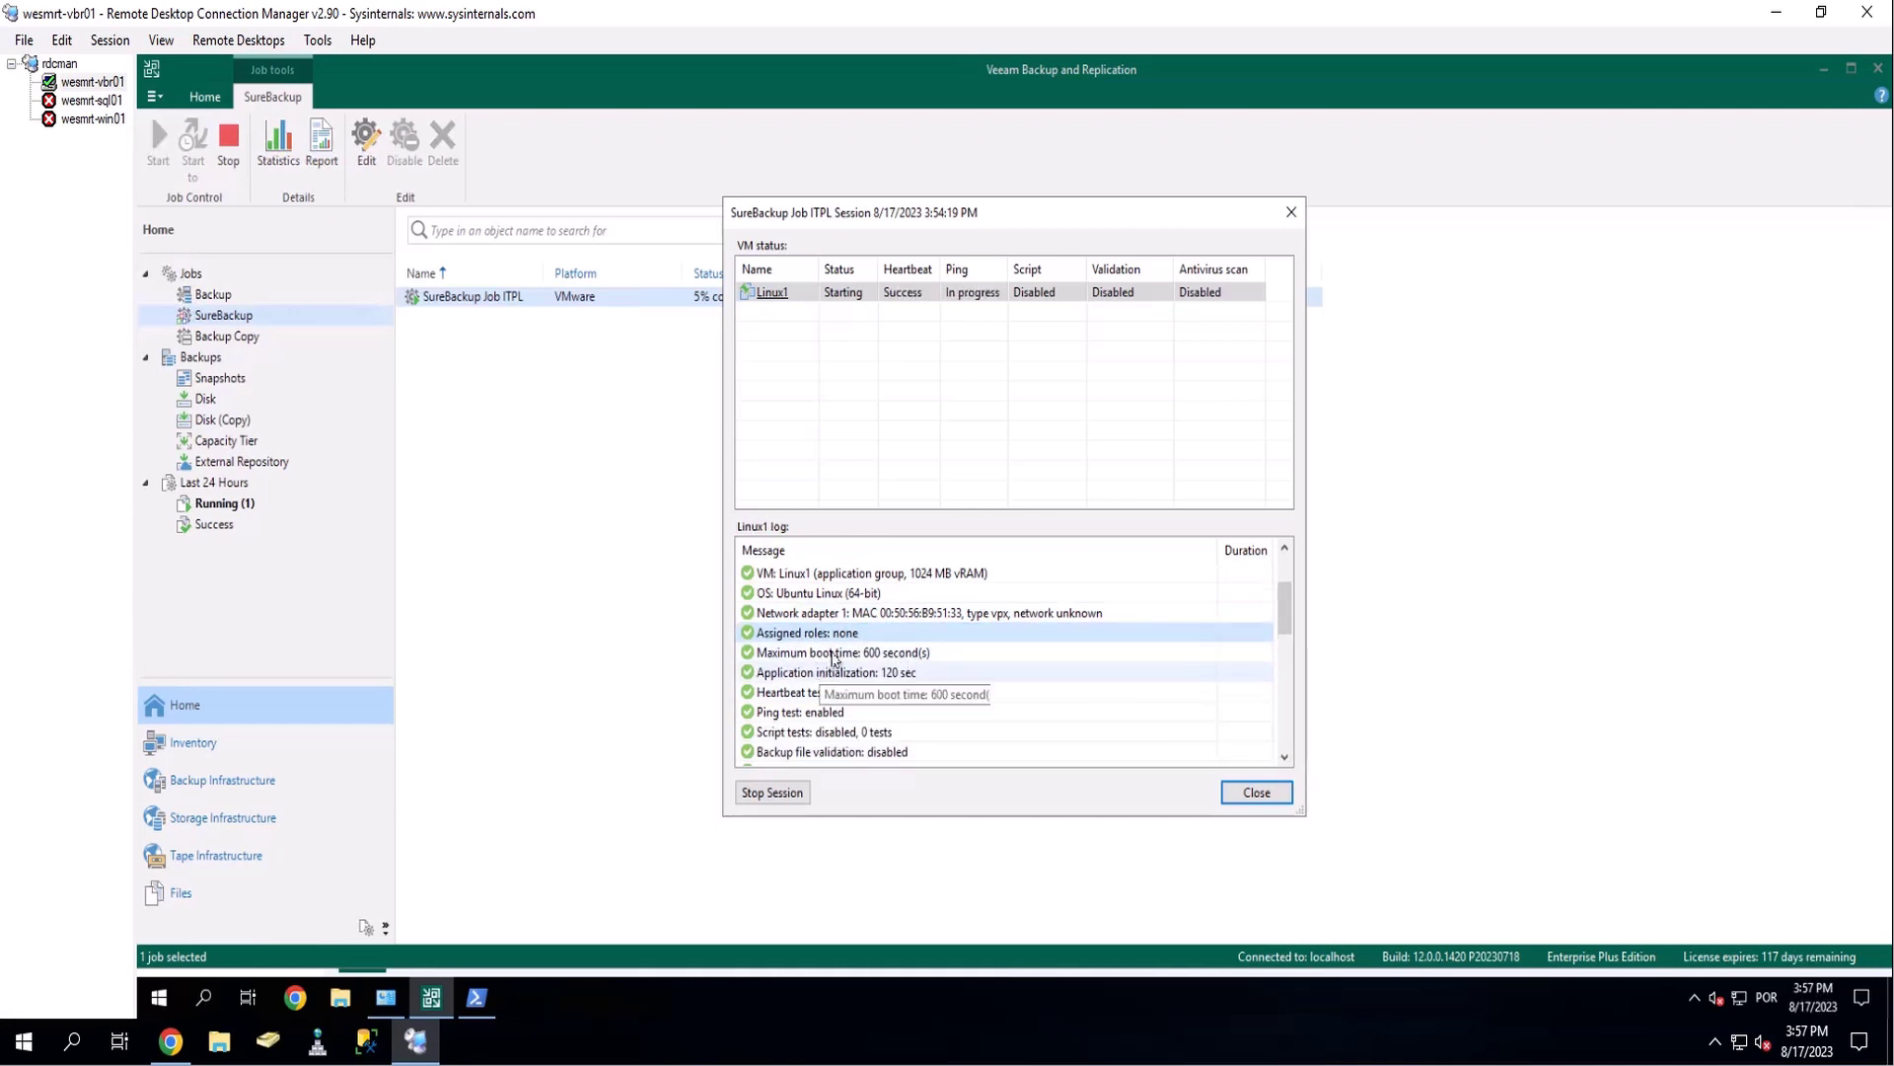
left_click(896, 677)
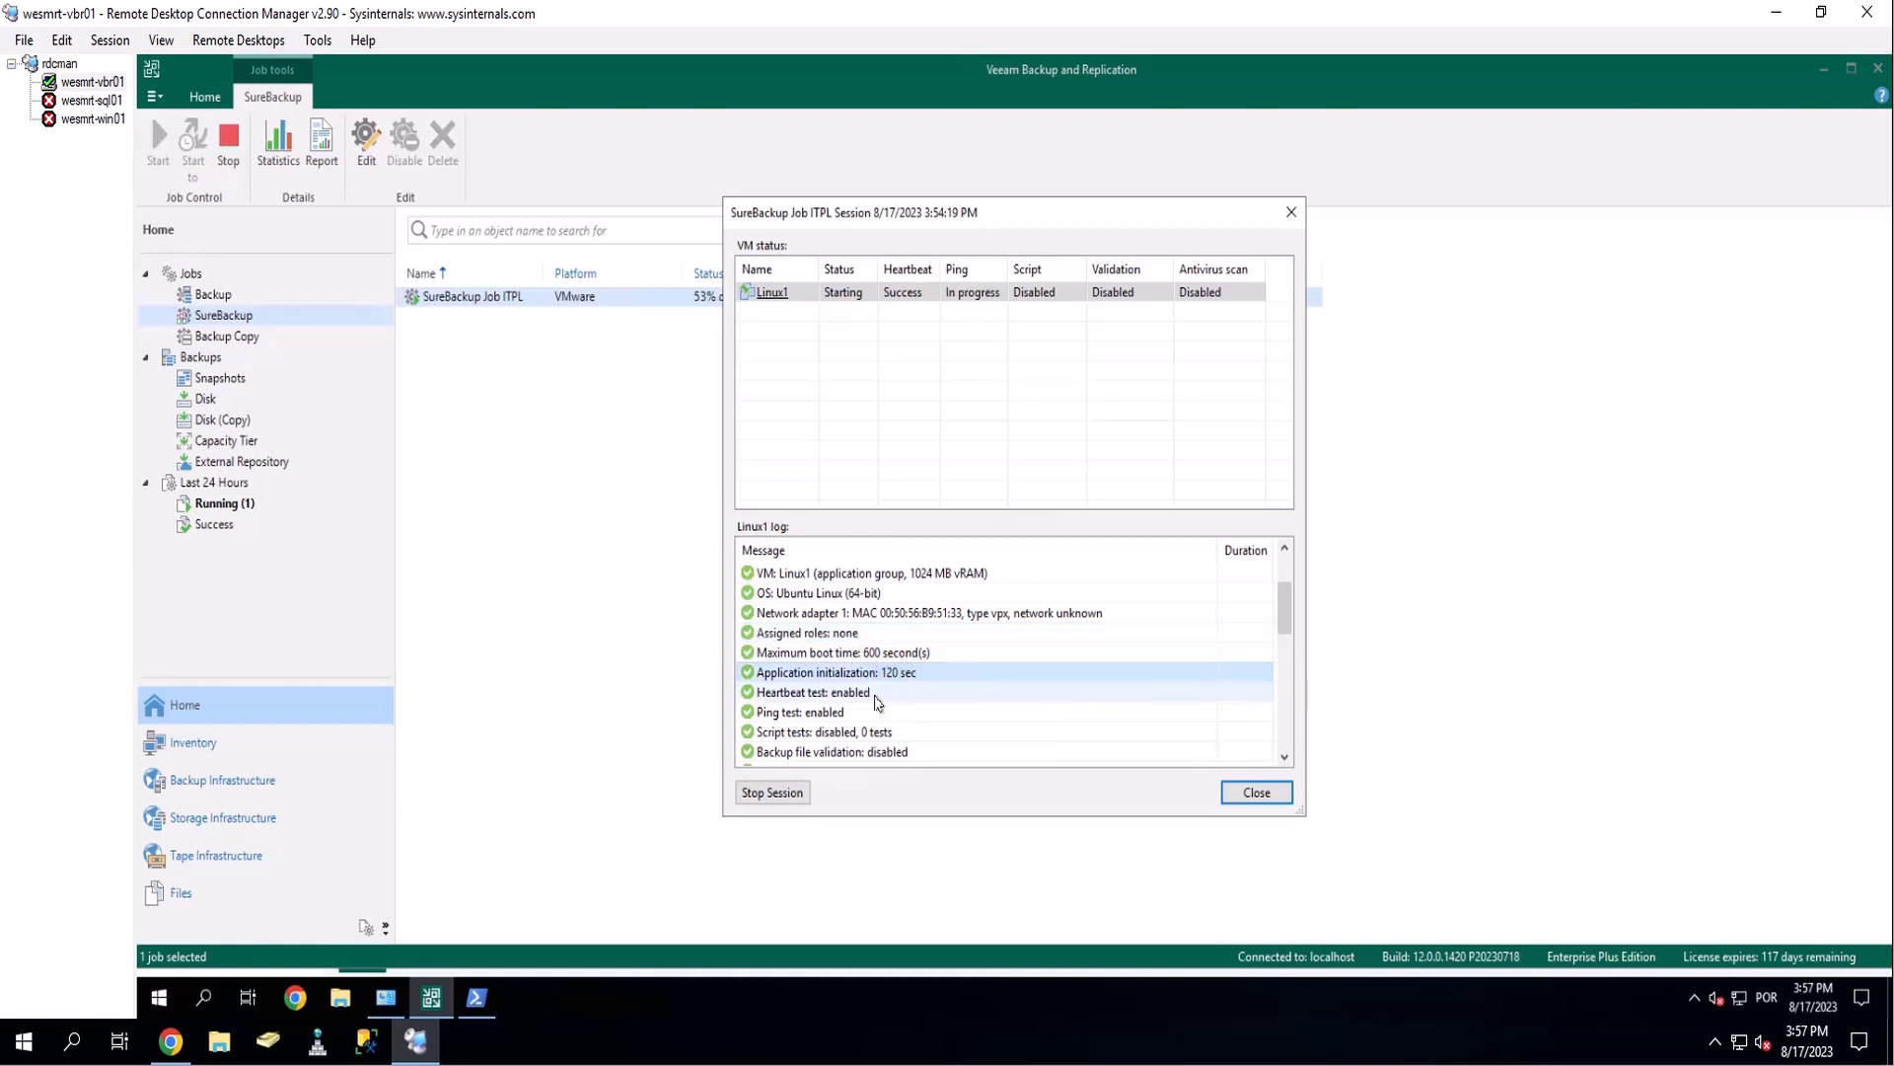
left_click(839, 697)
left_click(820, 718)
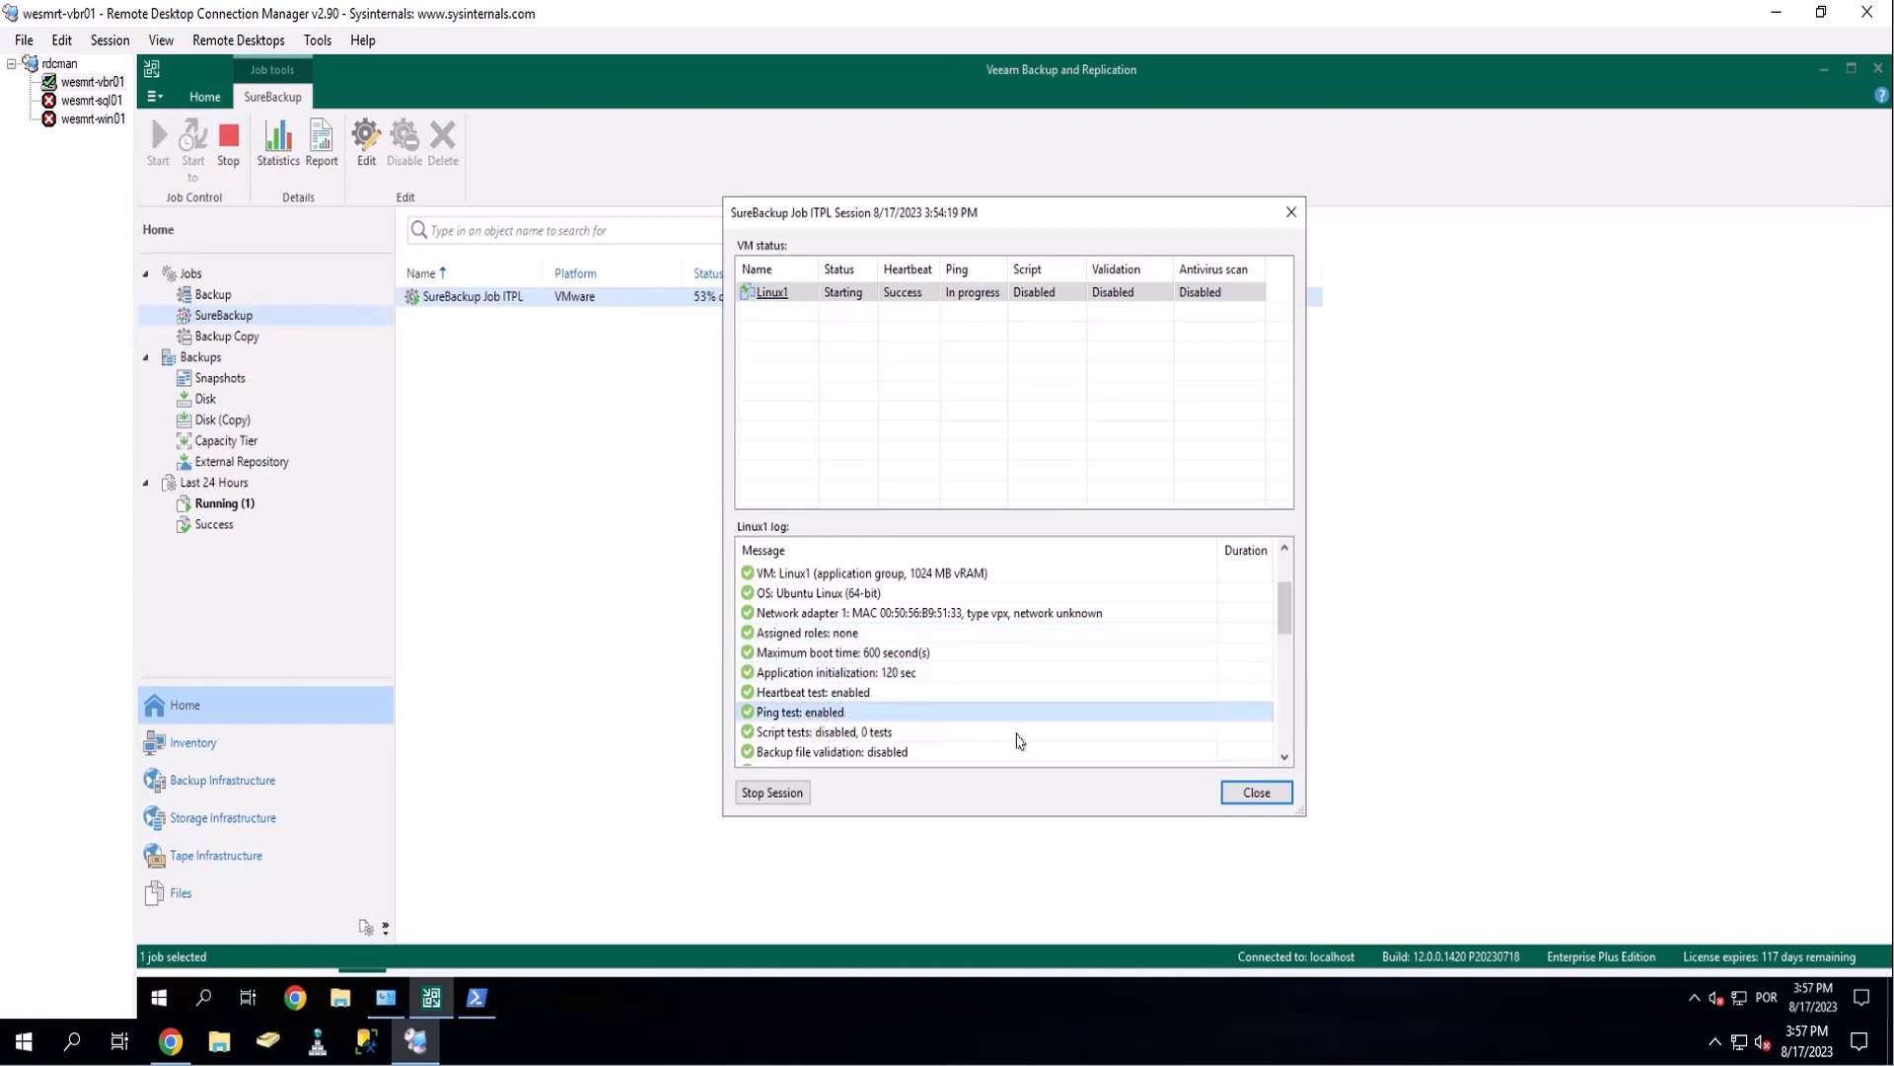
Examine the reconfiguring entries in the Linux1 log that map the production network to the isolated VLAB_ITPL network
left_click(1285, 758)
left_click(1285, 758)
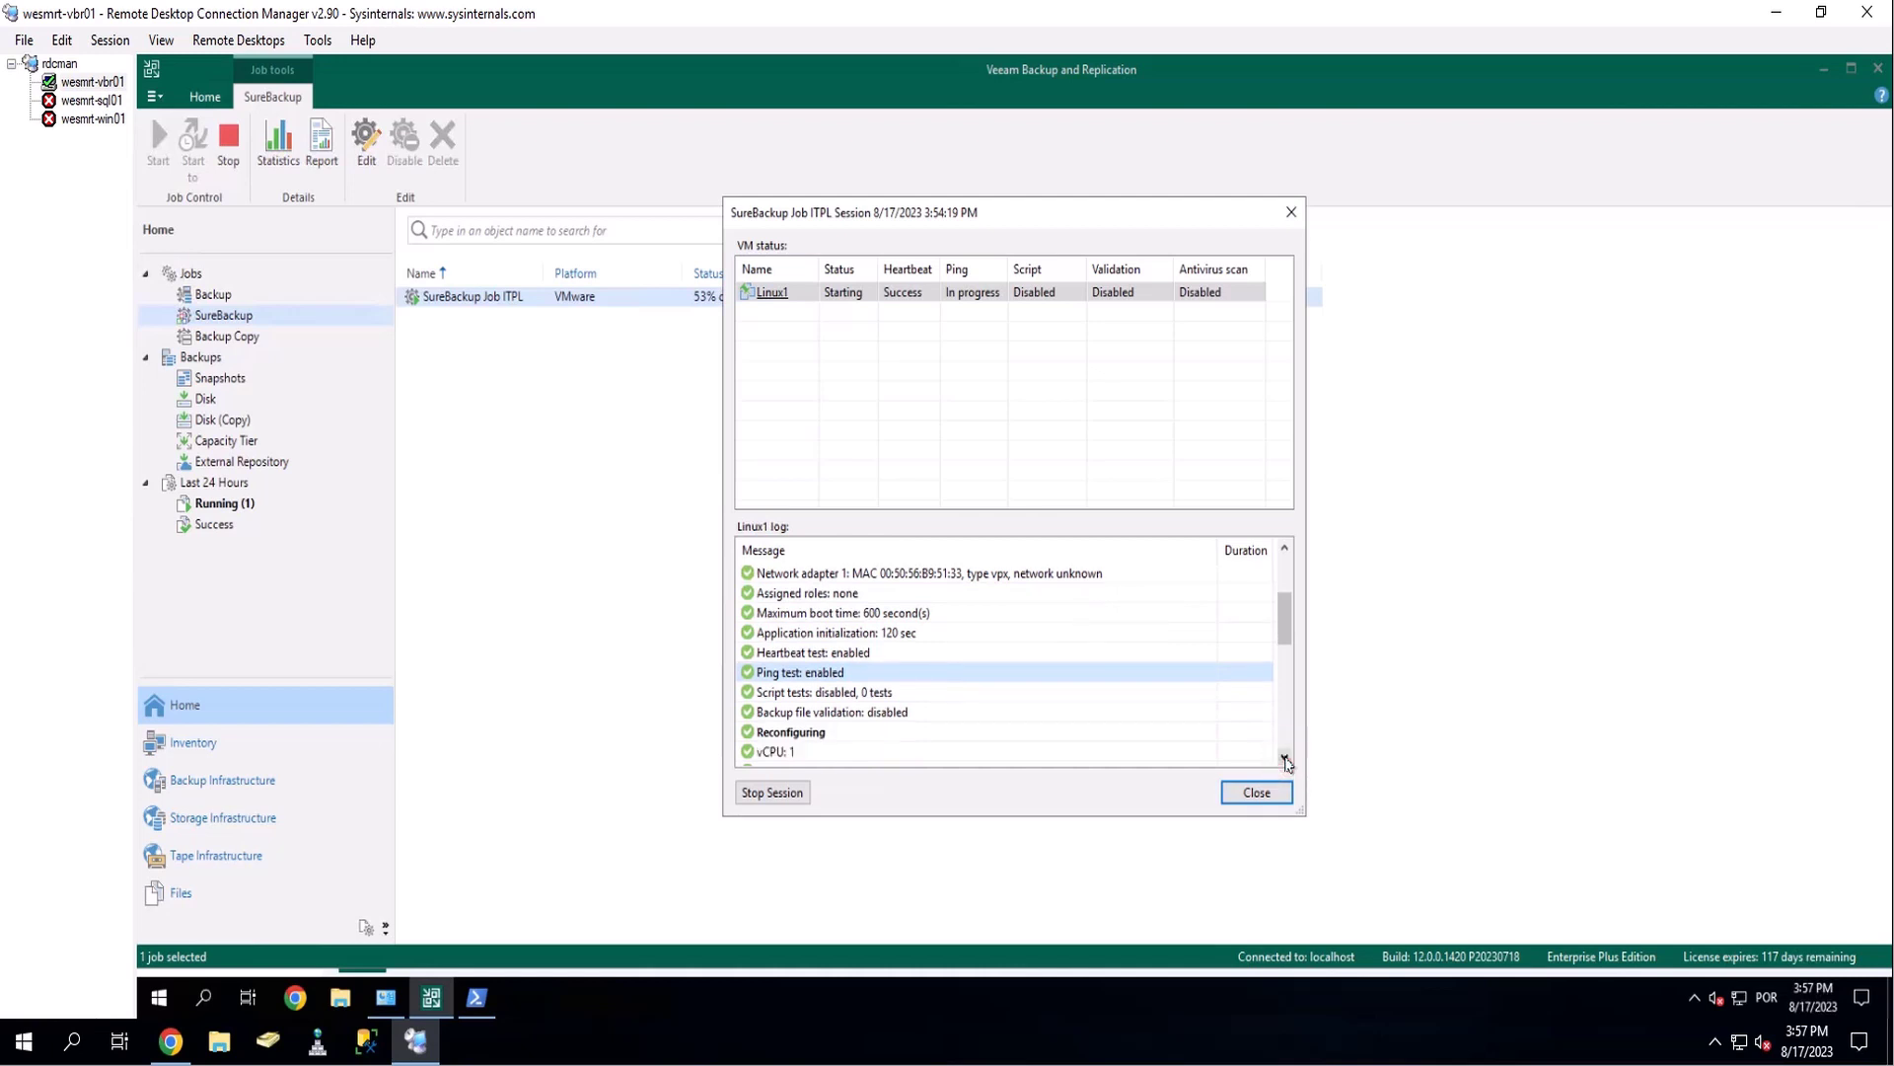
left_click(1284, 758)
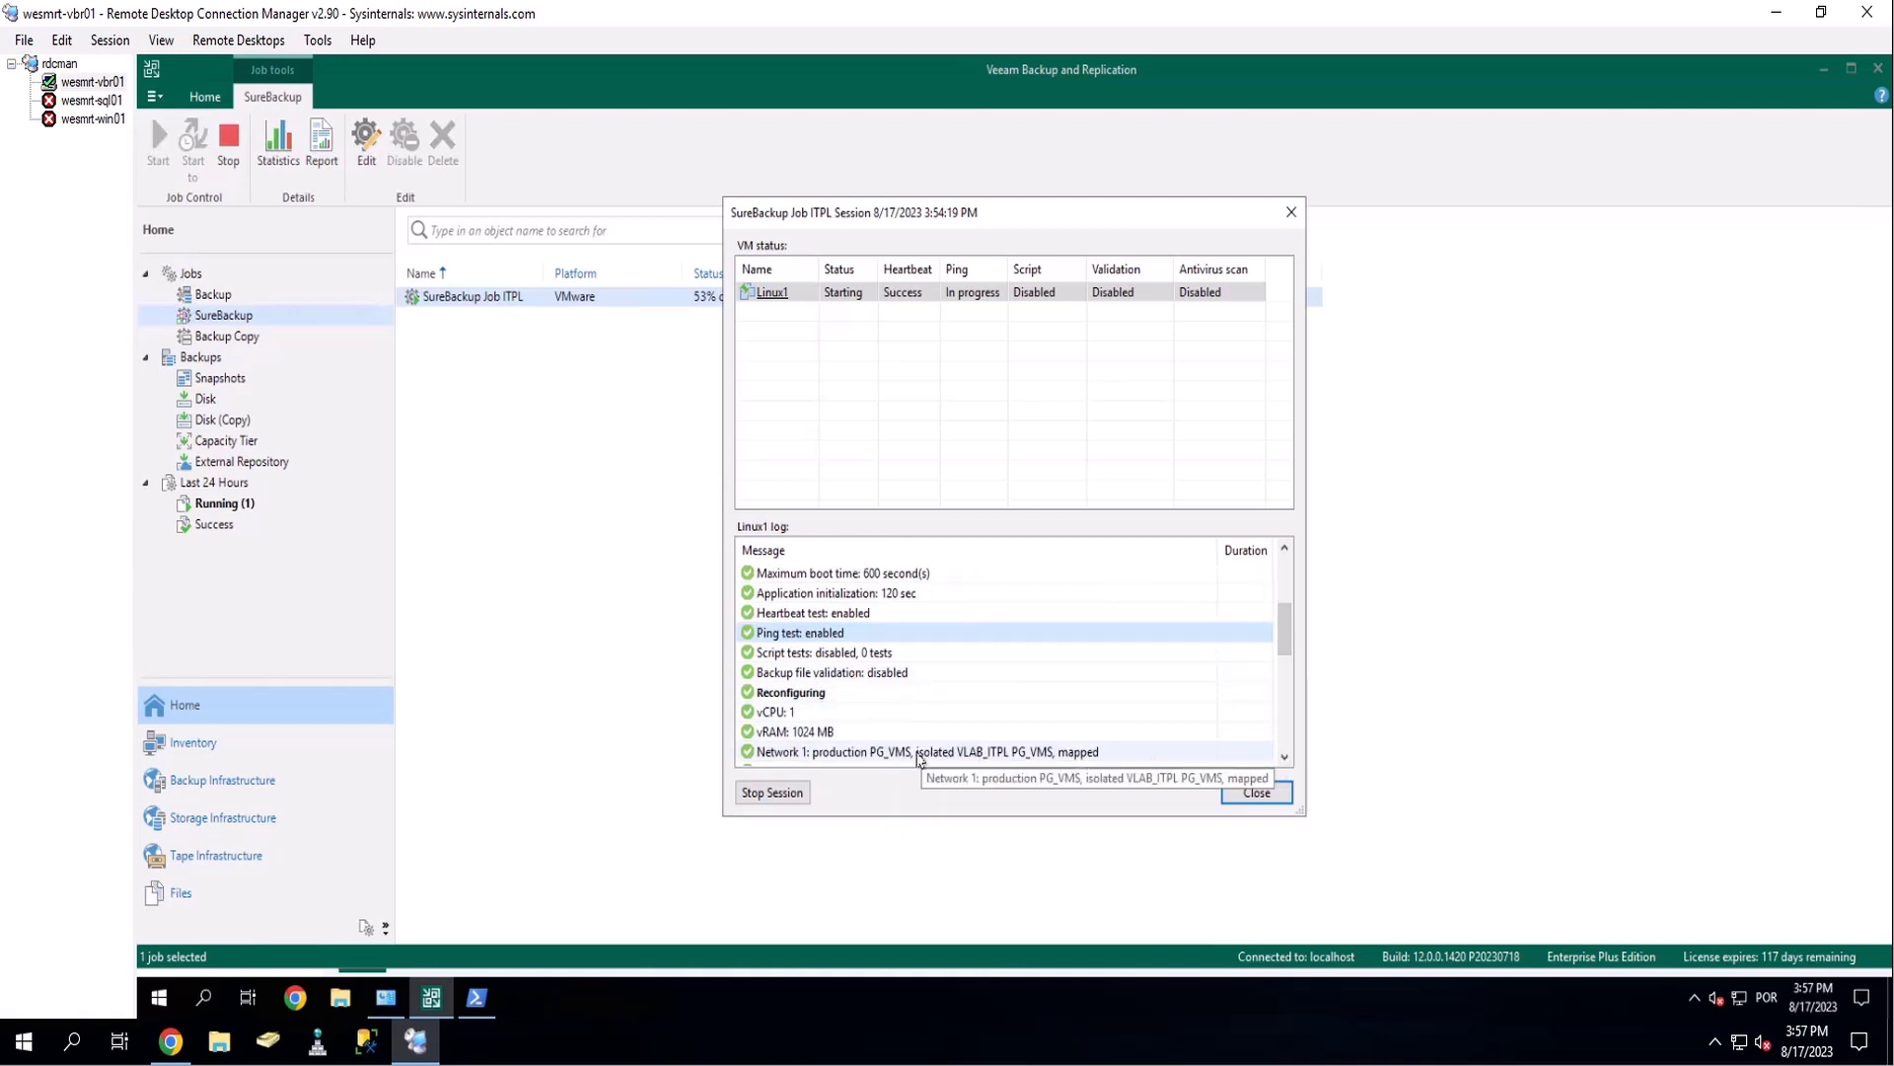
left_click(887, 756)
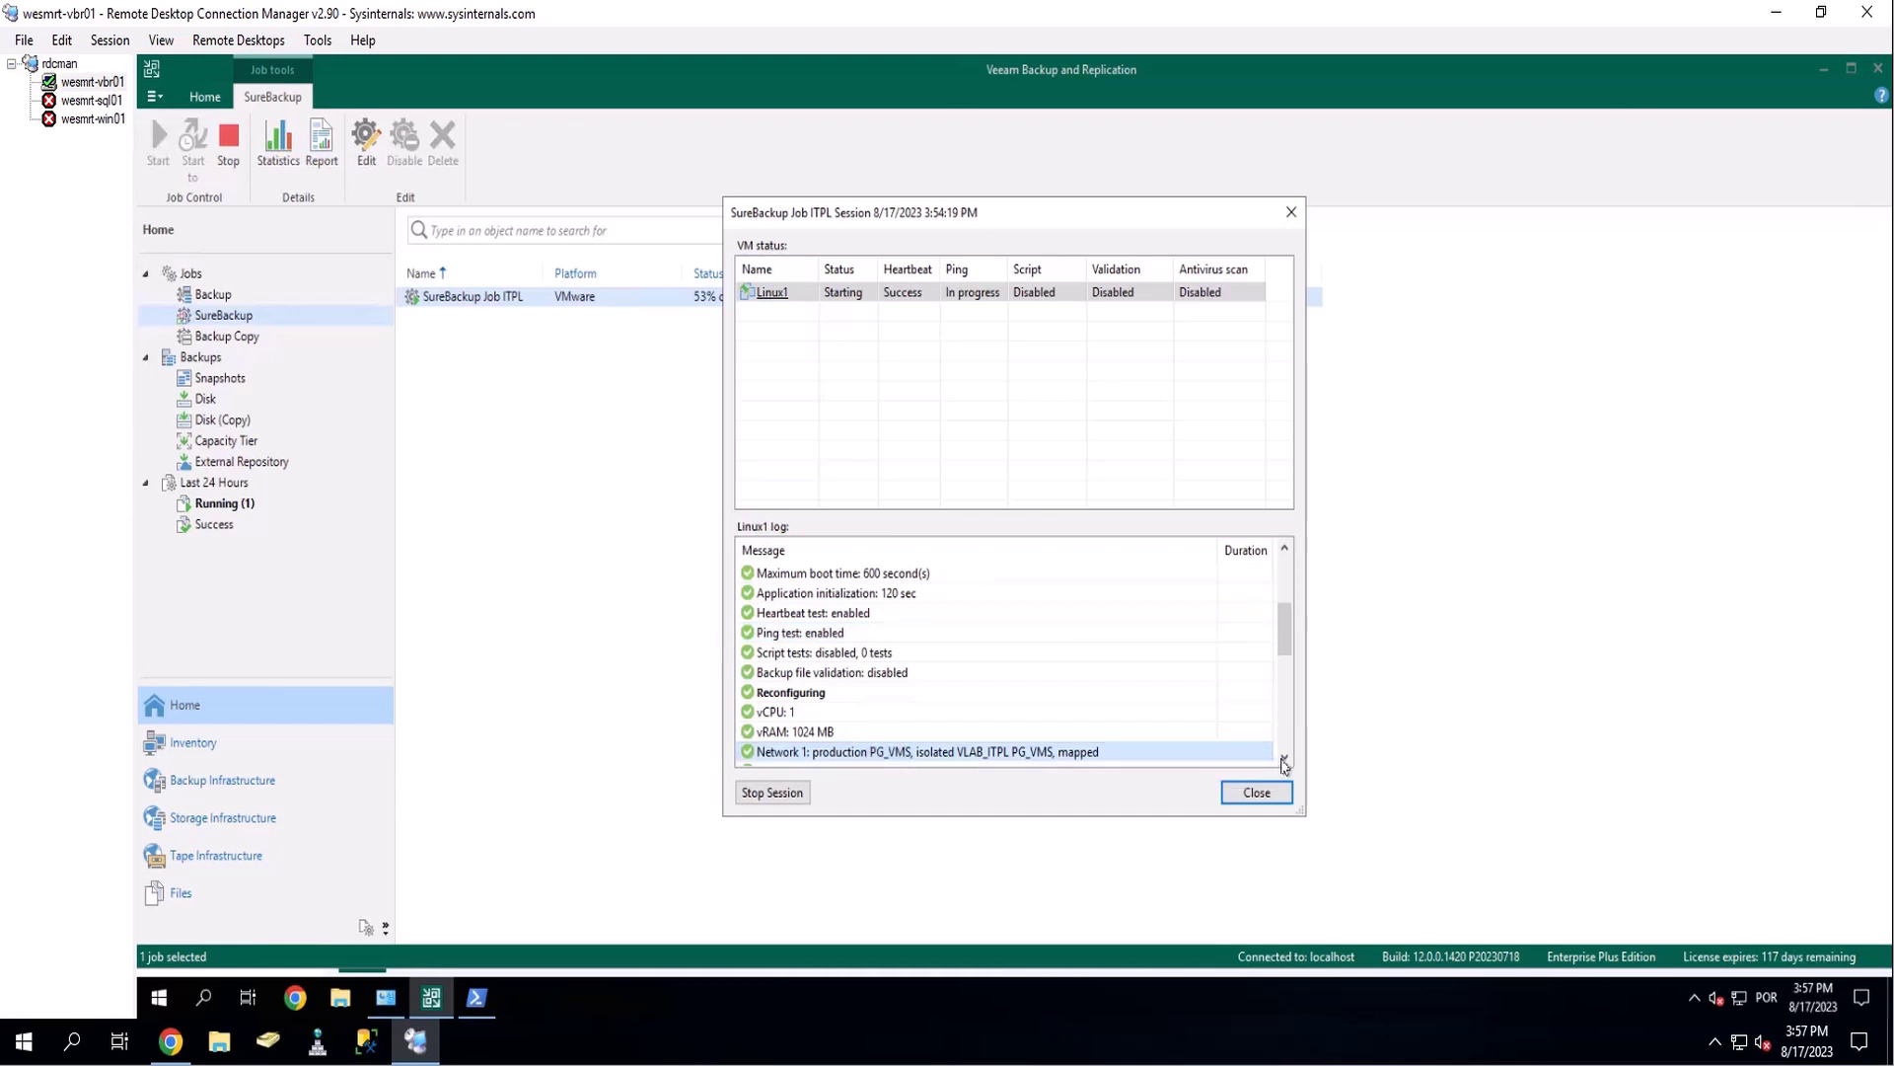
left_click(1283, 758)
left_click(1284, 758)
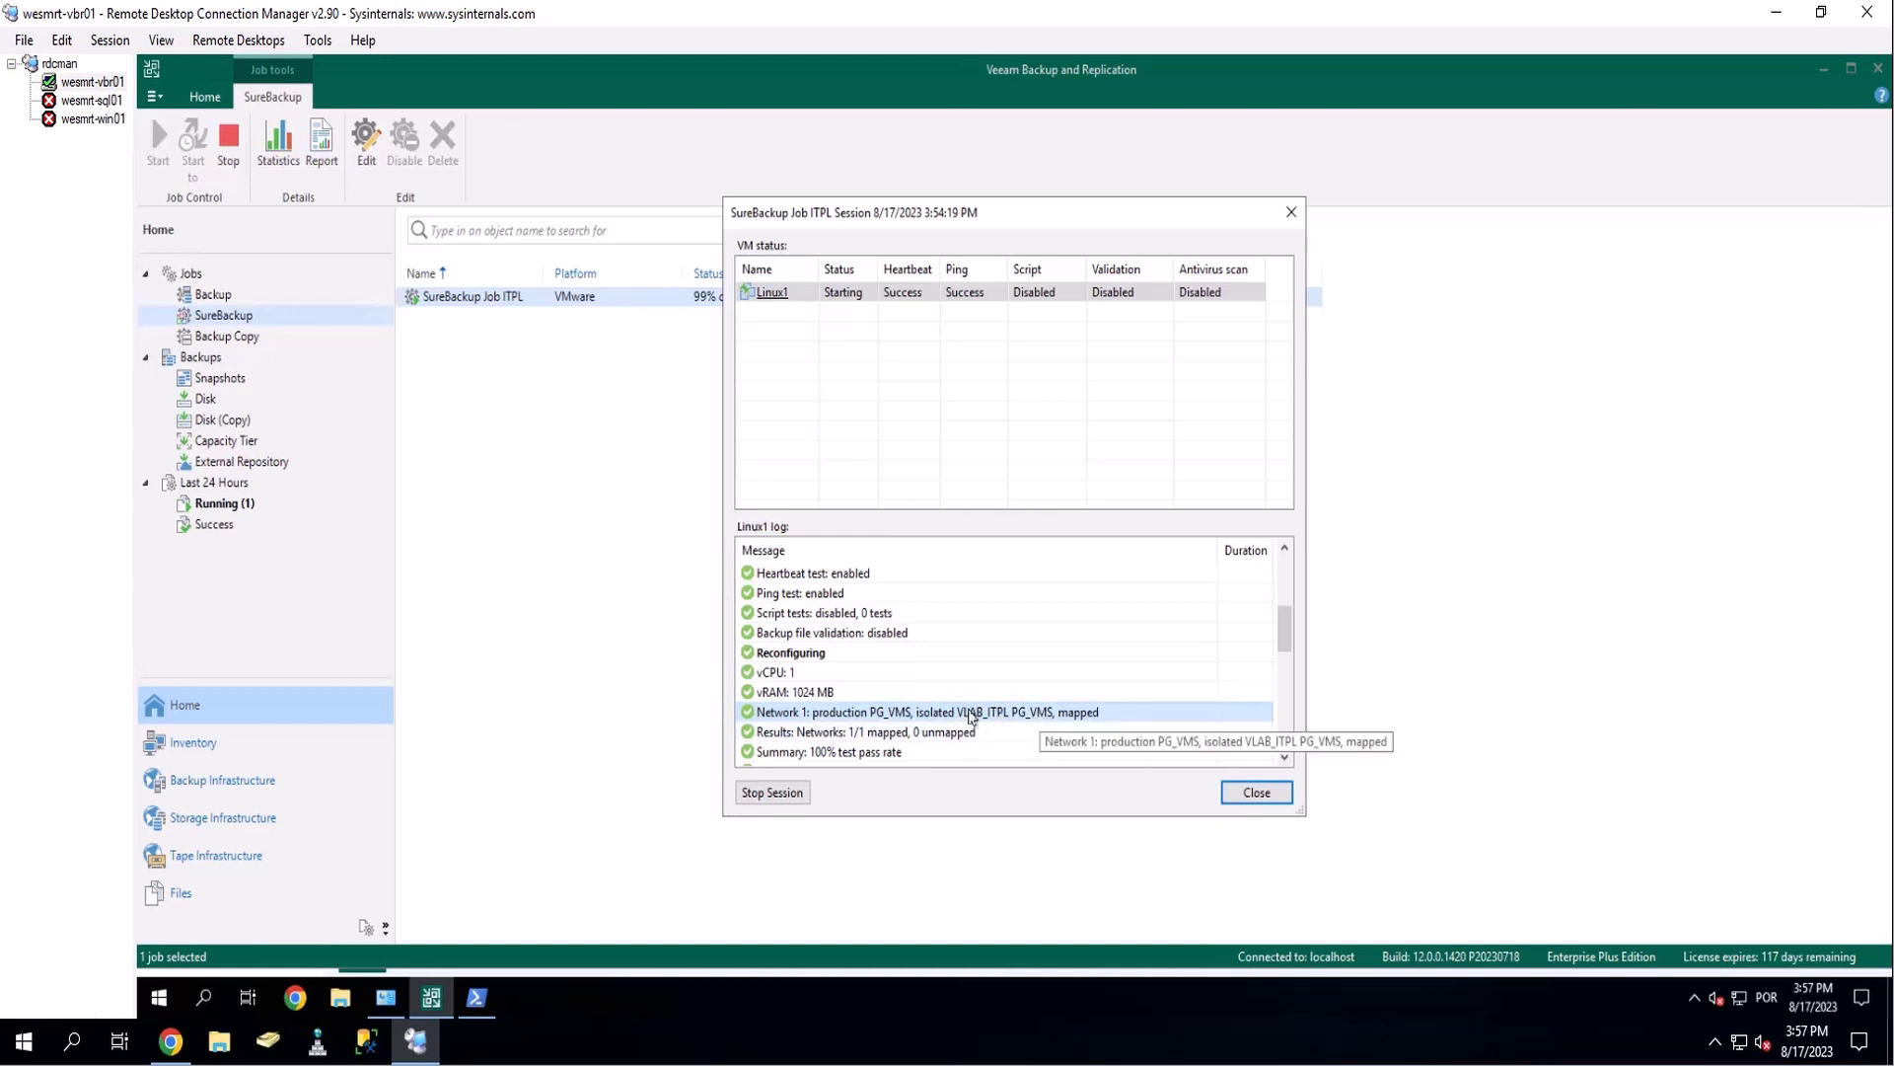
left_click(914, 737)
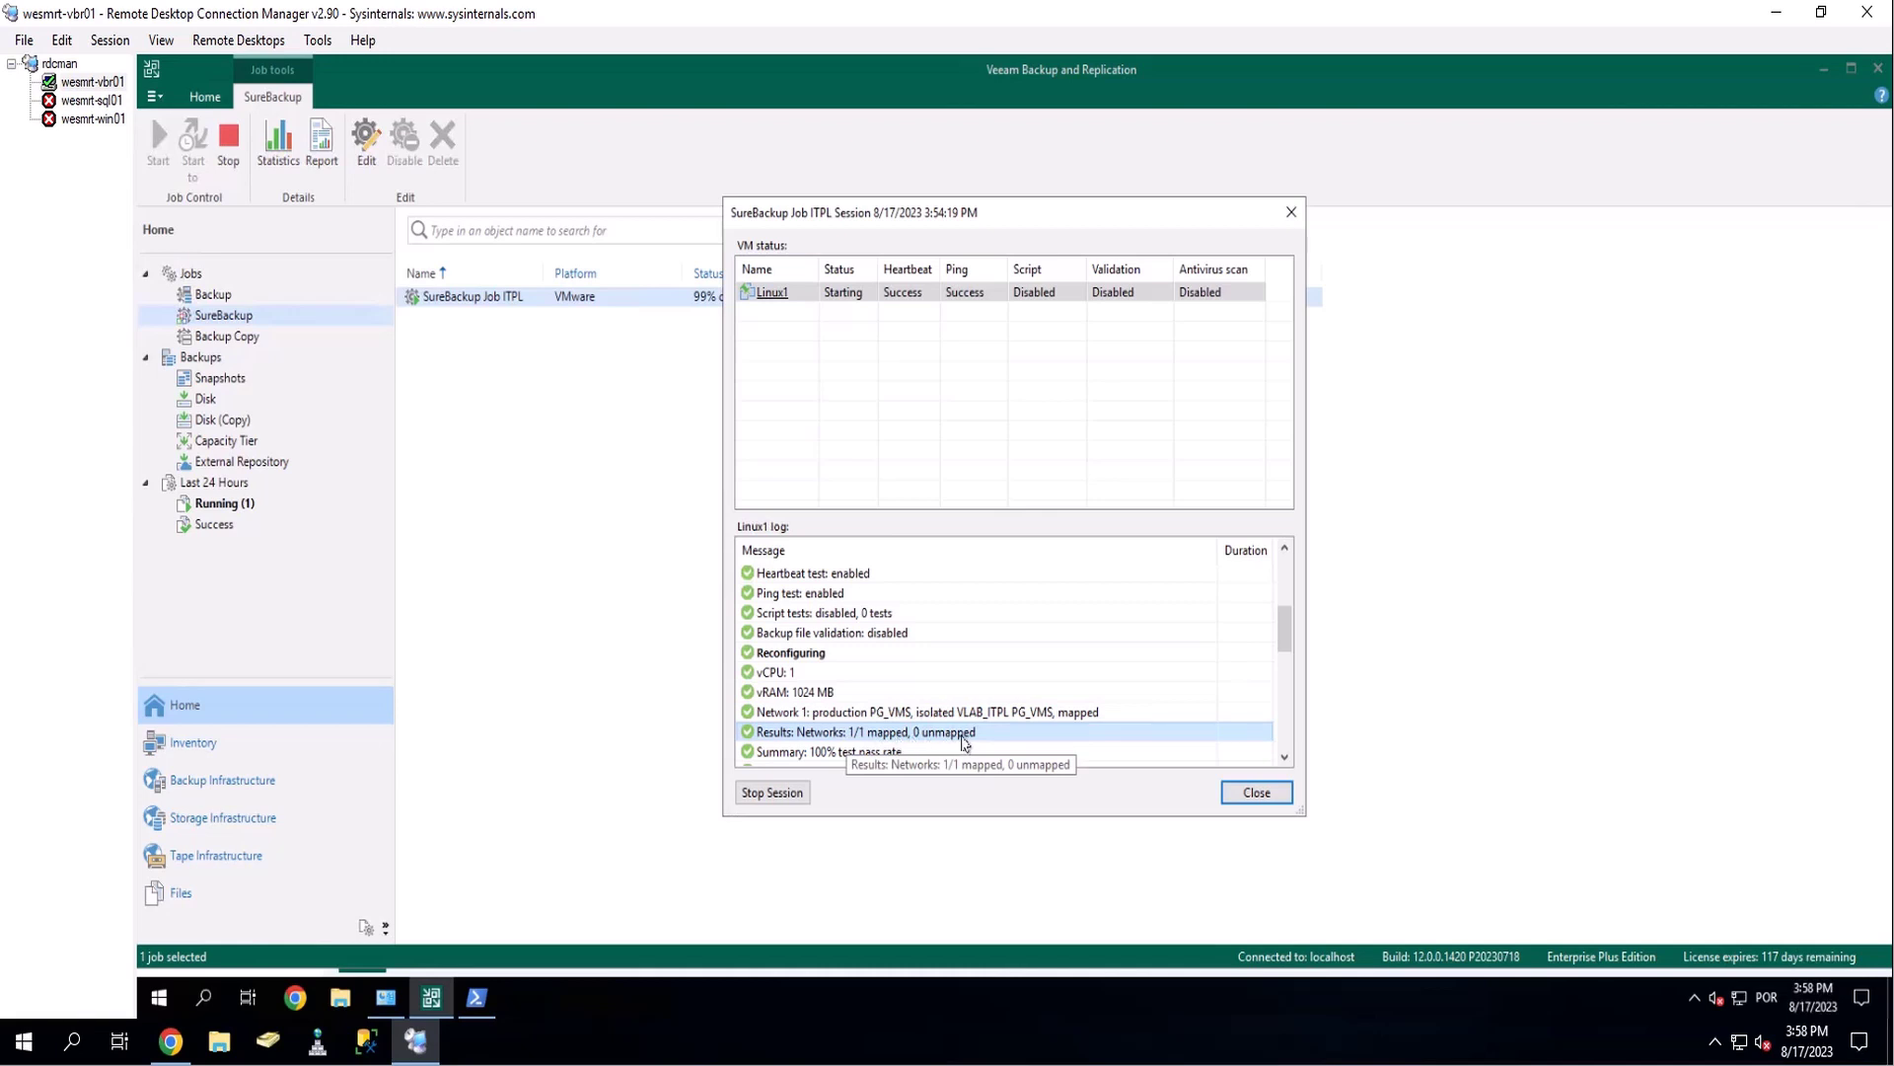
Review the test pass rate summary, registering and VM settings update entries in the Linux1 log
left_click(1283, 757)
left_click(1284, 757)
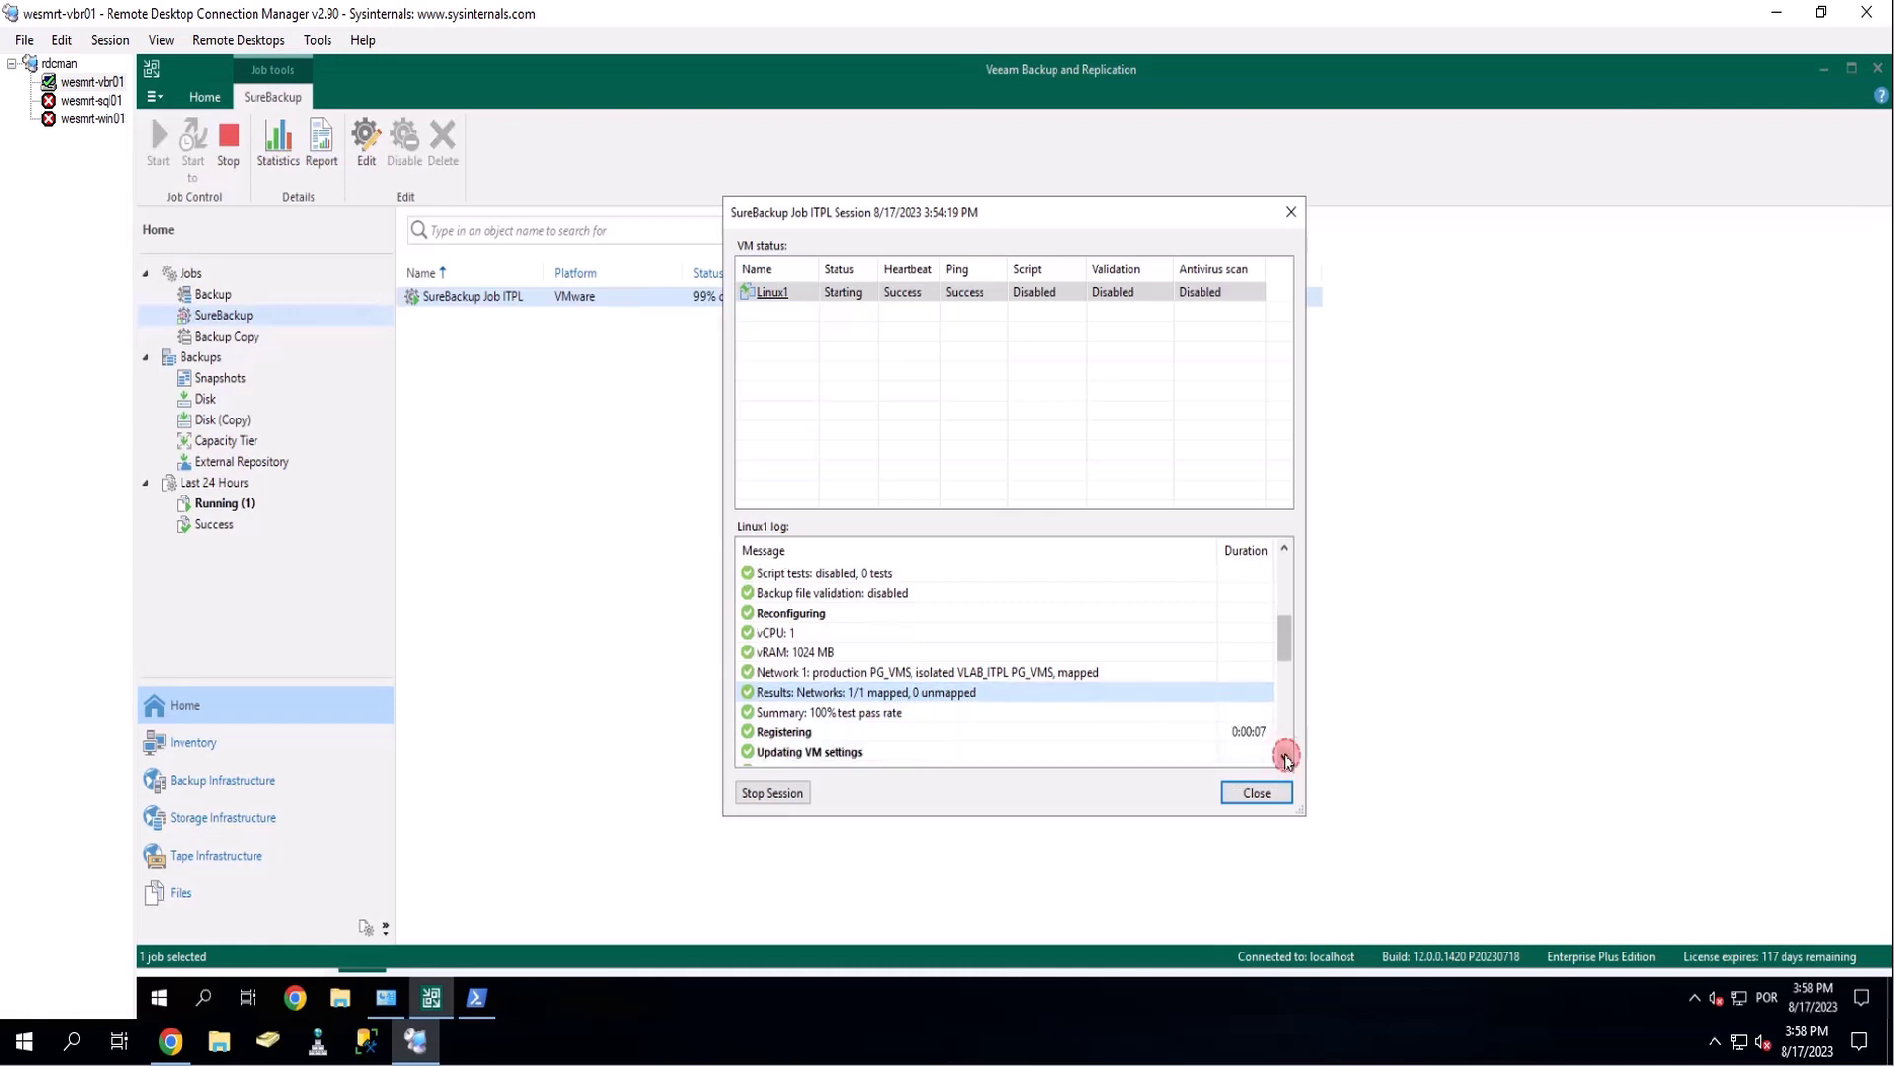
left_click(1285, 758)
left_click(888, 697)
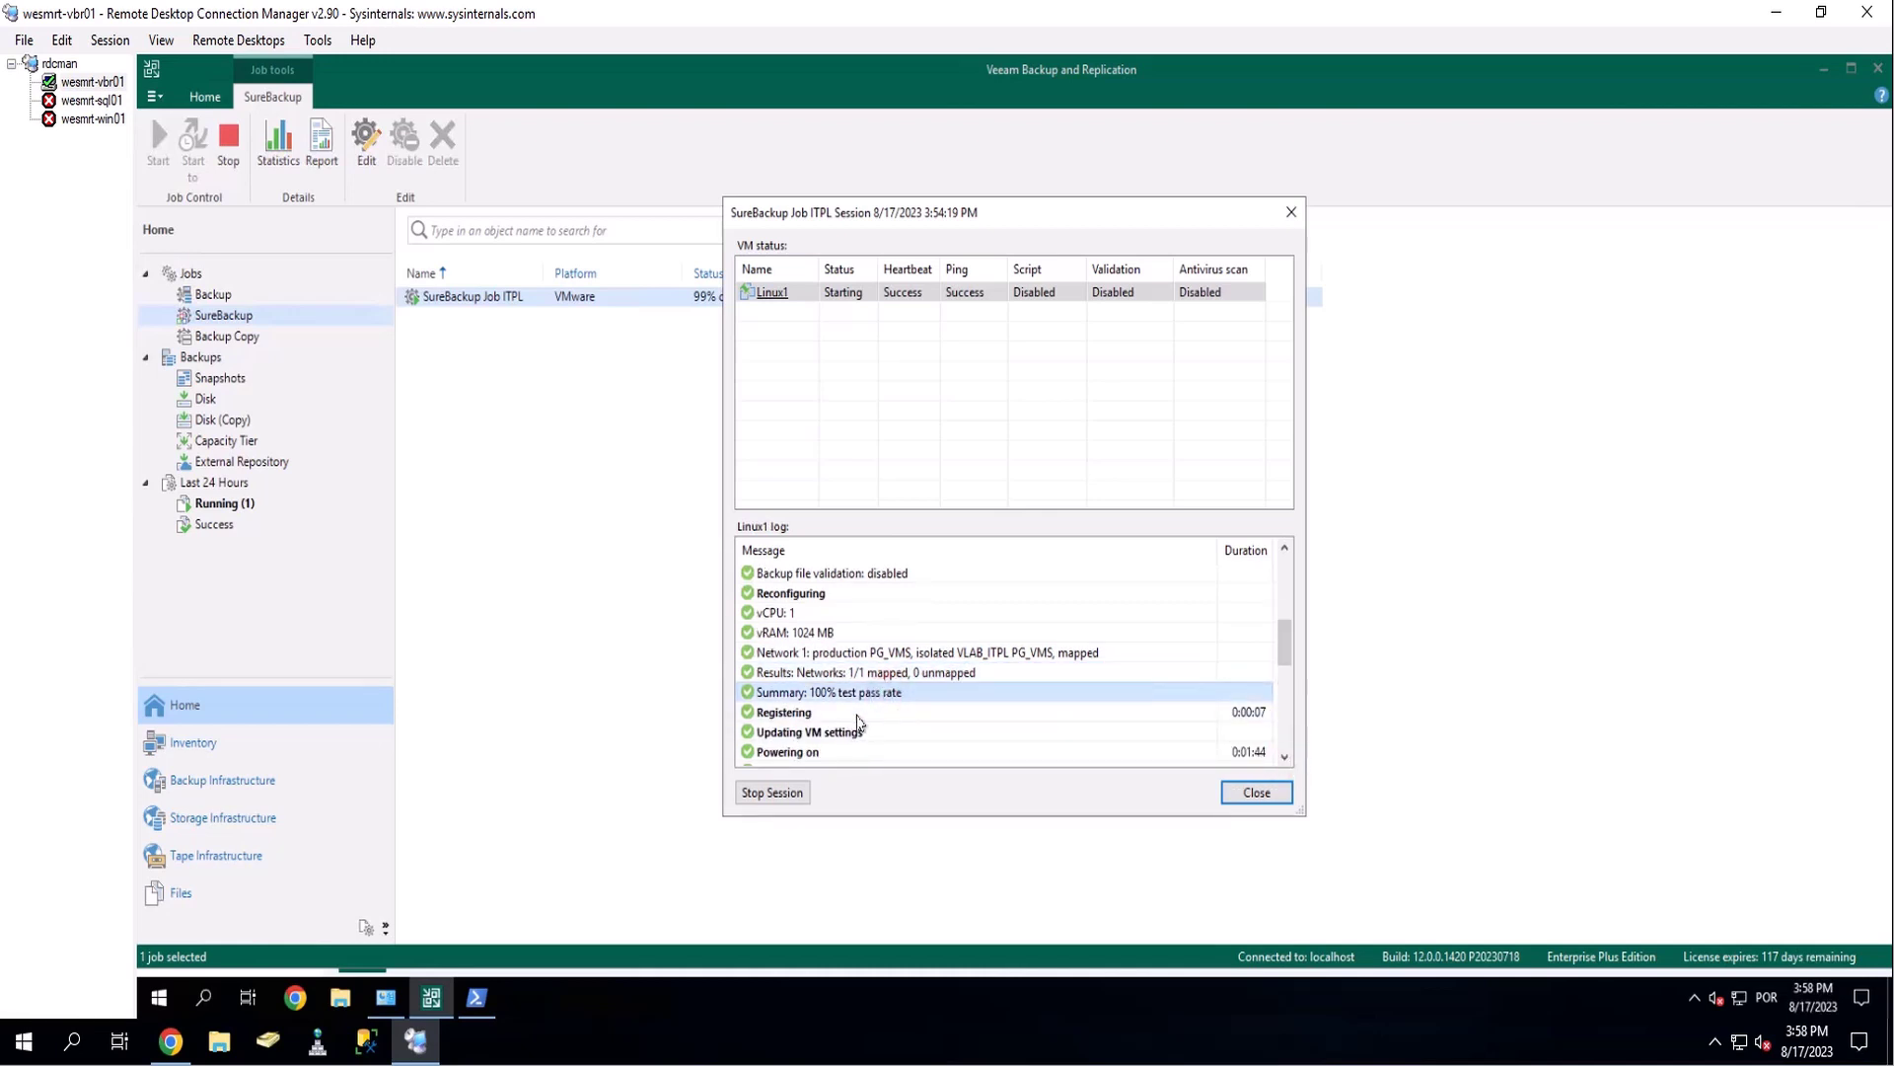
left_click(857, 717)
left_click(851, 734)
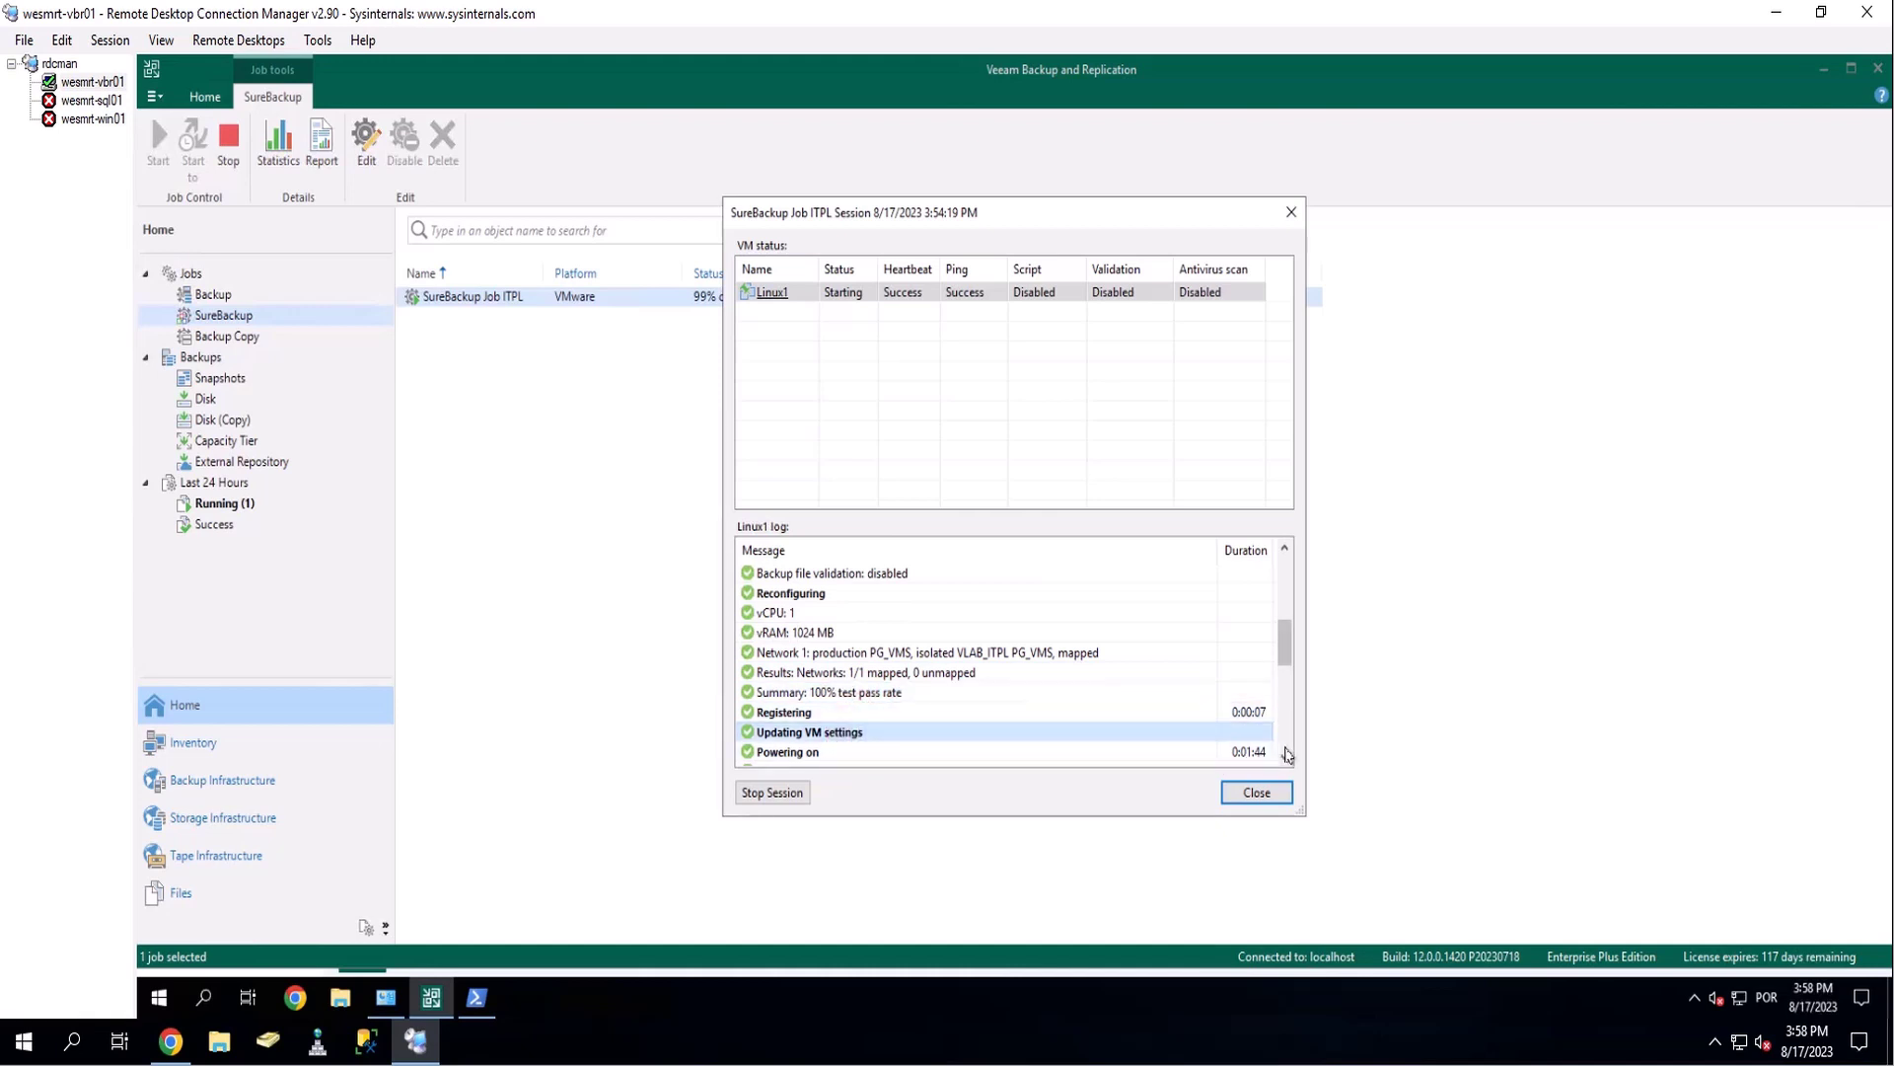
Examine the Linux1 log entries for OS boot, the detected IPv4 address and the virtual lab's masquerade IP and gateway parameters
left_click(1284, 758)
left_click(1285, 757)
left_click(1284, 758)
left_click(1284, 757)
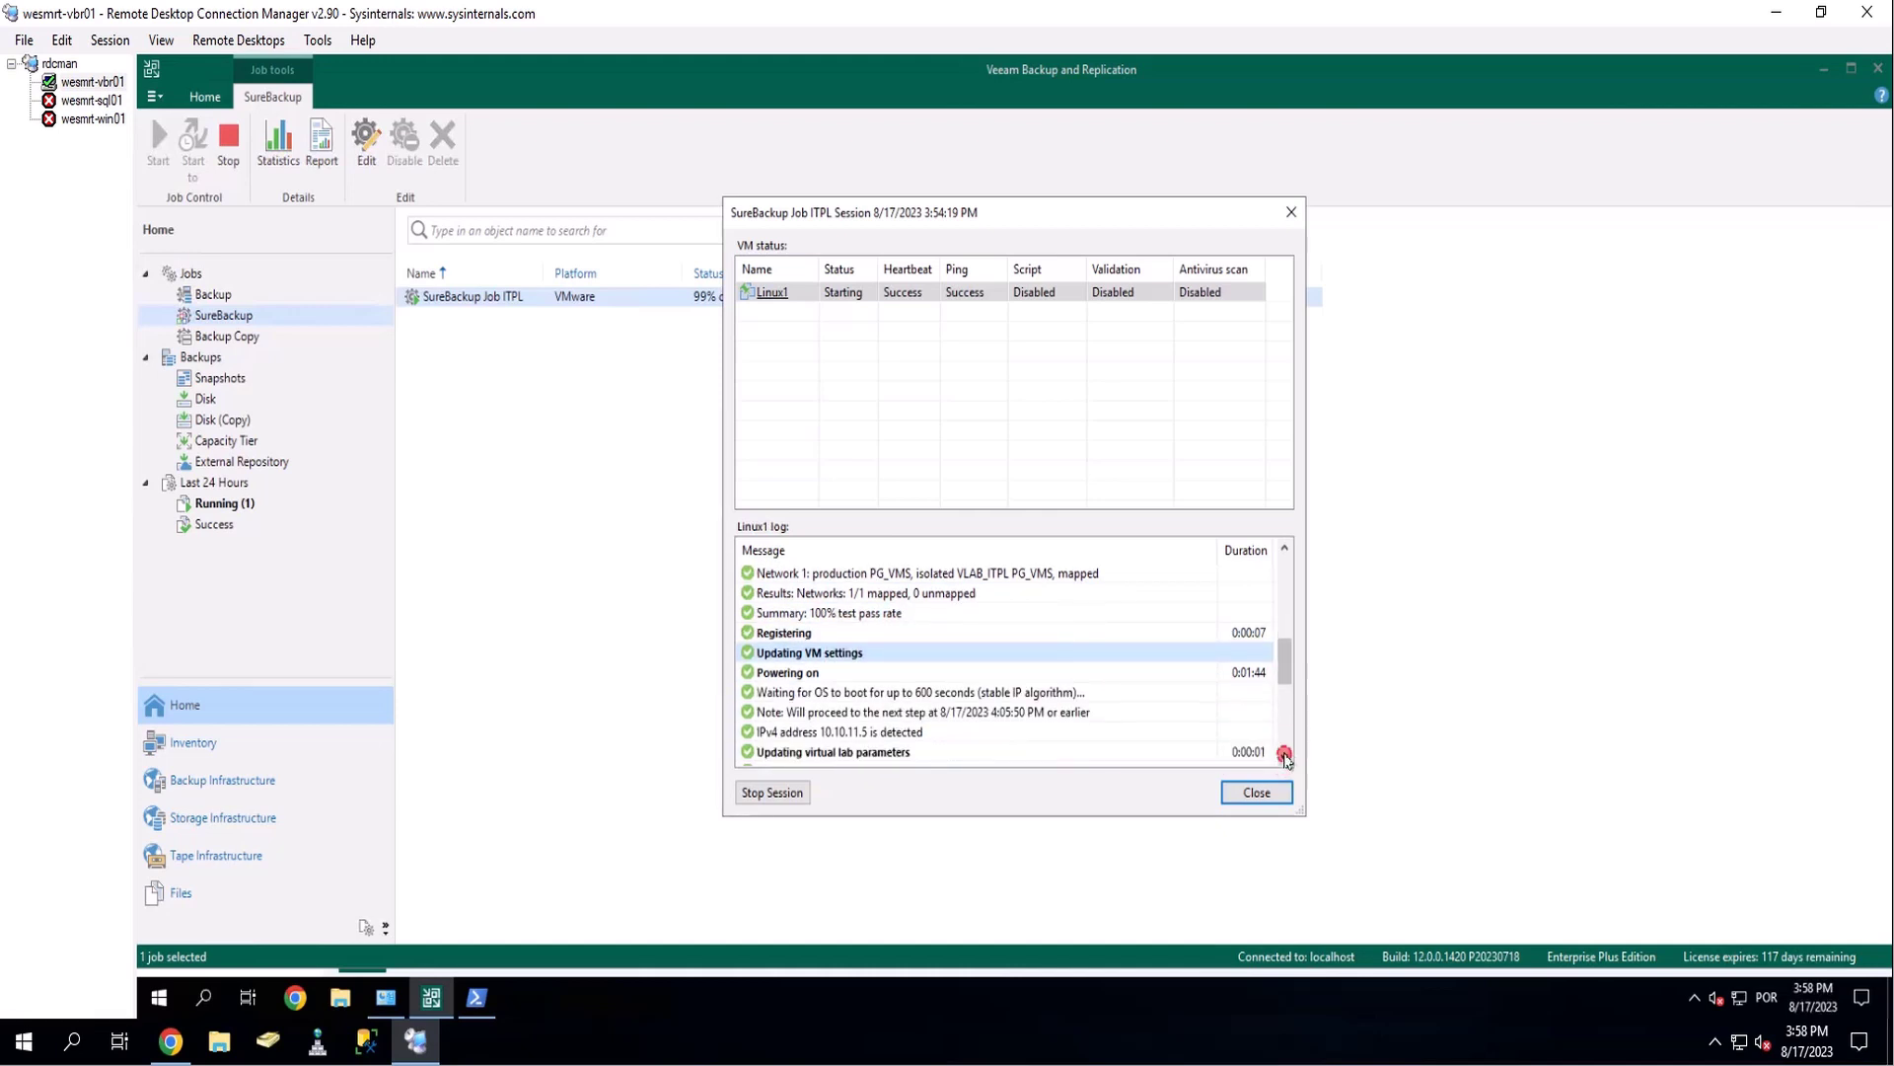
left_click(1284, 757)
left_click(1285, 758)
left_click(1285, 758)
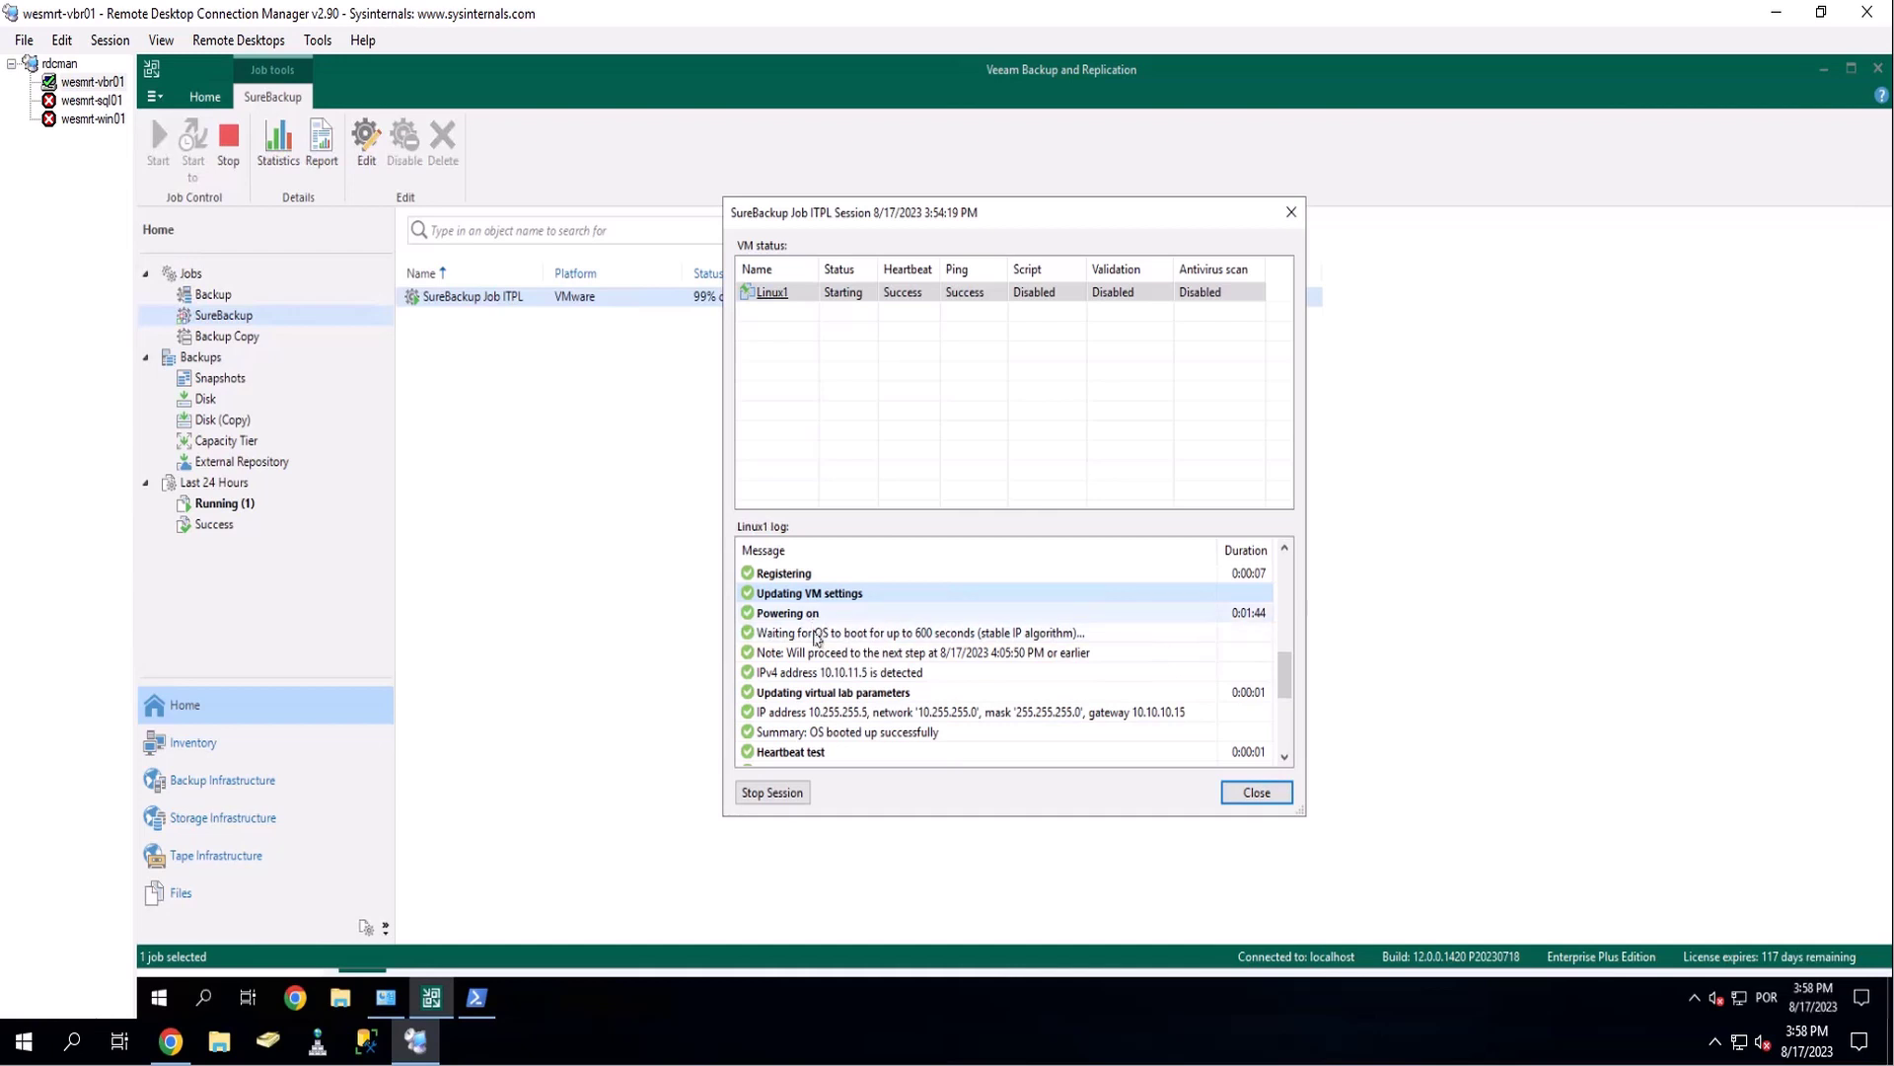
left_click(817, 634)
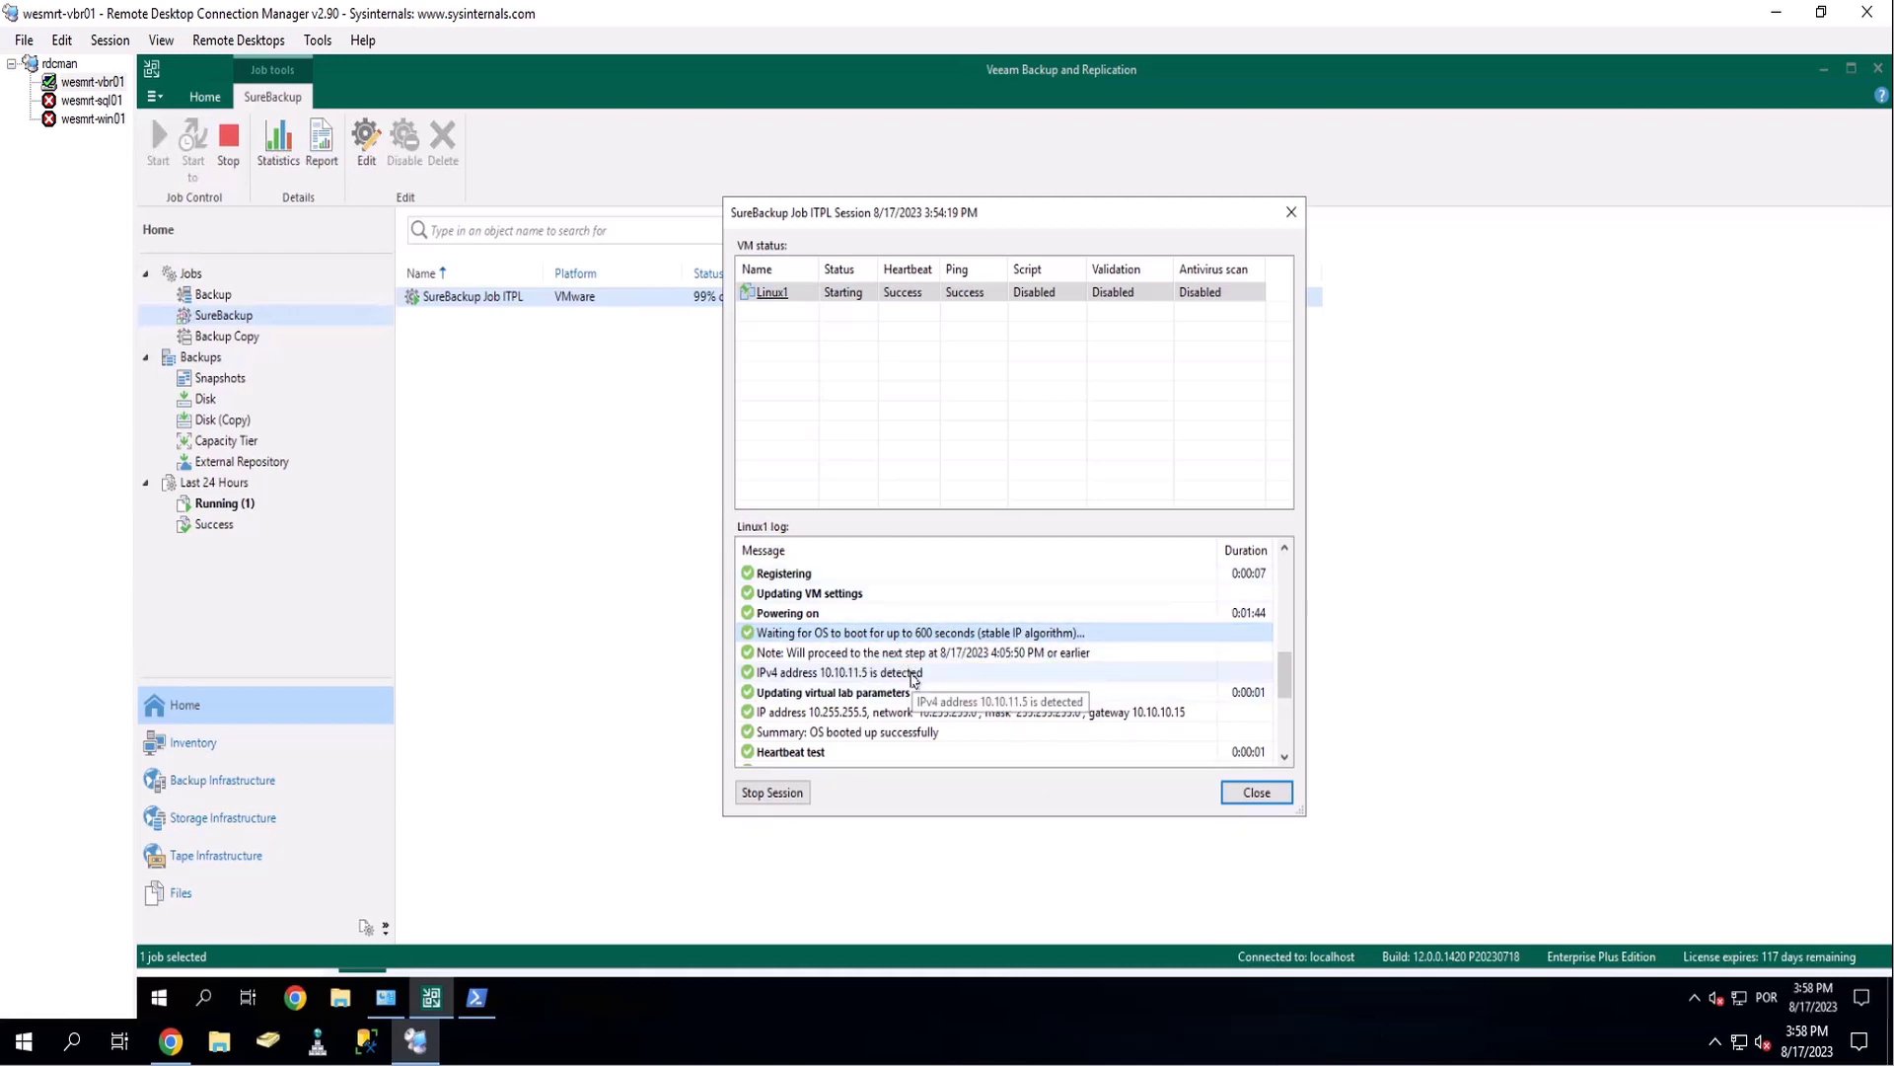
left_click(785, 677)
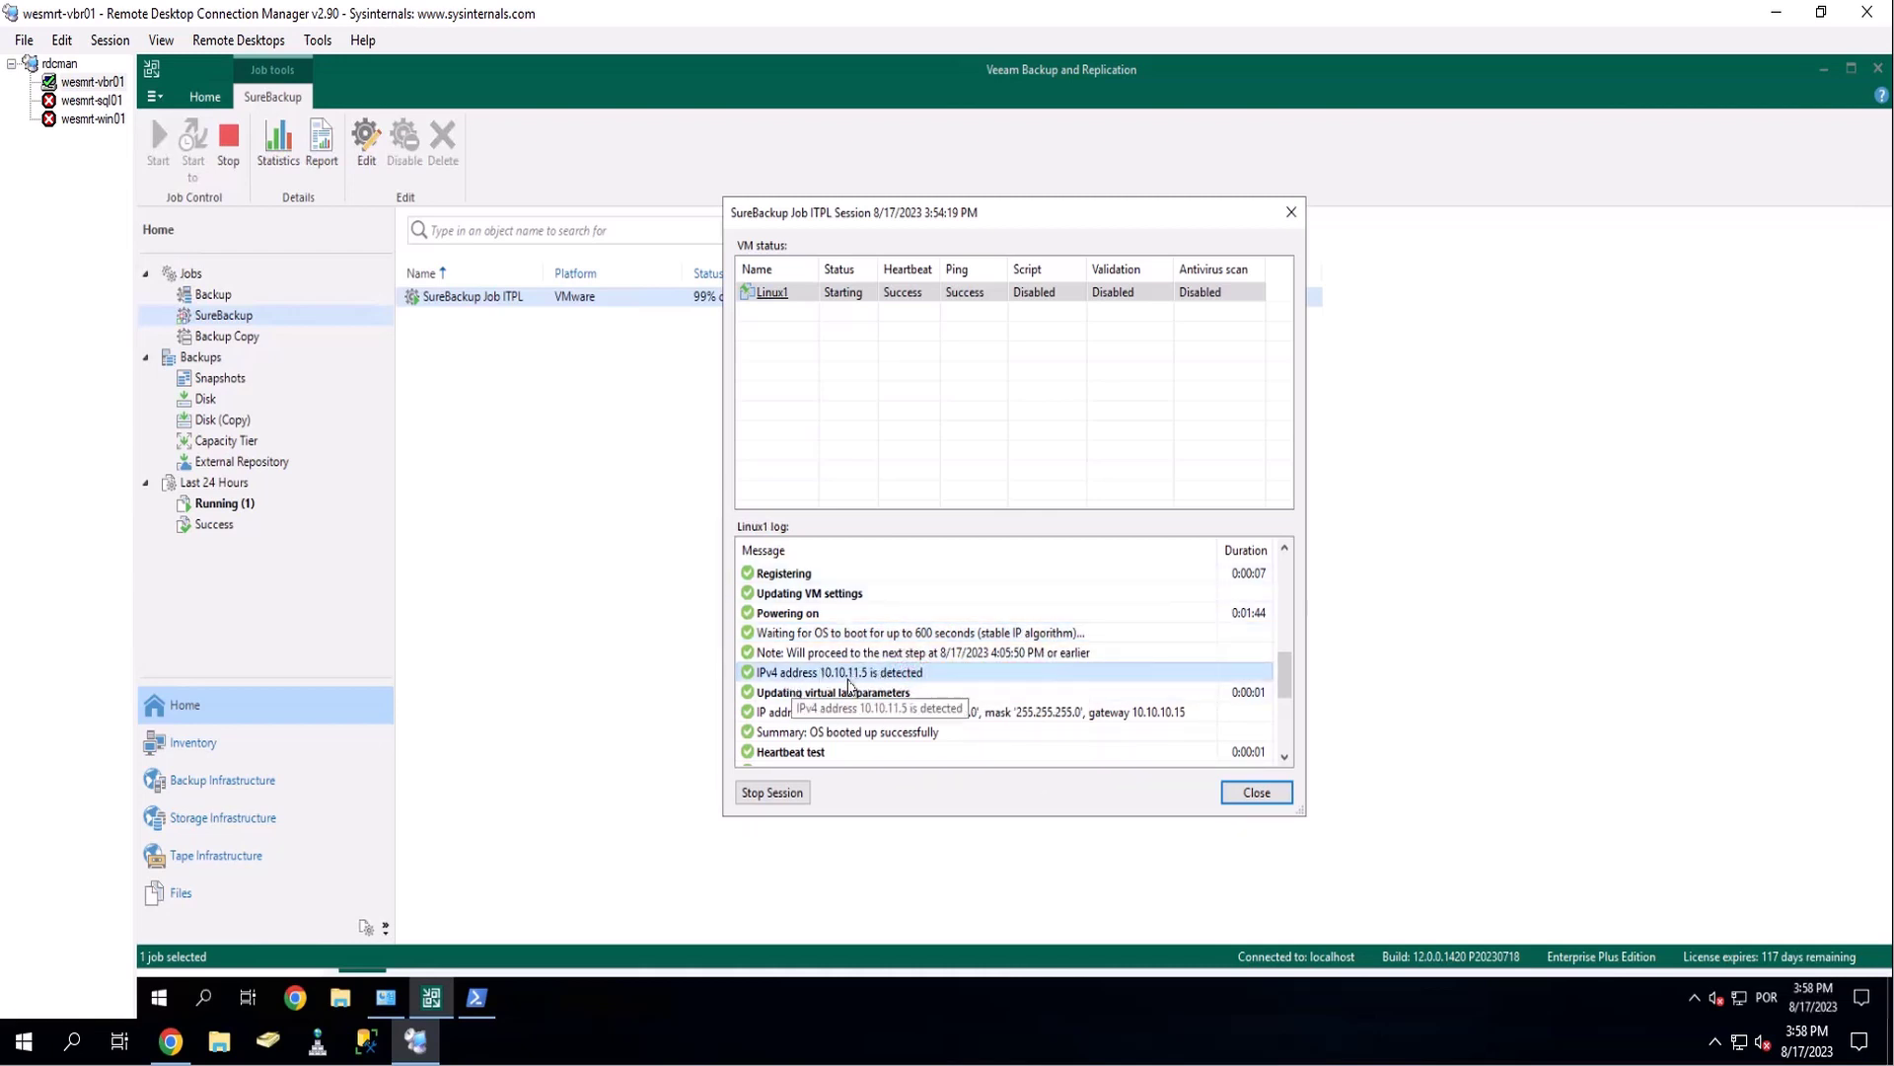
left_click(1028, 712)
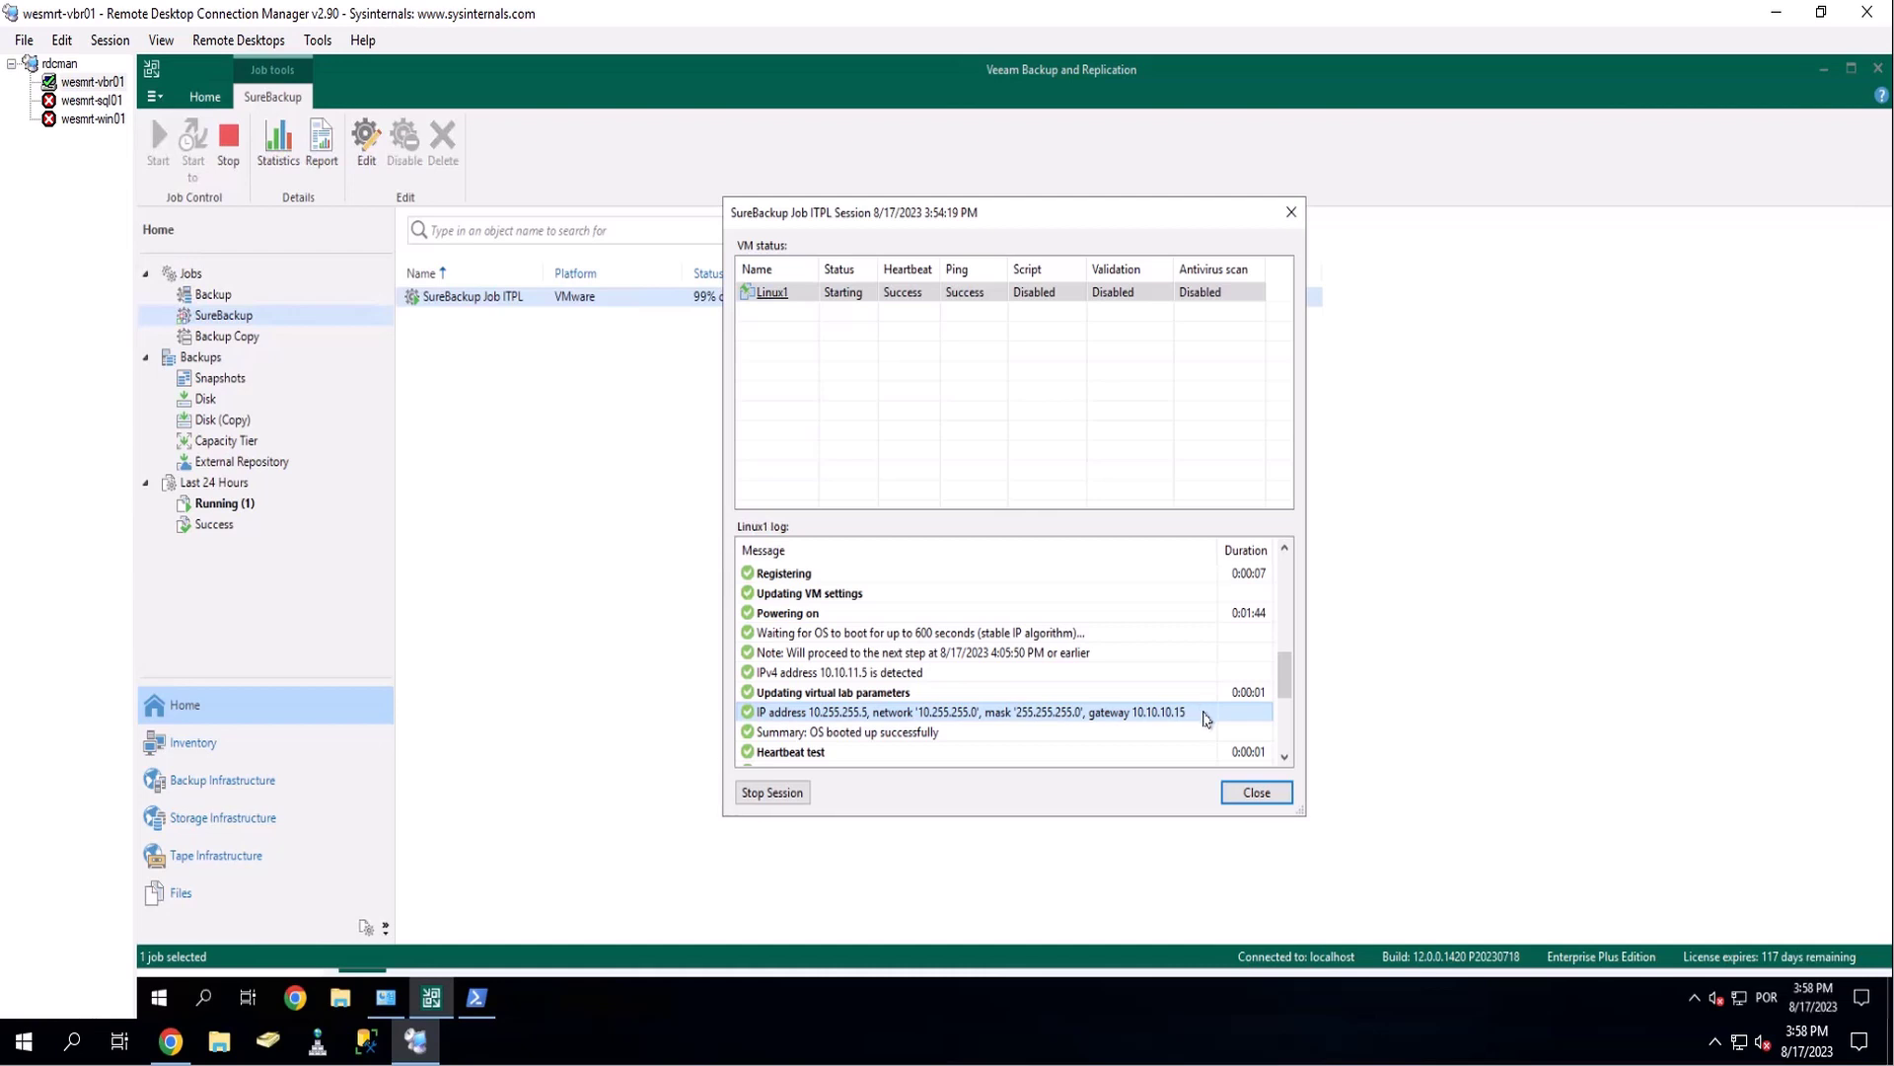
Review the OS boot summary and heartbeat status entries in the Linux1 log
left_click(1286, 757)
left_click(1285, 756)
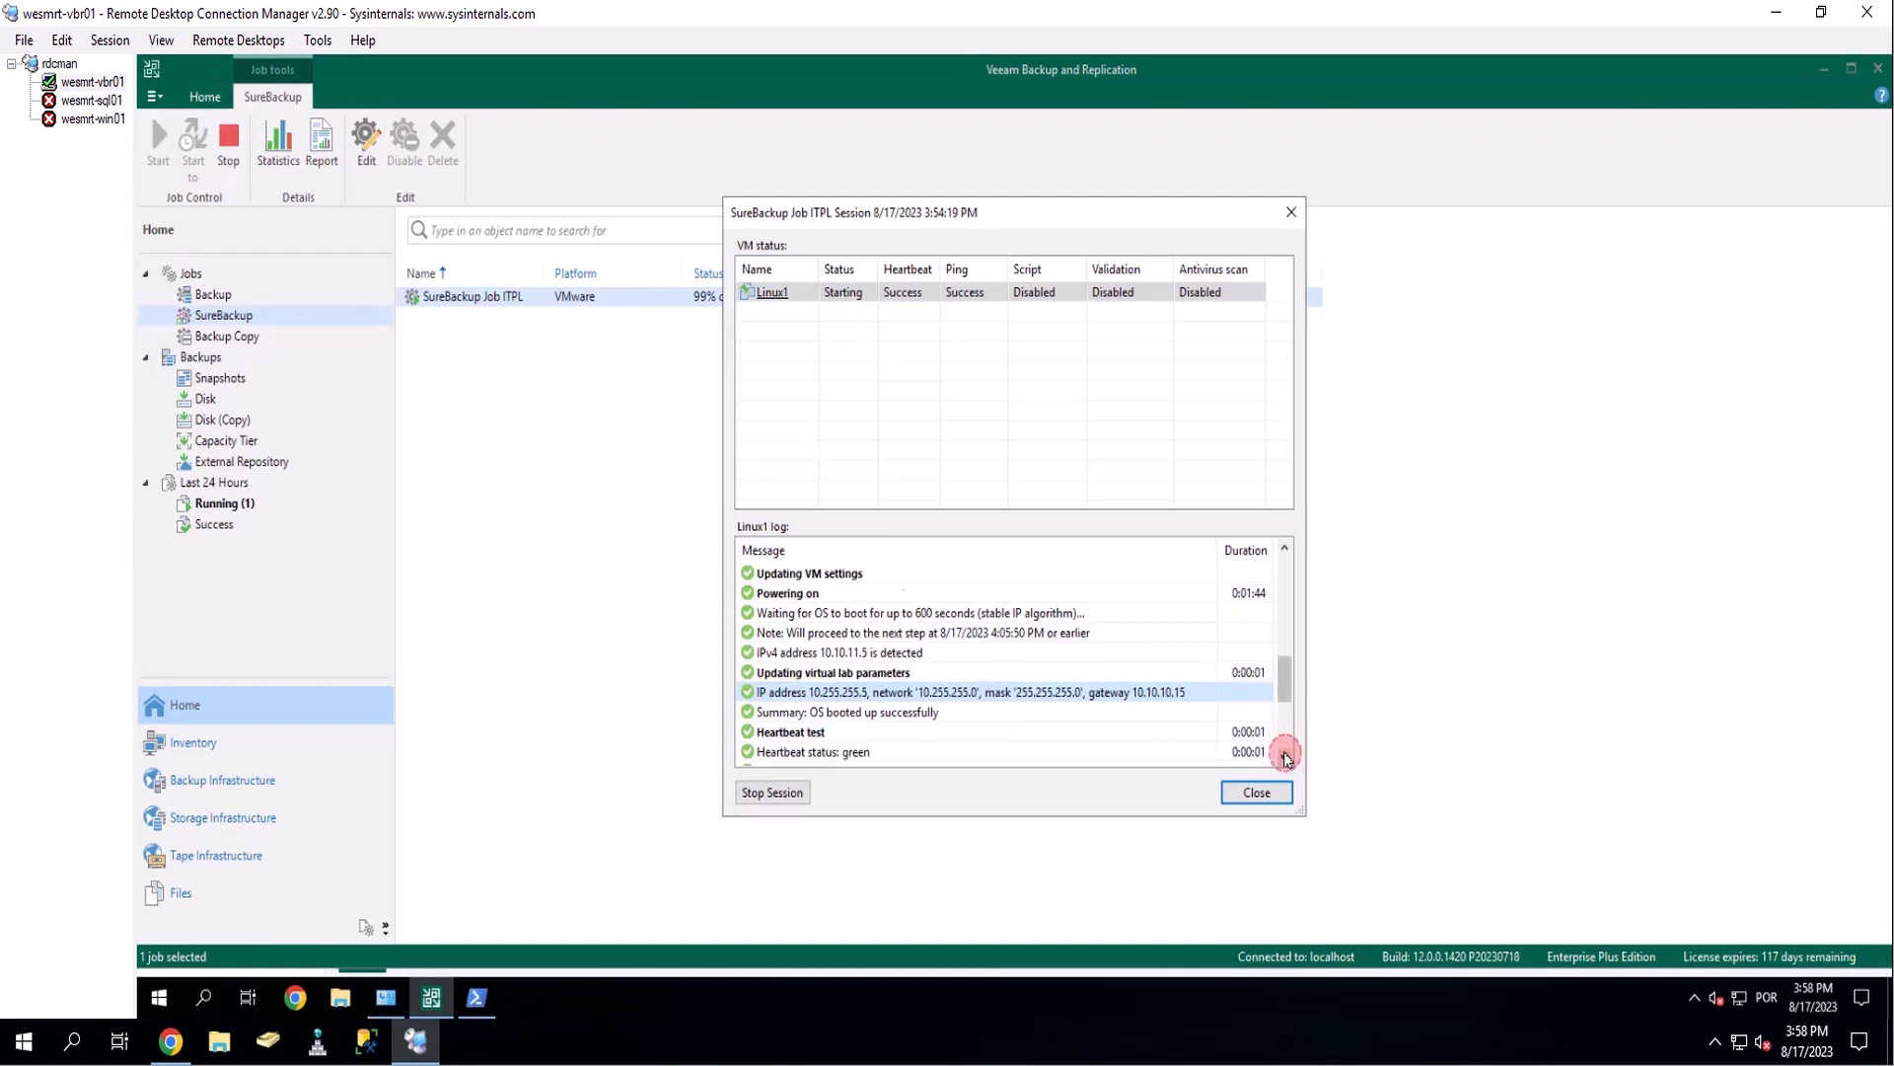
left_click(1286, 757)
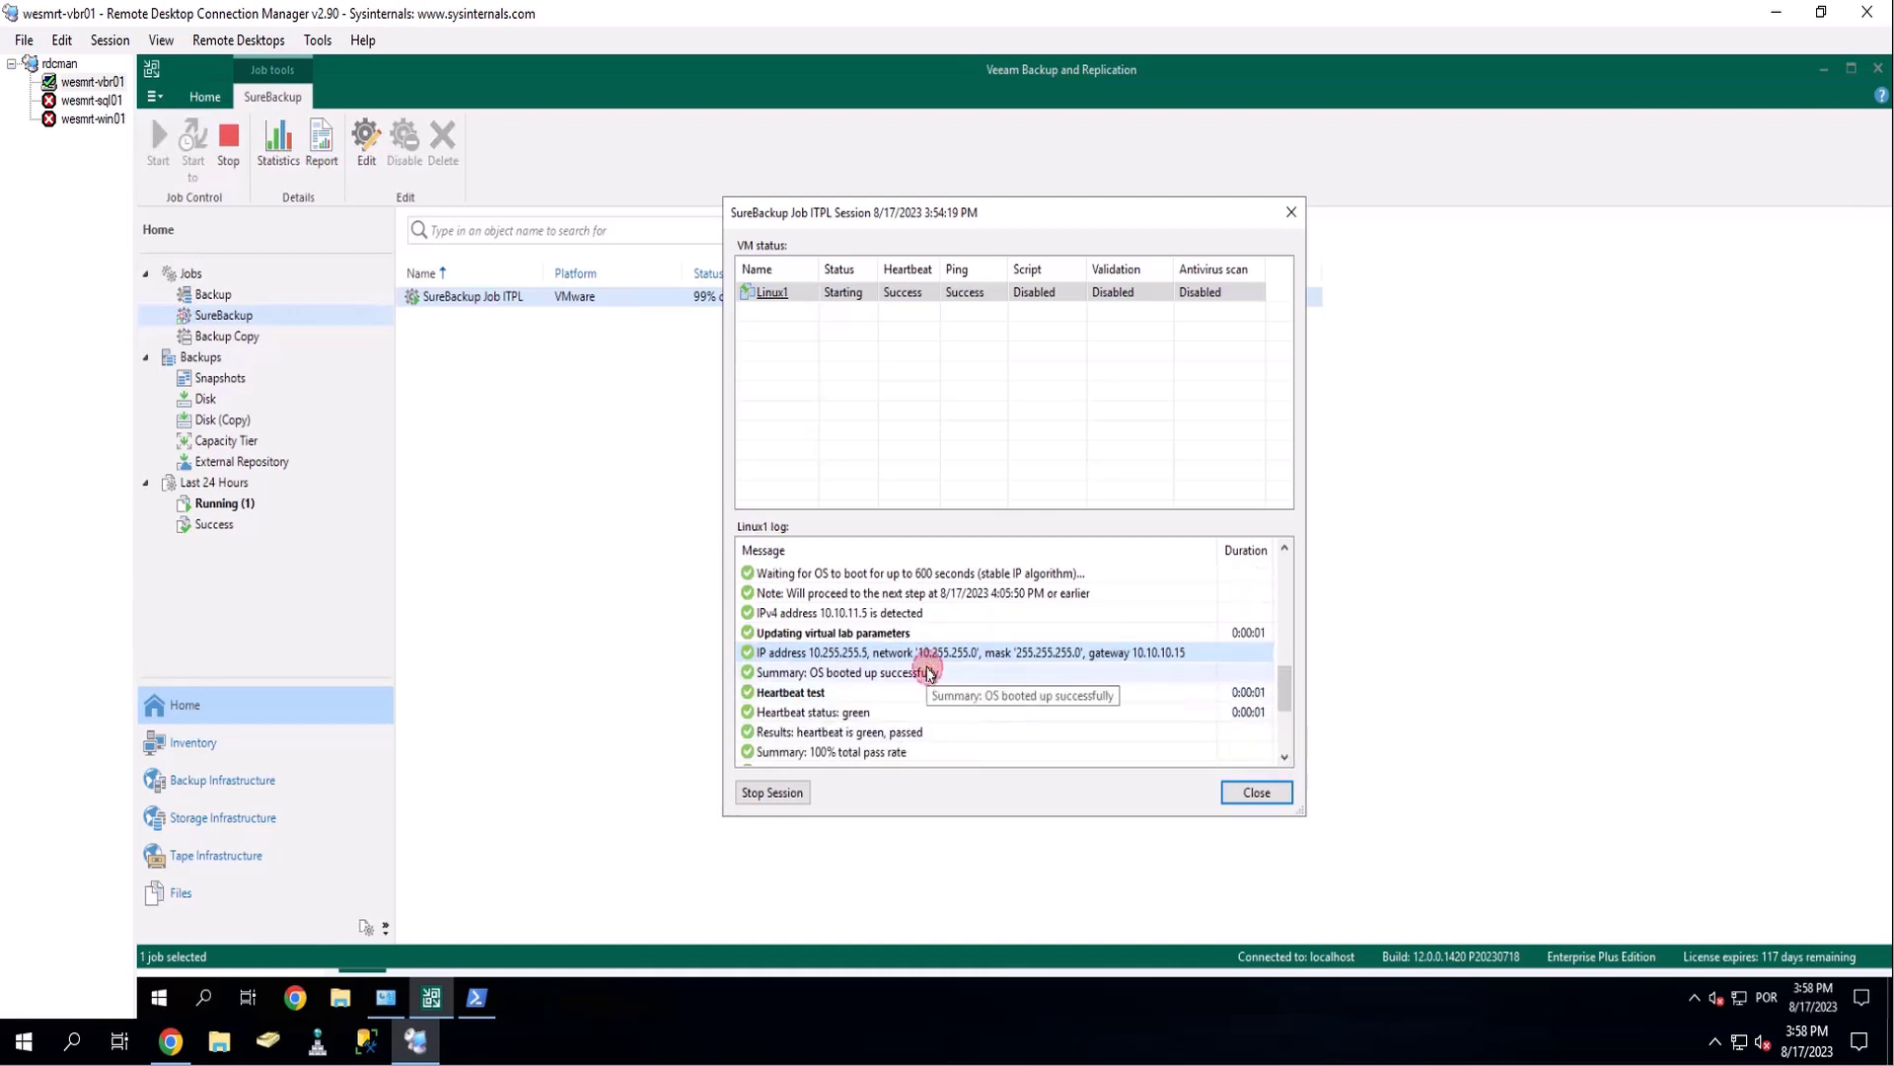
left_click(925, 669)
left_click(889, 712)
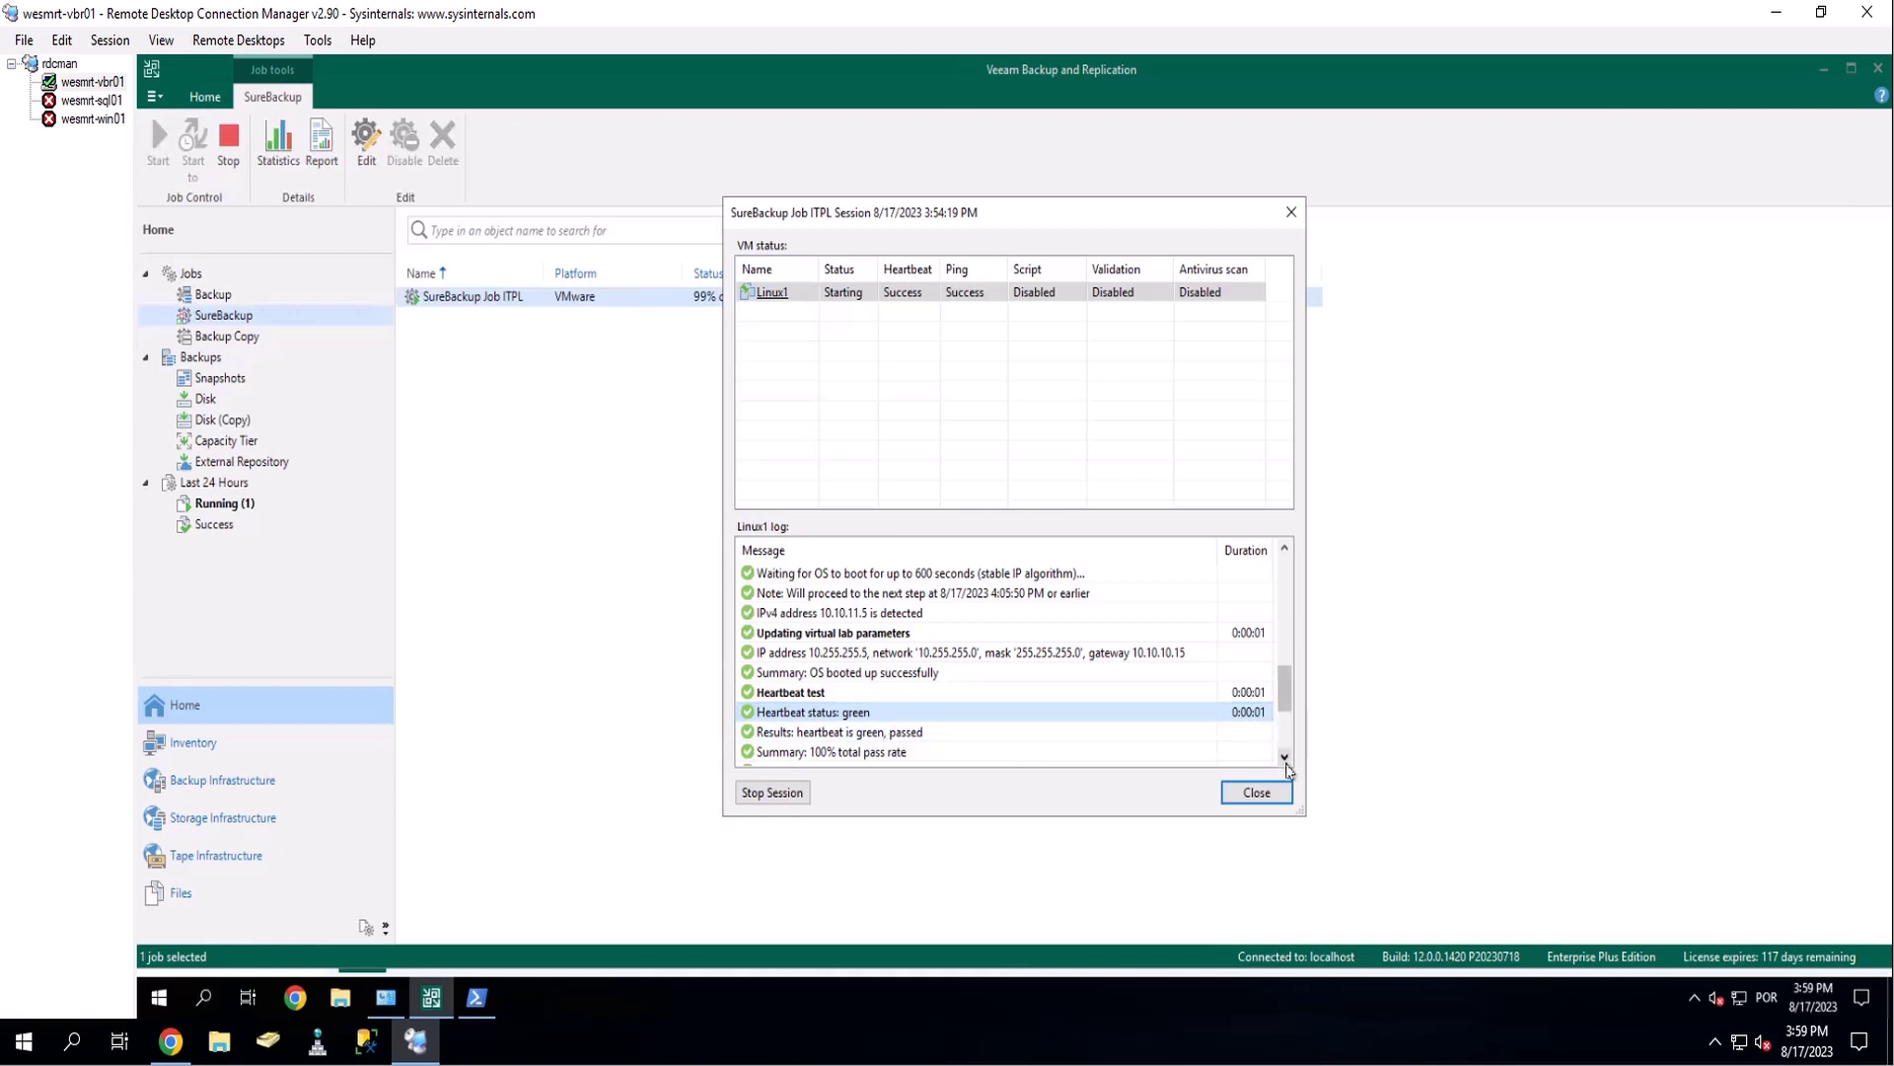
Examine the ping test entries in the Linux1 log, covering the network adapter name, its IP address and the test results
left_click(1285, 757)
left_click(1284, 756)
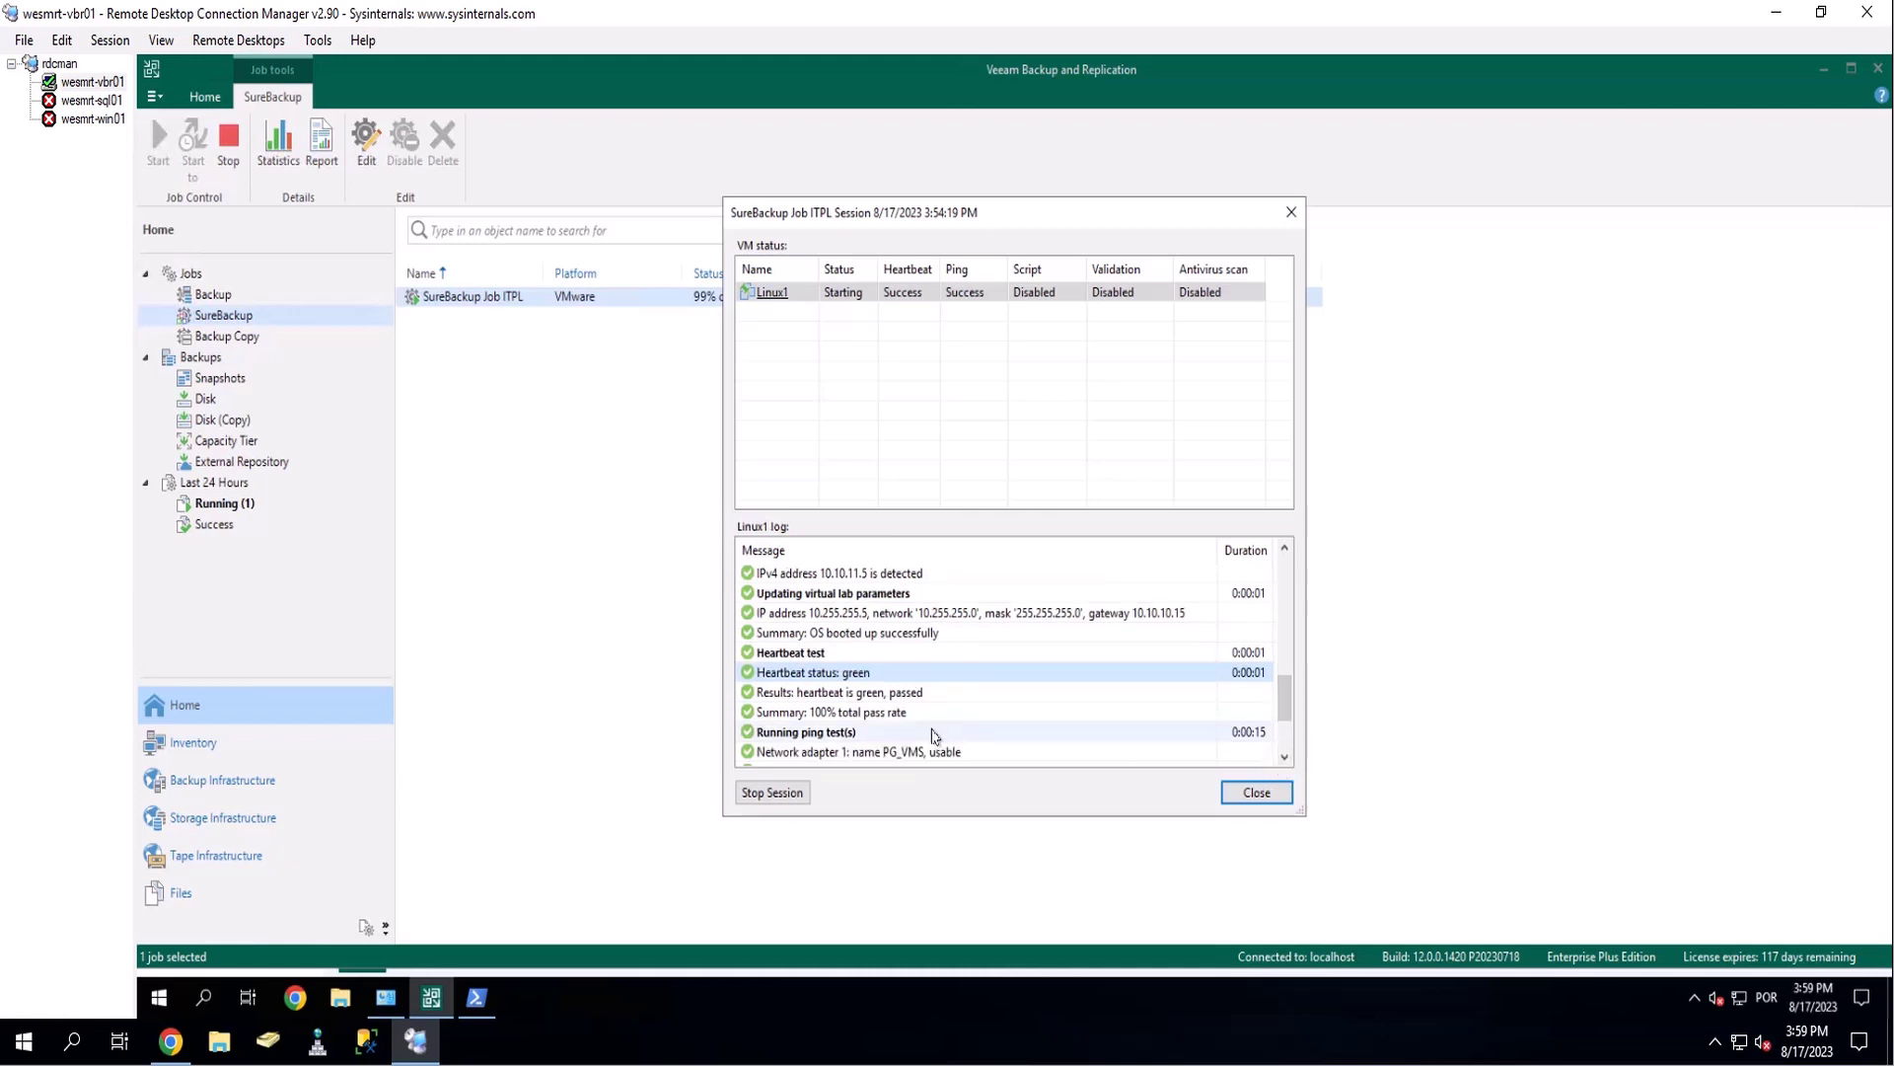
left_click(928, 731)
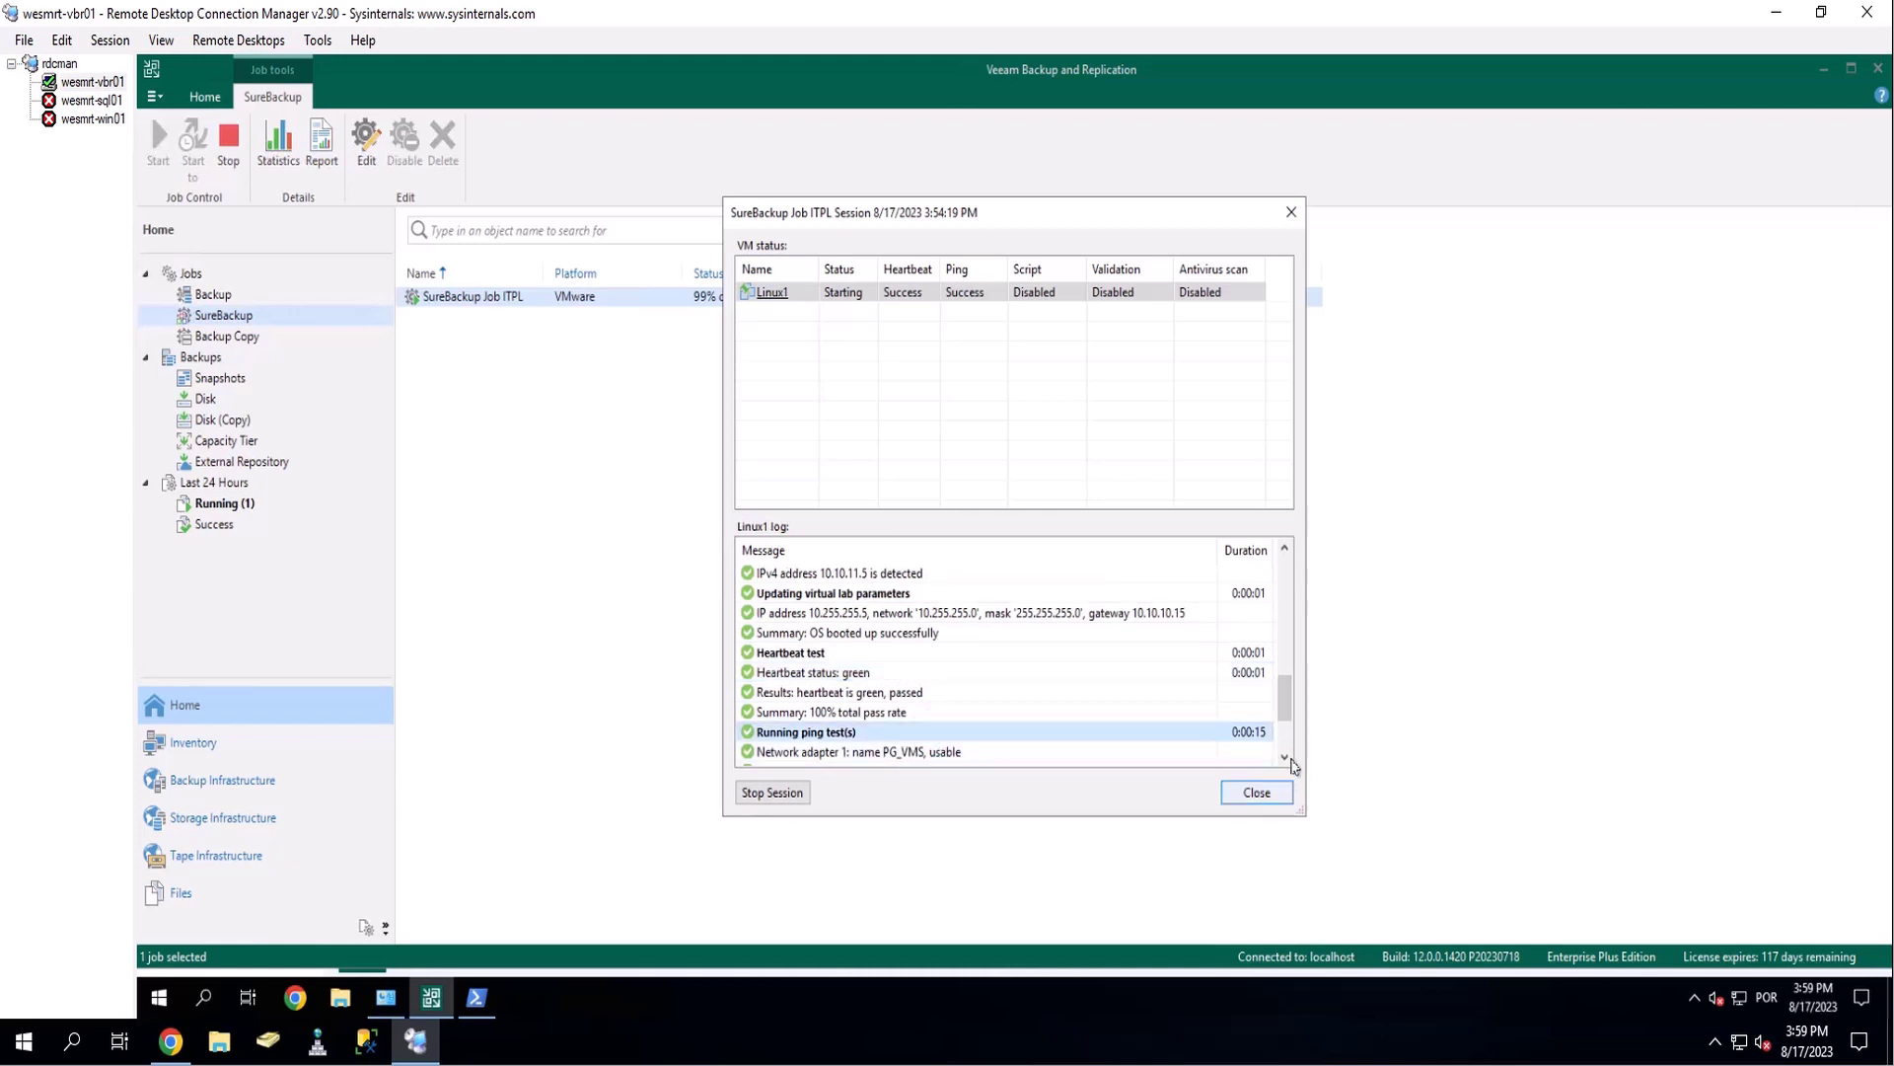
left_click(1284, 757)
left_click(1284, 757)
left_click(1285, 756)
left_click(1285, 756)
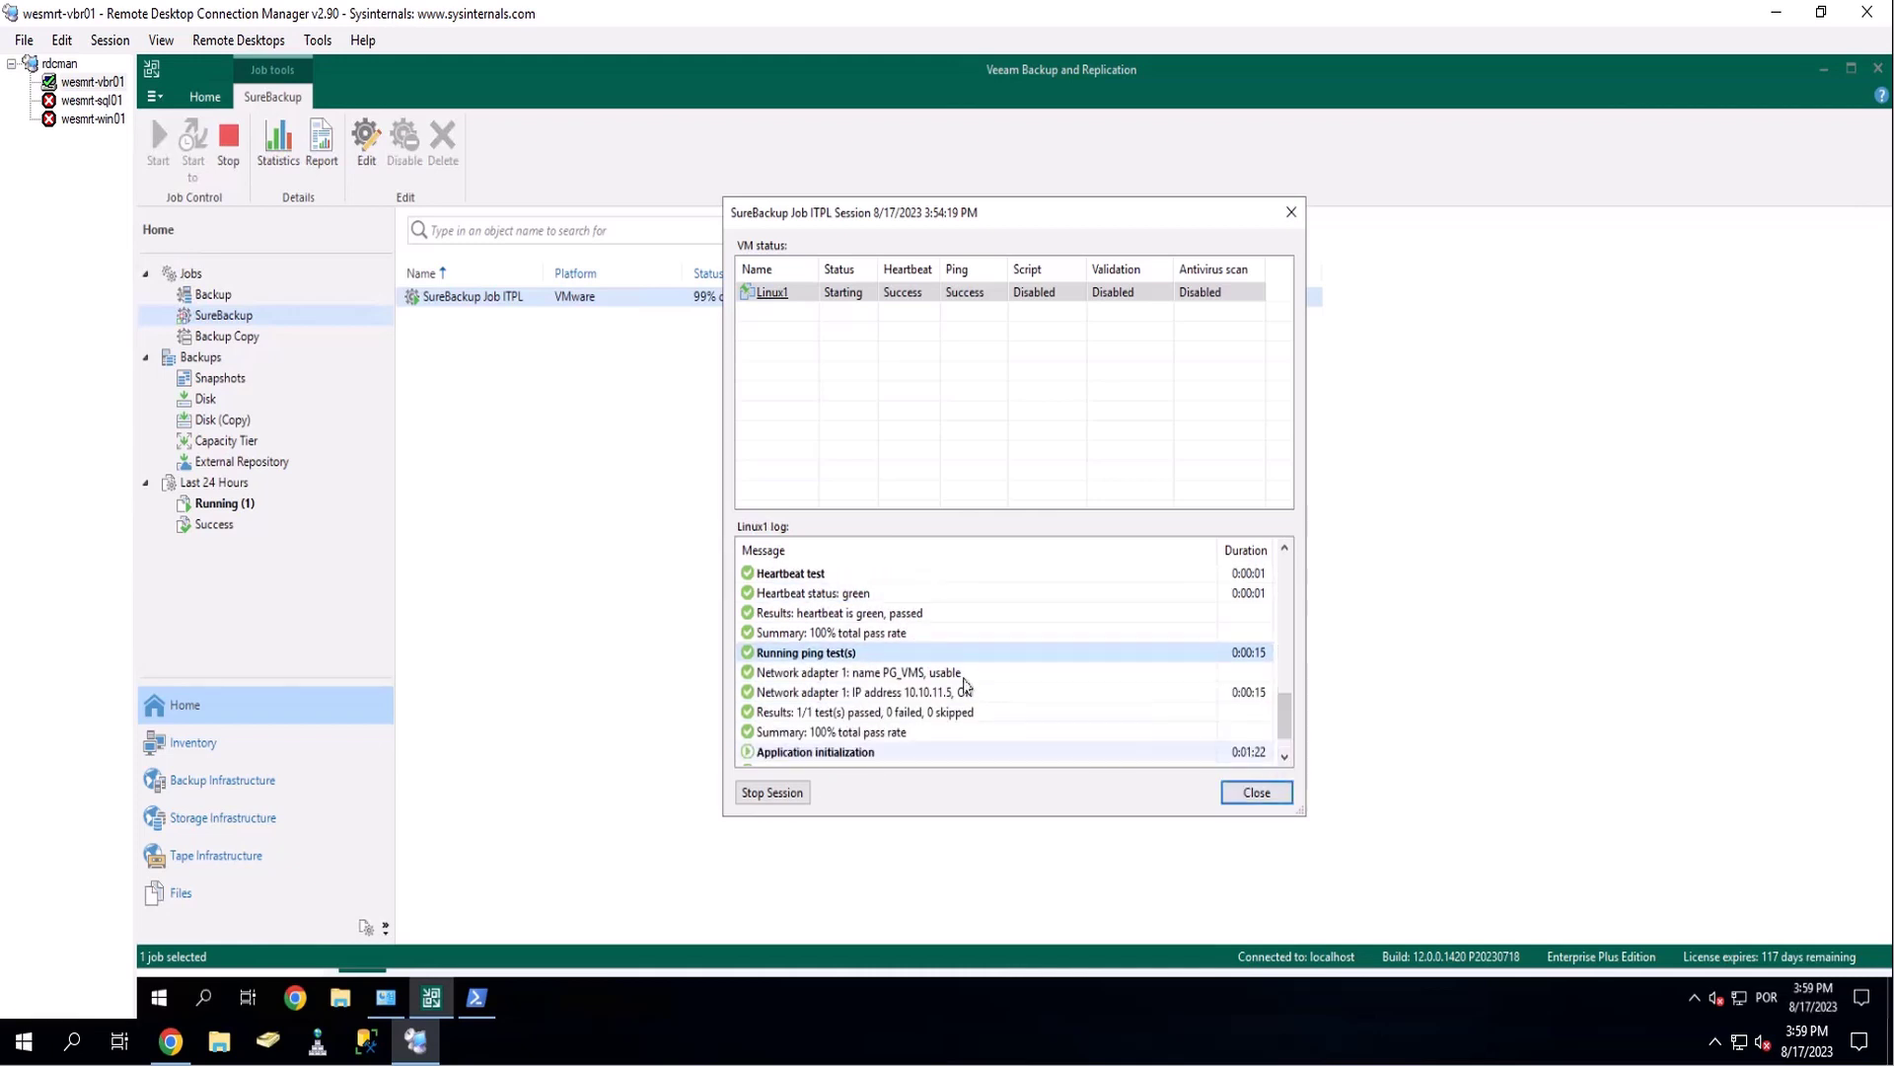
left_click(952, 672)
left_click(933, 700)
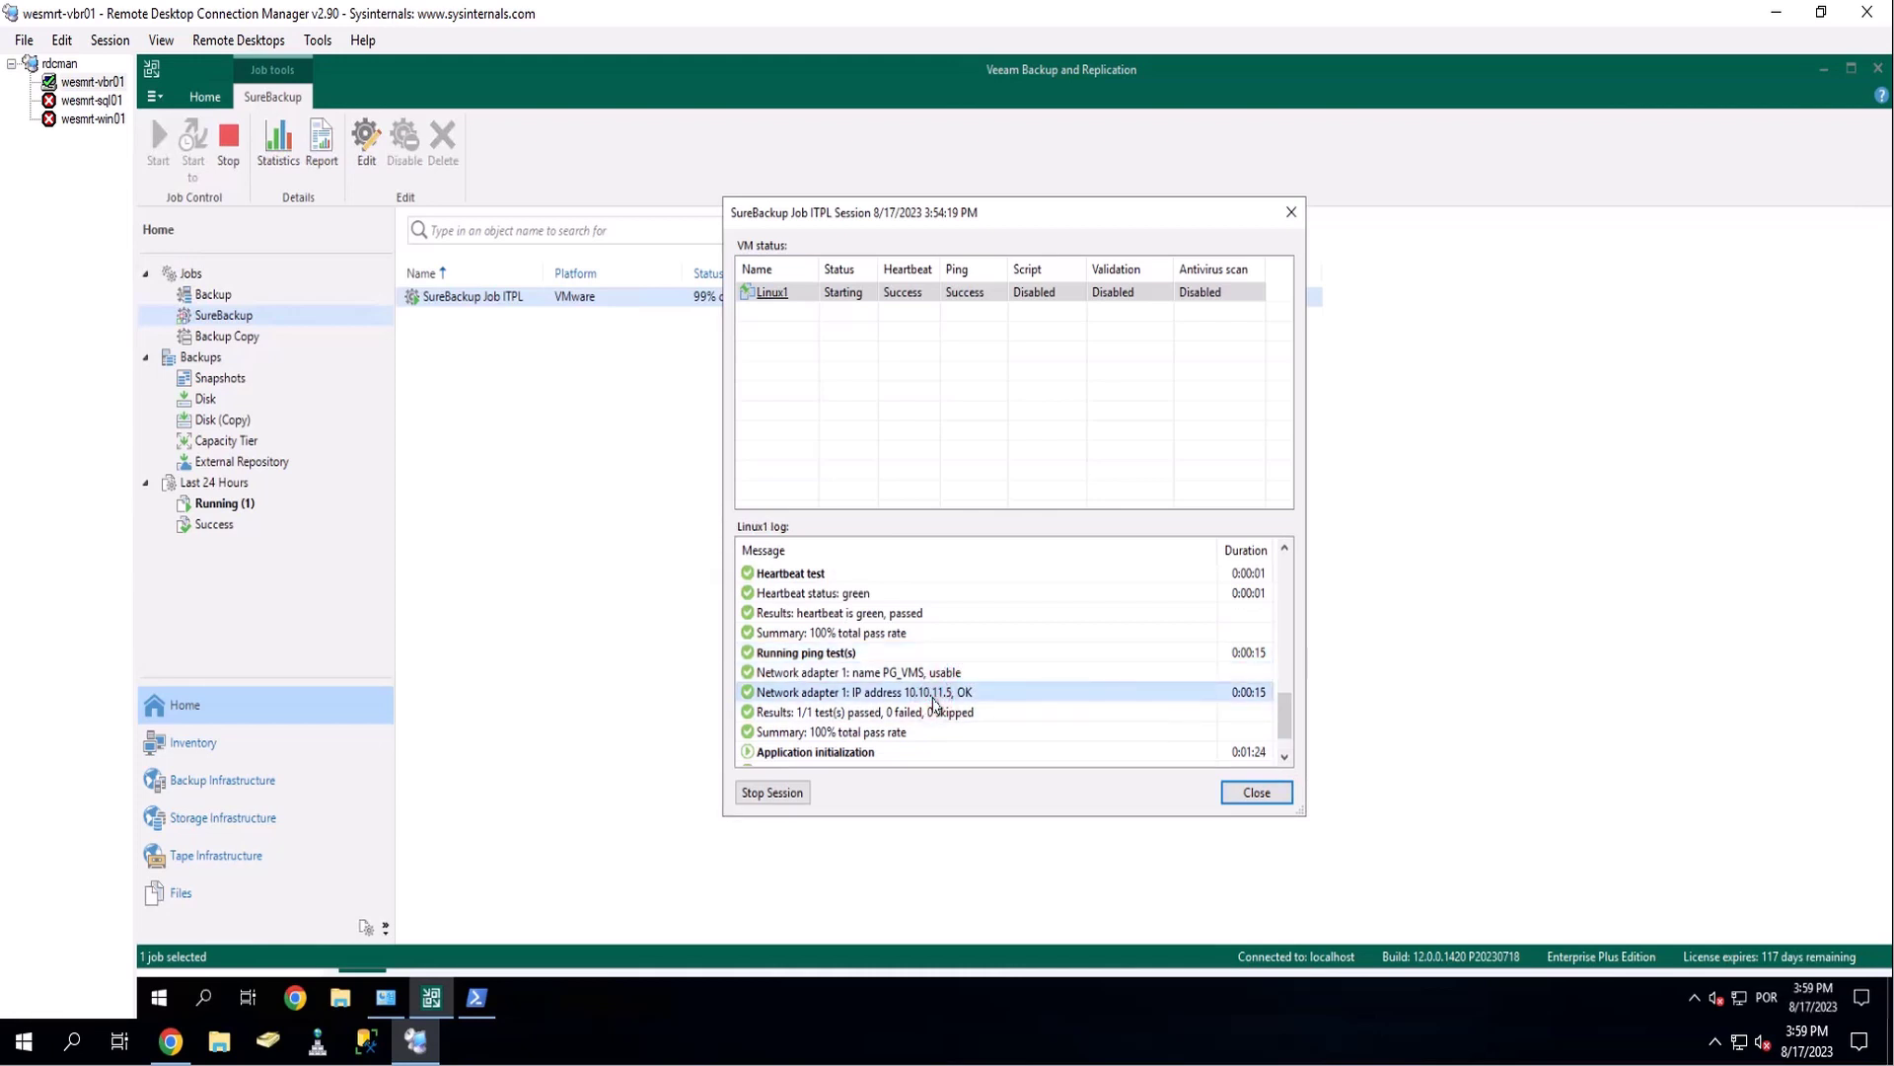
left_click(997, 695)
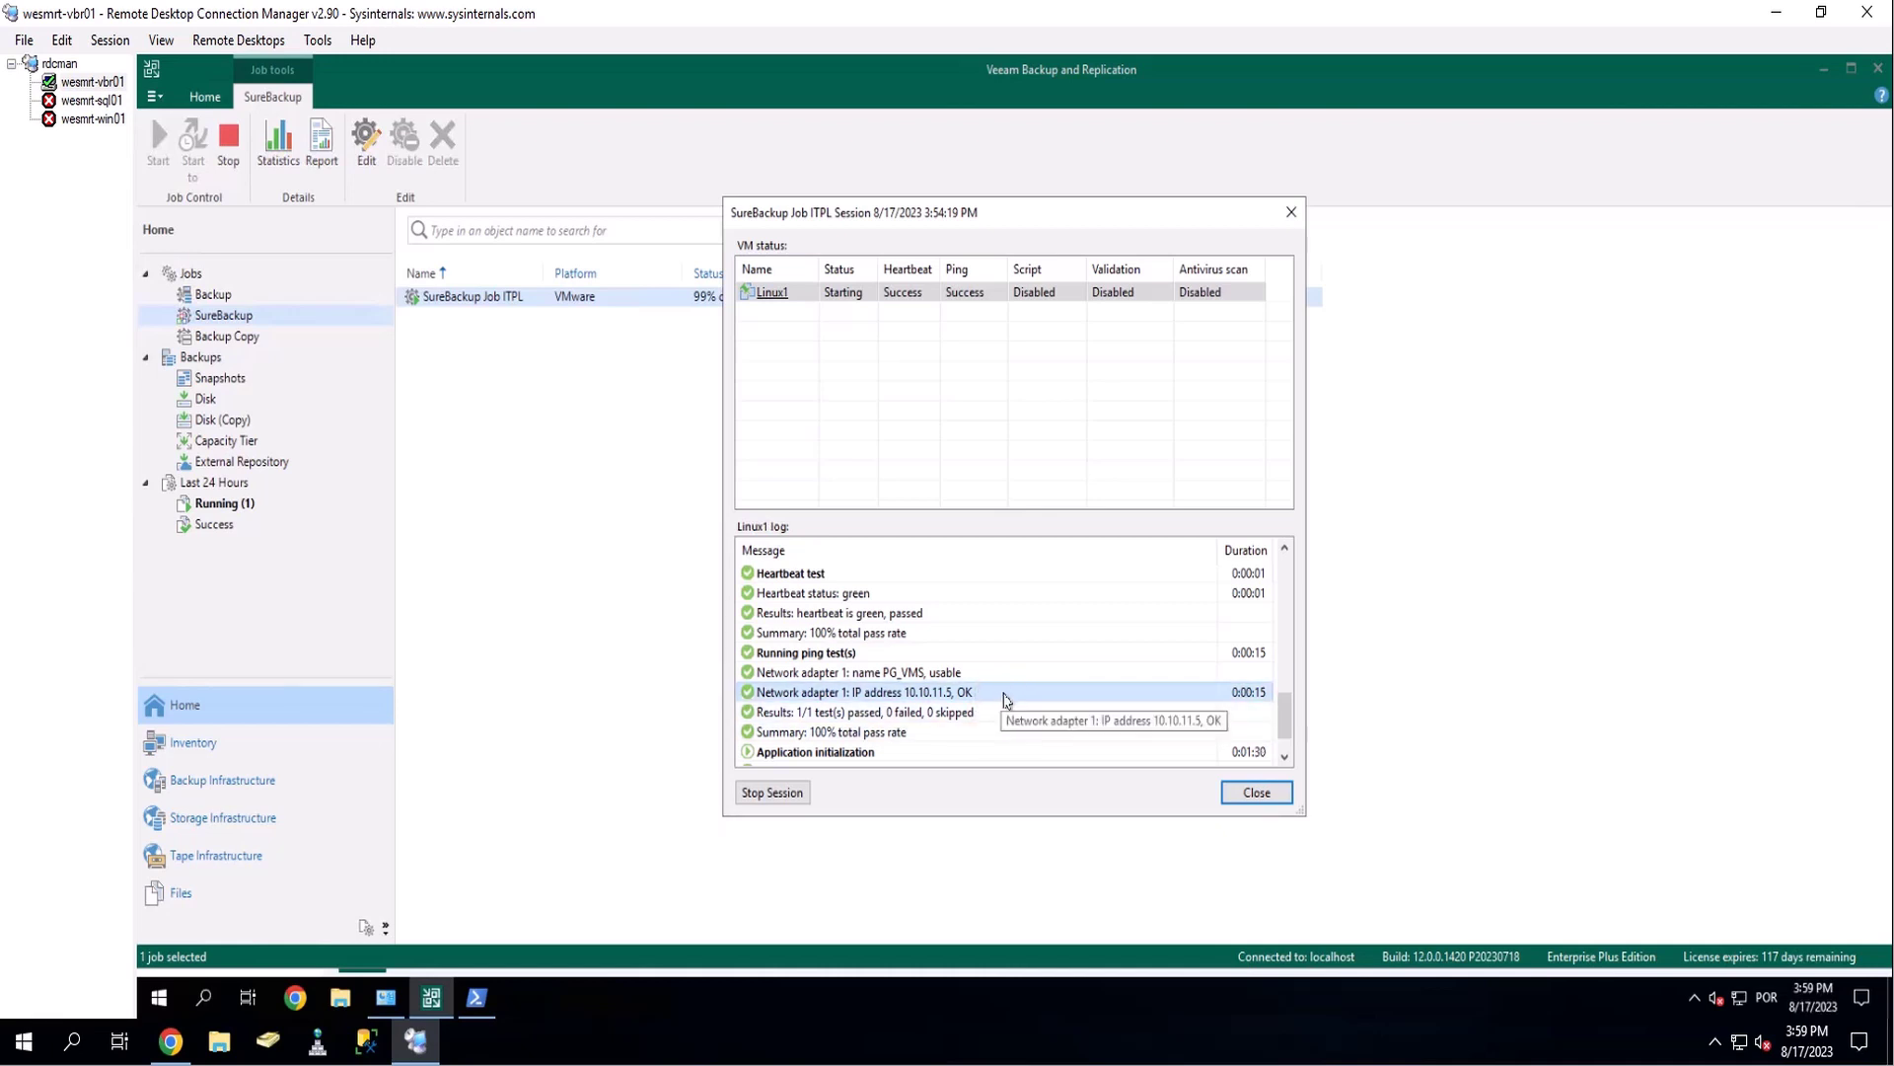
left_click(1004, 717)
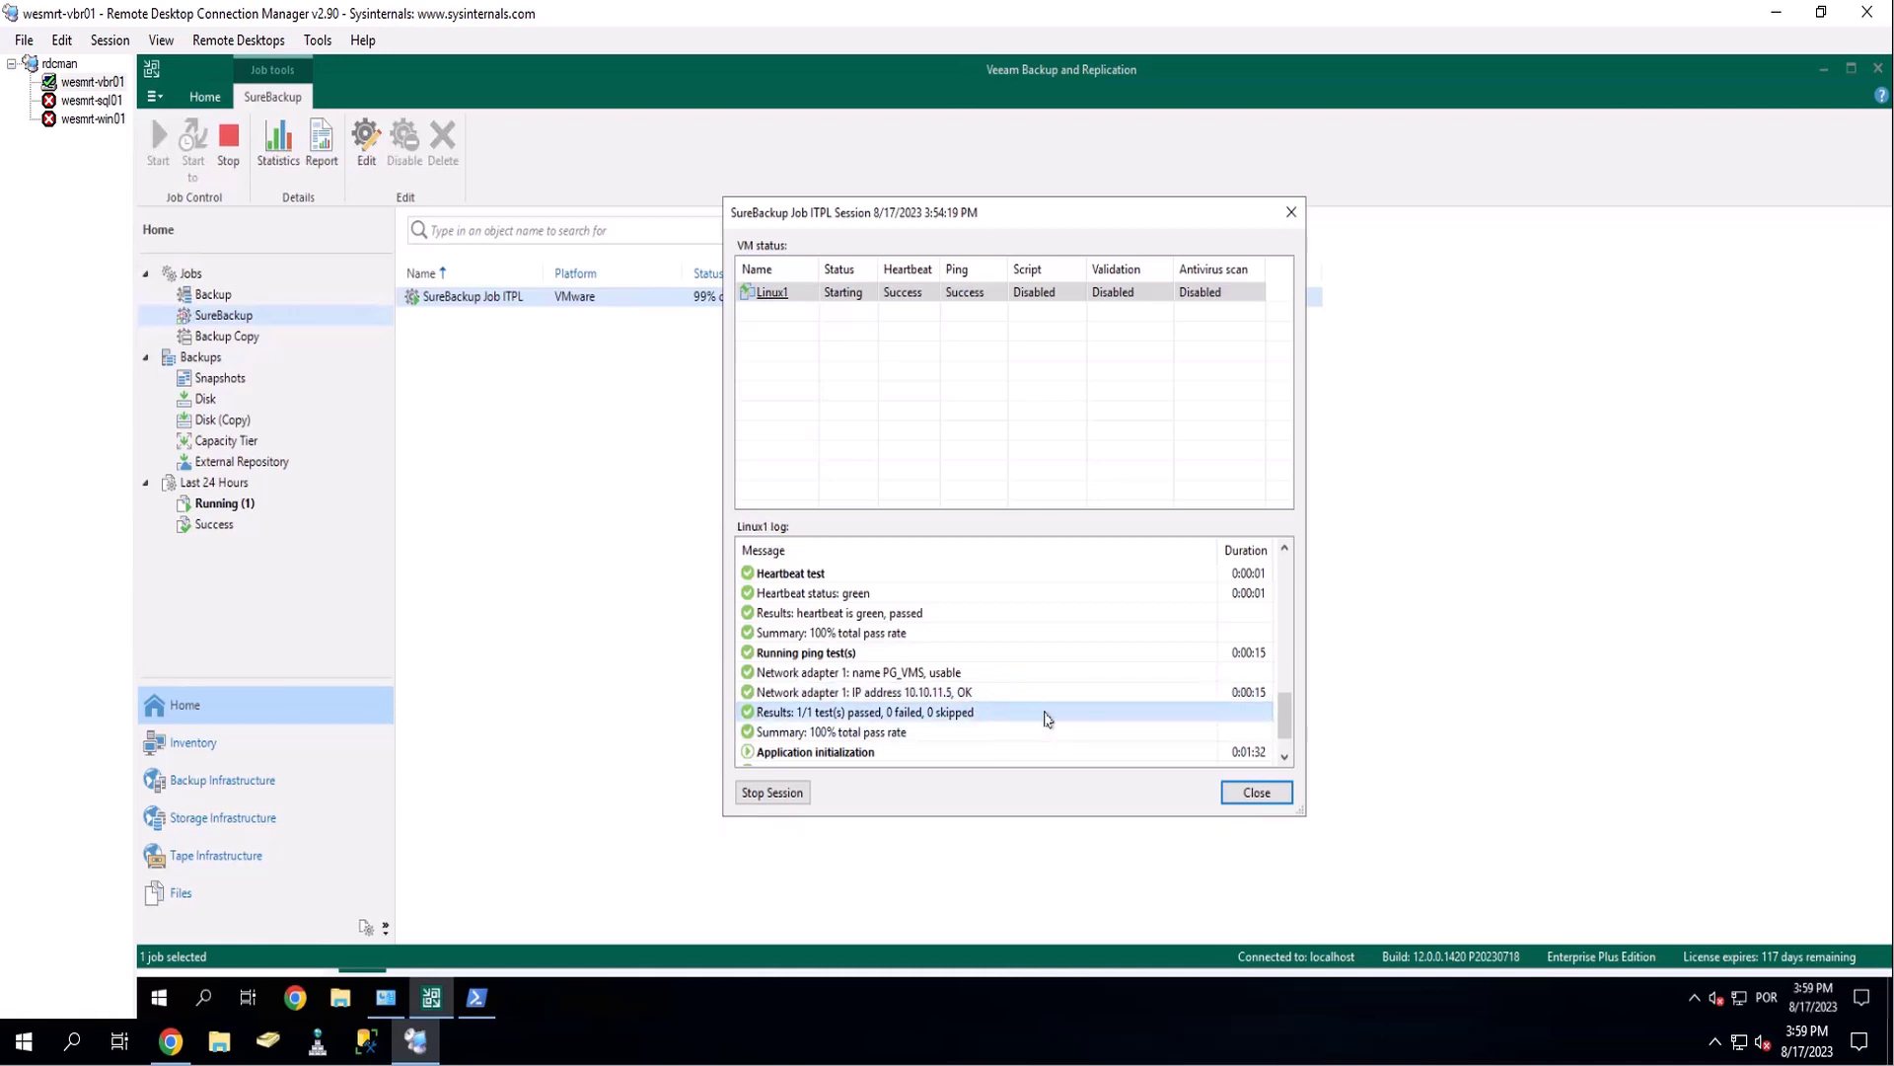
Review the application initialization and waiting time entries in the Linux1 log, and recheck the adapter's ping result
left_click(1285, 758)
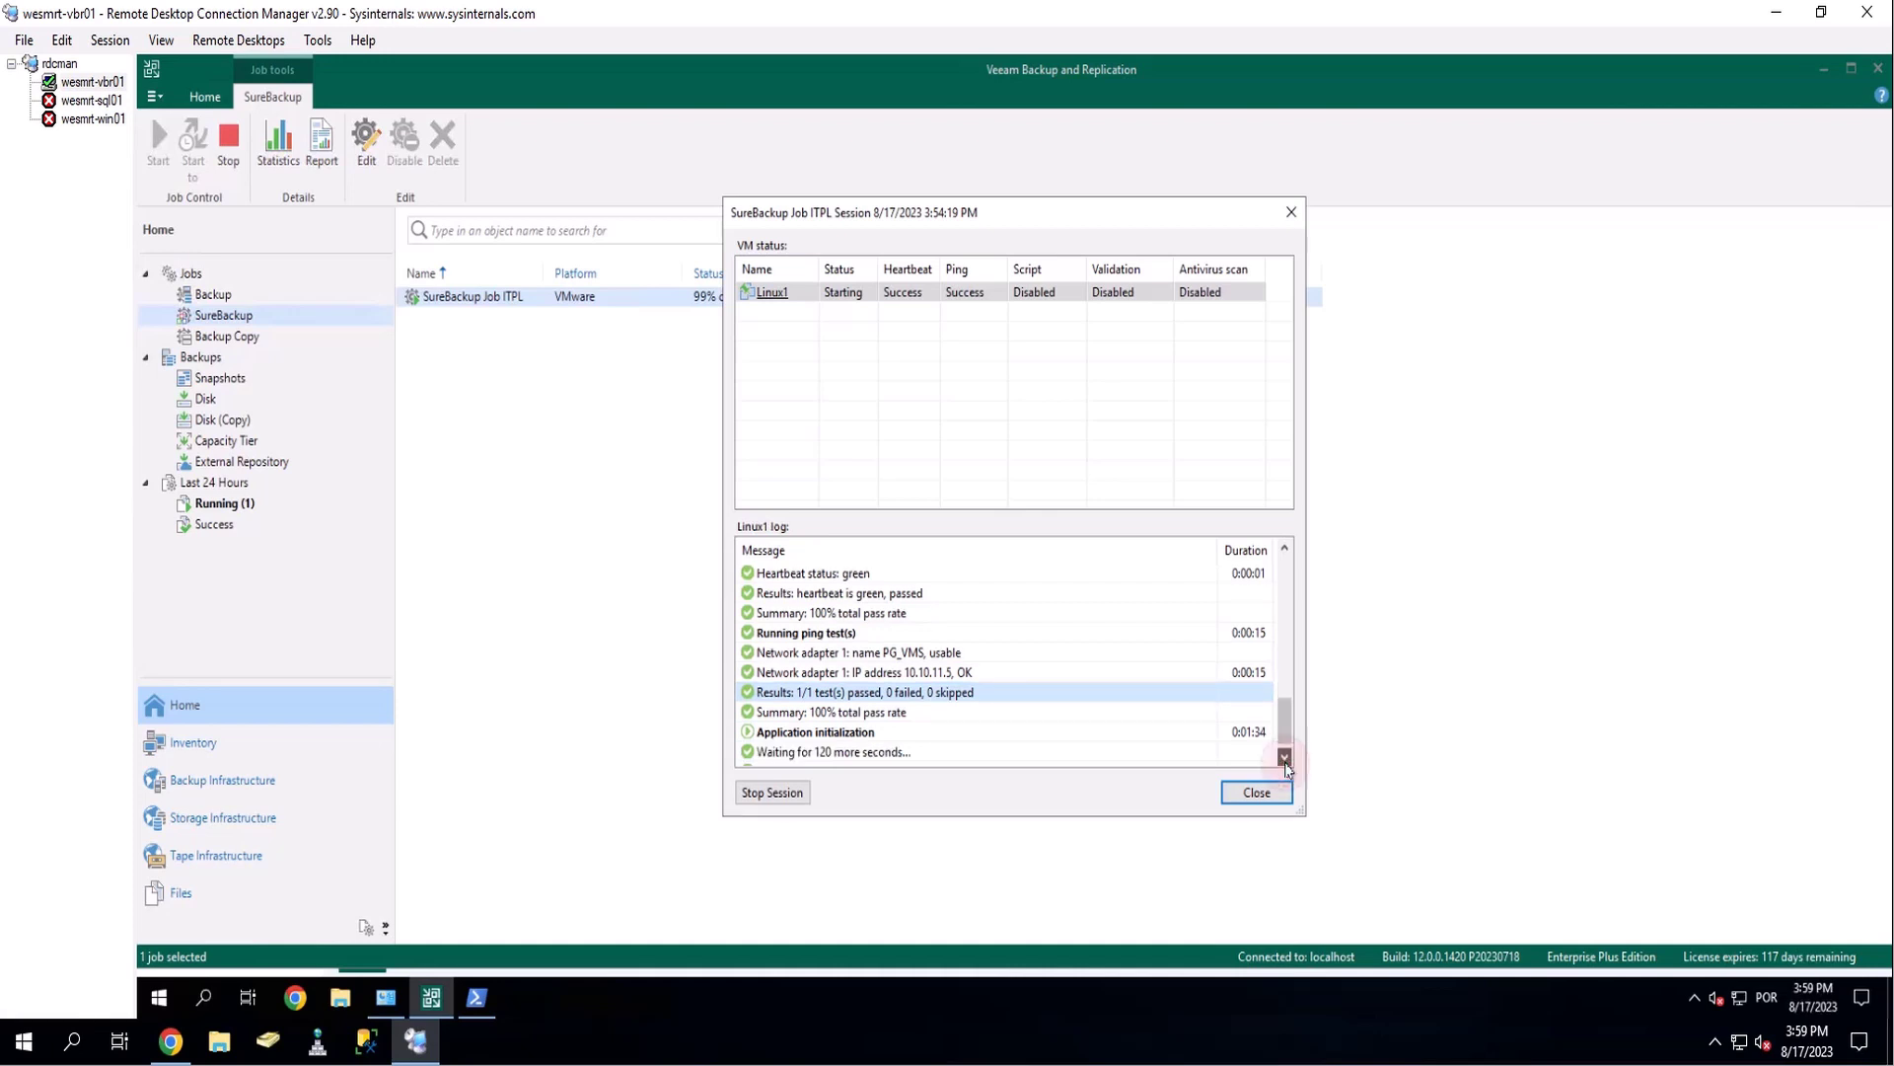
left_click(1284, 758)
left_click(1285, 760)
left_click(1285, 760)
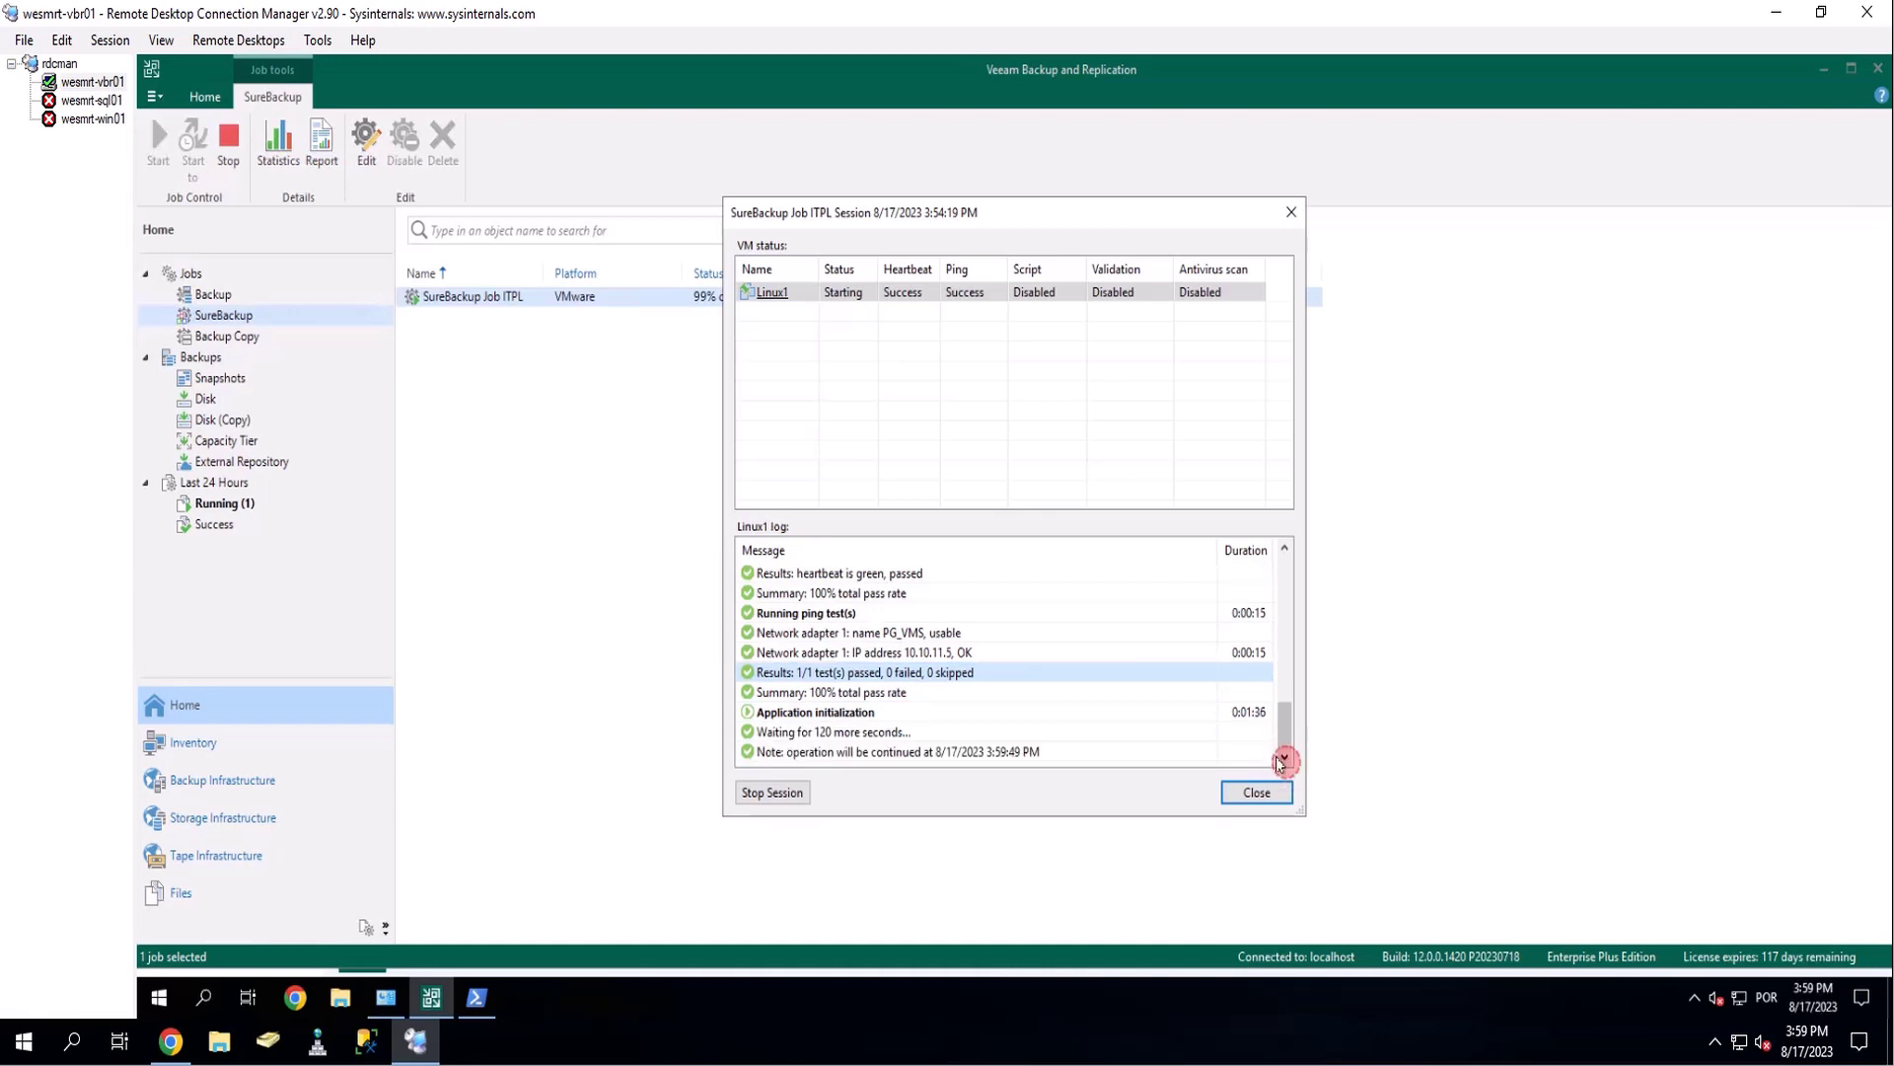
left_click(947, 713)
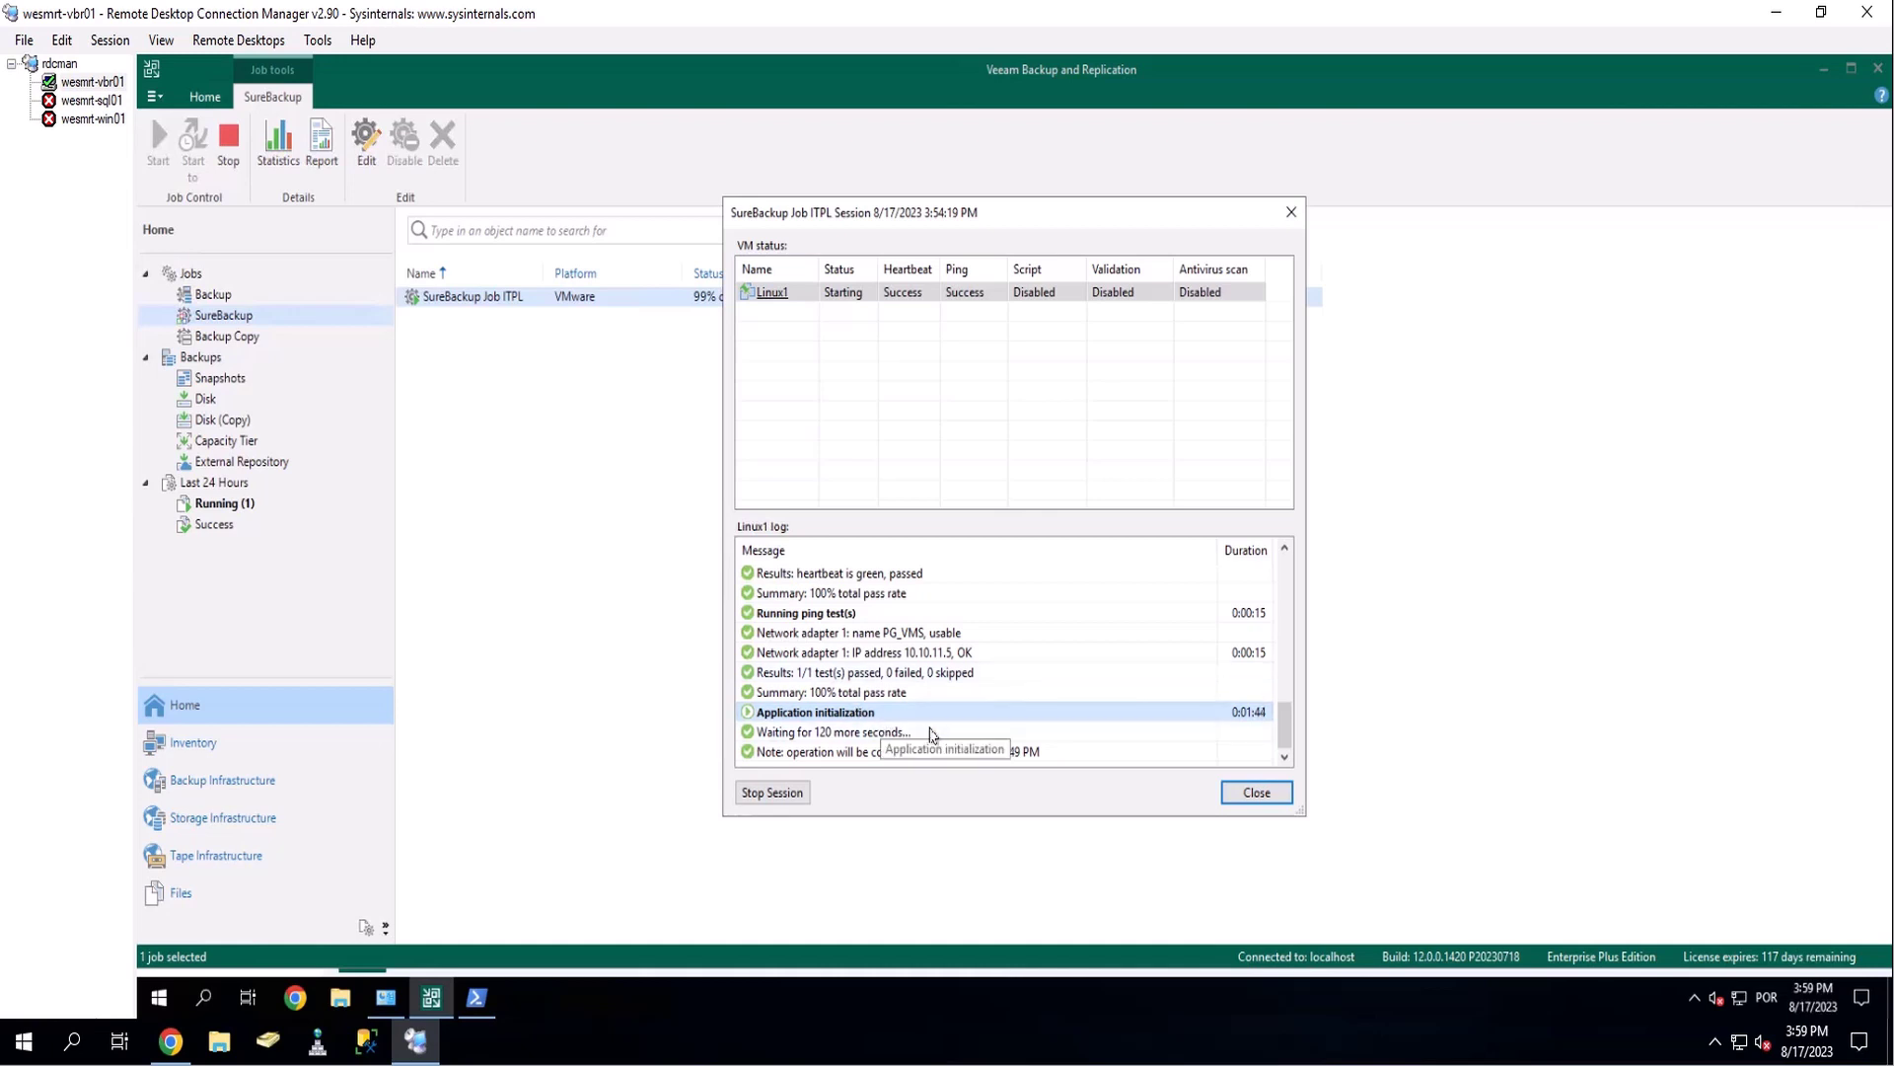
left_click(949, 652)
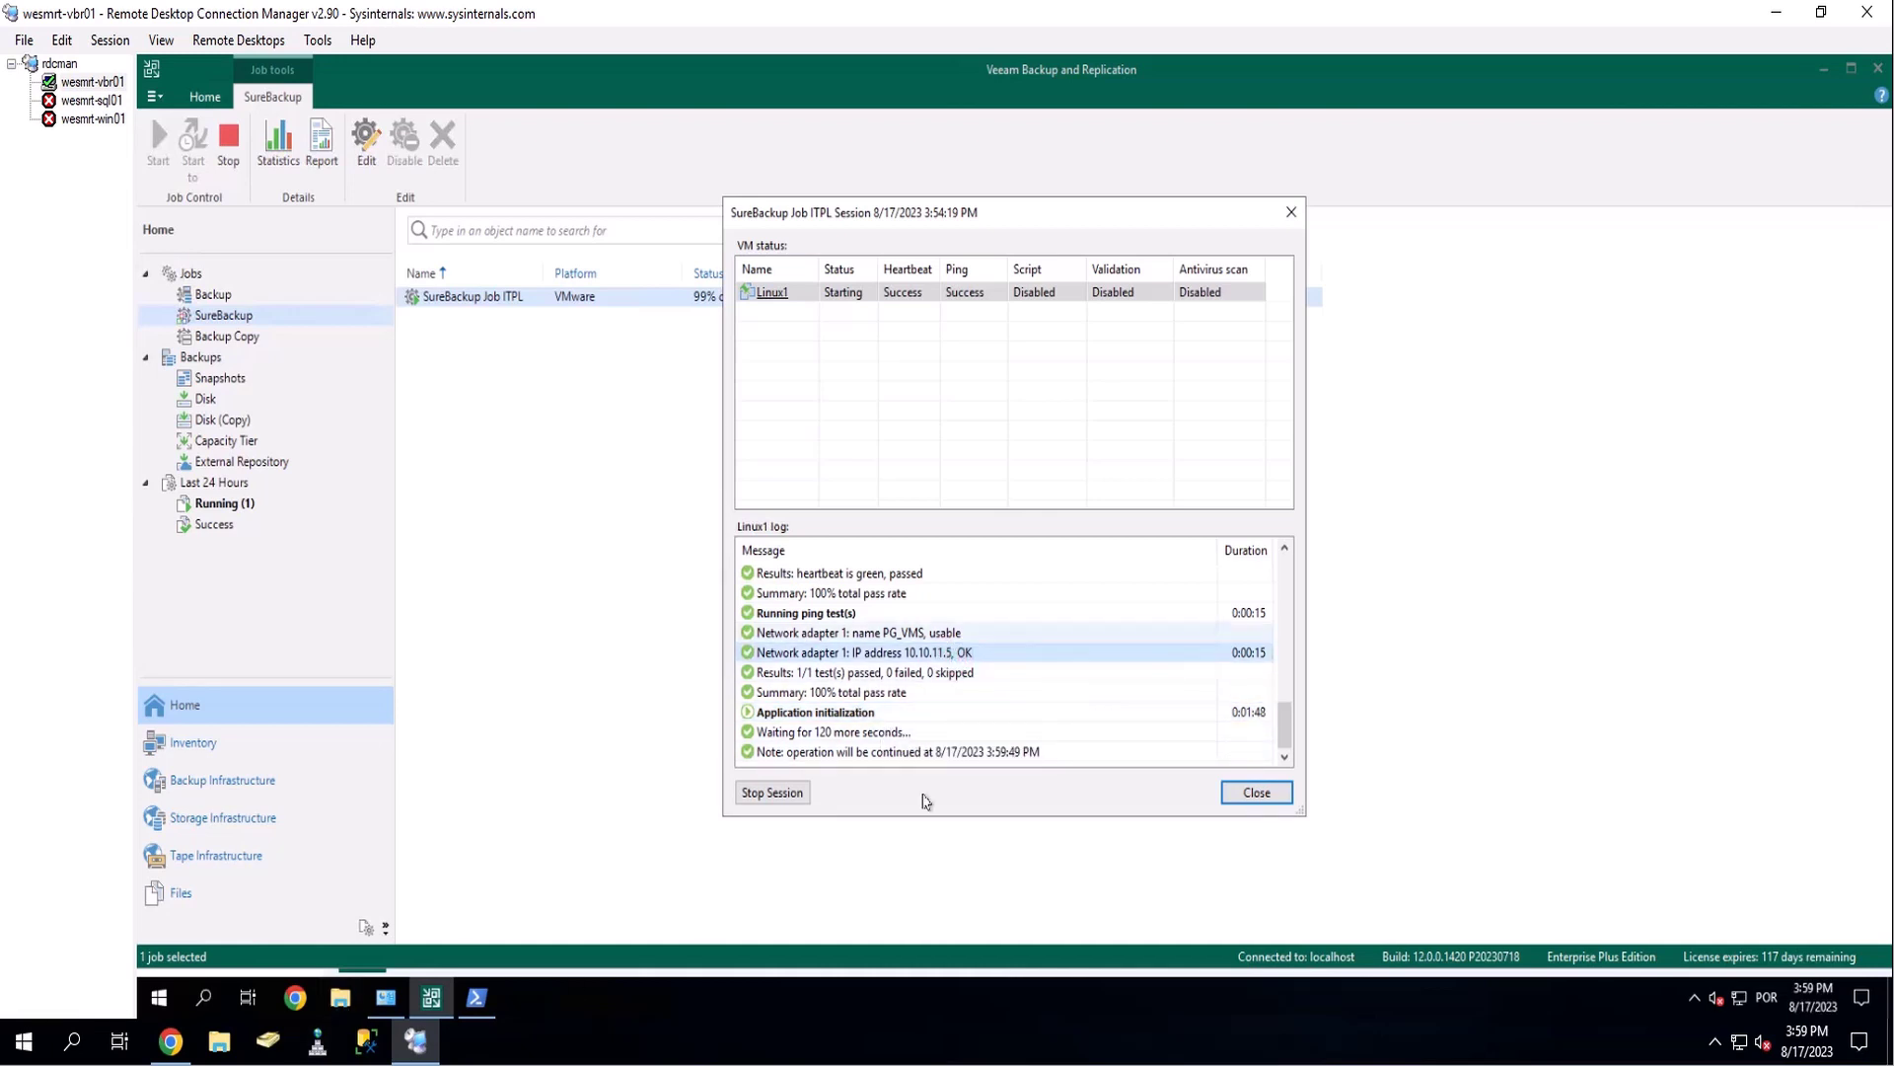
Switch to vSphere Client and check the IP address of the published Linux1 VM in its virtual machine details
left_click(174, 1046)
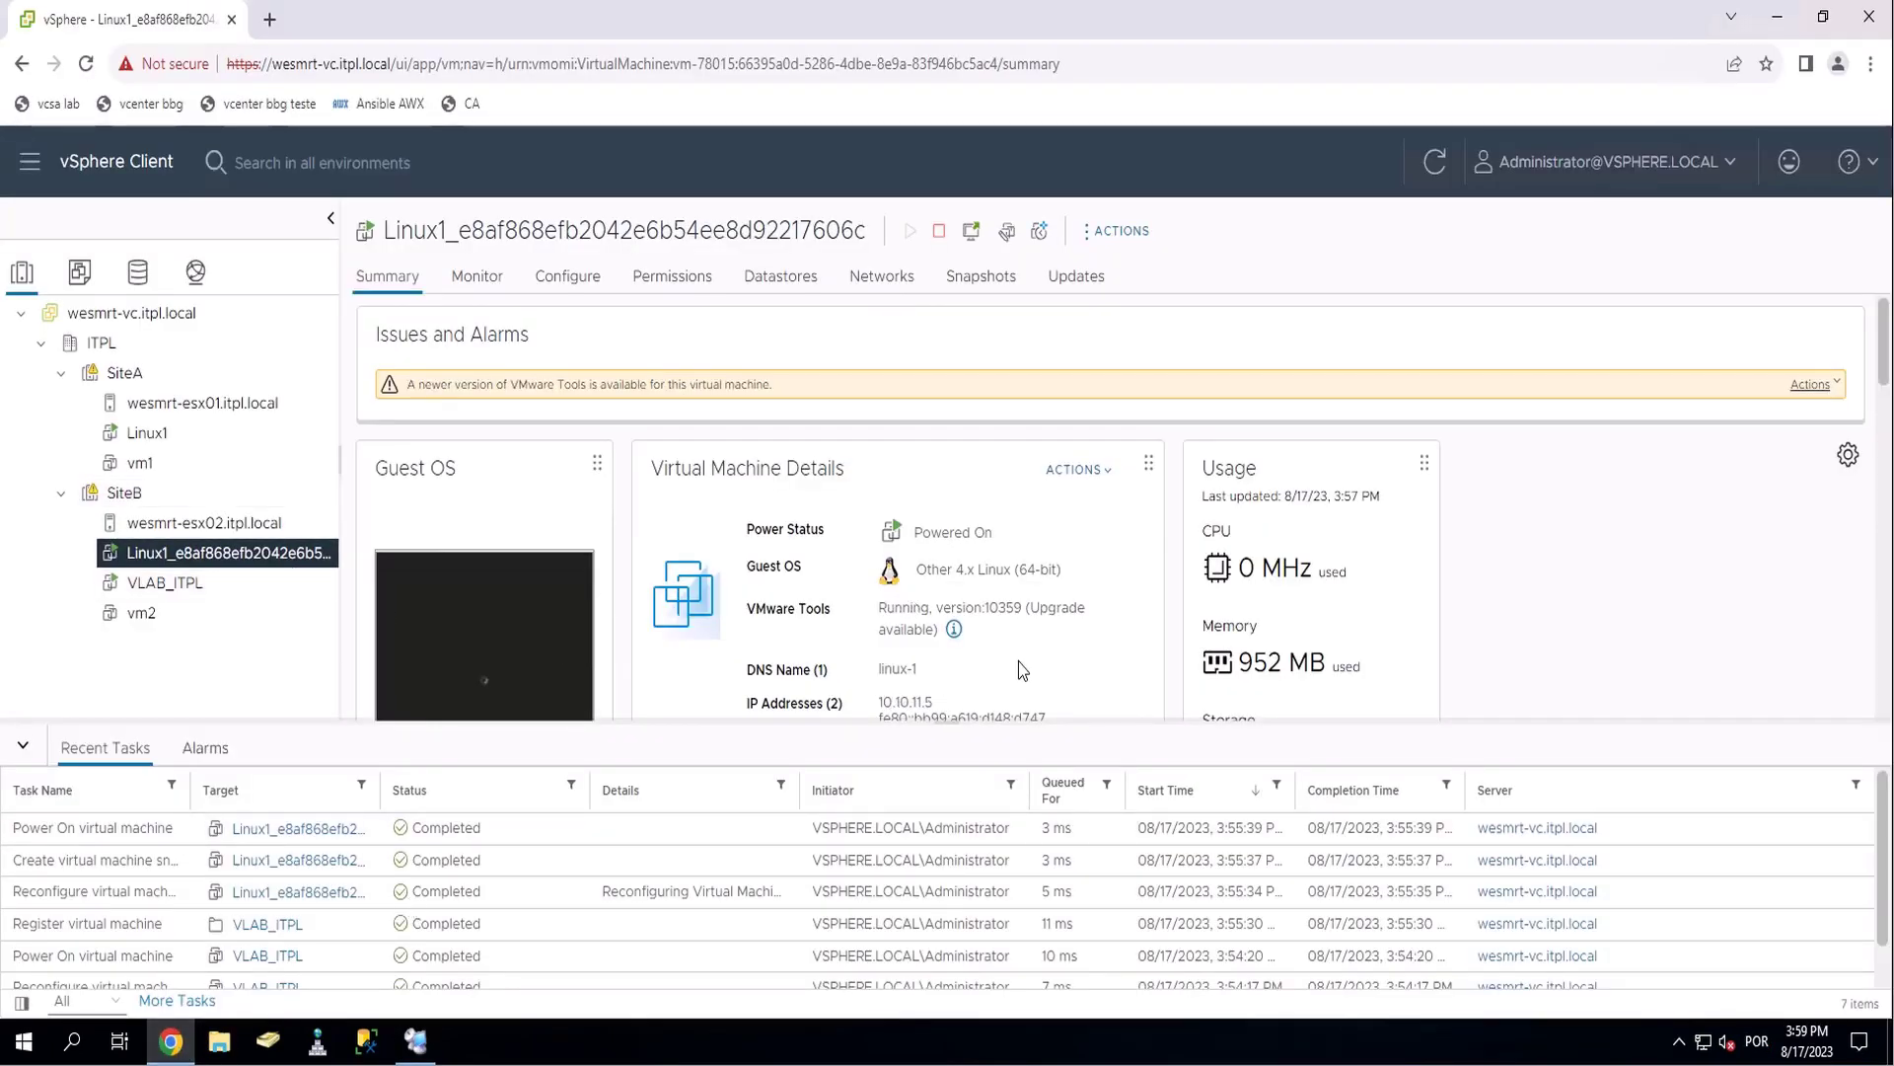
scroll(1021, 671, "down", 1)
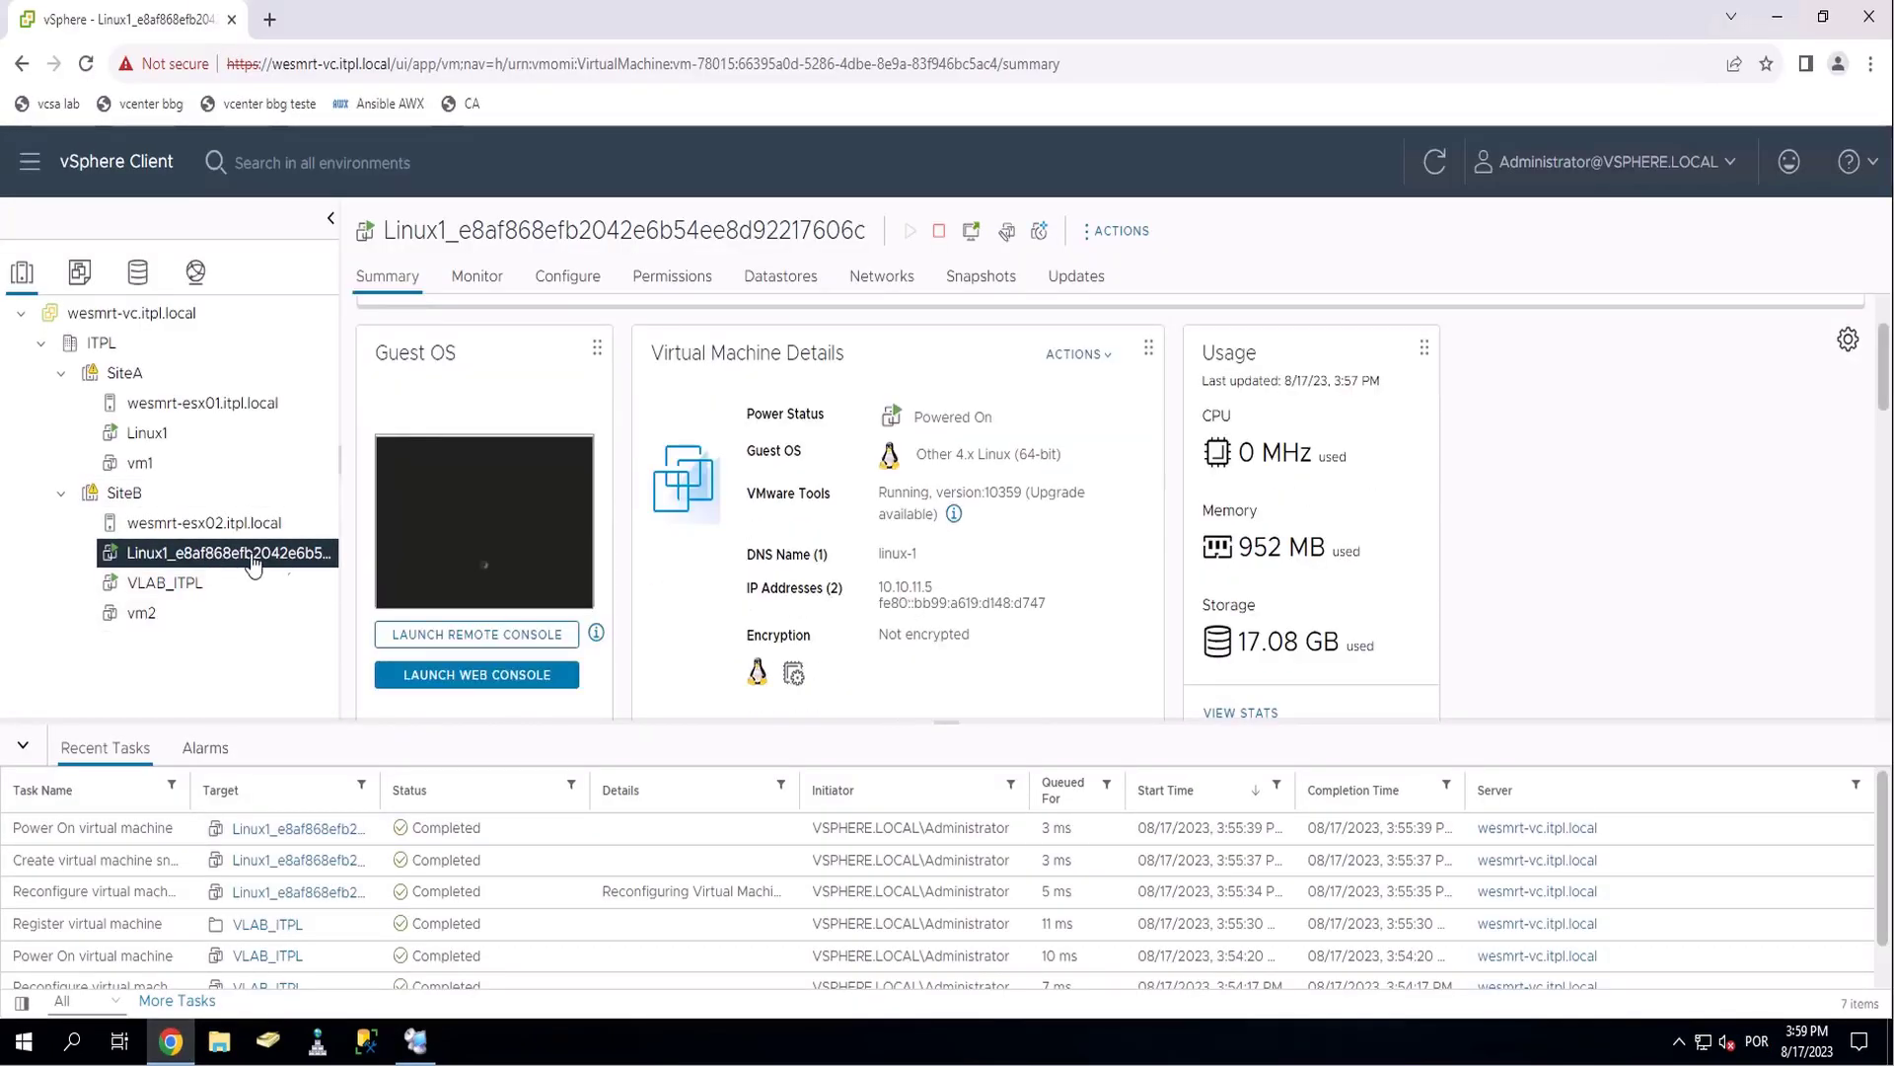
left_click_drag(900, 588, 945, 595)
left_click(944, 596)
left_click_drag(944, 592, 889, 593)
left_click(923, 585)
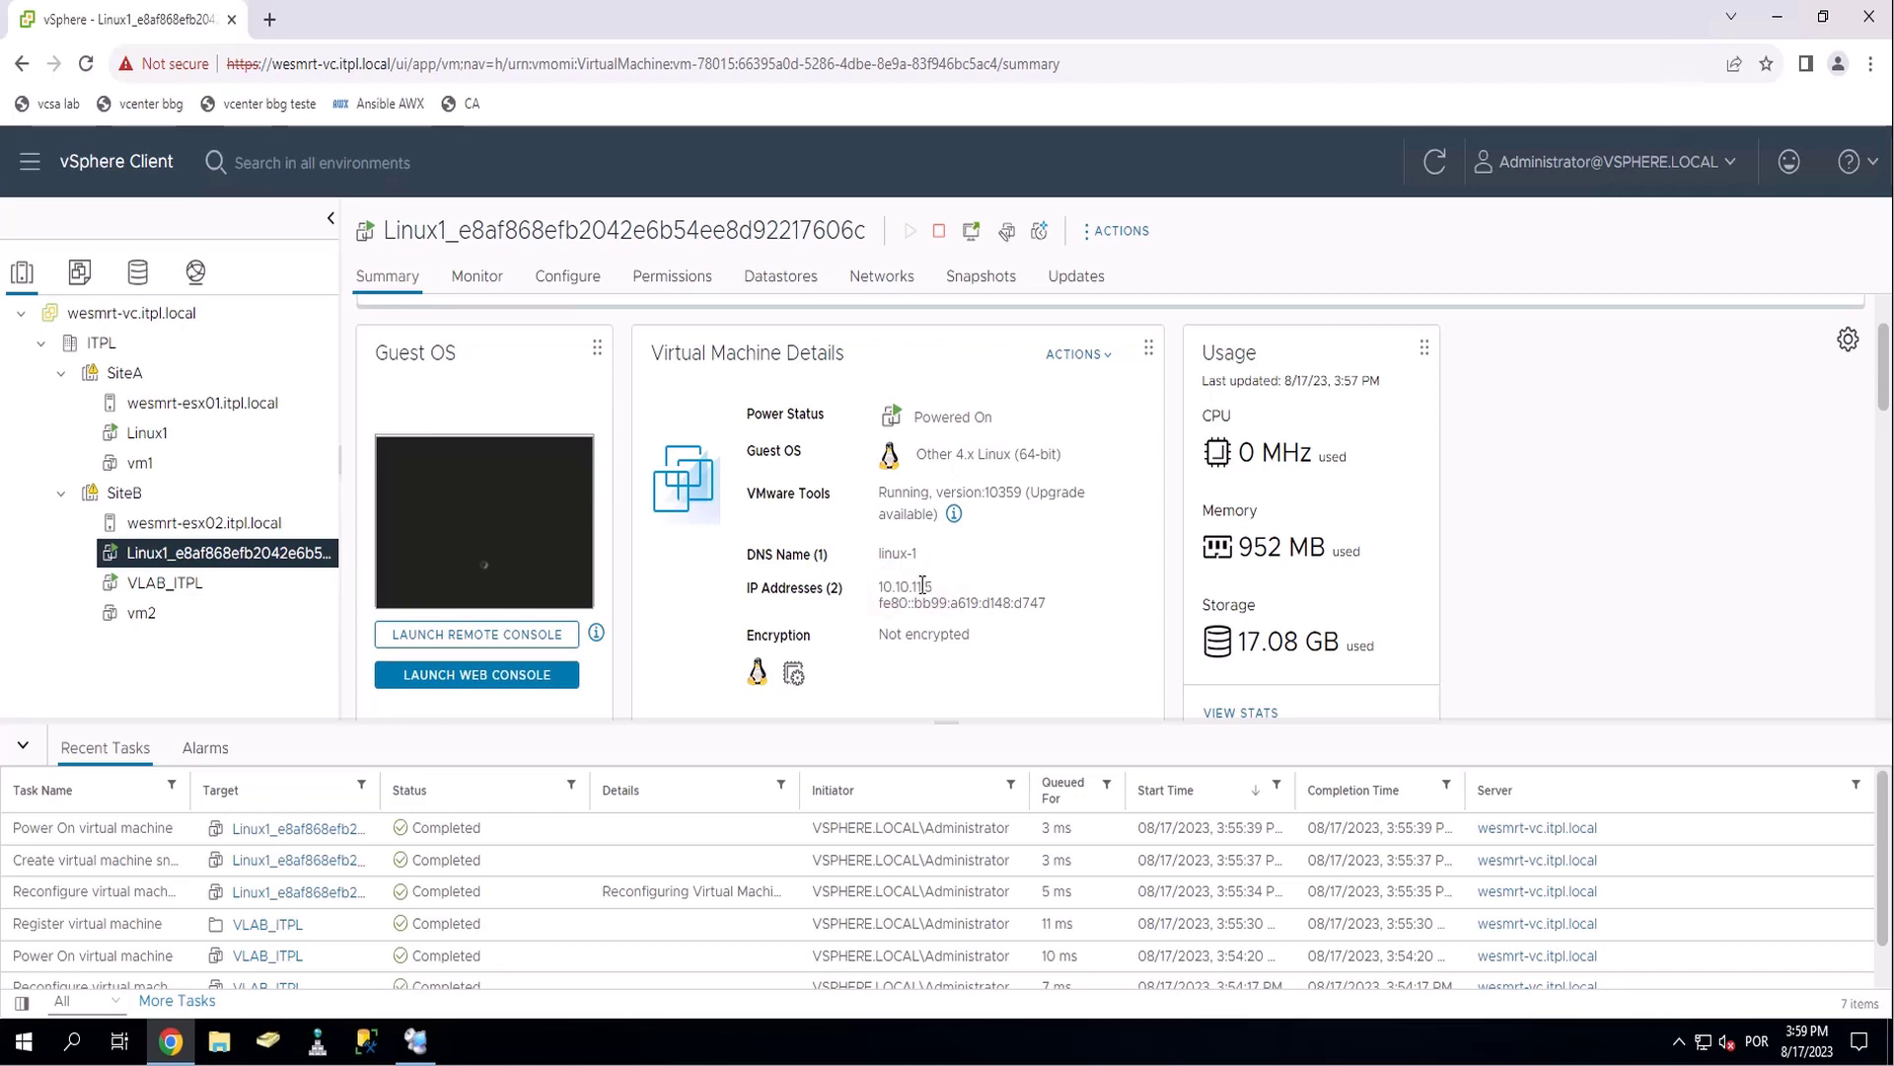
Return to the wesmrt-vbr01 remote session, bring up PowerShell and move its window clear of the SureBackup session log
left_click(416, 1040)
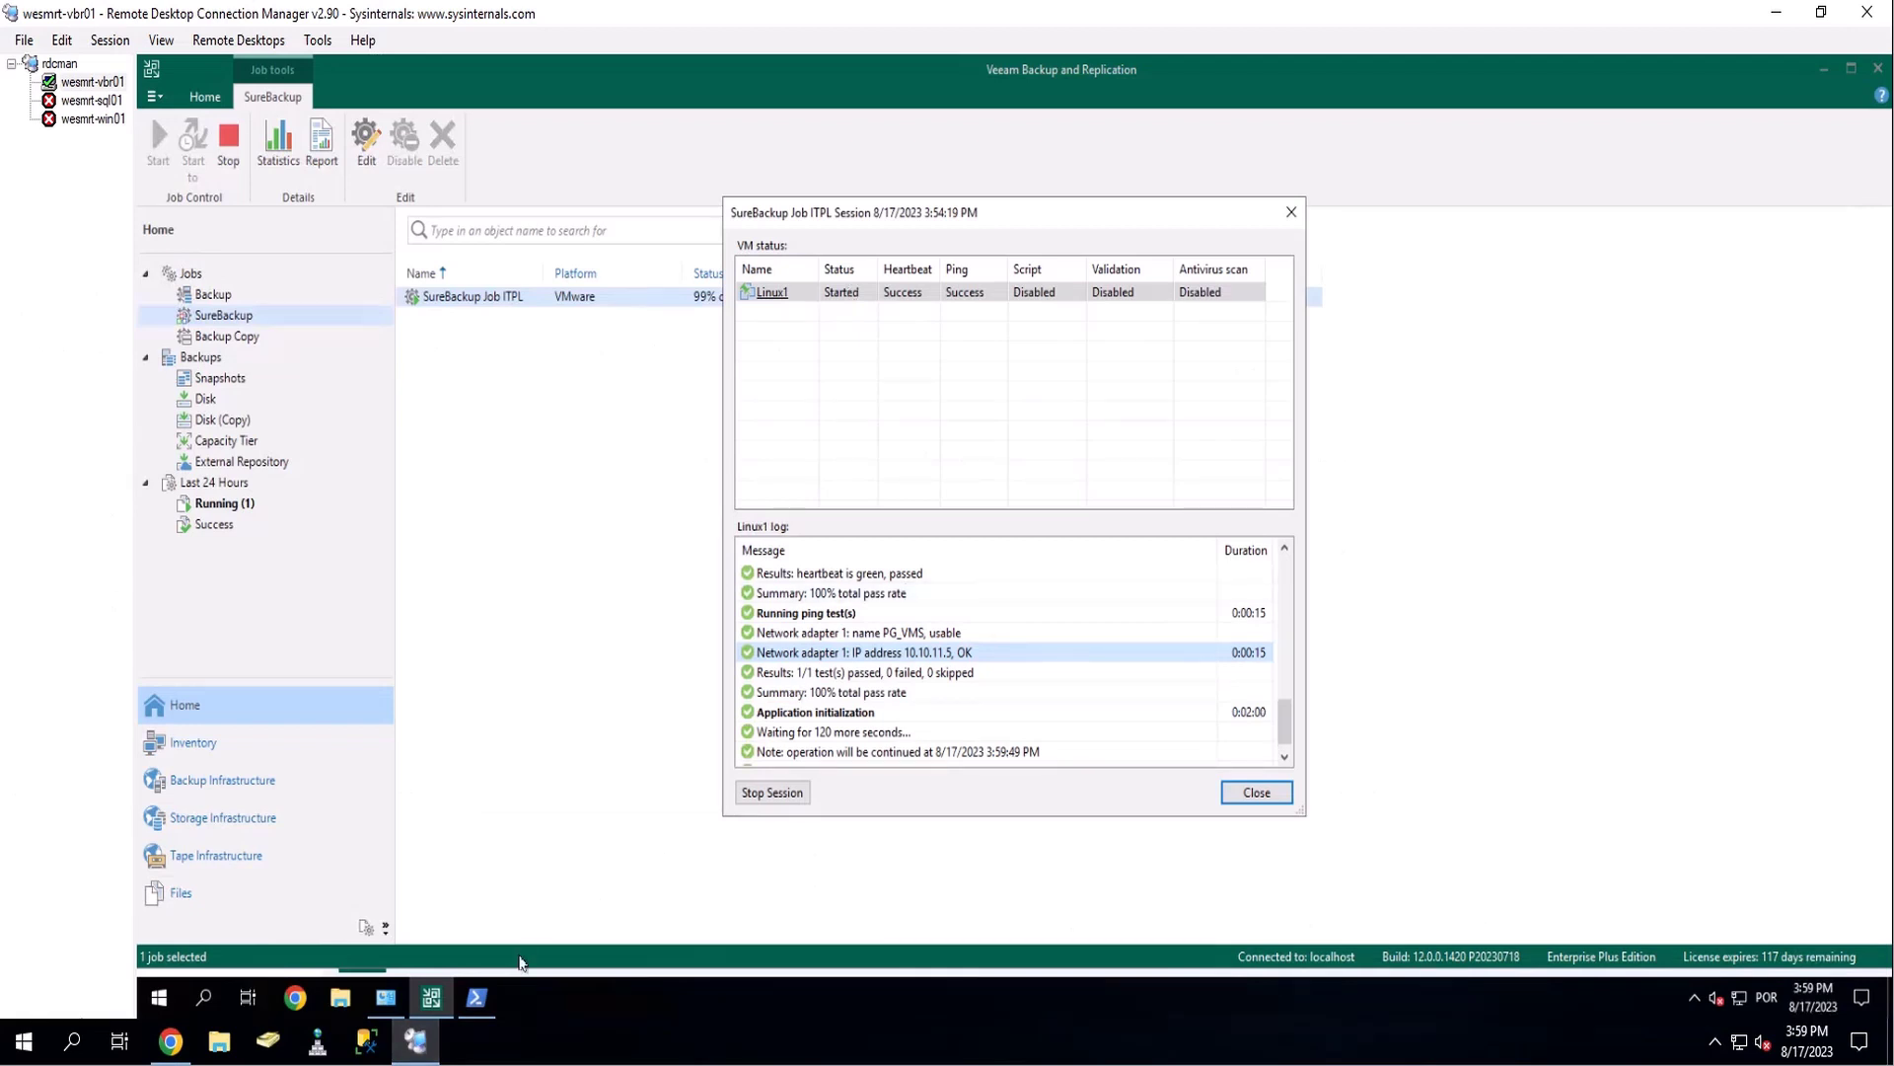
left_click(476, 997)
left_click(812, 509)
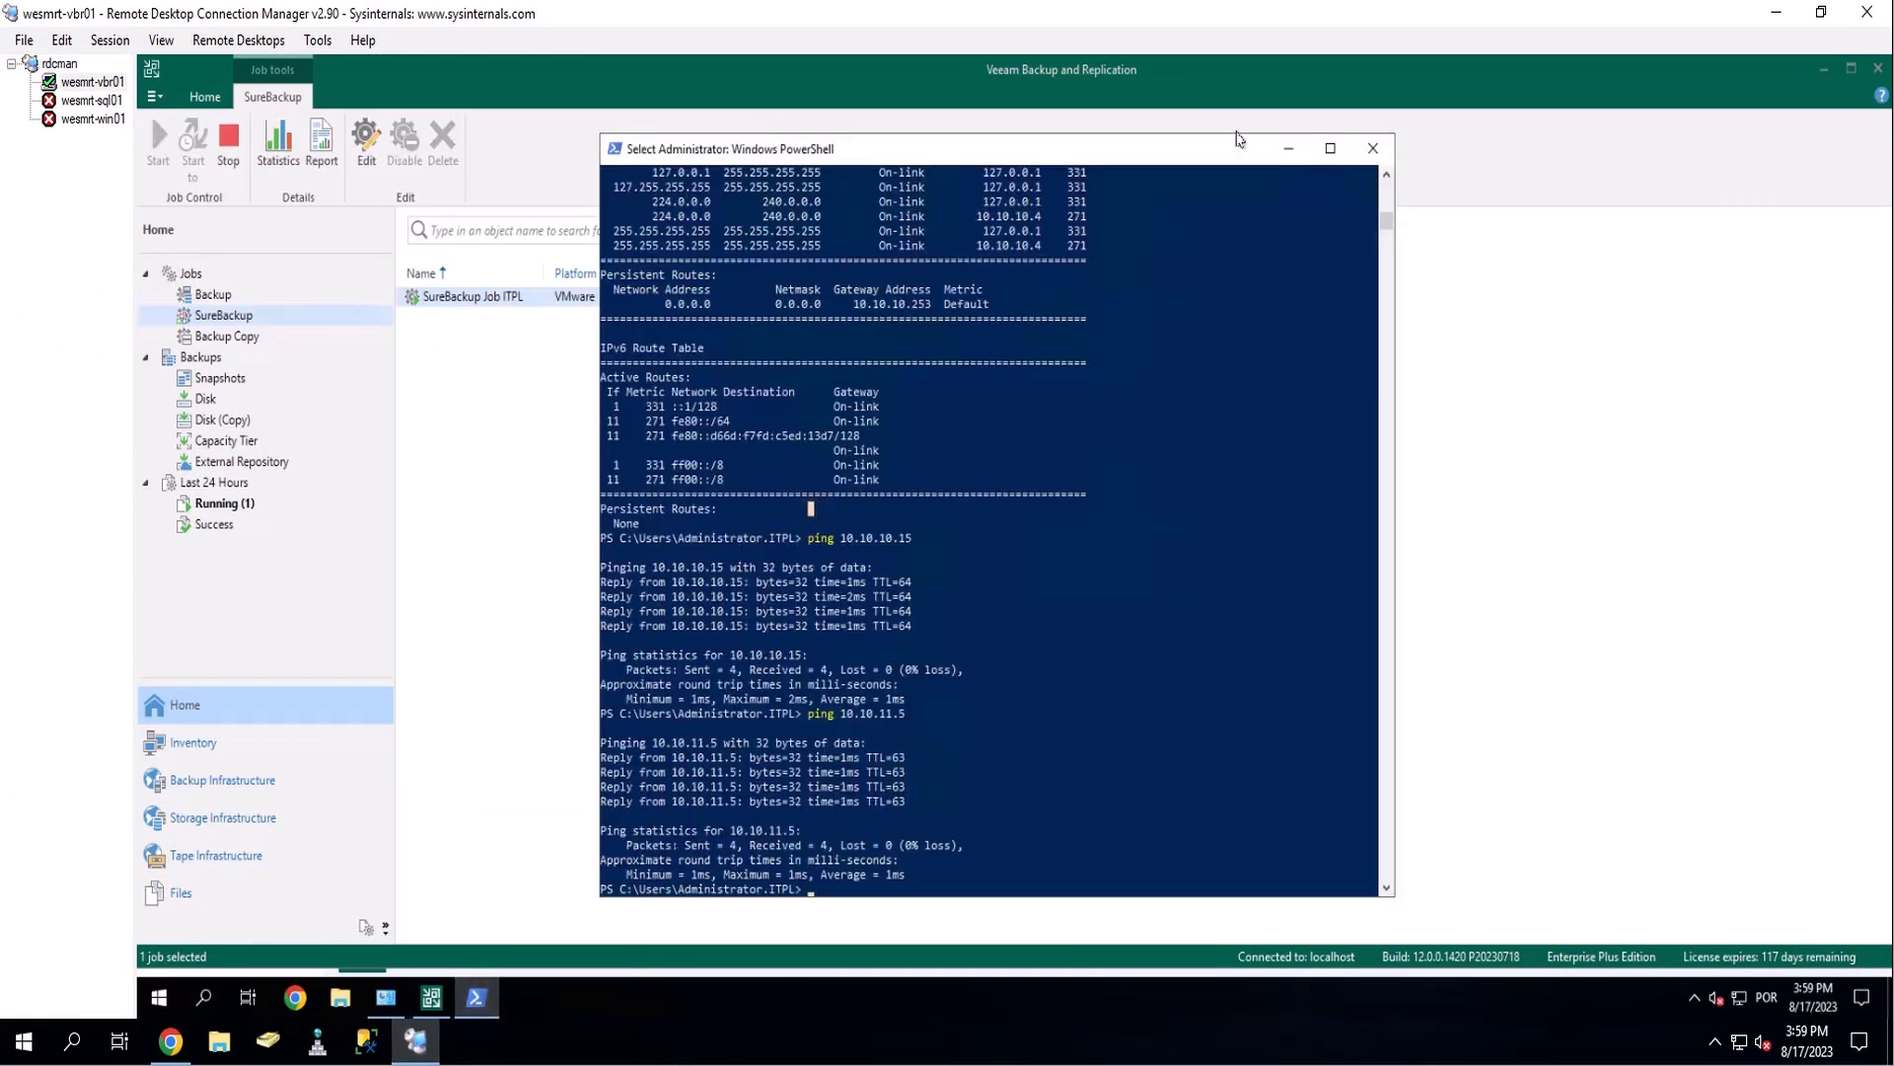
left_click_drag(1221, 160, 1643, 136)
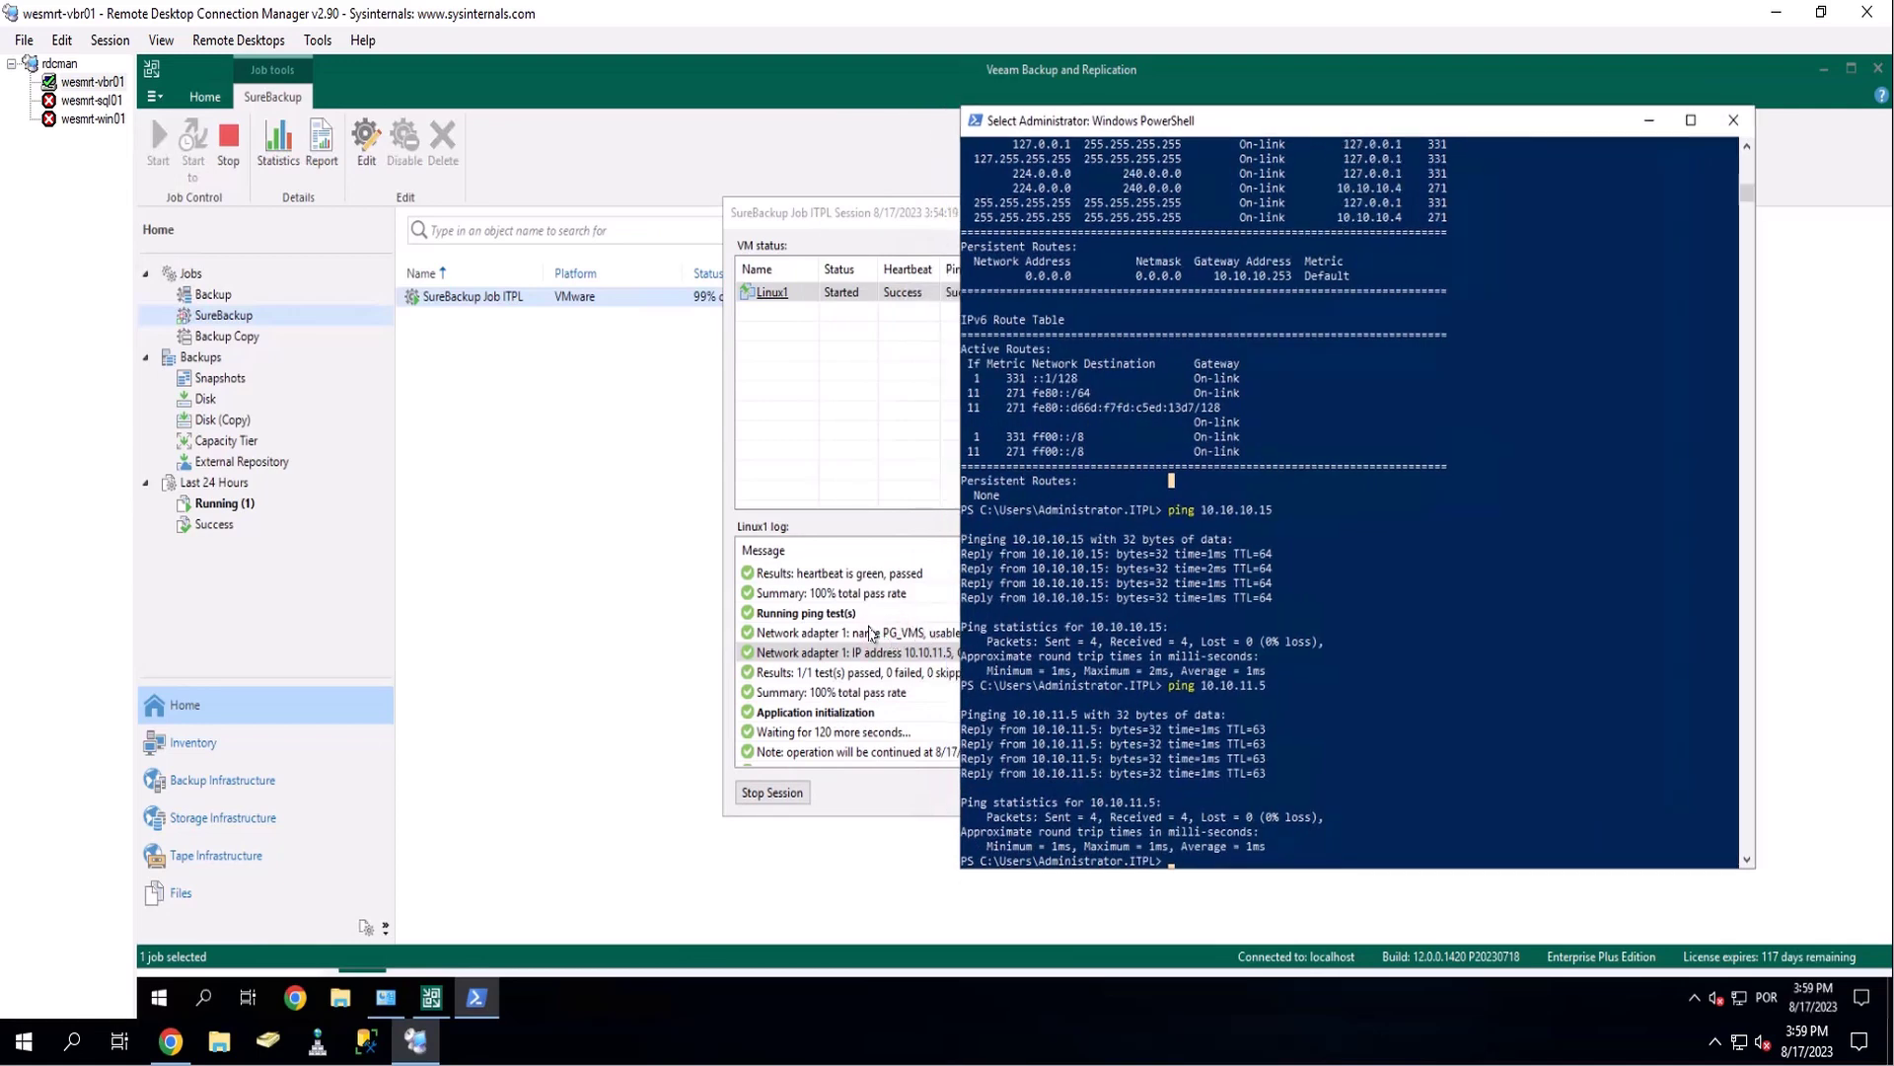
Look up the masquerade IP address under the virtual lab parameters in the Linux1 log
left_click(867, 640)
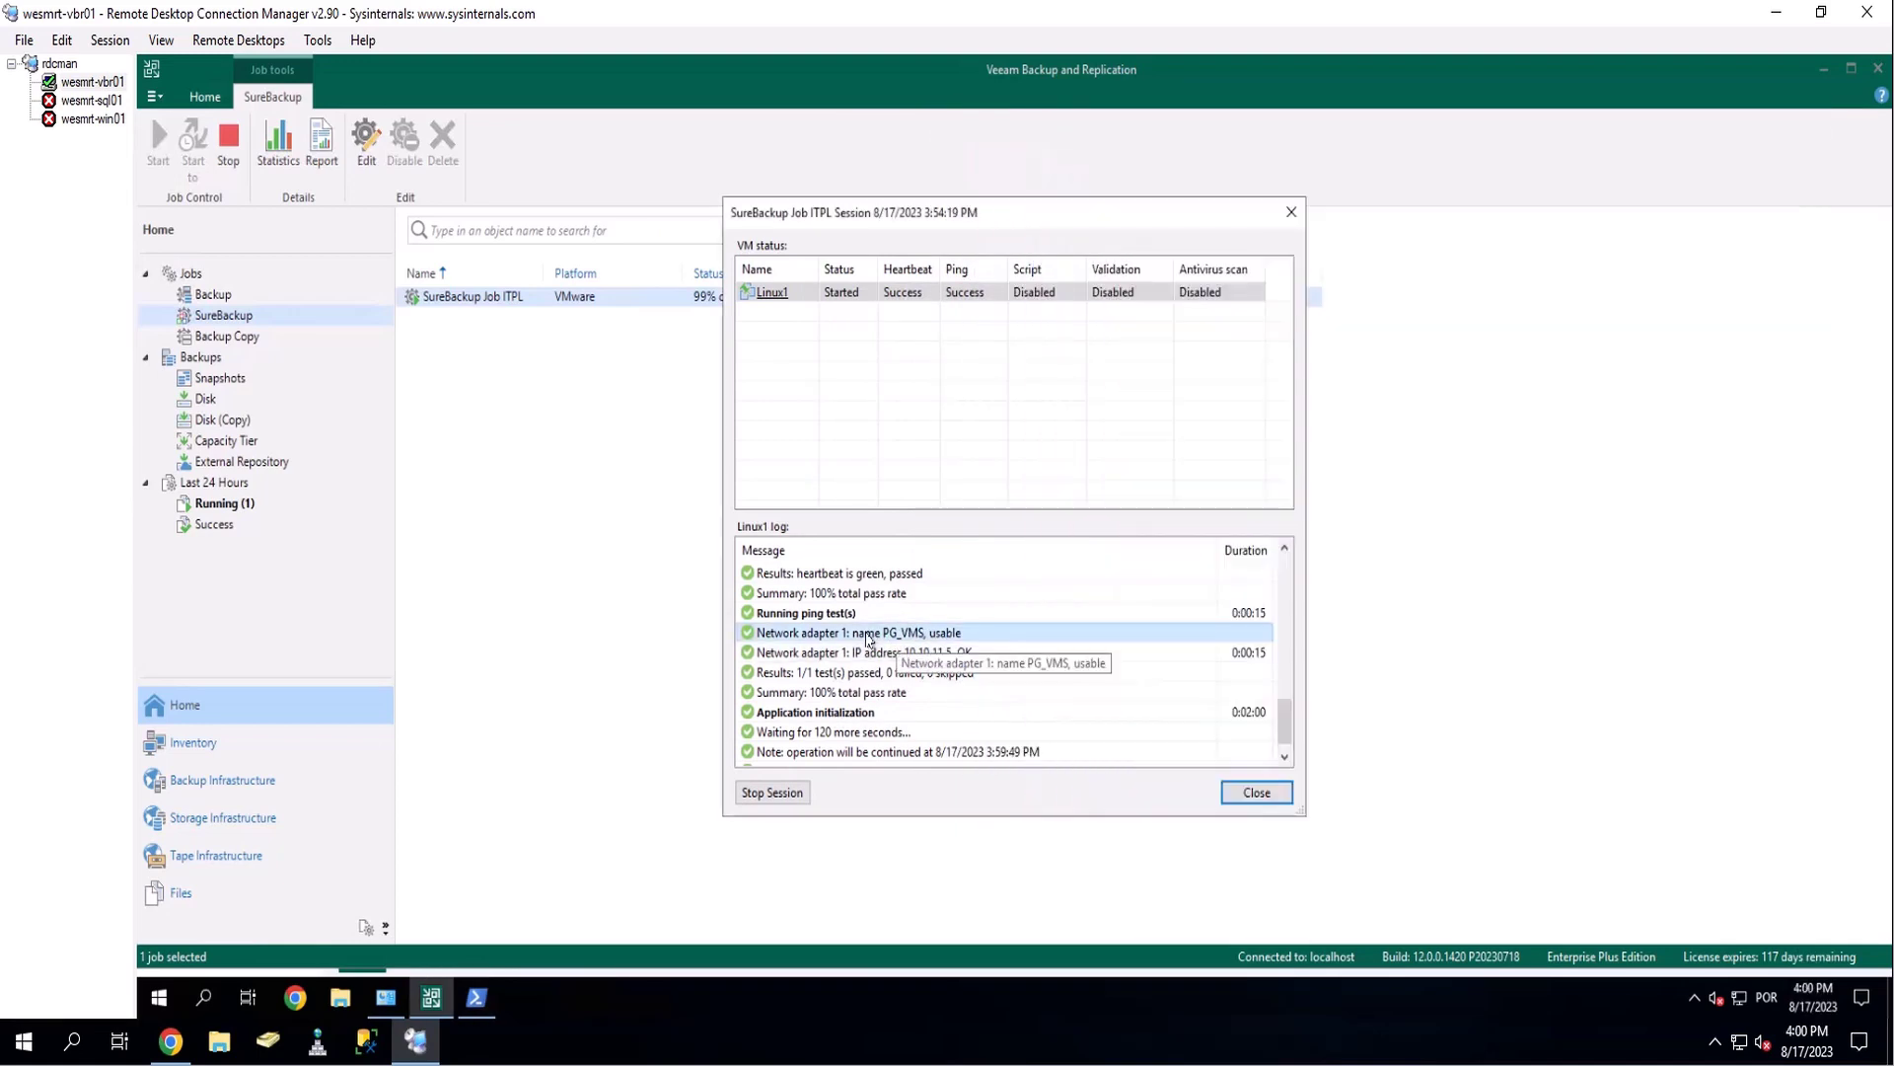
left_click(1284, 549)
left_click(1284, 549)
left_click(1285, 549)
left_click(1285, 548)
left_click(1285, 549)
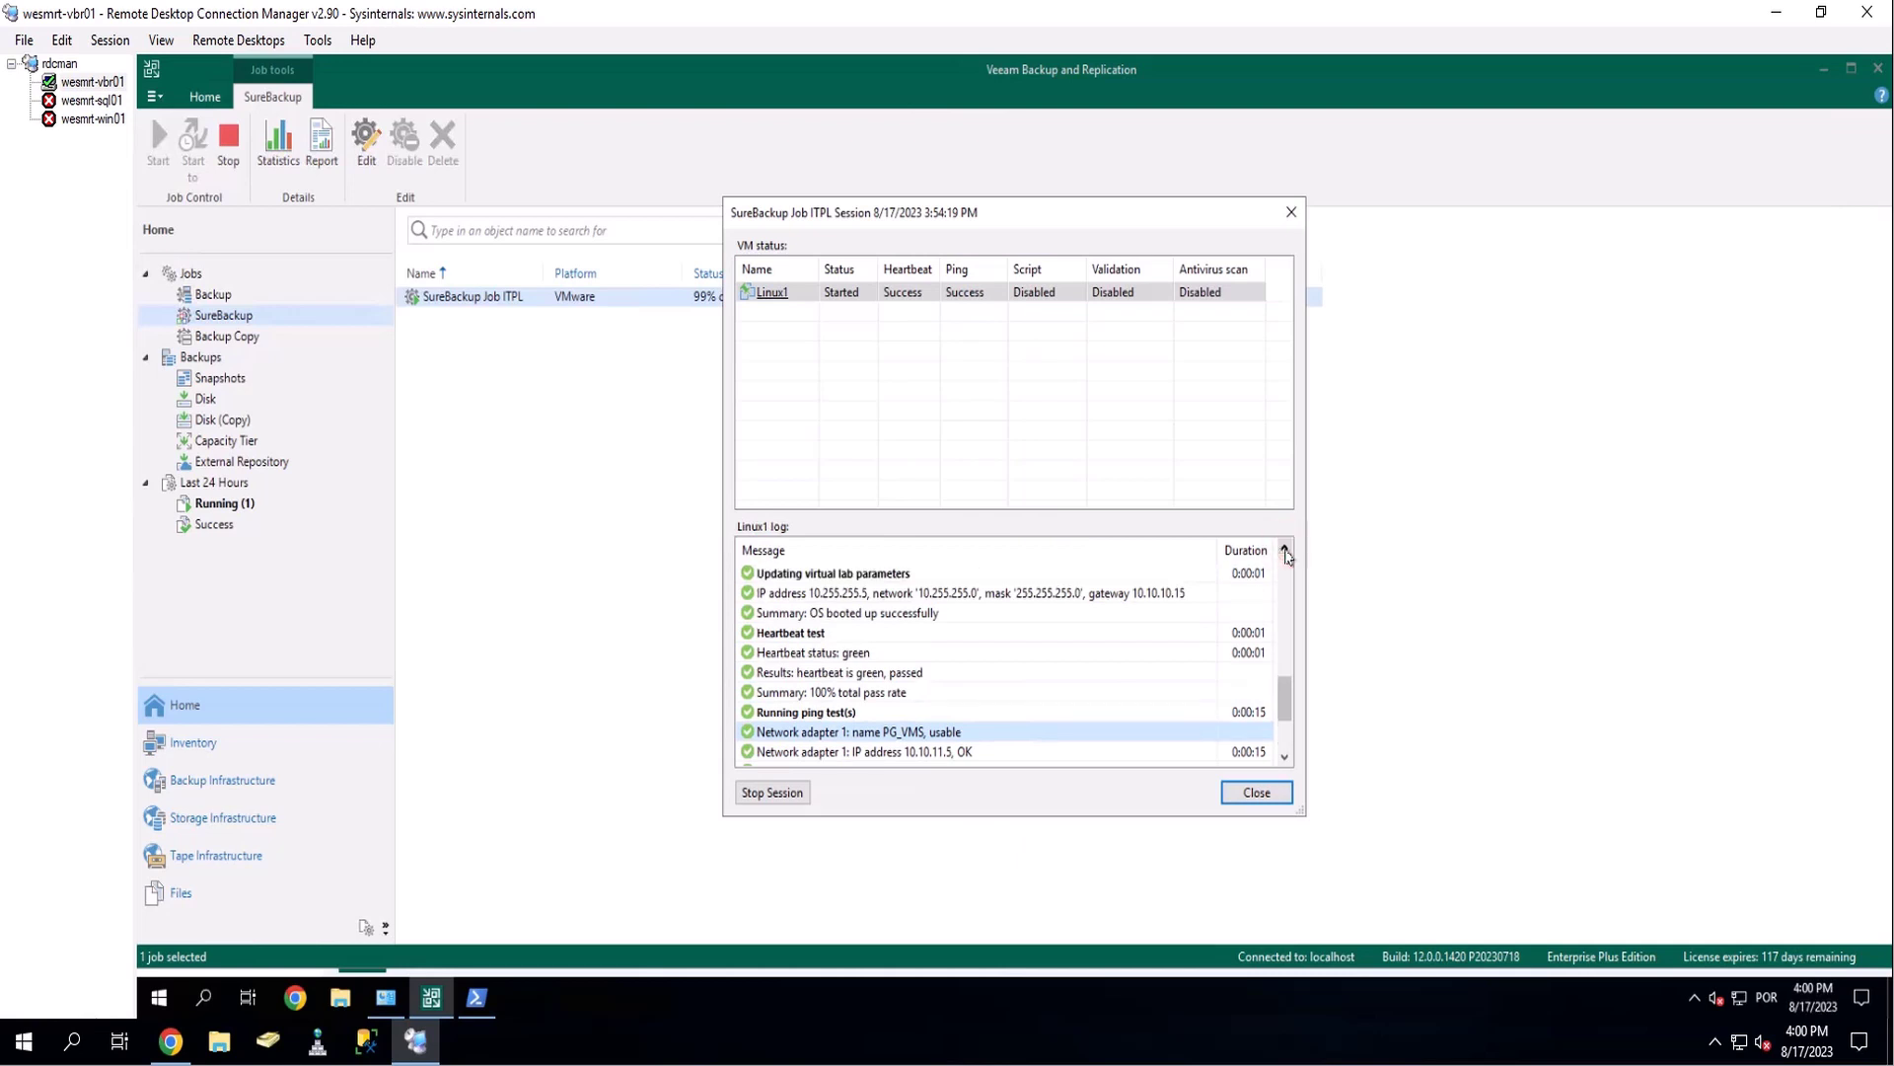
left_click(788, 595)
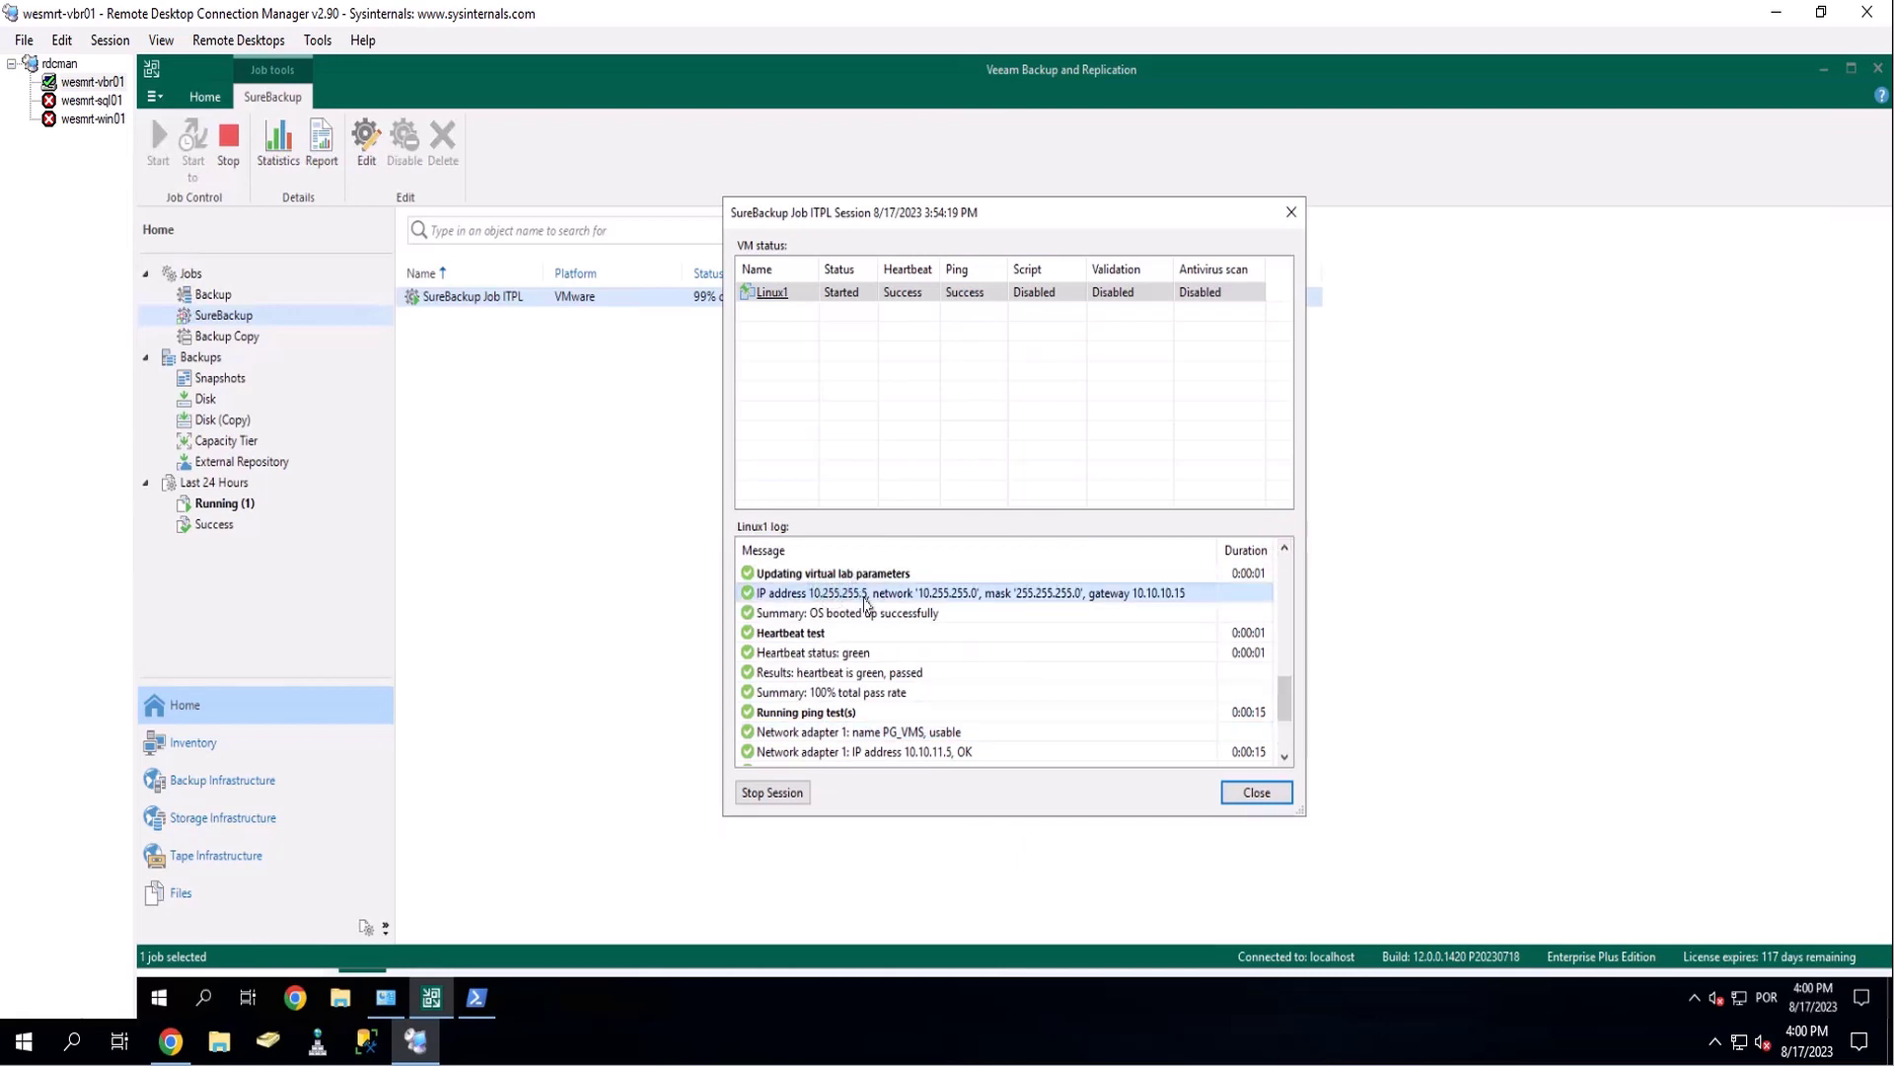
Ping the masquerade address 10.255.255.5 from PowerShell
left_click(476, 998)
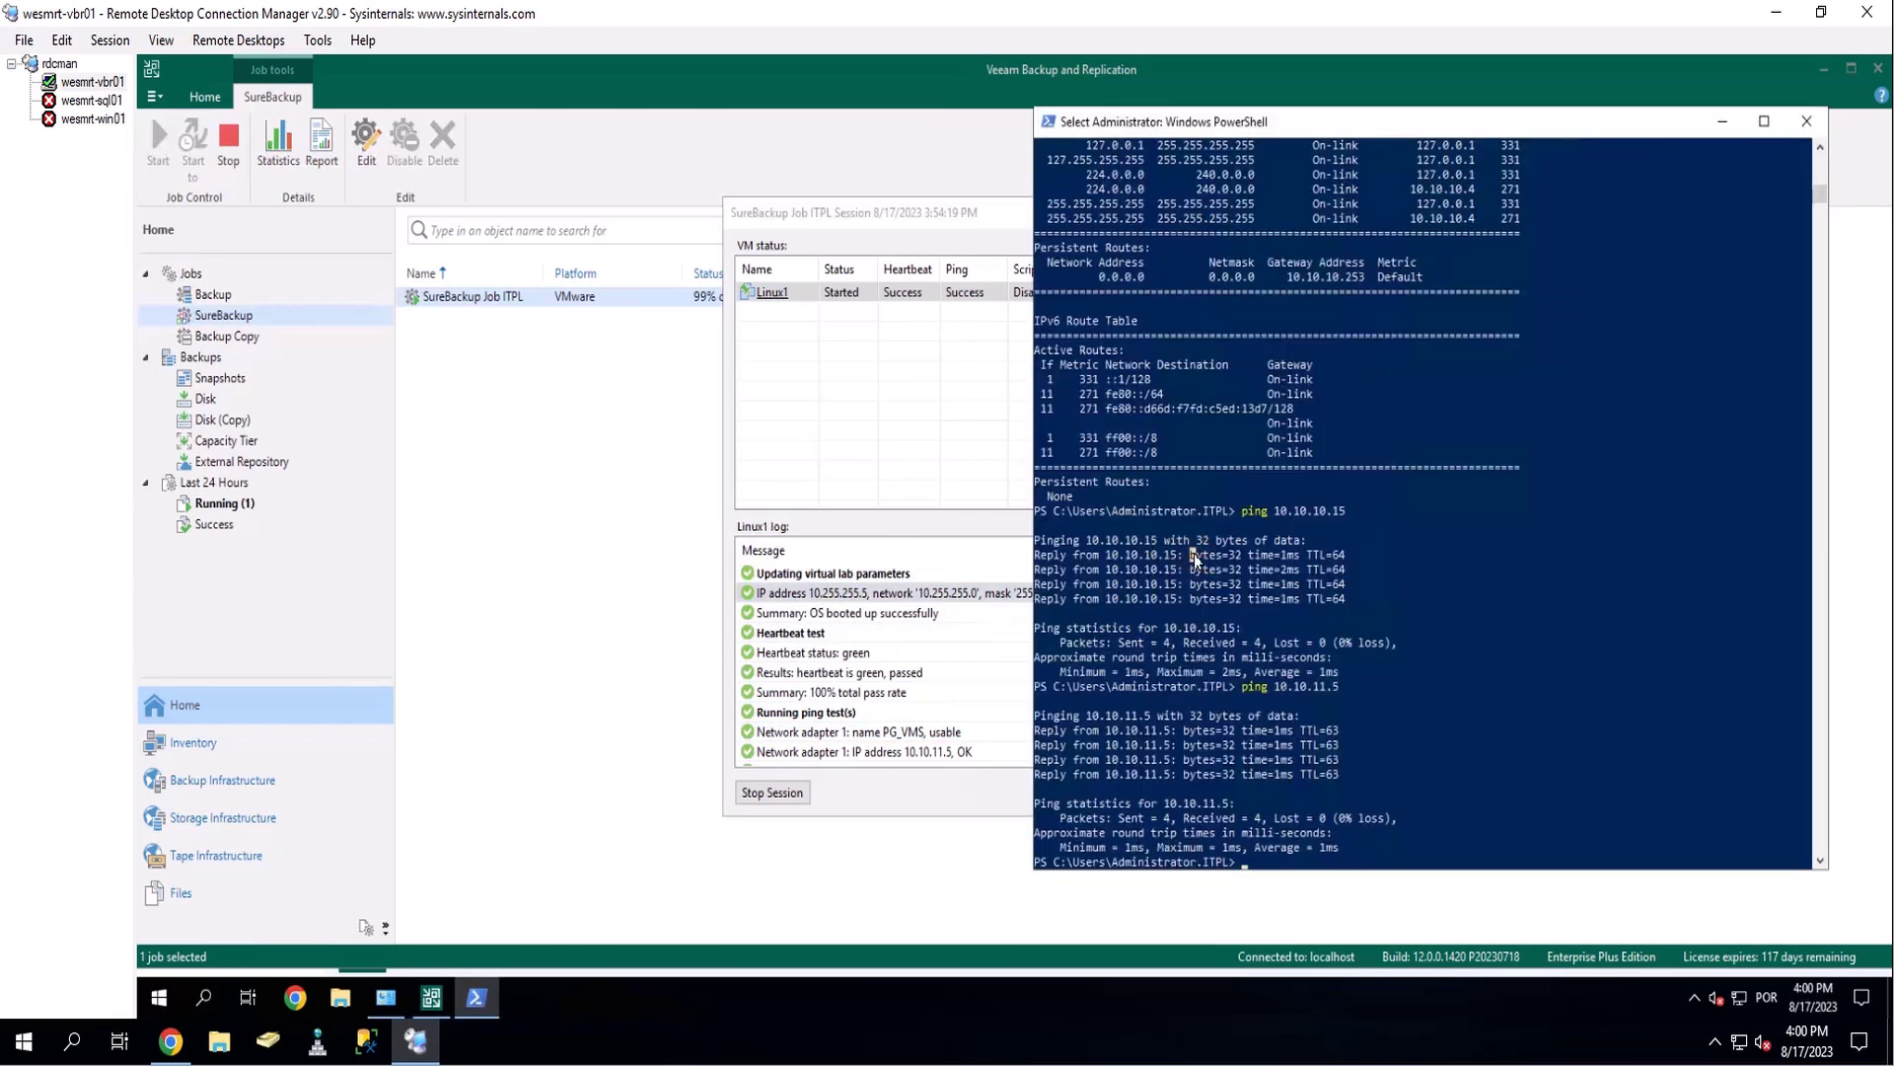
type("ping 10.255.255.5")
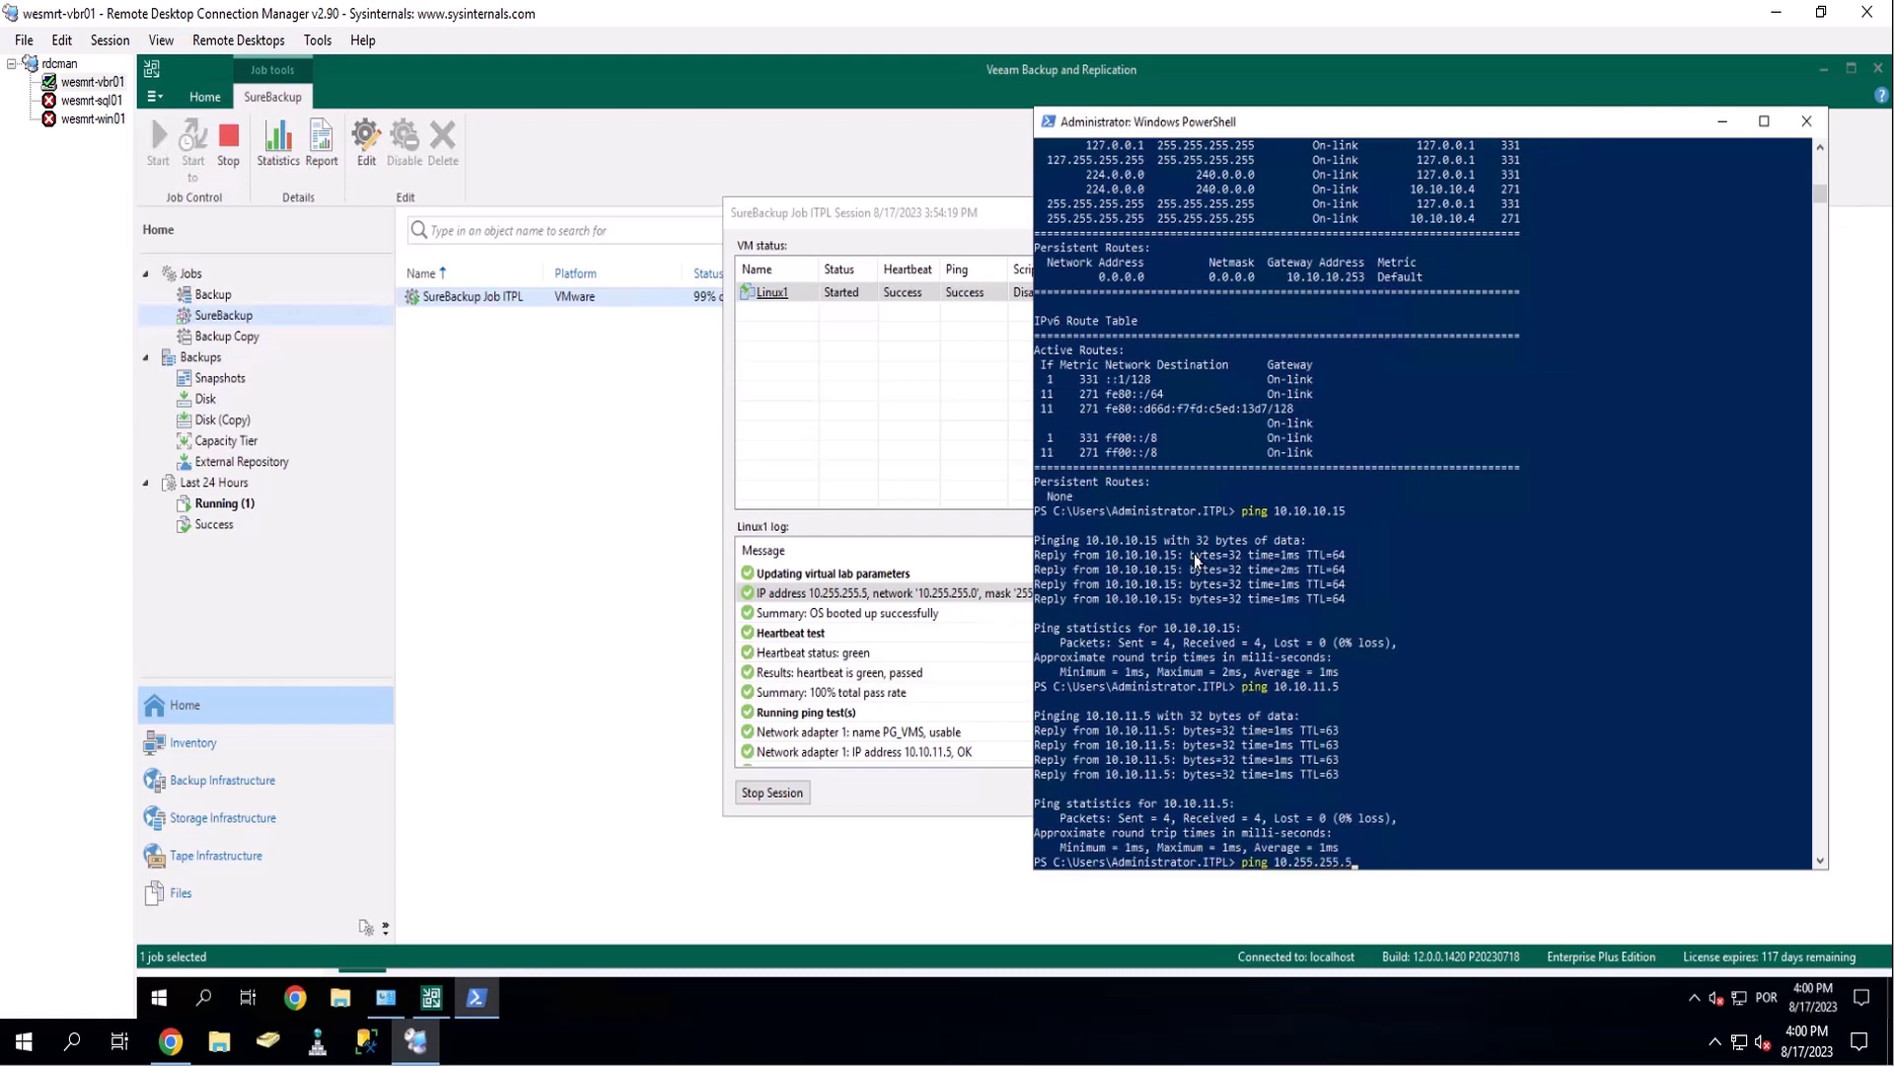
key("Return")
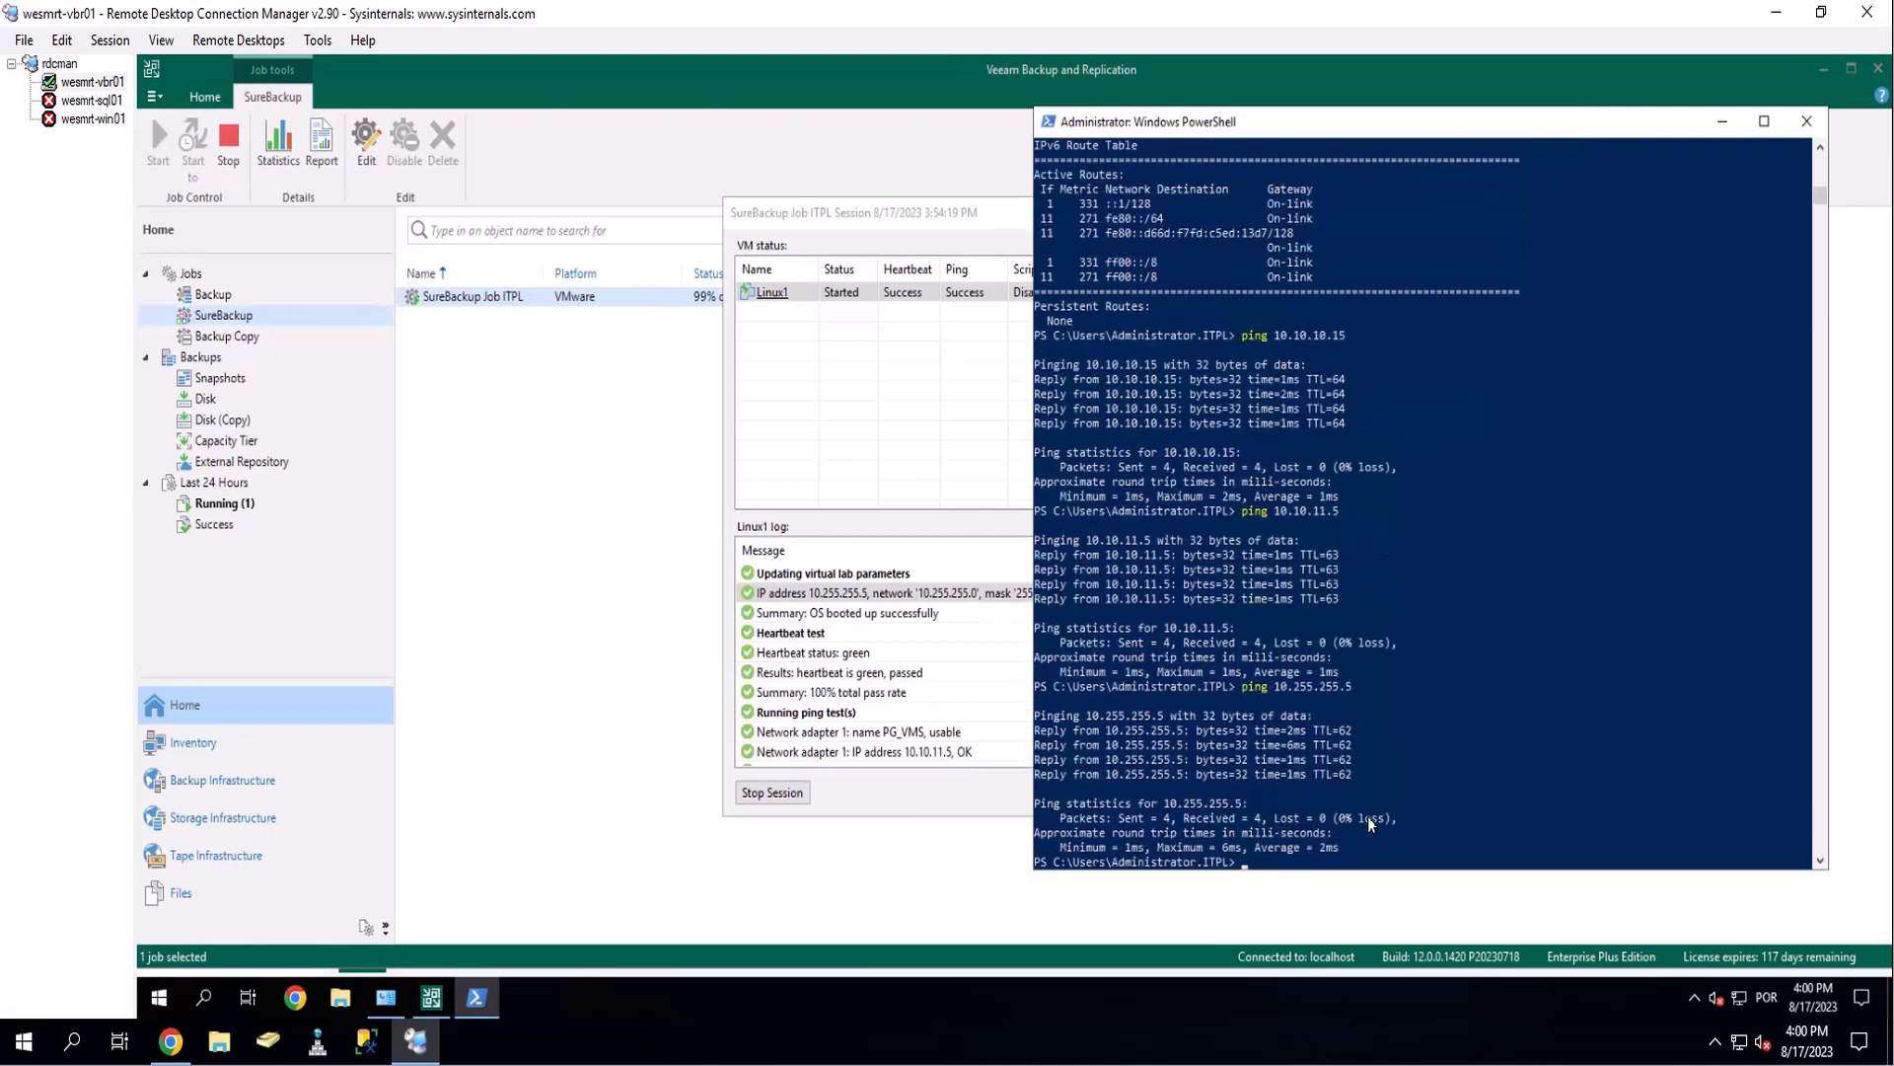
Trace the route to 10.255.255.5 without name resolution, and compare the hops with the route table and earlier pings
type("tracert -d 10.255.255.5")
key("Return")
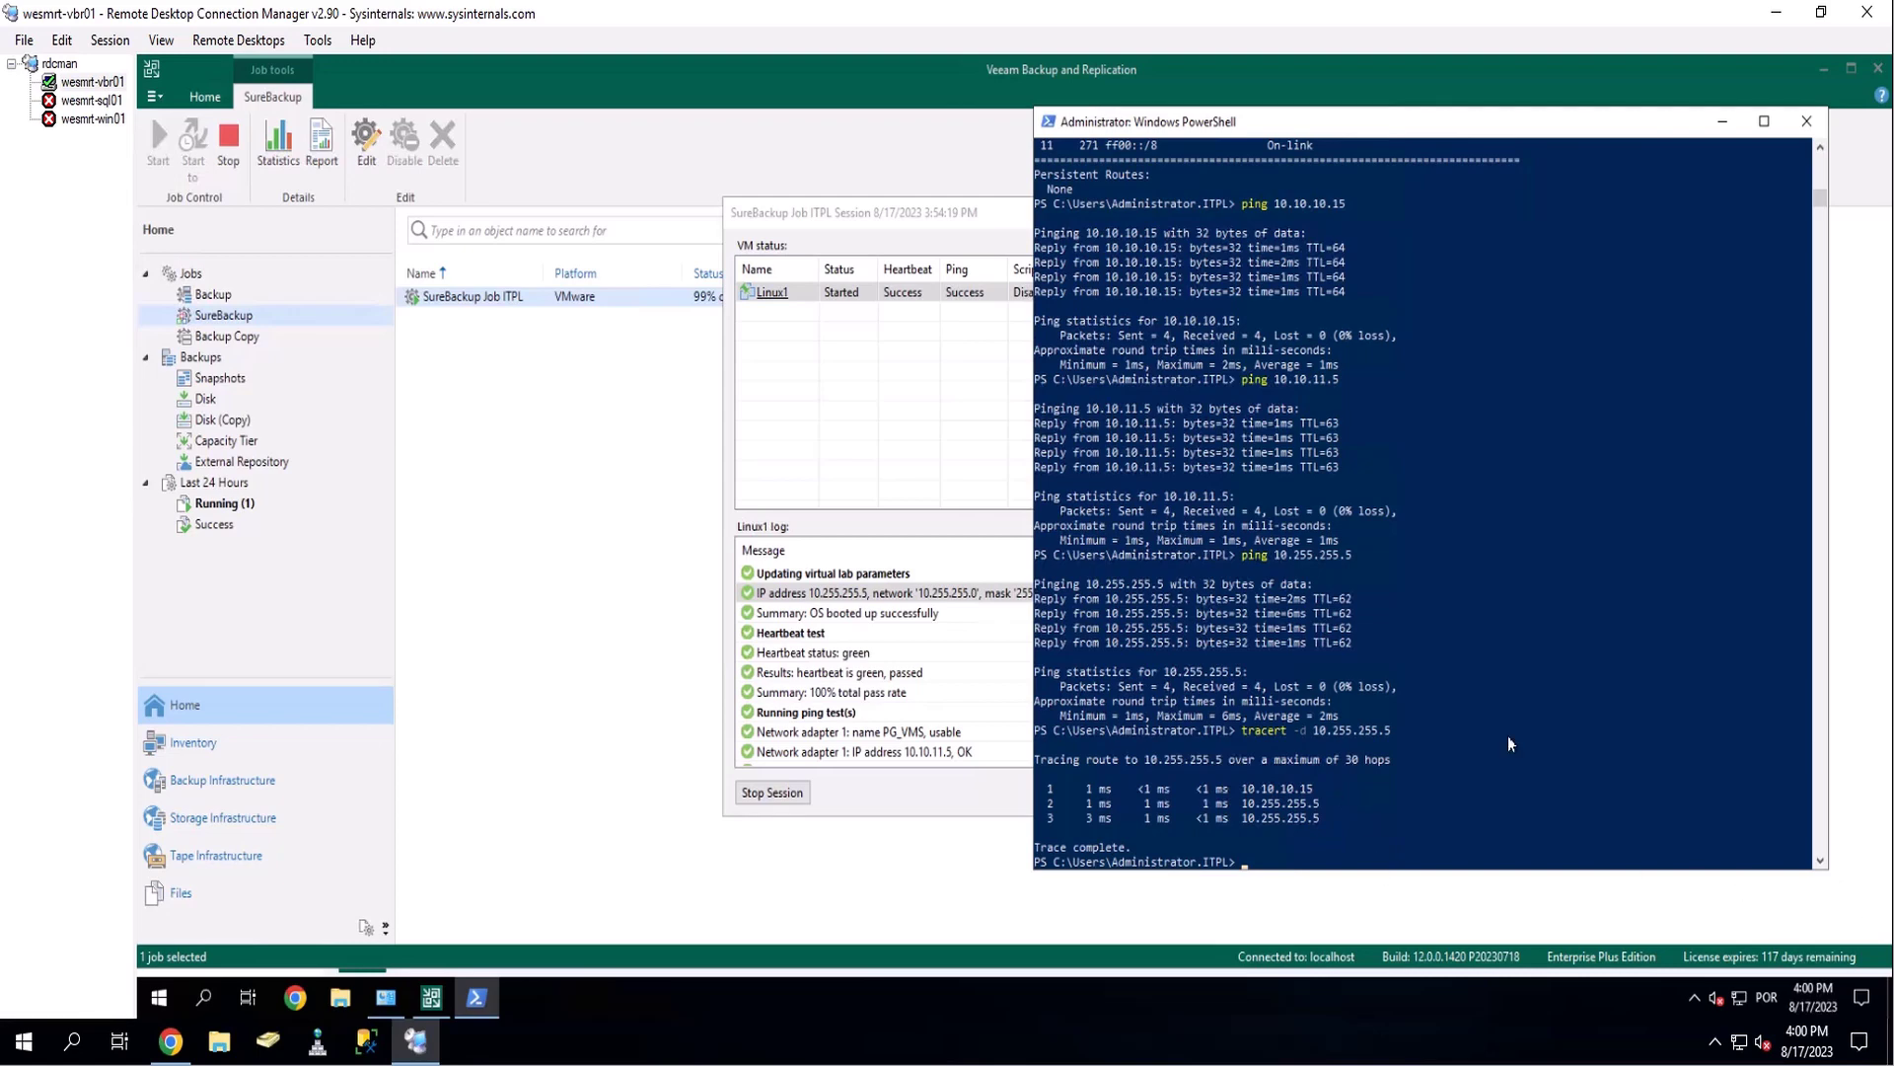
scroll(1364, 561, "up", 7)
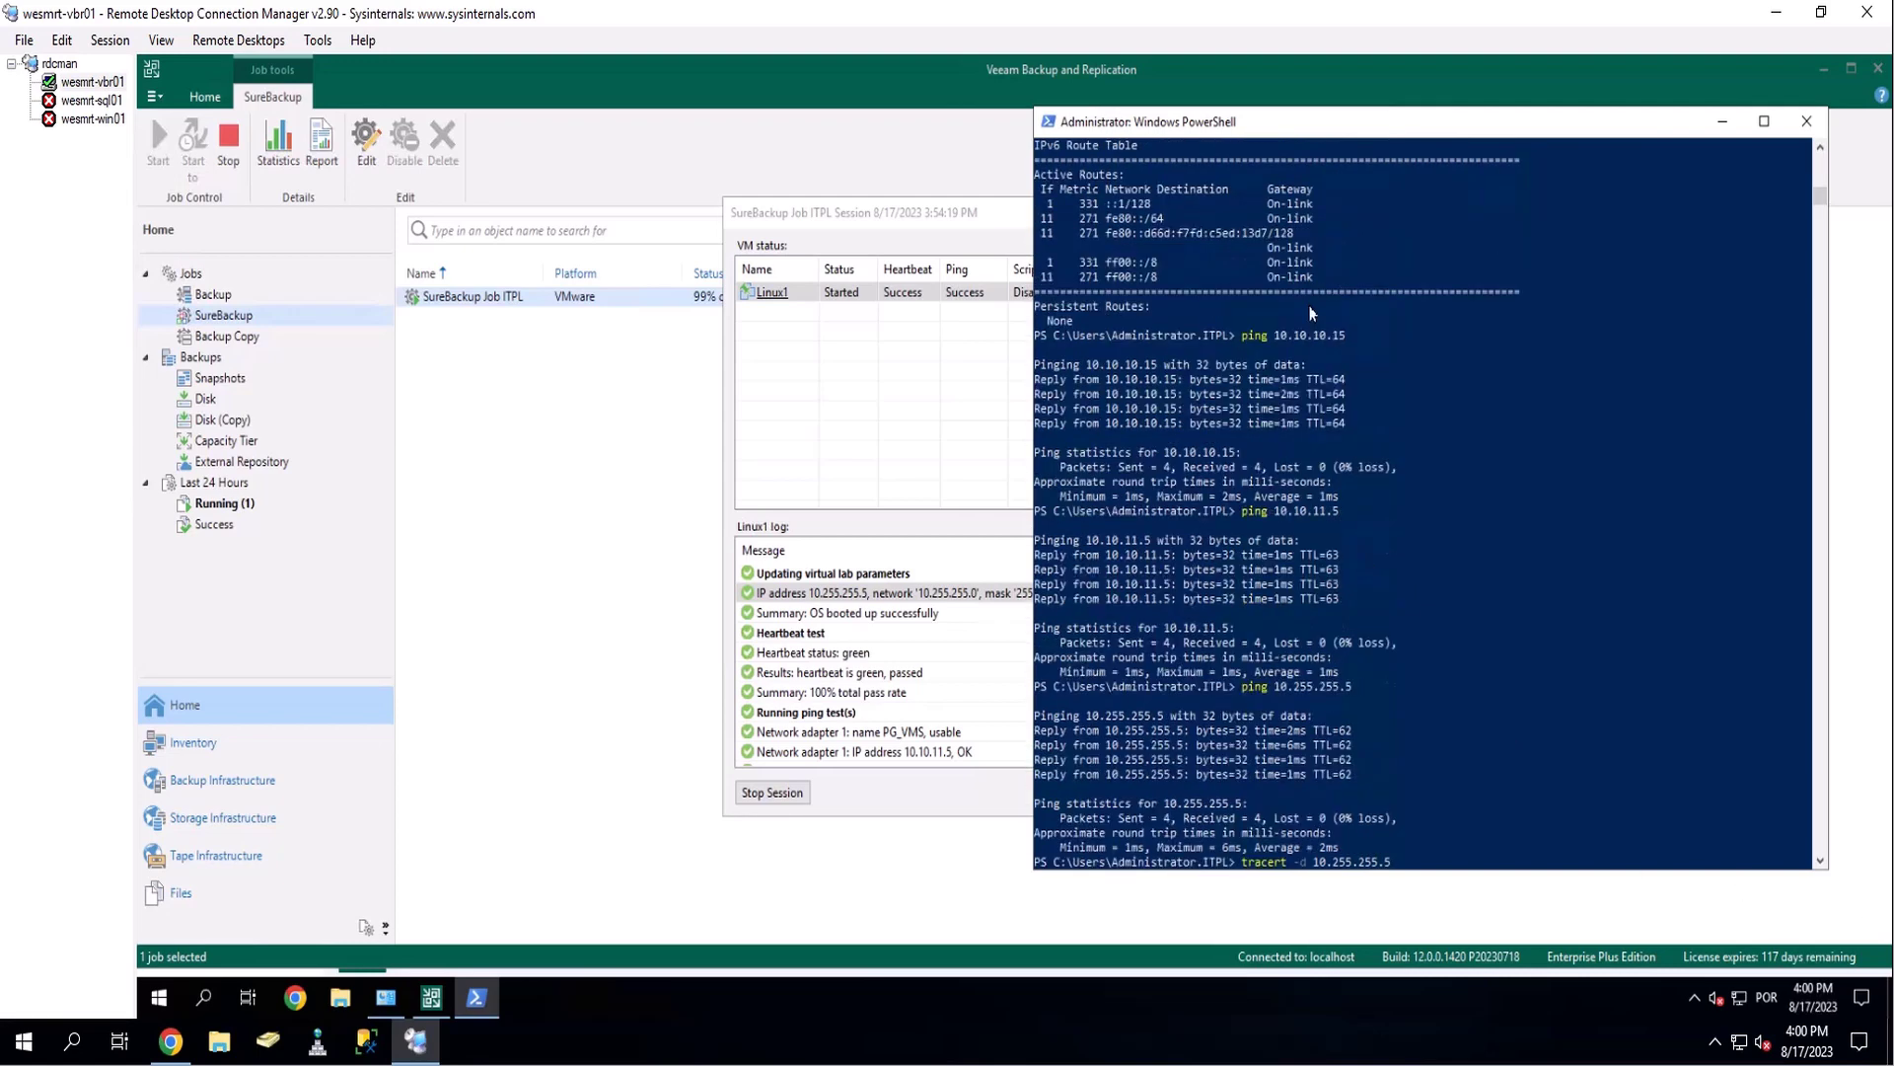
scroll(1322, 403, "up", 1)
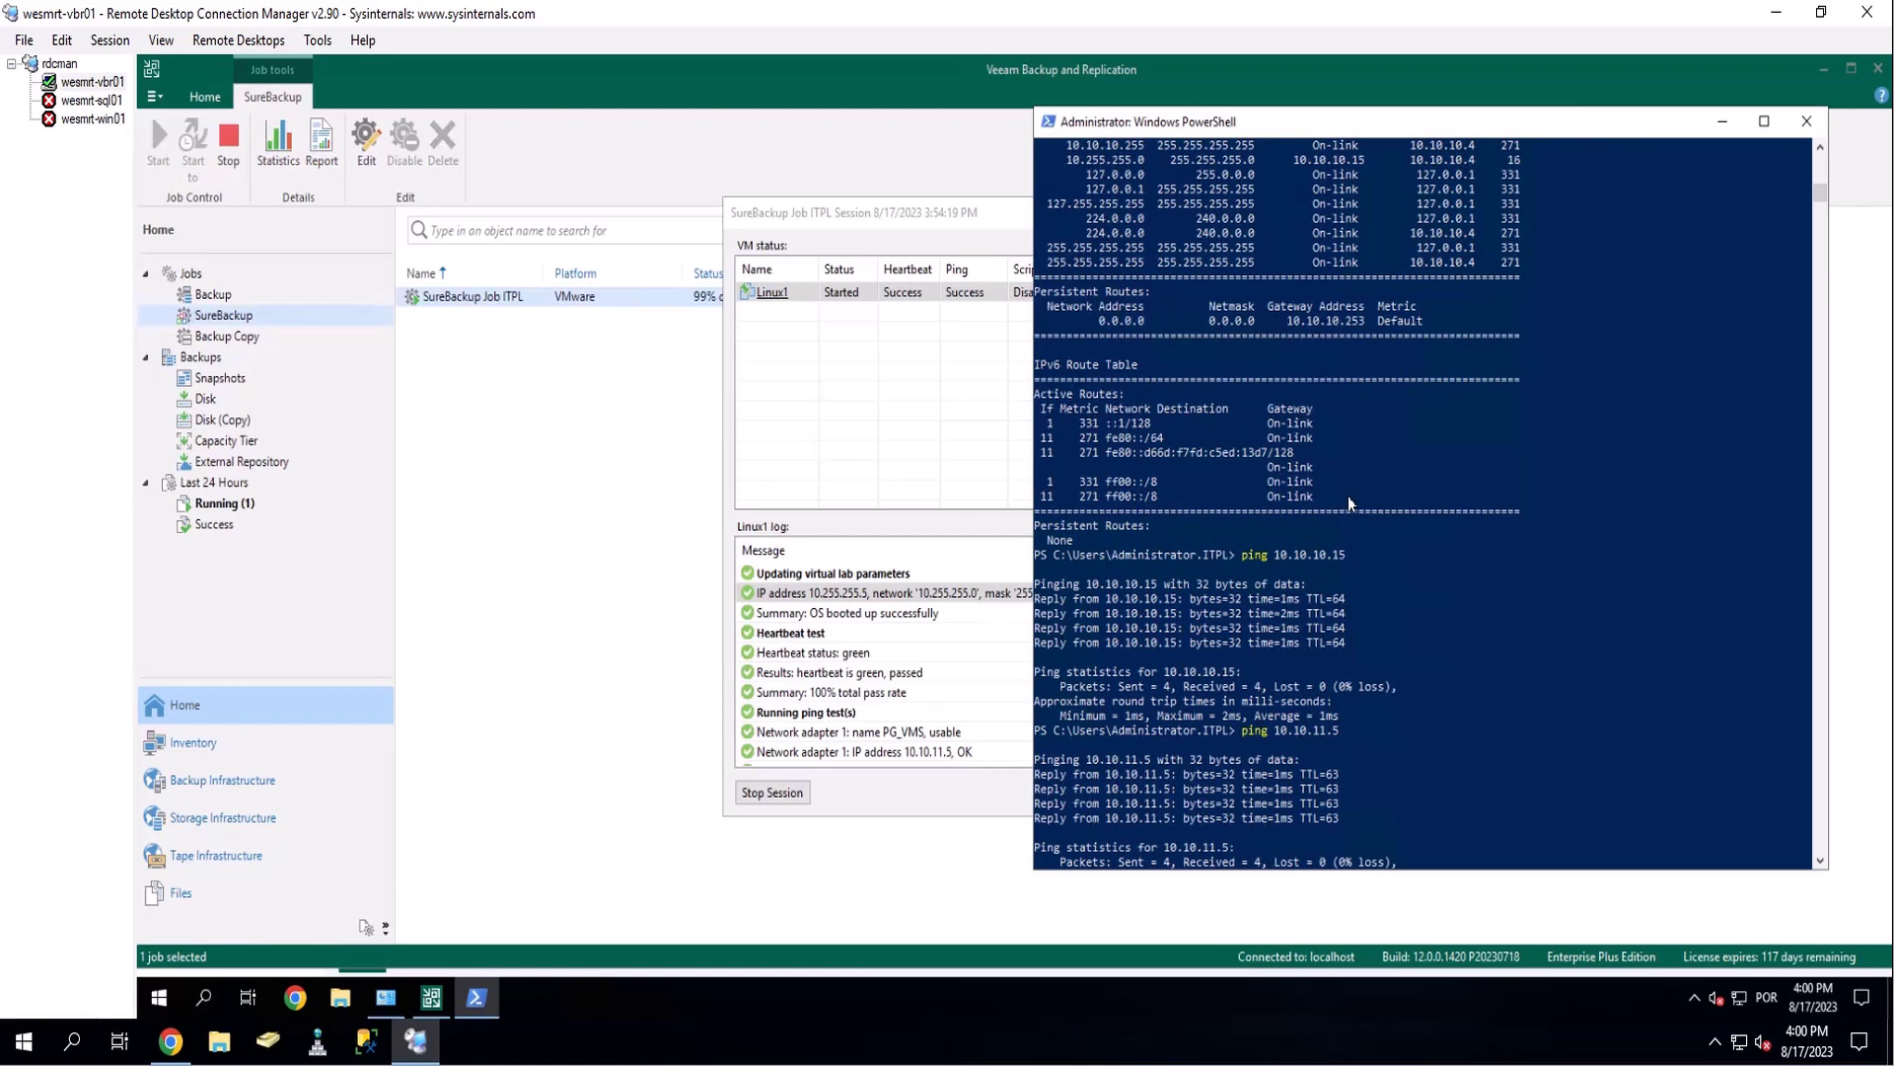
scroll(1350, 504, "down", 10)
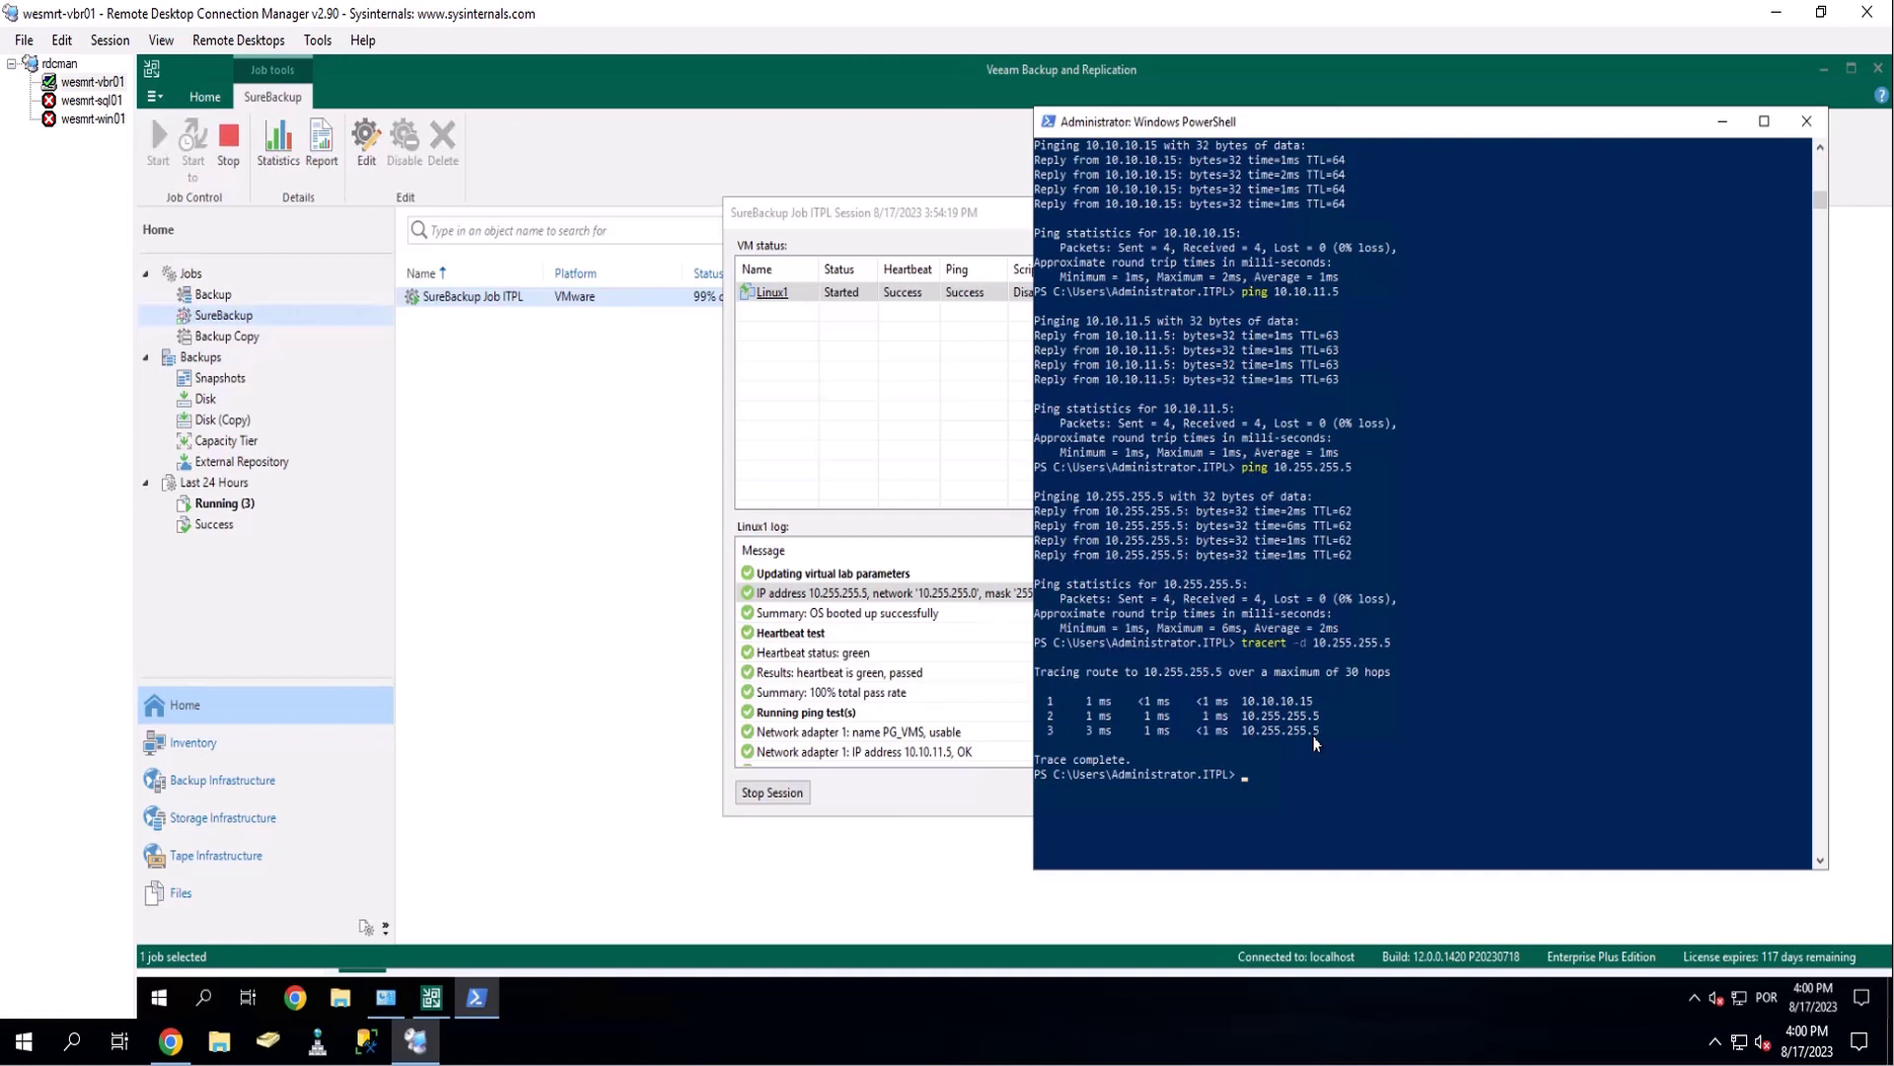
Return to the SureBackup session window and select Linux1 to review its status and test results
left_click(908, 488)
left_click(945, 292)
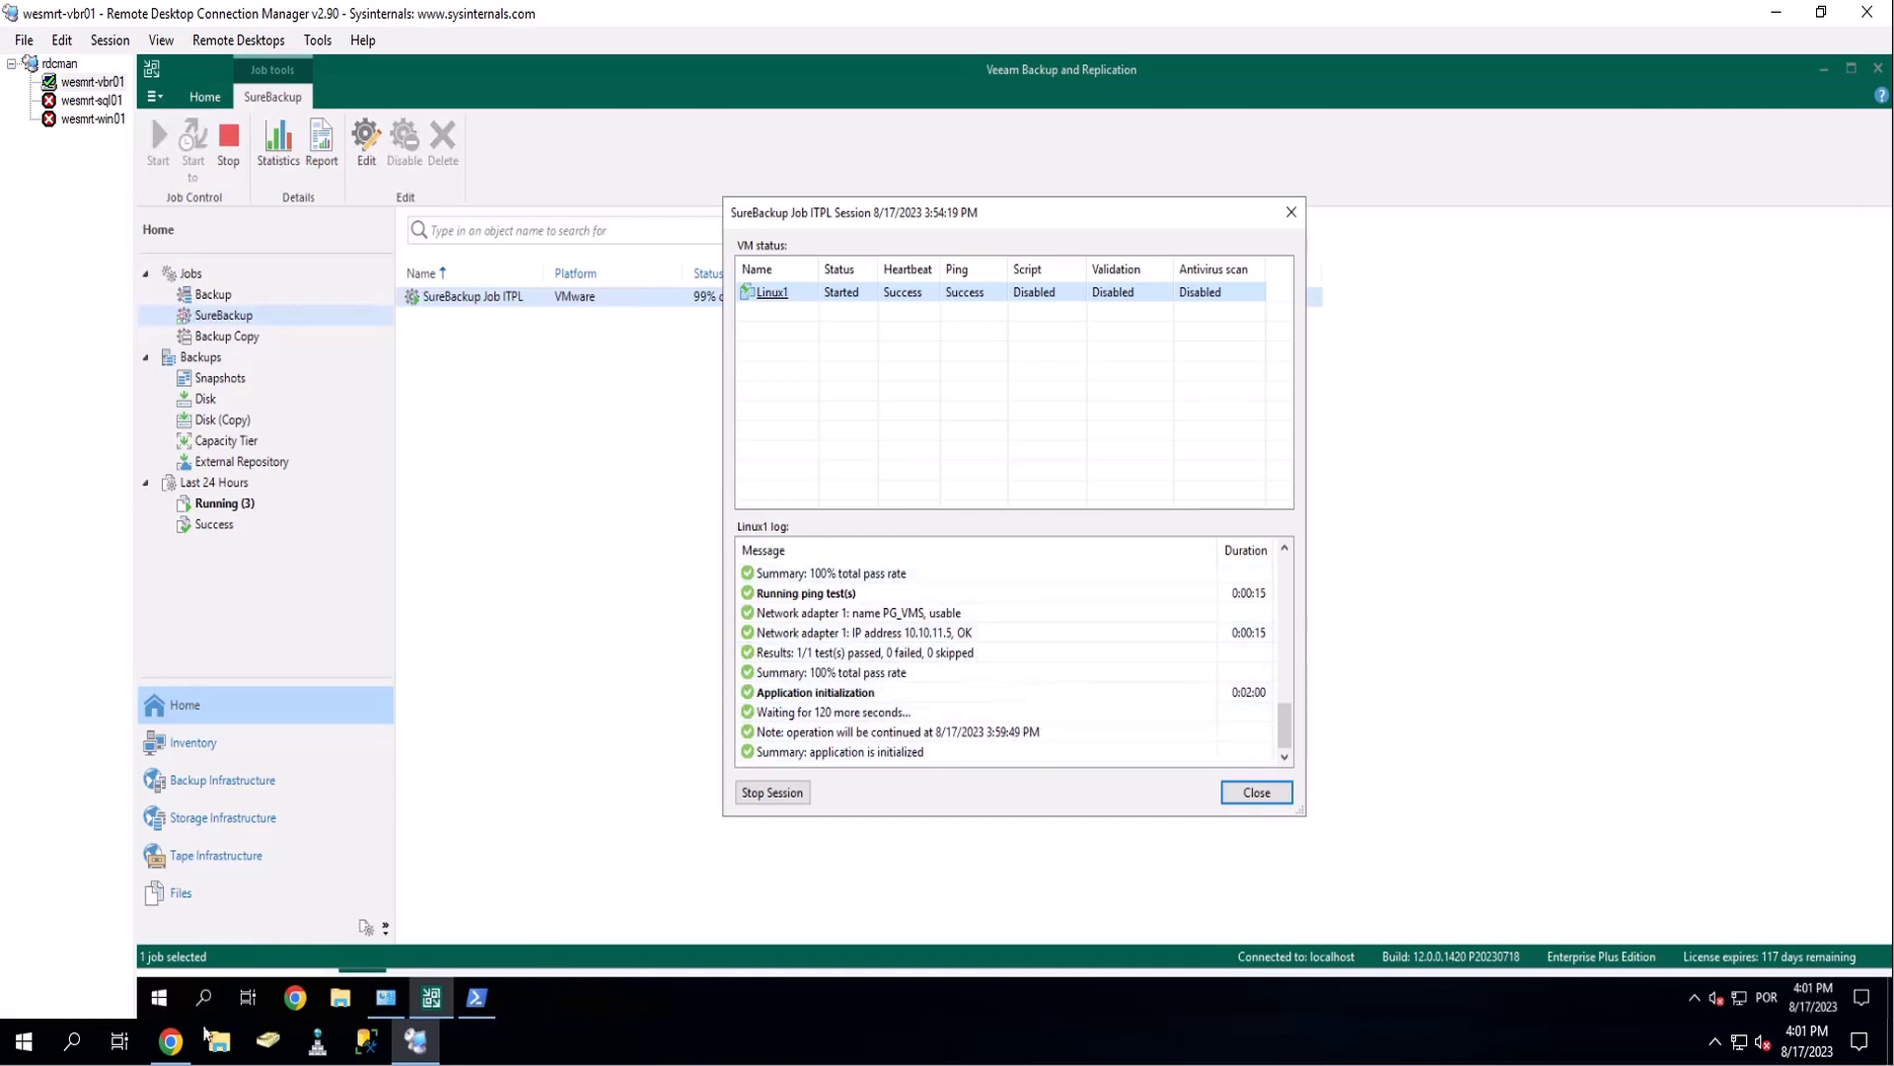
Switch to vSphere Client, open the web console of the published Linux1 VM and bring up its desktop
left_click(171, 1041)
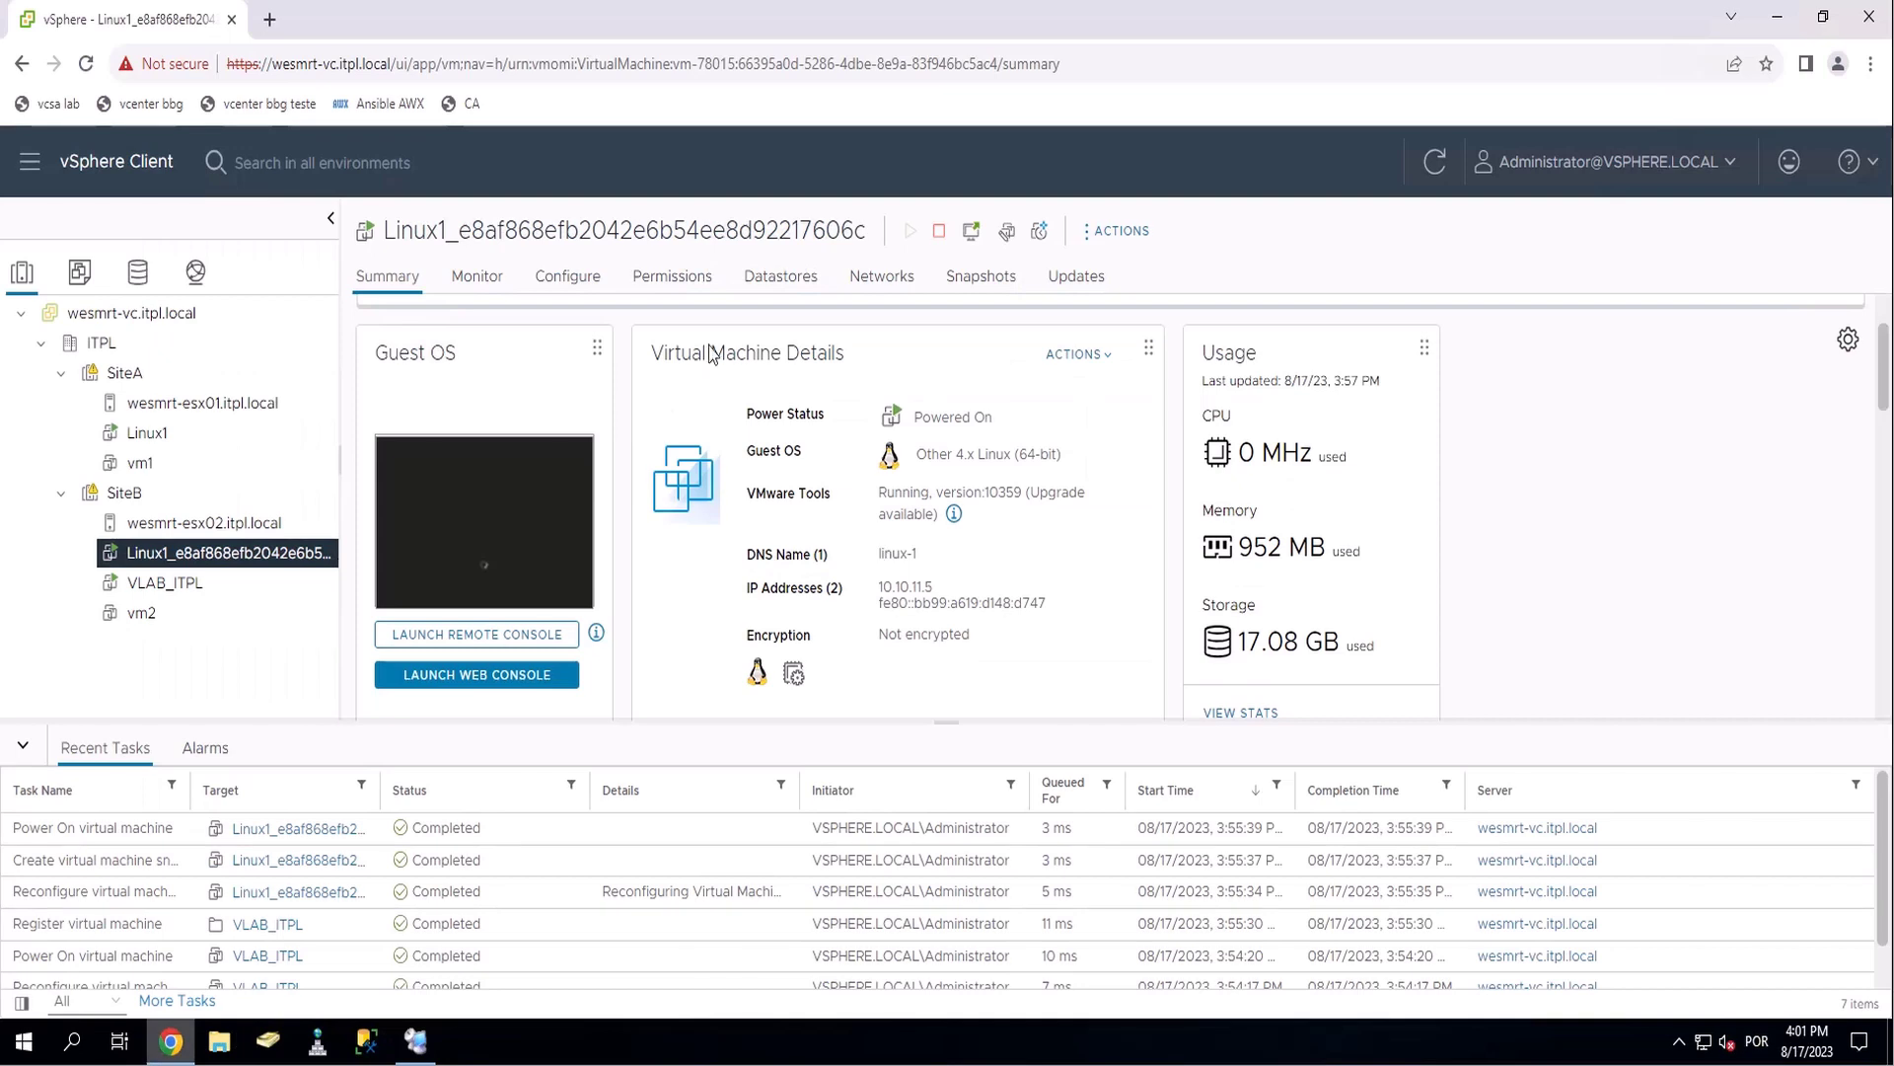
left_click(495, 637)
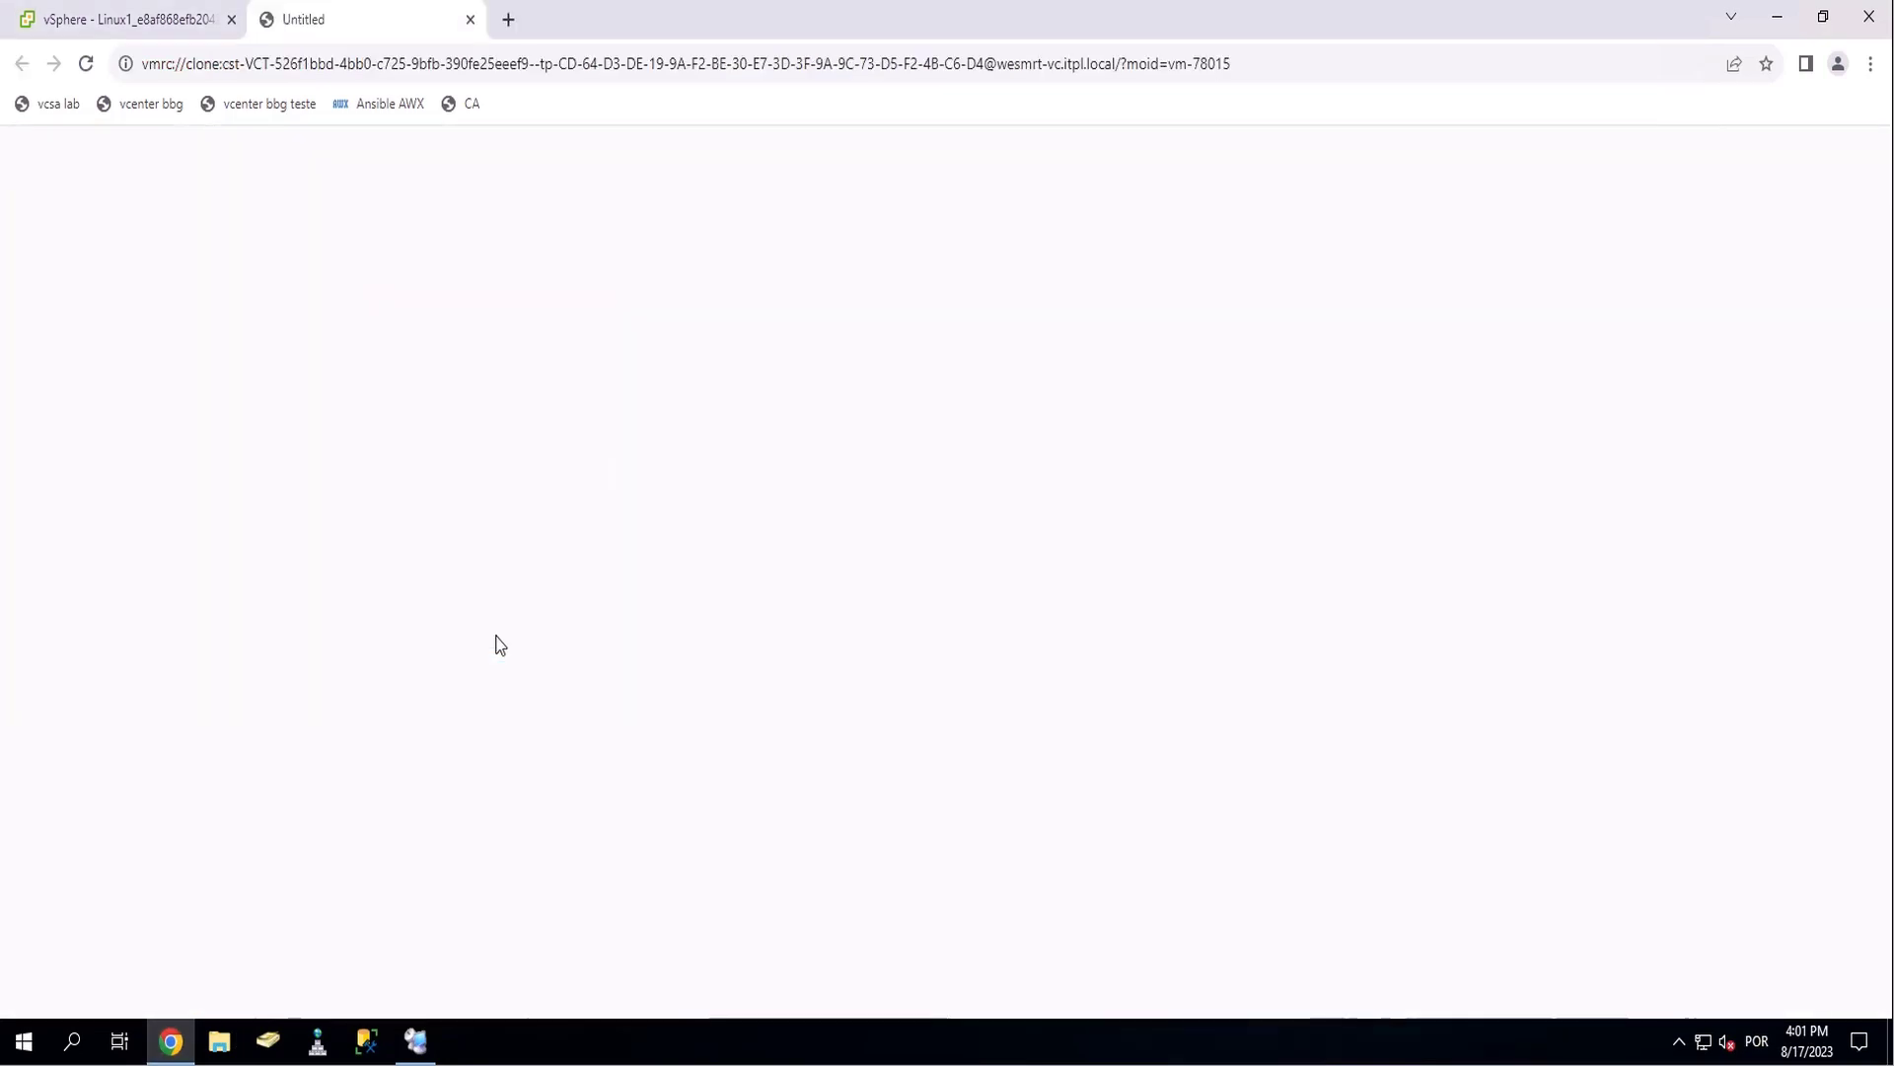
left_click(472, 22)
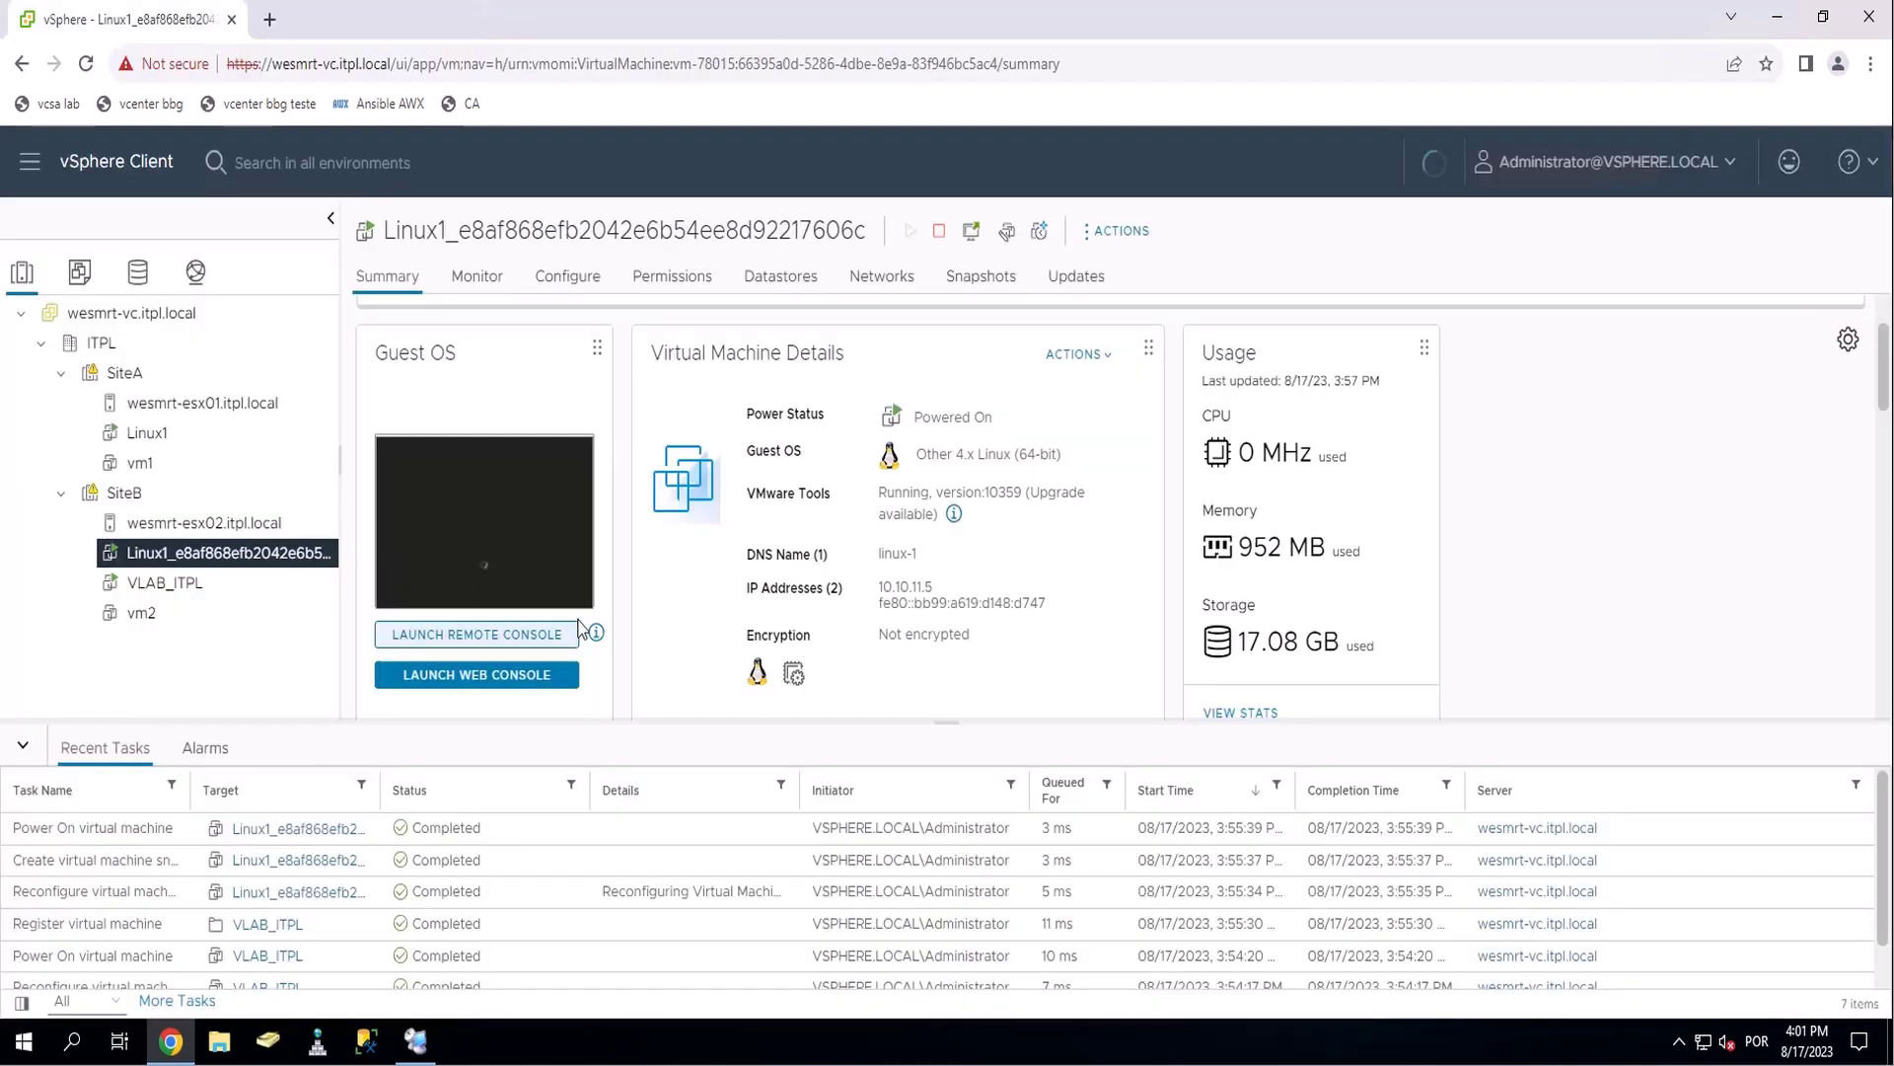
left_click(507, 676)
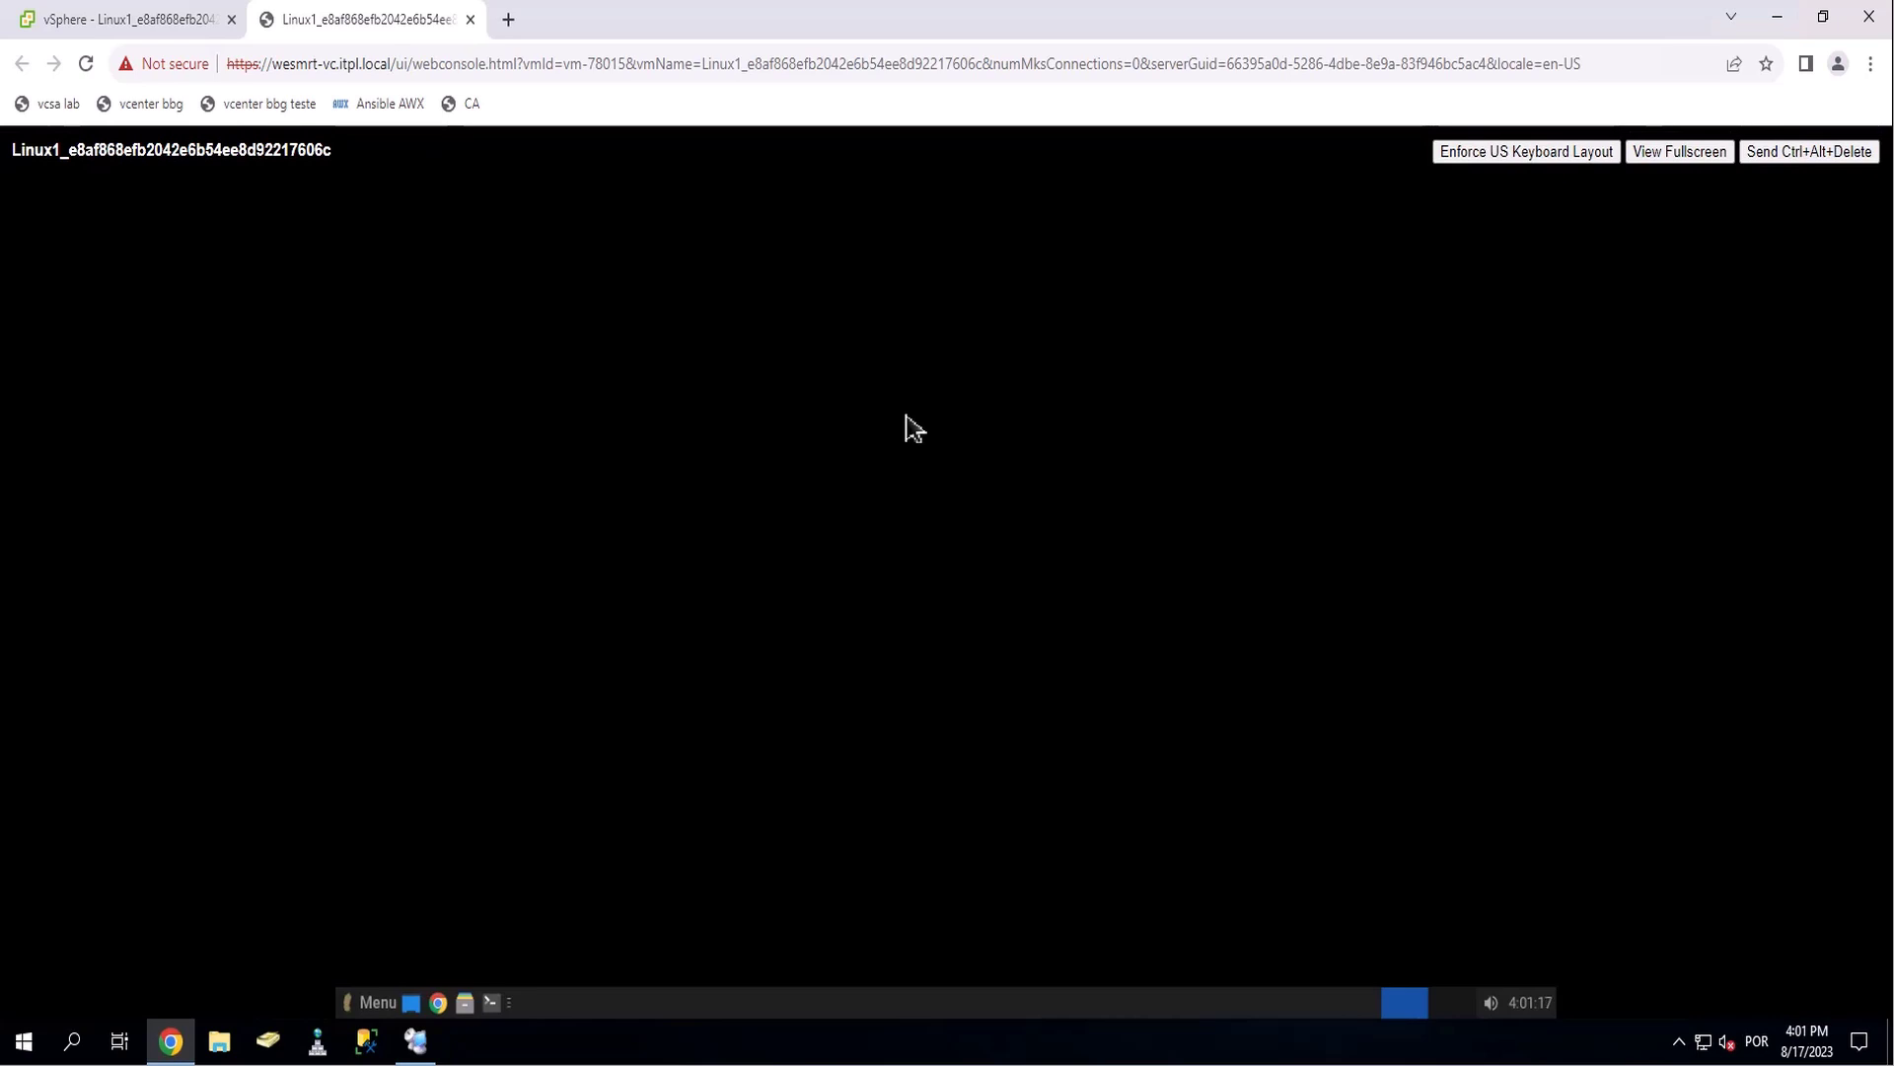
left_click(1190, 887)
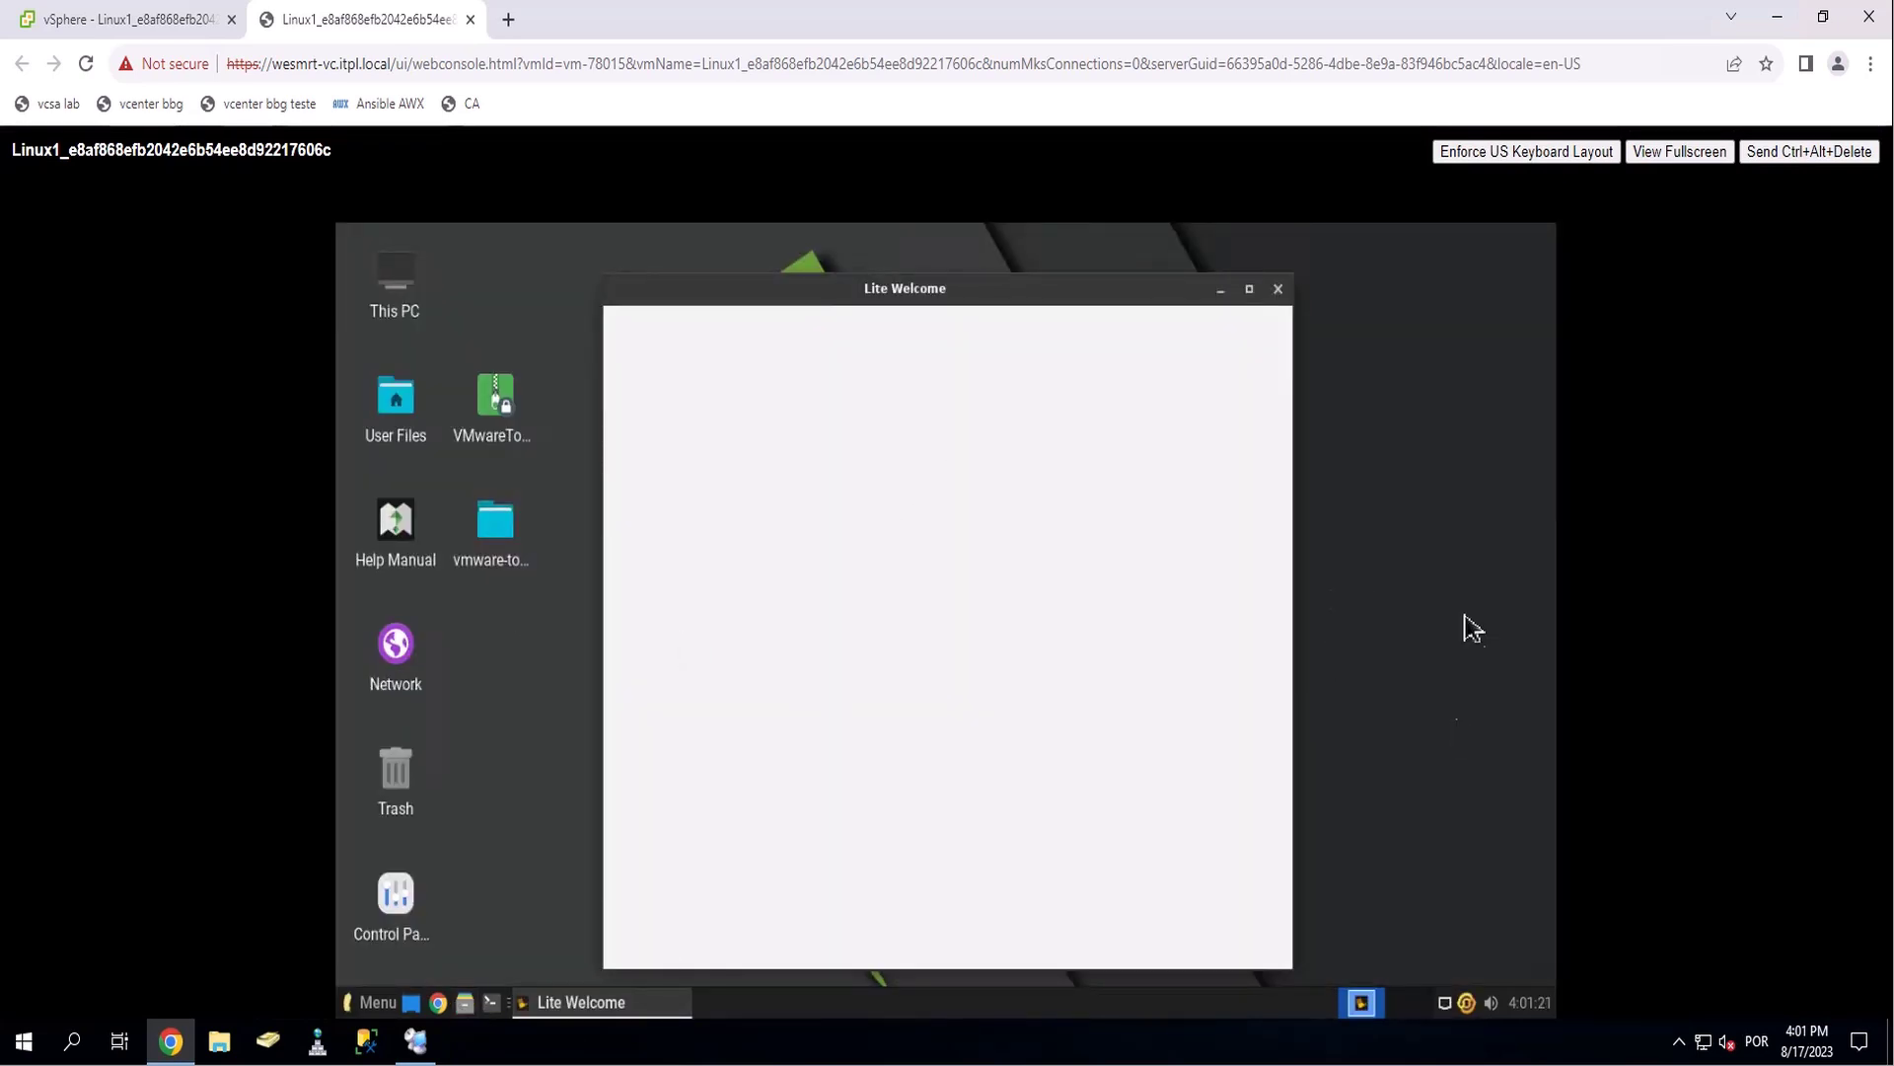
Close the published VM's console, view the original Linux1 VM's web console for comparison, and return to the published VM's summary
left_click(472, 19)
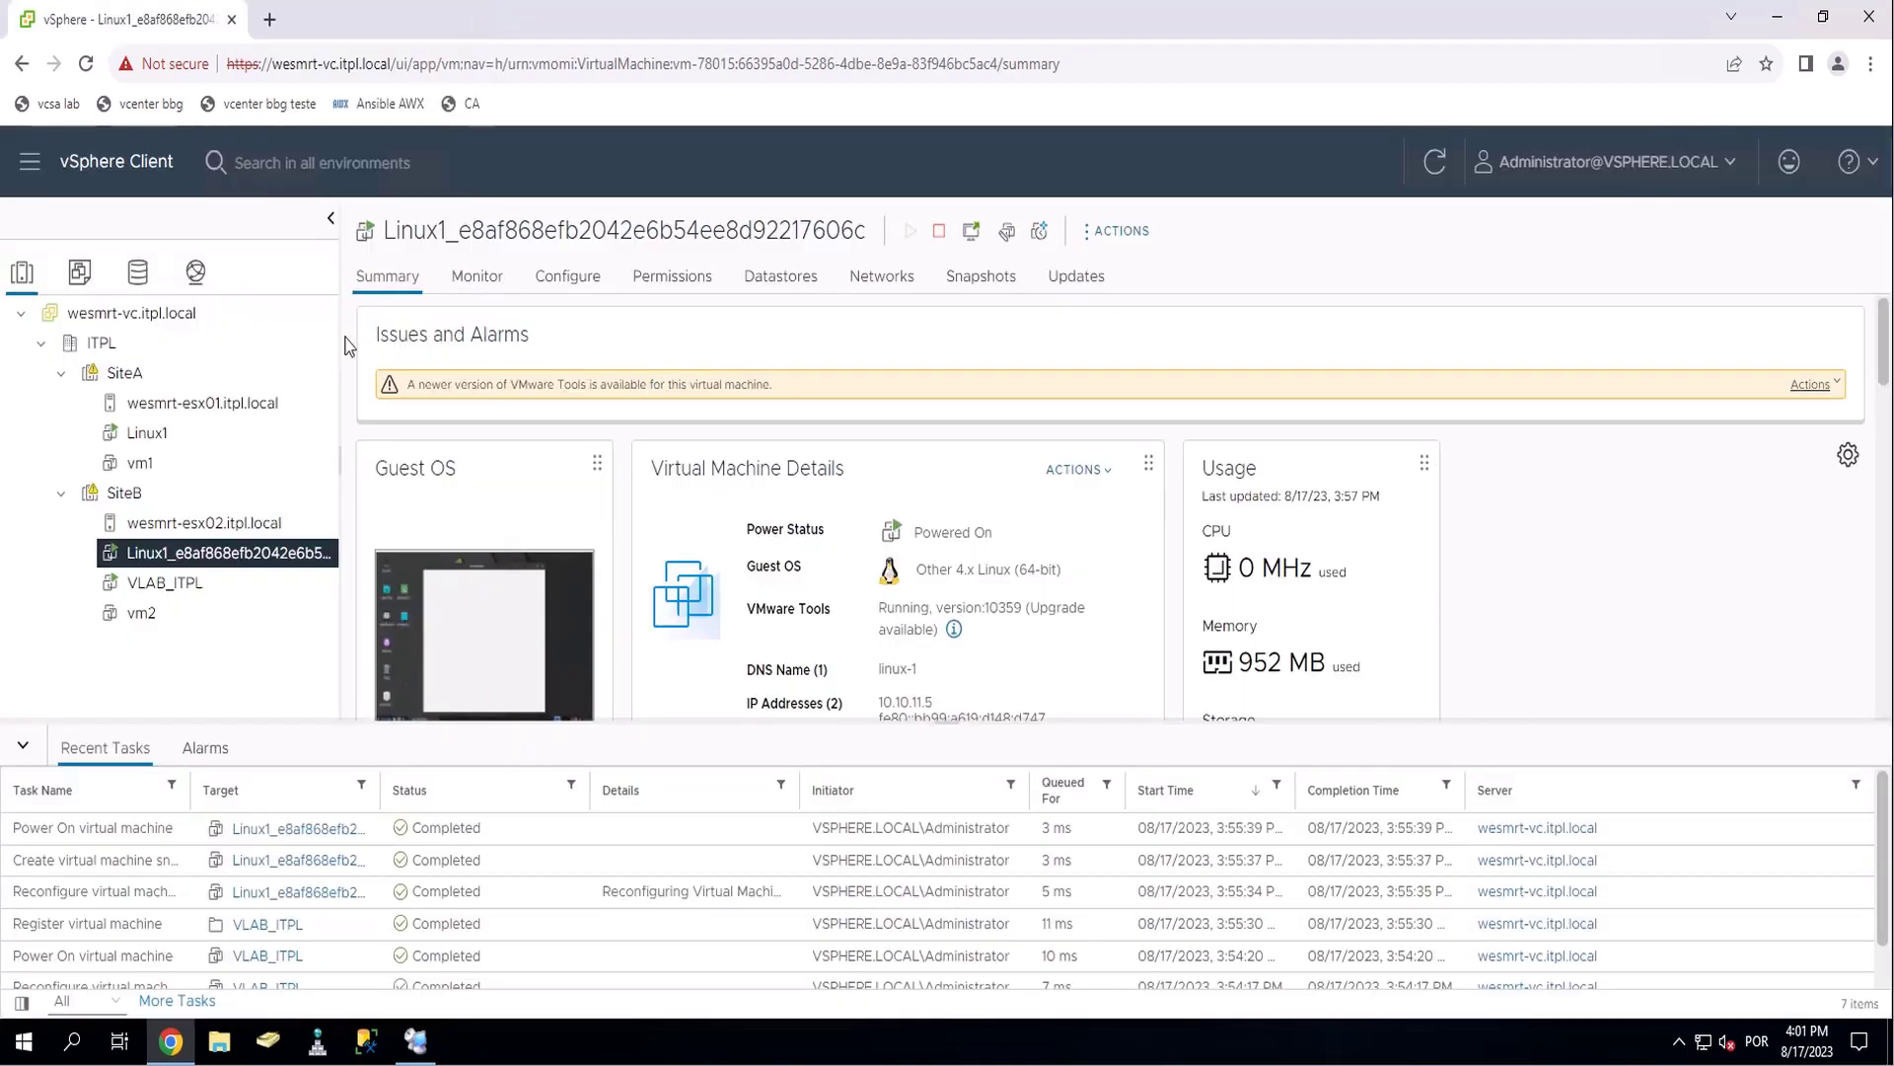
left_click(163, 438)
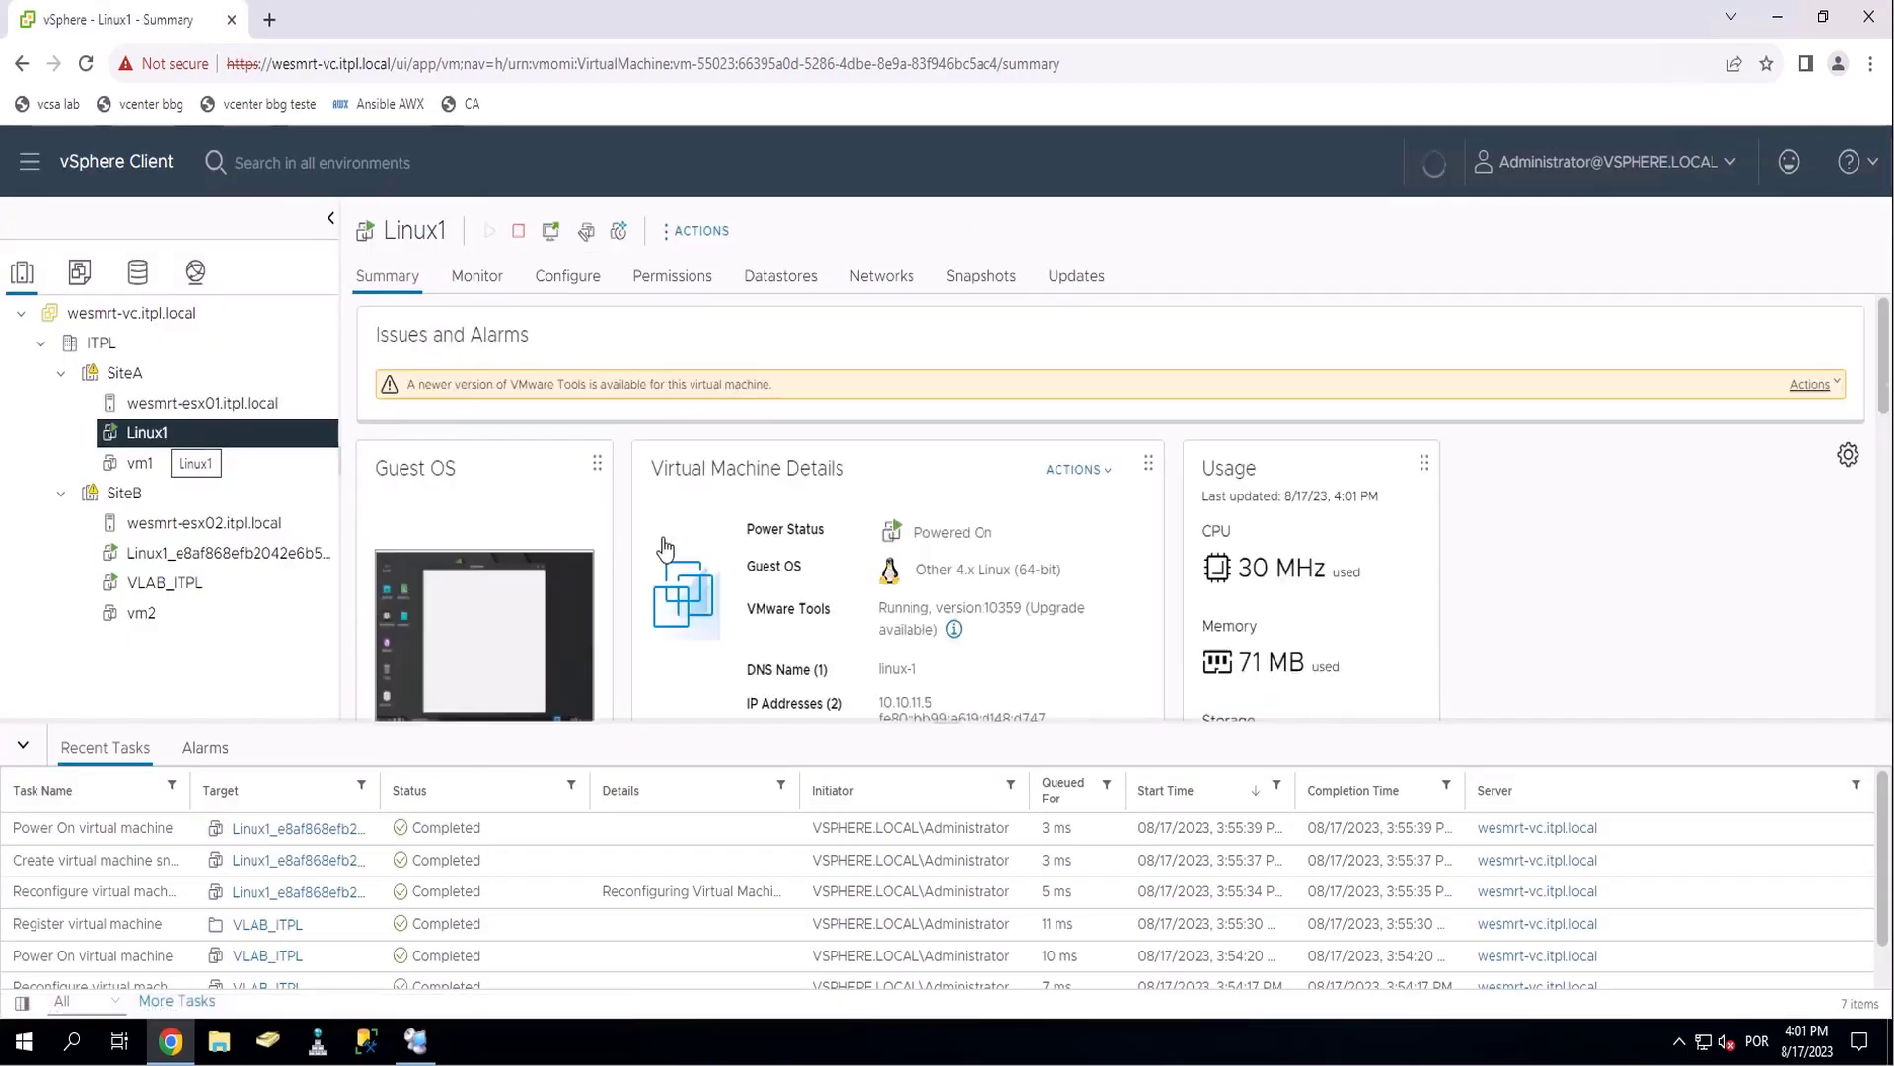
scroll(592, 602, "down", 3)
left_click(518, 571)
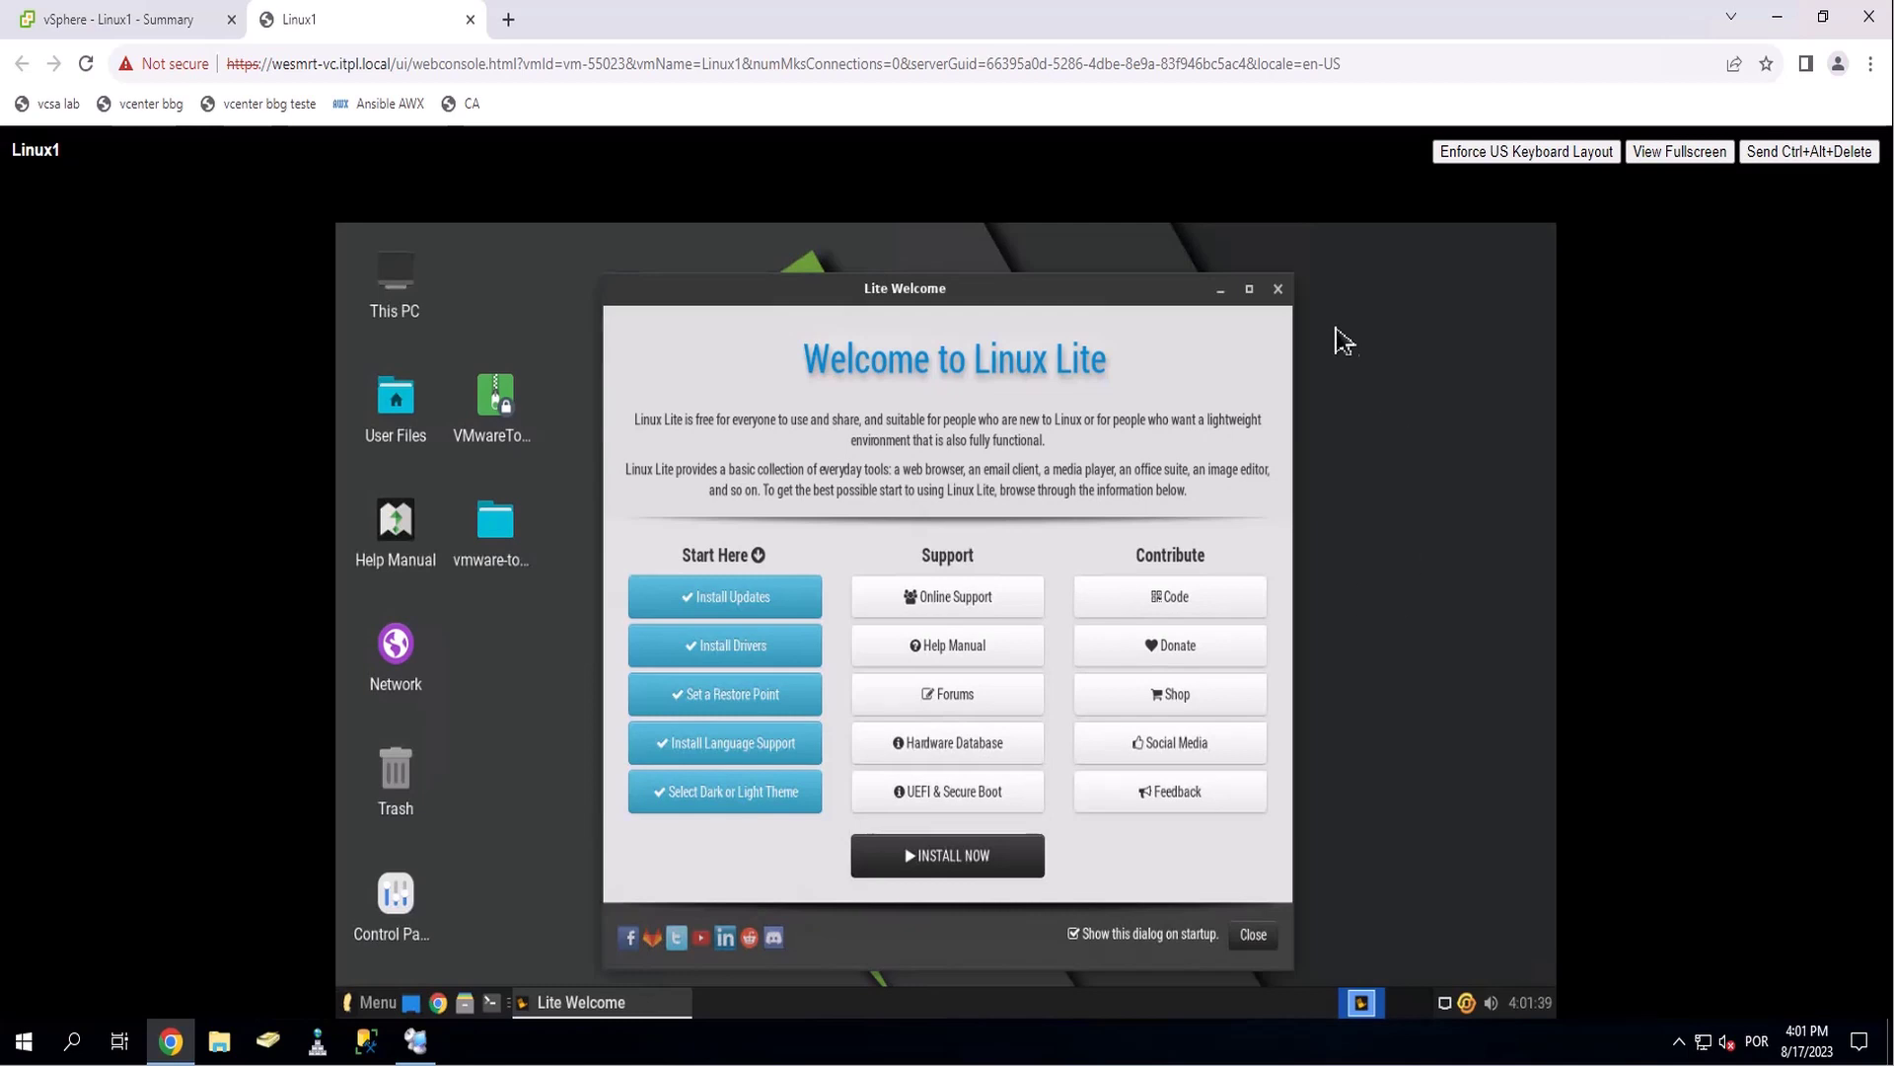
left_click(470, 19)
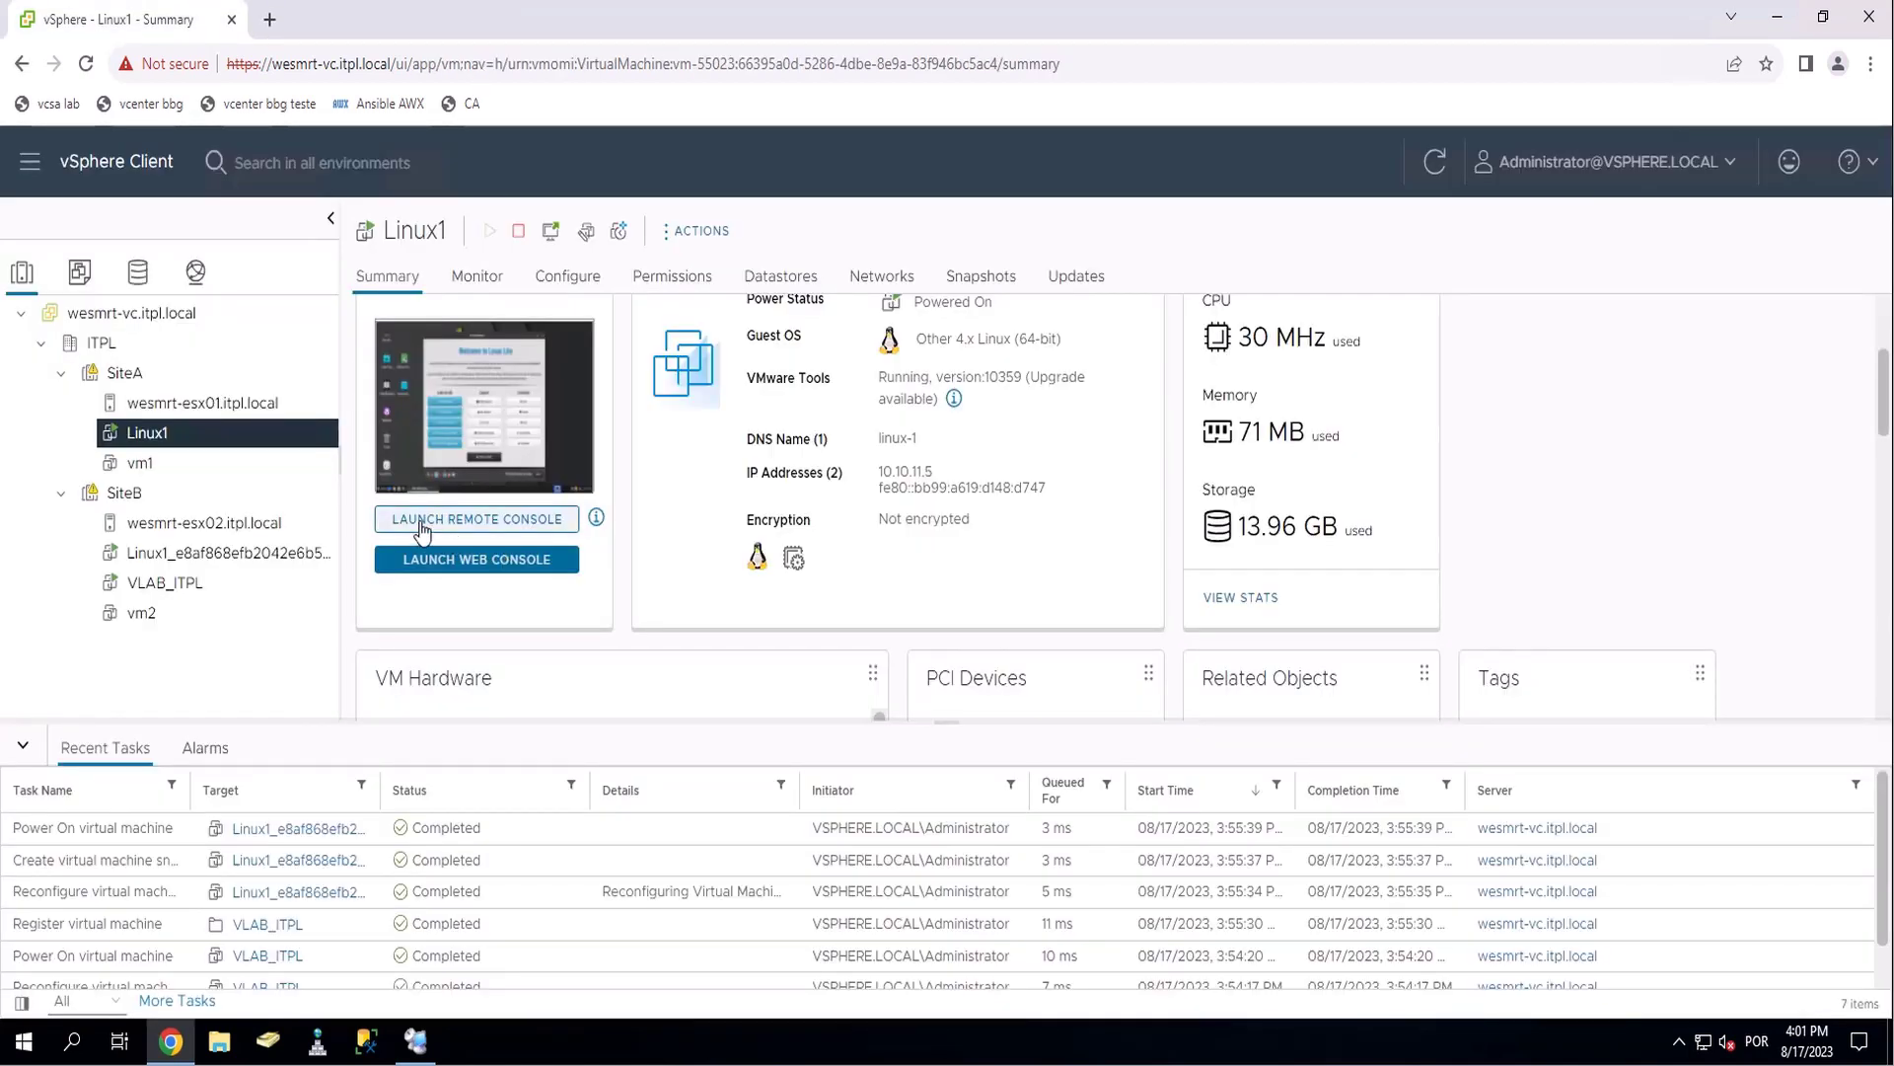
left_click(271, 559)
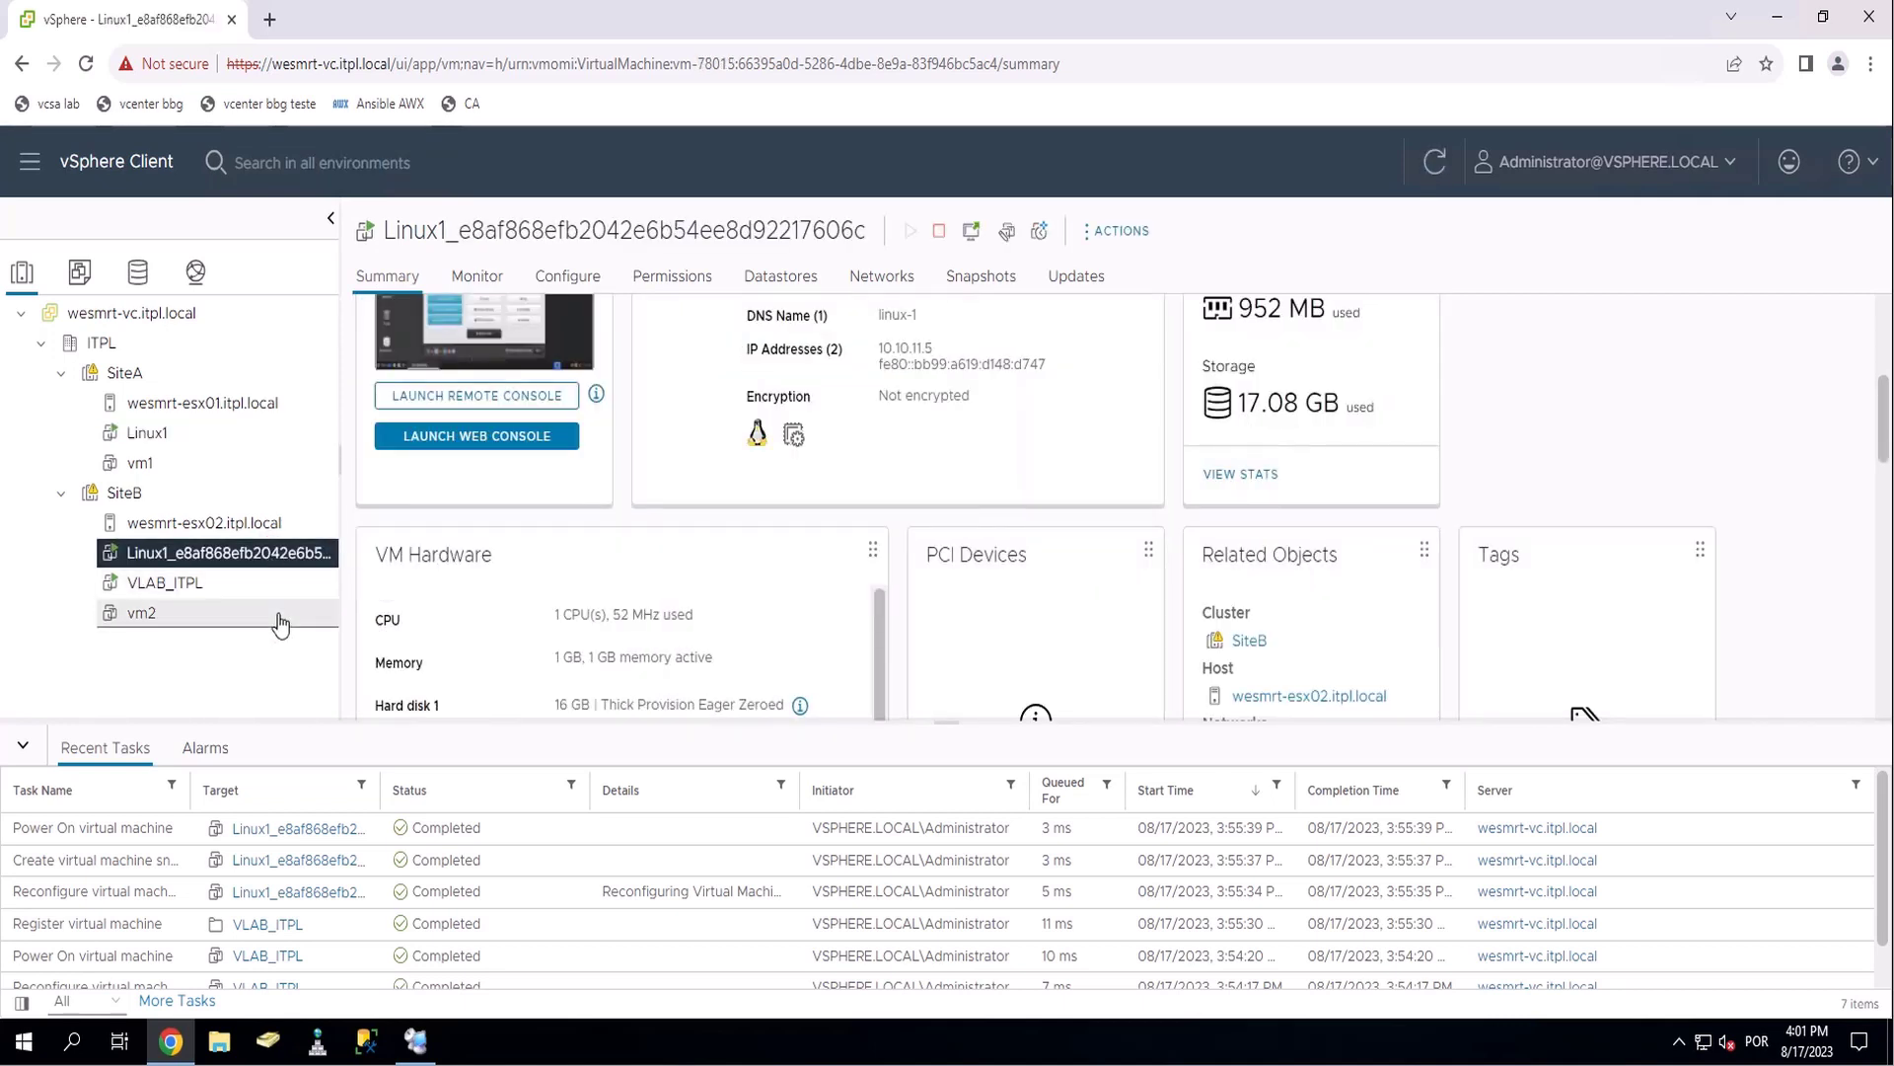
Switch to Veeam Backup and Replication, stop the running SureBackup Job ITPL session, and close its session window
left_click(422, 1051)
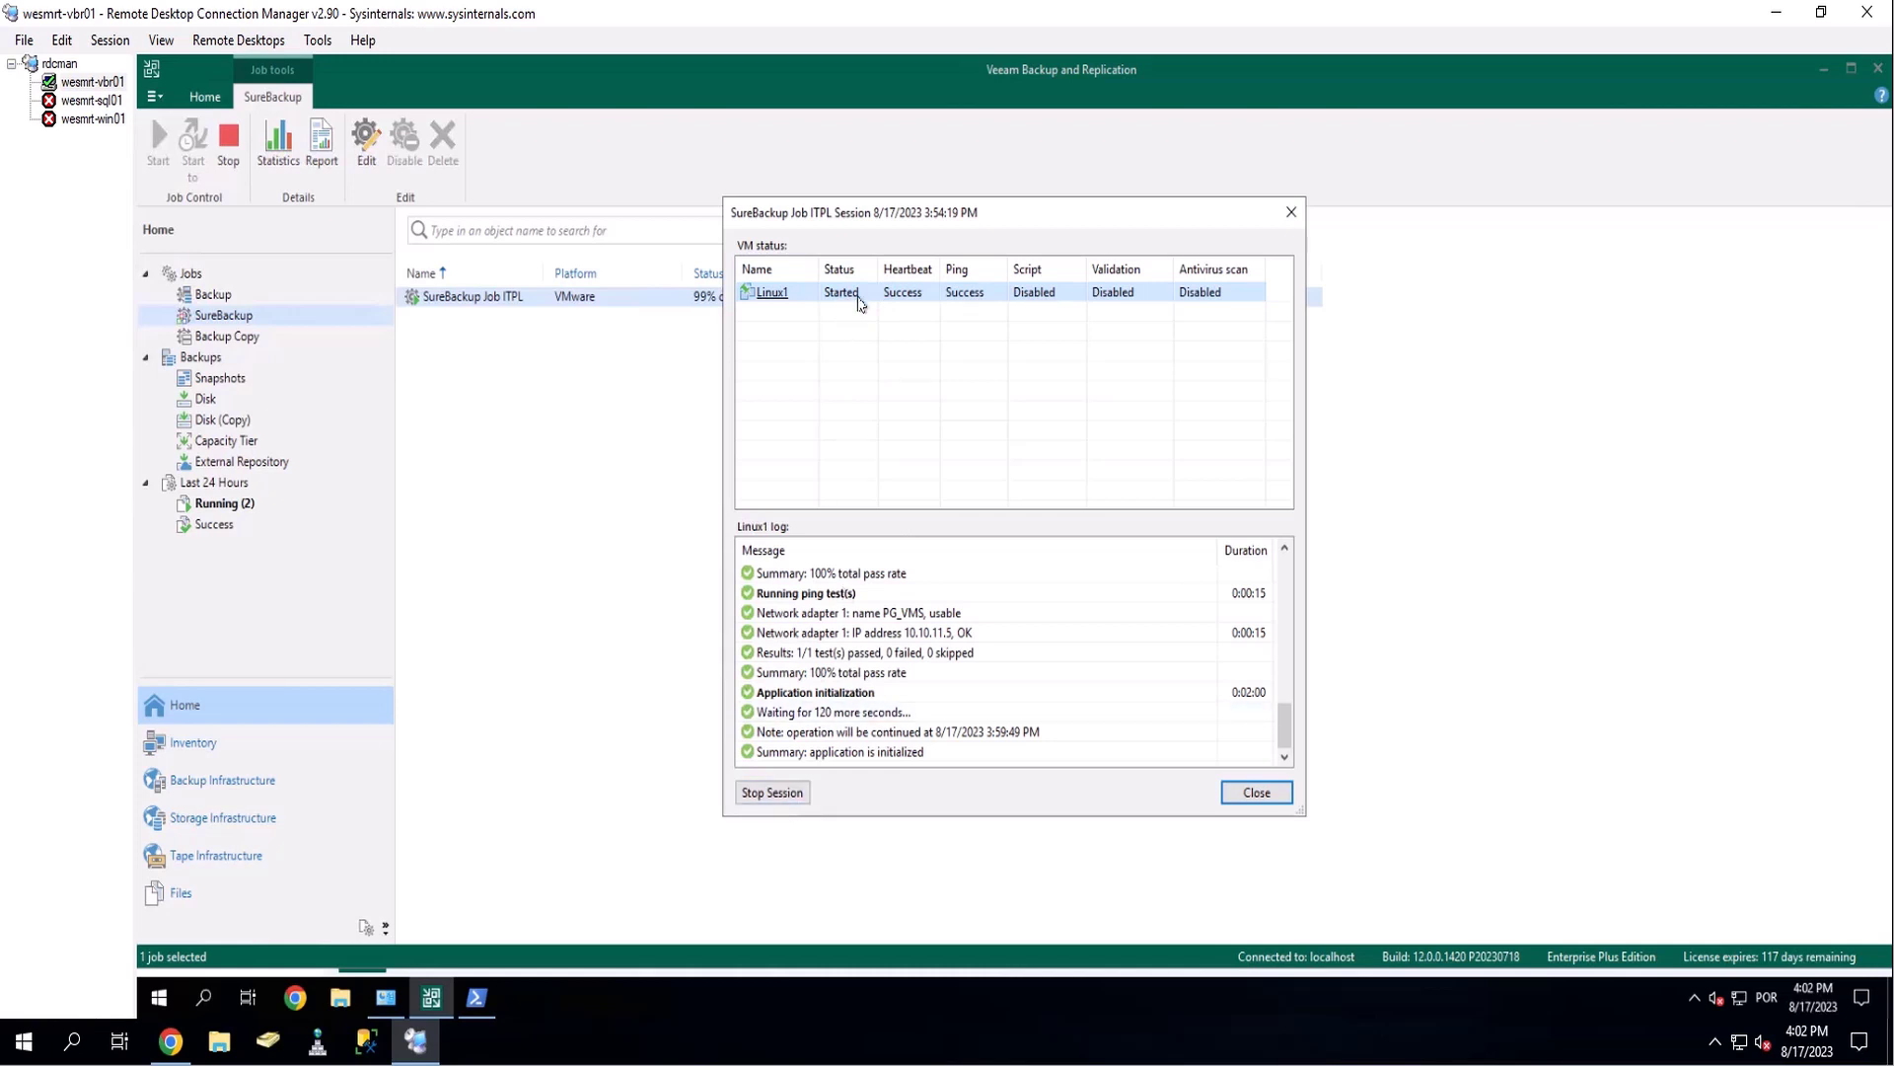
left_click(784, 793)
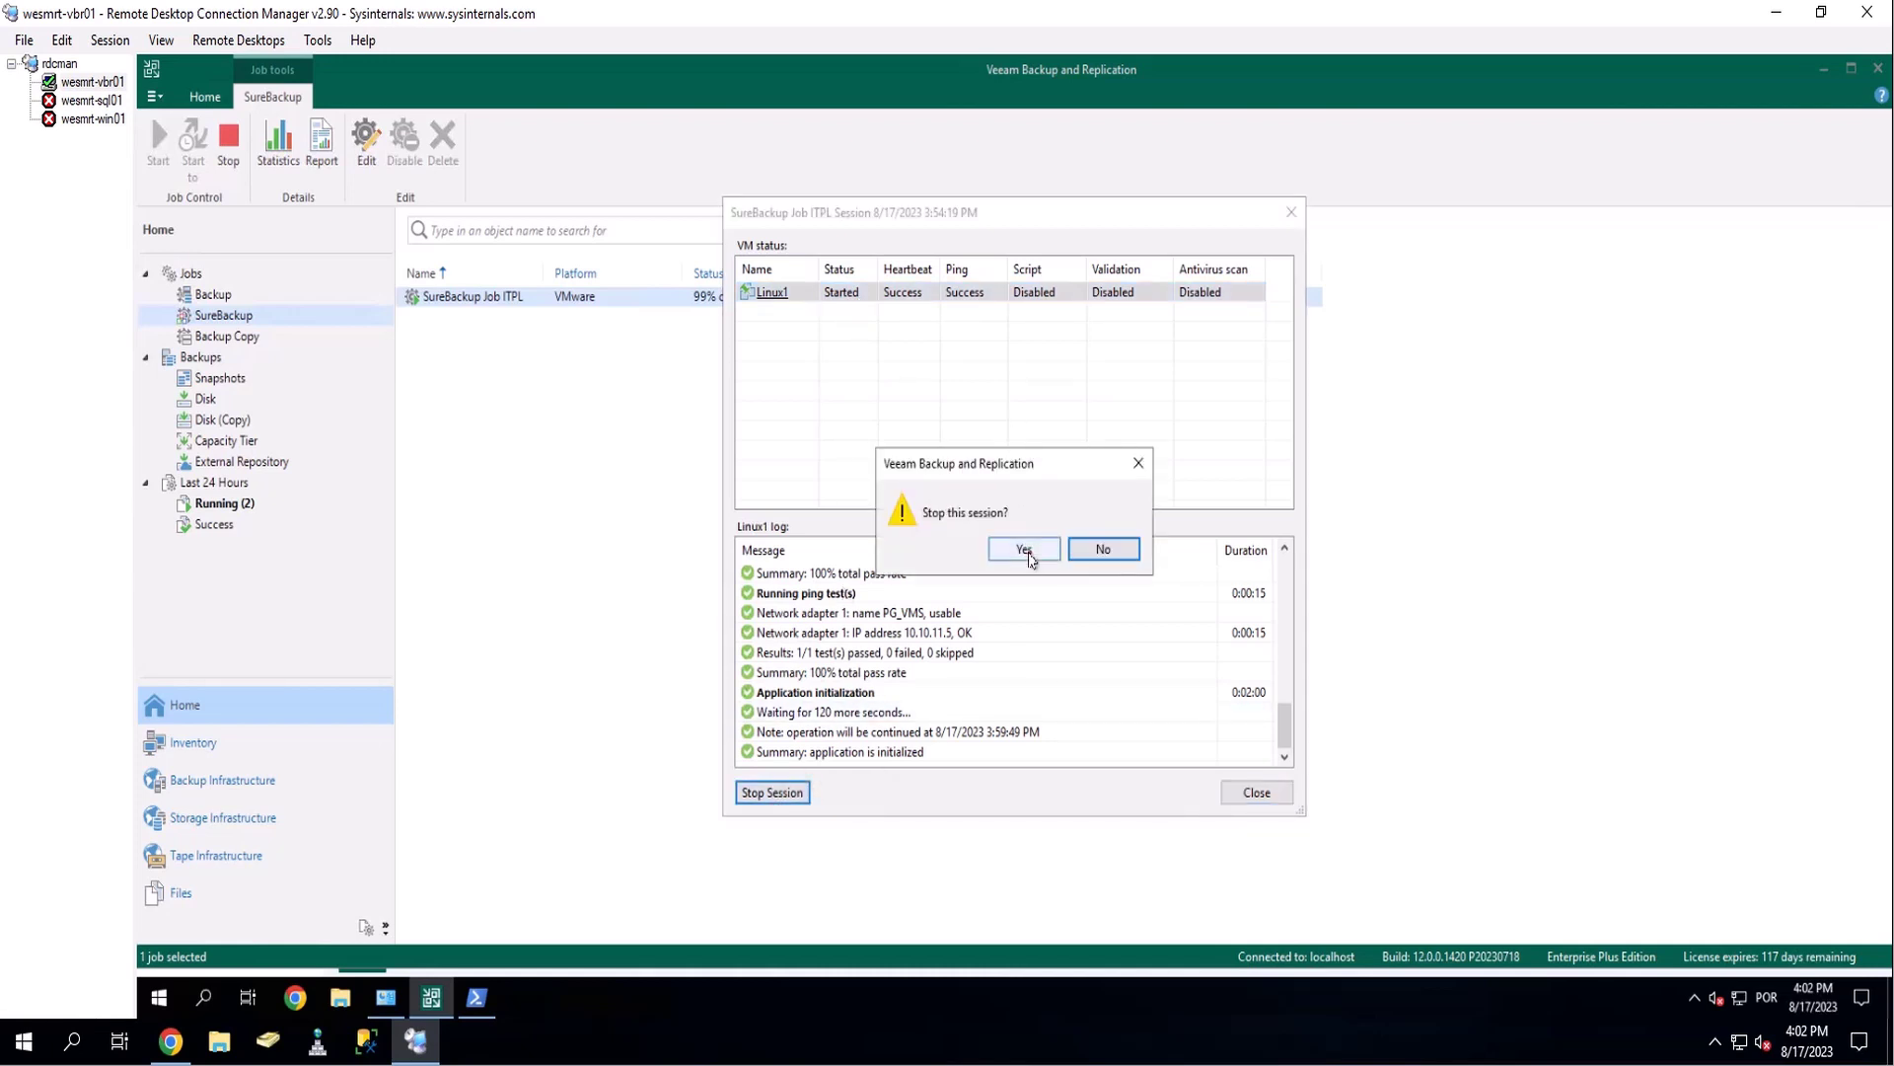
left_click(1026, 555)
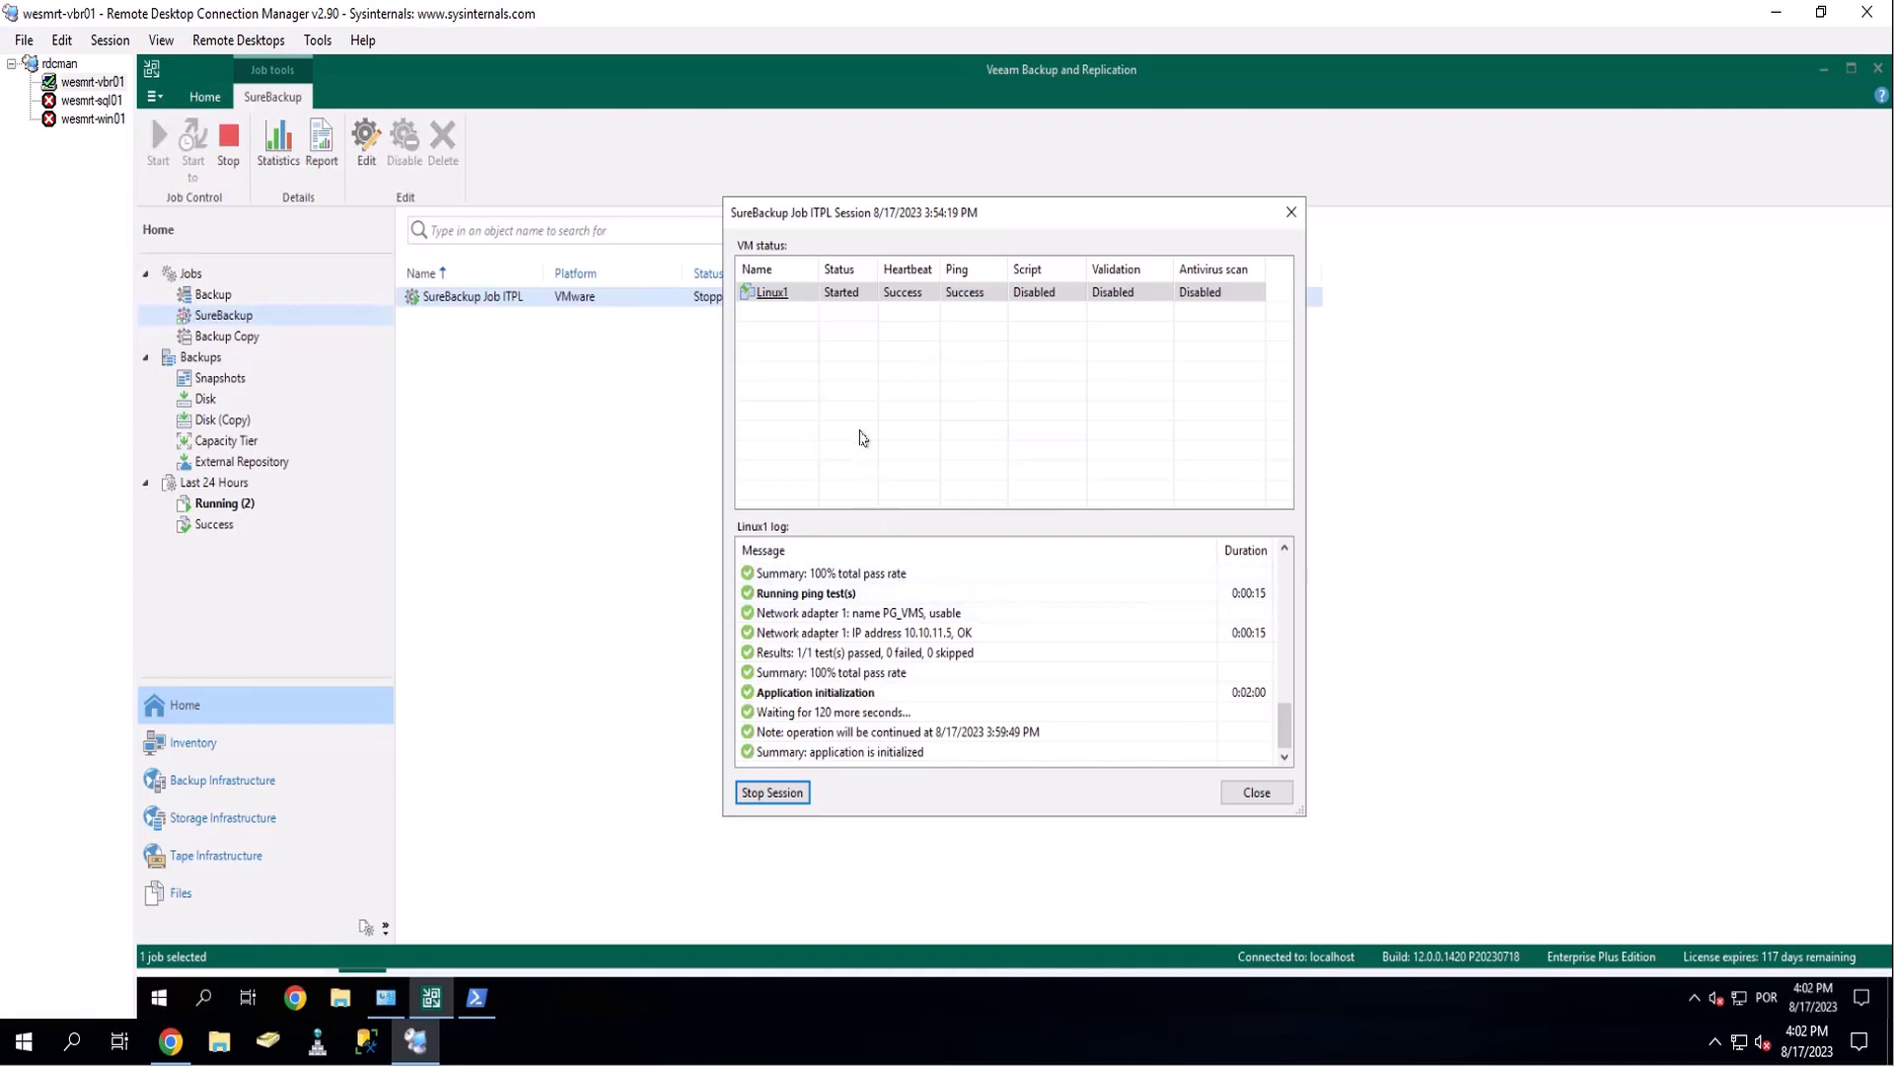
left_click(860, 437)
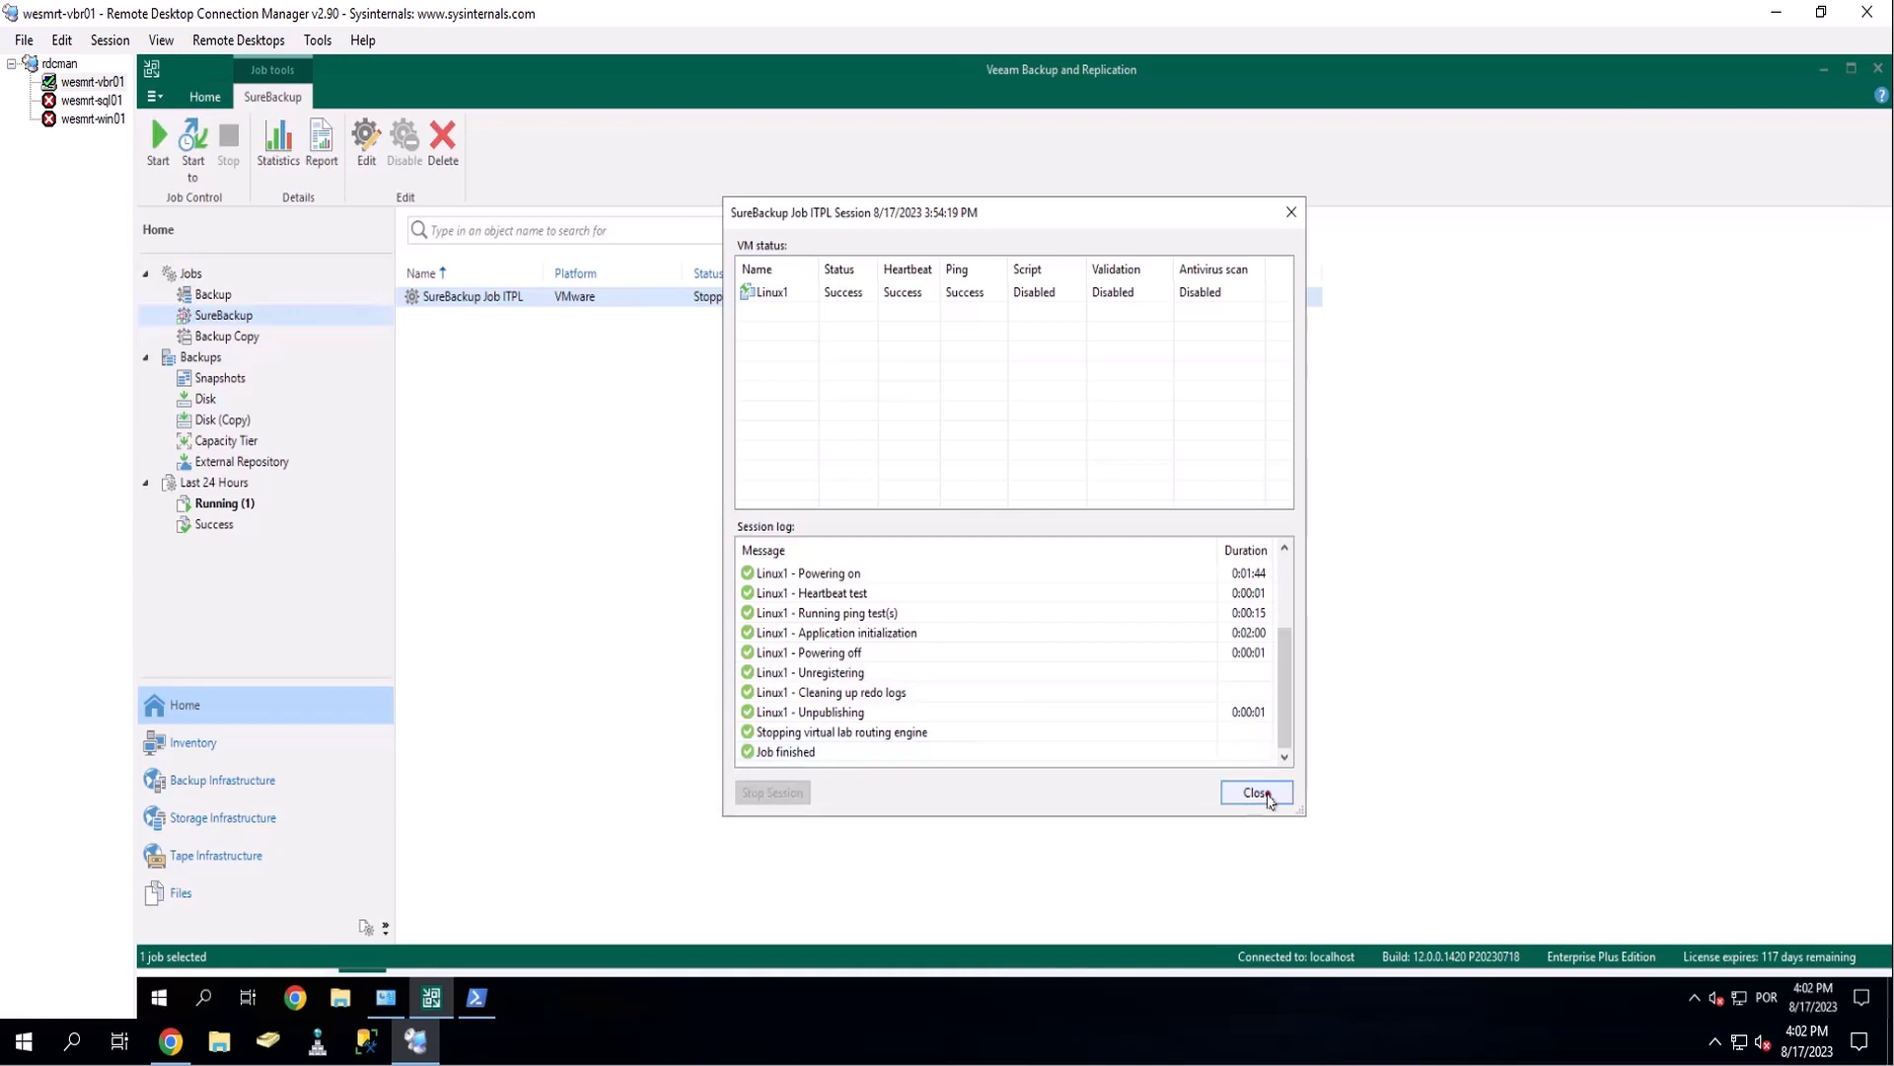
left_click(1255, 792)
Switch to vSphere Client to check the SiteB inventory and recent cleanup tasks, and return to Veeam
left_click(171, 1043)
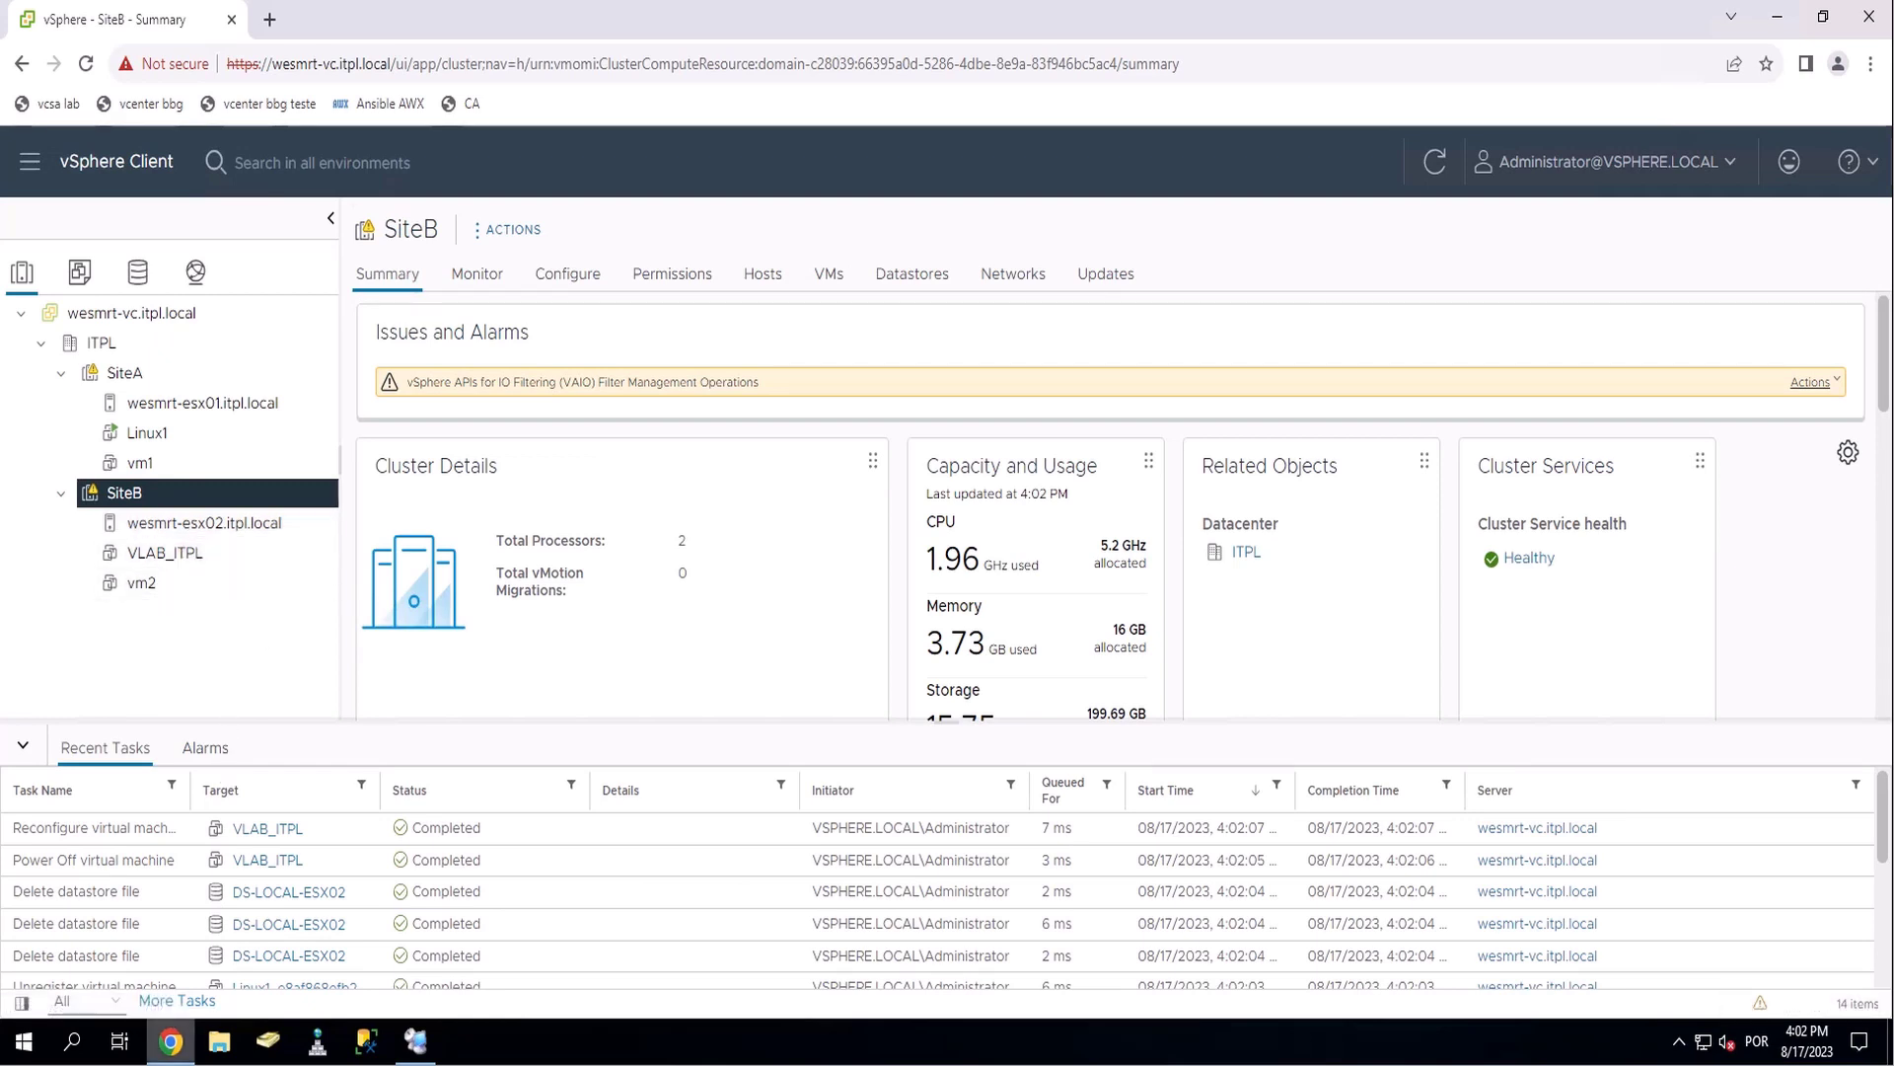
left_click(175, 1045)
left_click(527, 405)
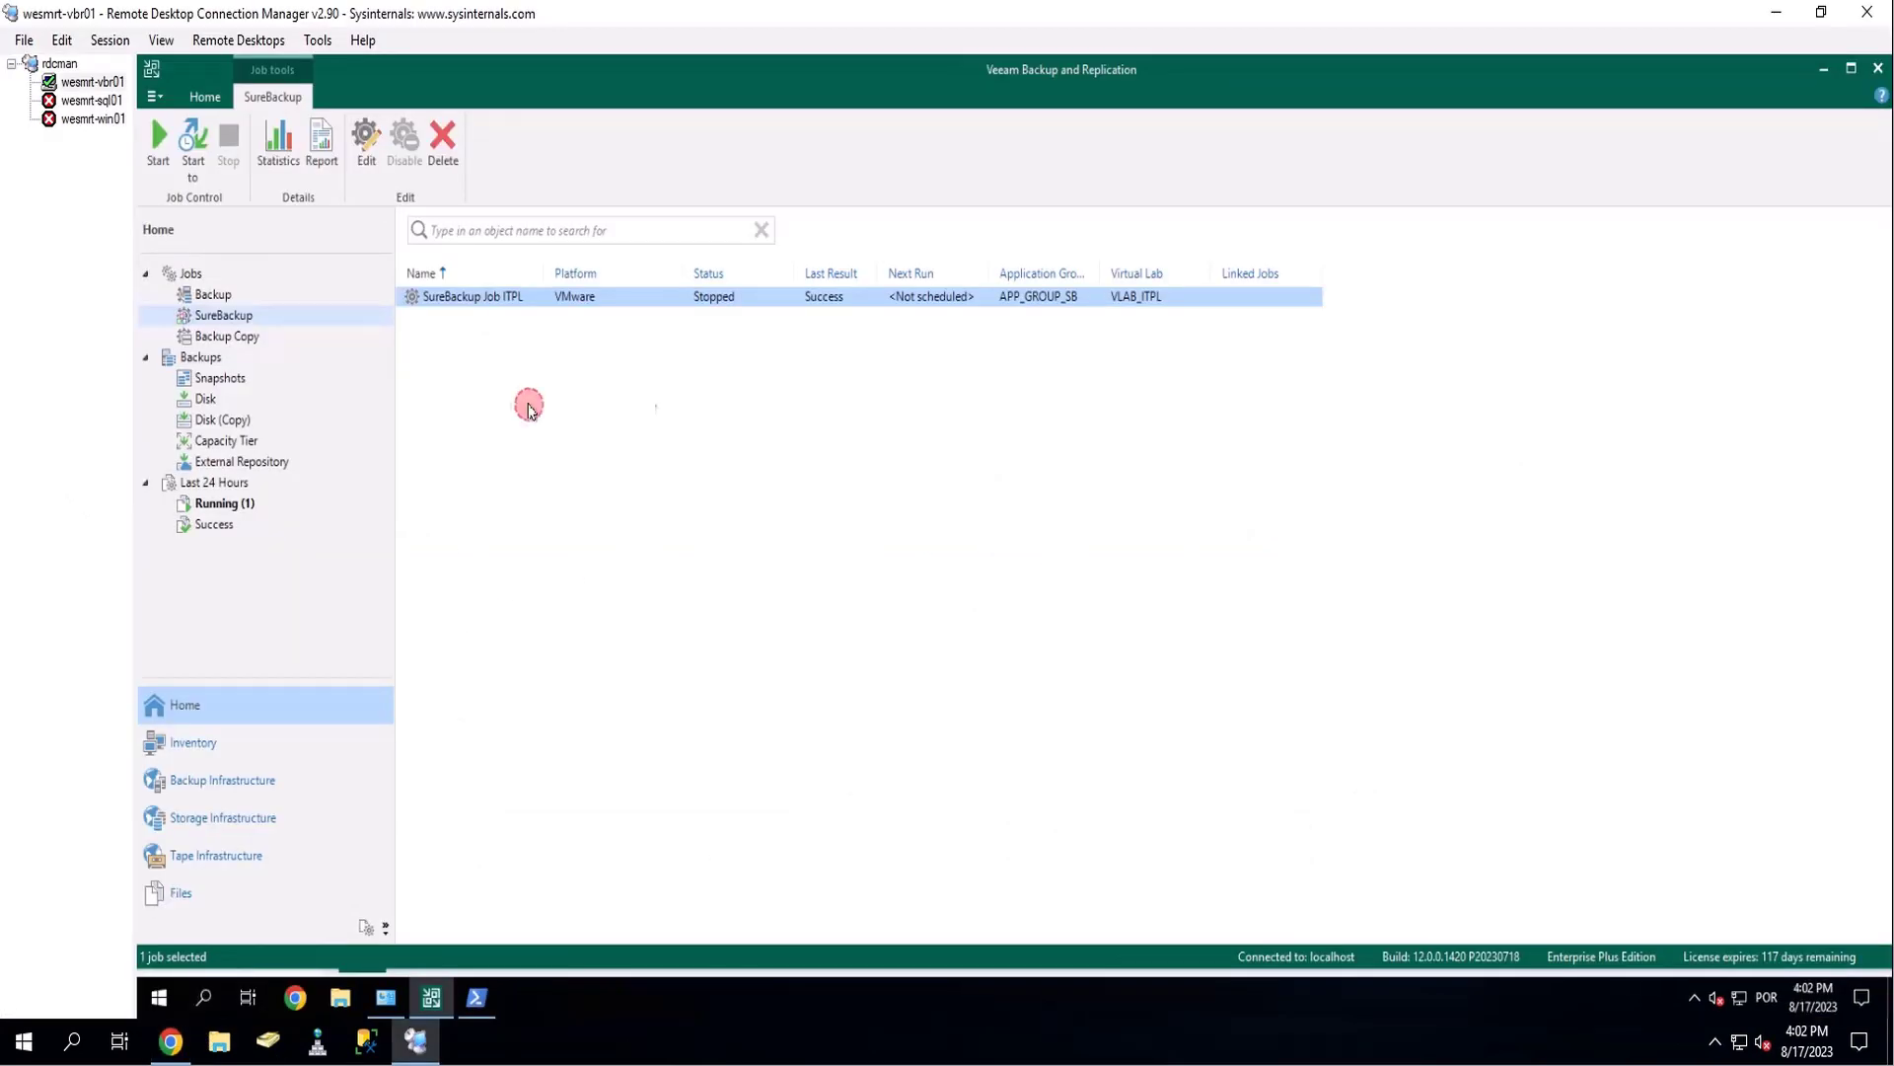
Generate the report for SureBackup Job ITPL and review the Linux1 status, heartbeat, ping and remaining test results
left_click(731, 295)
left_click(314, 139)
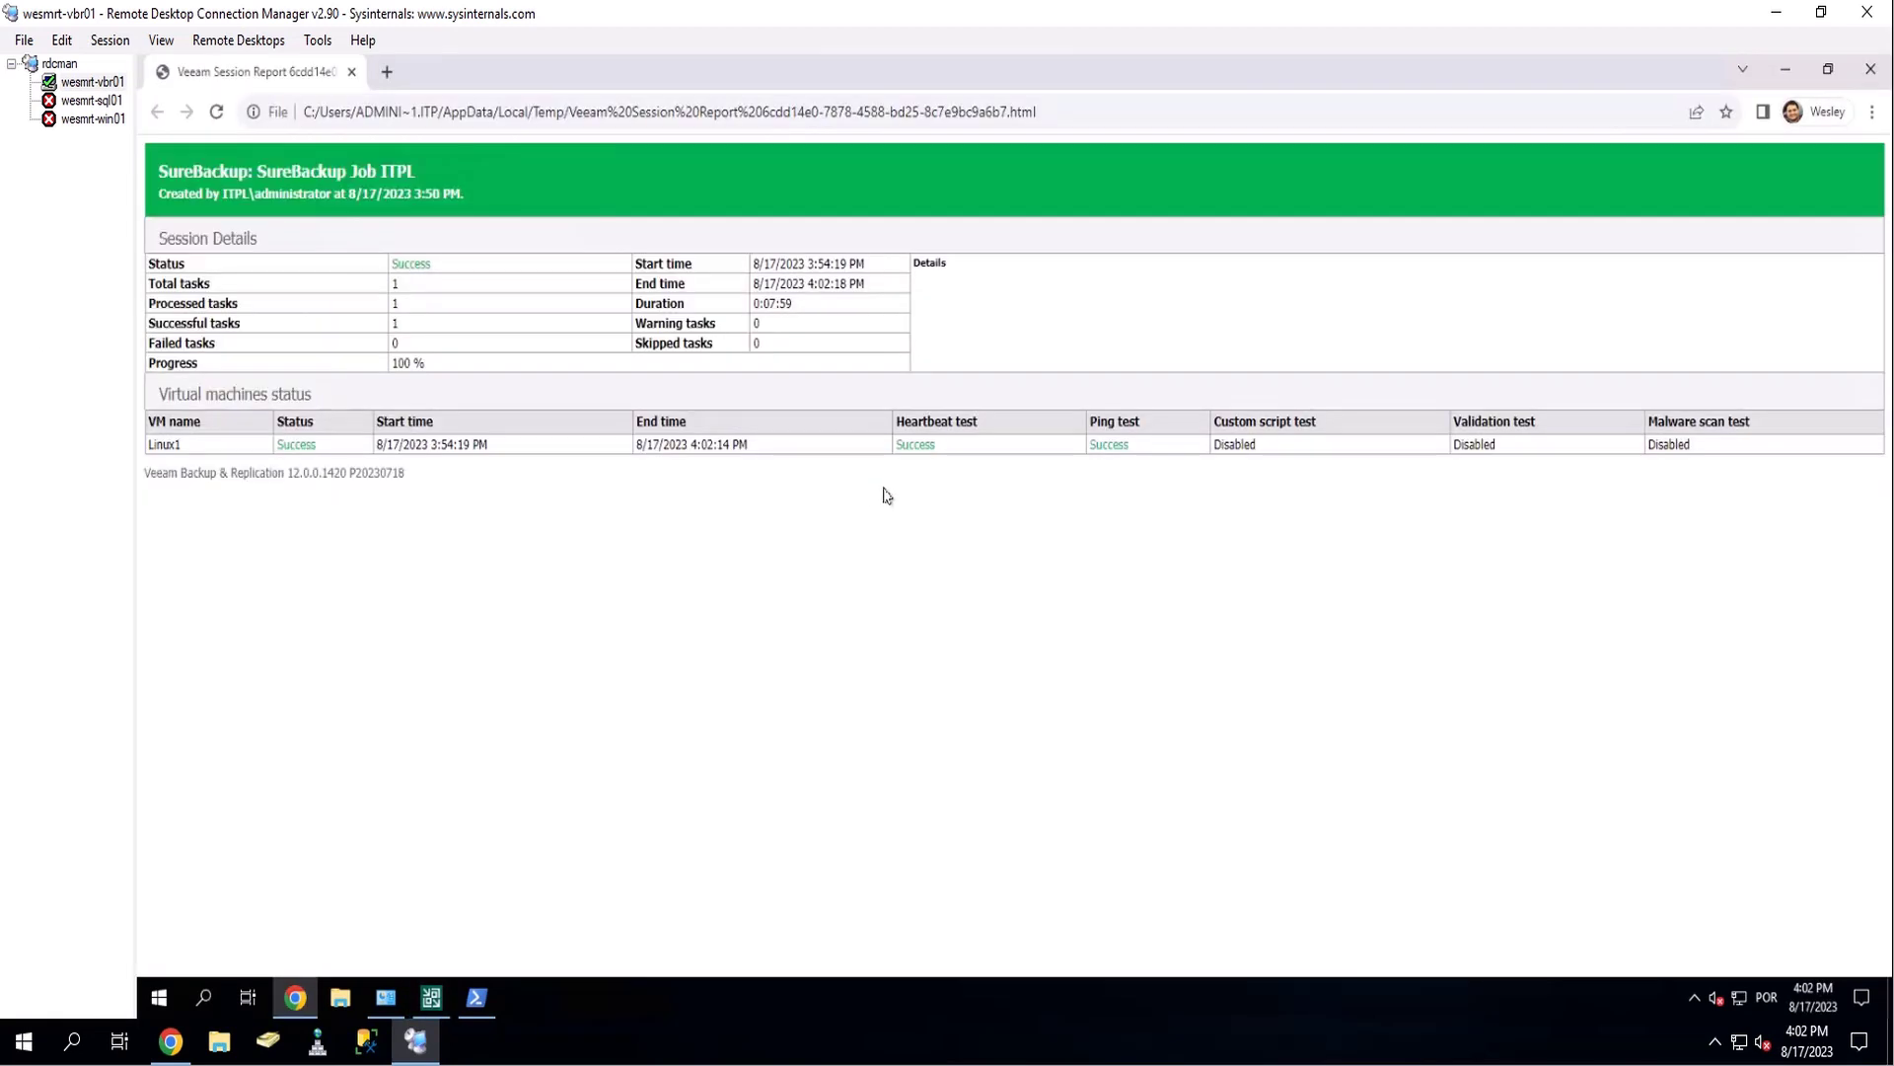
left_click_drag(155, 445, 183, 445)
left_click(295, 446)
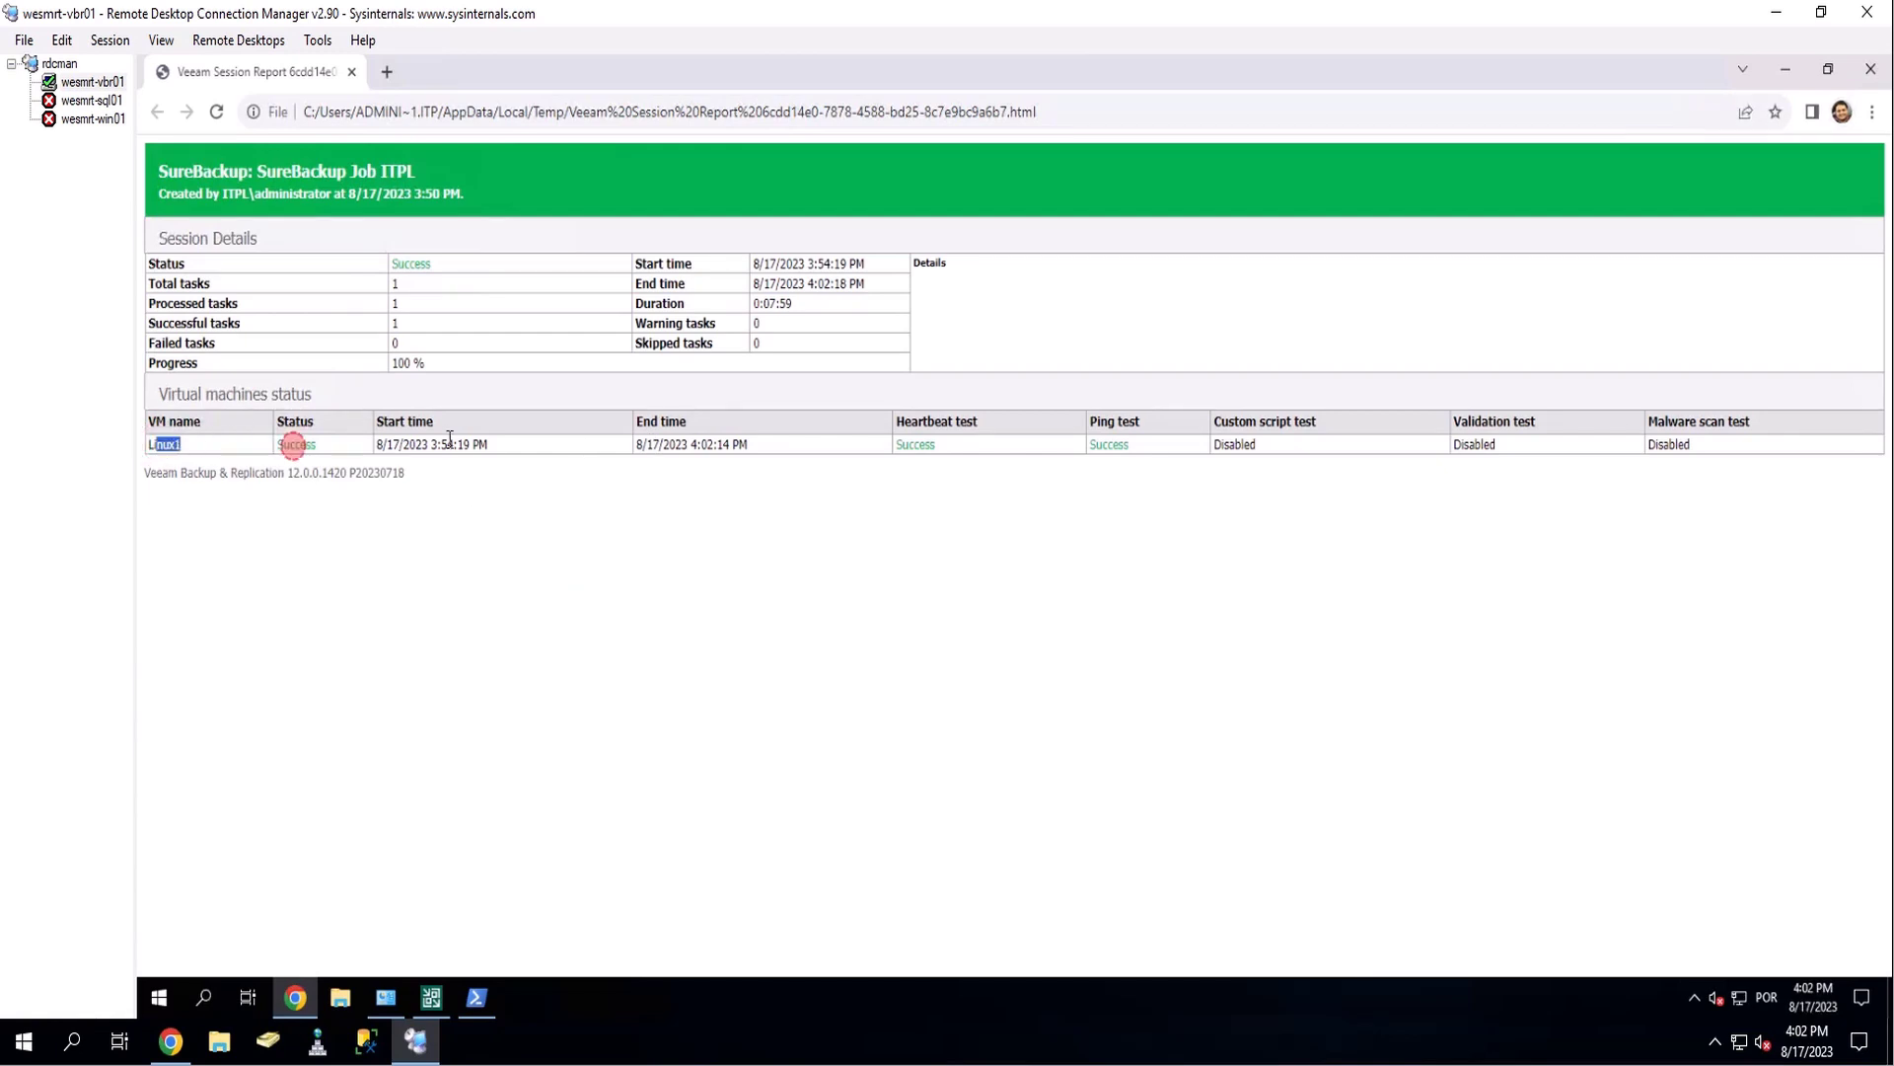
left_click_drag(915, 445, 977, 448)
left_click_drag(1089, 445, 1709, 448)
left_click(838, 558)
Run route print in PowerShell, examine the IPv4 active routes, and return to the SureBackup job list in Veeam
left_click(483, 1000)
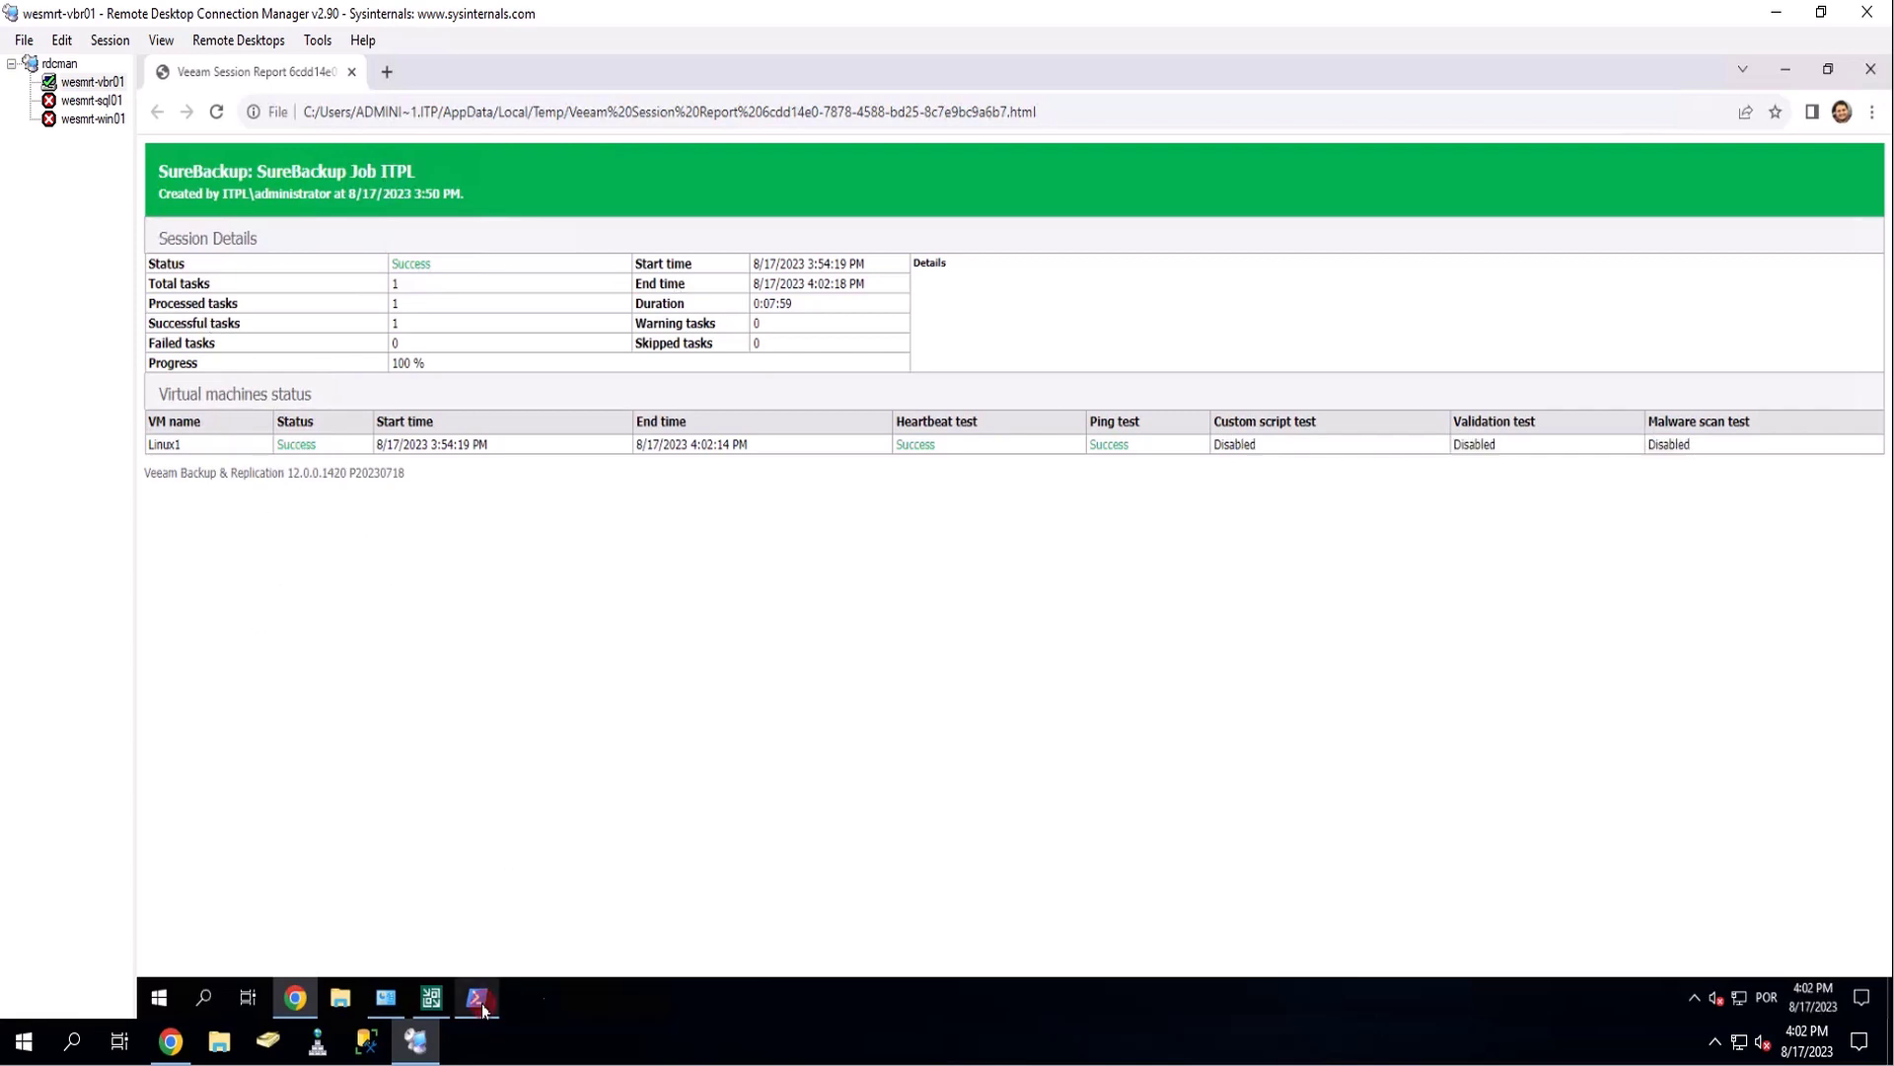
left_click(1214, 590)
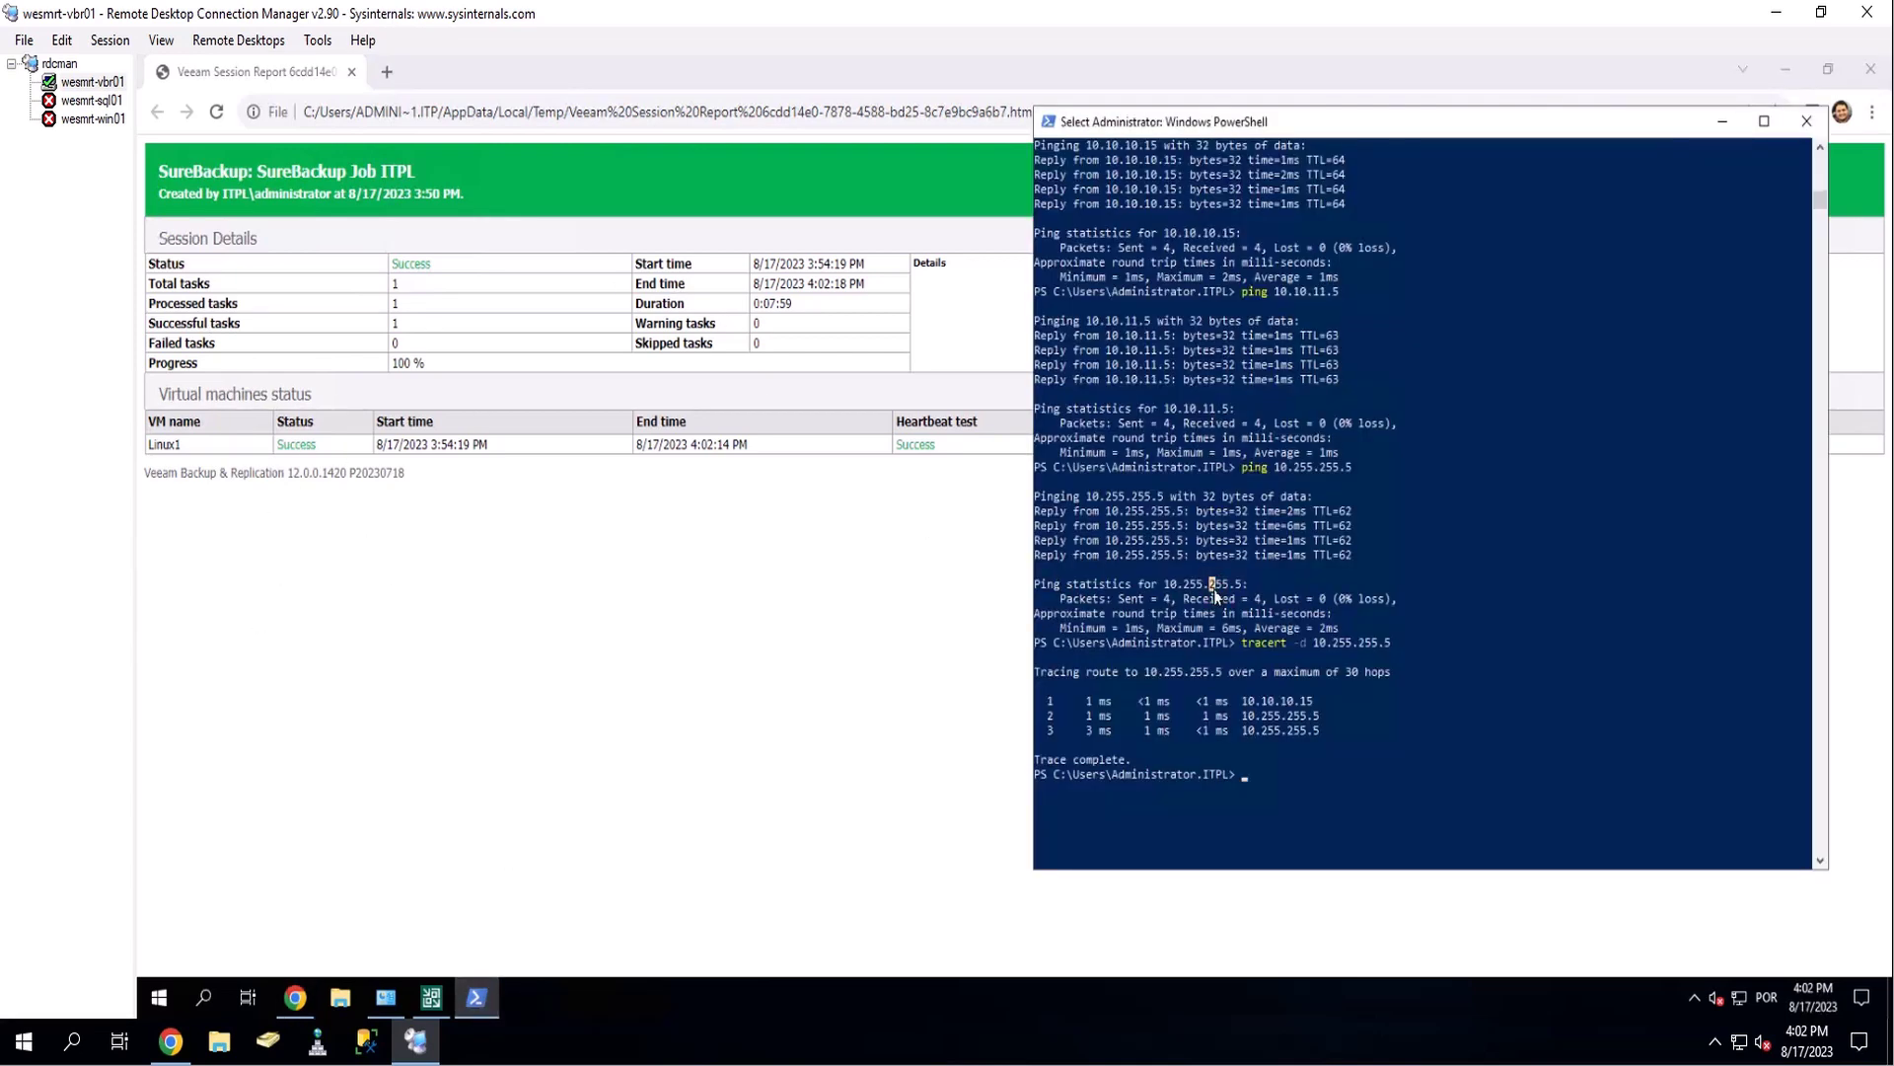
type("route print")
key("Return")
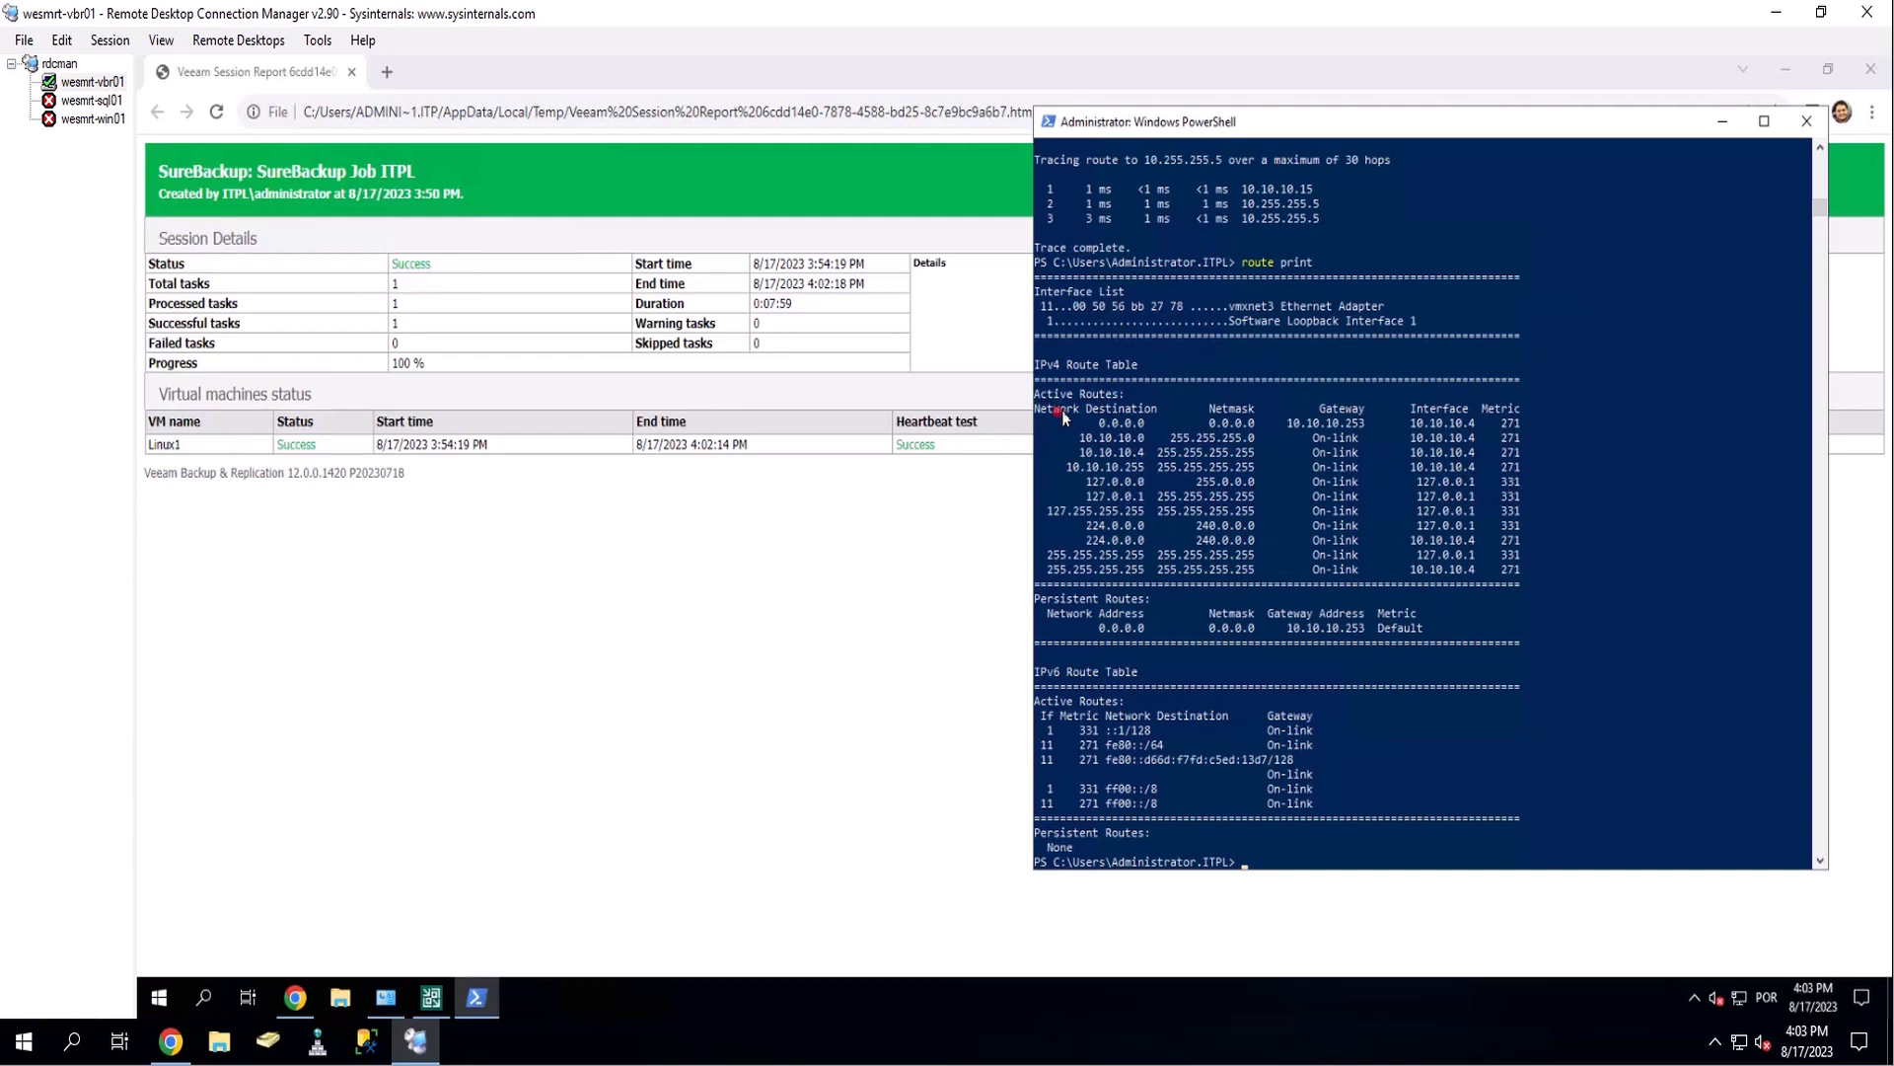
left_click_drag(1056, 410, 1528, 584)
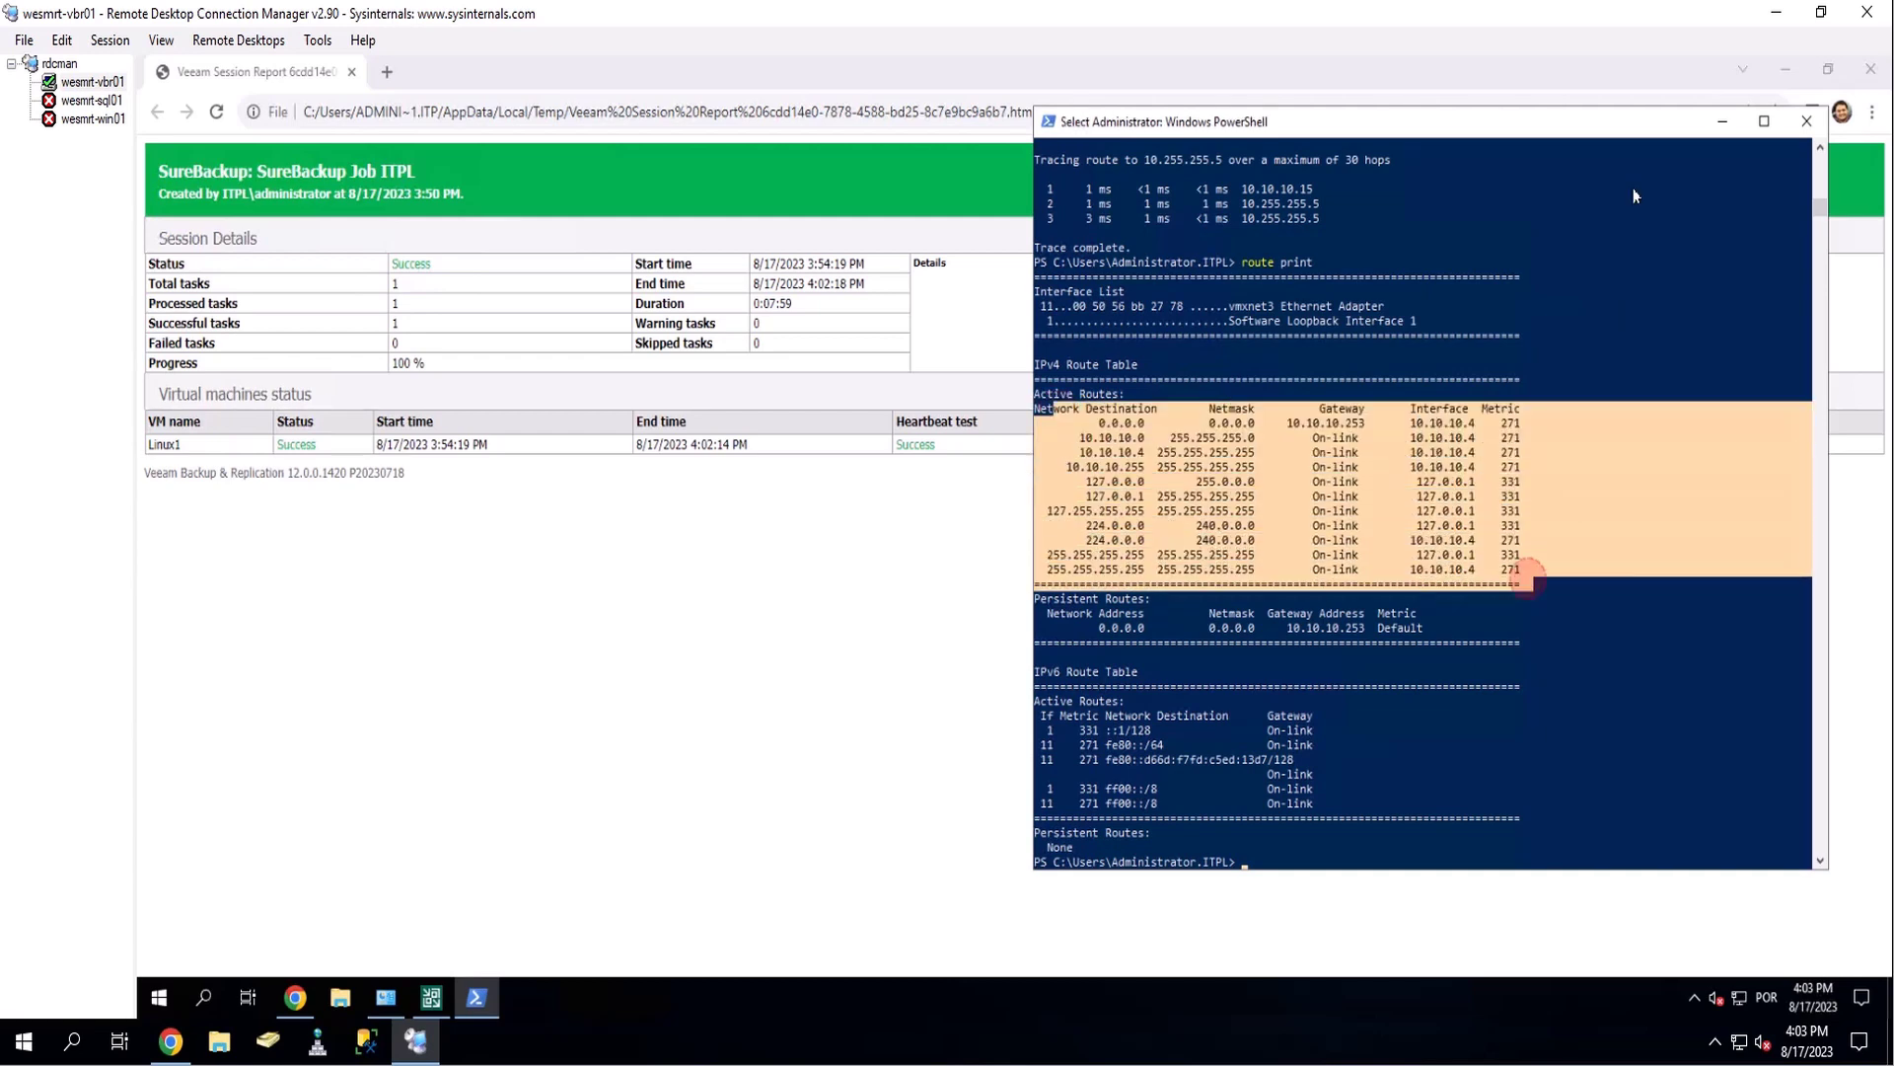
right_click(1528, 584)
left_click(1722, 122)
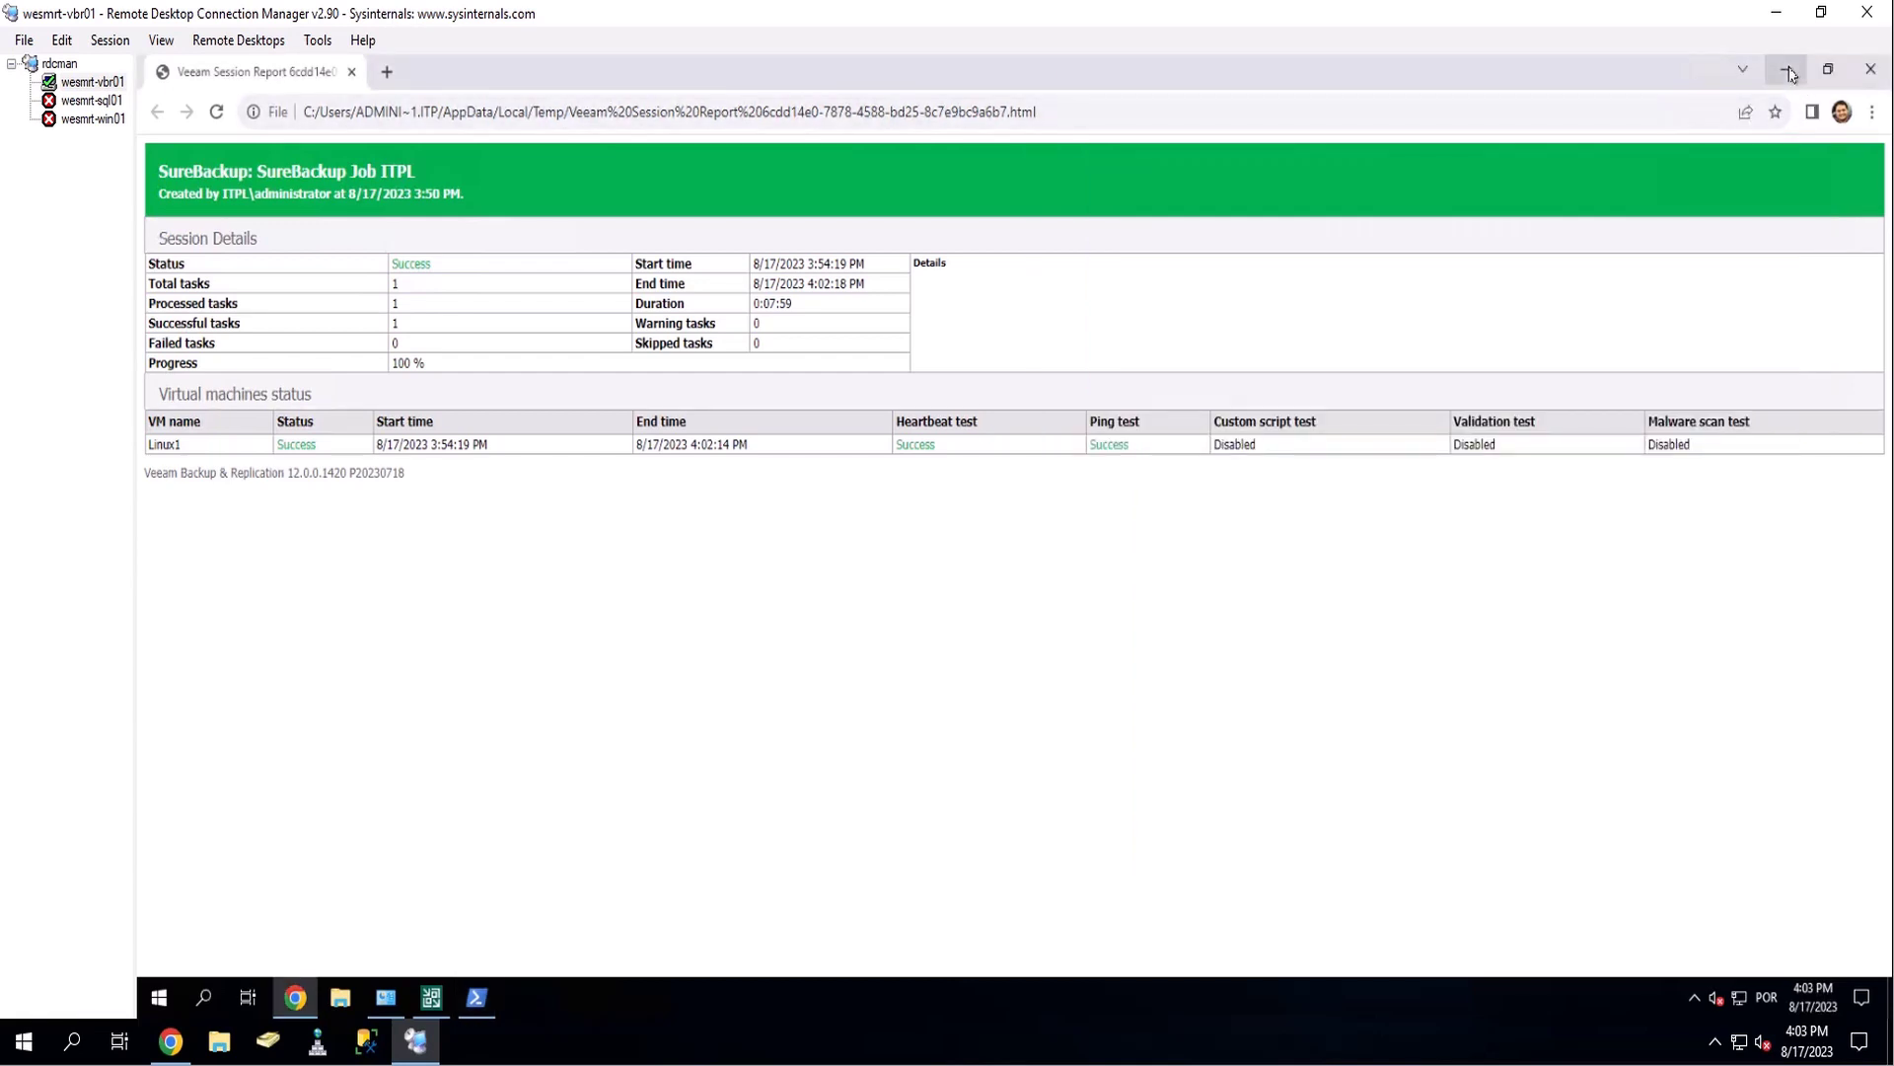
left_click(1790, 71)
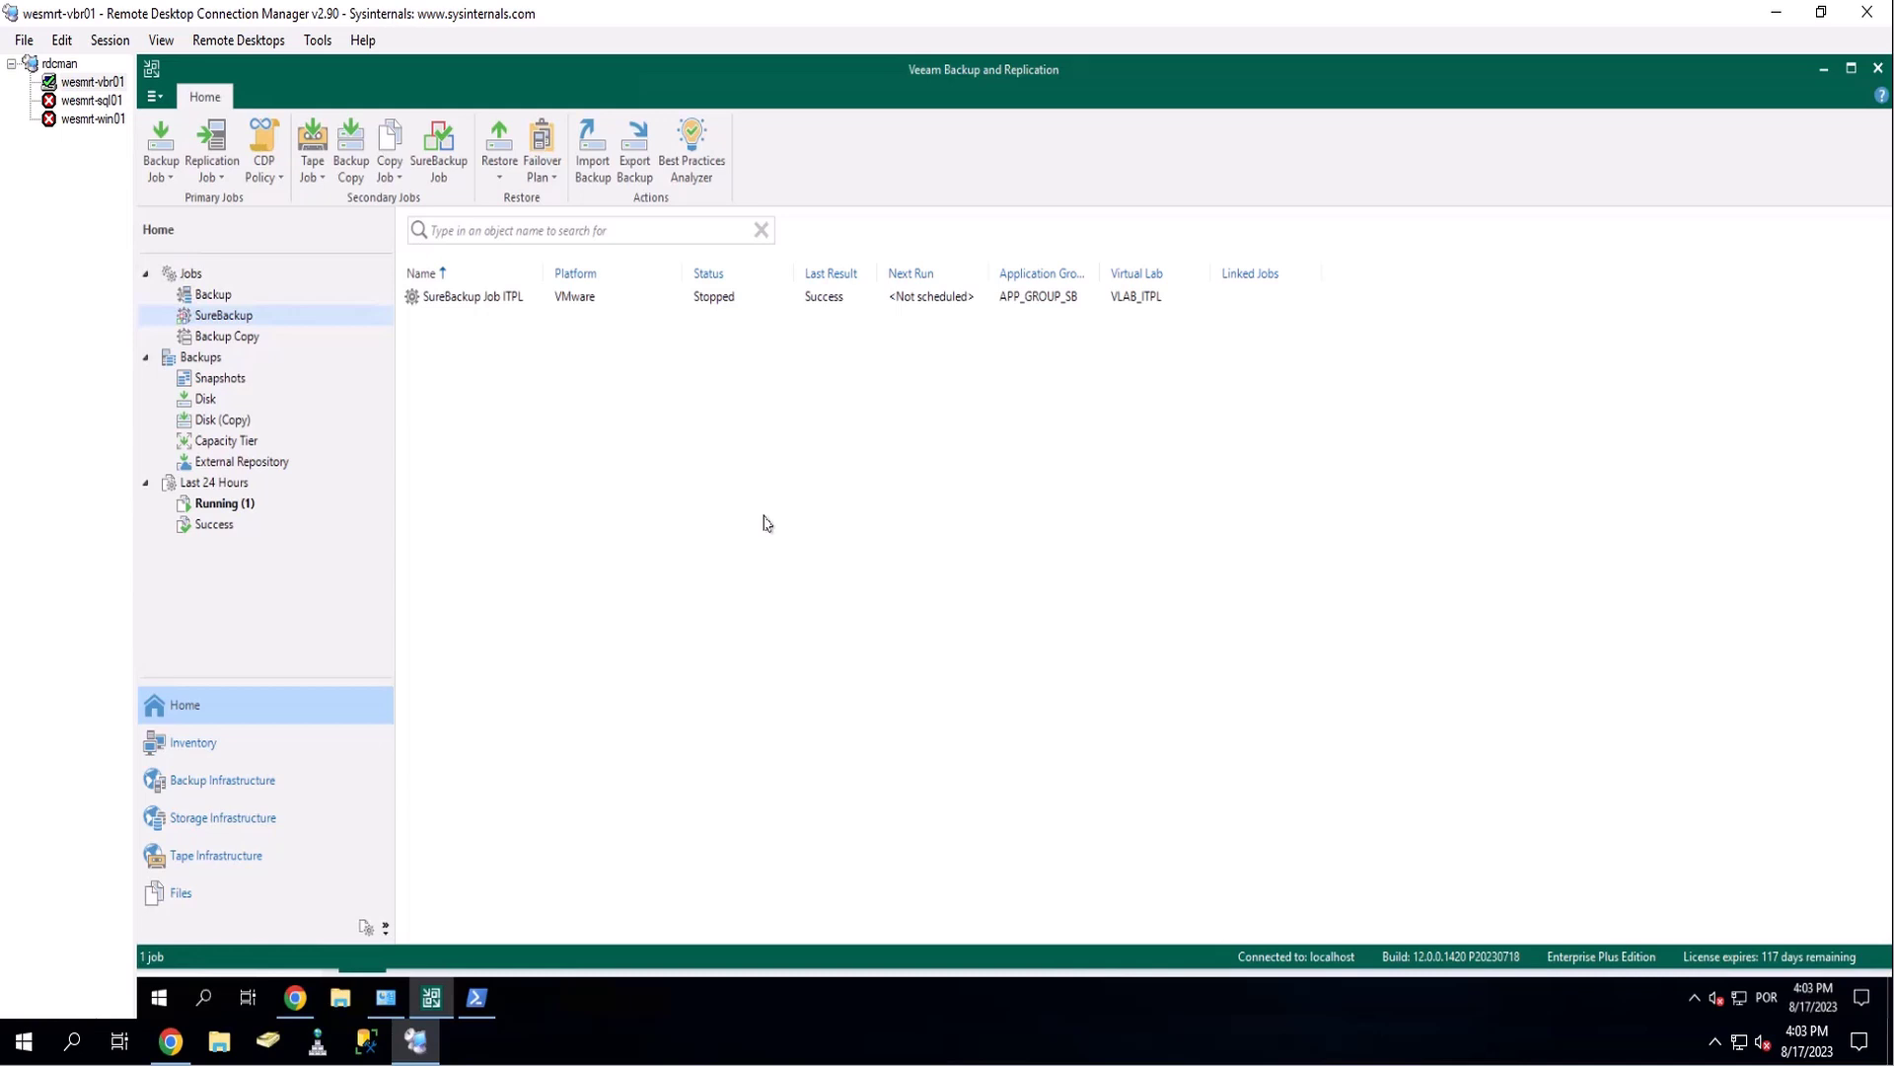
left_click(612, 521)
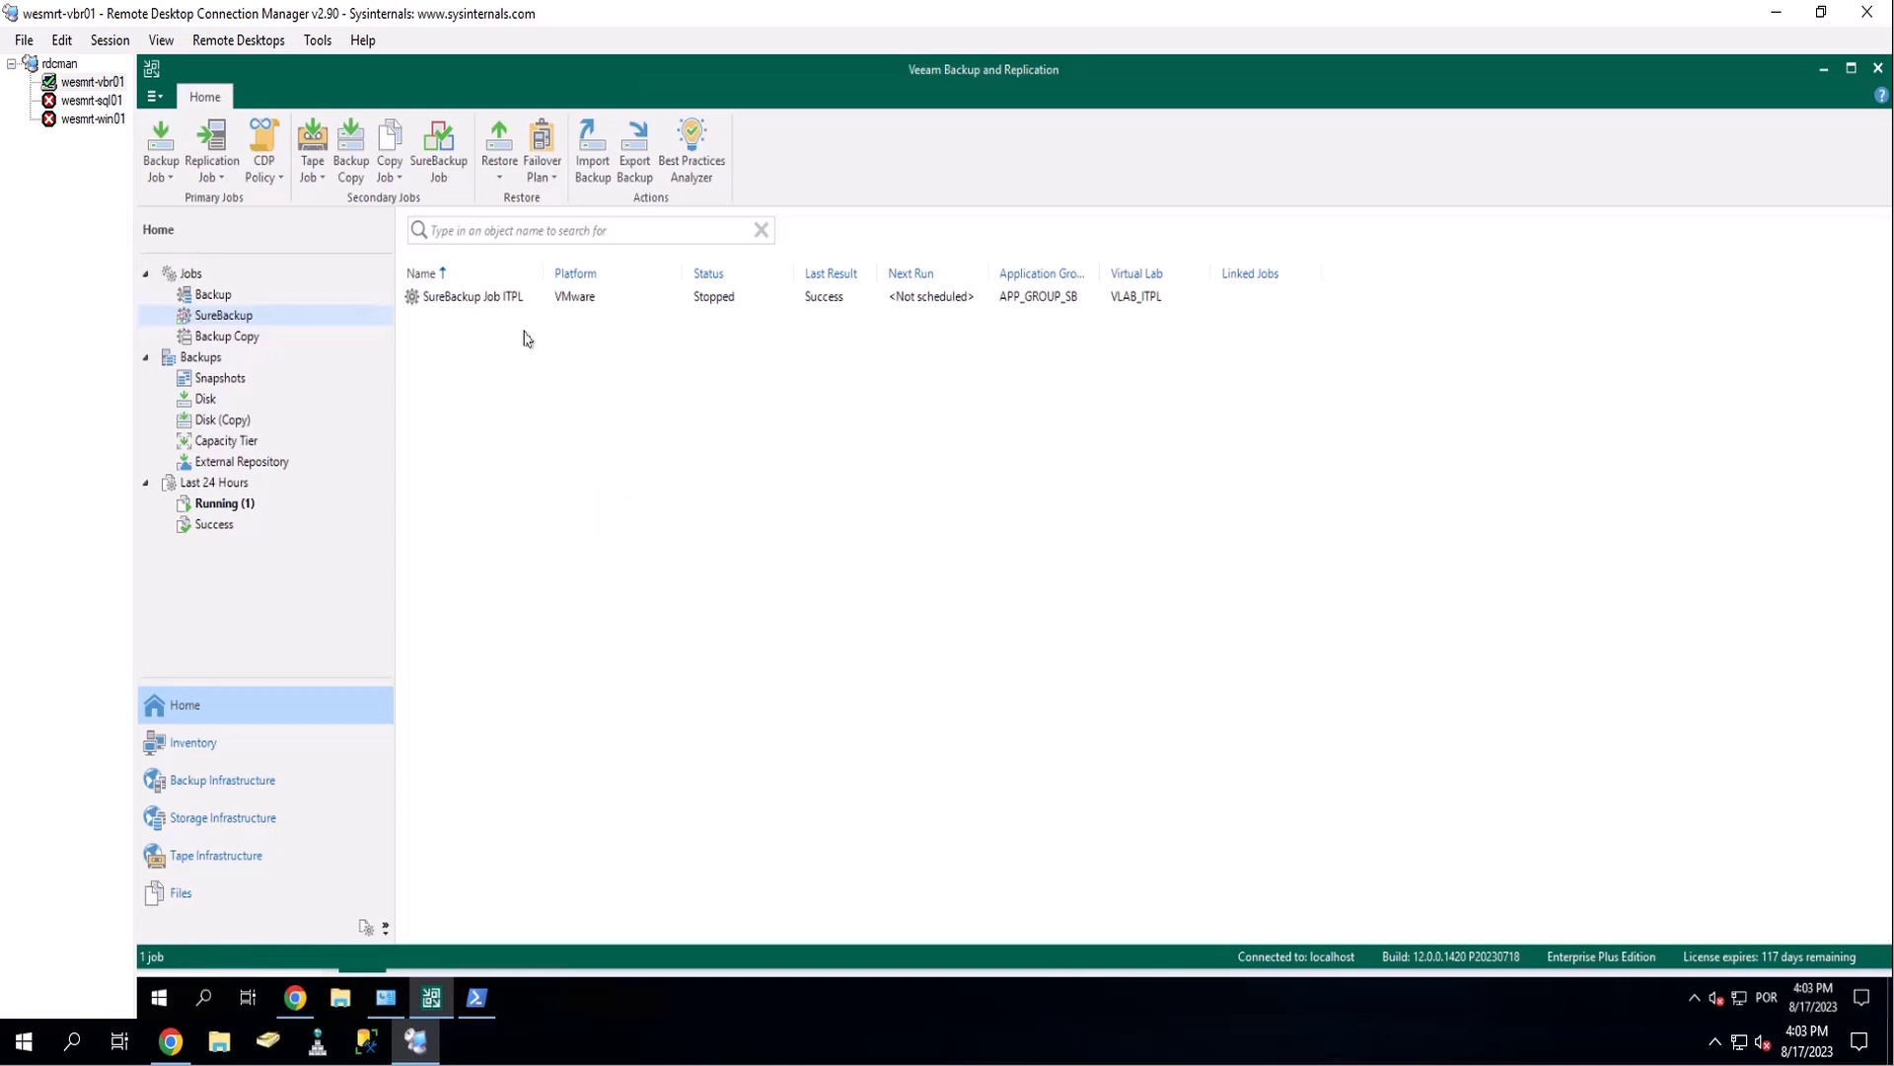